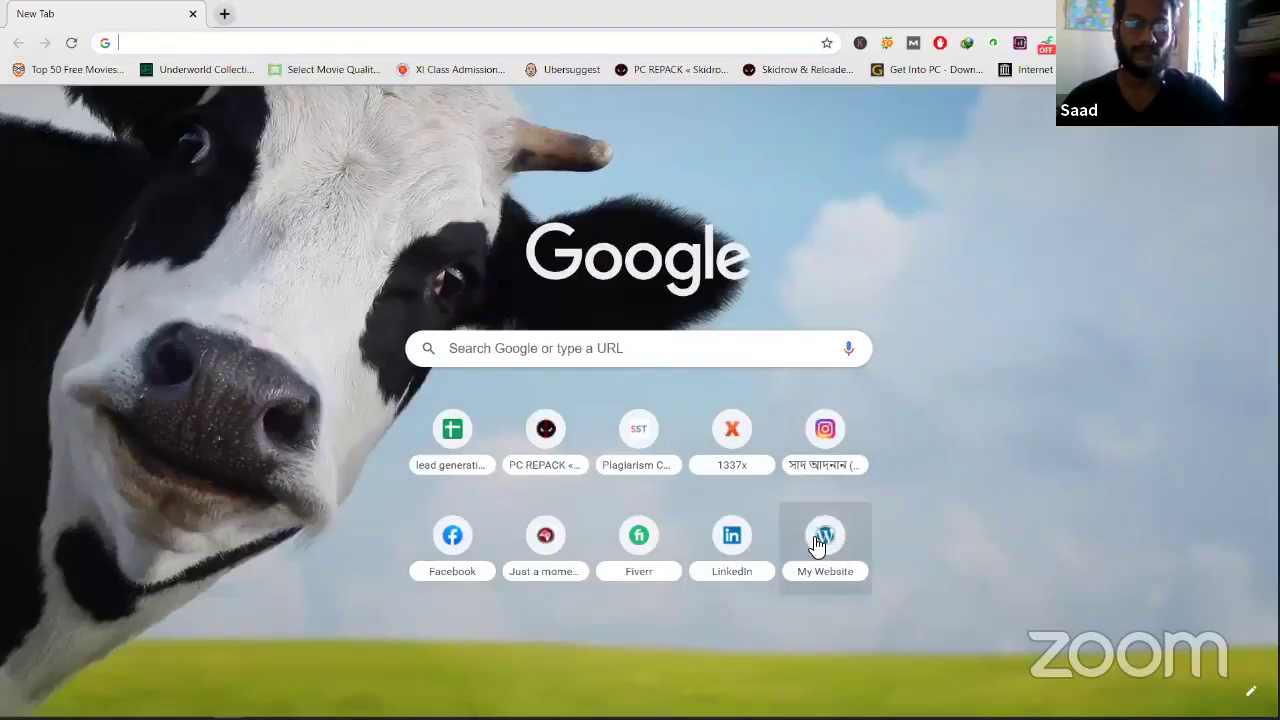
# Open the My Website shortcut and load bdmastermind.xyz/wp-admin/ to reach the admin Dashboard
pyautogui.click(818, 543)
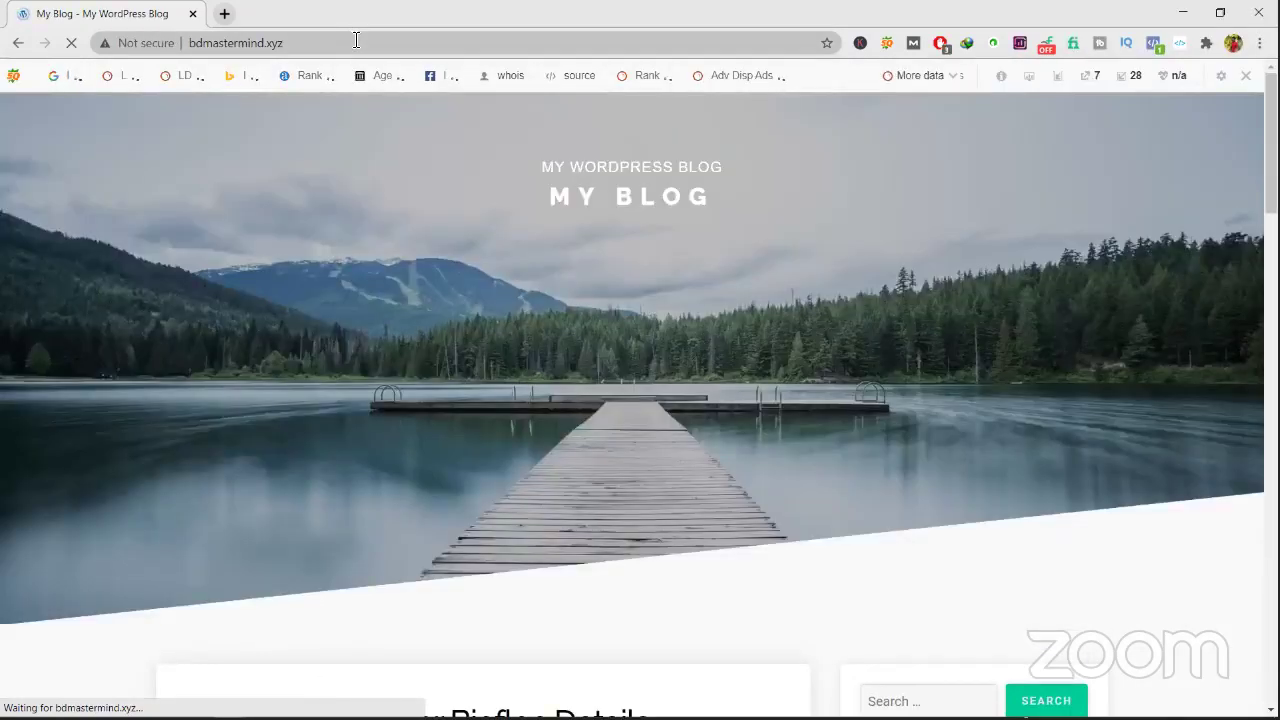
pyautogui.click(355, 40)
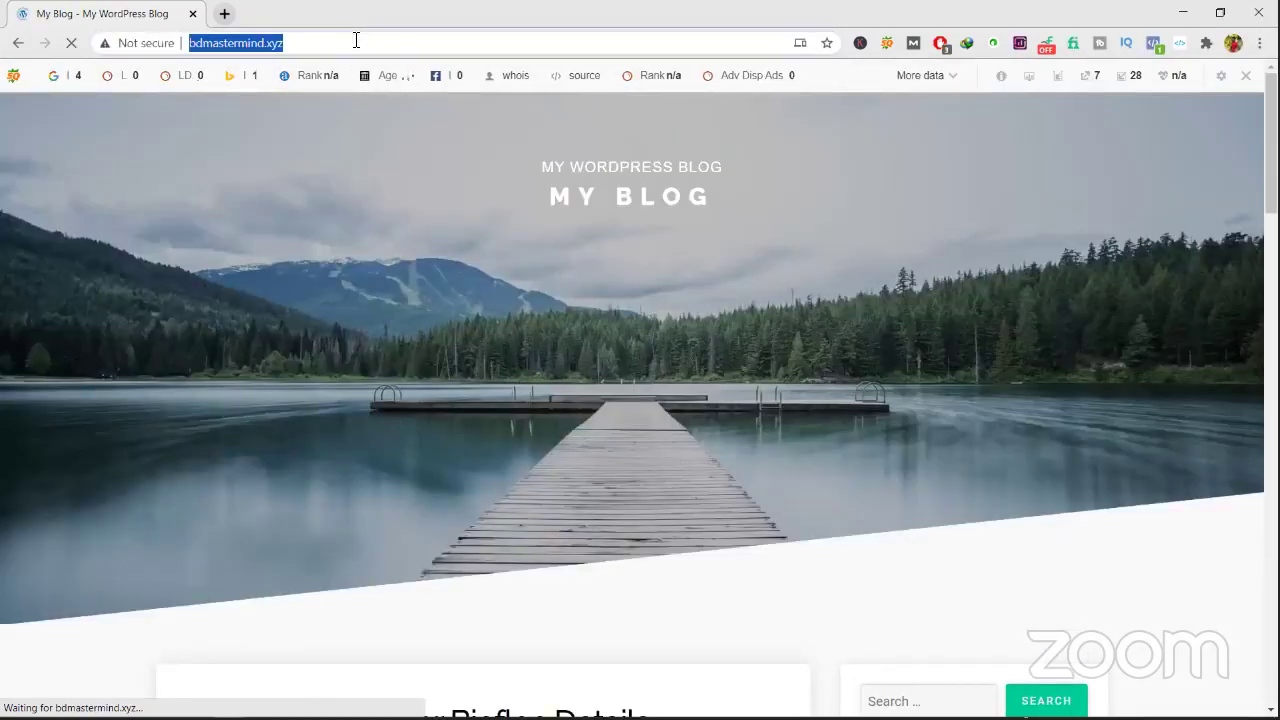
pyautogui.click(355, 40)
pyautogui.write('/')
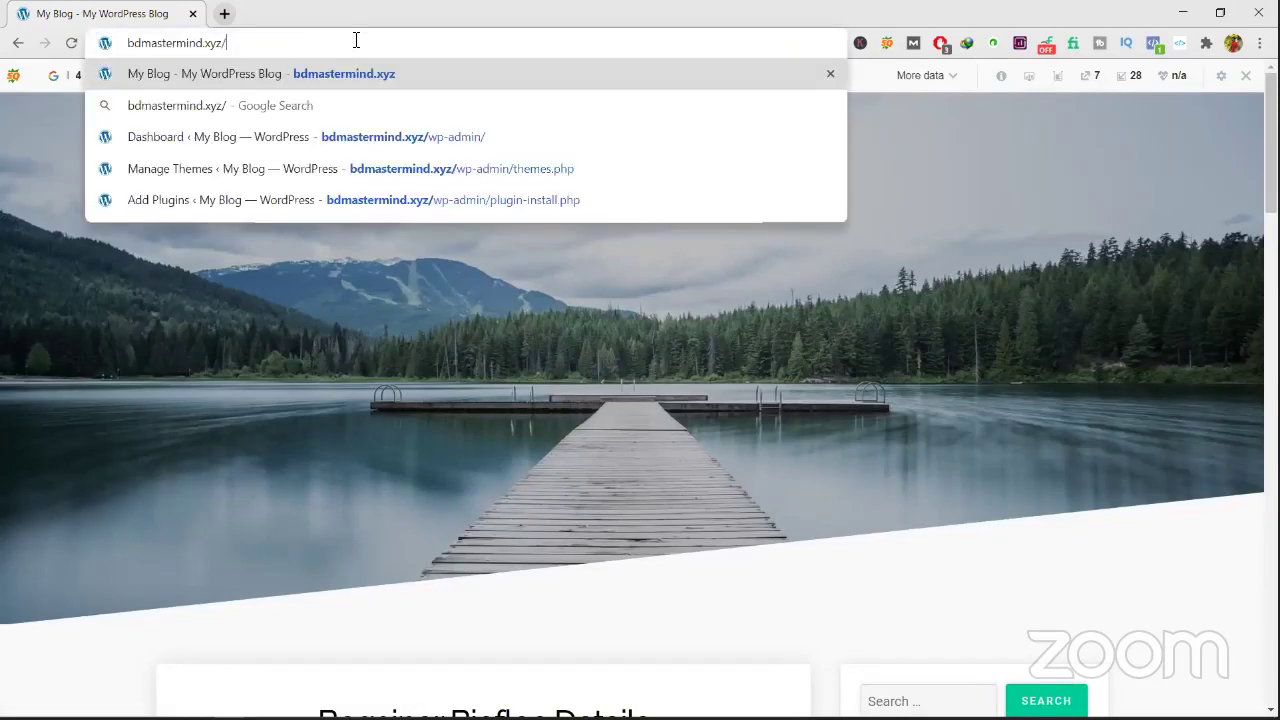
pyautogui.write('w')
pyautogui.press('Right')
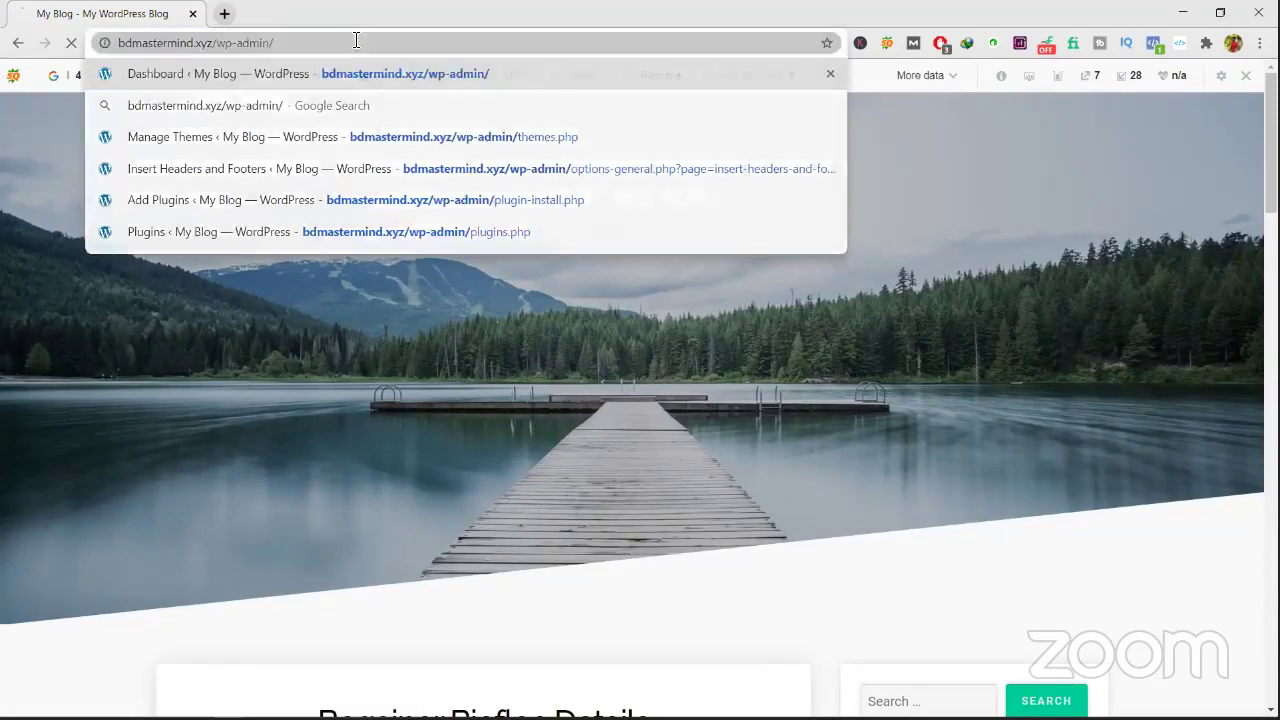
pyautogui.press('Return')
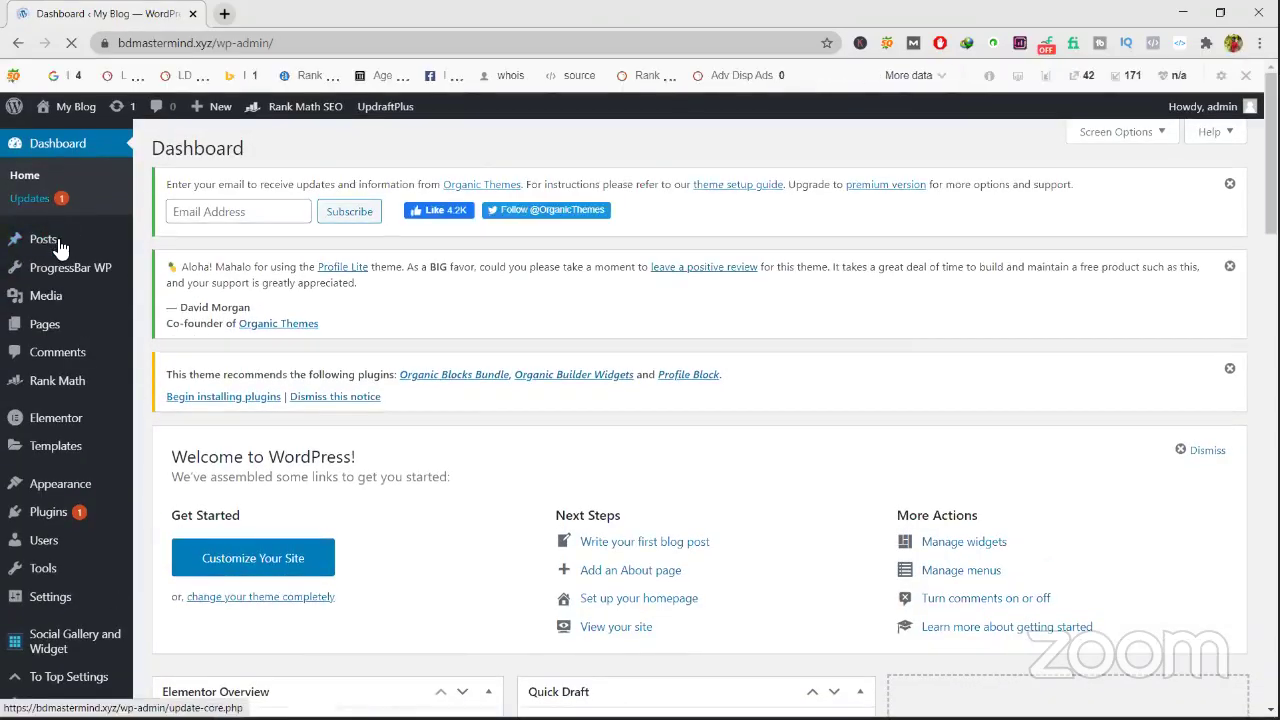
# Try opening All Posts, go back after the 500 Internal Server Error, and minimize Chrome
pyautogui.moveTo(60, 239)
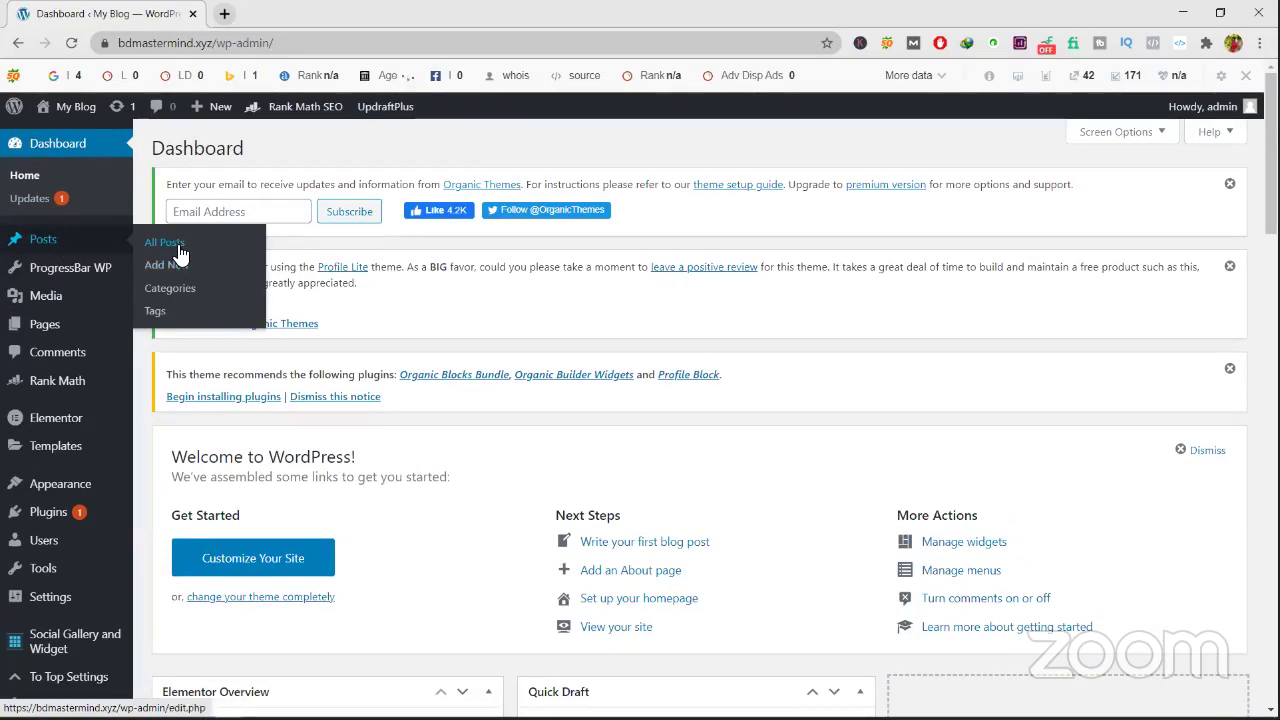
pyautogui.click(178, 250)
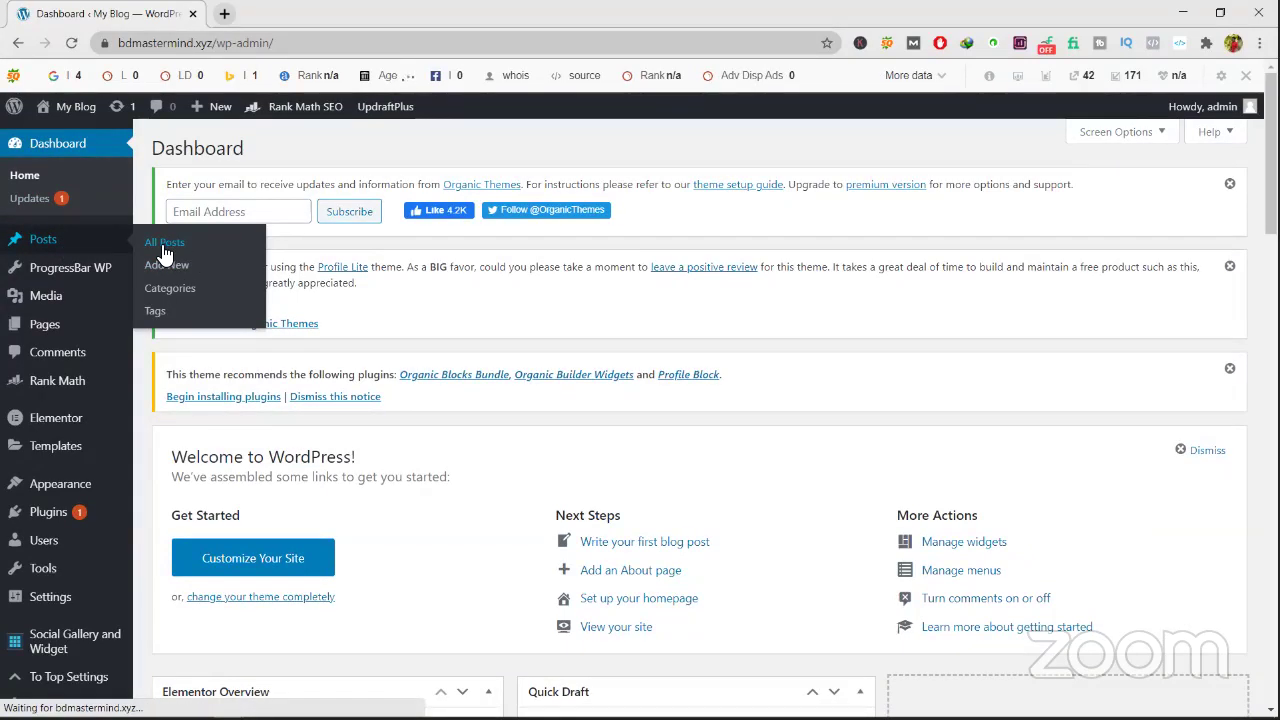
pyautogui.click(165, 245)
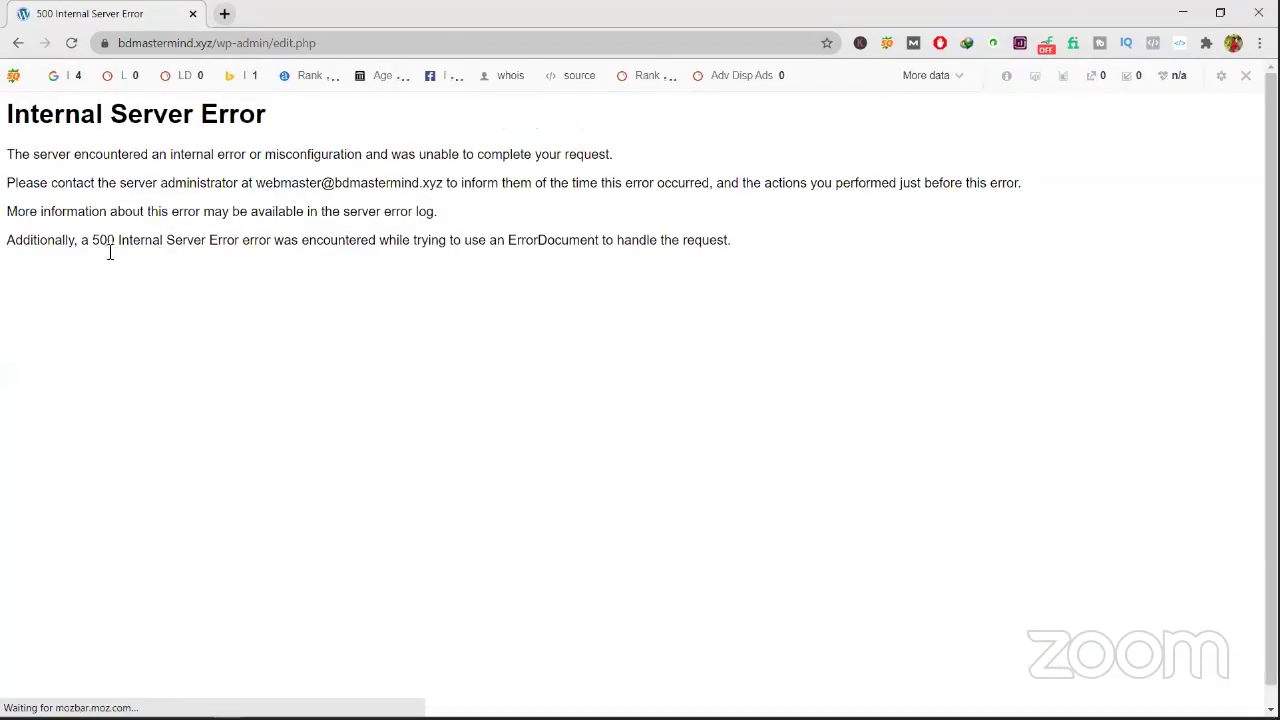
pyautogui.click(18, 45)
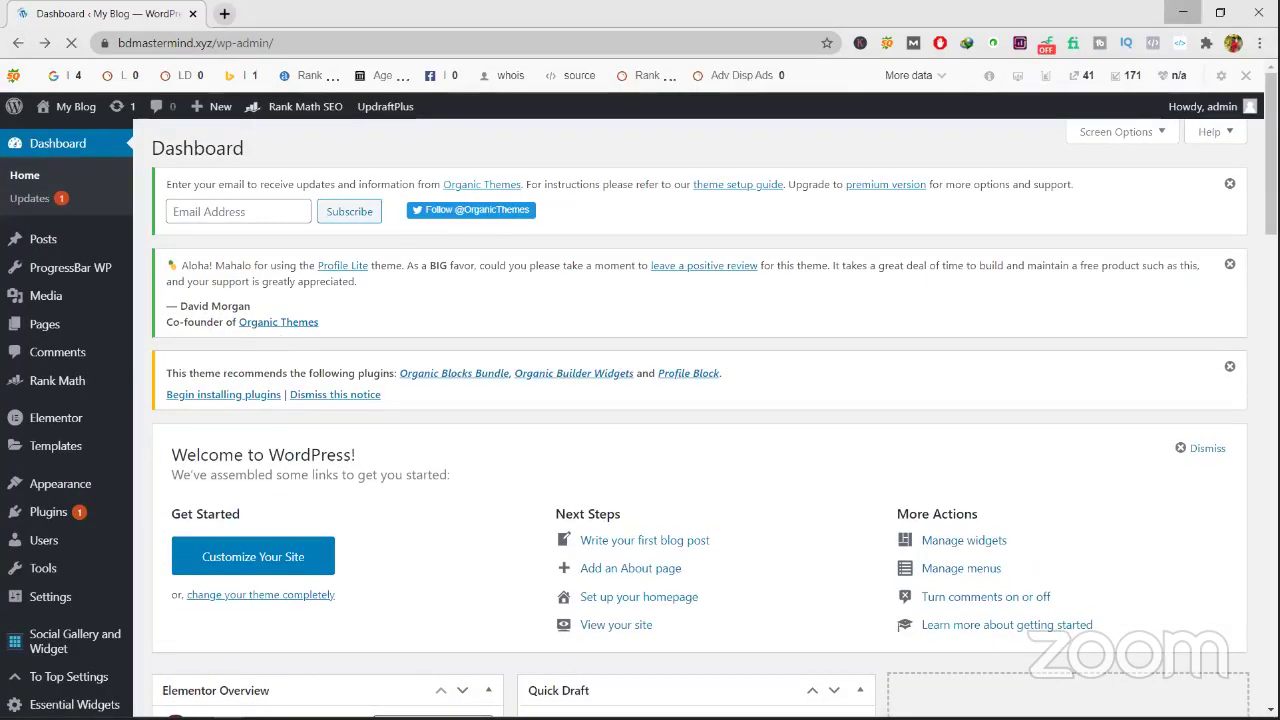
pyautogui.click(1182, 14)
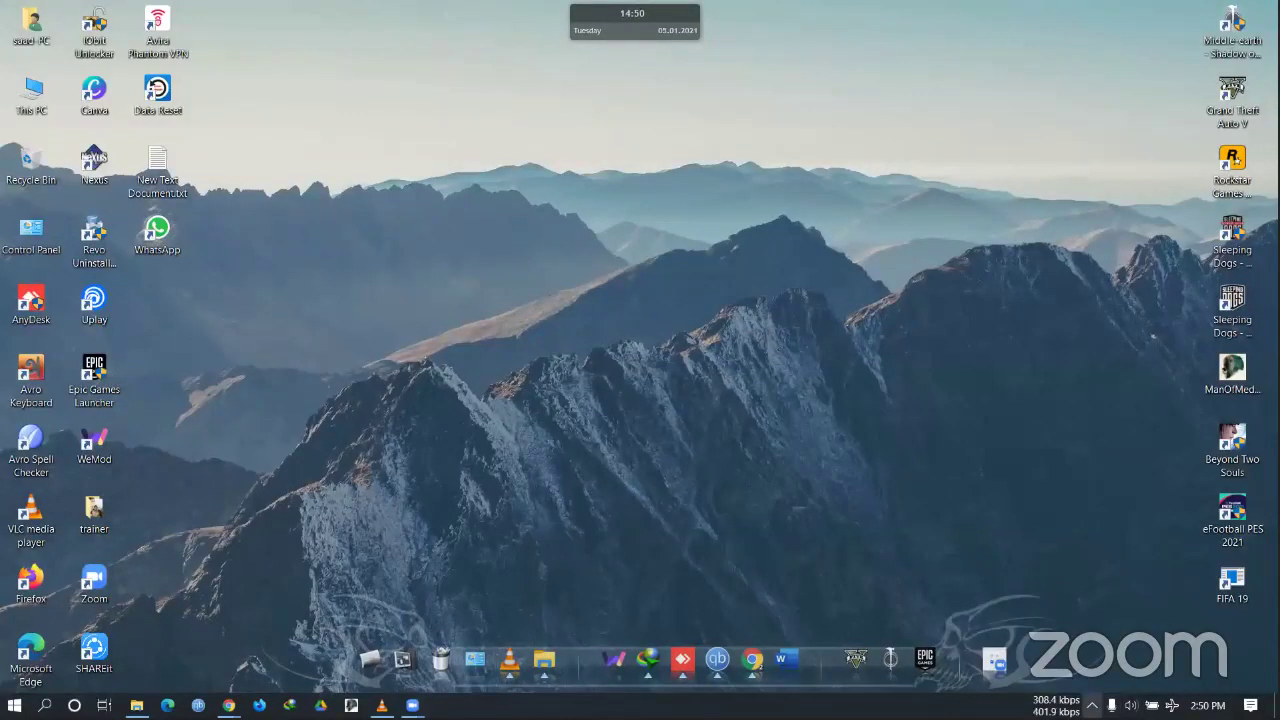
# Open Avira Phantom VPN from the system tray, close it, and restore the Chrome Dashboard
pyautogui.click(1092, 705)
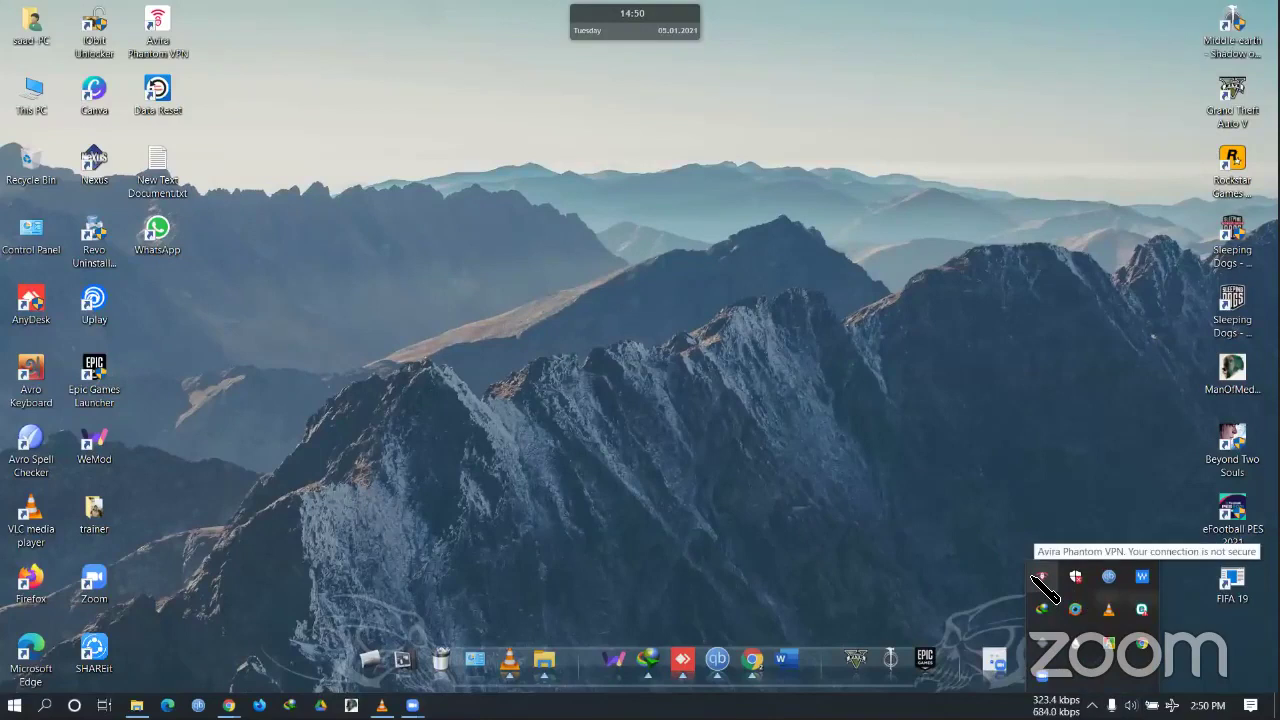
pyautogui.click(1040, 578)
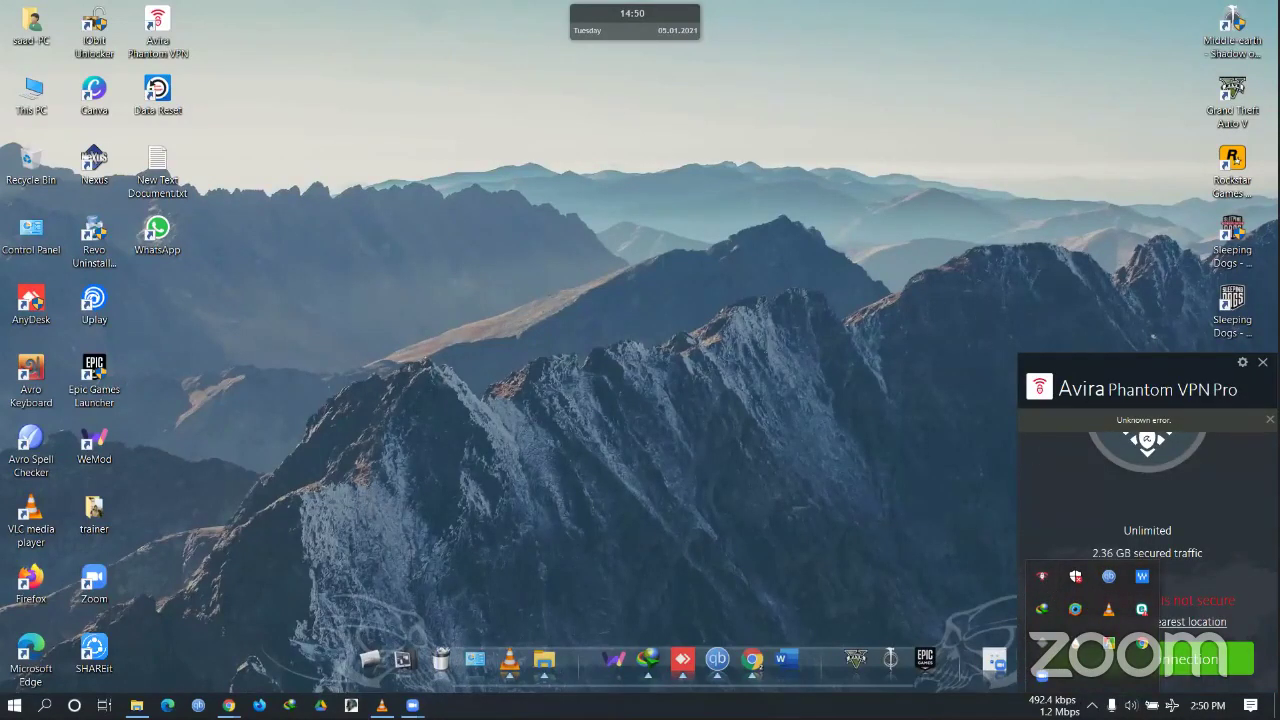
pyautogui.click(1262, 362)
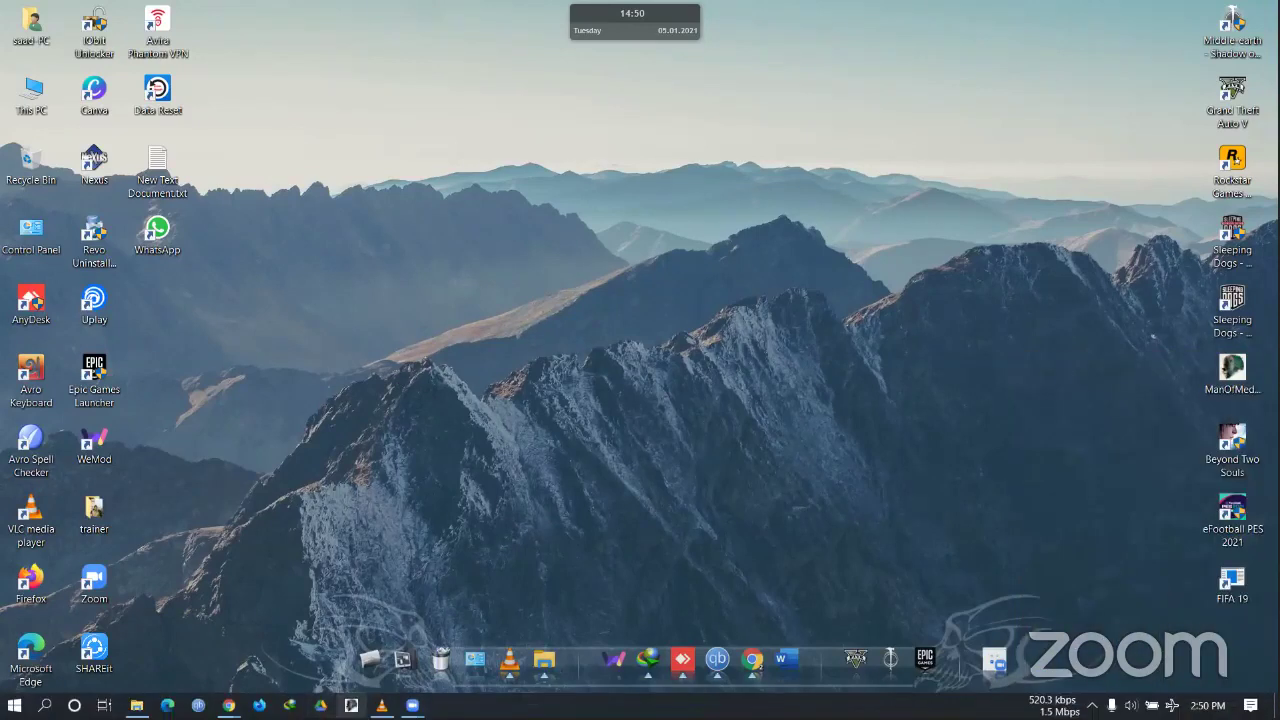
pyautogui.moveTo(229, 705)
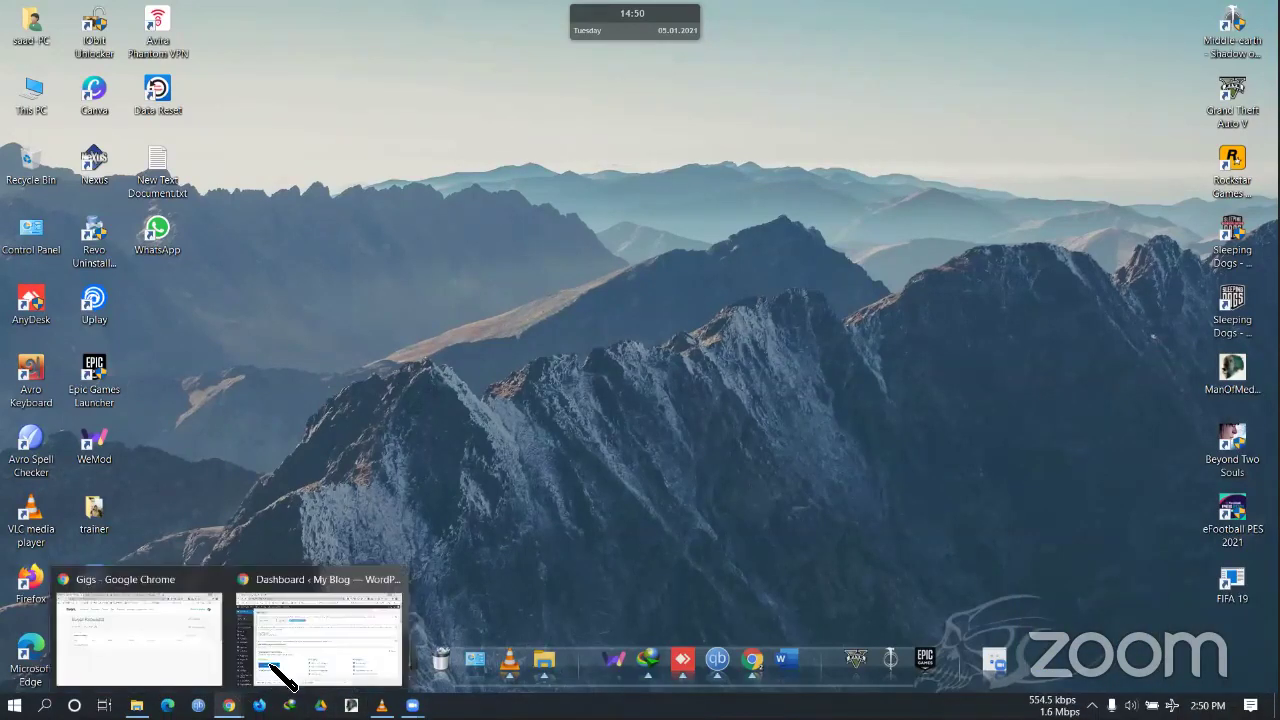
pyautogui.click(285, 680)
# Go to All Posts and open the 'Biofloc Fish Farming' draft in the editor
pyautogui.moveTo(57, 239)
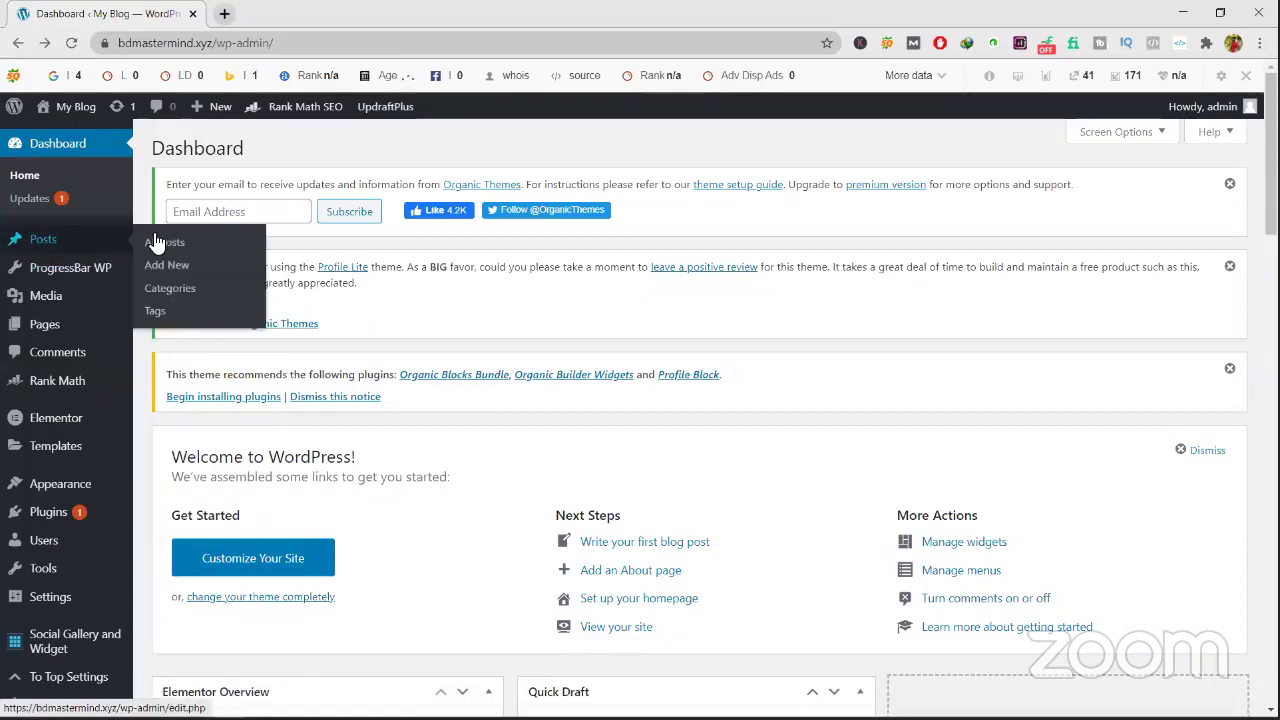
pyautogui.click(157, 242)
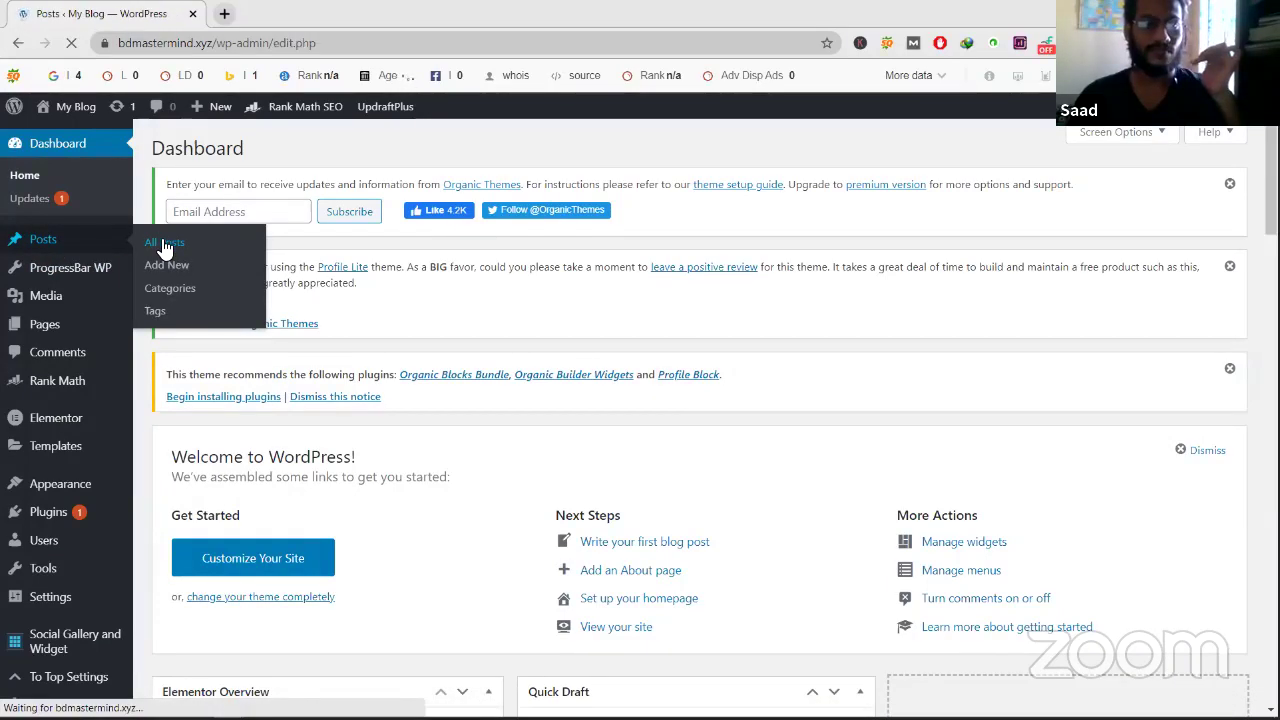
pyautogui.scroll(-1, 628, 450)
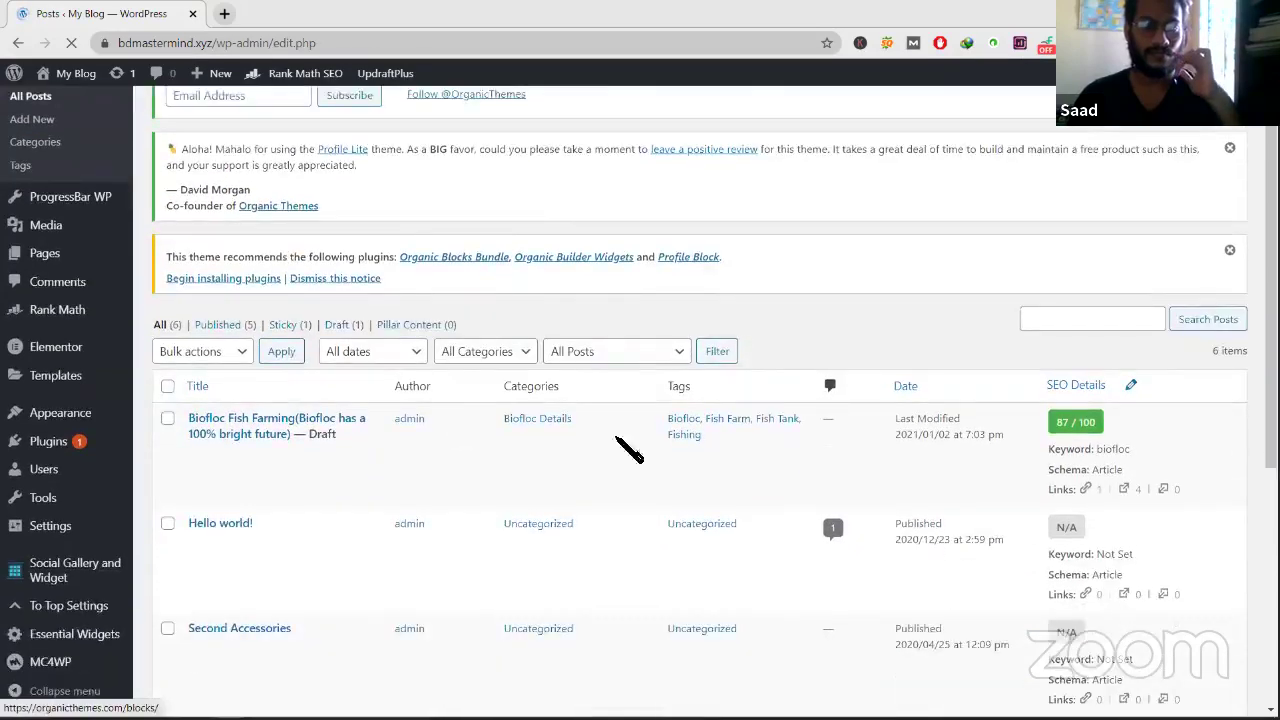
pyautogui.scroll(-2, 243, 333)
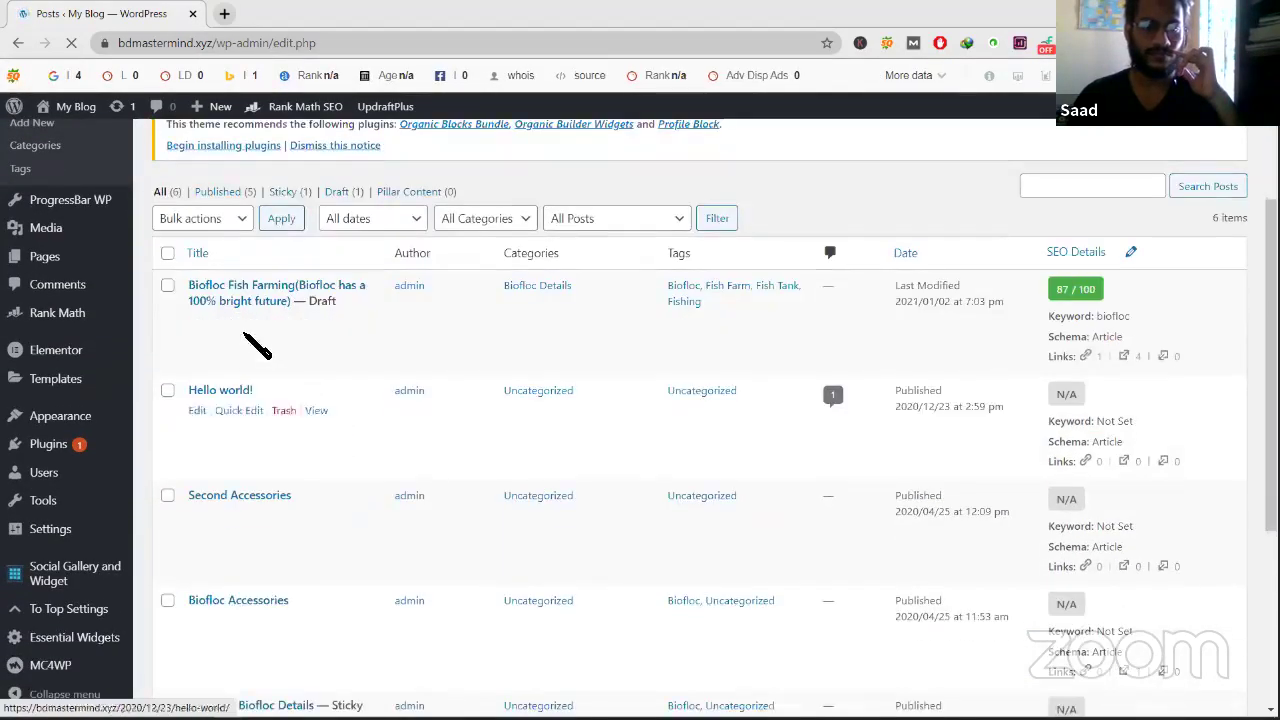
pyautogui.click(197, 322)
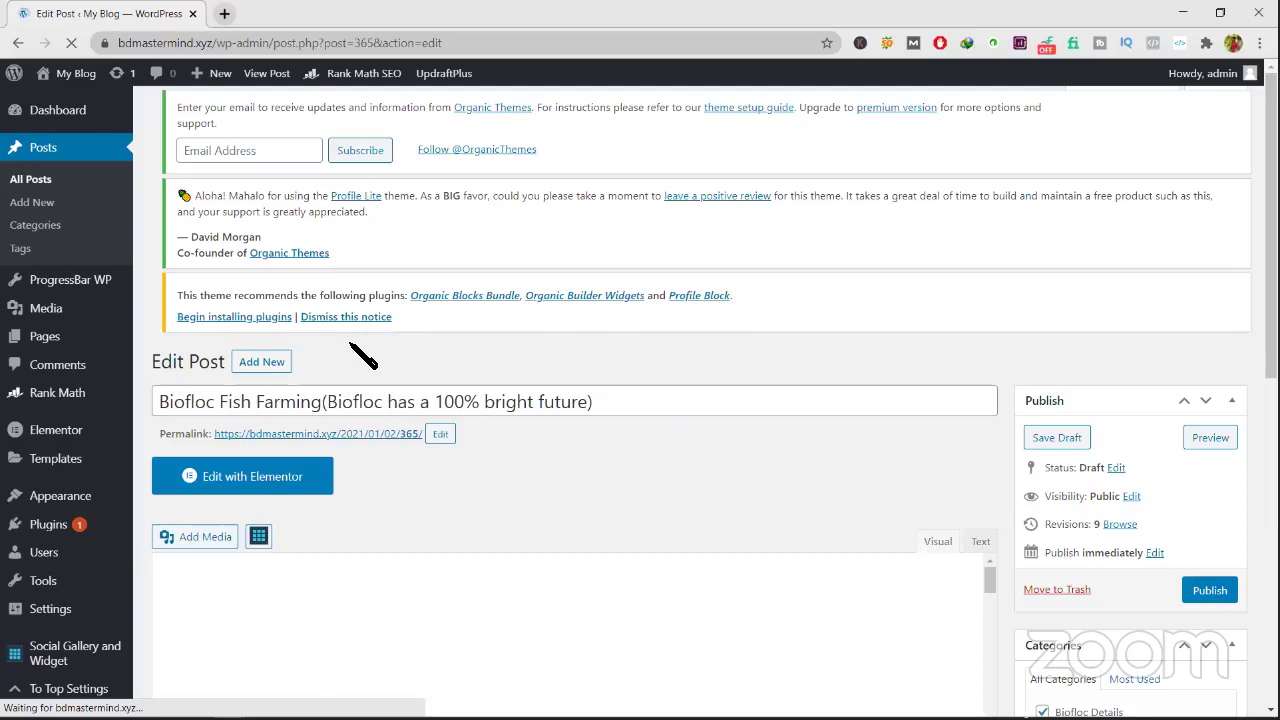
# Scroll down the draft to the Rank Math SEO box showing 87/100 and one Basic SEO error
pyautogui.scroll(-1, 363, 355)
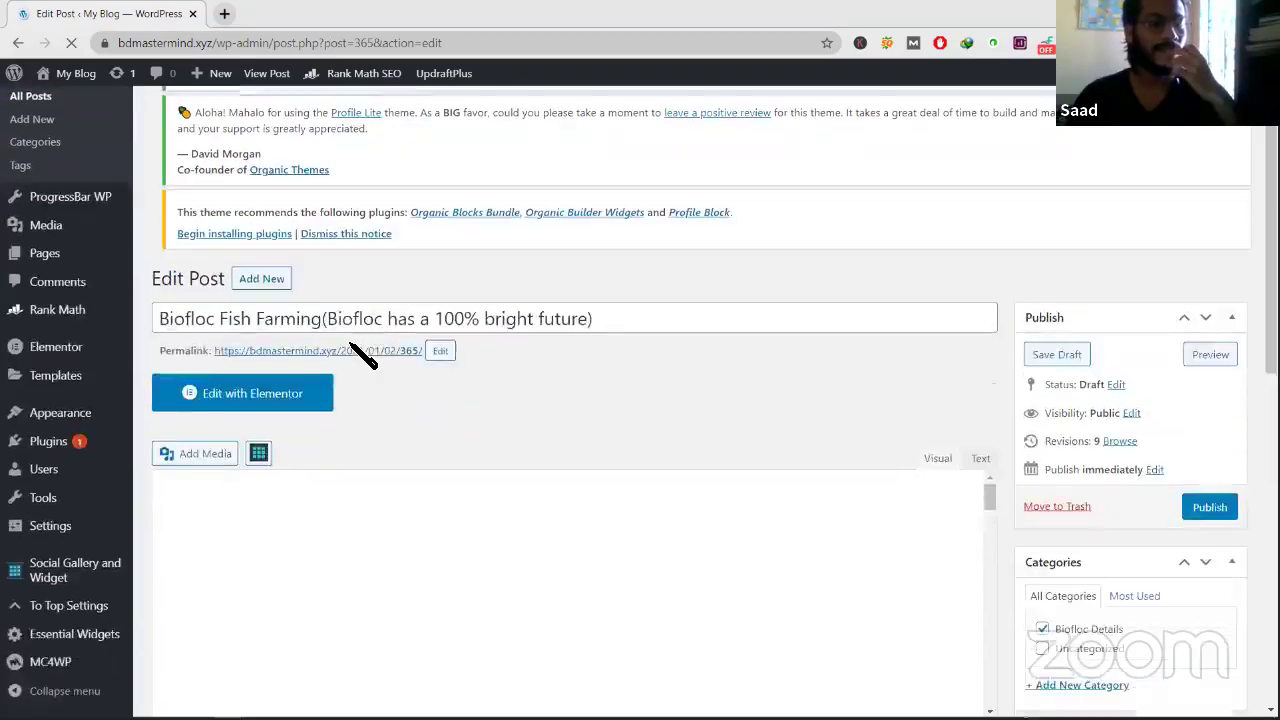
pyautogui.scroll(-5, 363, 355)
pyautogui.scroll(3, 363, 355)
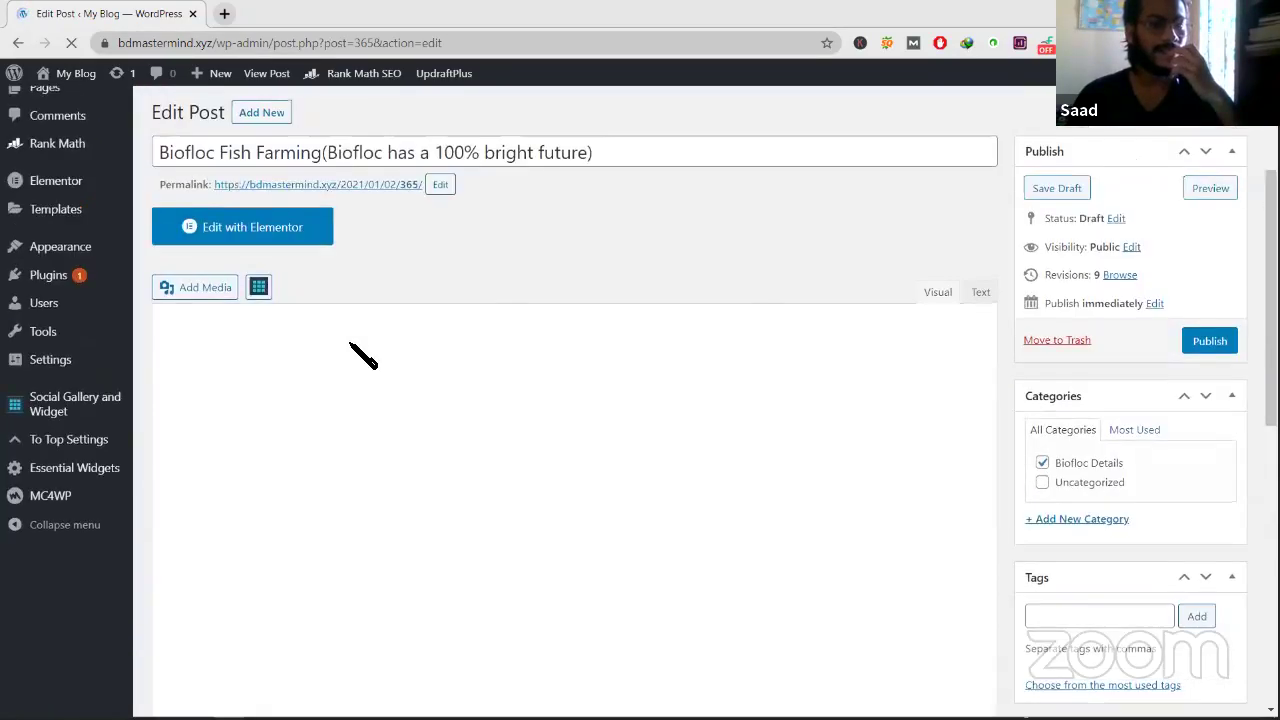
pyautogui.scroll(3, 334, 372)
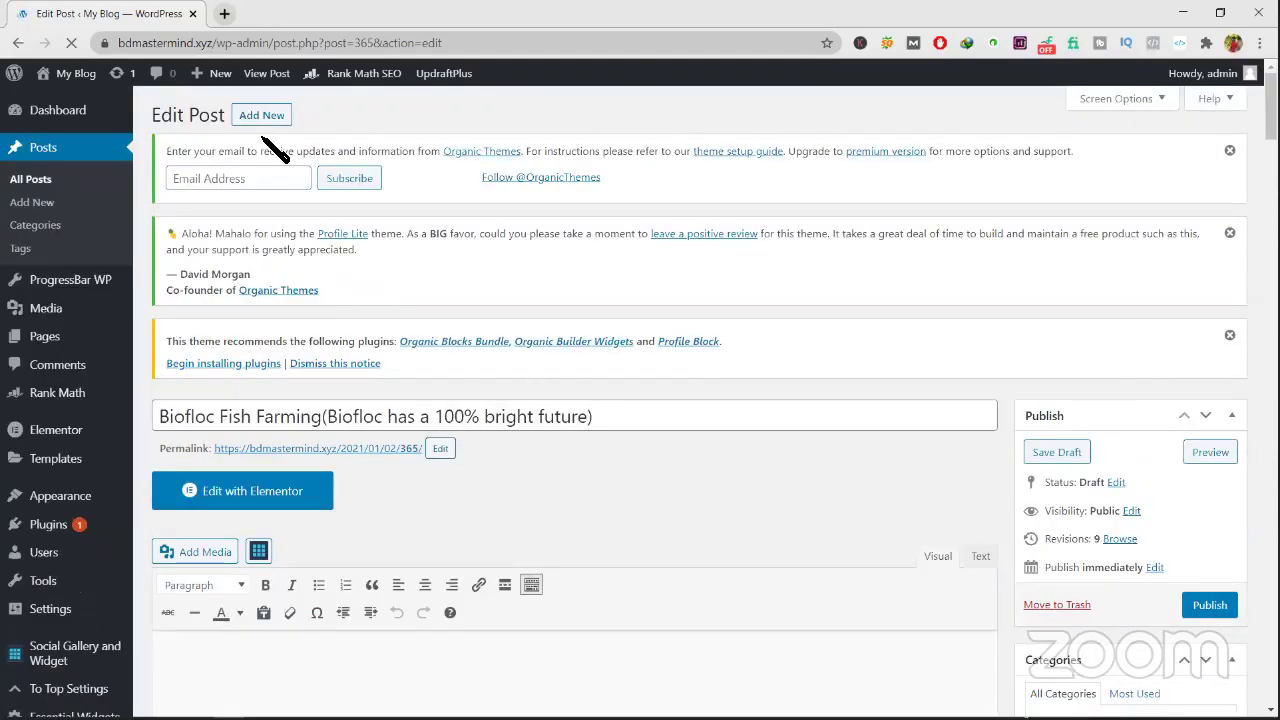
pyautogui.scroll(-4, 520, 380)
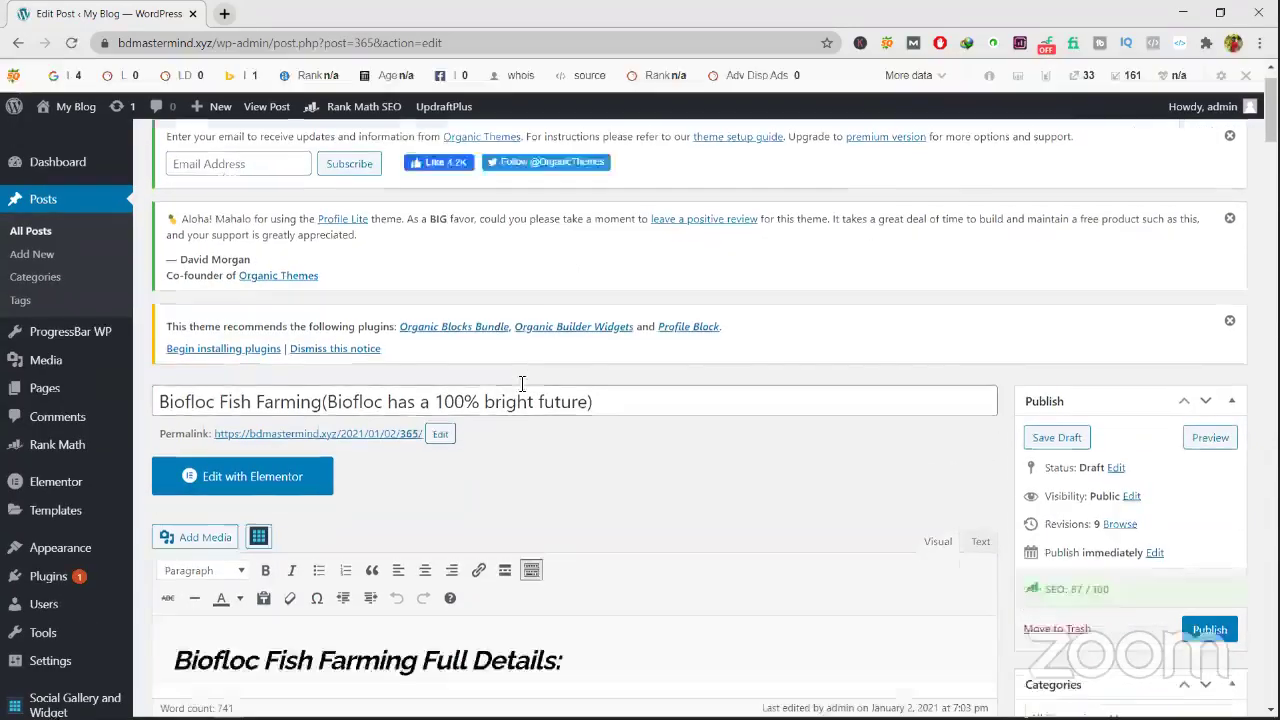
pyautogui.scroll(-15, 521, 374)
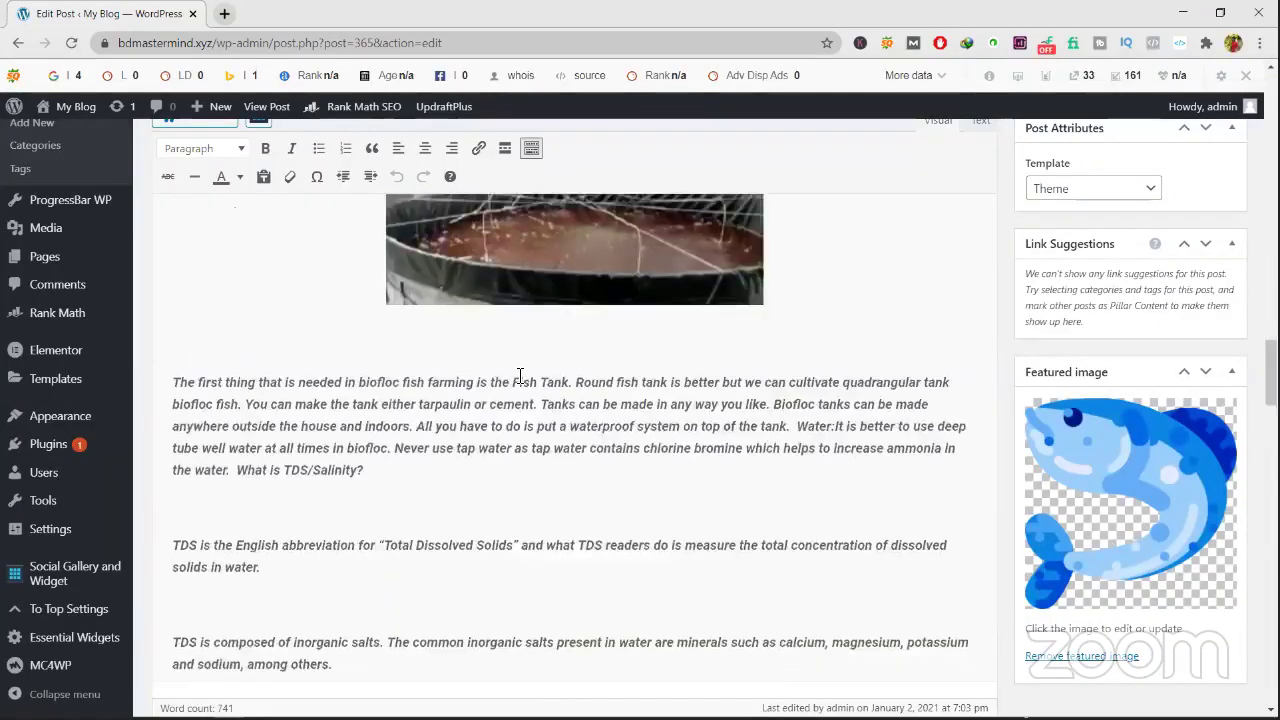
pyautogui.scroll(-10, 520, 376)
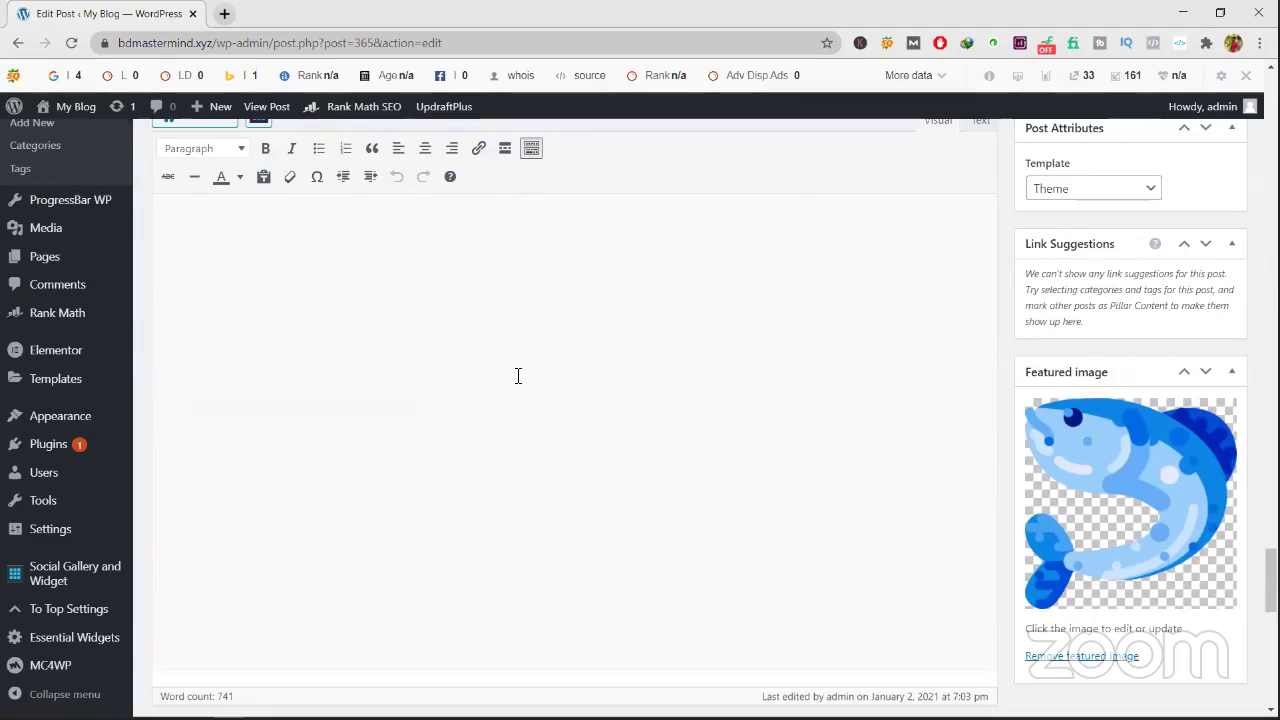
pyautogui.scroll(-10, 518, 376)
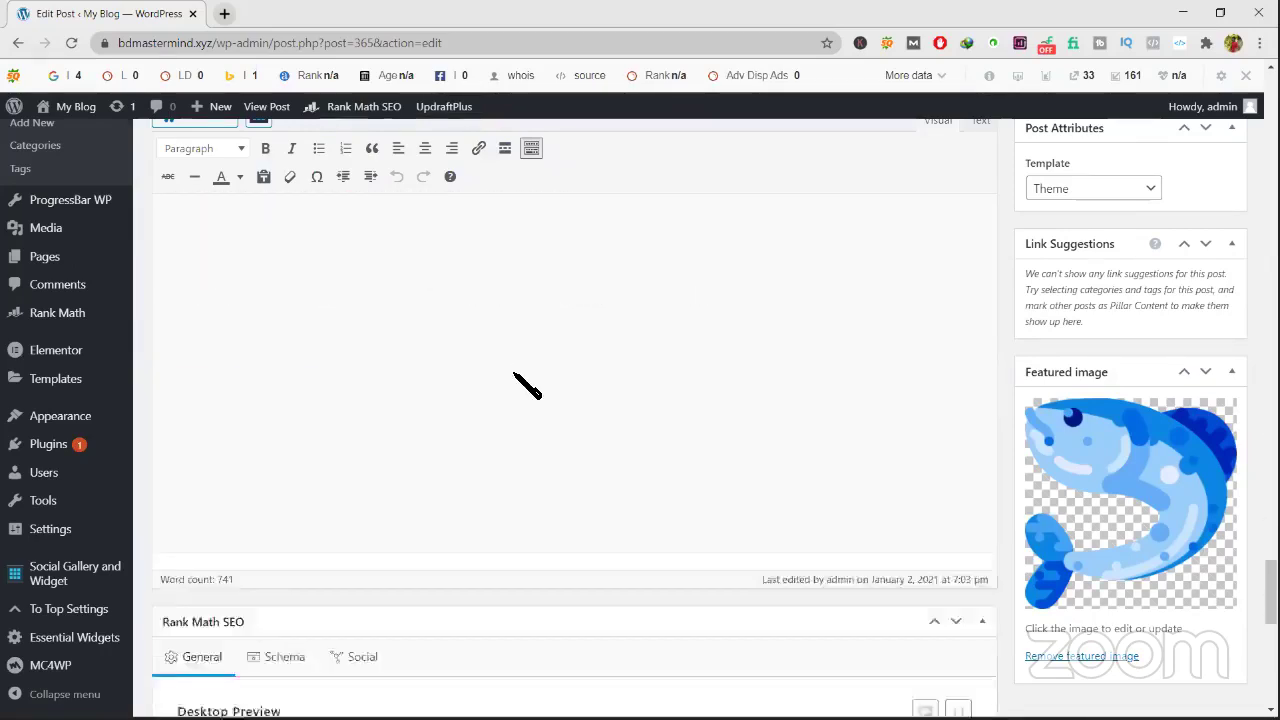
pyautogui.scroll(-1, 521, 383)
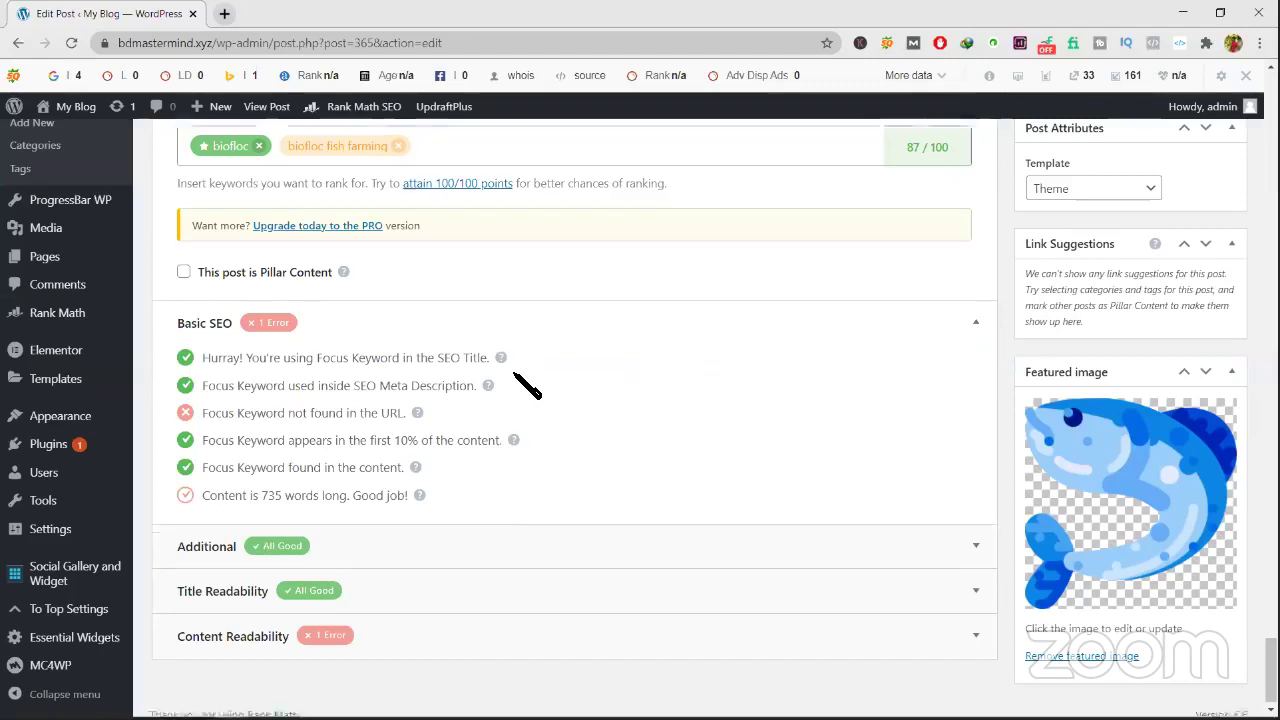
pyautogui.click(249, 625)
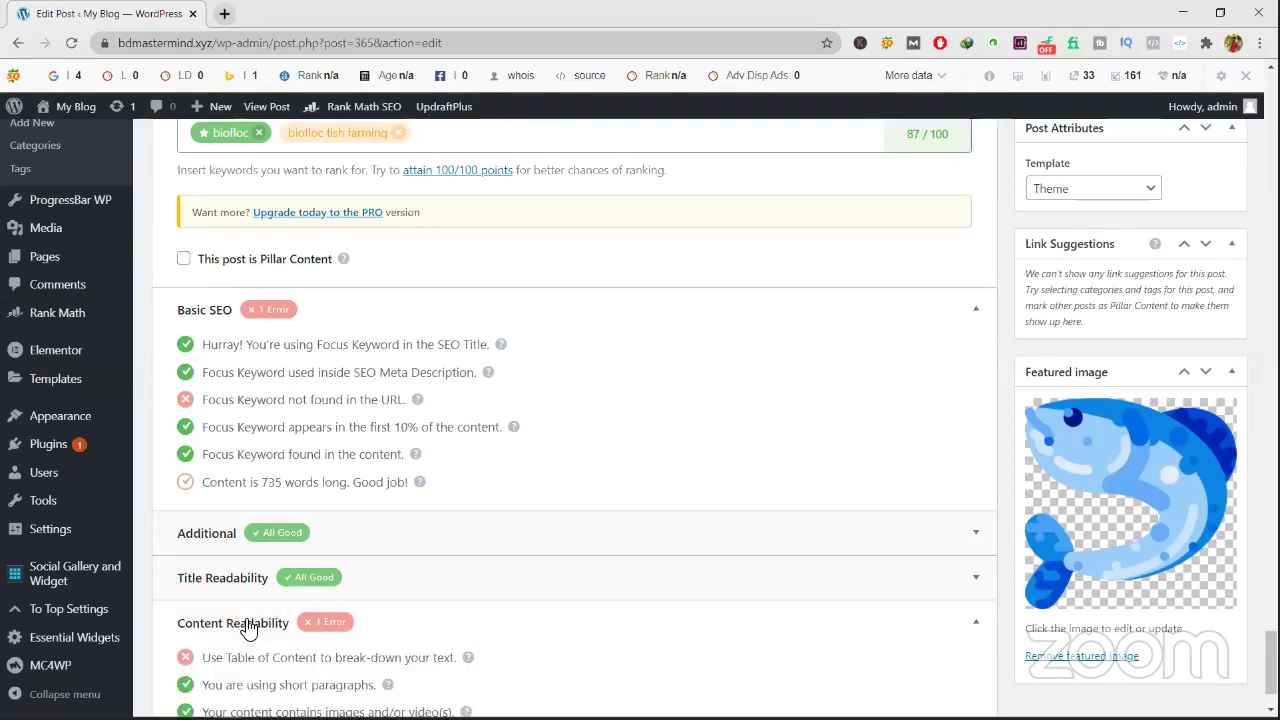
pyautogui.scroll(-1, 414, 549)
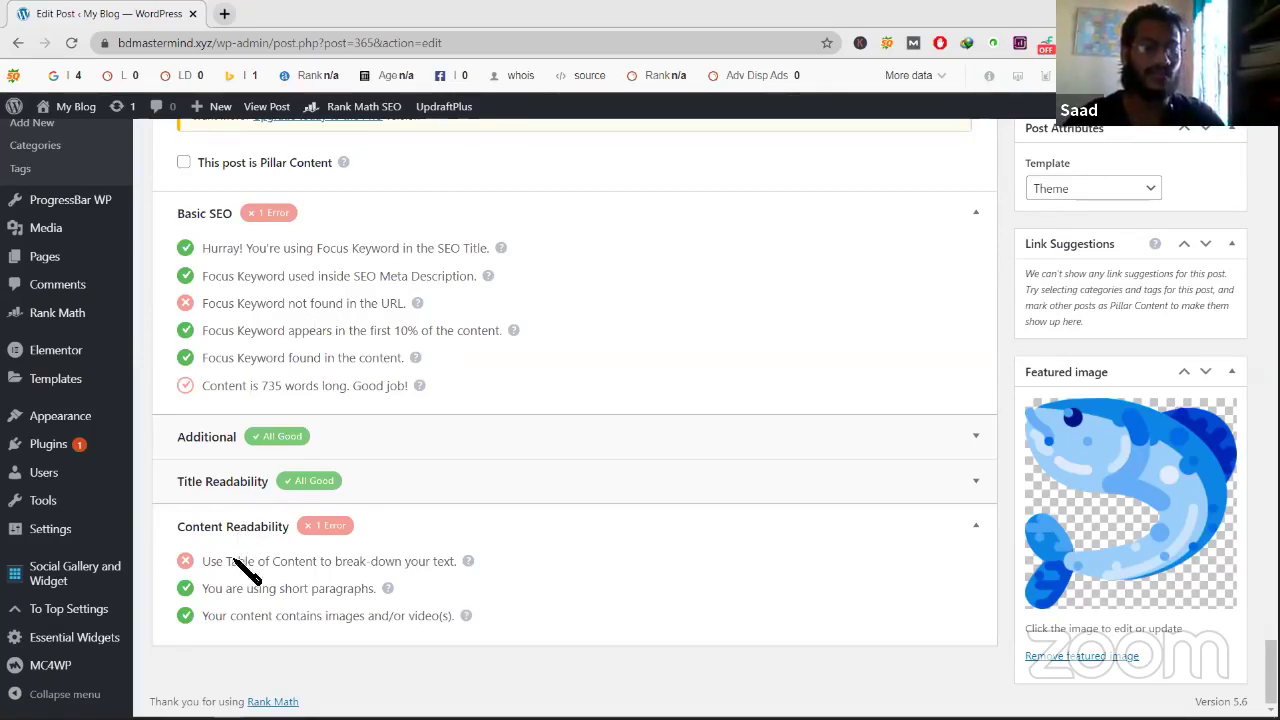
pyautogui.moveTo(391, 588)
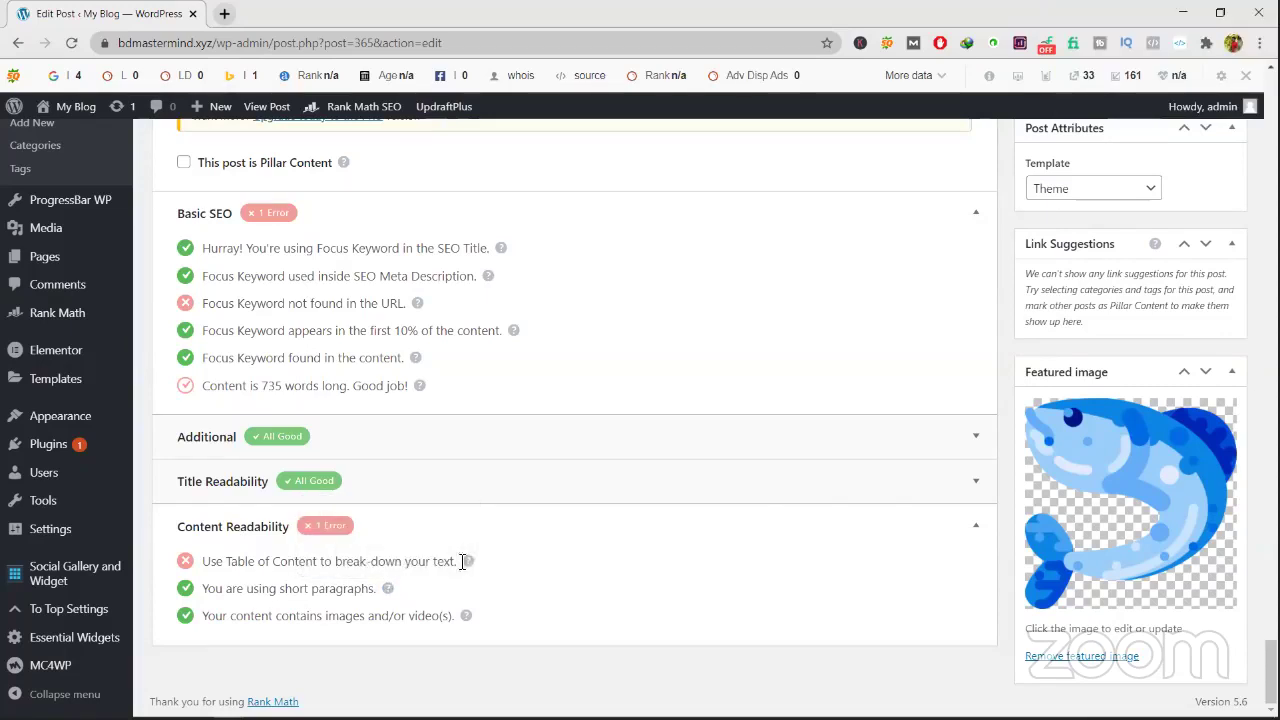
pyautogui.moveTo(470, 563)
pyautogui.keyDown('ctrl'); pyautogui.scroll(5, 613, 408); pyautogui.keyUp('ctrl')
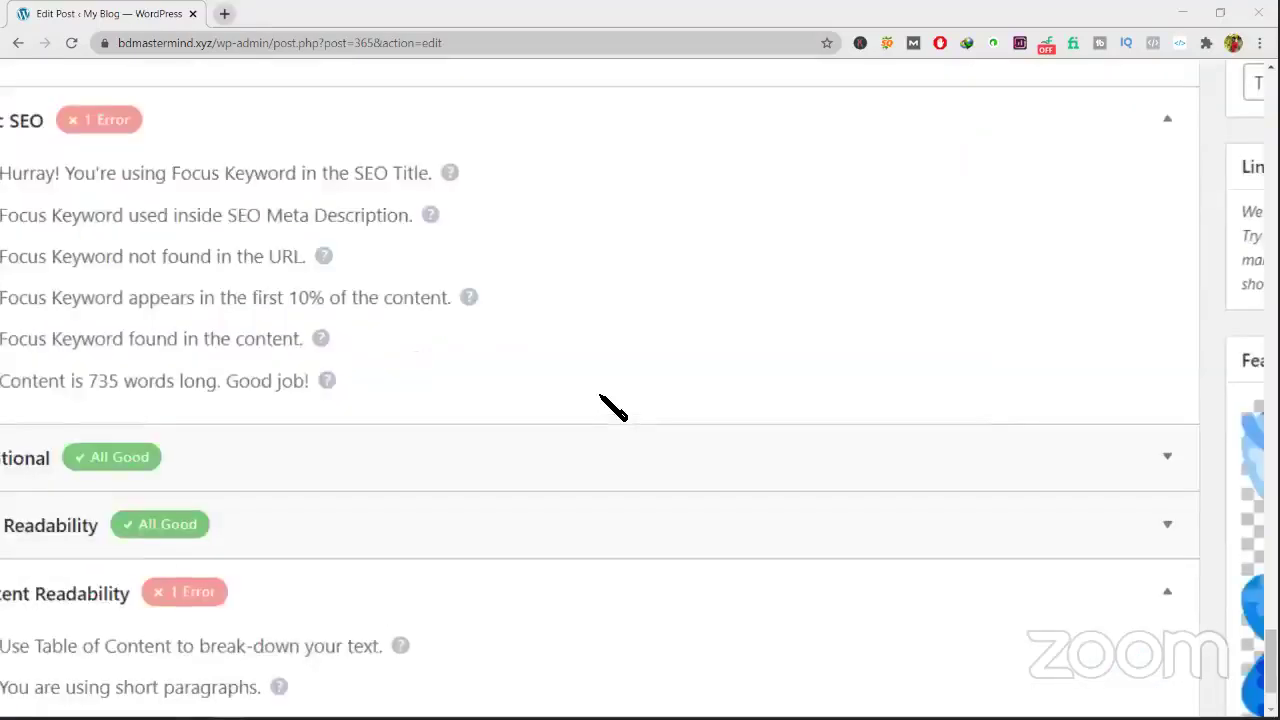
pyautogui.keyDown('ctrl'); pyautogui.scroll(-5, 613, 408); pyautogui.keyUp('ctrl')
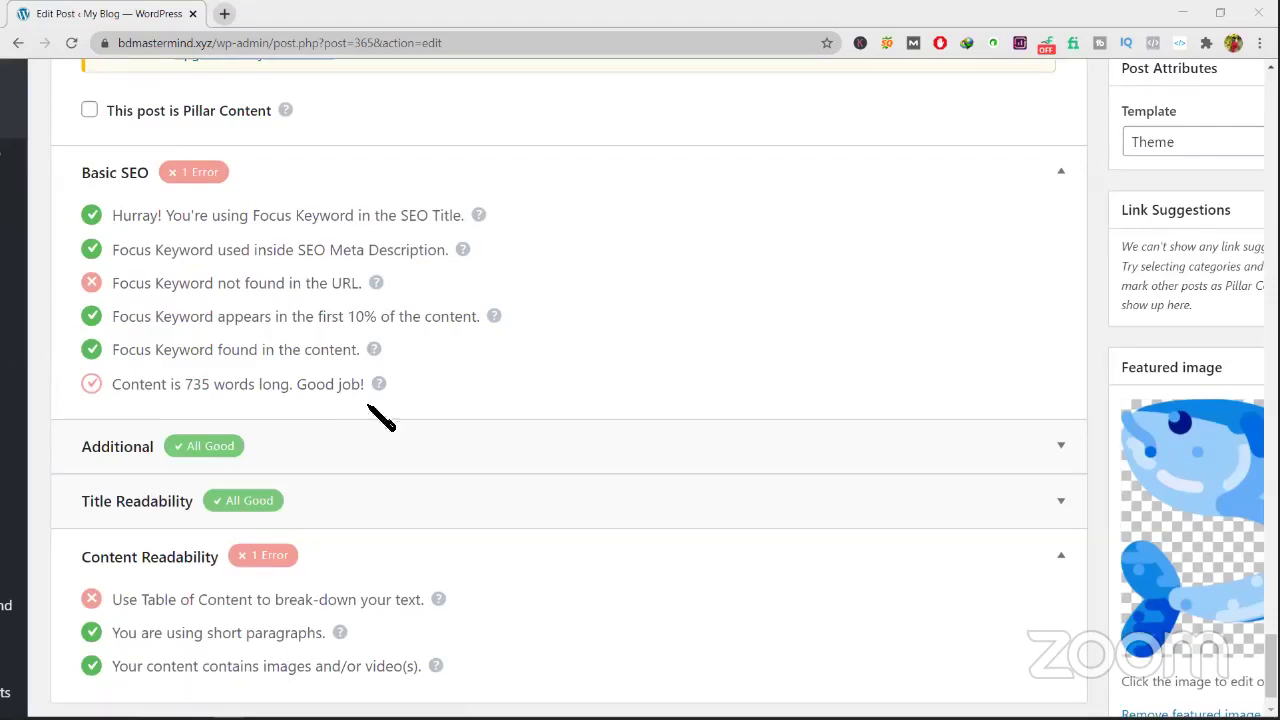
pyautogui.scroll(-1, 501, 412)
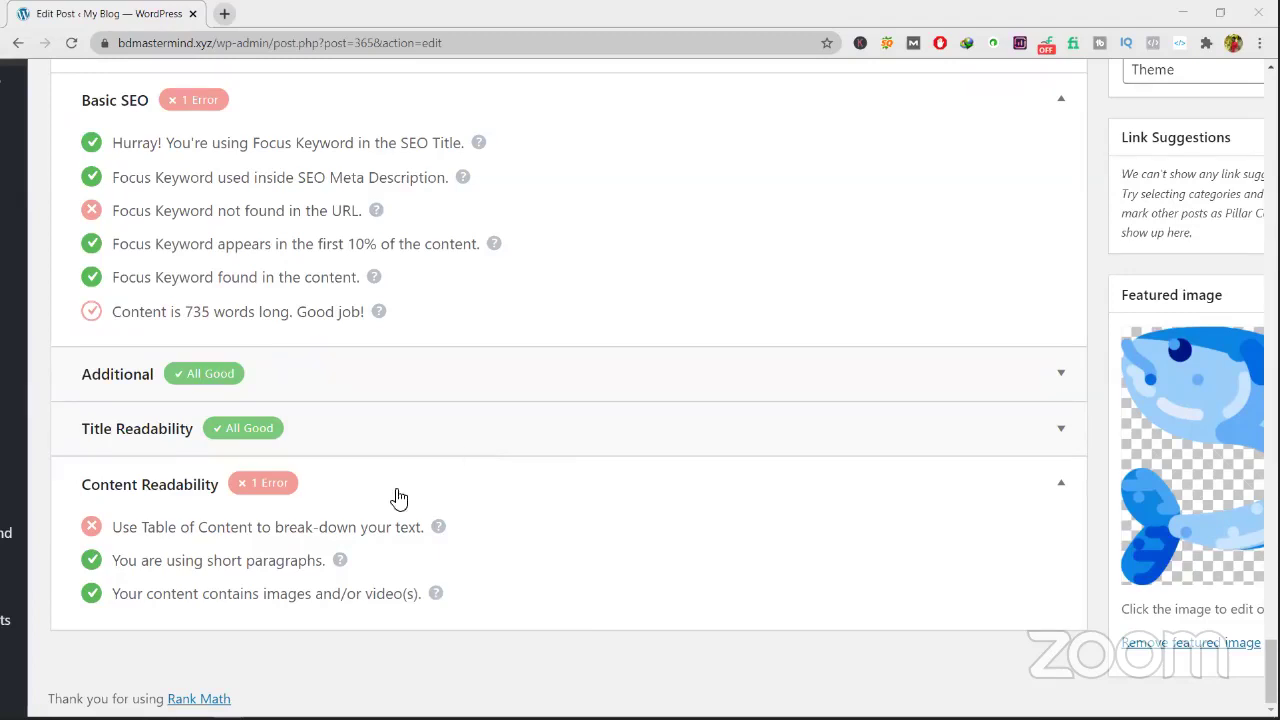
pyautogui.moveTo(437, 529)
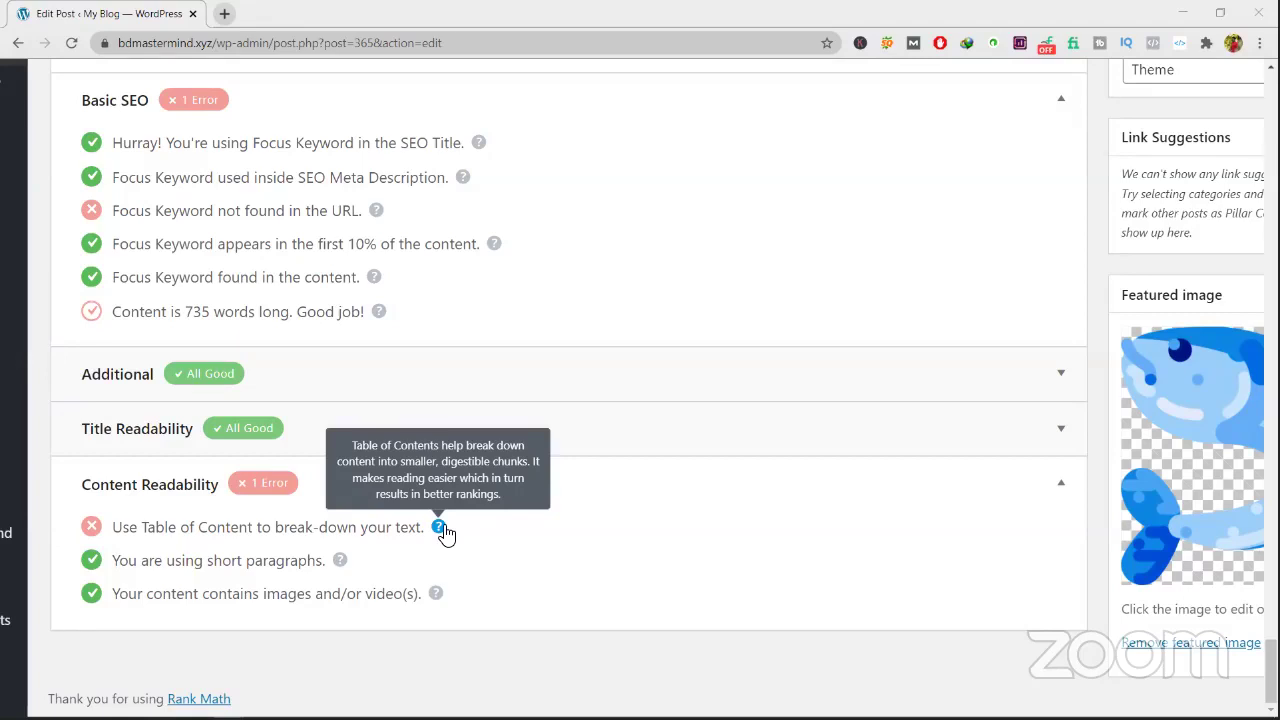
pyautogui.scroll(5, 447, 535)
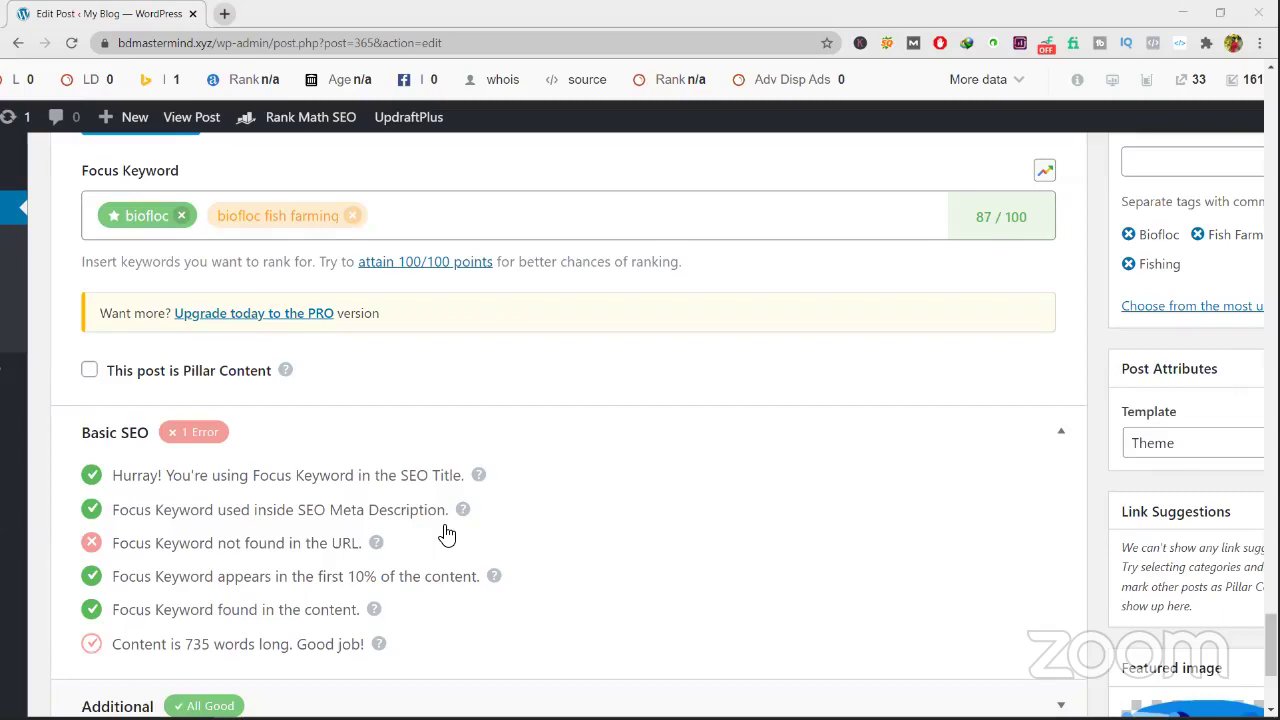
# Scroll back up through the post's numbered list, then open a new Google tab
pyautogui.scroll(12, 447, 535)
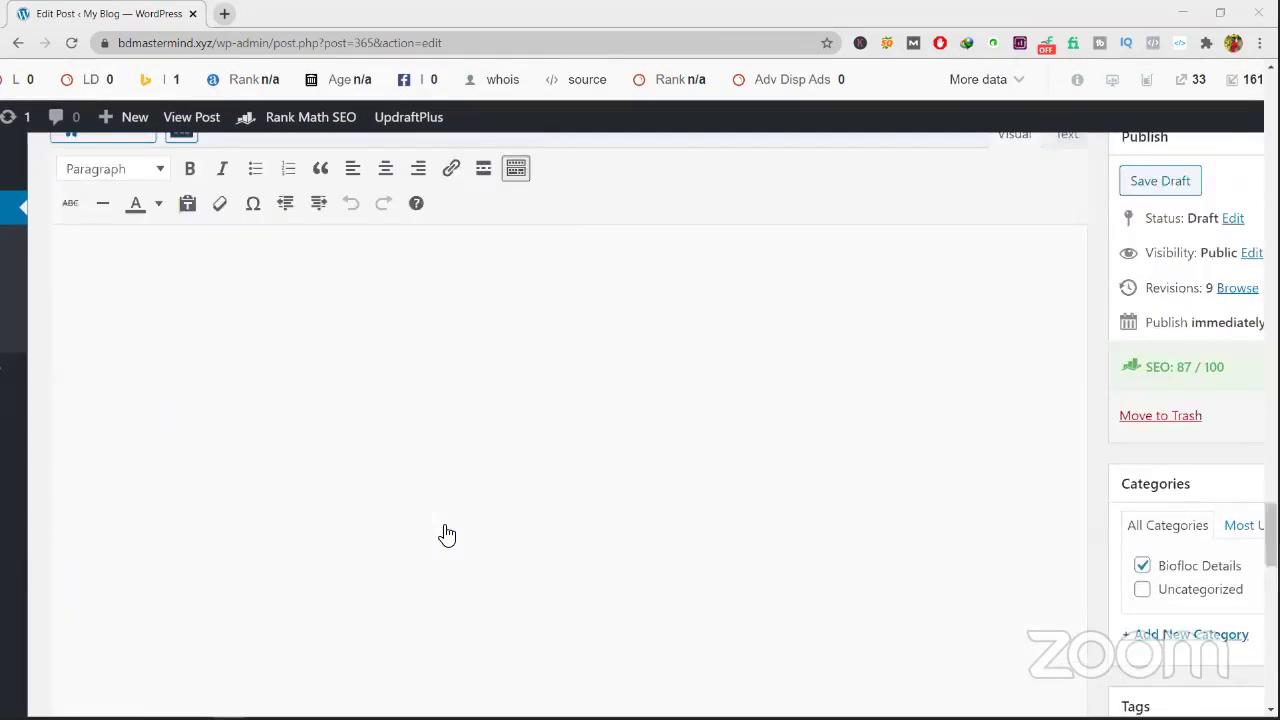
pyautogui.scroll(12, 447, 535)
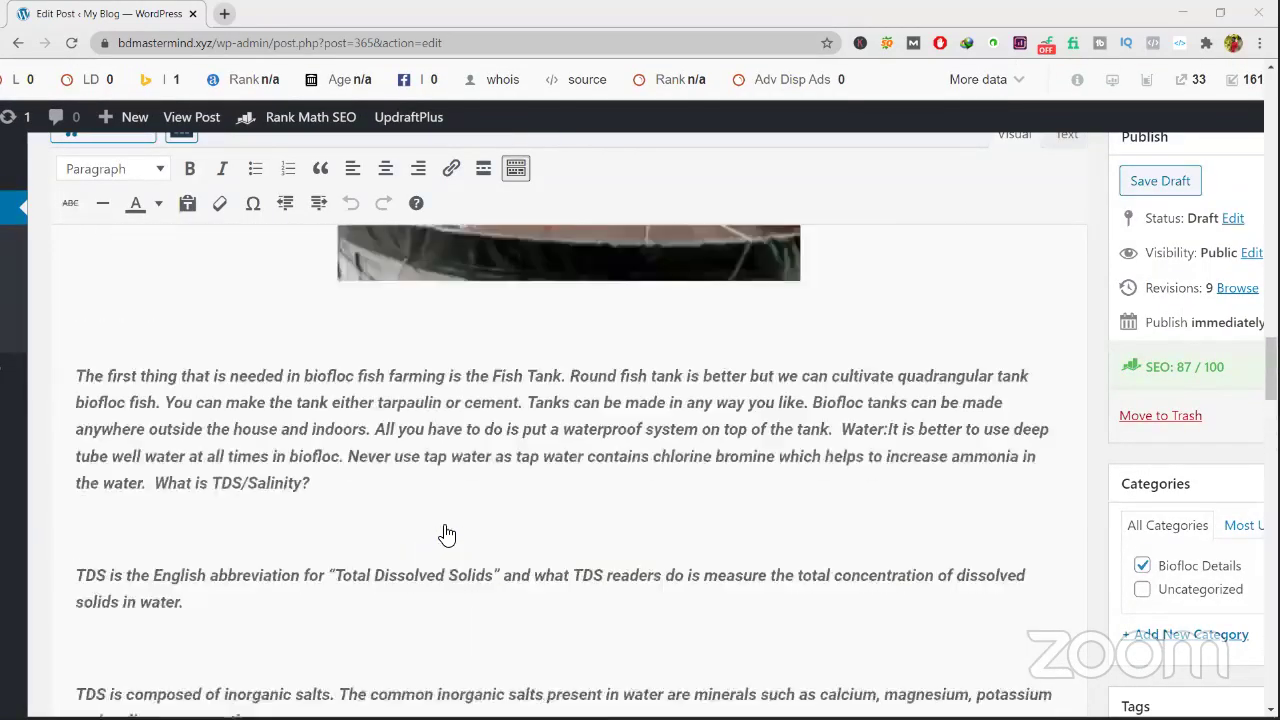
pyautogui.scroll(5, 447, 535)
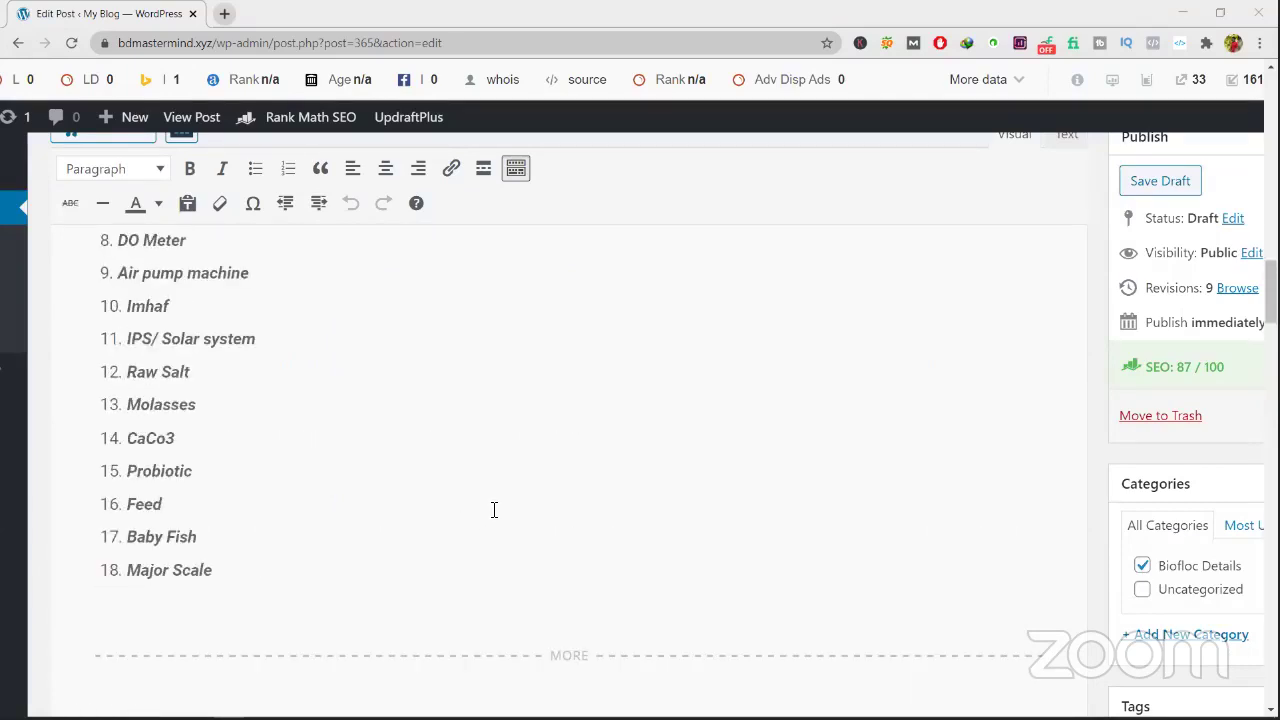
pyautogui.scroll(2, 493, 510)
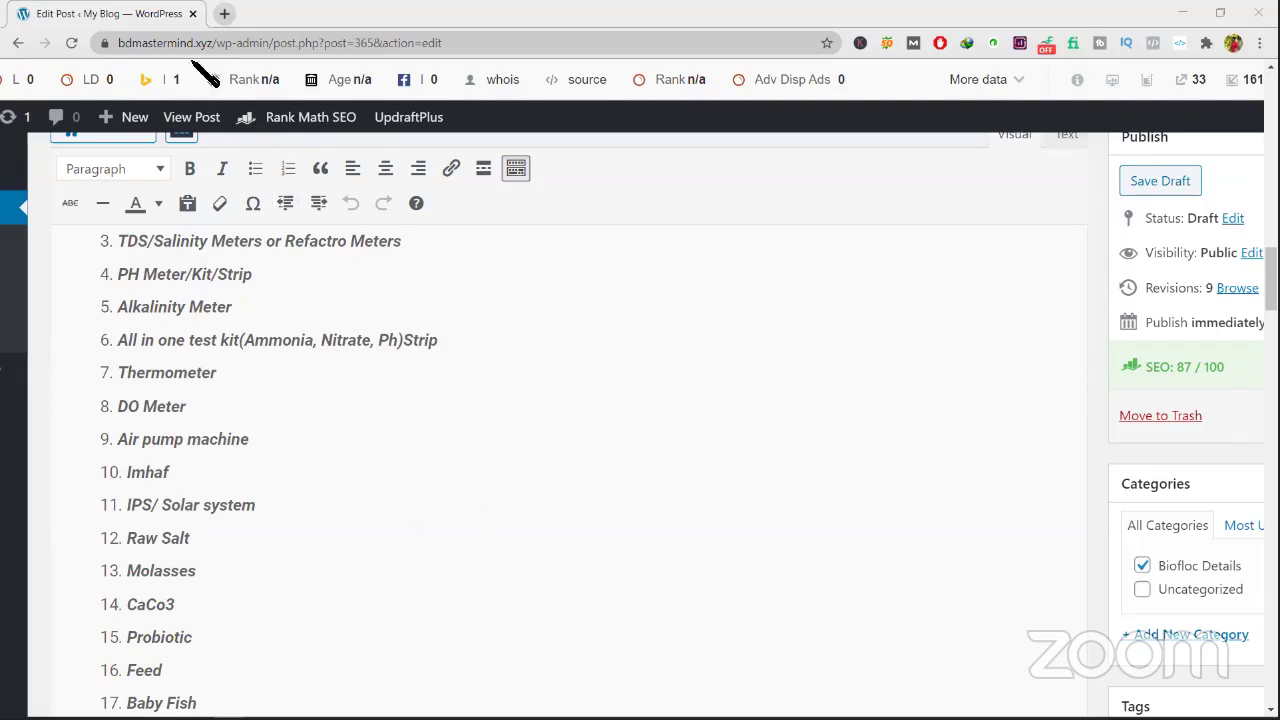
pyautogui.click(224, 13)
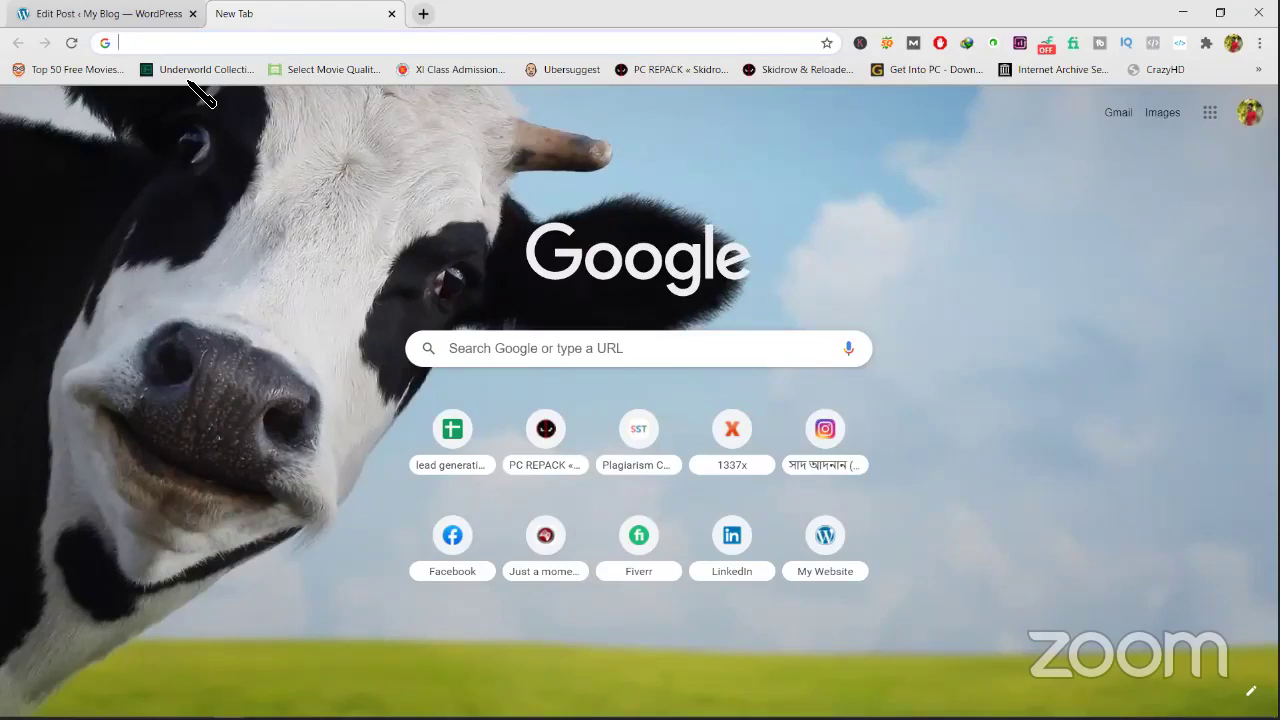
# Search Google for 'biofloc' in a fresh tab and dismiss the location permission request
pyautogui.write('biof')
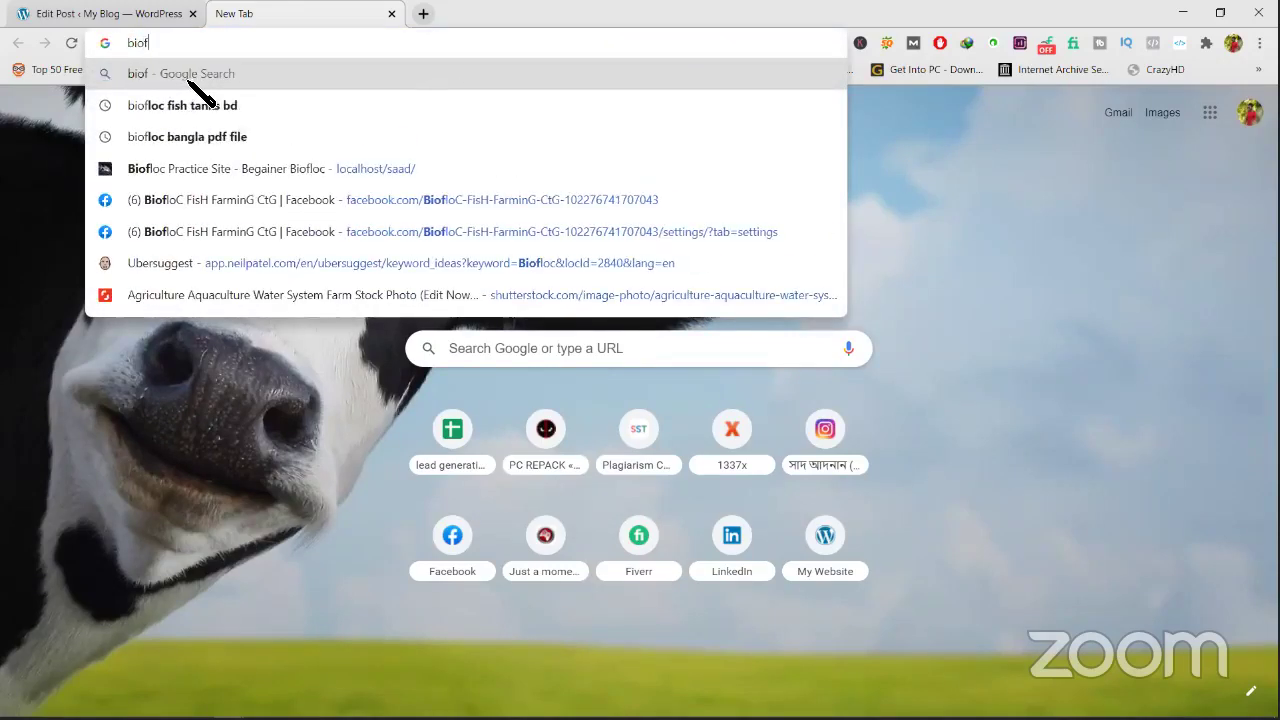
pyautogui.write('loc')
pyautogui.press('Return')
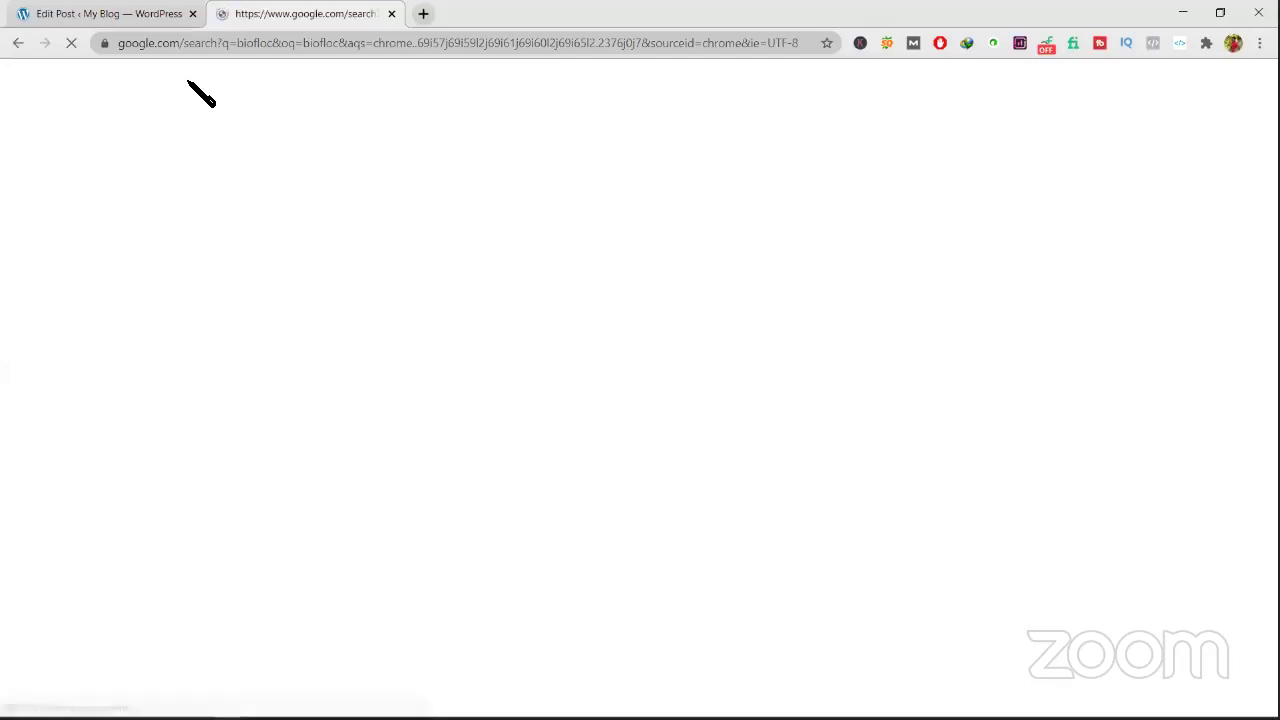
pyautogui.click(391, 14)
pyautogui.click(227, 15)
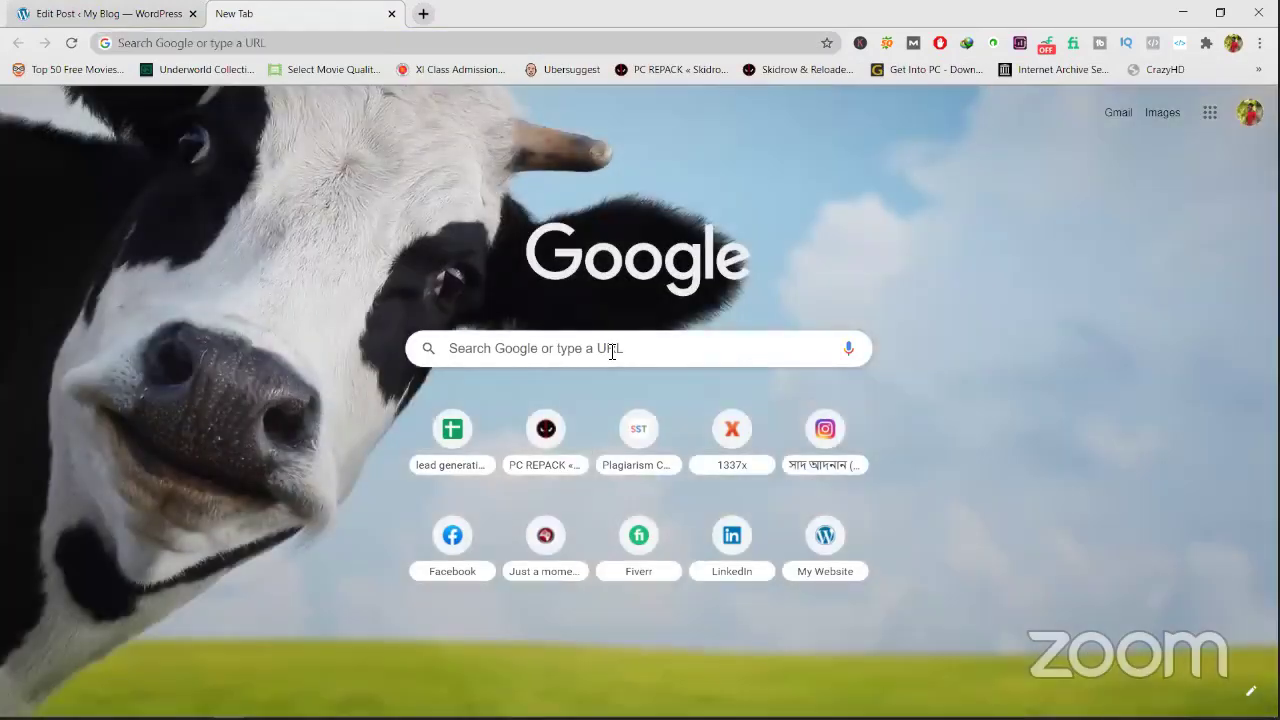
pyautogui.click(612, 351)
pyautogui.write('biof')
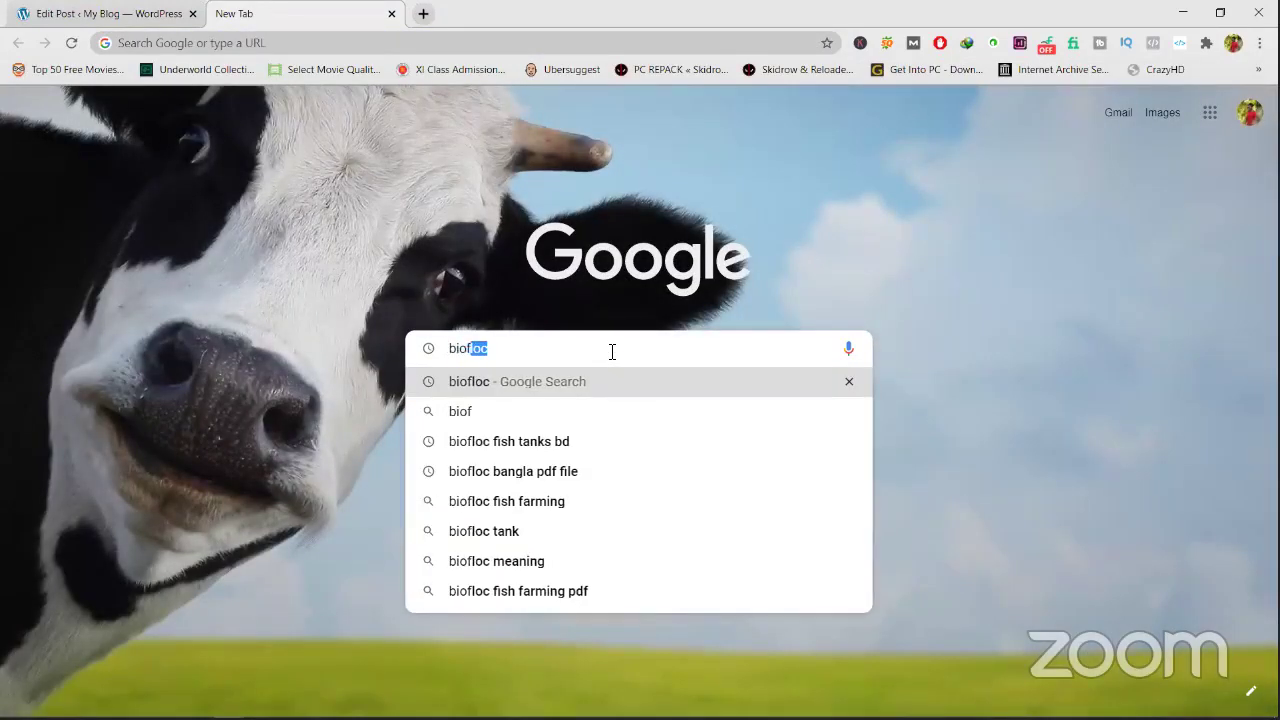
pyautogui.write('loc')
pyautogui.press('Return')
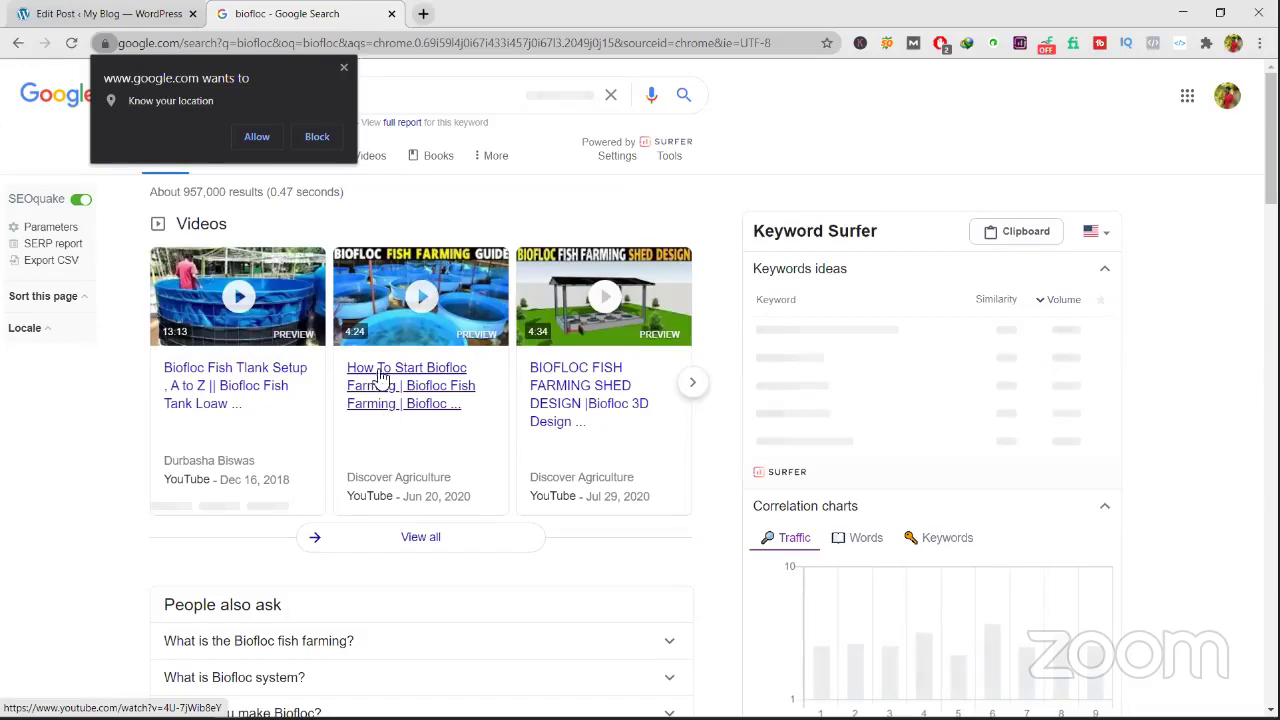
pyautogui.click(346, 66)
# Scroll through the biofloc results and back up to the Vikaspedia Biofloc culture result
pyautogui.scroll(-3, 306, 323)
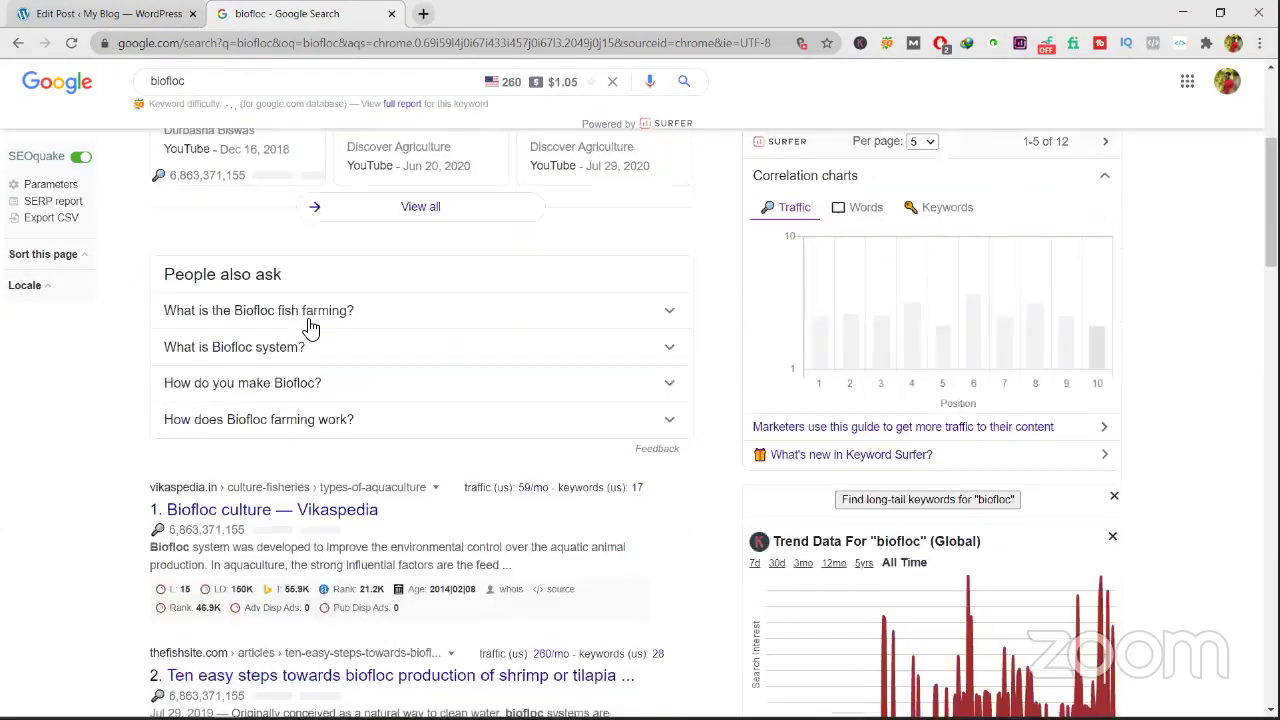
pyautogui.scroll(-2, 330, 337)
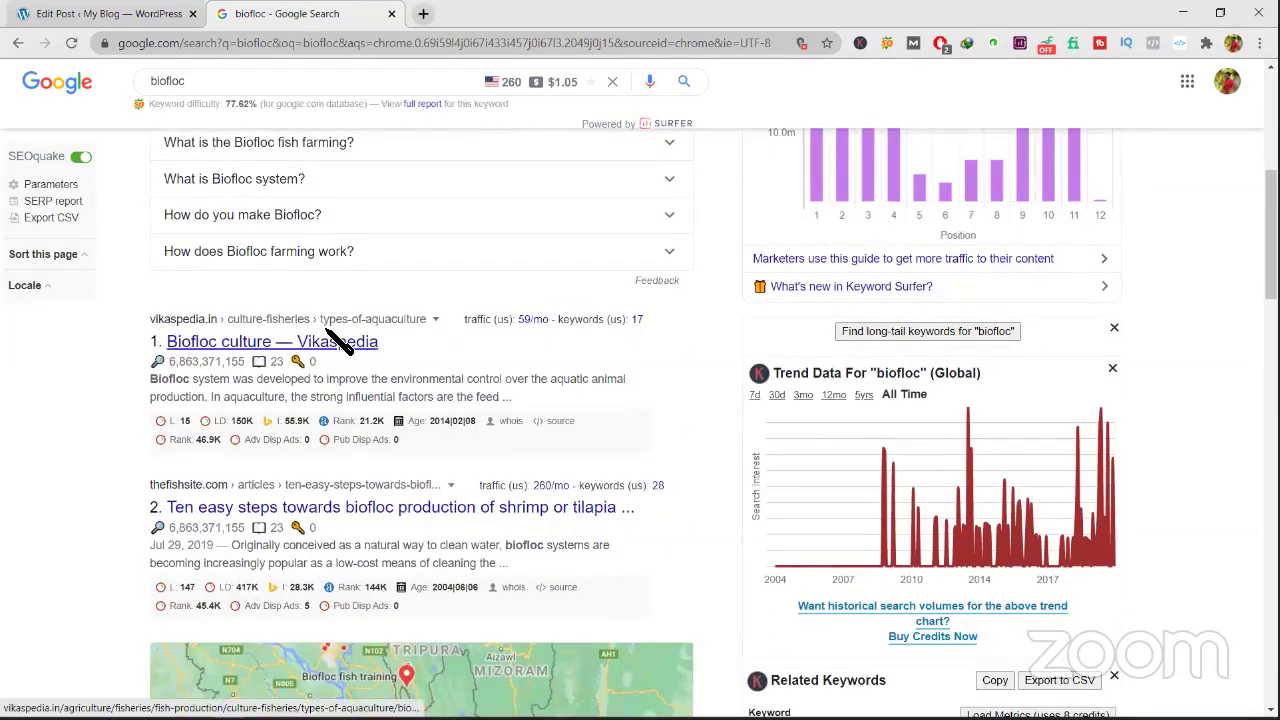
pyautogui.scroll(-2, 335, 339)
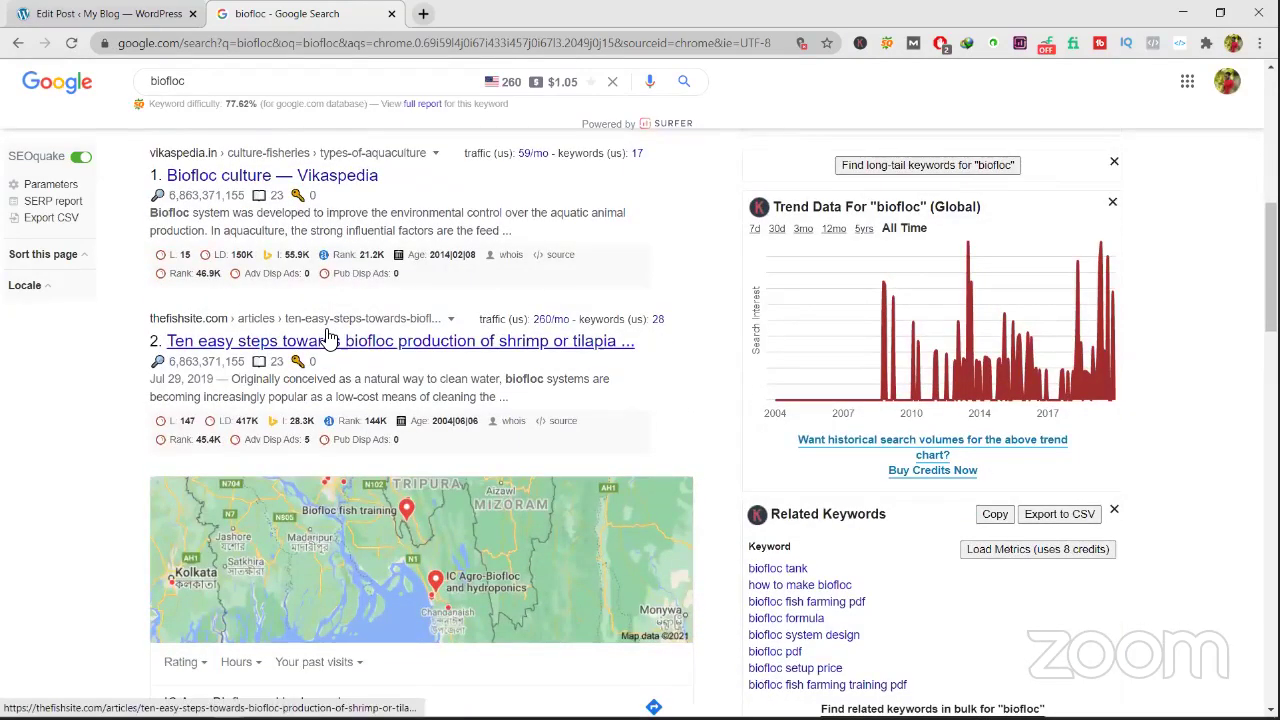
pyautogui.scroll(-1, 330, 338)
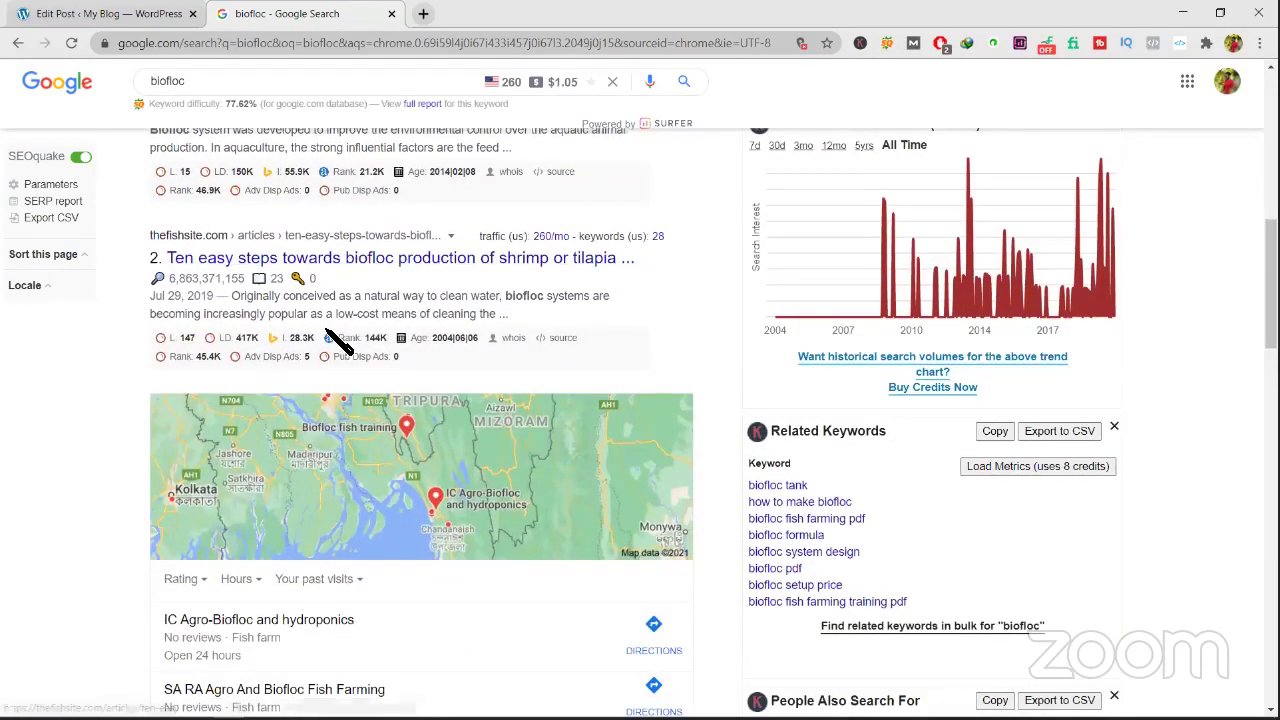
pyautogui.scroll(-3, 335, 340)
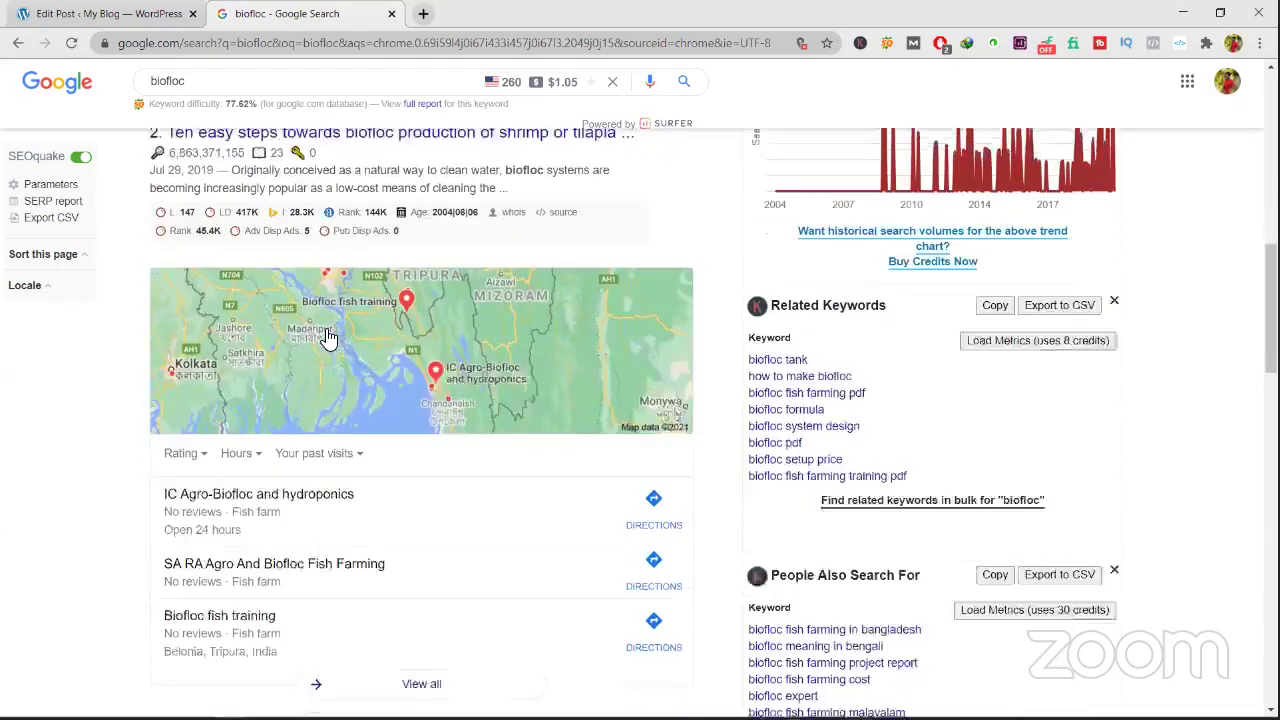
pyautogui.scroll(-2, 330, 339)
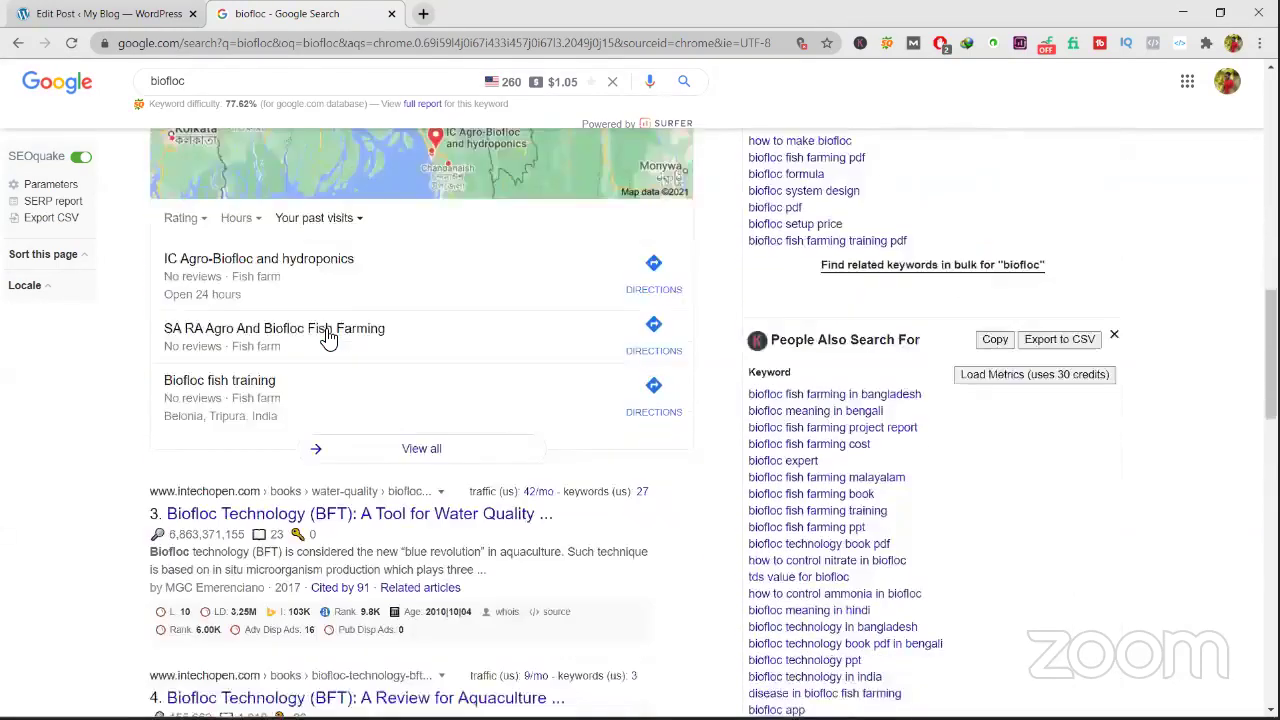
pyautogui.scroll(-3, 335, 340)
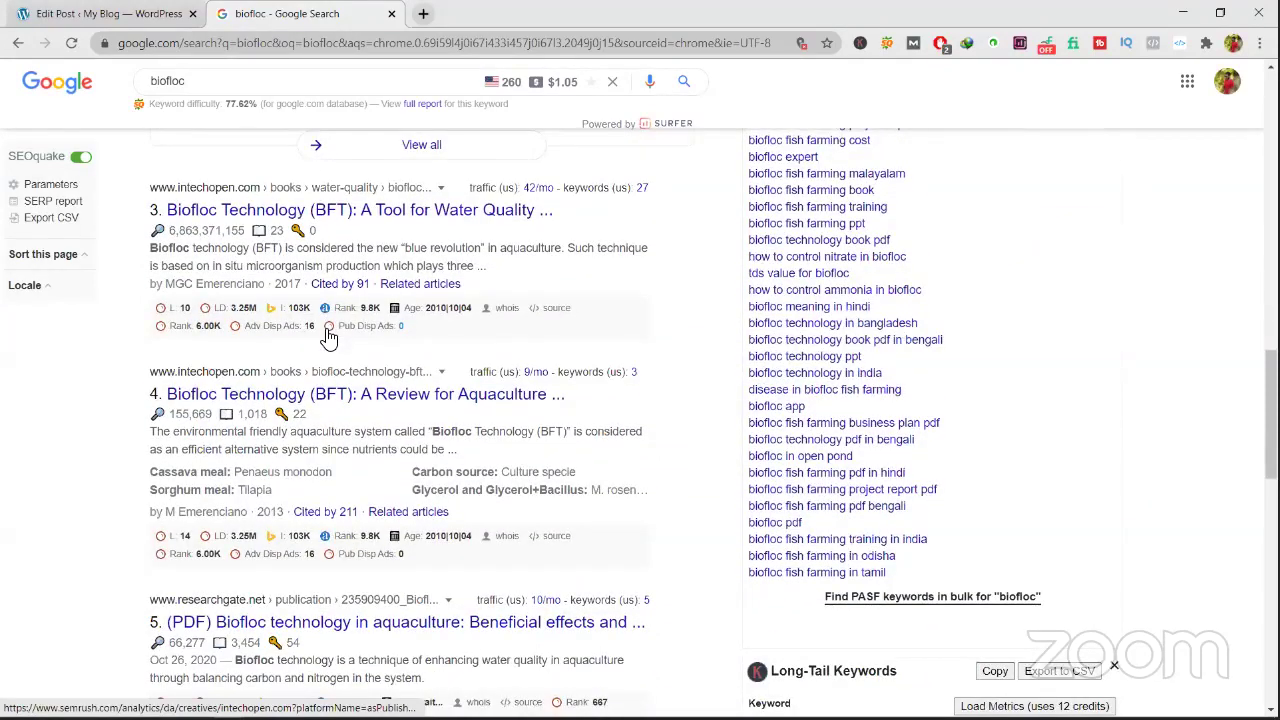
pyautogui.scroll(3, 330, 339)
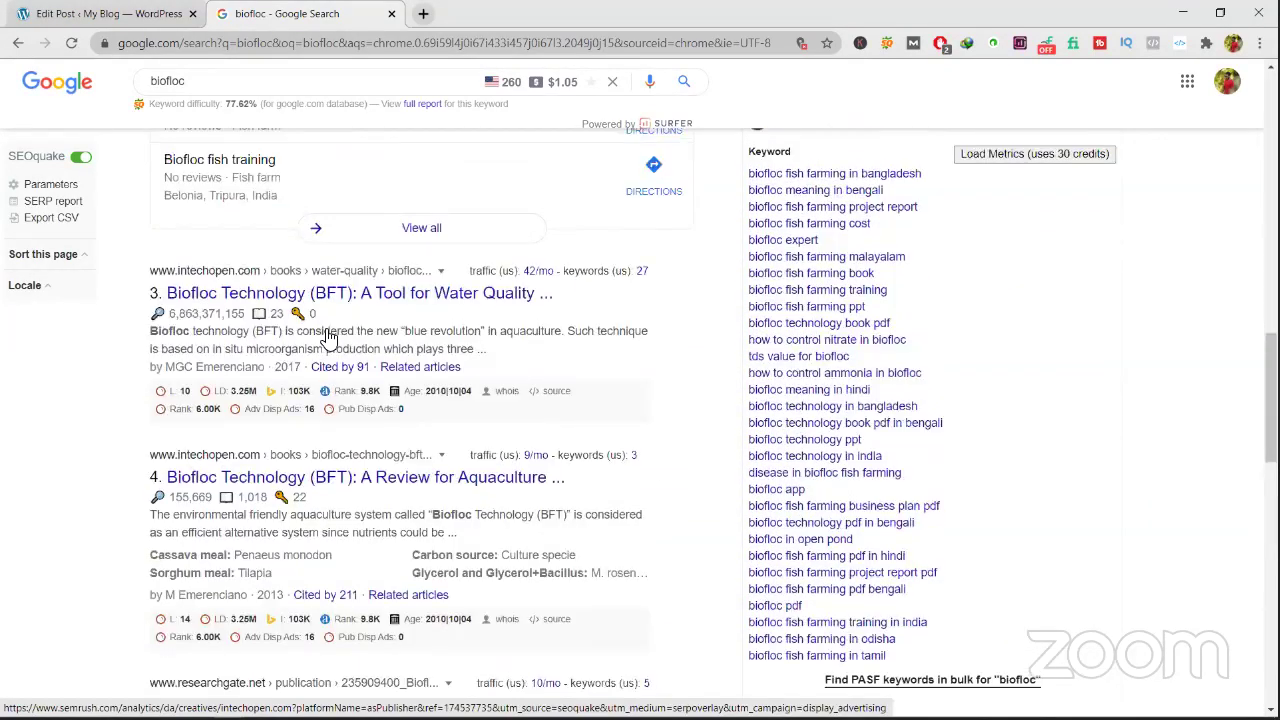
pyautogui.scroll(6, 320, 340)
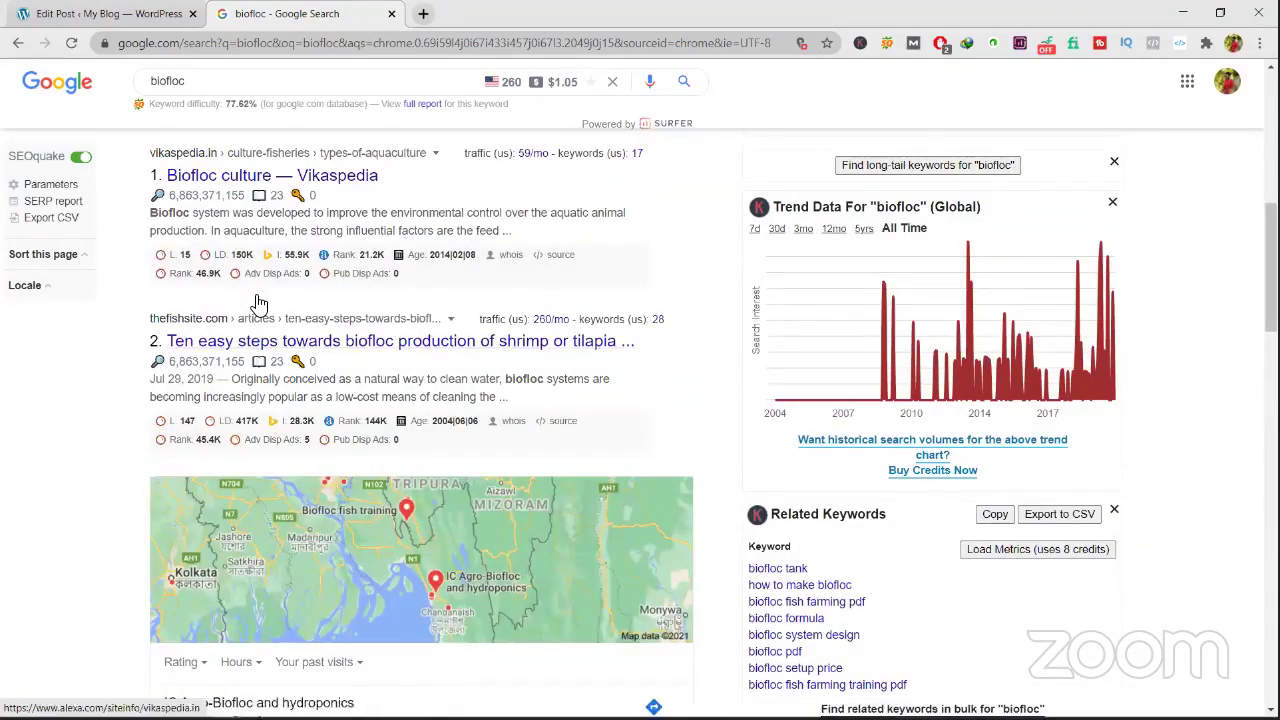
pyautogui.scroll(5, 258, 300)
pyautogui.scroll(3, 254, 308)
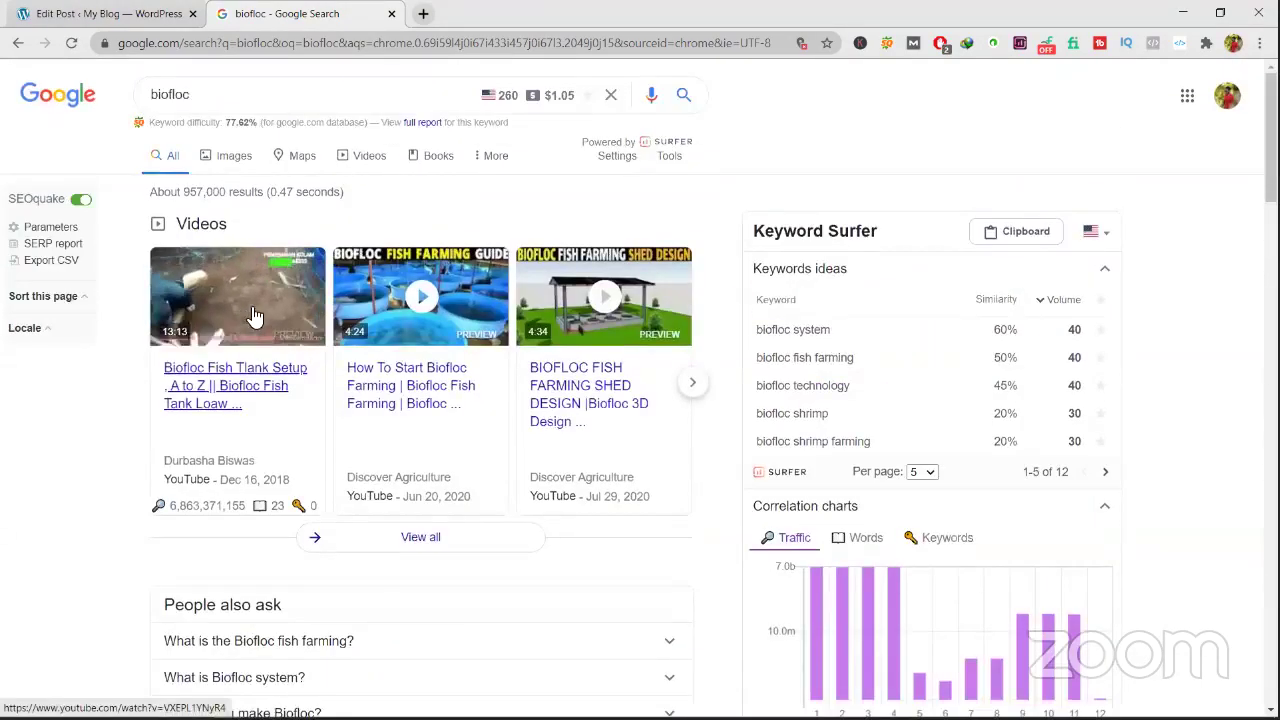
pyautogui.scroll(-4, 251, 314)
pyautogui.scroll(-2, 248, 382)
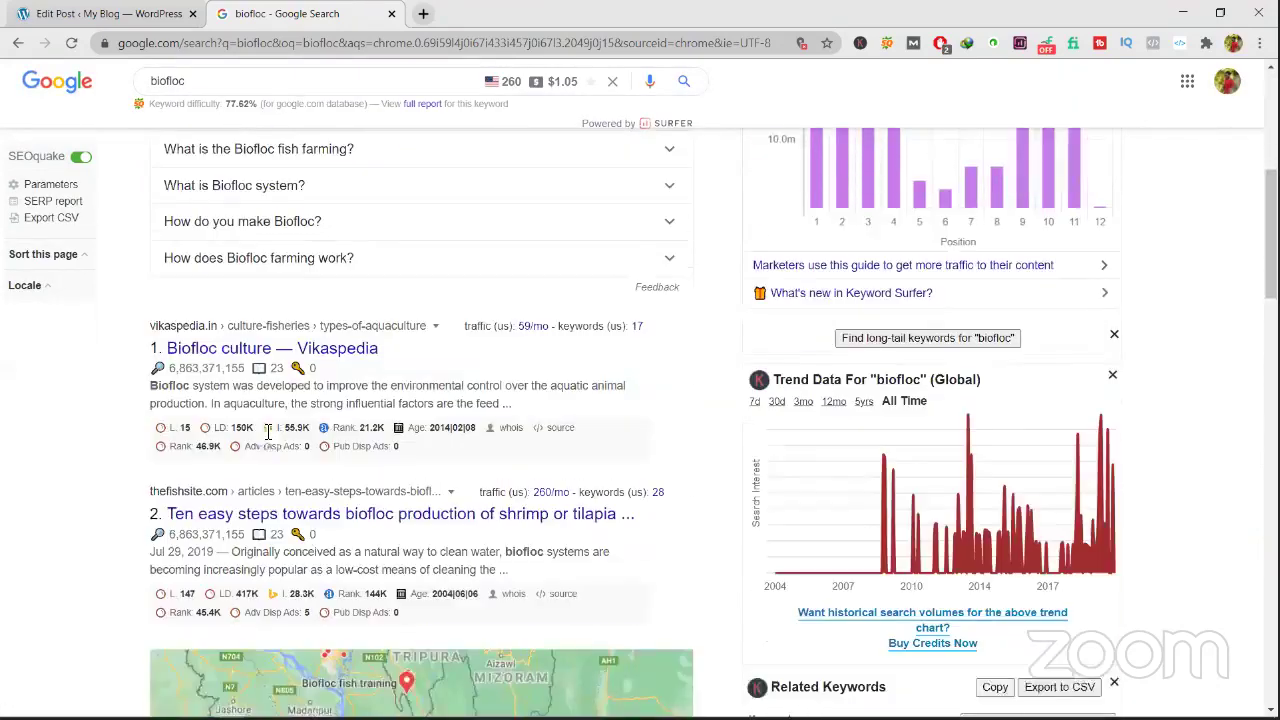
pyautogui.scroll(-4, 268, 437)
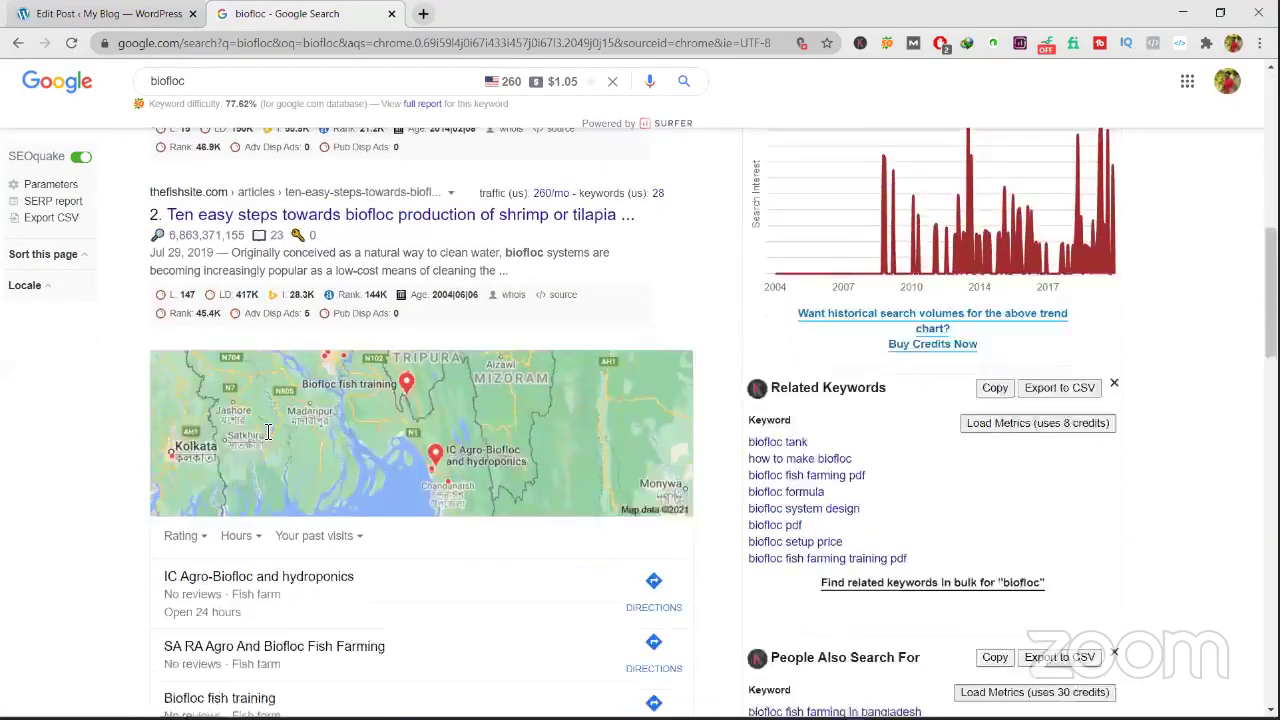
pyautogui.scroll(-9, 268, 437)
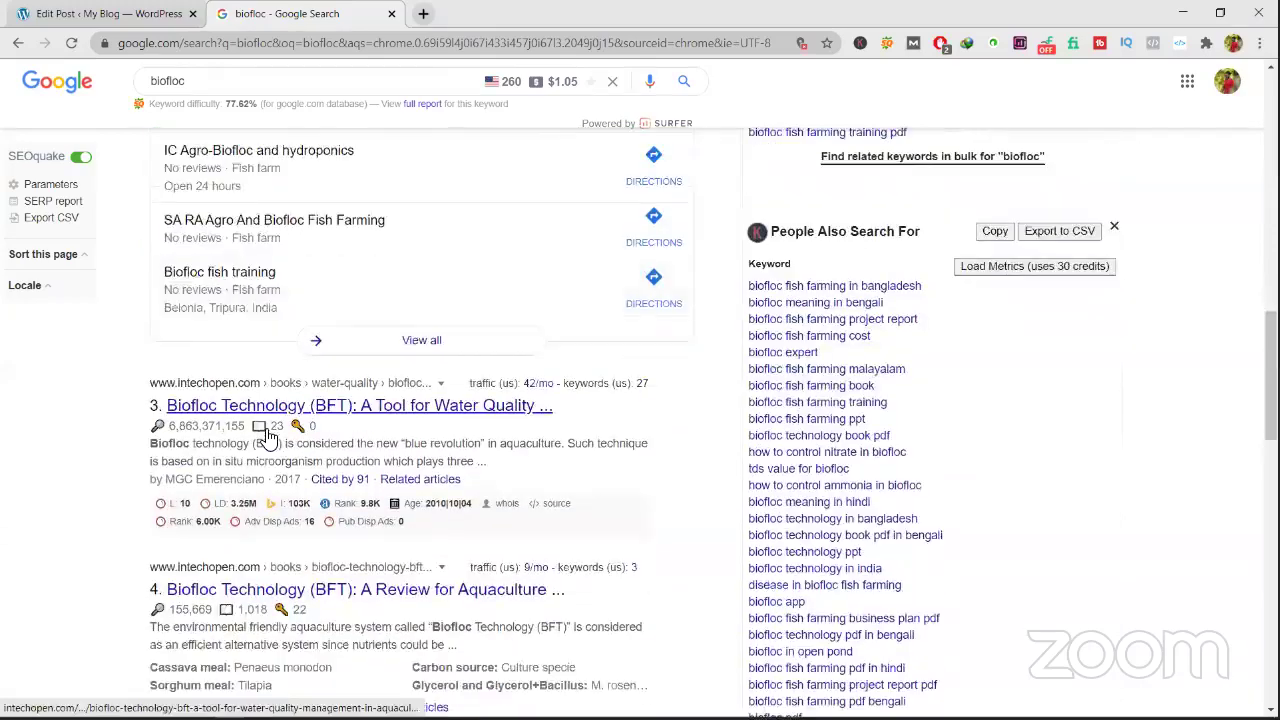
pyautogui.scroll(-3, 268, 437)
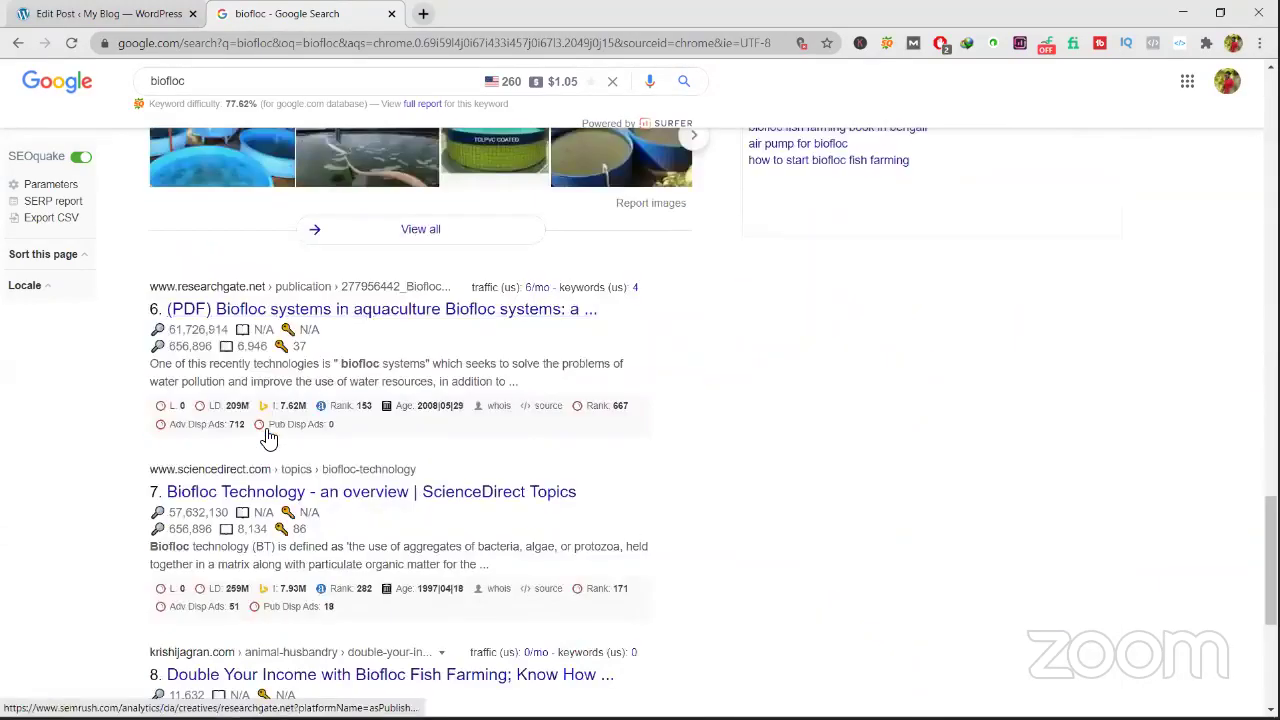
pyautogui.scroll(4, 268, 437)
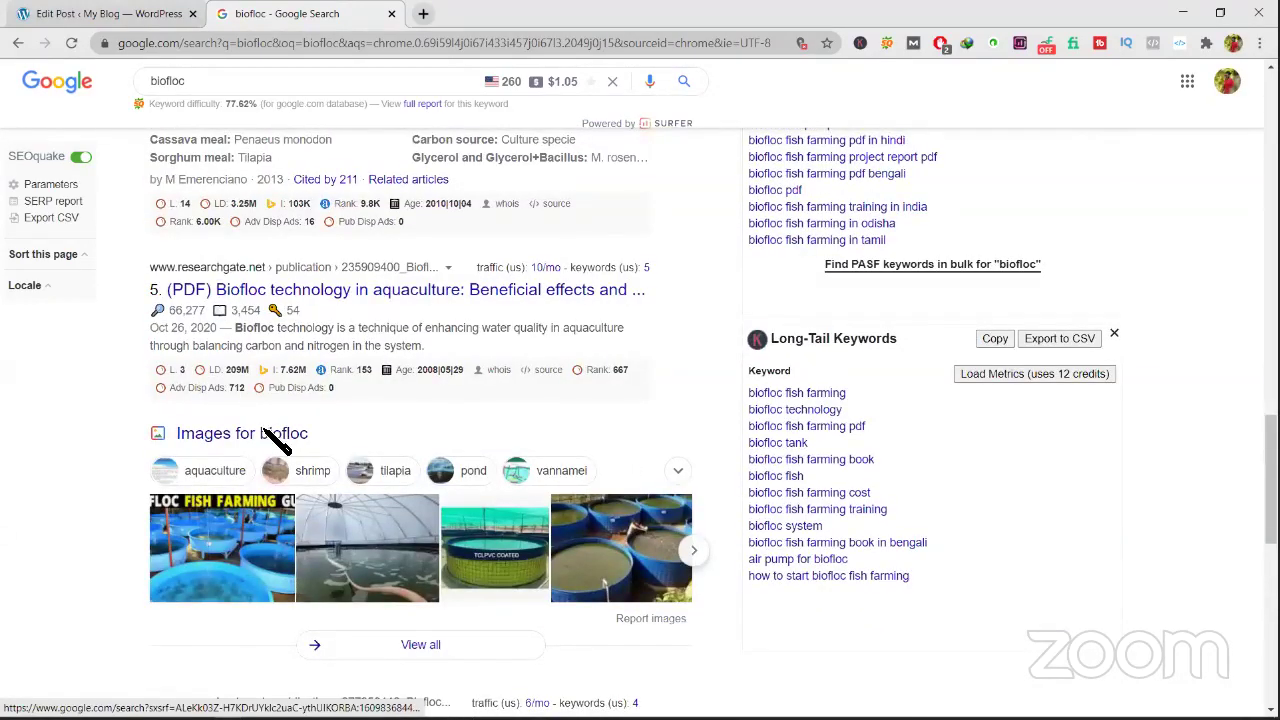
pyautogui.scroll(2, 268, 437)
pyautogui.scroll(3, 272, 400)
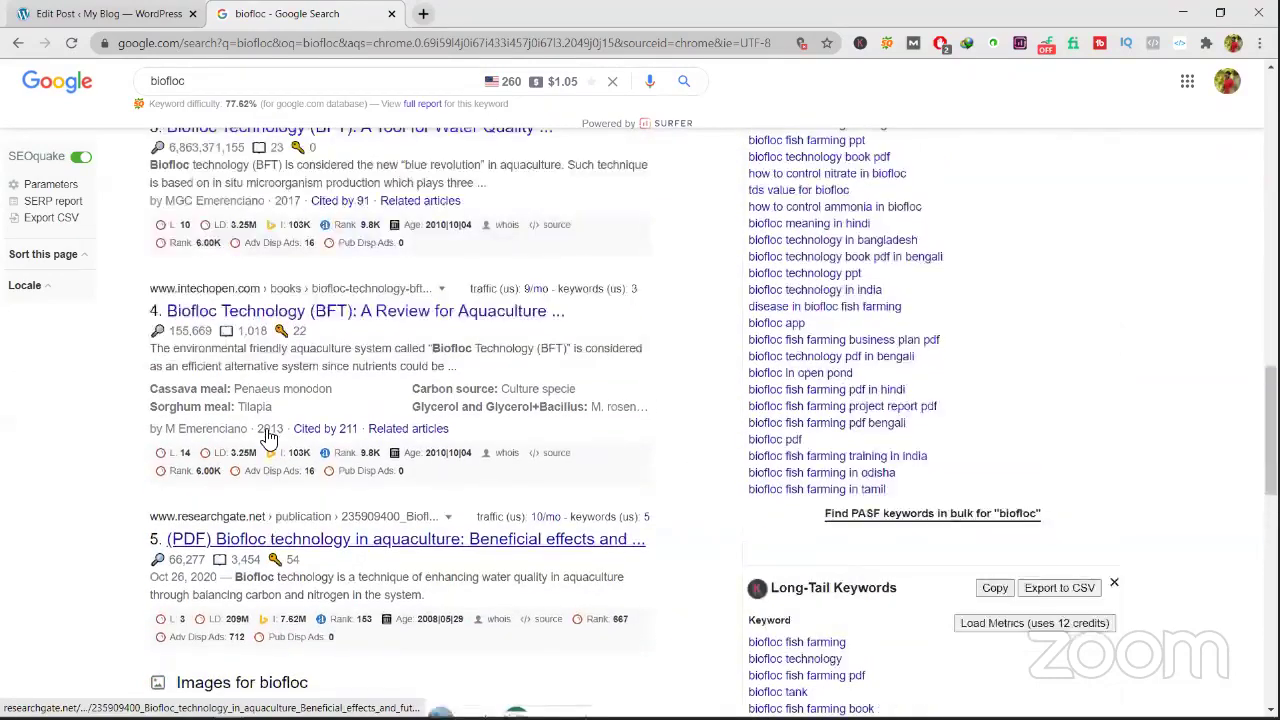
pyautogui.scroll(9, 278, 286)
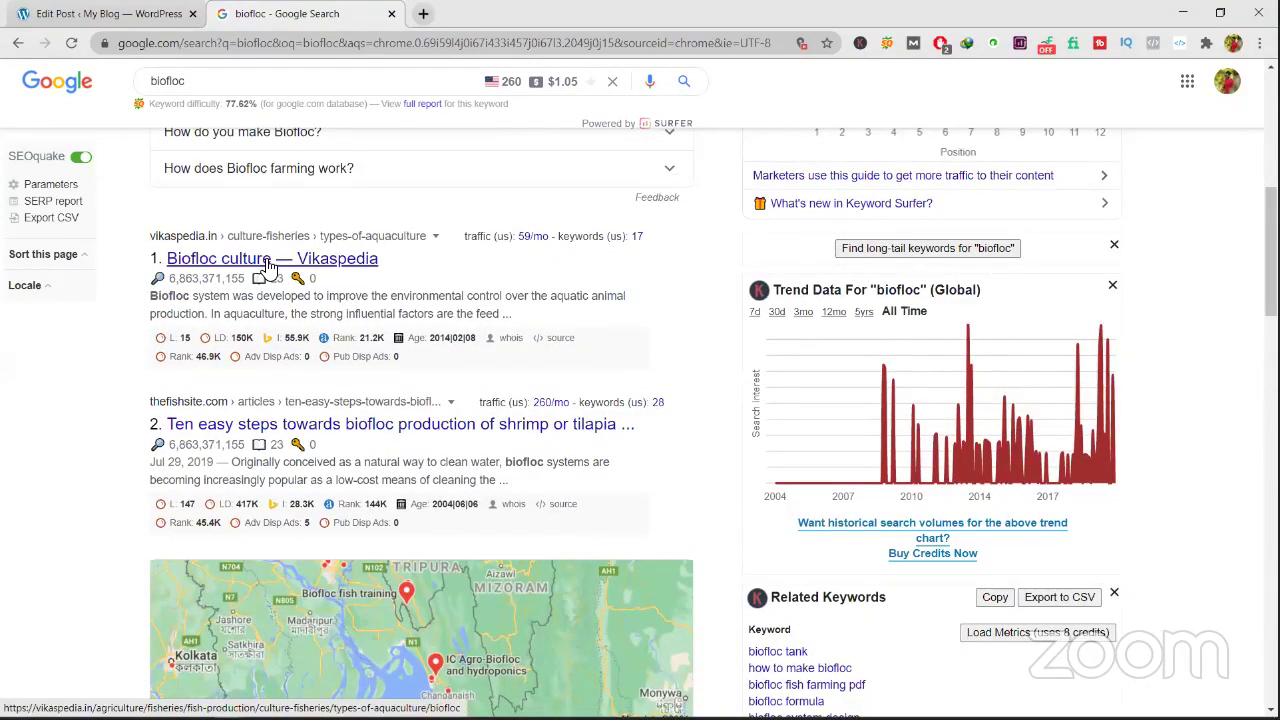
# Open the 'Biofloc culture — Vikaspedia' result and view its four-section contents list
pyautogui.click(268, 264)
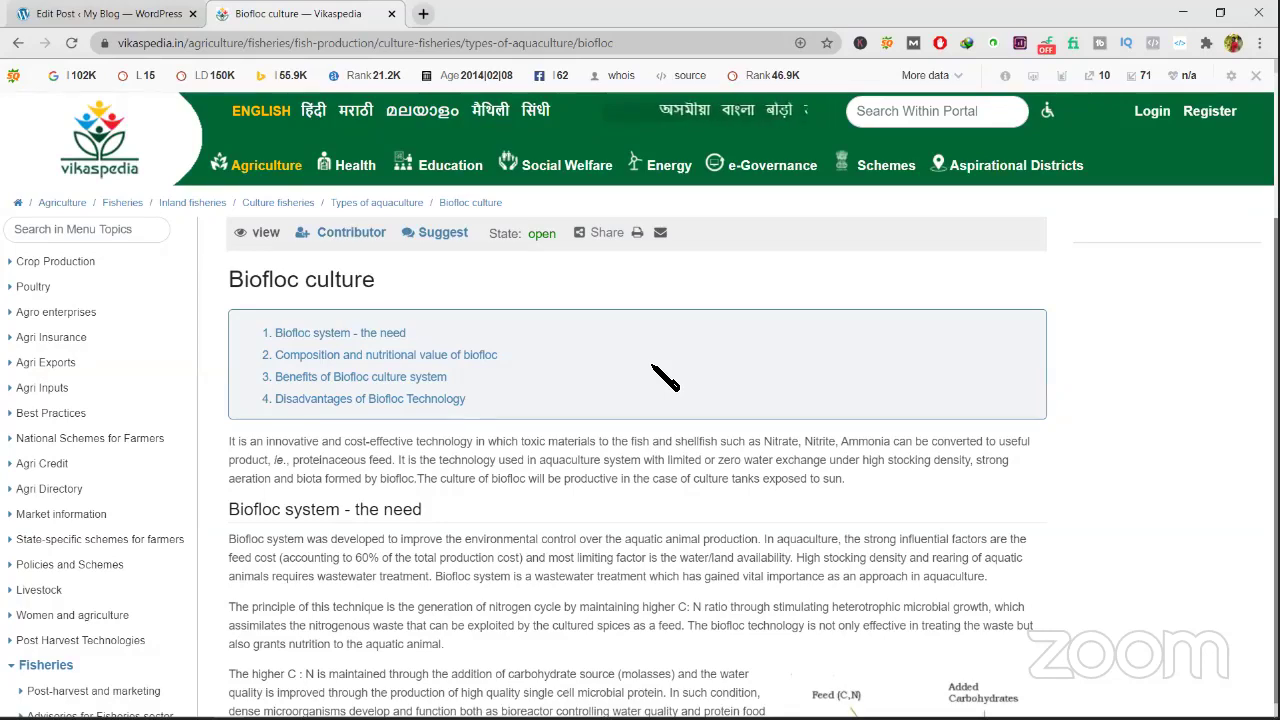
pyautogui.scroll(-1, 665, 378)
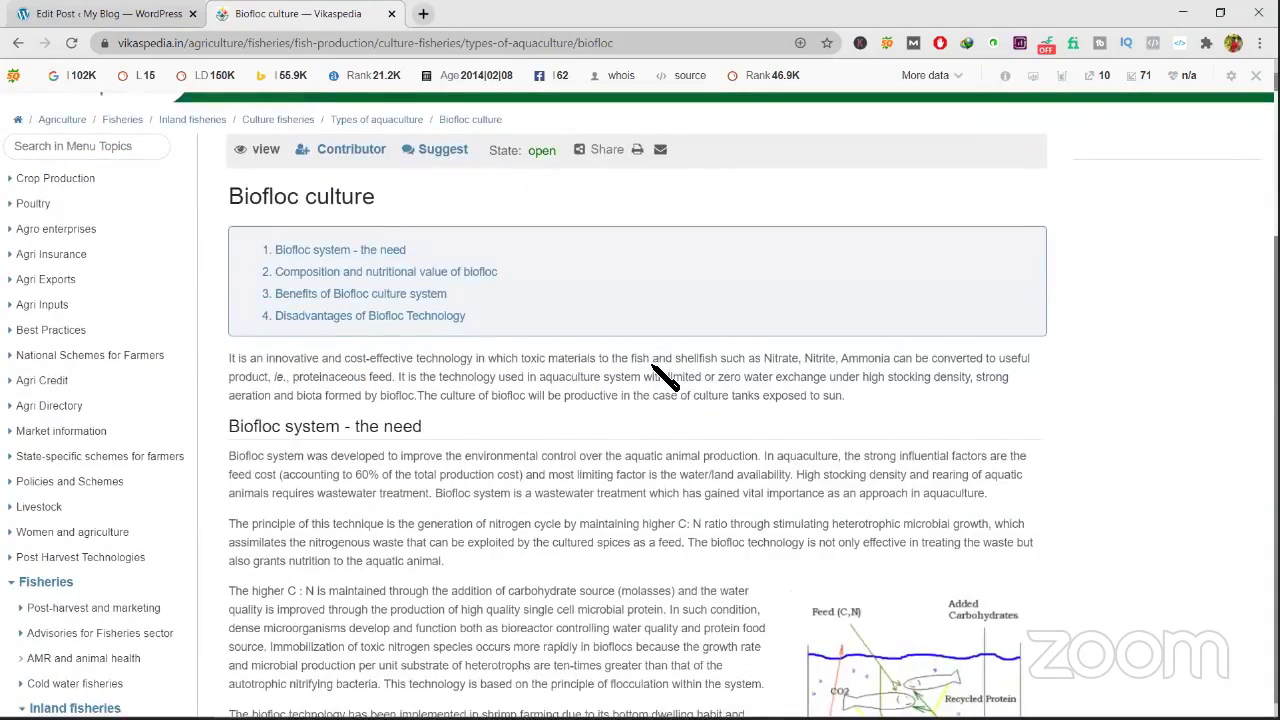
pyautogui.scroll(1, 665, 378)
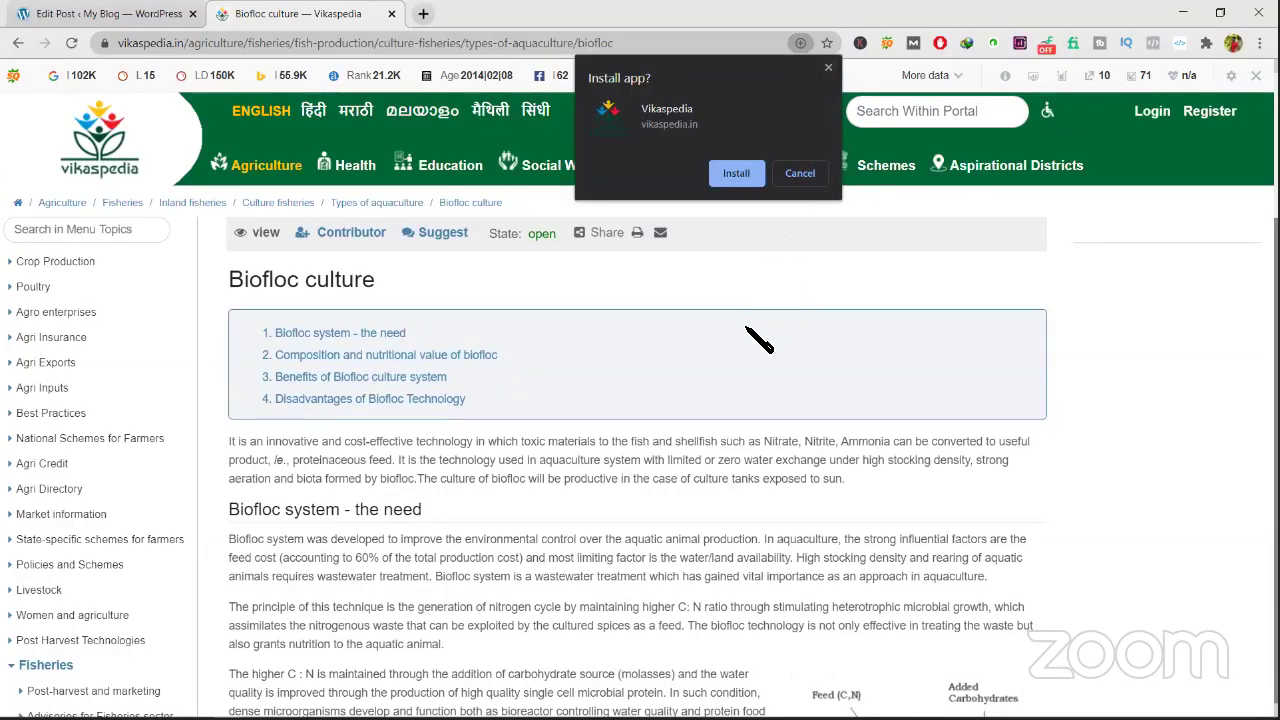
pyautogui.scroll(-1, 758, 340)
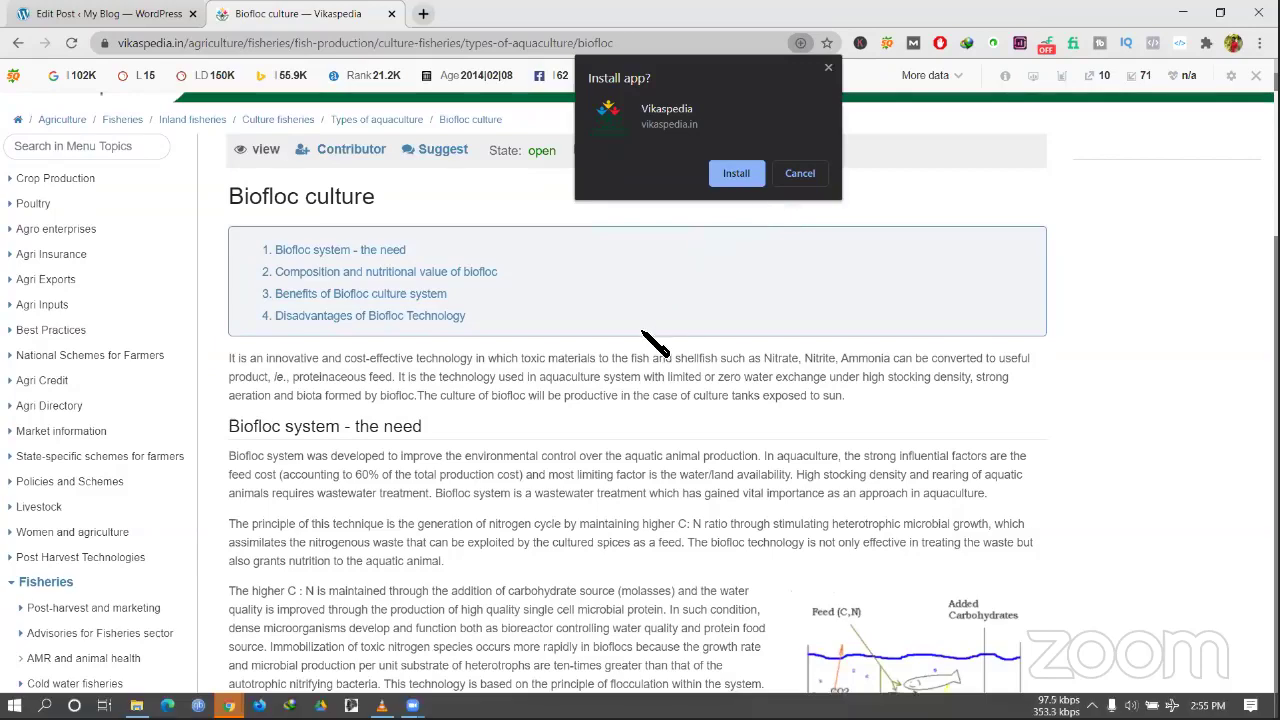
pyautogui.scroll(-1, 650, 337)
pyautogui.scroll(-1, 655, 343)
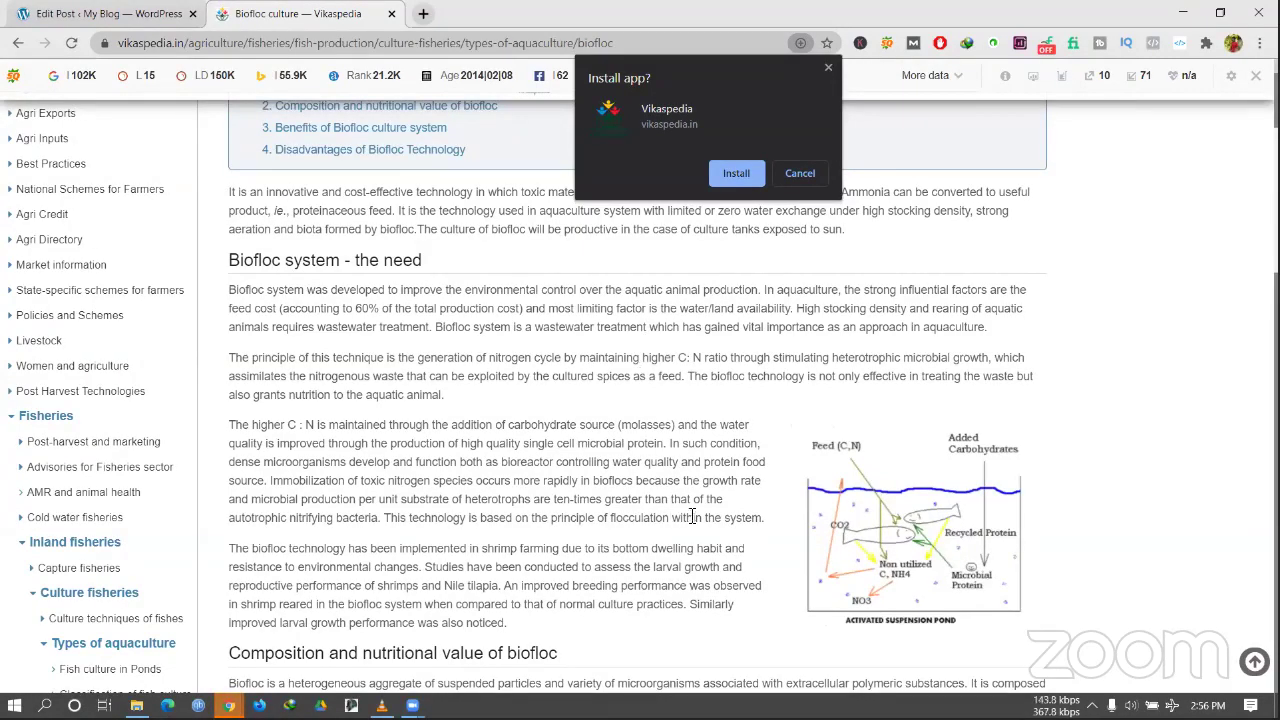
pyautogui.scroll(1, 330, 250)
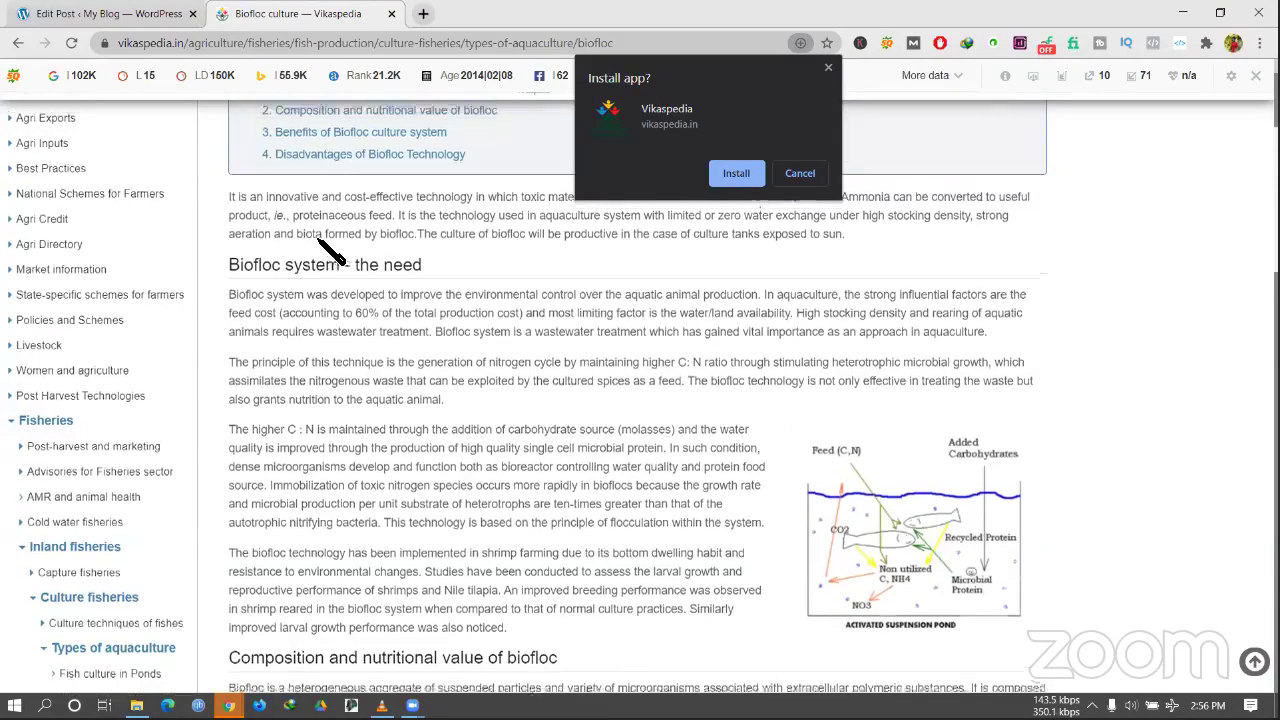
pyautogui.scroll(3, 320, 242)
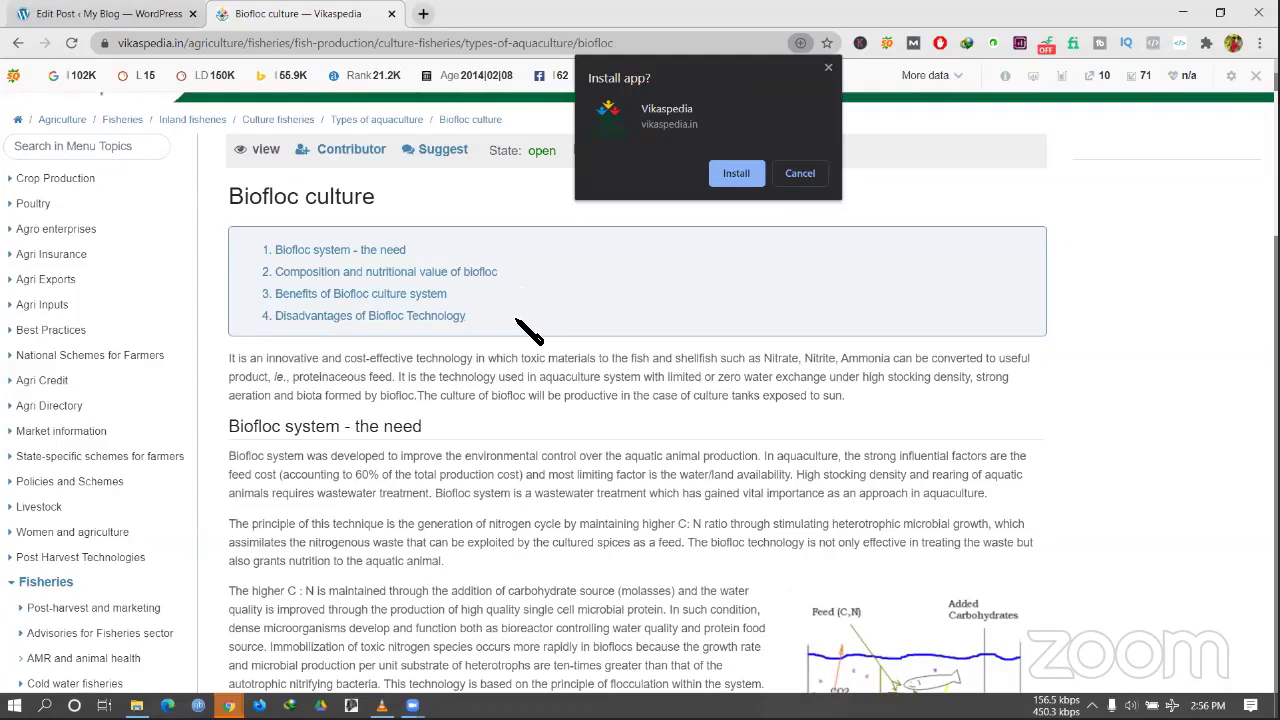
pyautogui.scroll(-3, 530, 330)
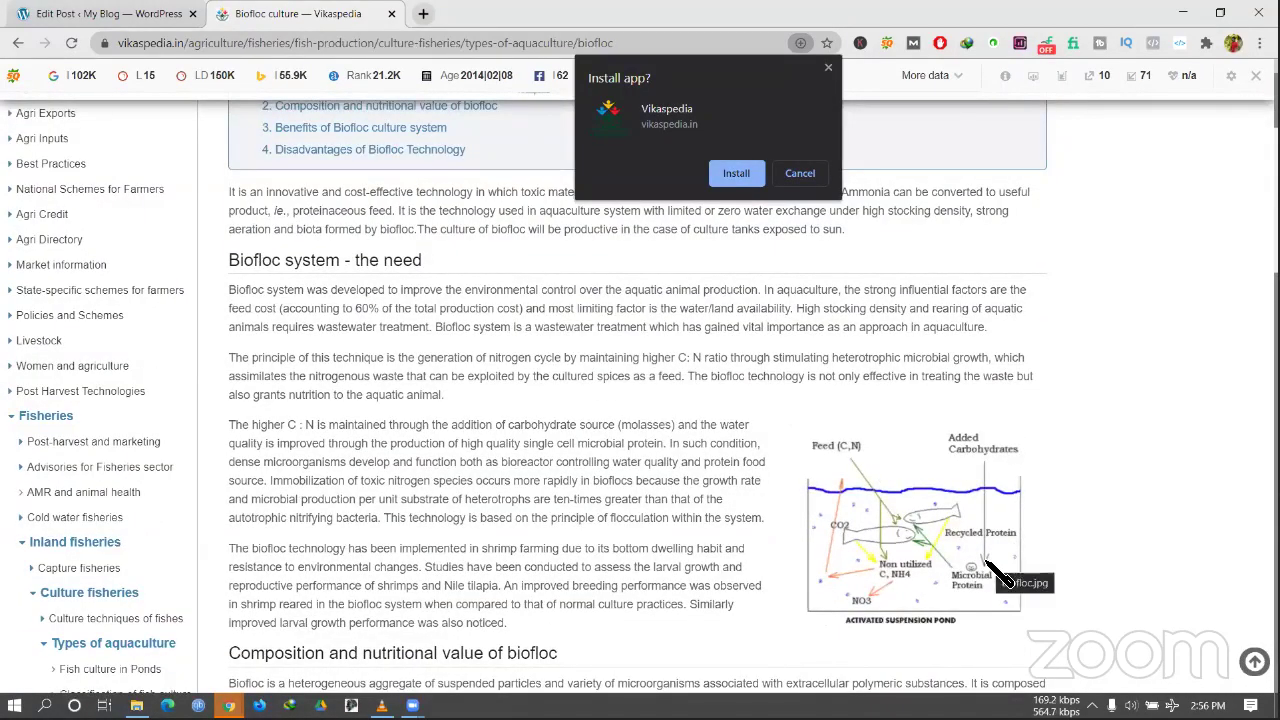
pyautogui.scroll(-3, 965, 572)
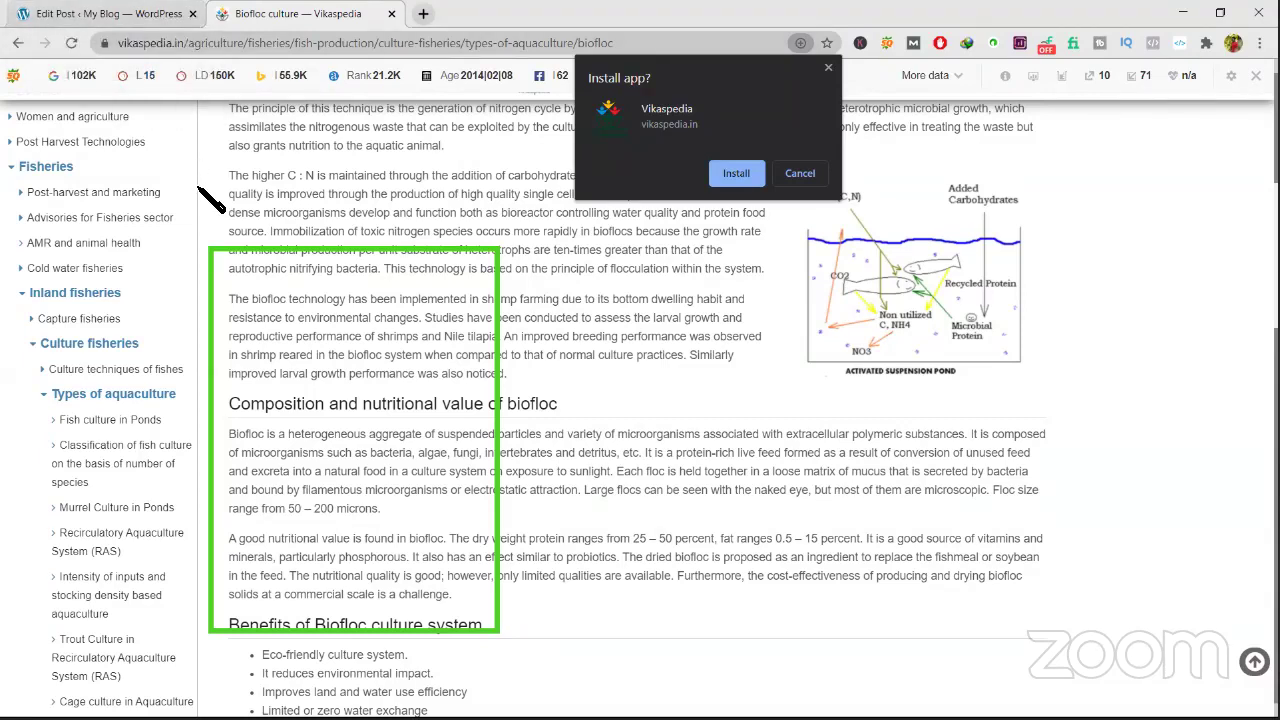
# Return to the Edit Post tab and zoom the page out with Ctrl+minus
pyautogui.click(150, 15)
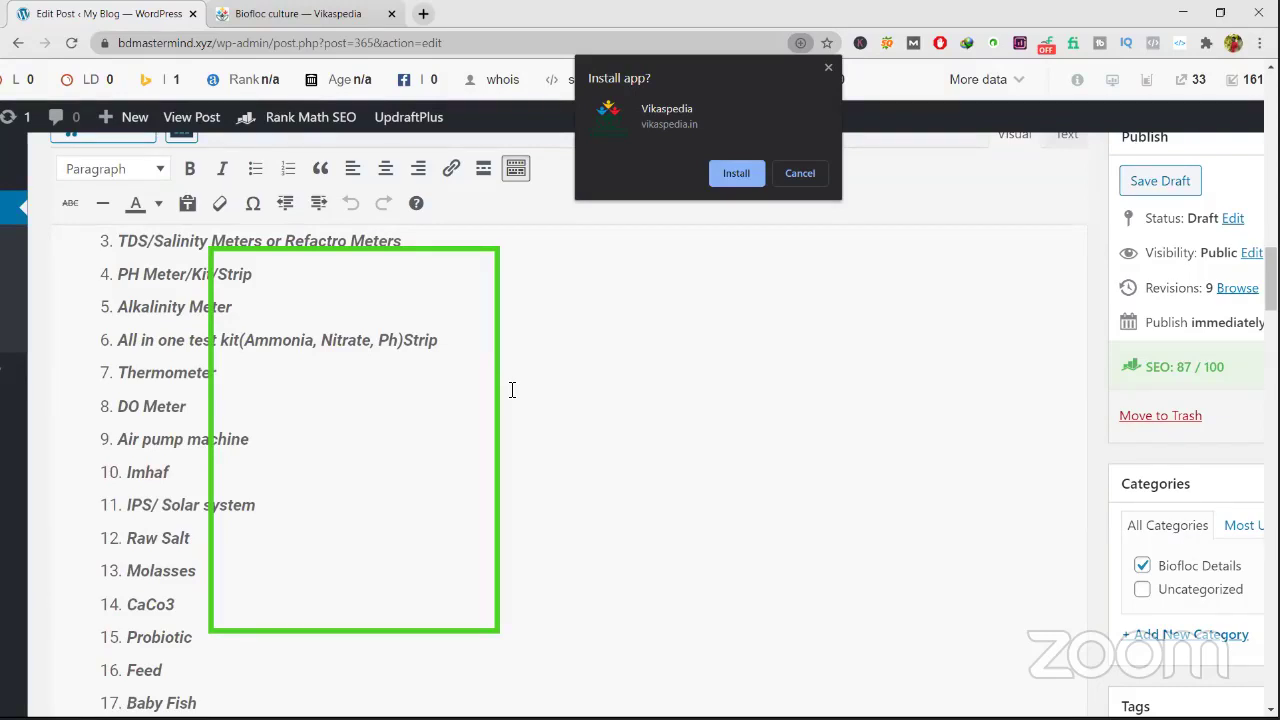
pyautogui.scroll(1, 512, 390)
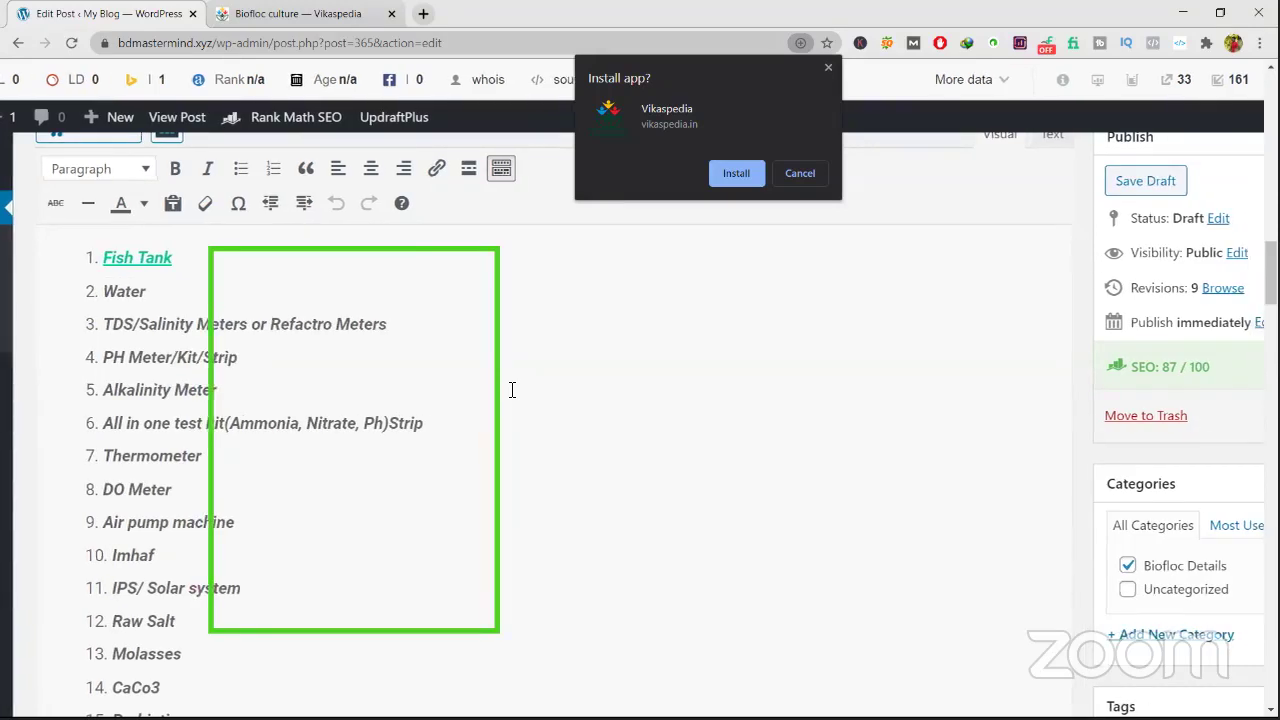
pyautogui.hotkey('ctrl', '-')
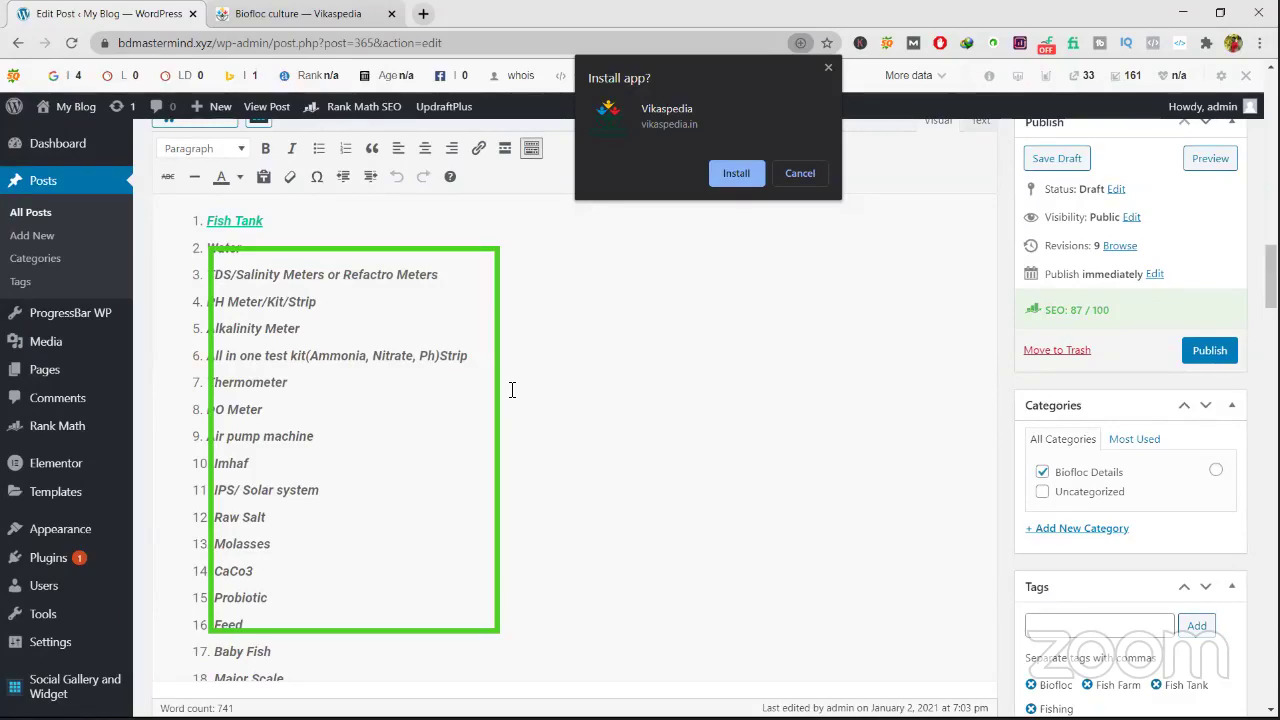
# Scroll down to the Rank Math 87/100 analysis, noting the keyword missing from the URL, then back up
pyautogui.scroll(-10, 512, 390)
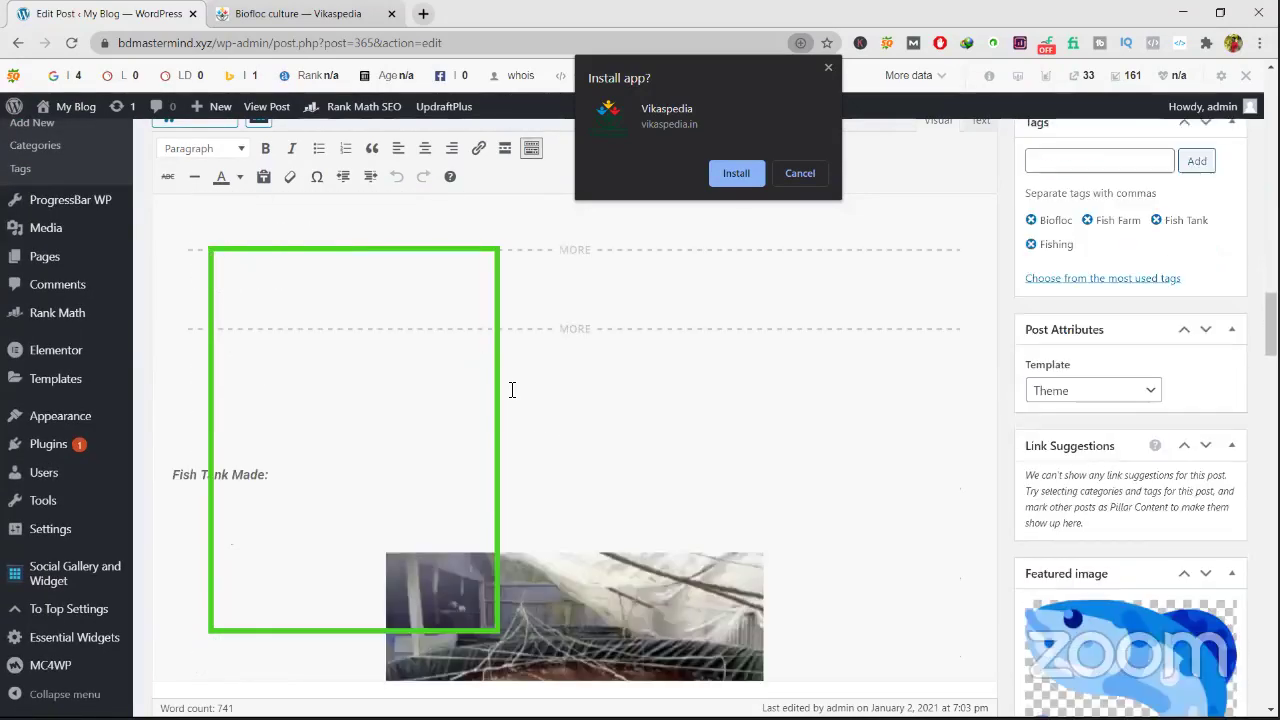
pyautogui.scroll(-10, 512, 390)
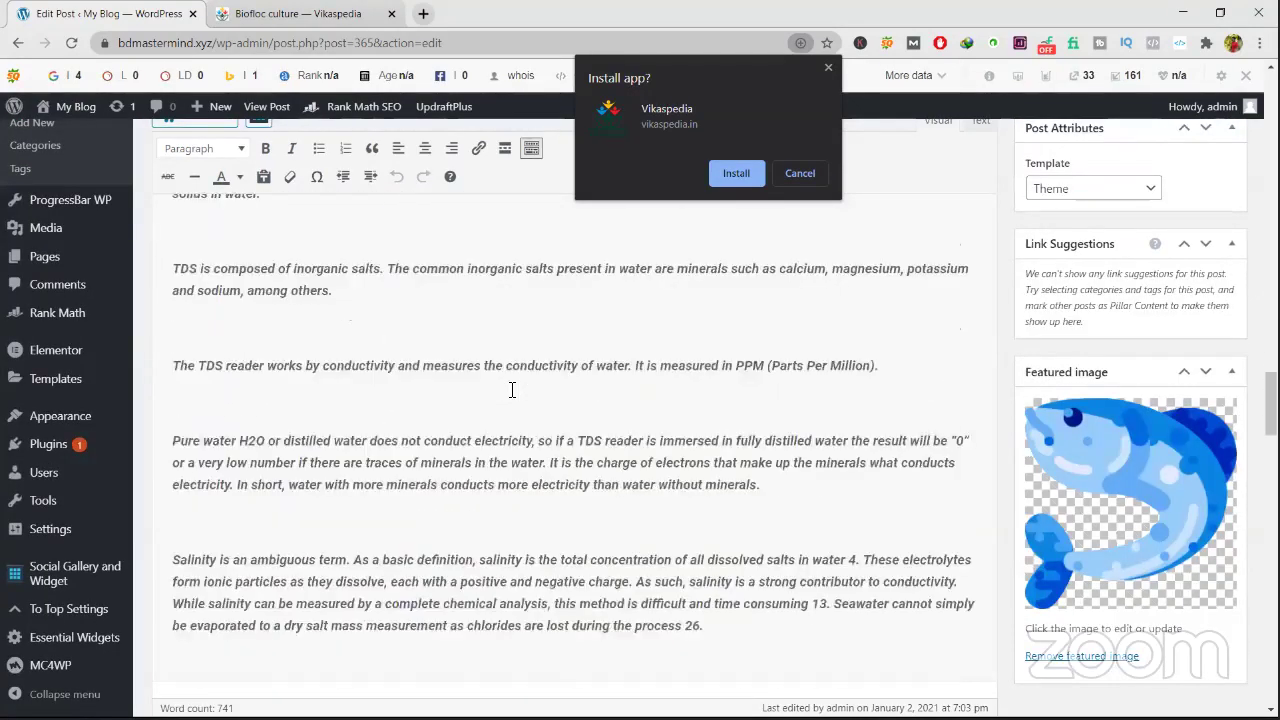
pyautogui.scroll(-10, 512, 390)
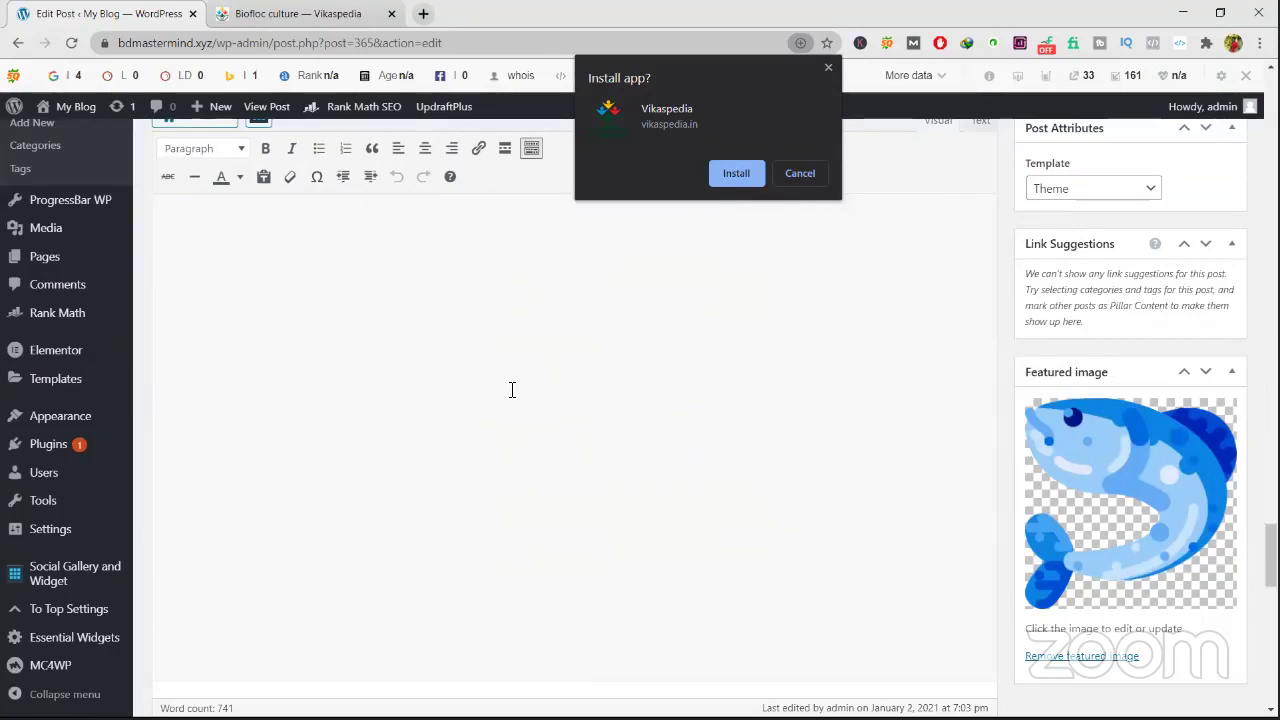
pyautogui.scroll(-4, 512, 390)
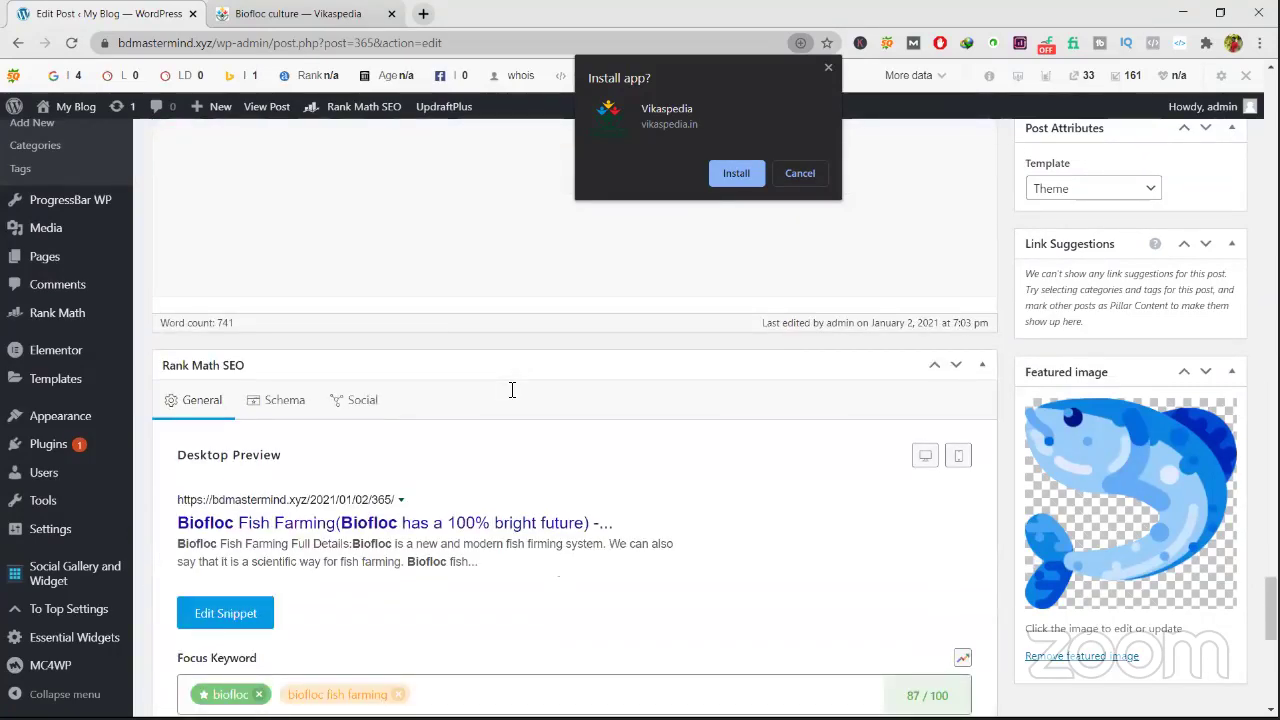
pyautogui.scroll(-4, 512, 390)
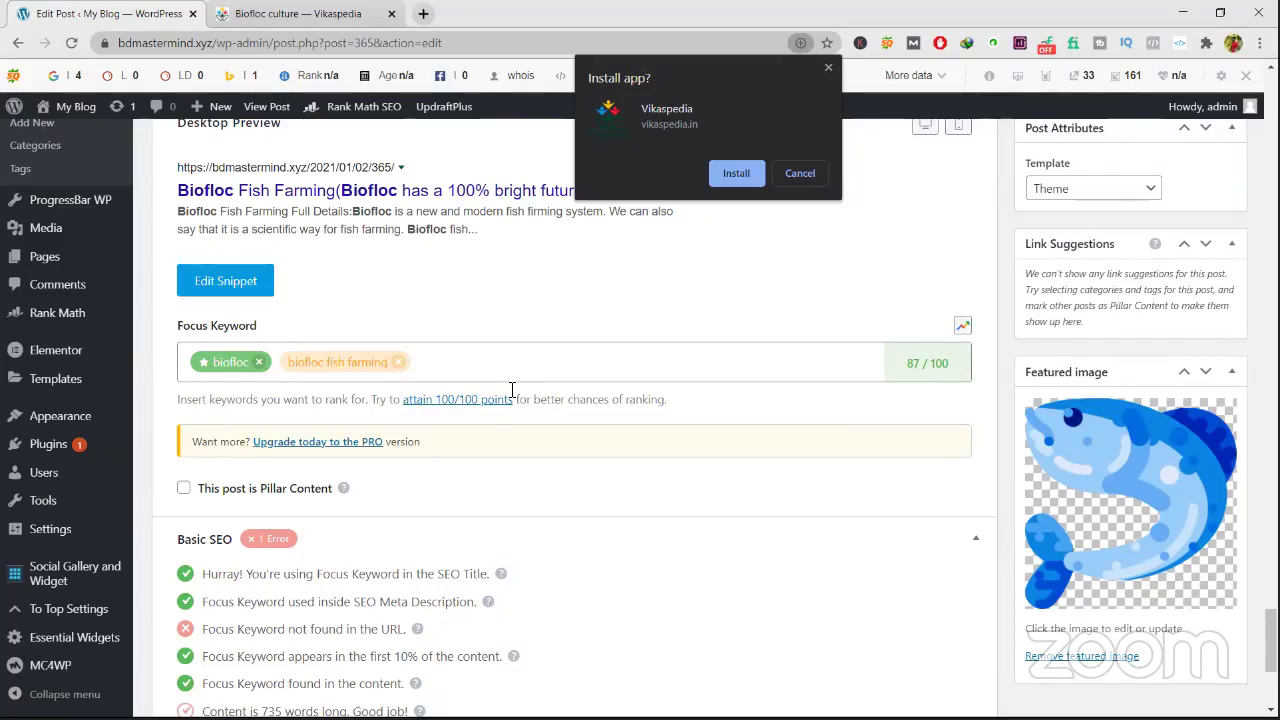
pyautogui.scroll(-1, 512, 390)
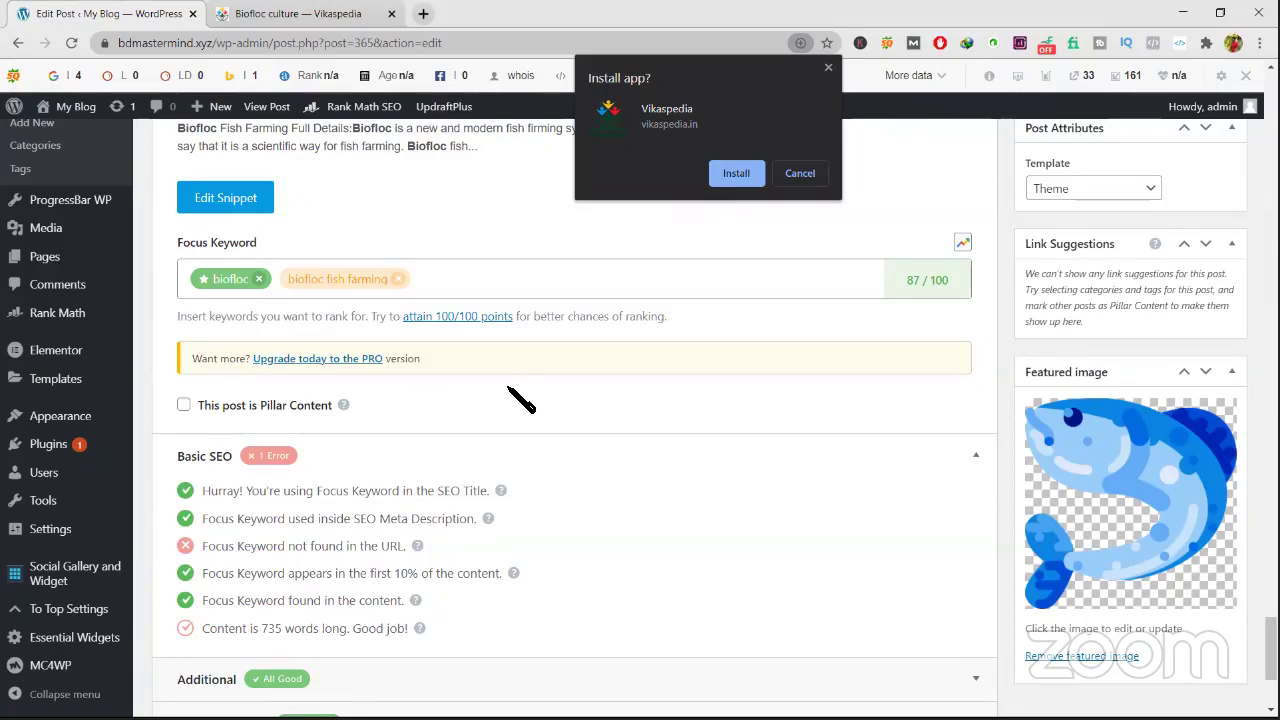
pyautogui.scroll(10, 520, 398)
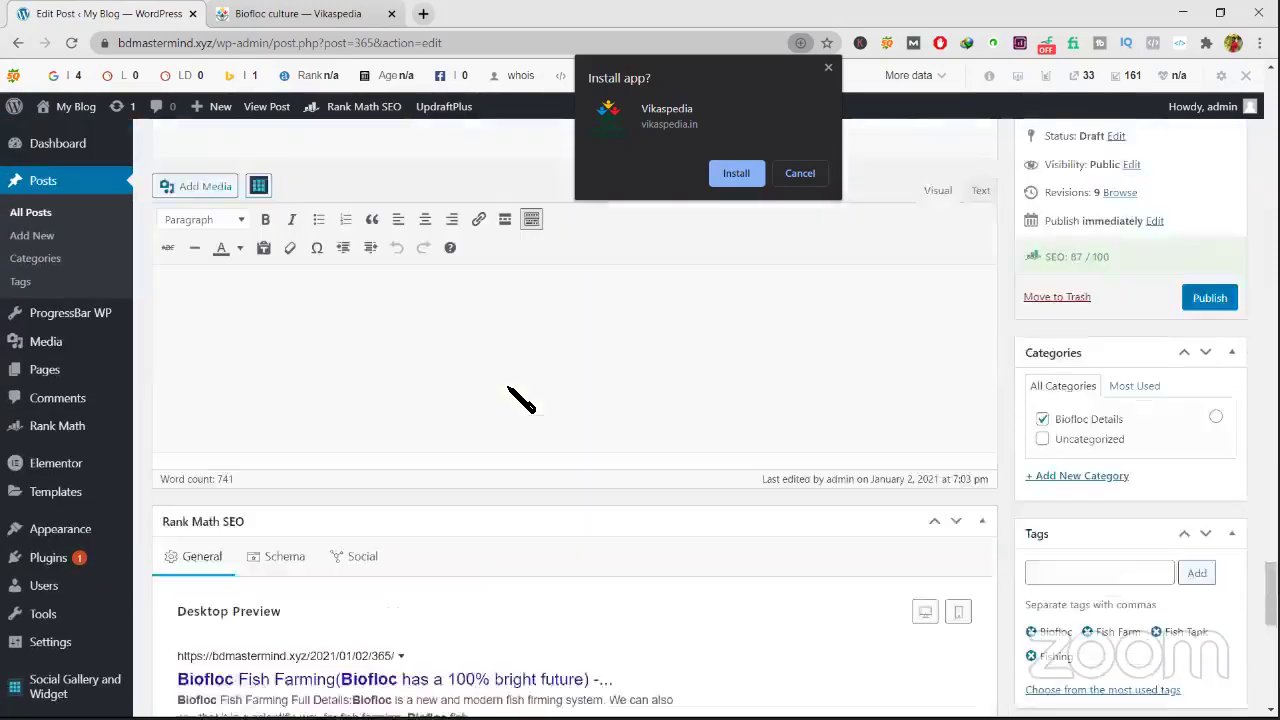
pyautogui.scroll(15, 520, 398)
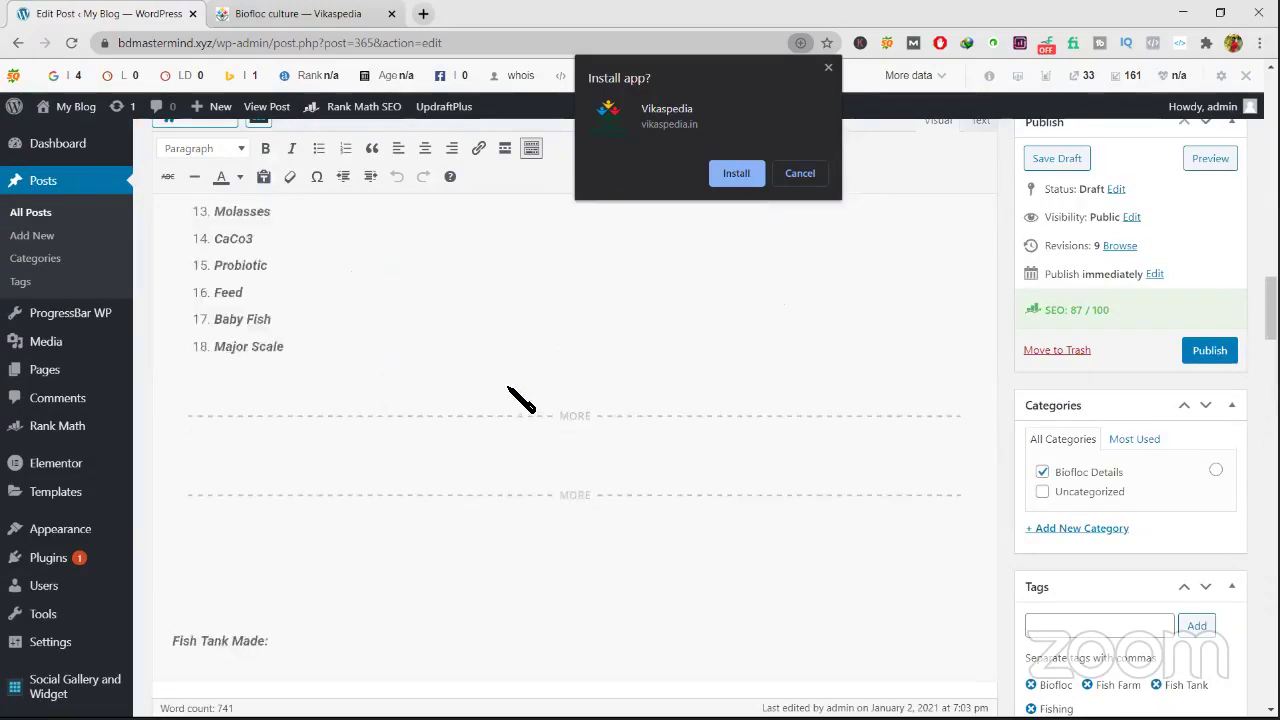
pyautogui.scroll(10, 520, 398)
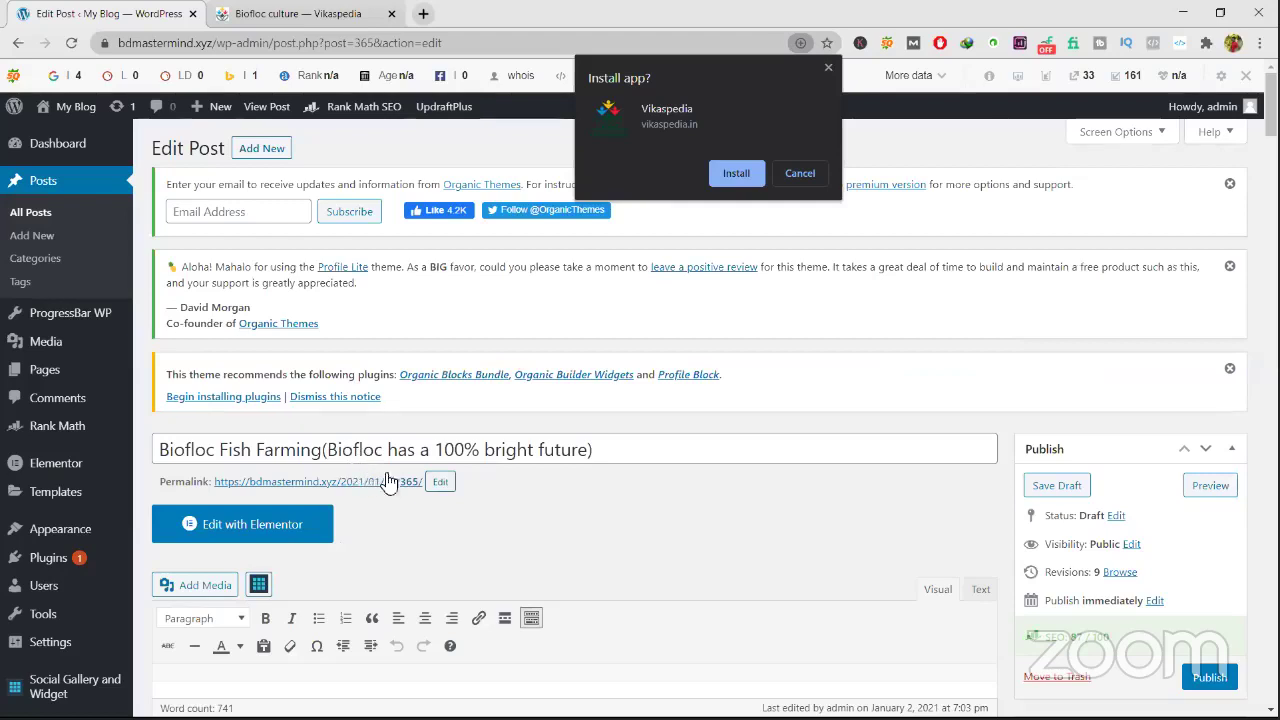
# Change the permalink slug from 365 to 'Biofloc' and confirm it
pyautogui.click(437, 484)
pyautogui.click(437, 484)
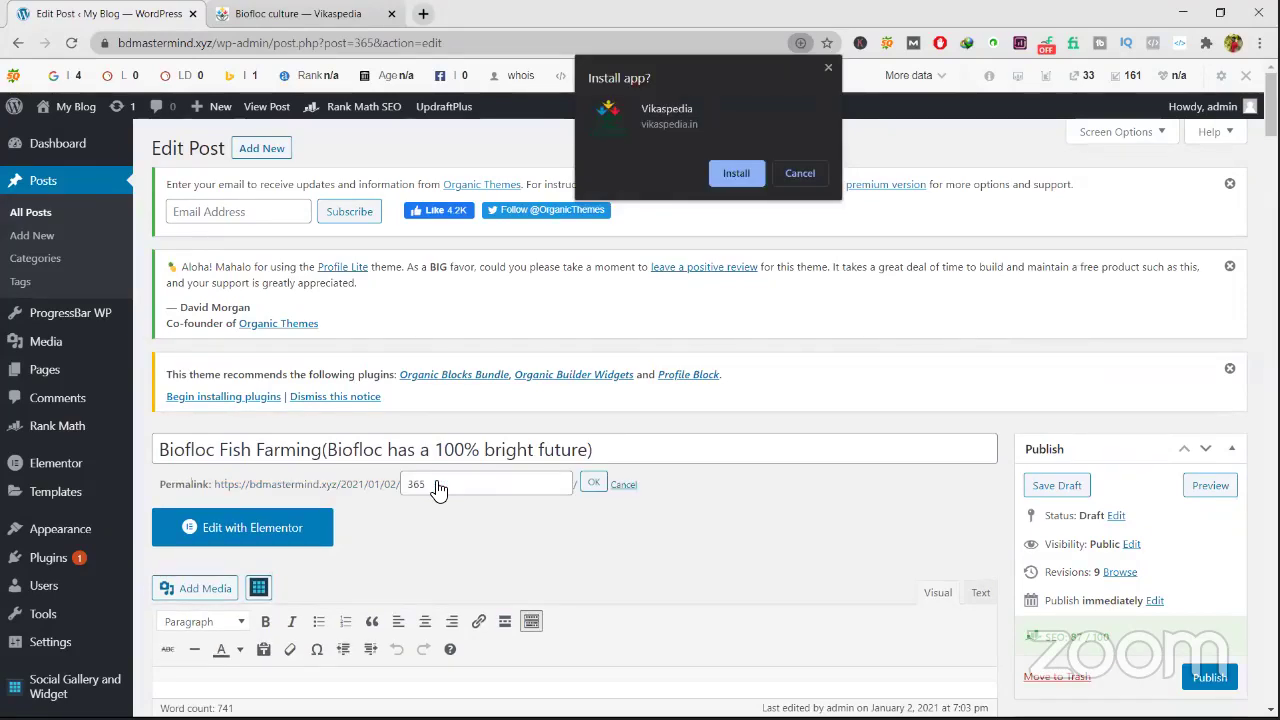
pyautogui.click(460, 484)
pyautogui.click(460, 484)
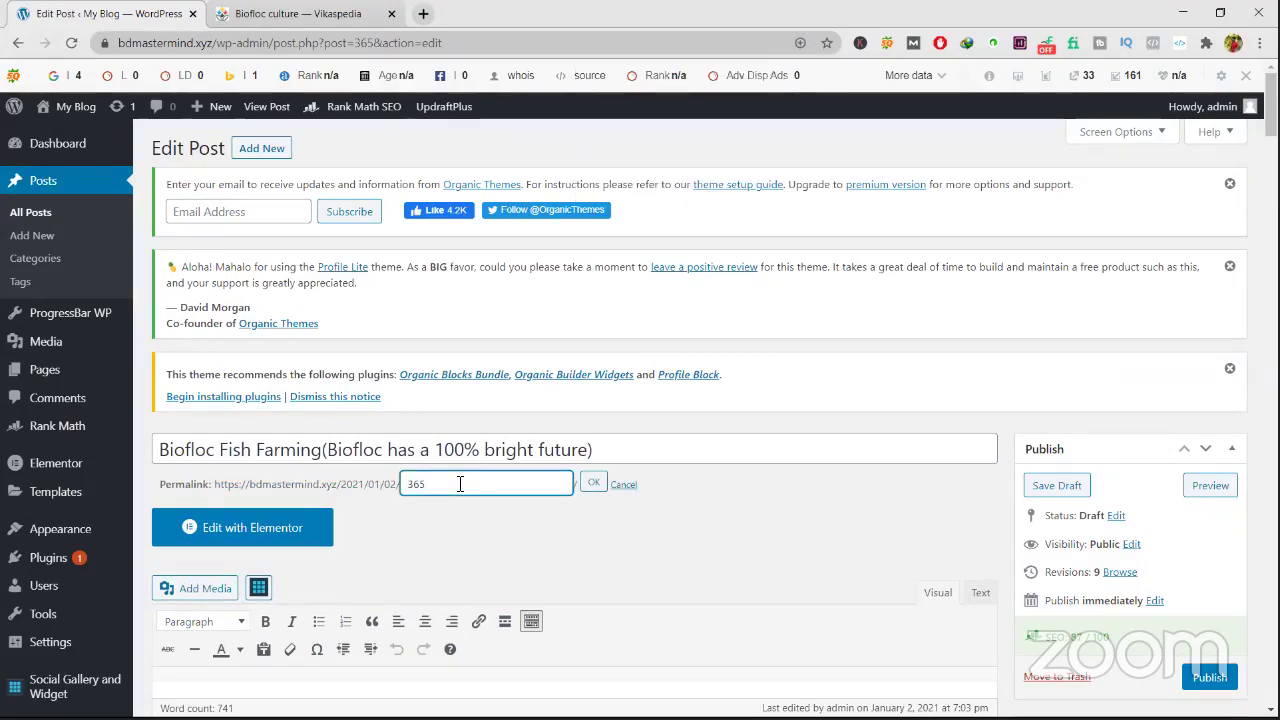
pyautogui.press('BackSpace')
pyautogui.press('BackSpace')
pyautogui.press('BackSpace')
pyautogui.write('Biofloc')
pyautogui.click(593, 486)
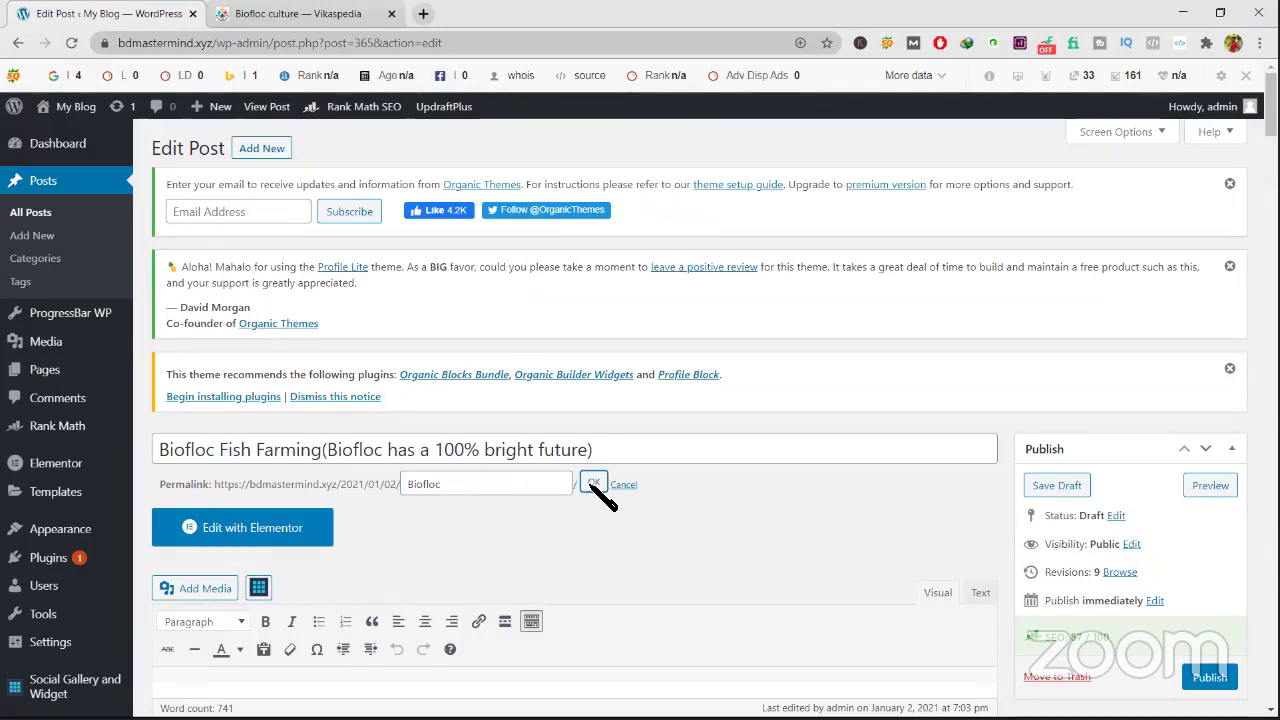
pyautogui.scroll(-20, 600, 510)
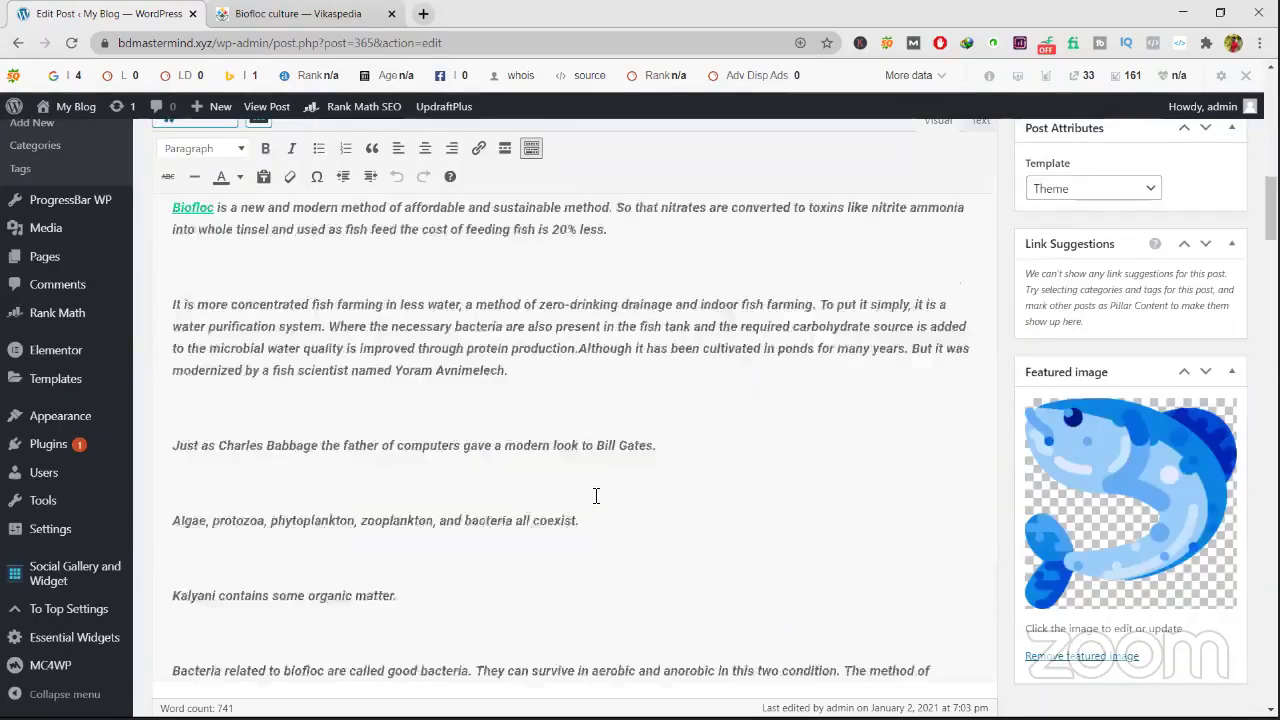
pyautogui.scroll(-15, 596, 496)
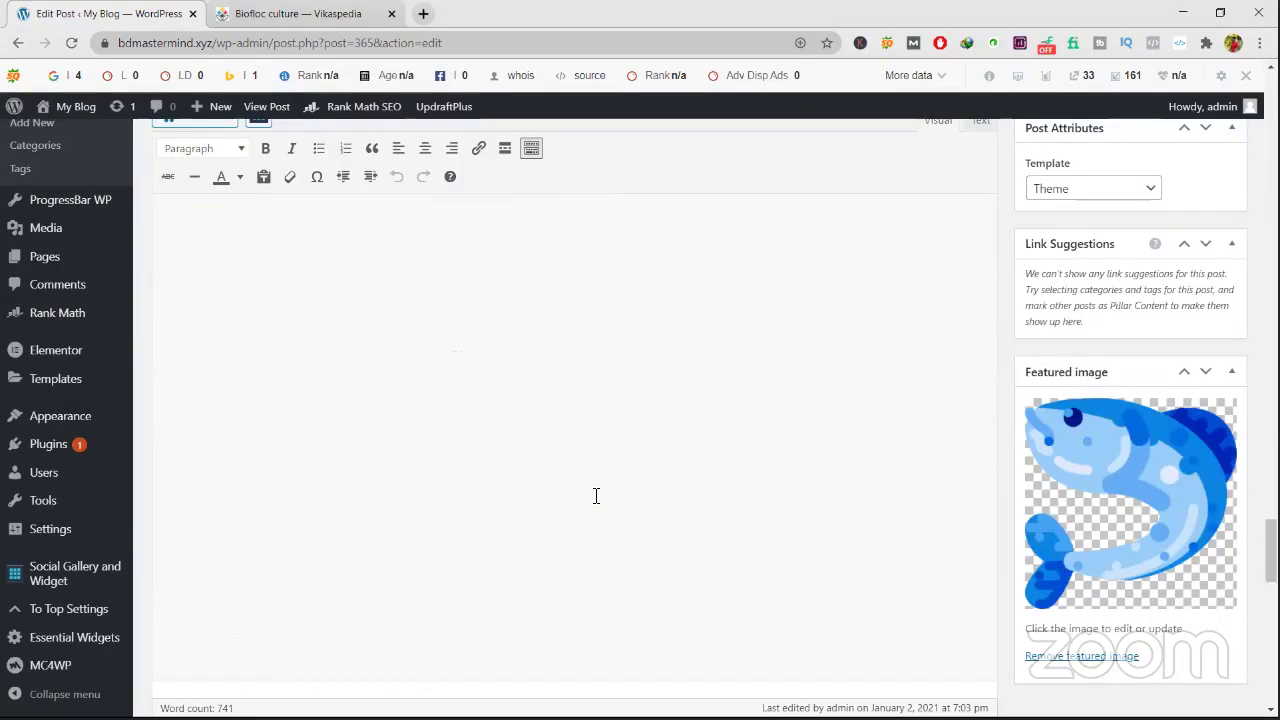
pyautogui.scroll(-3, 592, 493)
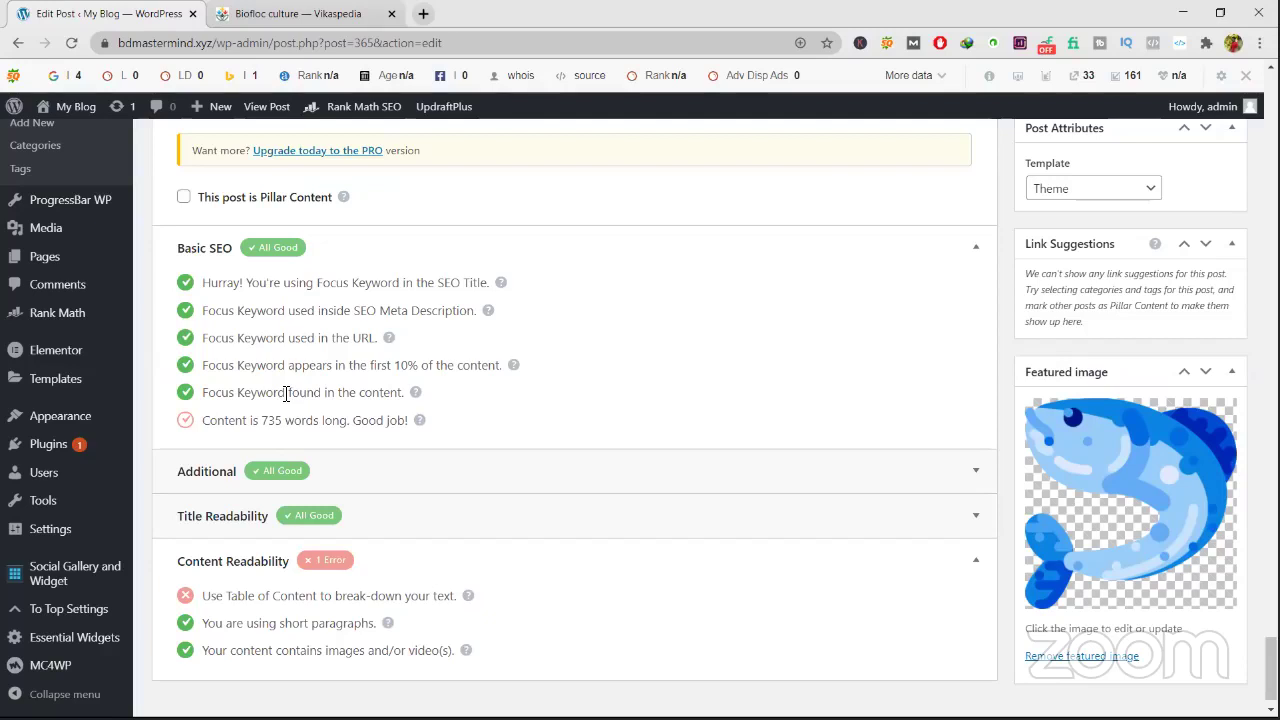
pyautogui.scroll(-1, 215, 505)
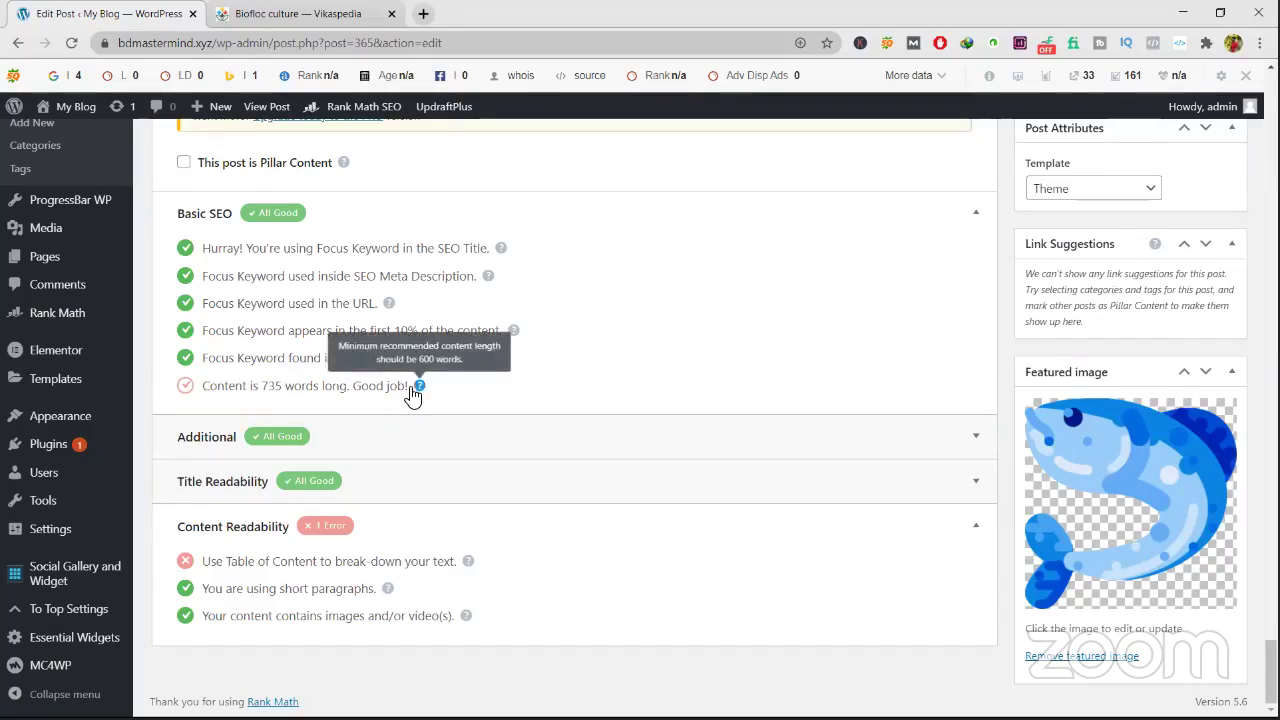
pyautogui.moveTo(128, 389)
pyautogui.click(179, 402)
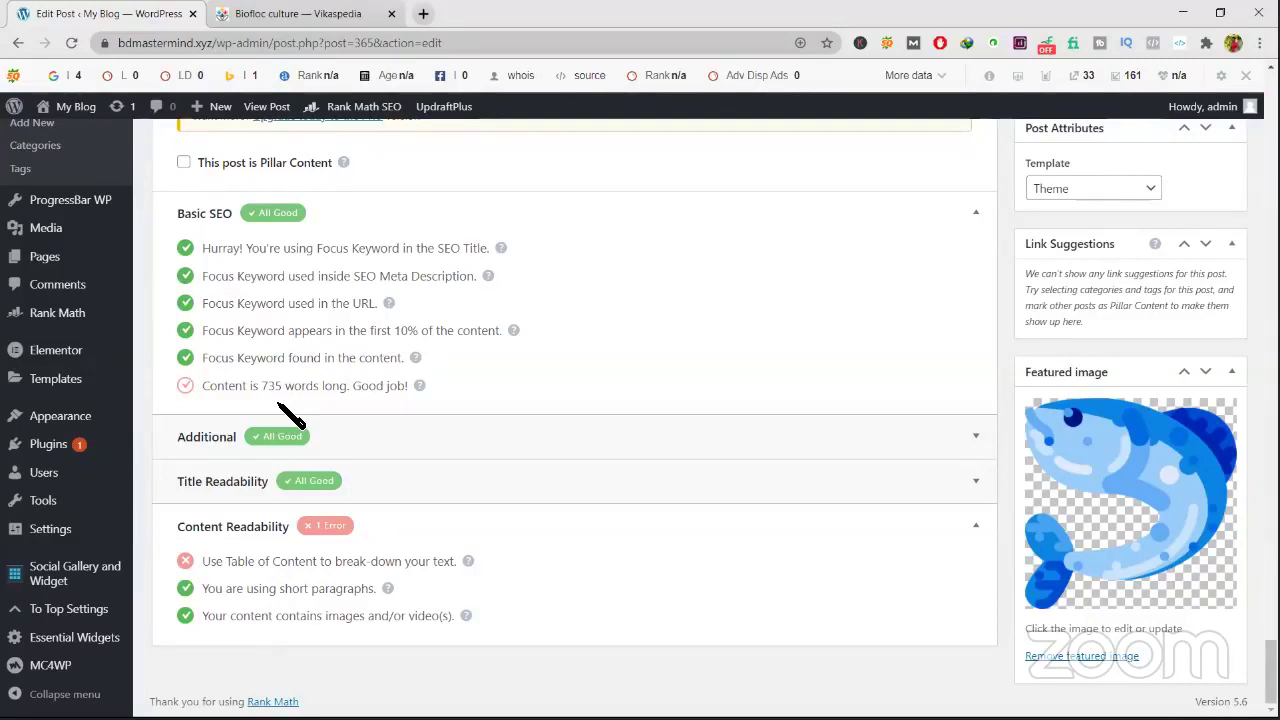
# Open the site's admin dashboard at bdmastermind.xyz/wp-admin in a new browser tab
pyautogui.moveTo(80, 446)
pyautogui.click(423, 14)
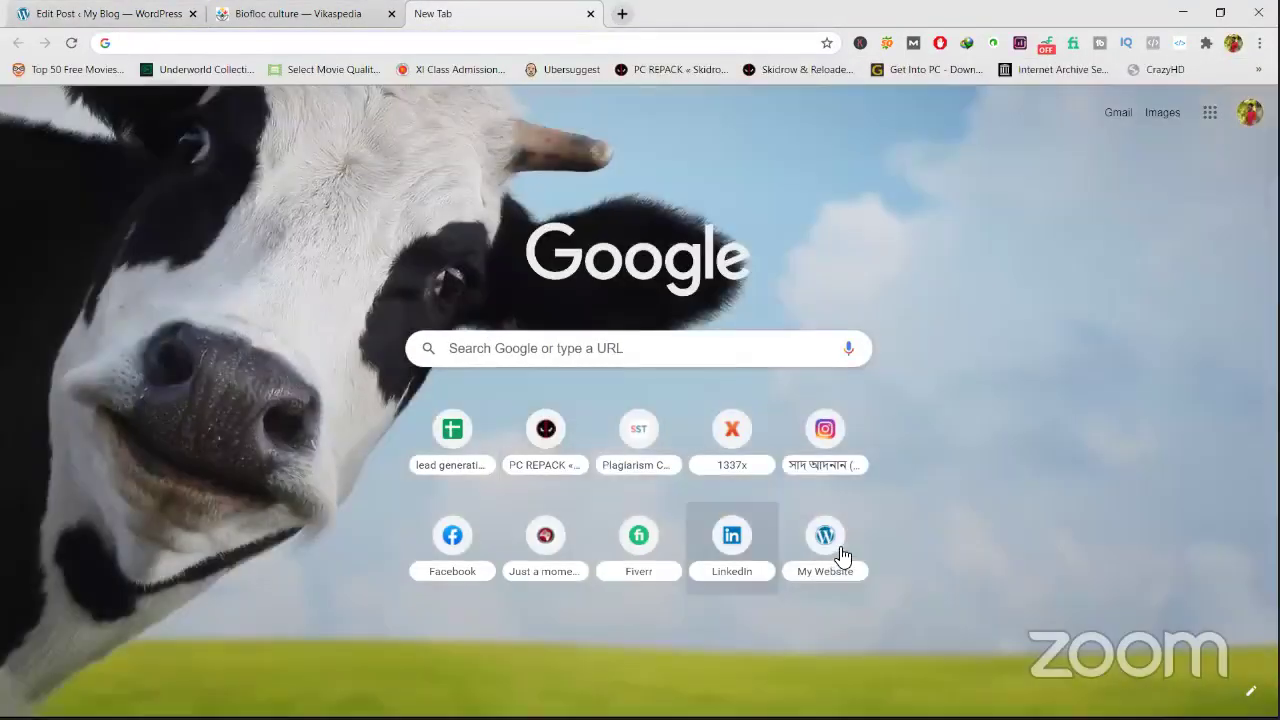
pyautogui.click(840, 550)
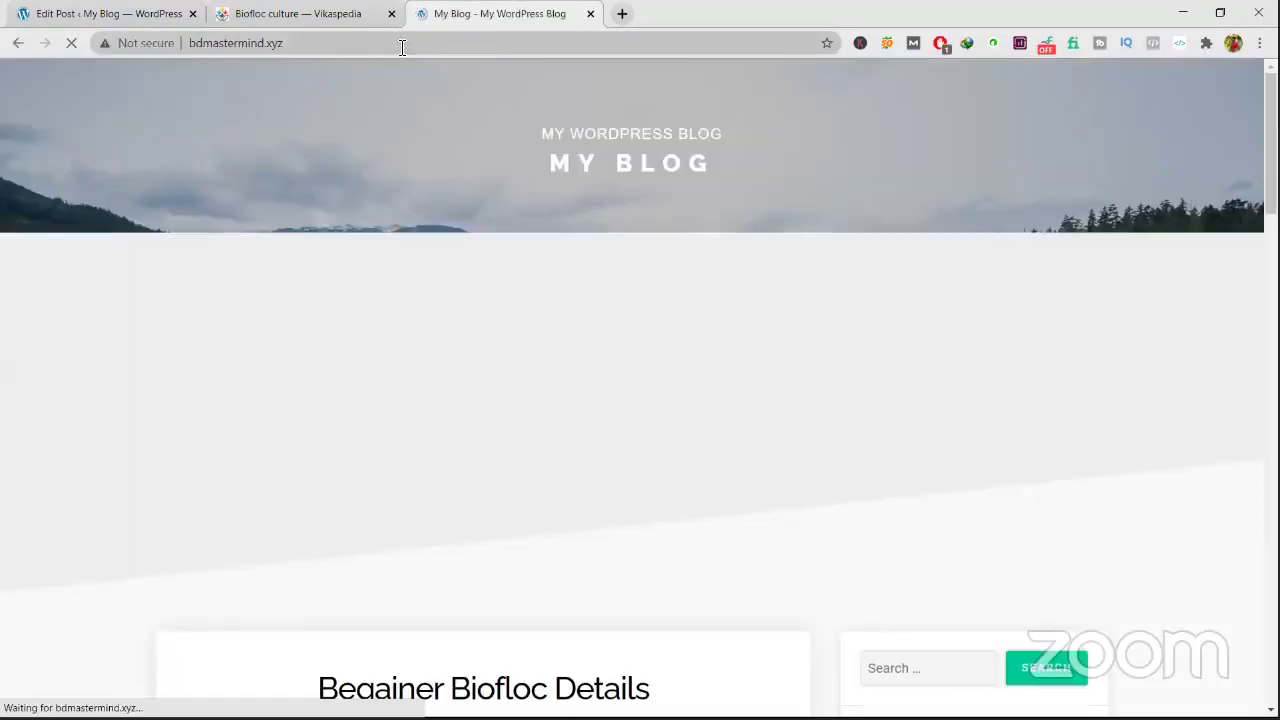
pyautogui.click(401, 45)
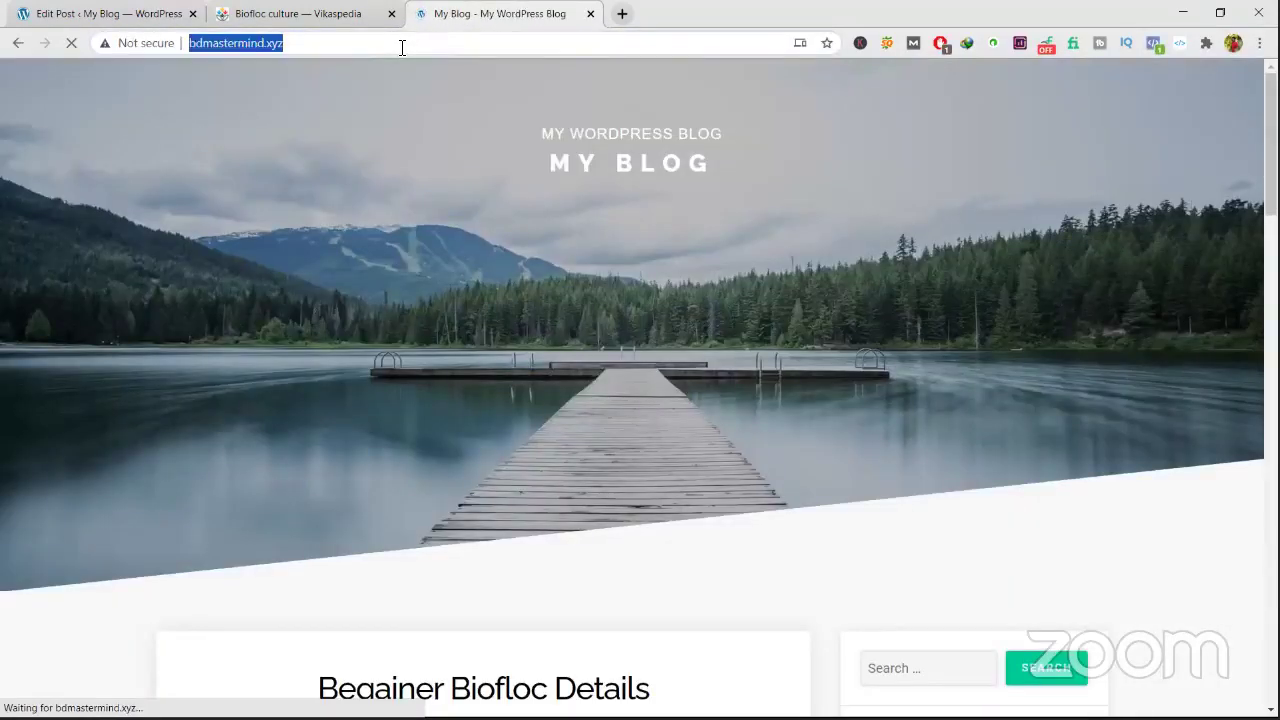
pyautogui.click(401, 45)
pyautogui.write('/wp-admin/')
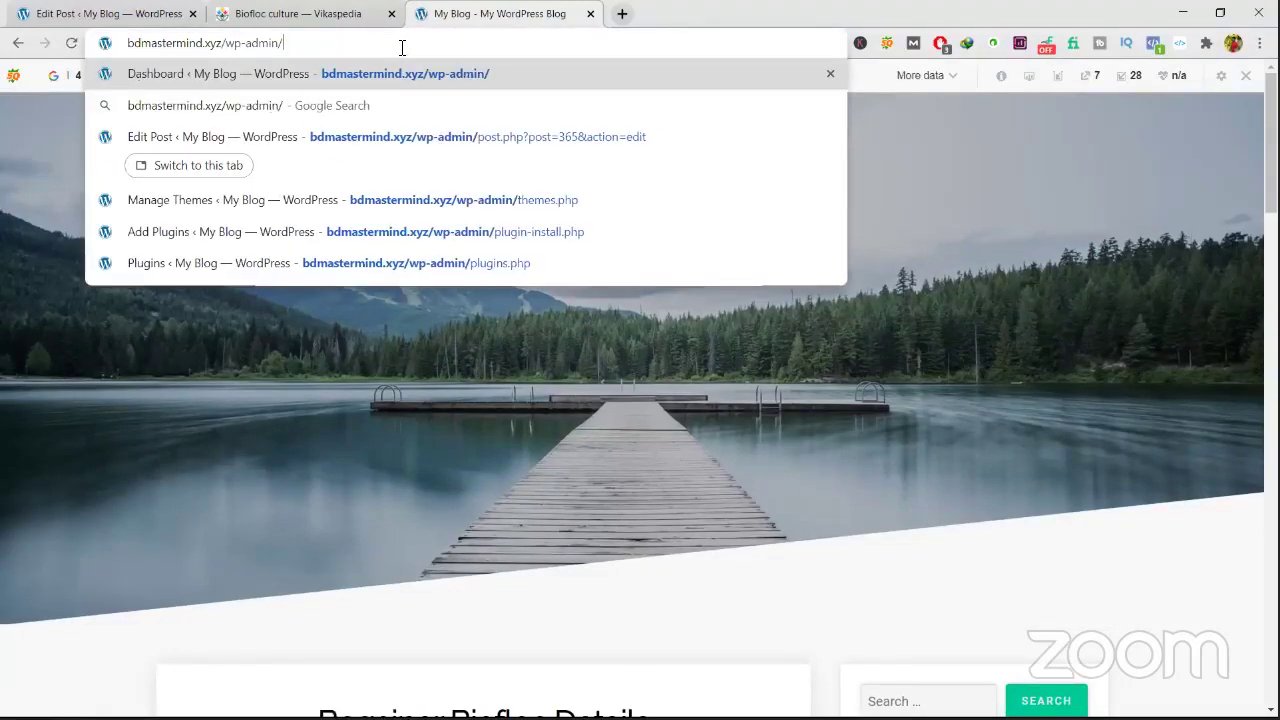
pyautogui.press('Return')
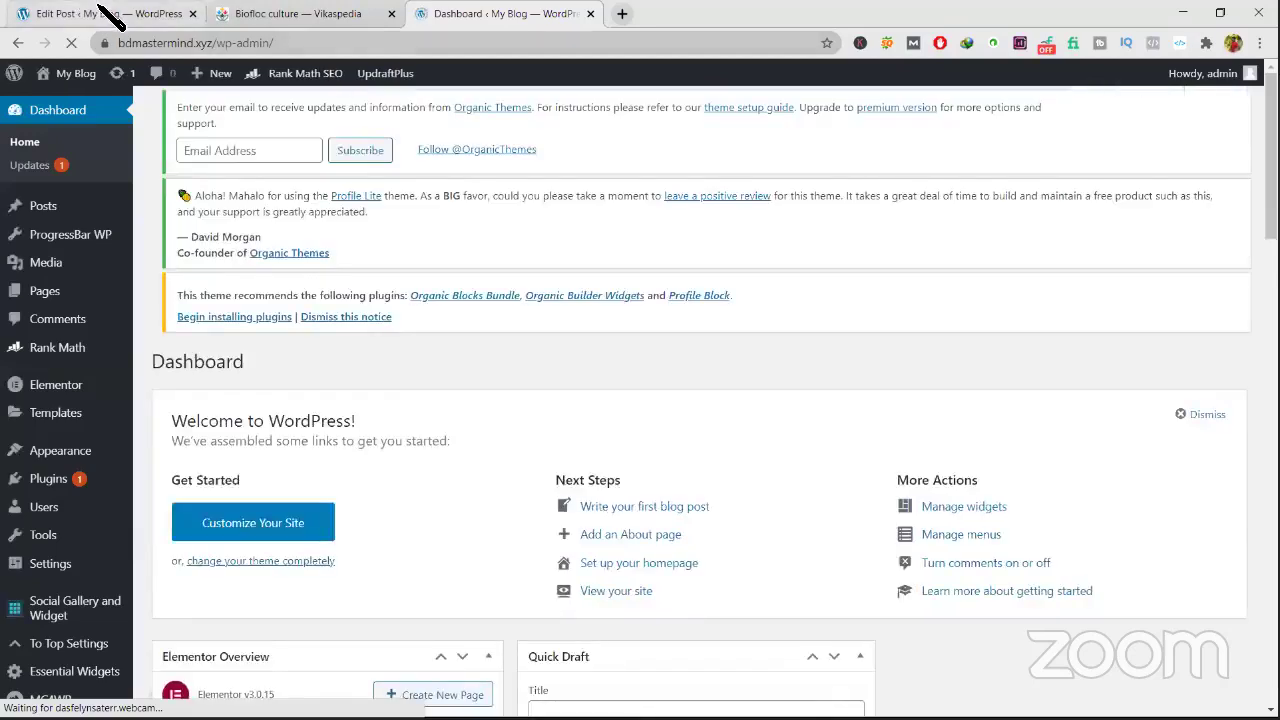
# Publish the Biofloc Fish Farming post from its Edit Post tab
pyautogui.click(106, 14)
pyautogui.scroll(10, 1035, 415)
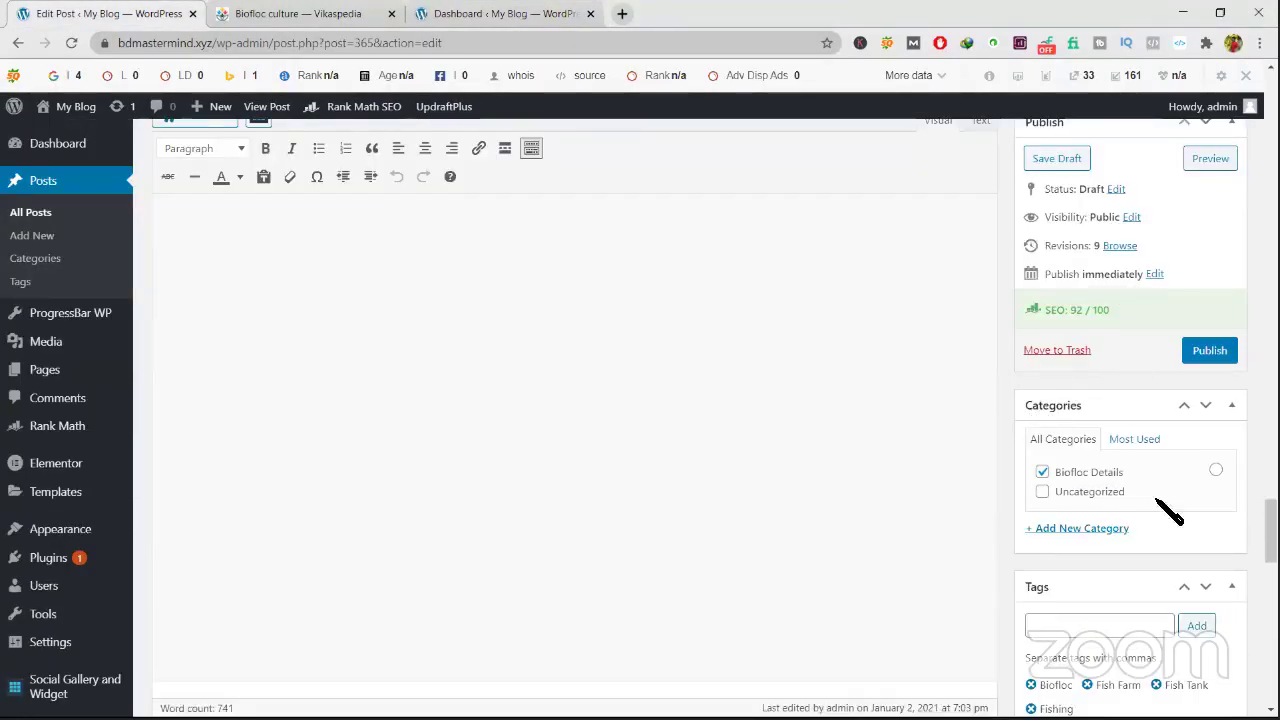
pyautogui.click(1218, 354)
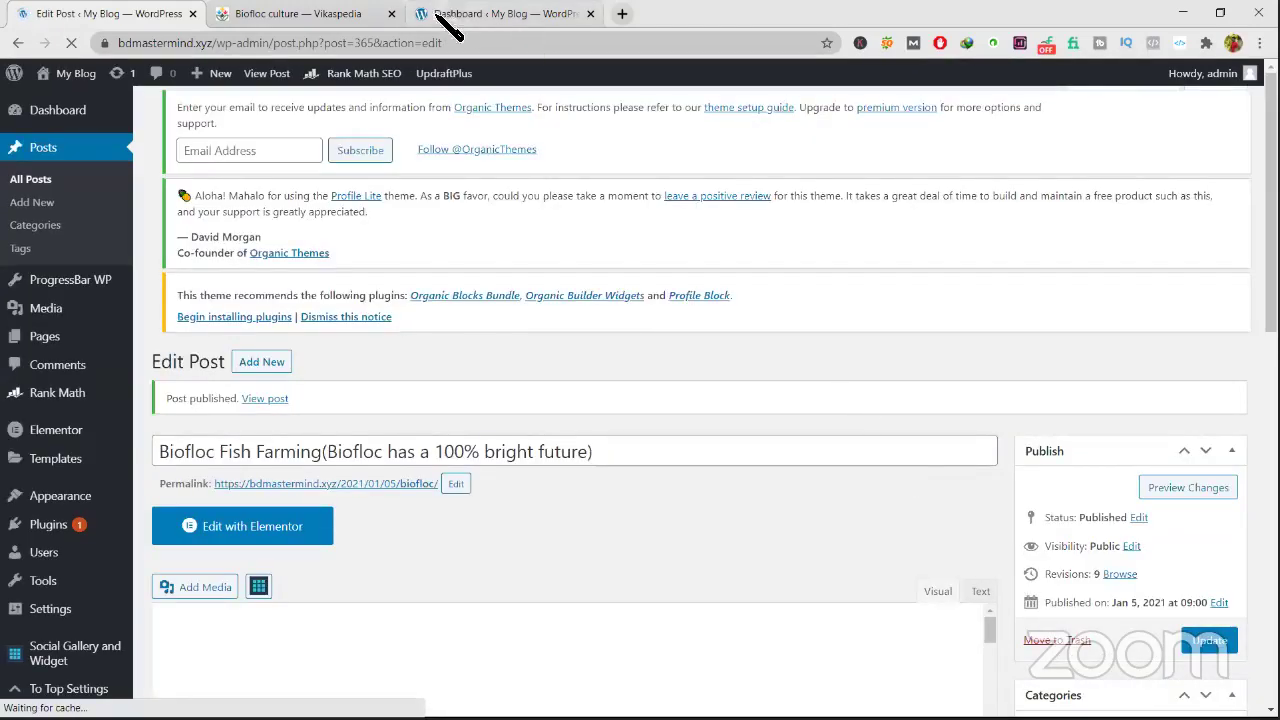
# Deactivate Rank Math SEO under Plugins > Installed Plugins in the dashboard tab
pyautogui.click(445, 14)
pyautogui.scroll(-1, 150, 420)
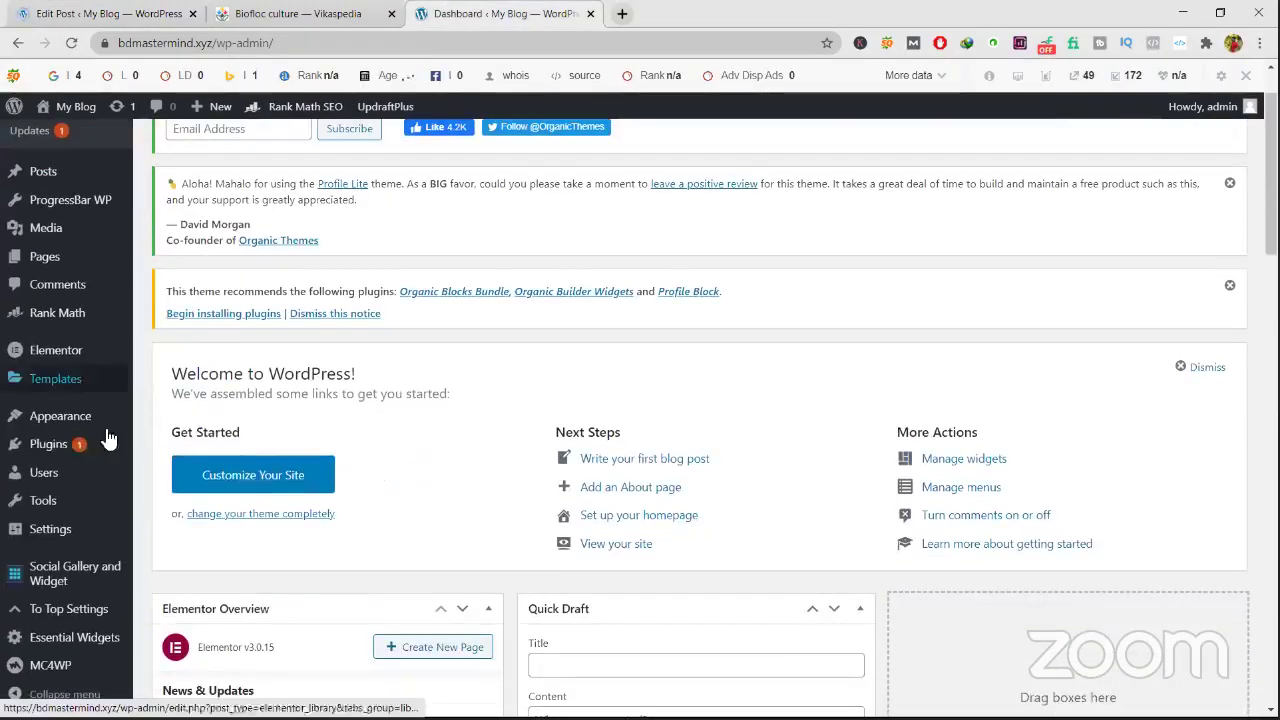
pyautogui.moveTo(55, 447)
pyautogui.click(168, 450)
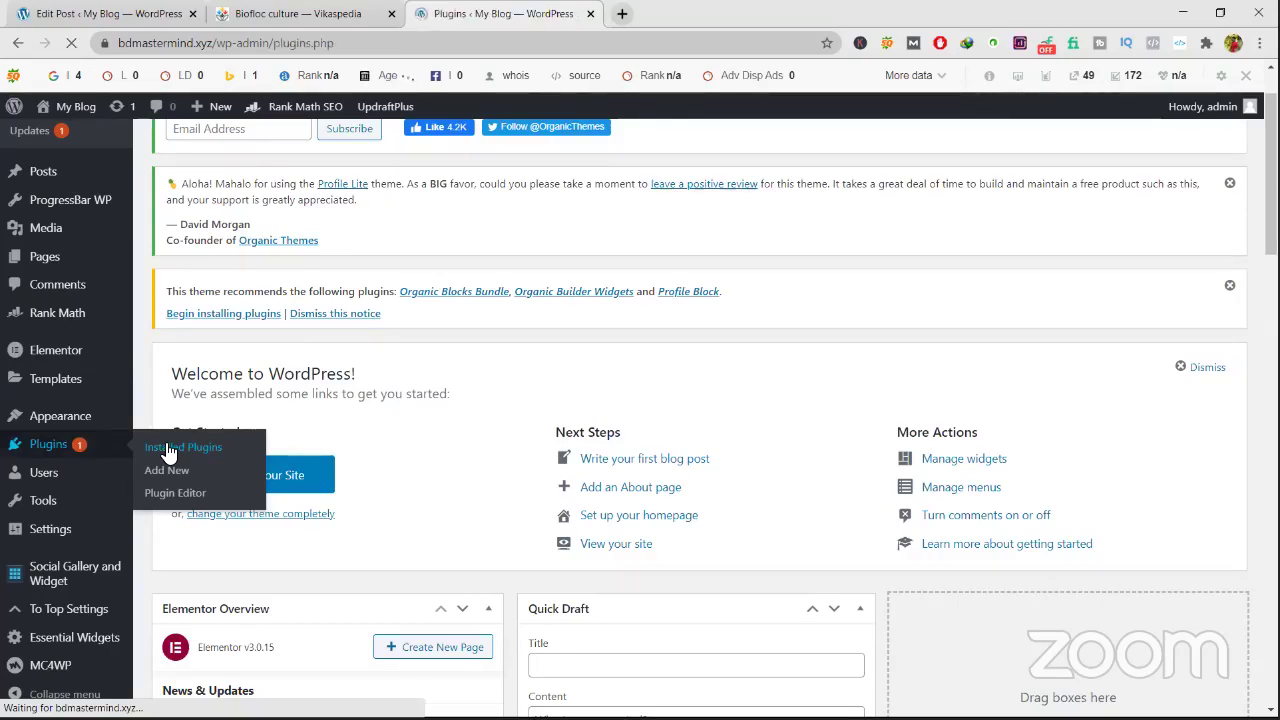
pyautogui.scroll(-6, 250, 450)
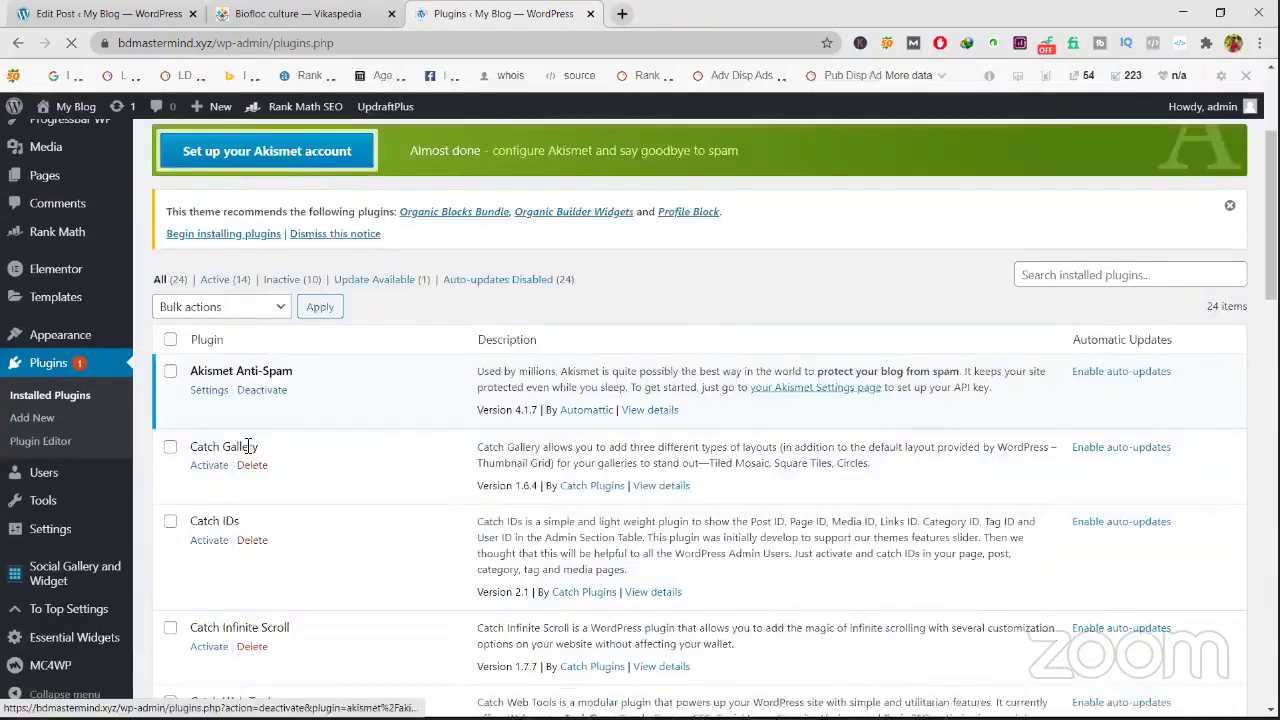
pyautogui.scroll(-4, 243, 400)
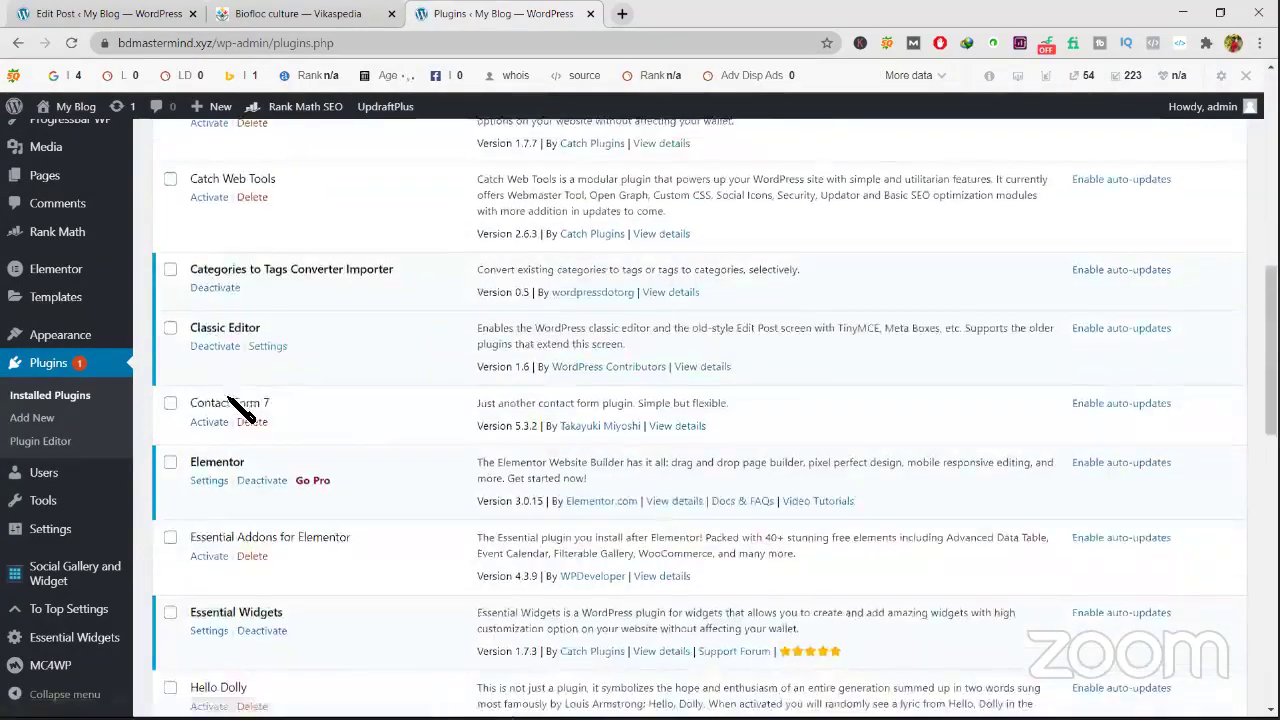
pyautogui.scroll(-5, 230, 420)
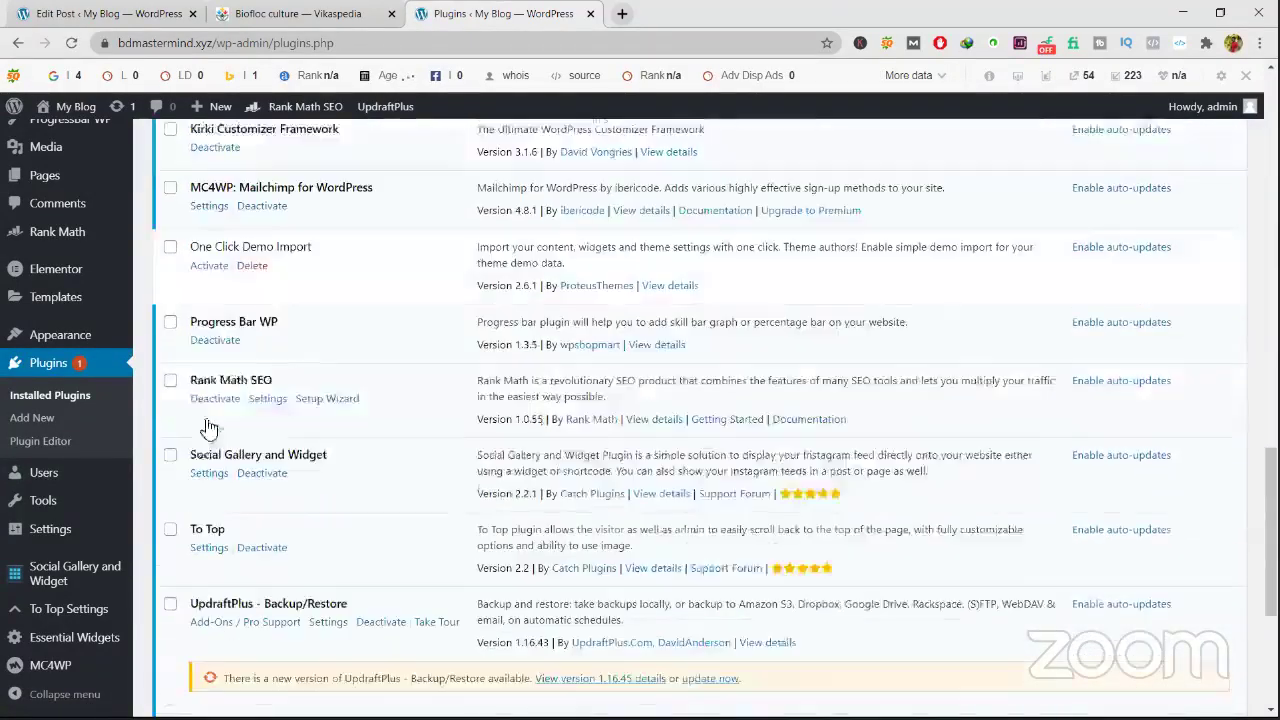
pyautogui.click(219, 363)
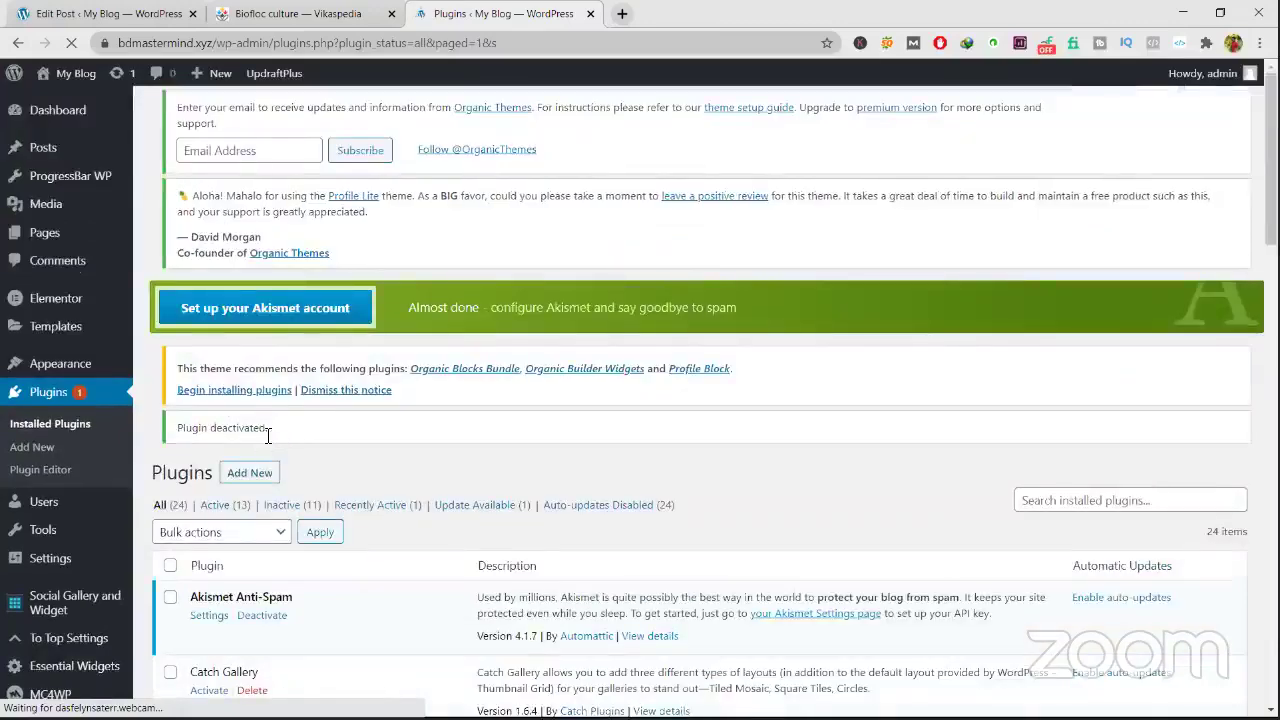
# Activate Yoast SEO at the bottom of Installed Plugins, bringing active plugins to 14
pyautogui.scroll(-3, 275, 478)
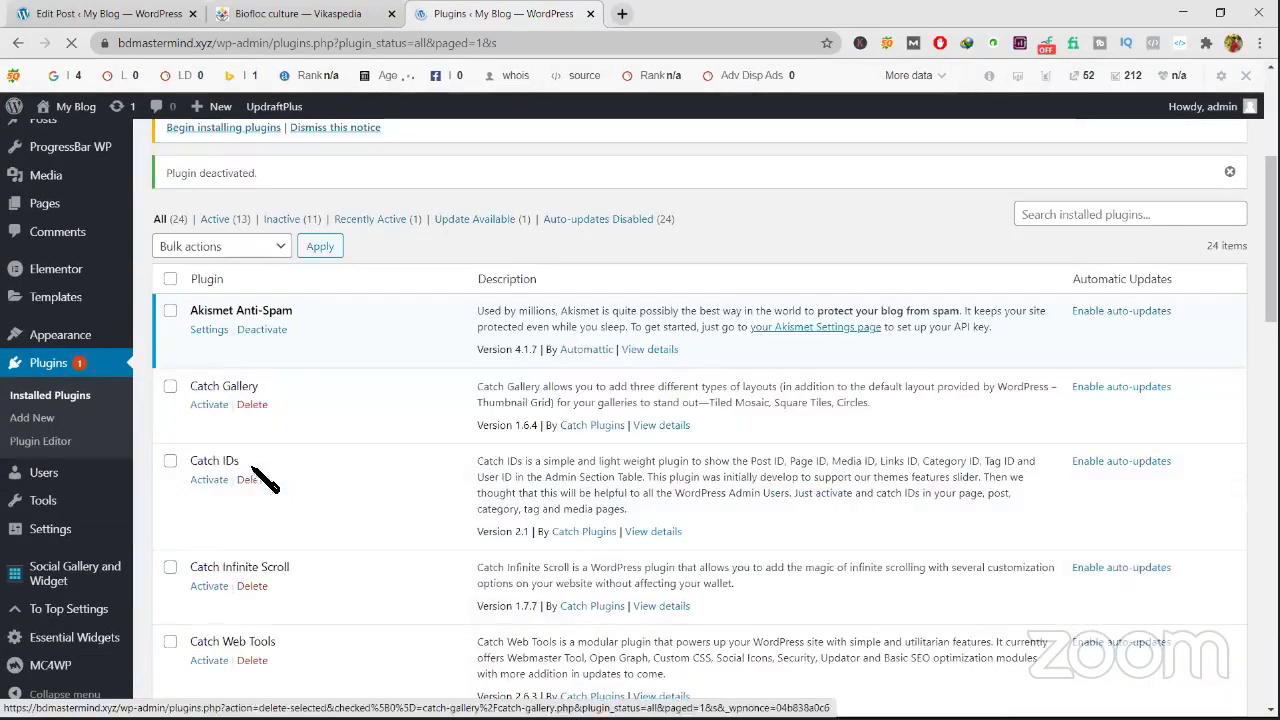
pyautogui.scroll(-2, 65, 528)
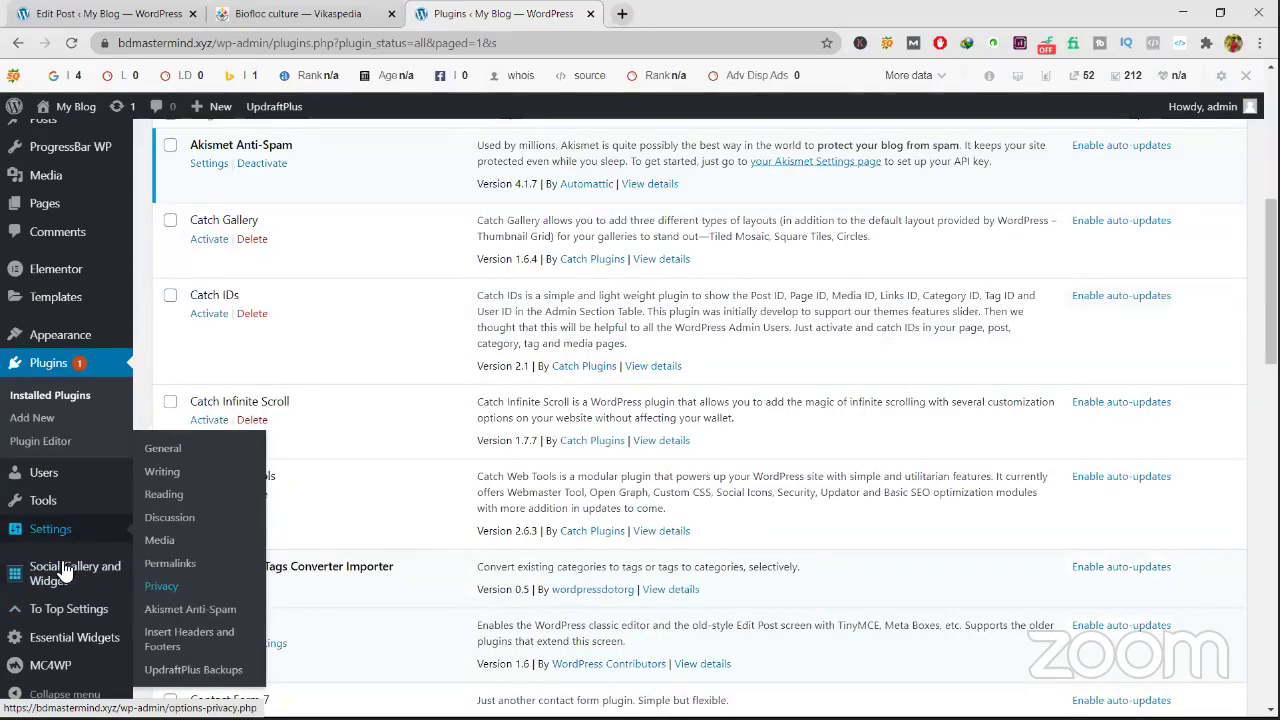
pyautogui.moveTo(30, 502)
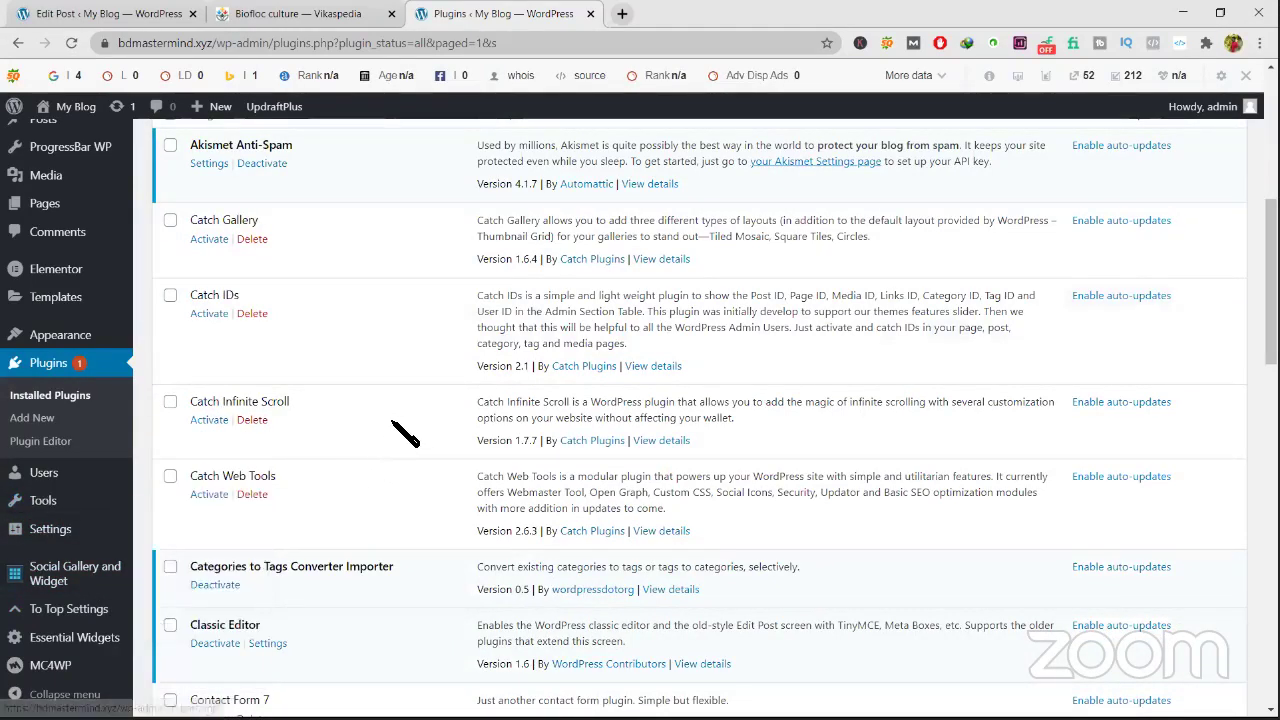
pyautogui.scroll(-3, 393, 430)
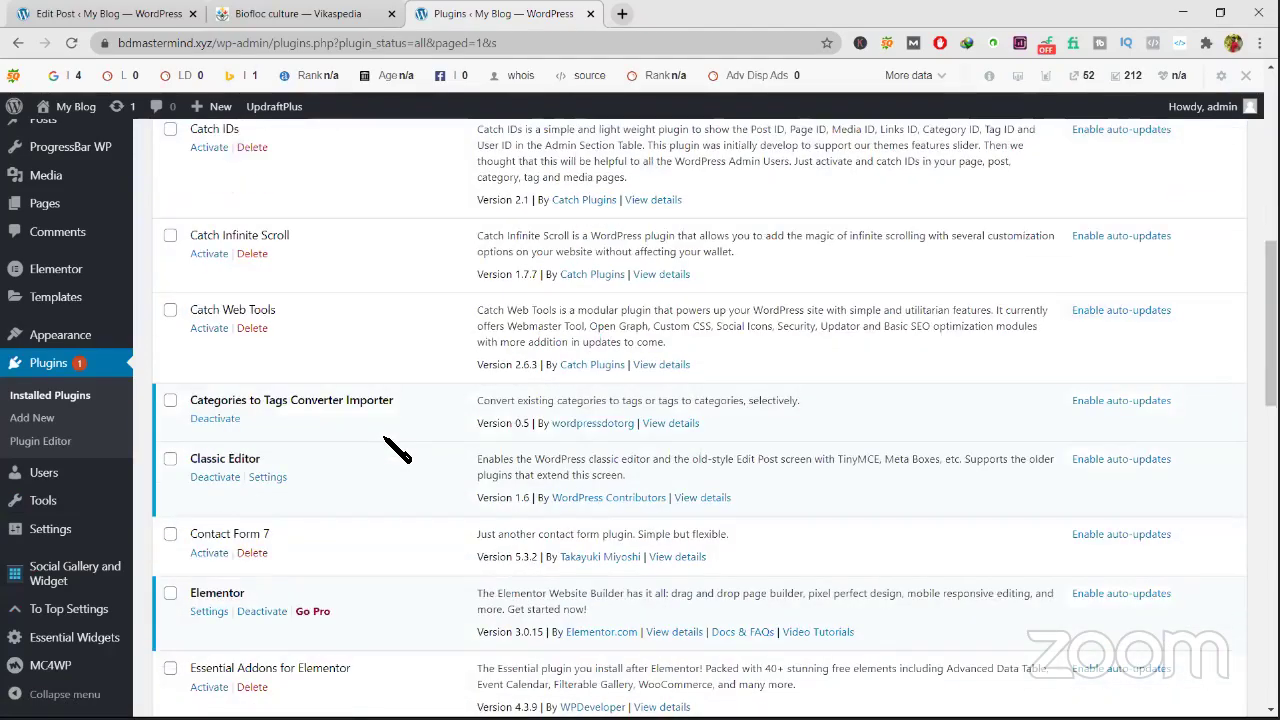
pyautogui.scroll(-5, 320, 447)
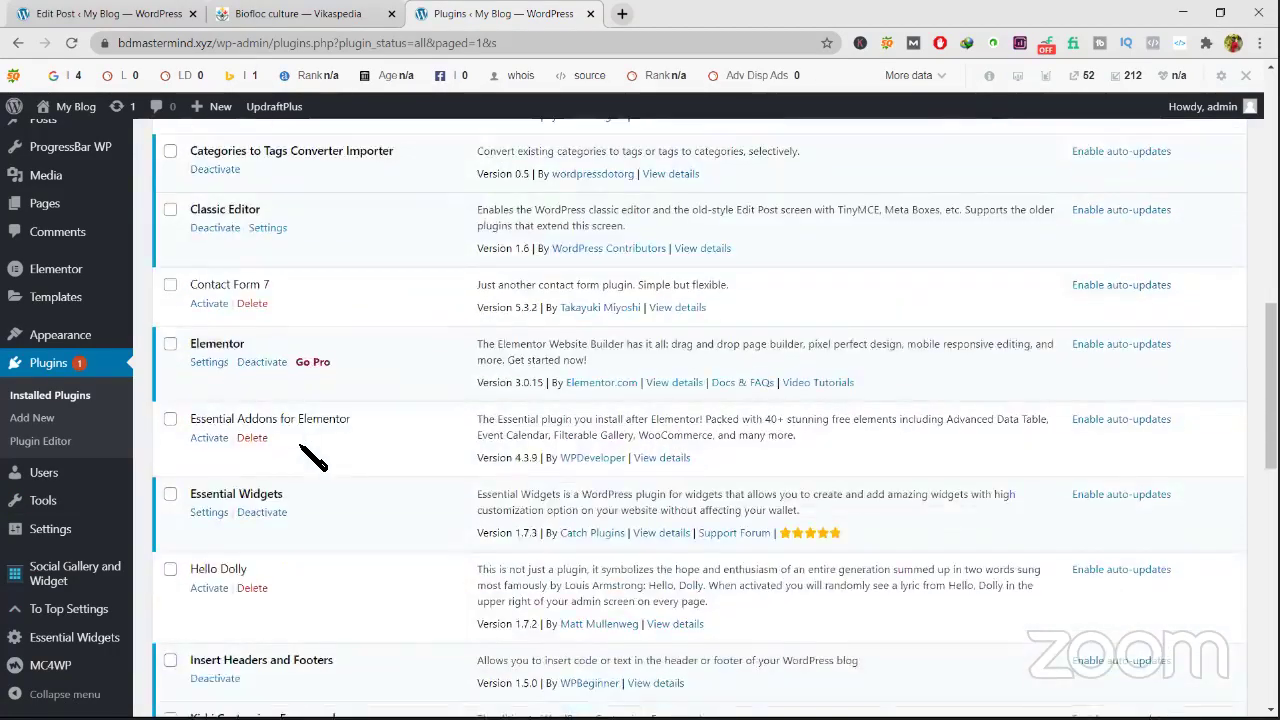
pyautogui.scroll(-3, 313, 458)
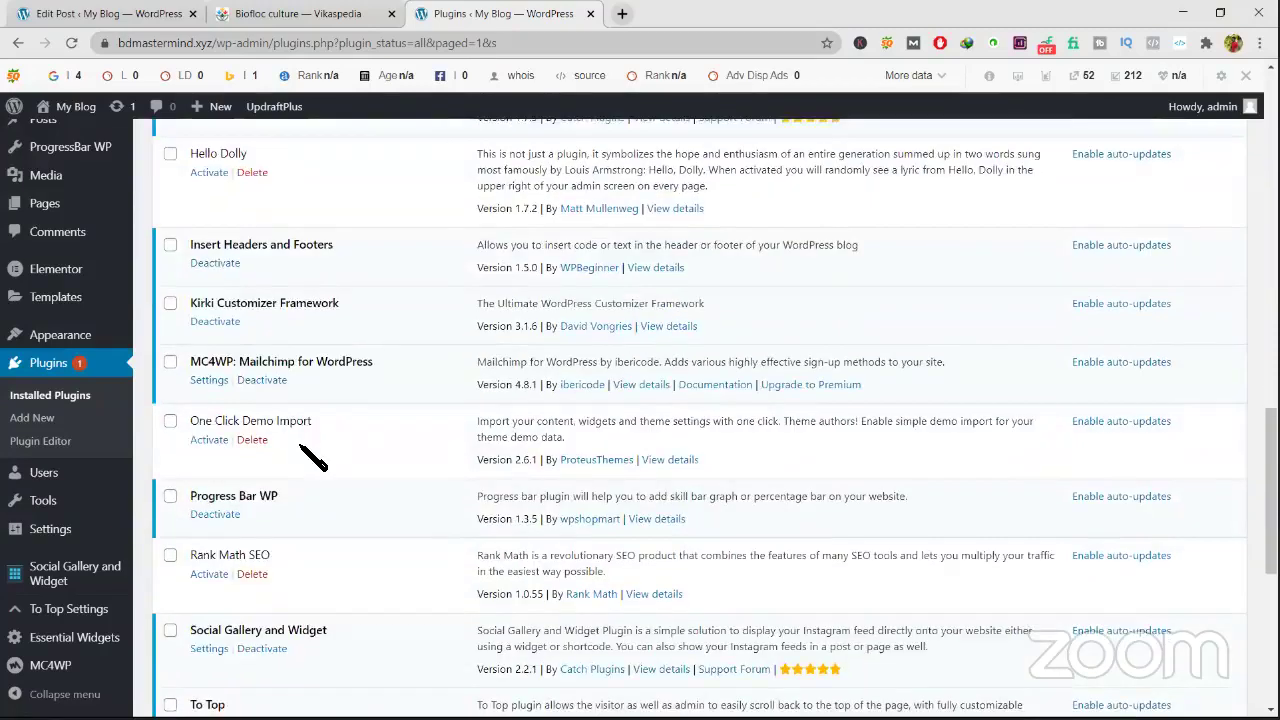
pyautogui.scroll(-2, 302, 449)
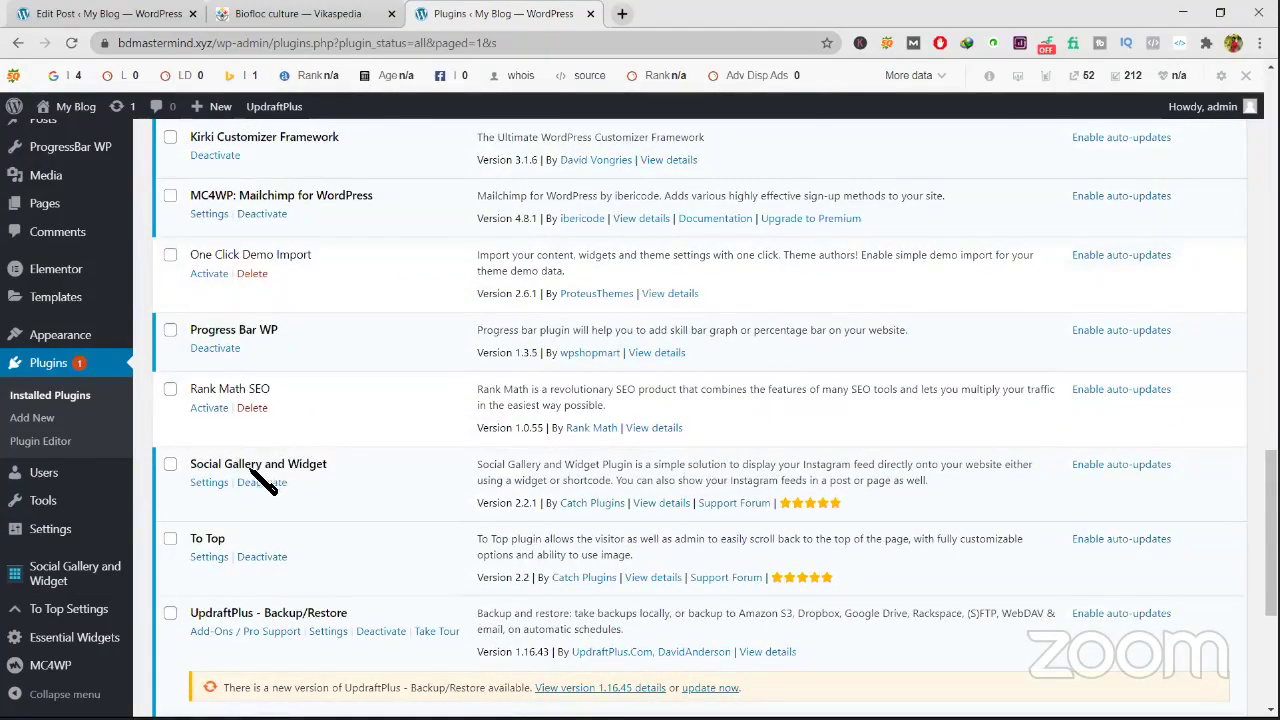
pyautogui.scroll(-4, 262, 482)
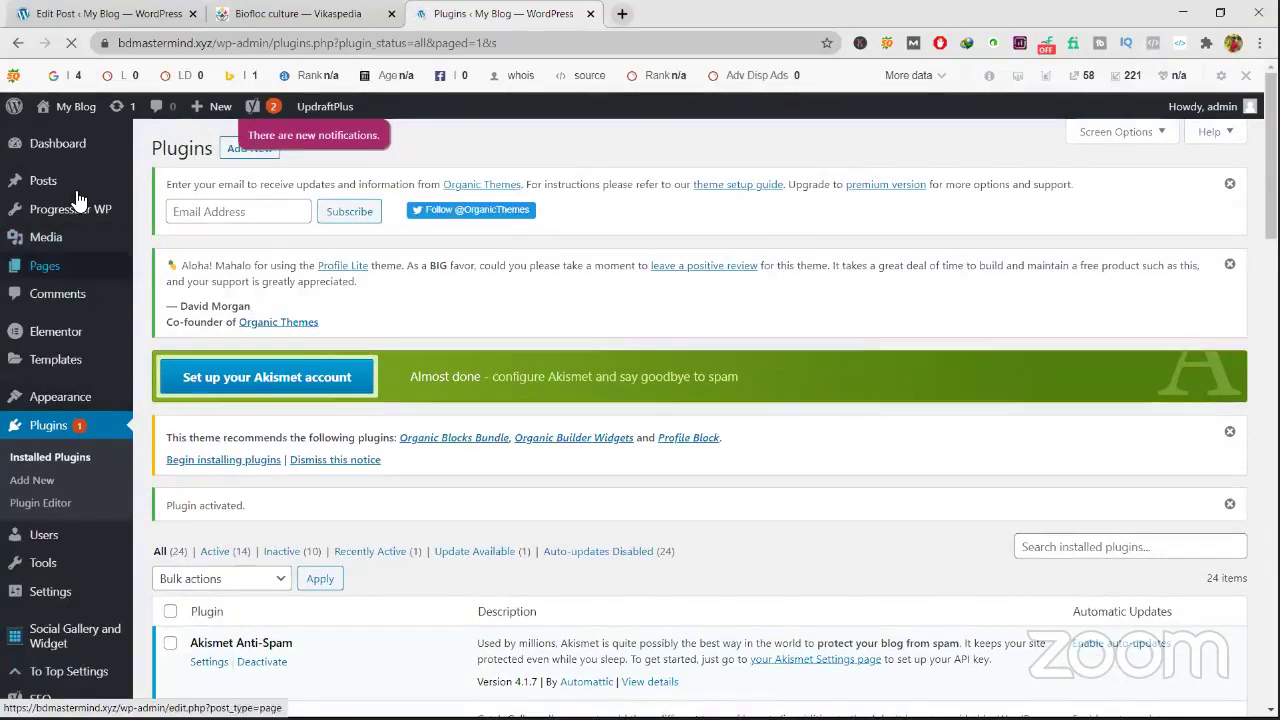
pyautogui.moveTo(80, 182)
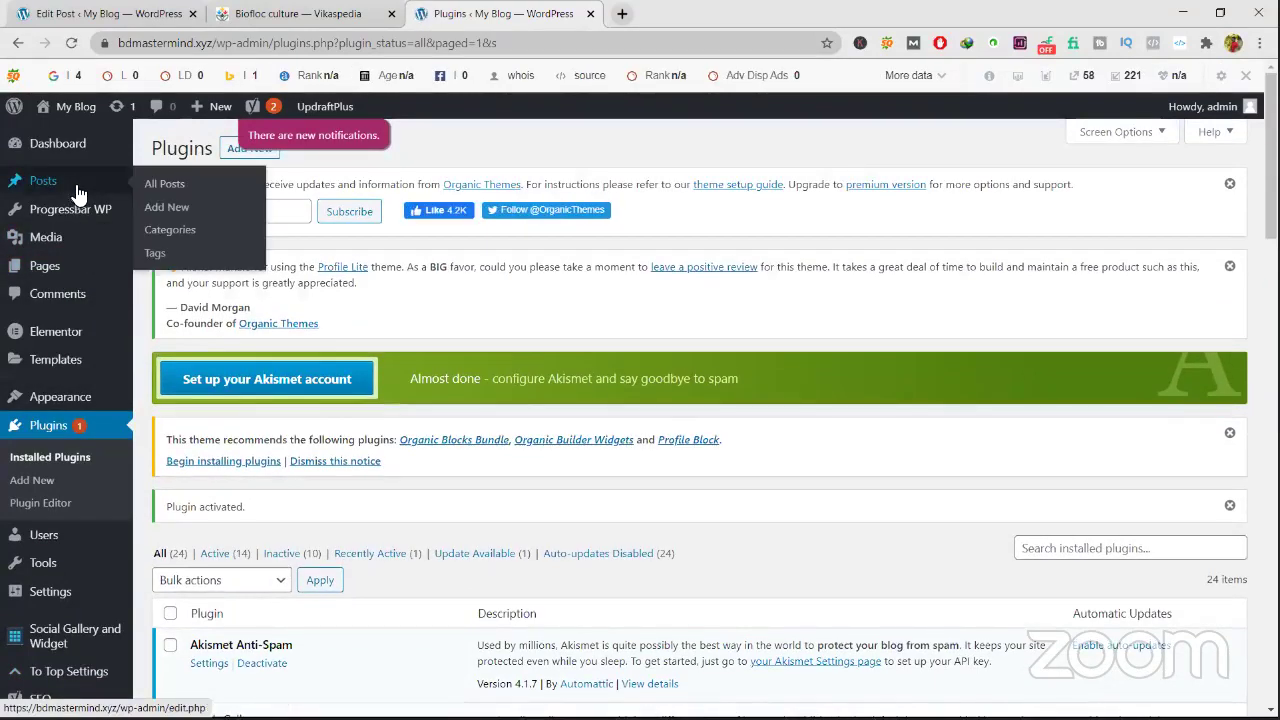
# Open the Biofloc Fish Farming post for editing from Posts > All Posts
pyautogui.click(162, 186)
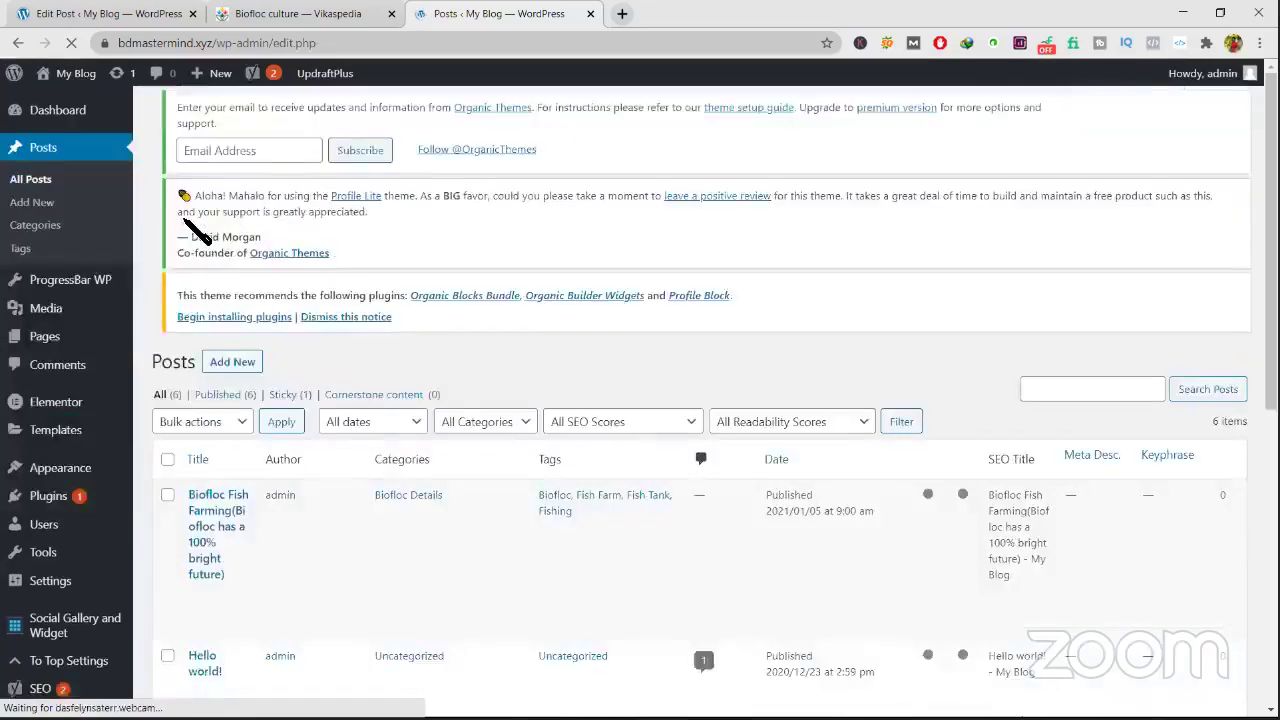
pyautogui.scroll(-2, 520, 420)
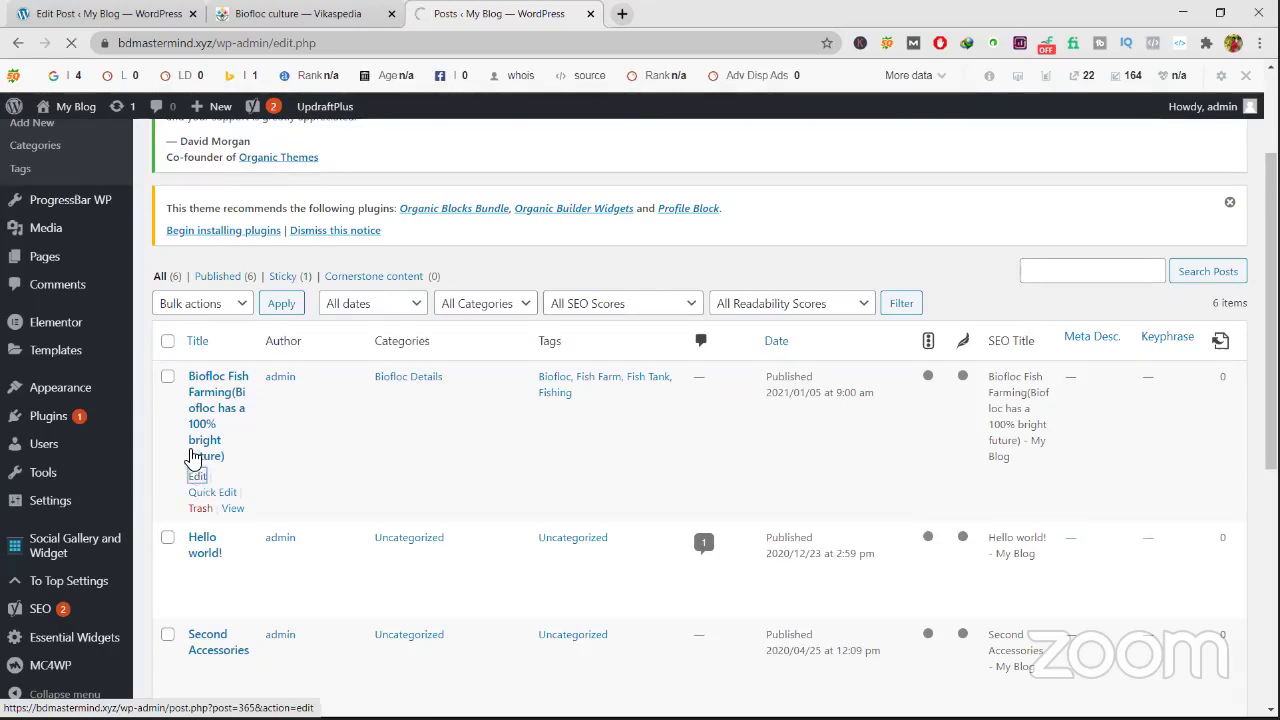
pyautogui.click(199, 457)
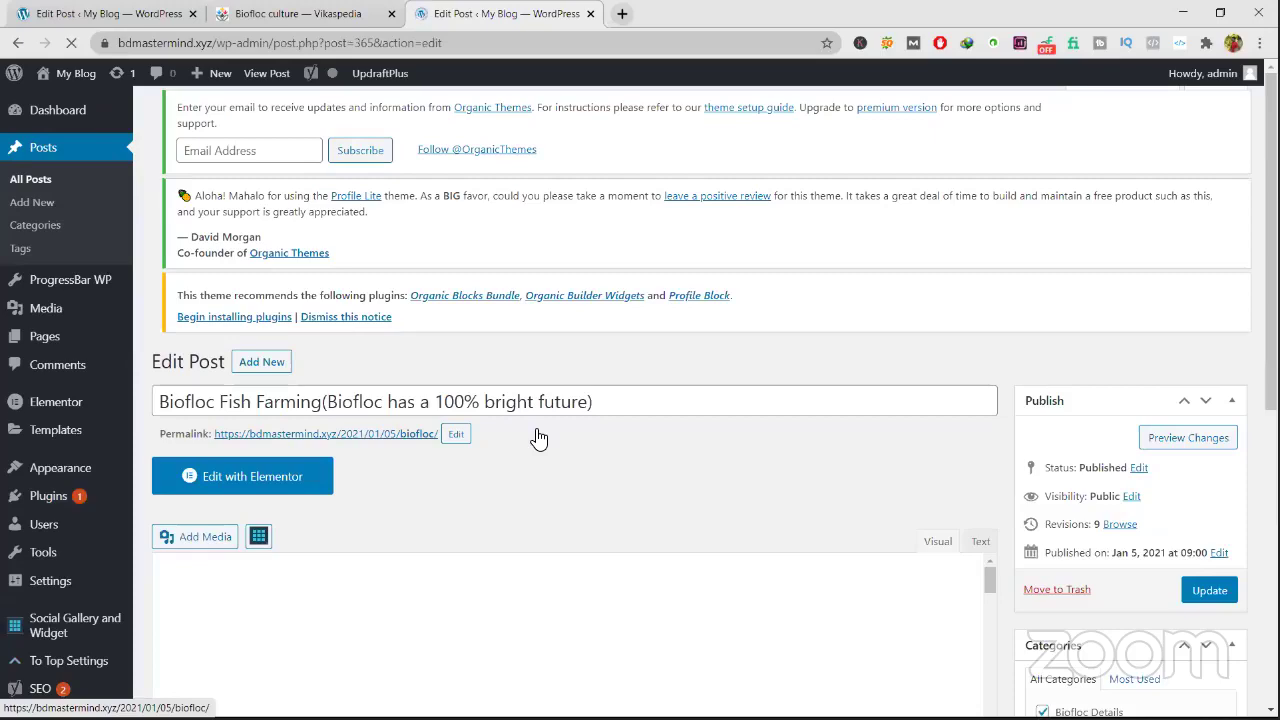
# Expand the SEO analysis results in the post's Yoast SEO box
pyautogui.scroll(-5, 538, 437)
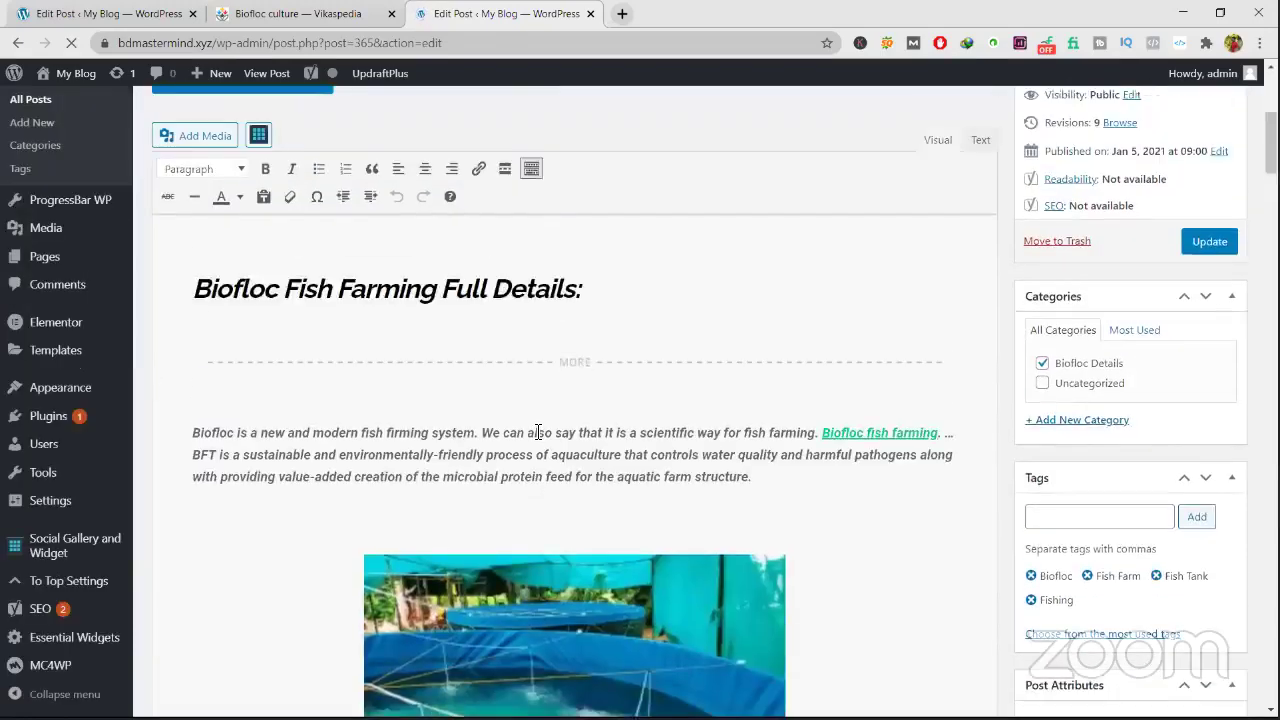
pyautogui.scroll(-15, 538, 432)
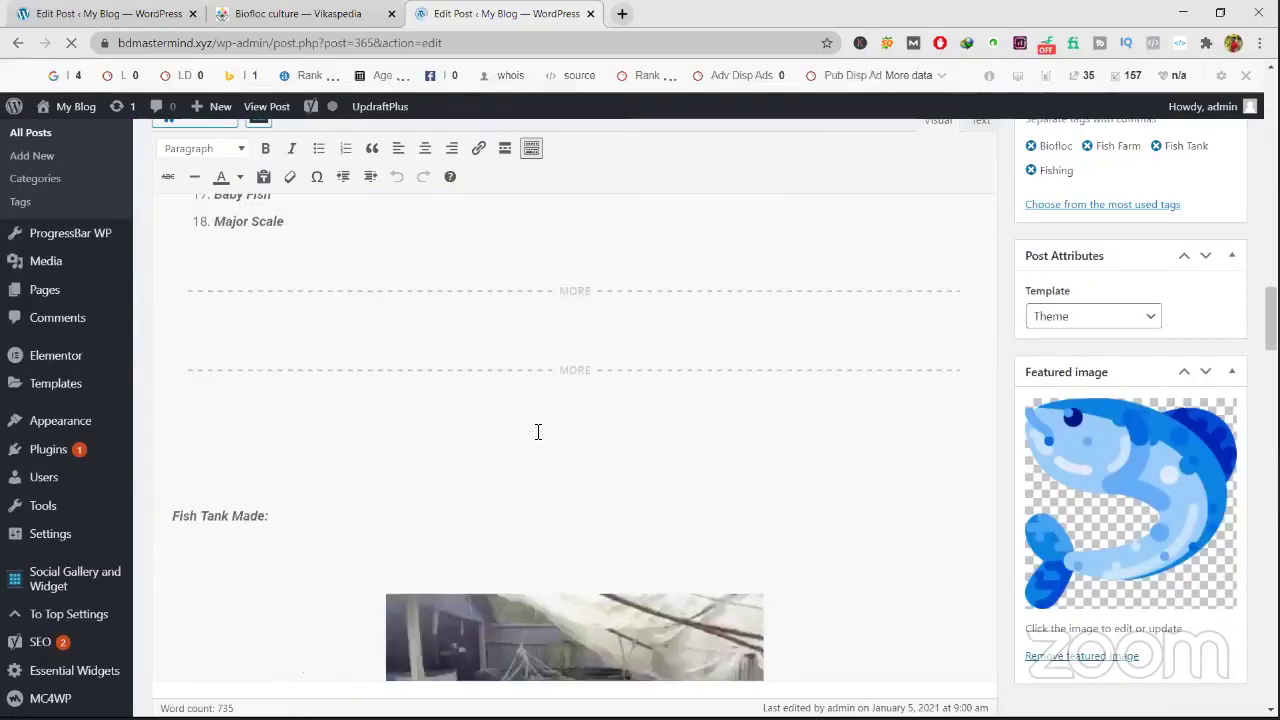
pyautogui.scroll(-20, 538, 432)
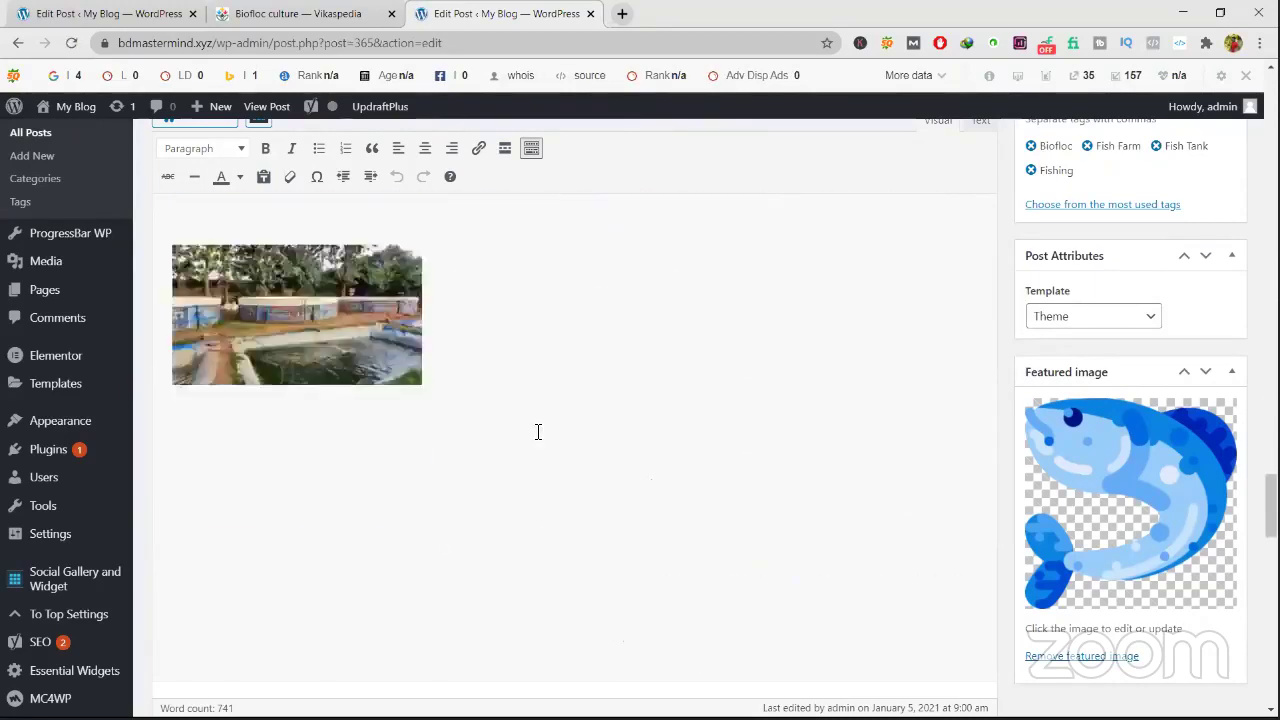
pyautogui.scroll(-8, 538, 432)
pyautogui.scroll(-2, 400, 350)
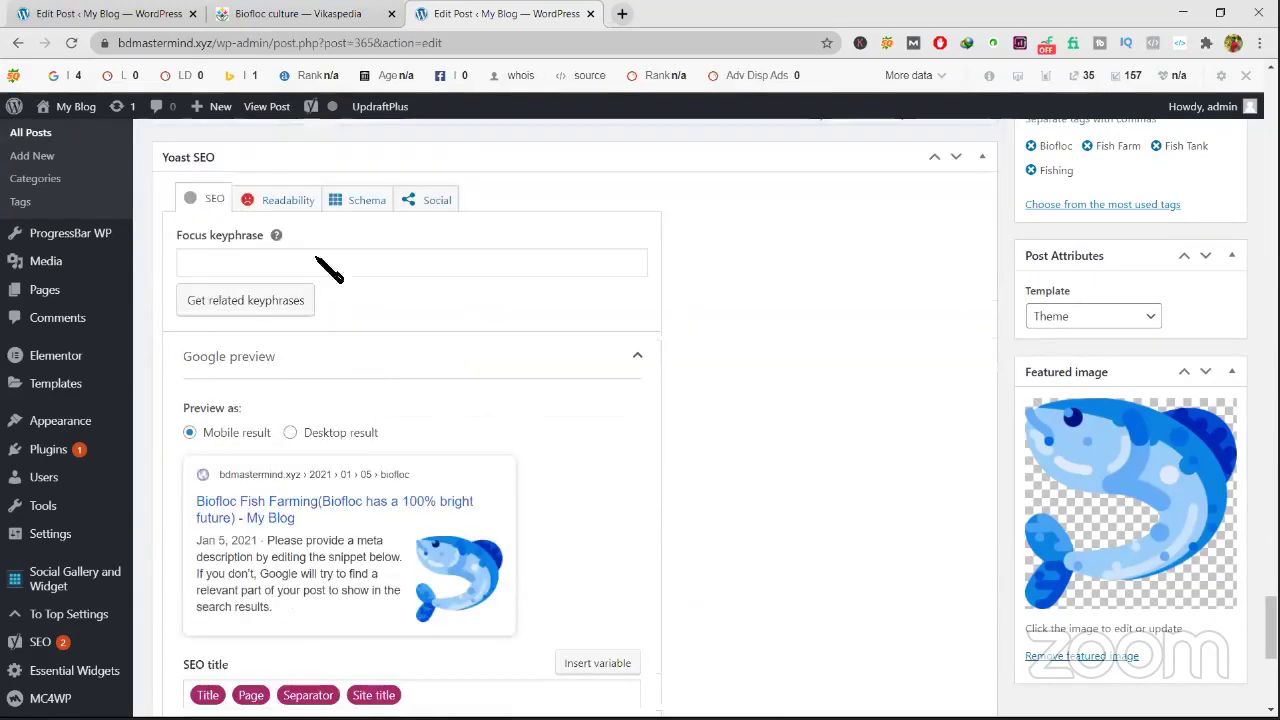
pyautogui.scroll(-2, 271, 314)
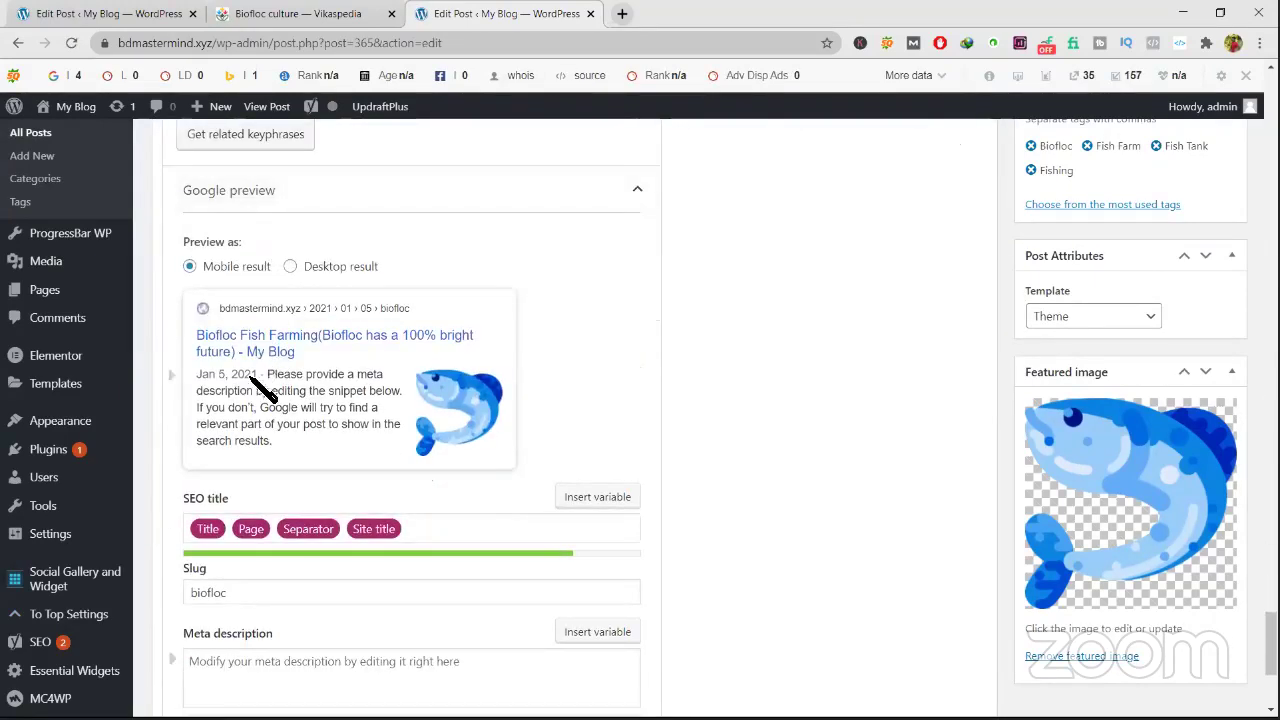
pyautogui.scroll(-3, 257, 385)
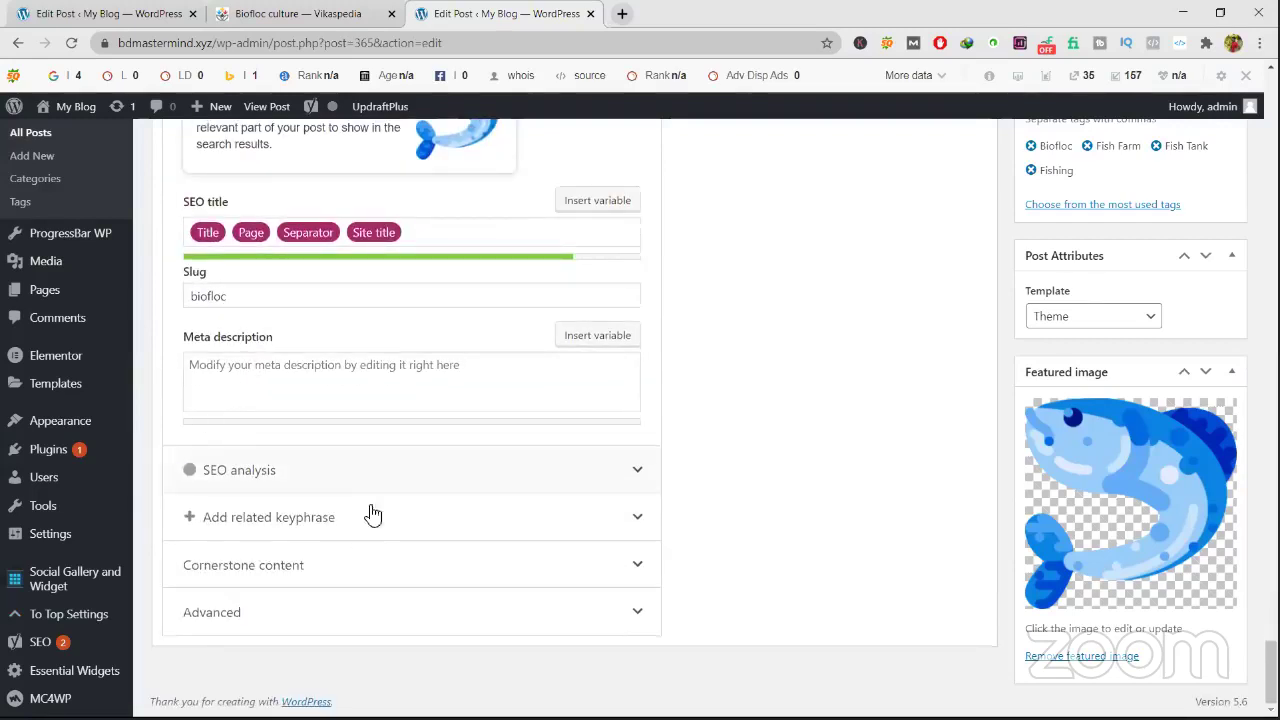
pyautogui.click(393, 470)
# Switch to Yoast's Readability analysis, showing passive voice and subheading distribution problems
pyautogui.scroll(-3, 392, 466)
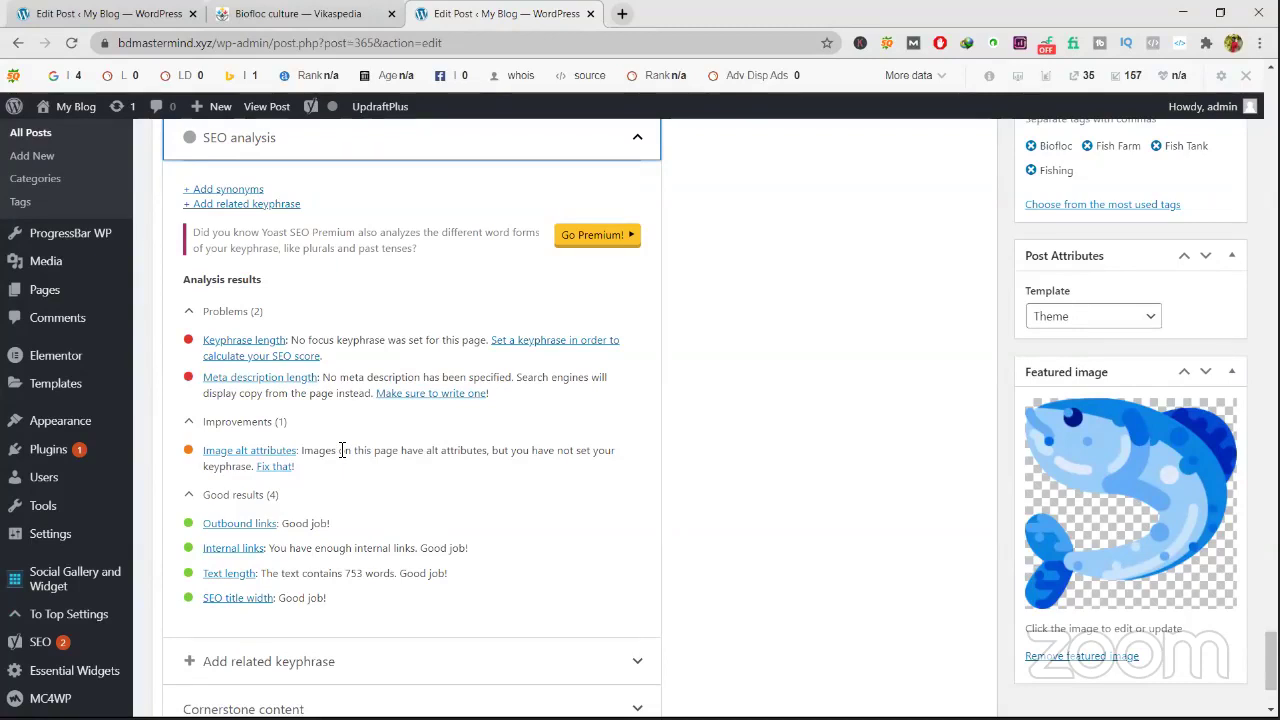
pyautogui.scroll(-2, 341, 450)
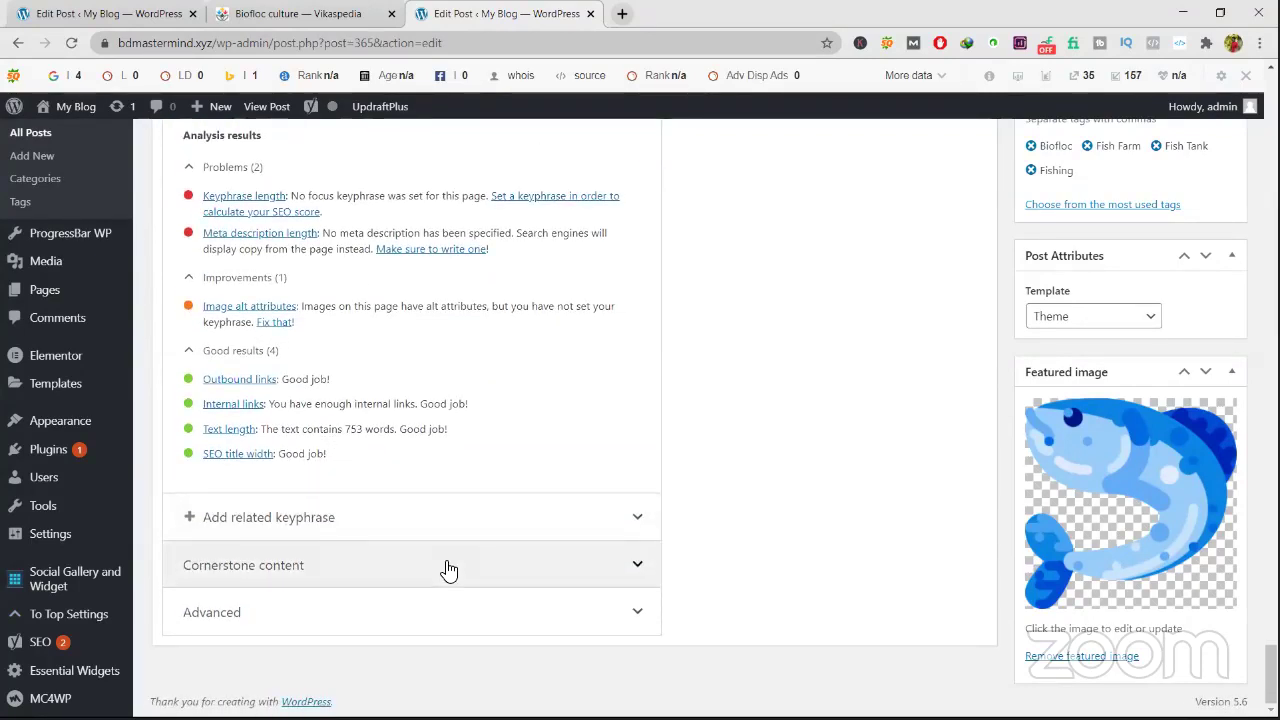
pyautogui.scroll(3, 293, 273)
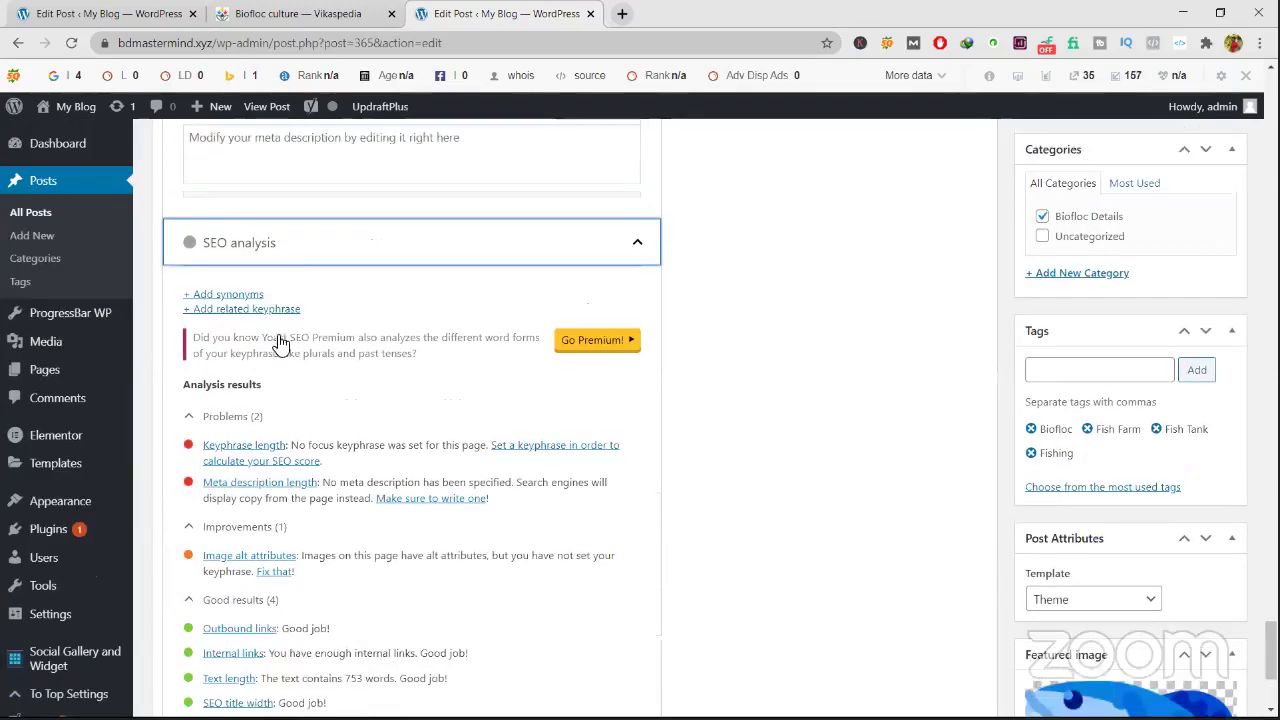
pyautogui.scroll(2, 285, 290)
pyautogui.scroll(8, 264, 356)
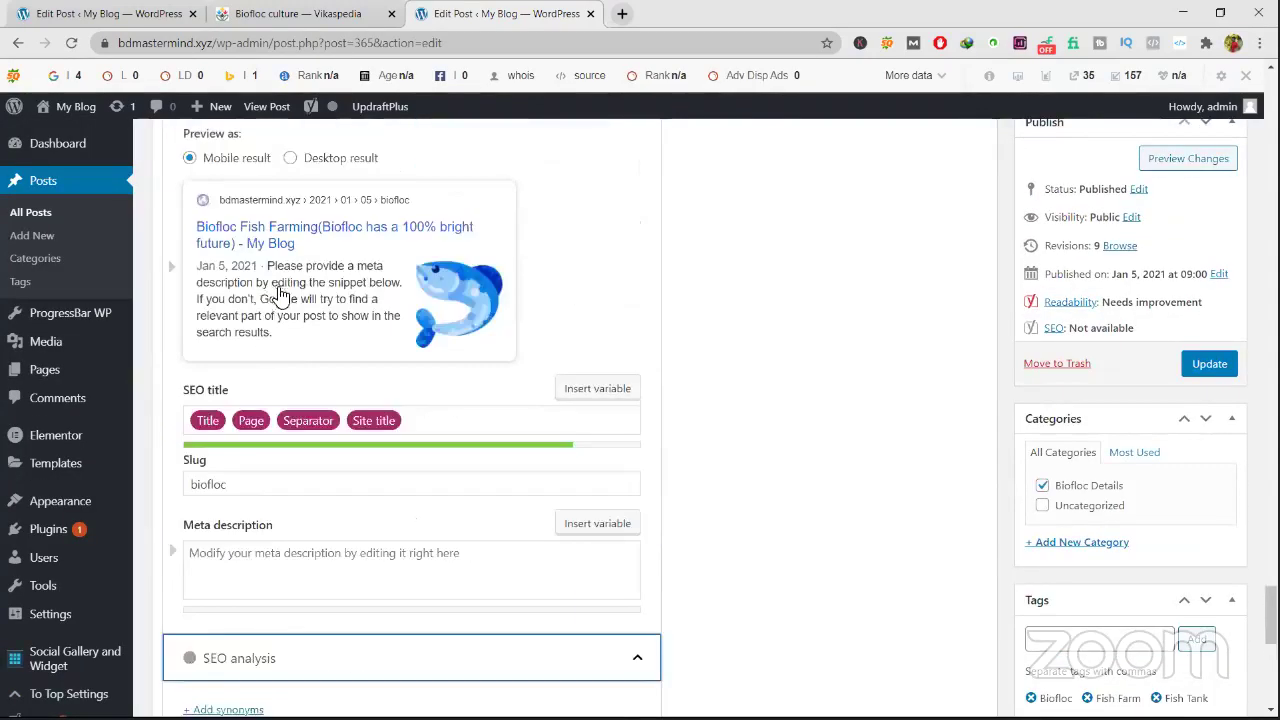
pyautogui.click(278, 262)
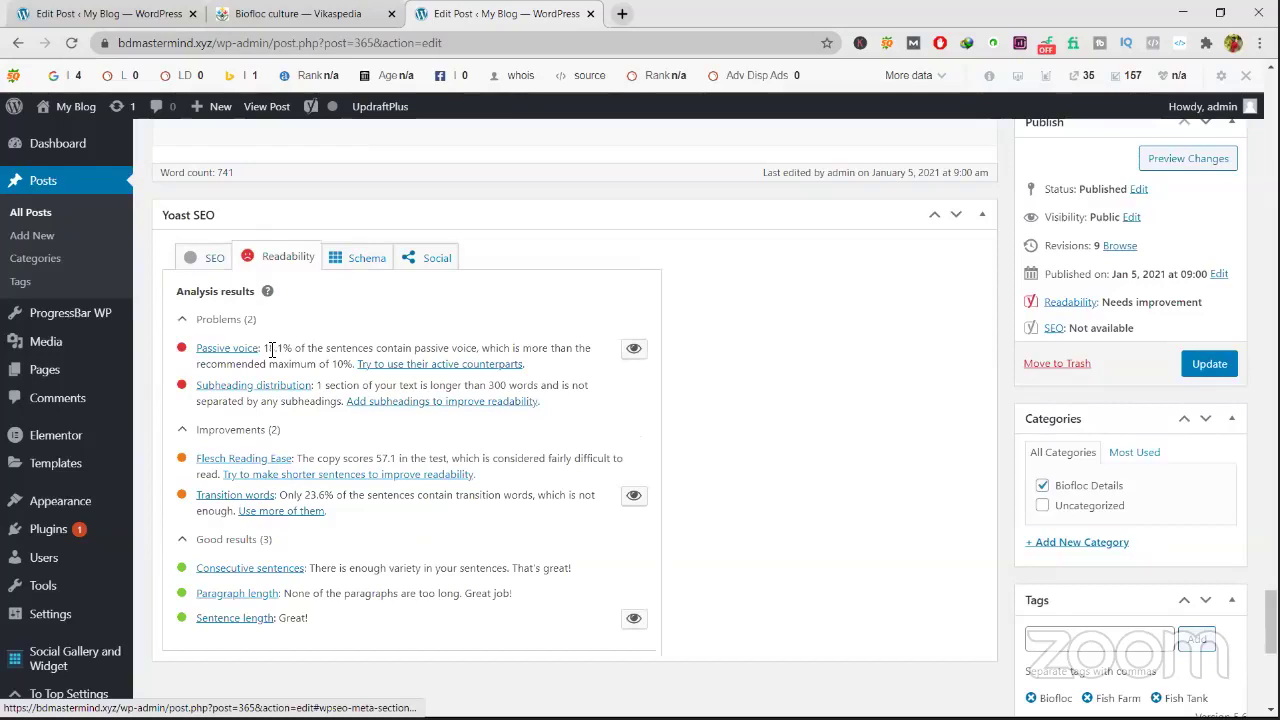
pyautogui.scroll(-1, 272, 350)
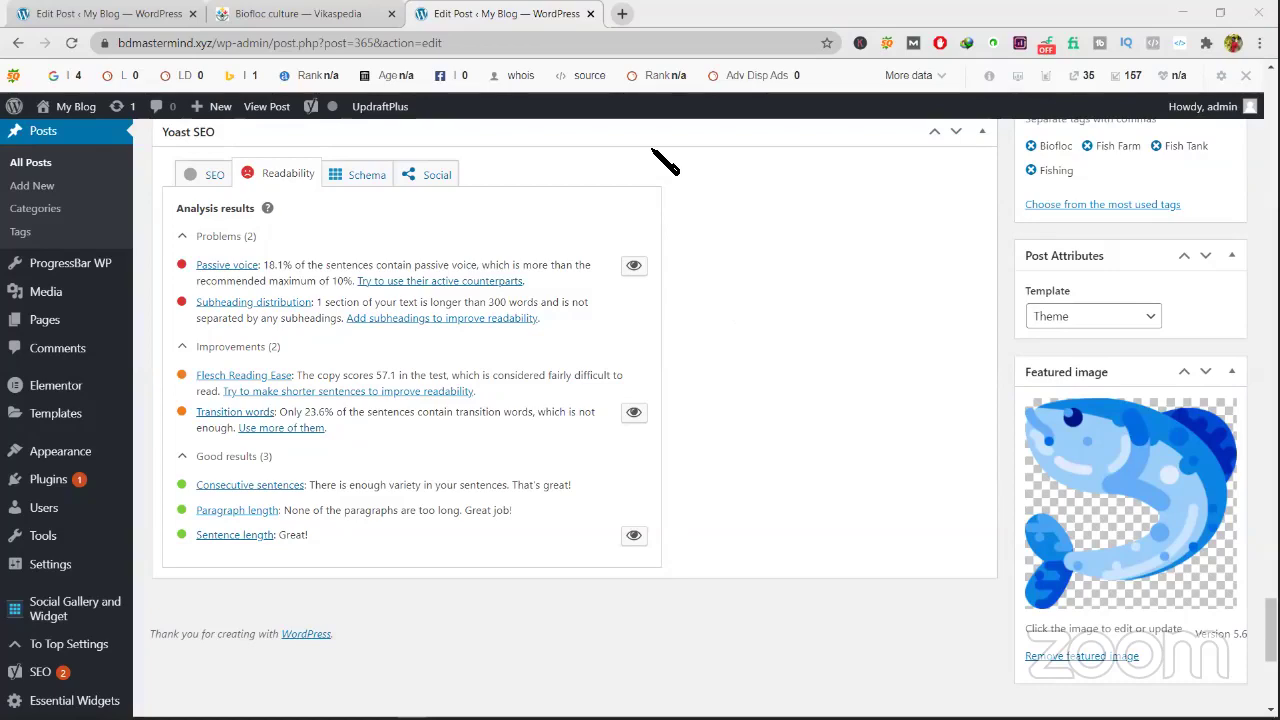
# Return the Yoast SEO box to its SEO analysis tab
pyautogui.scroll(3, 722, 265)
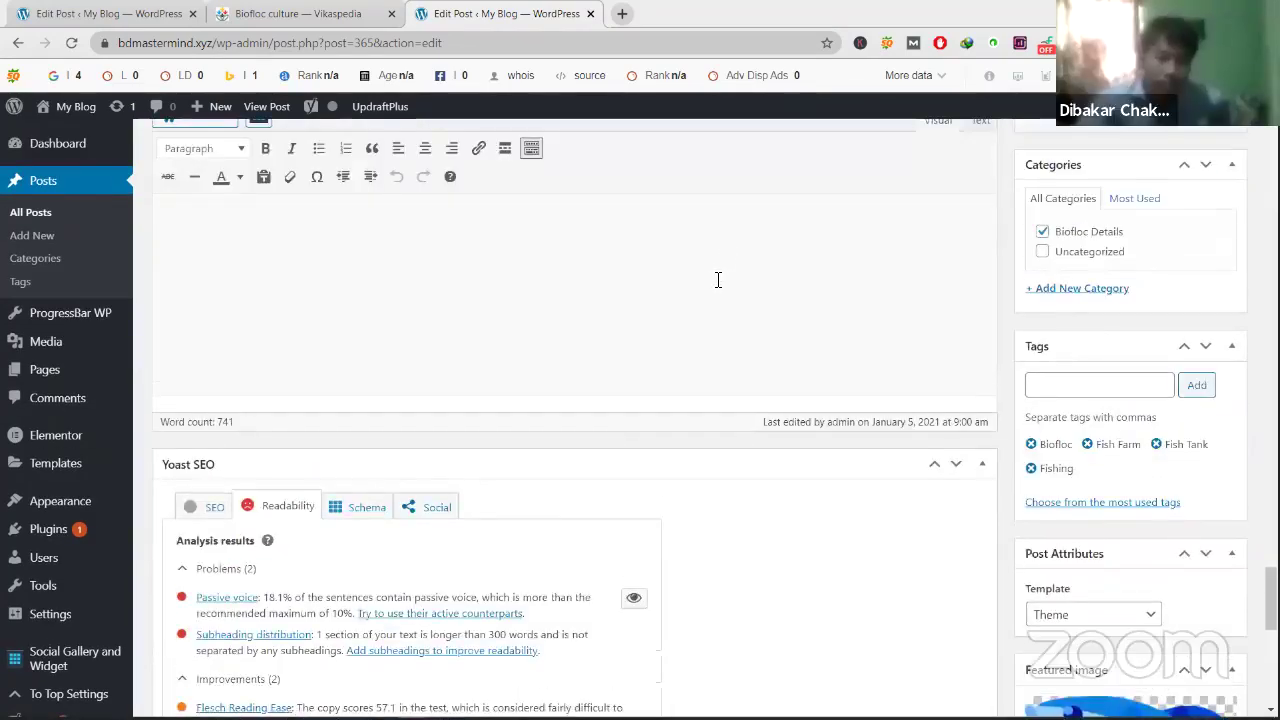
pyautogui.scroll(3, 716, 284)
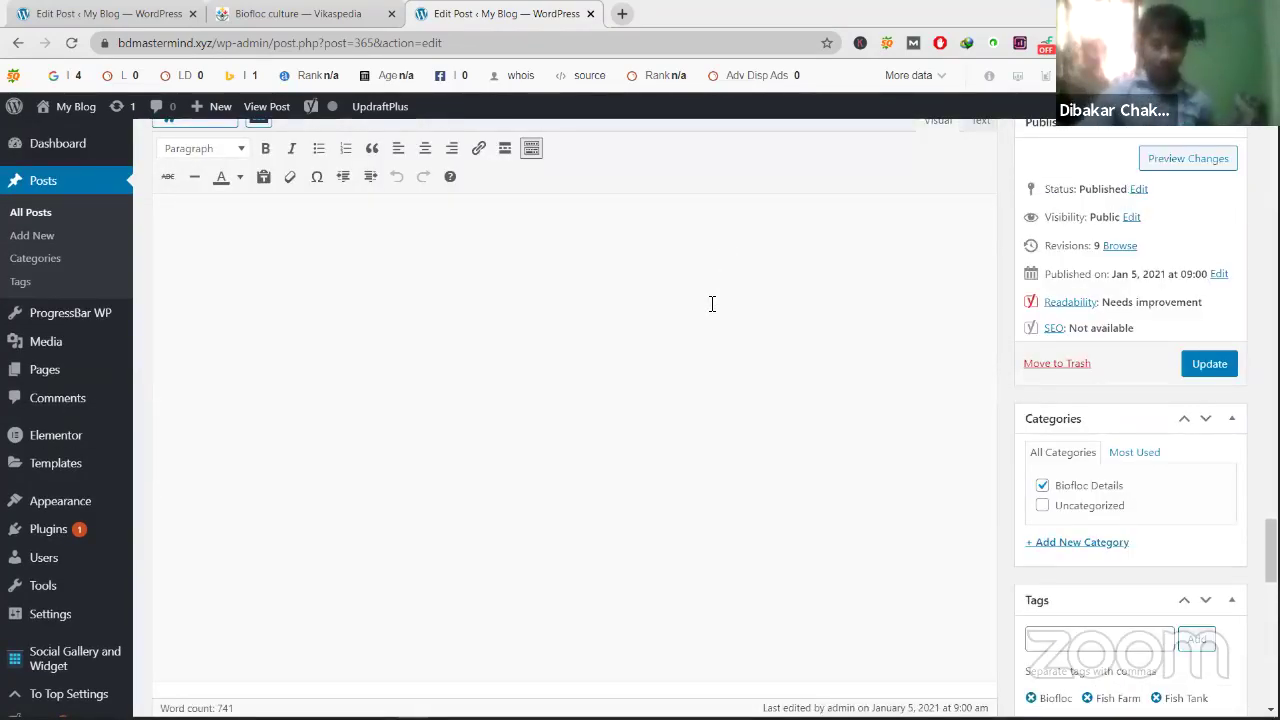
pyautogui.scroll(-5, 651, 349)
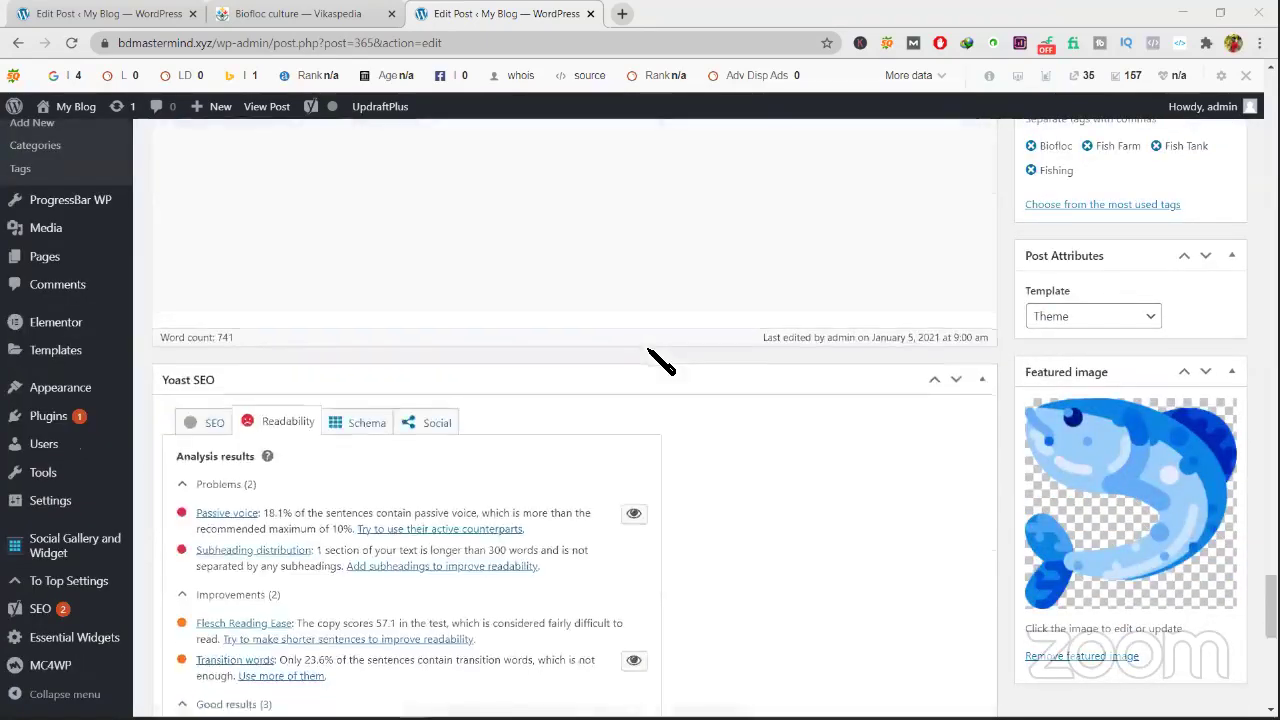
pyautogui.scroll(-3, 660, 362)
pyautogui.scroll(2, 663, 360)
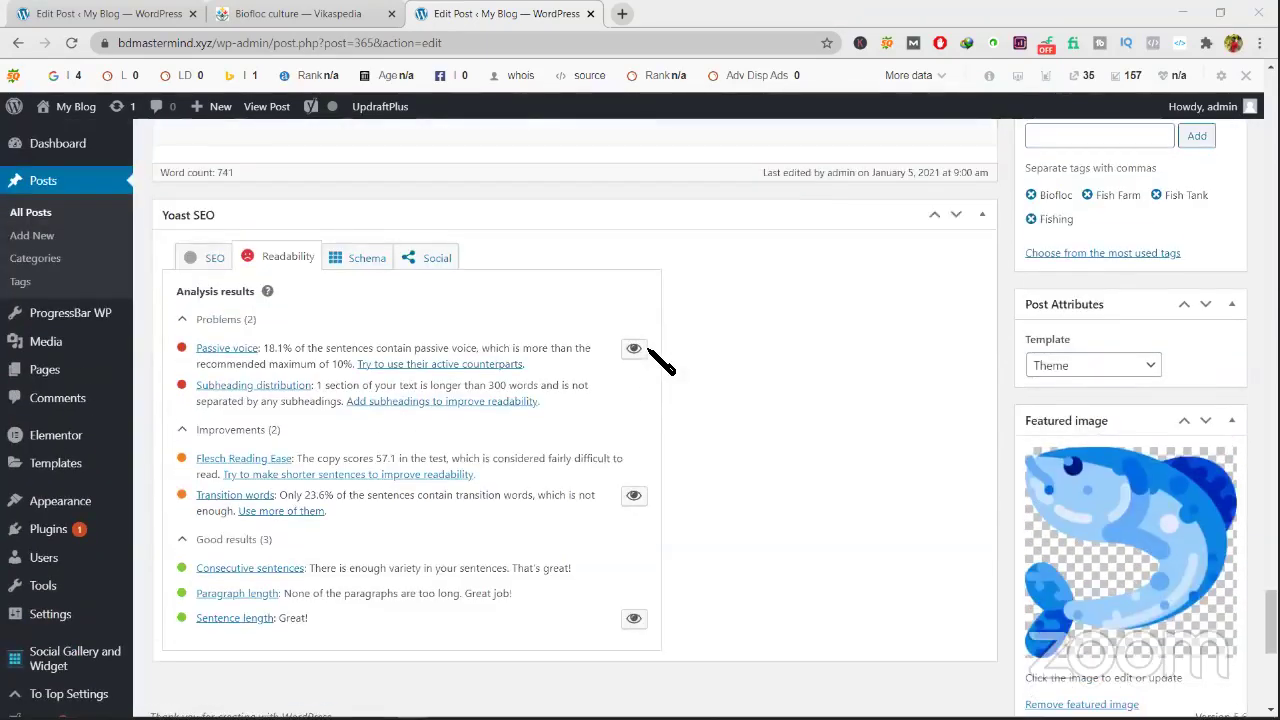
pyautogui.click(187, 263)
# Review the SEO results flagging a missing focus keyphrase and meta description
pyautogui.scroll(-1, 562, 360)
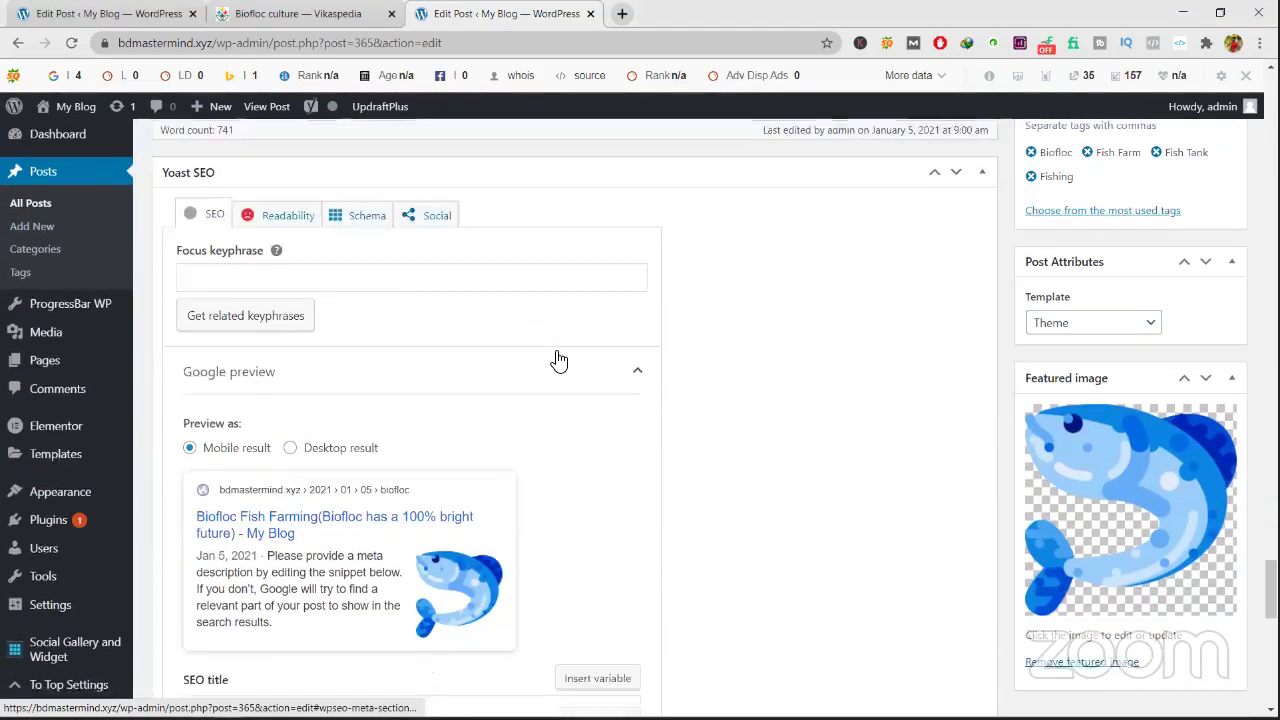
pyautogui.scroll(-1, 559, 360)
pyautogui.scroll(-4, 559, 356)
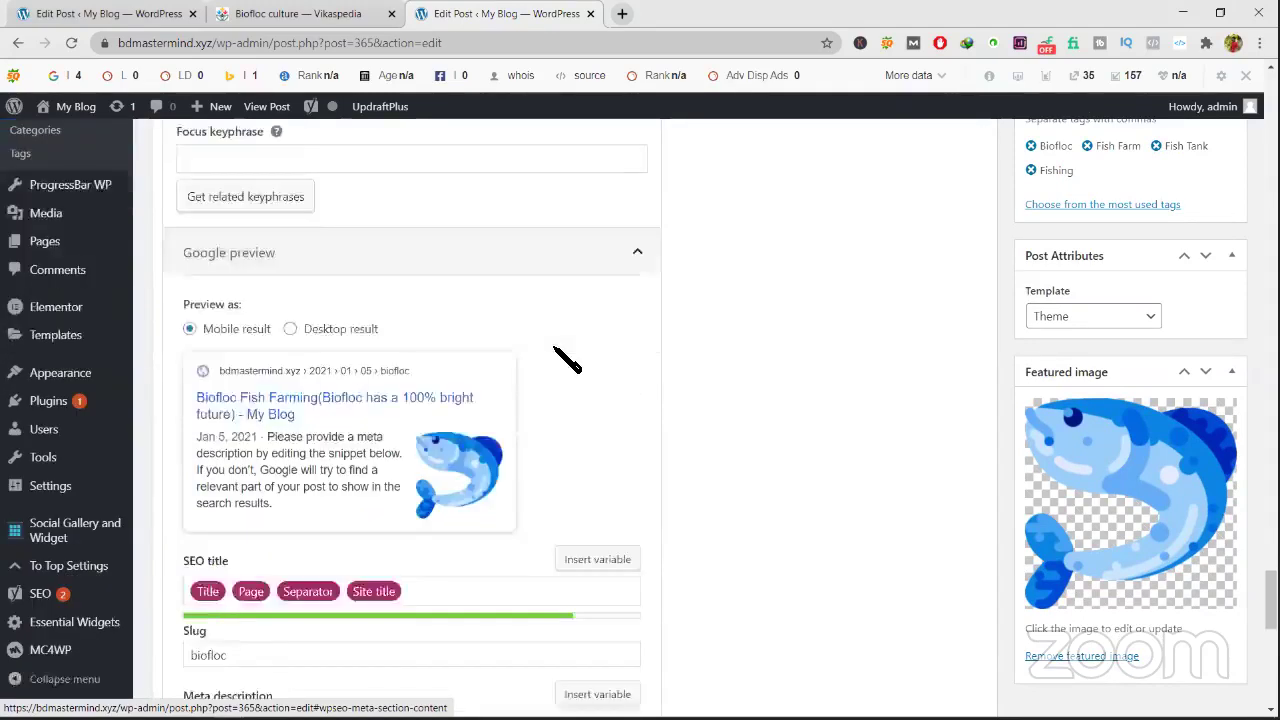
pyautogui.scroll(-3, 559, 356)
pyautogui.scroll(-6, 559, 356)
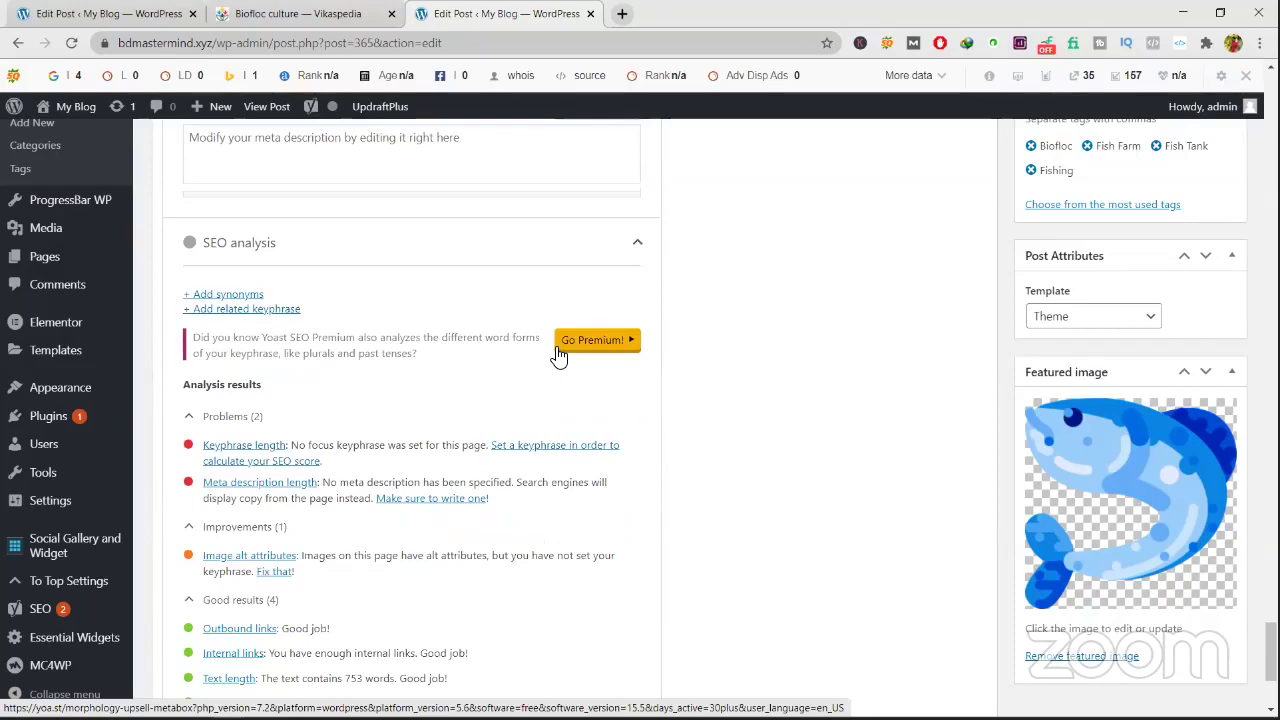
pyautogui.scroll(-5, 560, 357)
pyautogui.scroll(3, 568, 357)
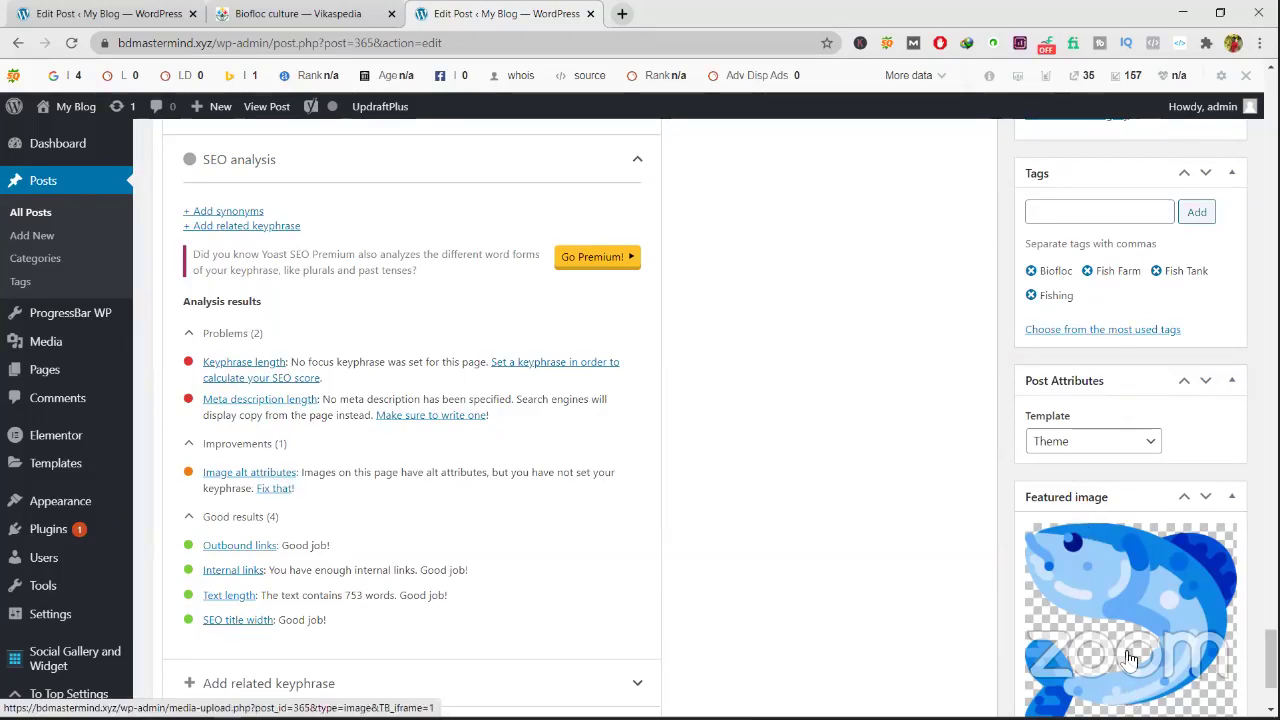
pyautogui.scroll(2, 680, 512)
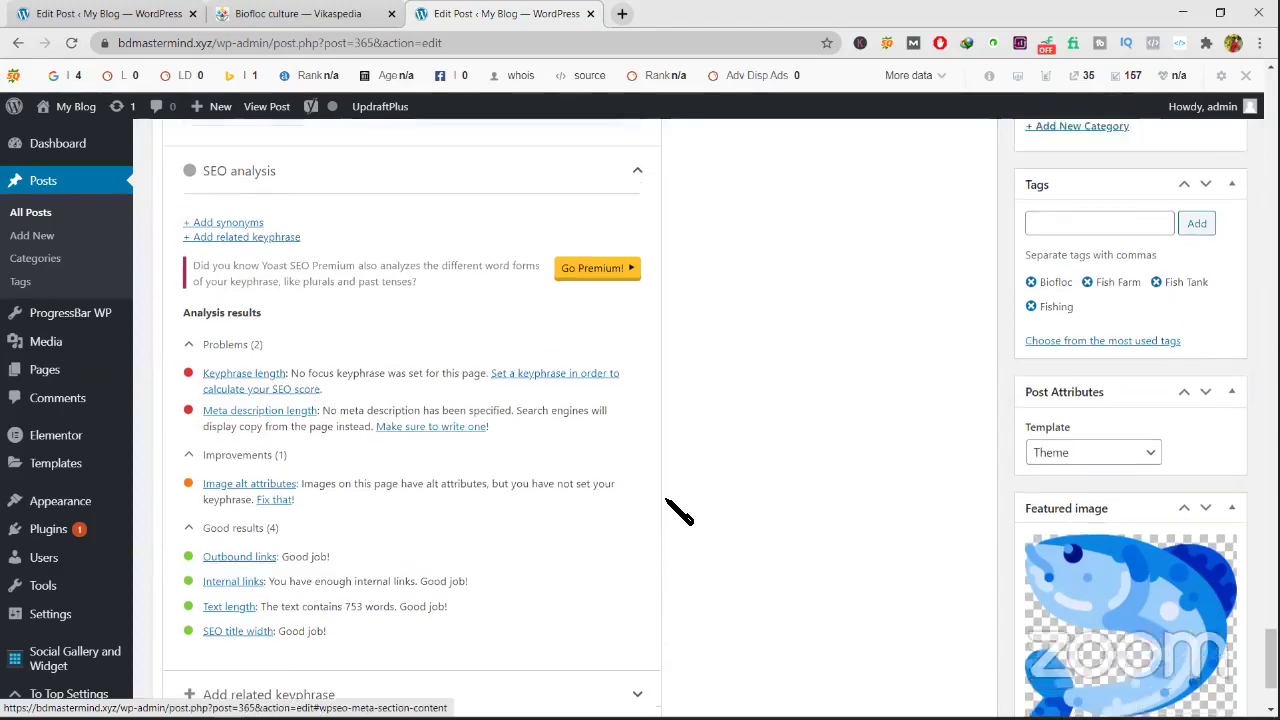
pyautogui.scroll(6, 674, 509)
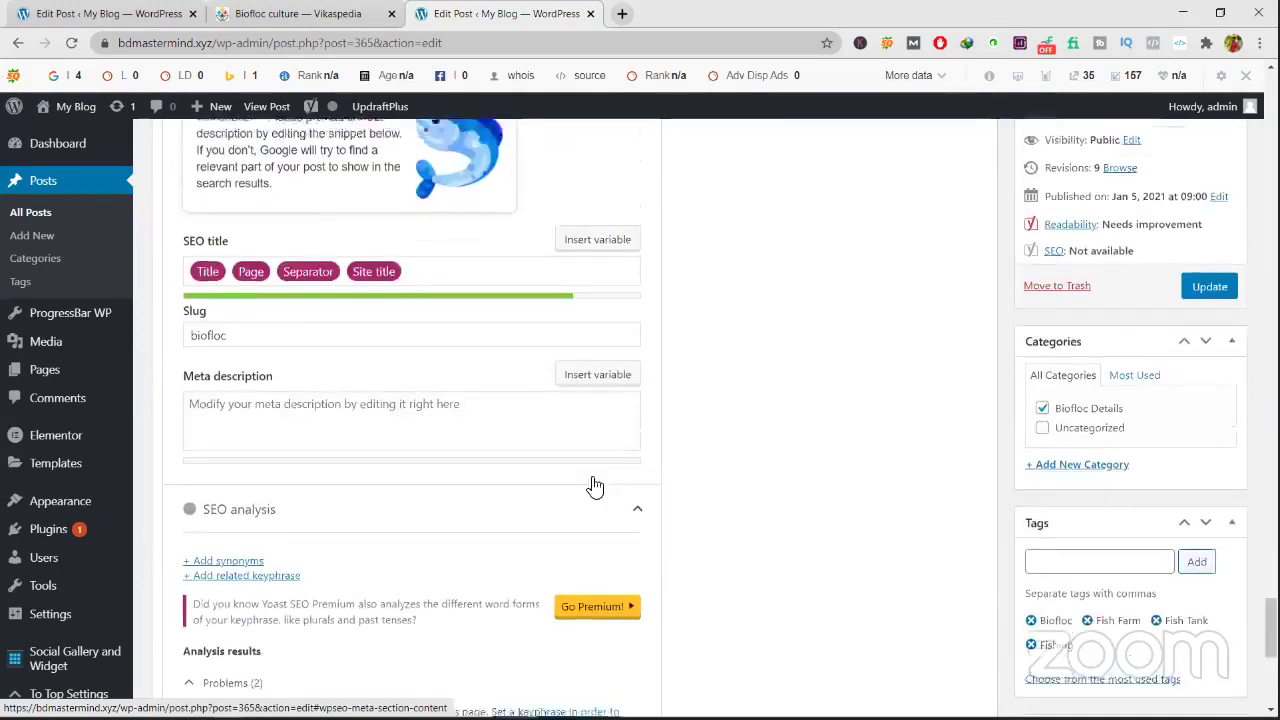
# Open the Image details for the fish tank image under 'Fish Tank Made:'
pyautogui.scroll(10, 691, 506)
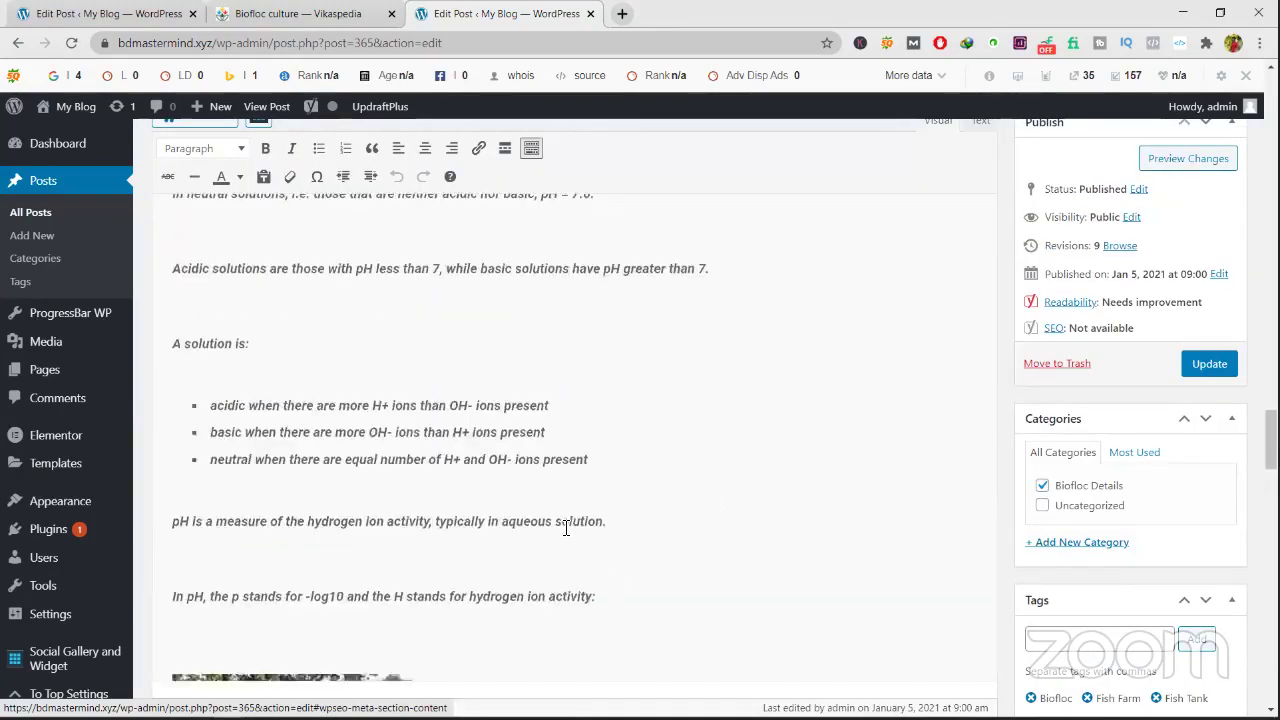
pyautogui.scroll(10, 570, 525)
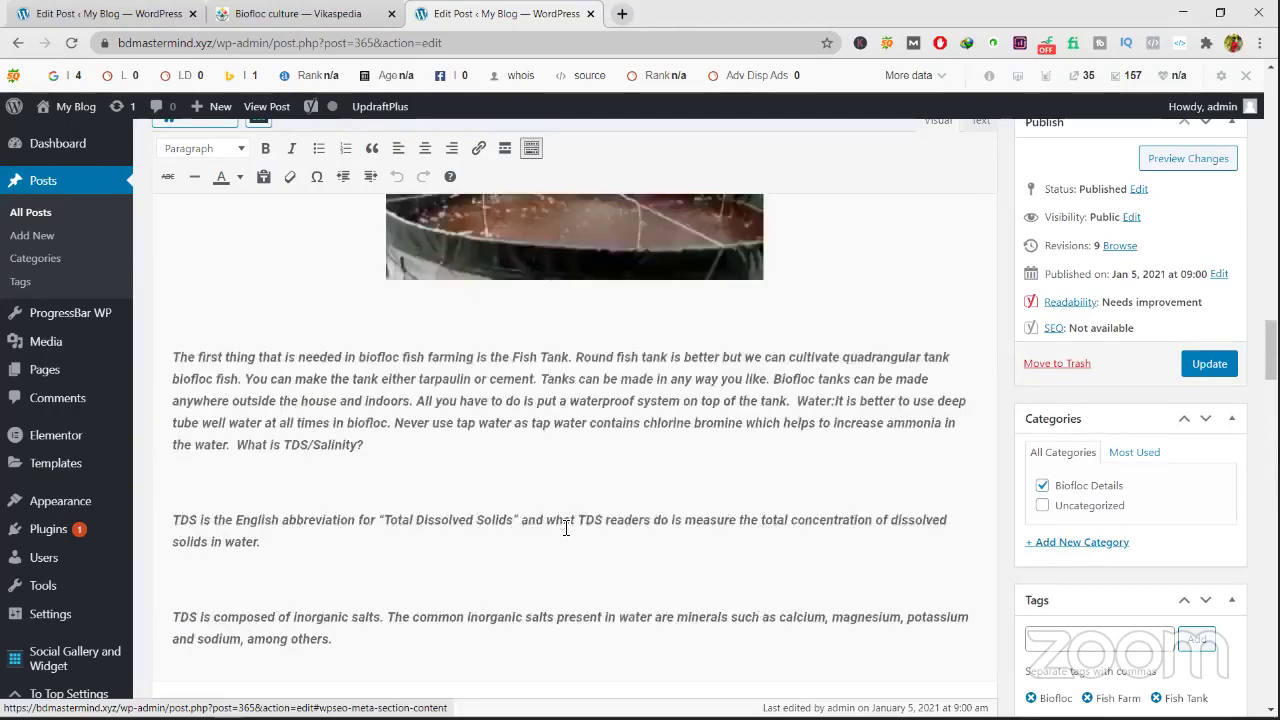
pyautogui.scroll(1, 598, 512)
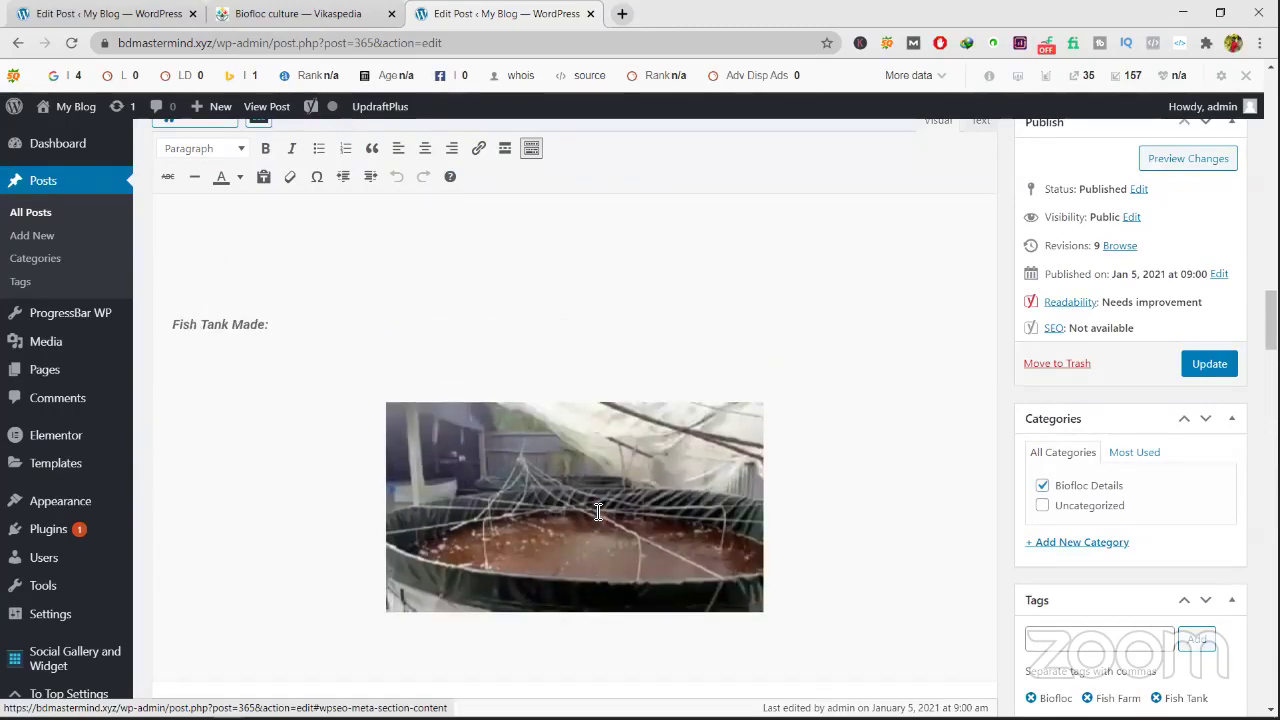
pyautogui.rightClick(598, 512)
pyautogui.click(594, 445)
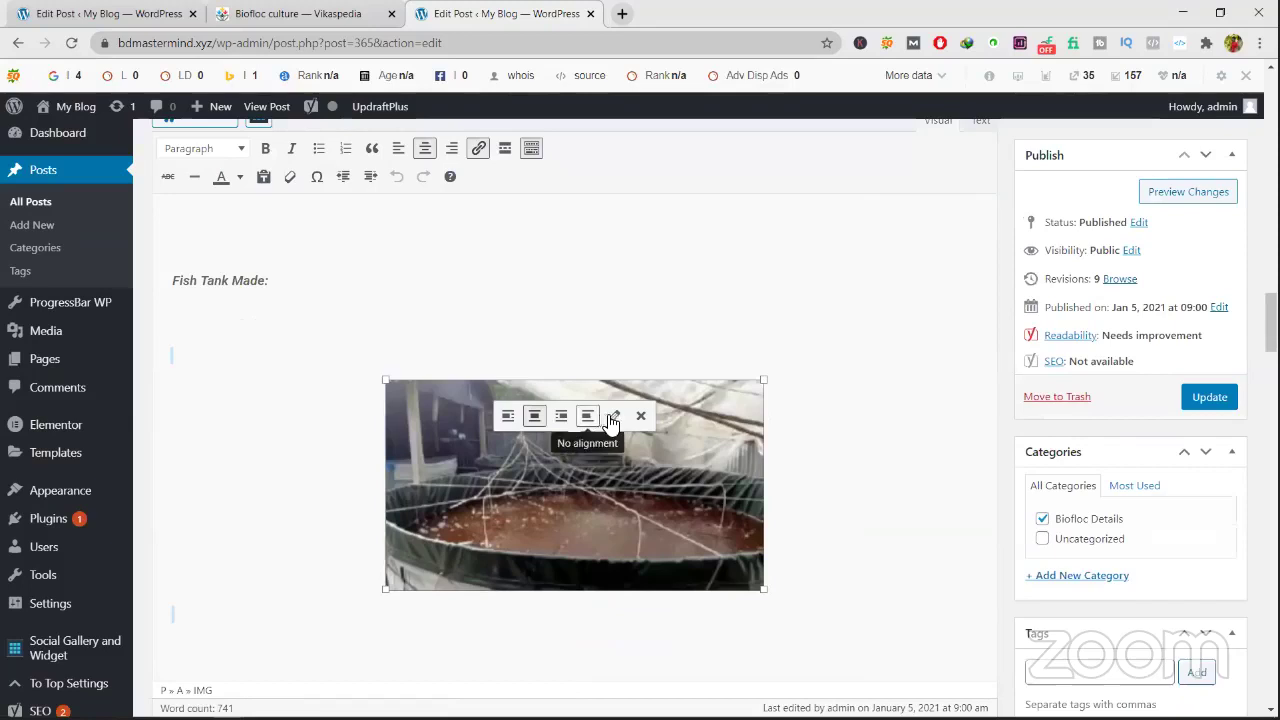
pyautogui.click(613, 418)
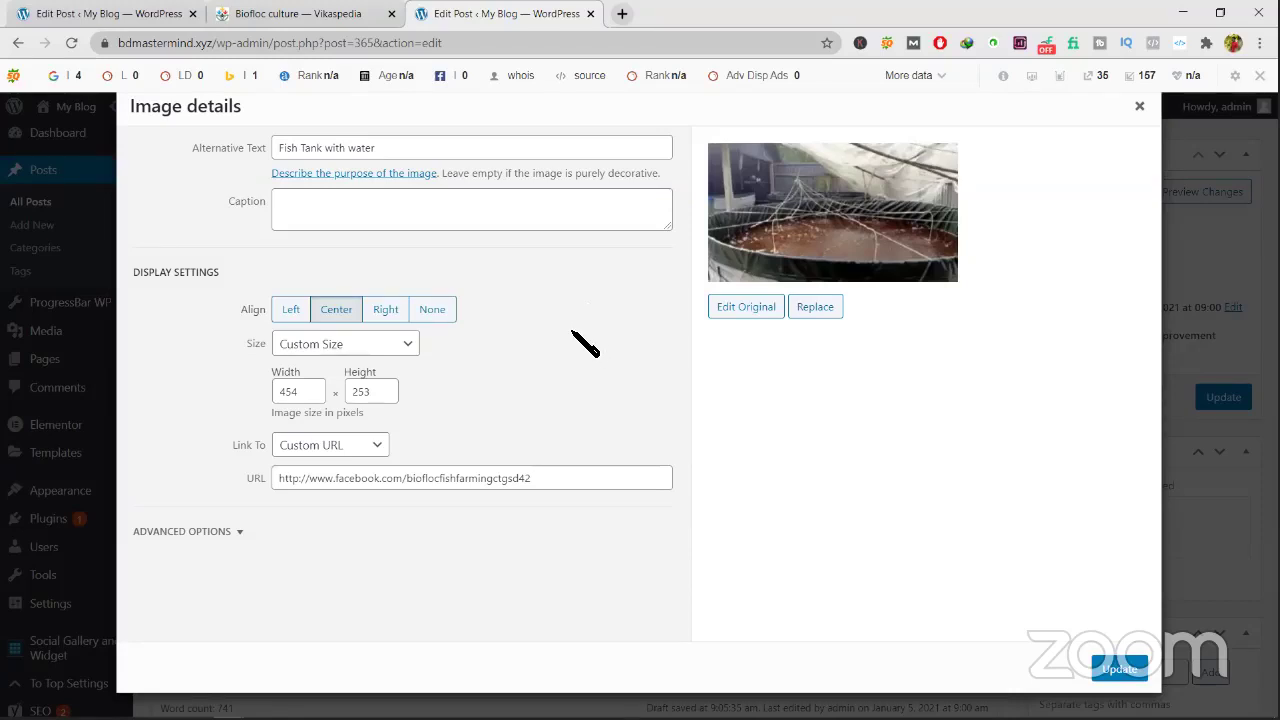
# Correct the image's alternative text so it reads 'Fish Tank with water'
pyautogui.click(538, 155)
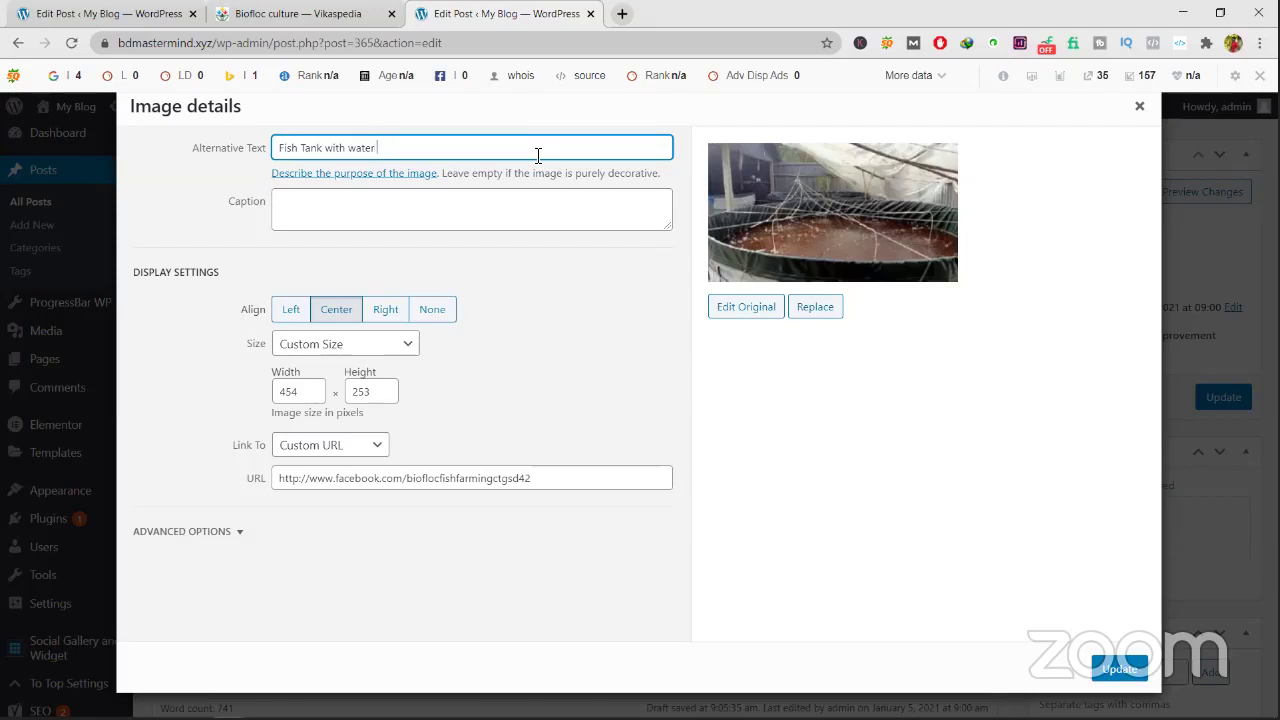
pyautogui.write('and')
pyautogui.press('BackSpace')
pyautogui.press('BackSpace')
pyautogui.press('BackSpace')
pyautogui.press('BackSpace')
# Caption the fish tank image 'Biofloc Fish Tank' and update the image details
pyautogui.click(458, 220)
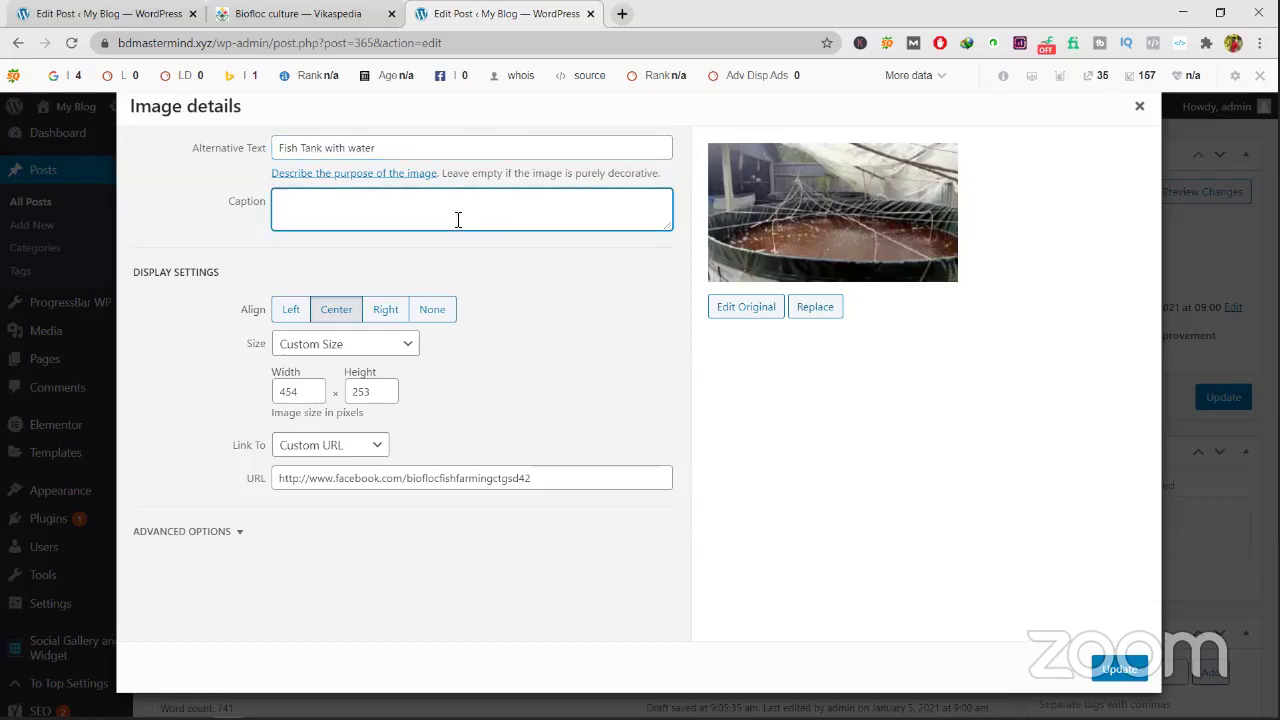
pyautogui.write('Biofloc Fish Tank')
pyautogui.click(535, 287)
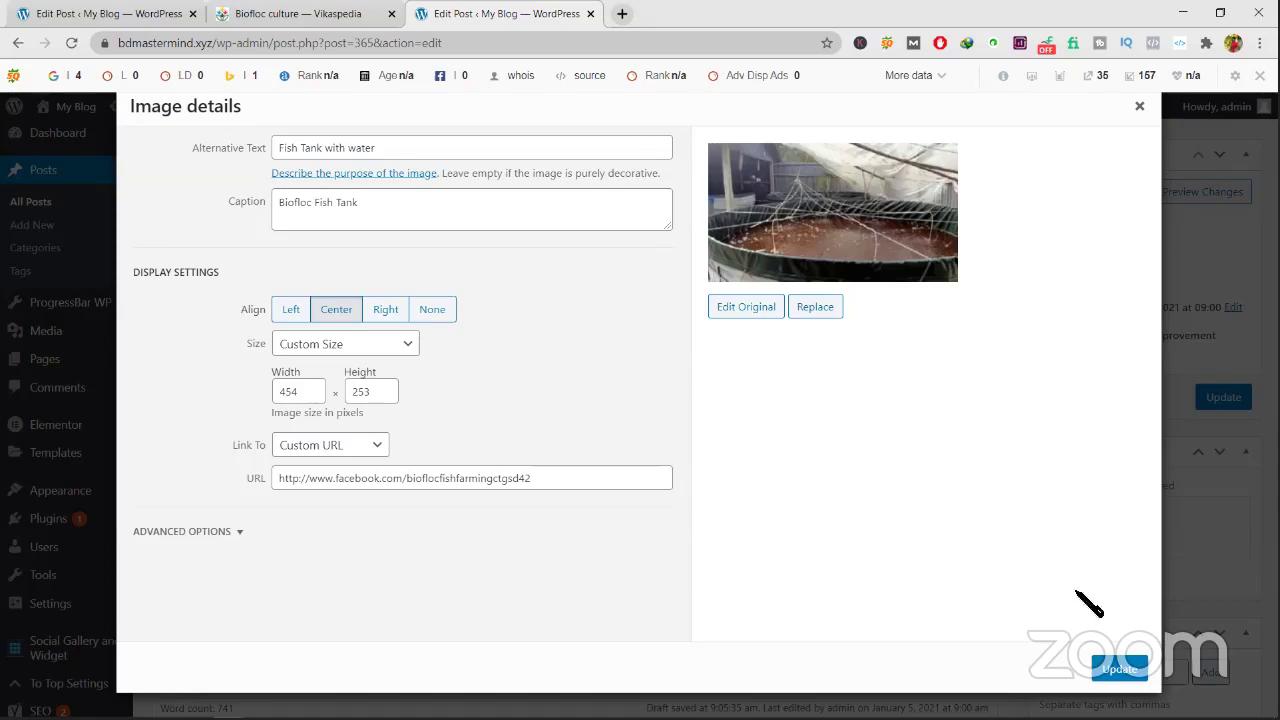
pyautogui.click(1120, 668)
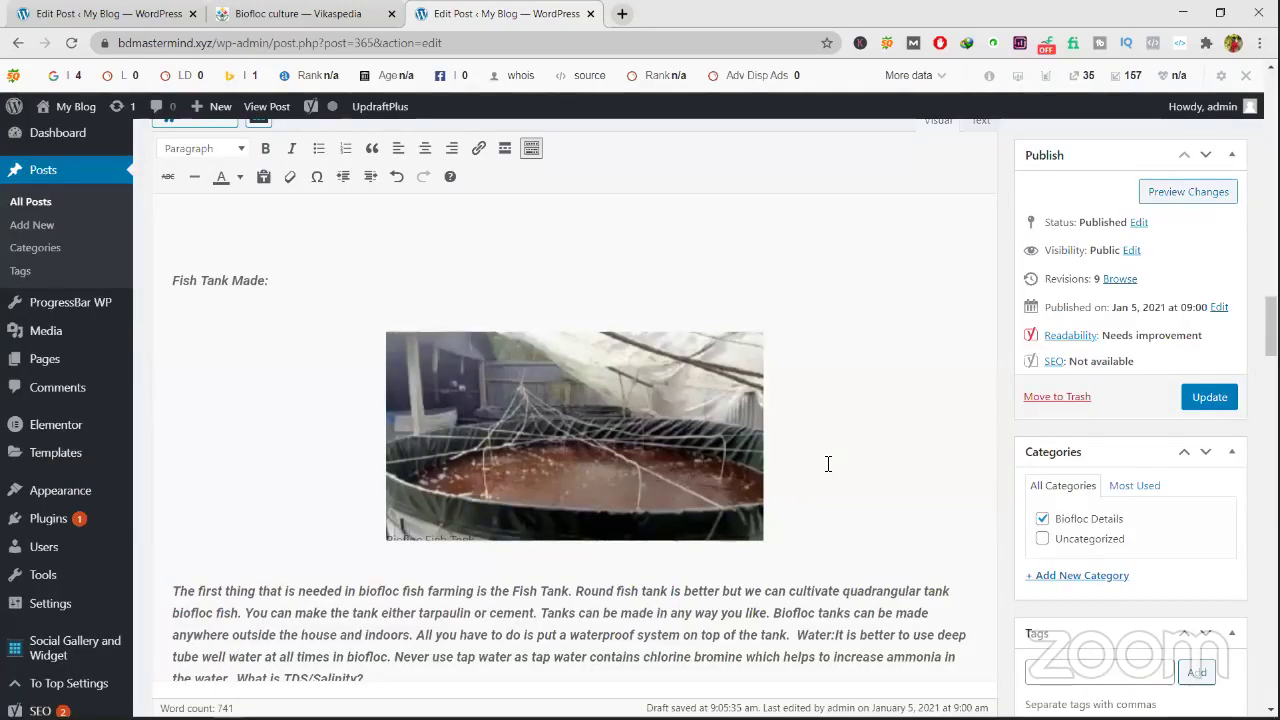
# Give the blue tarpaulin tank image the caption 'Biofloc Fish Tank' and update it
pyautogui.scroll(-15, 828, 463)
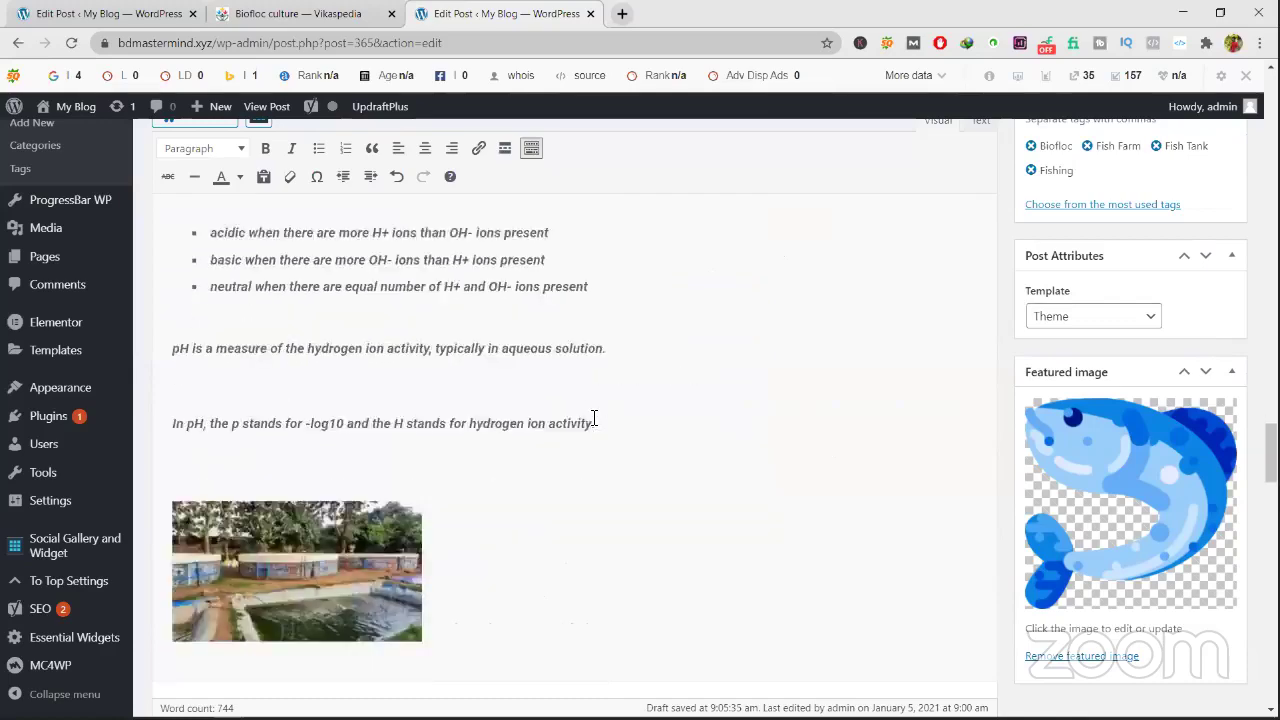
pyautogui.scroll(-15, 593, 420)
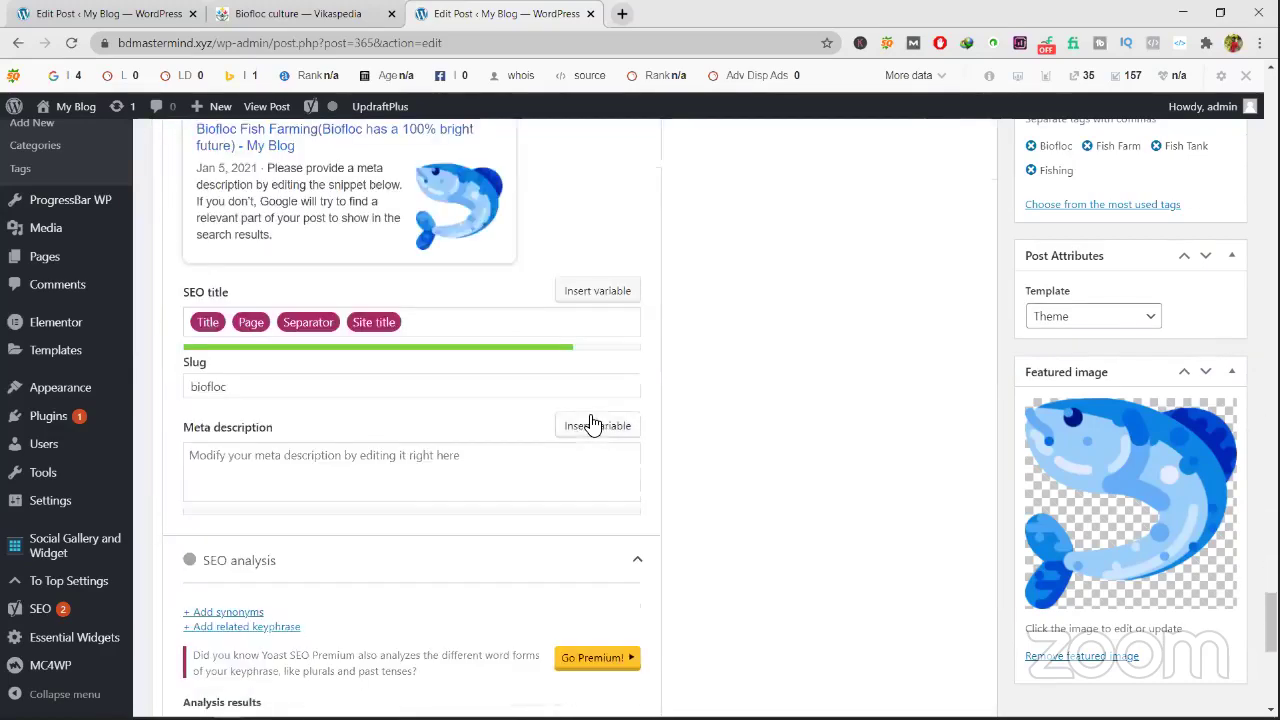
pyautogui.scroll(15, 588, 405)
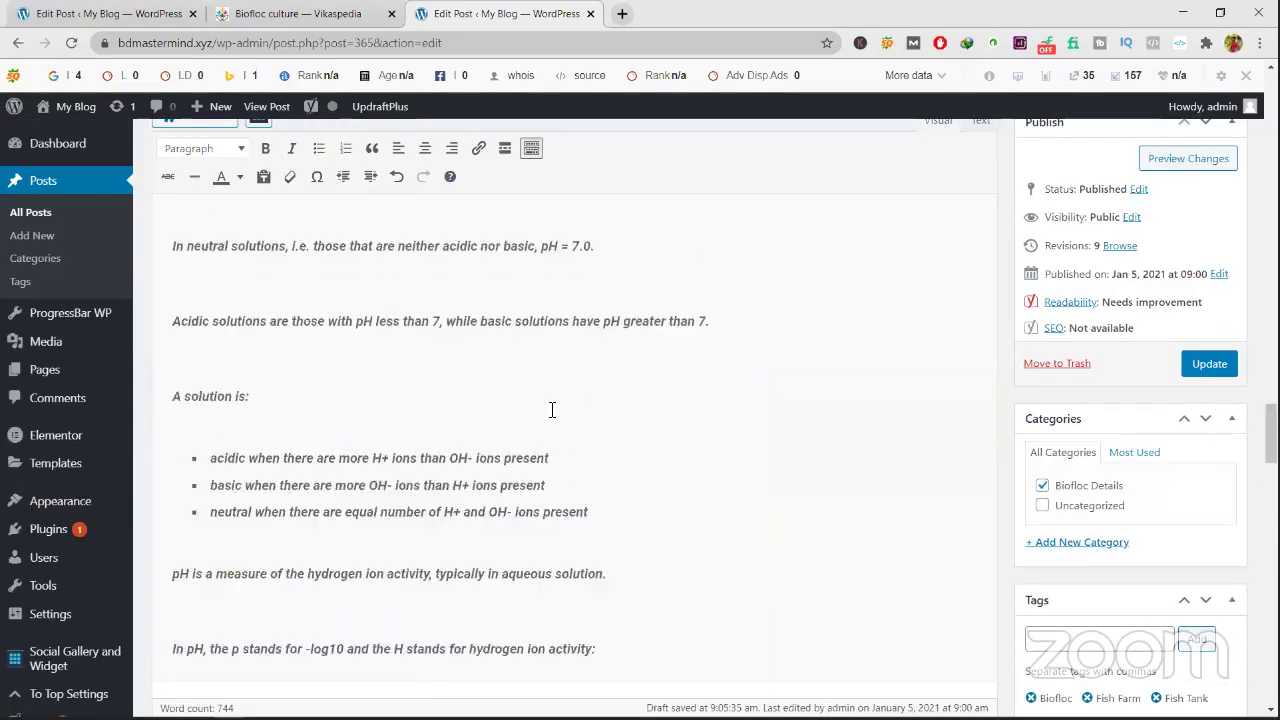
pyautogui.scroll(15, 551, 409)
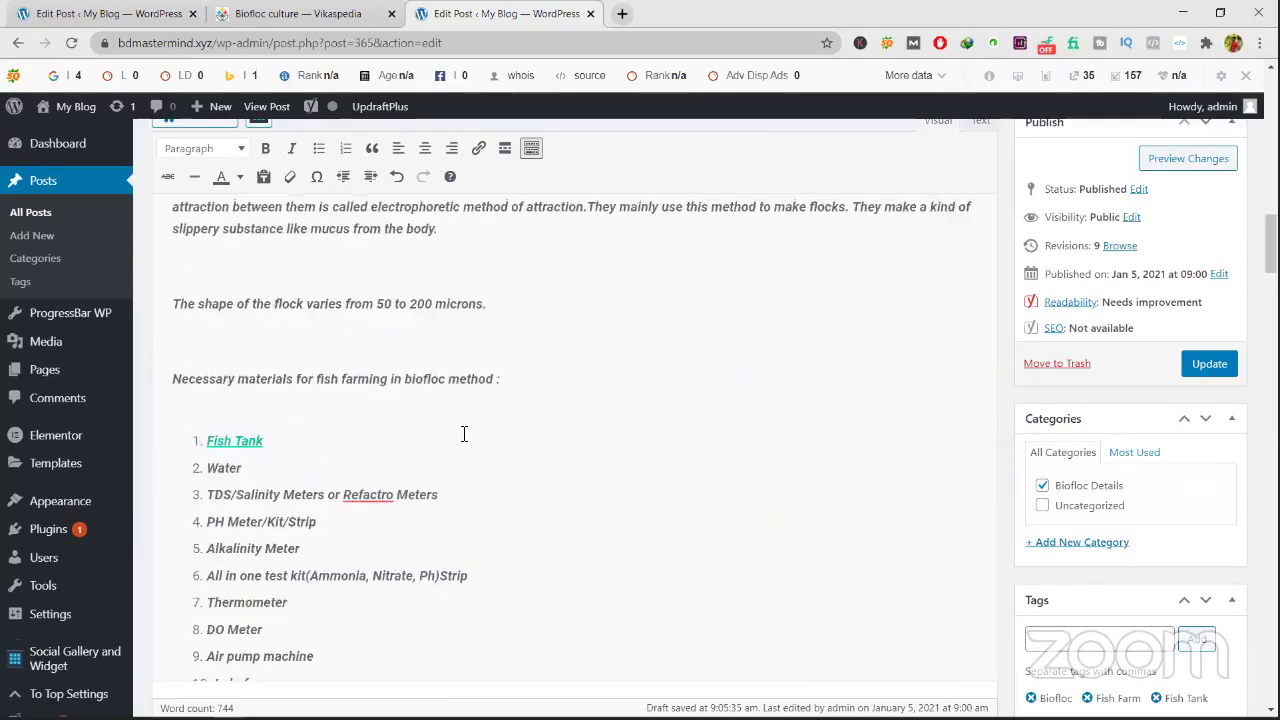
pyautogui.scroll(10, 464, 434)
pyautogui.click(598, 390)
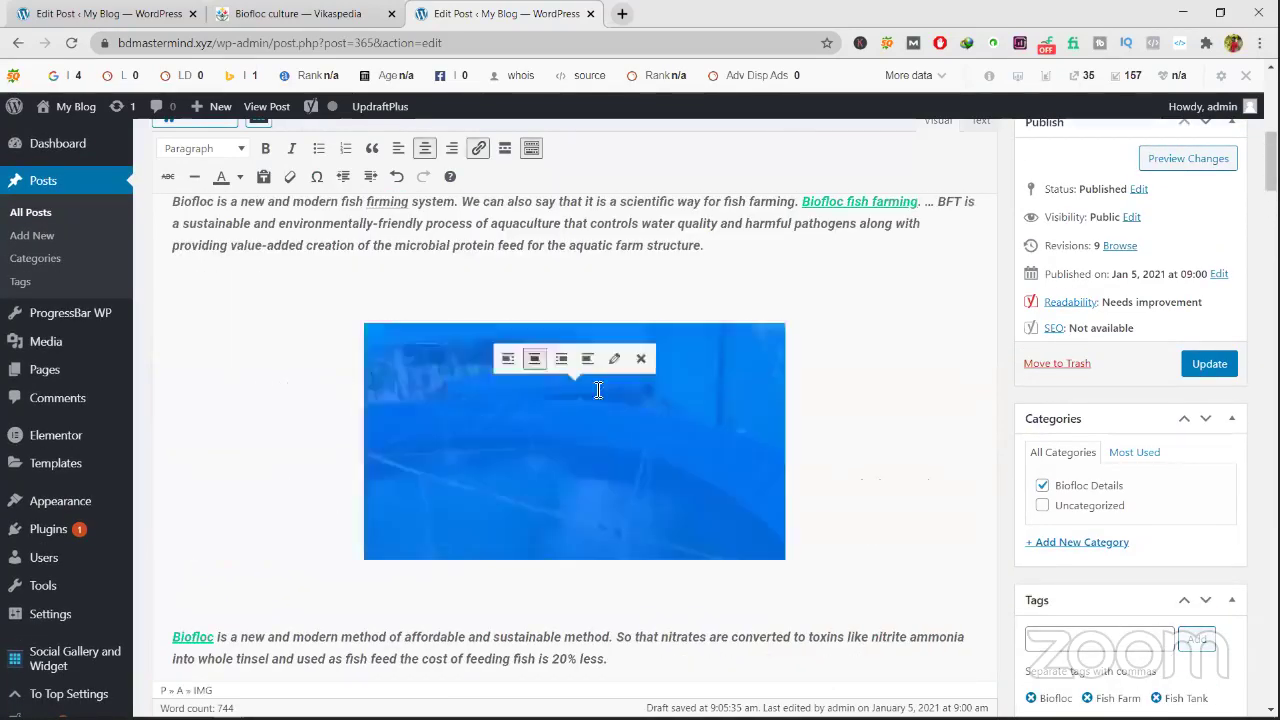
pyautogui.click(614, 358)
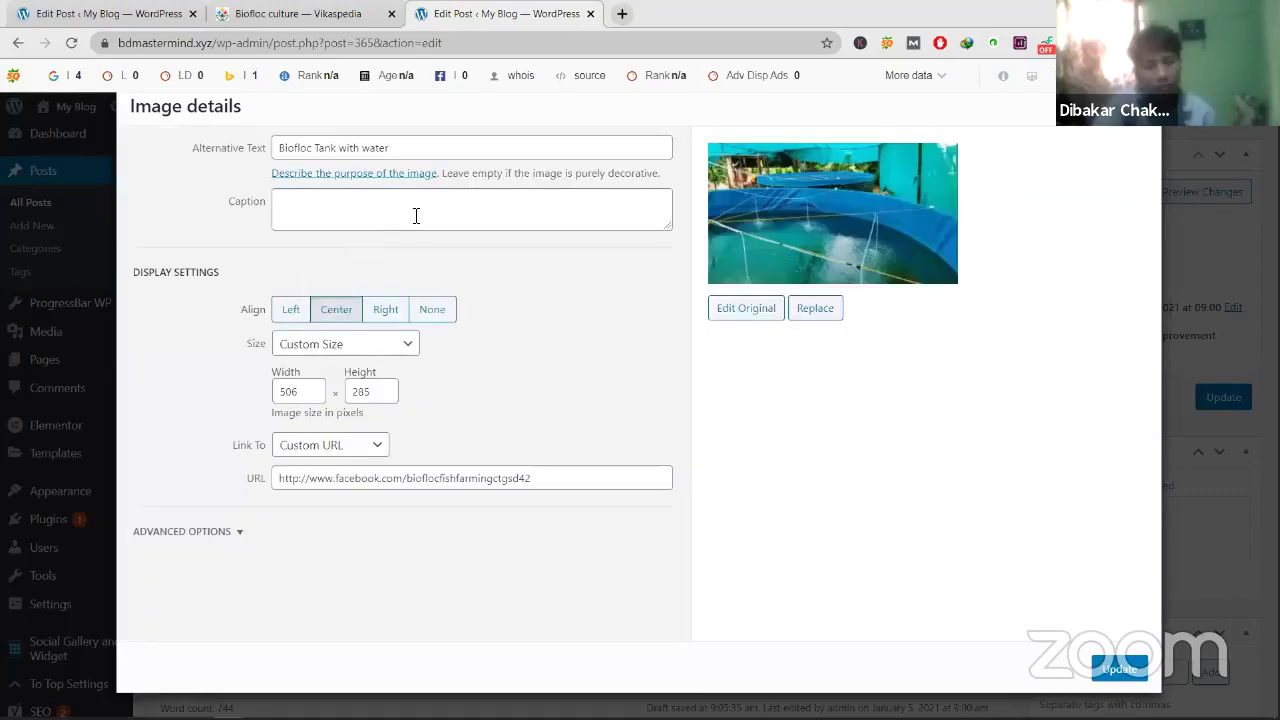
pyautogui.click(416, 215)
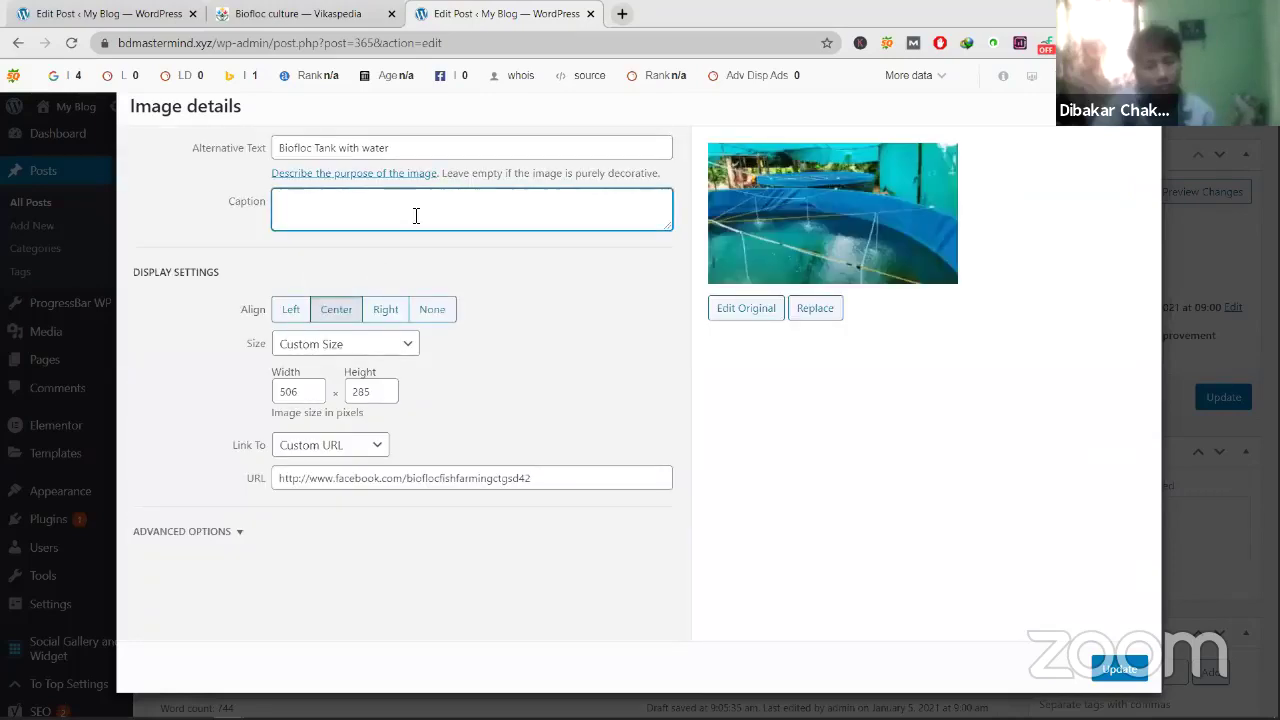
pyautogui.write('B')
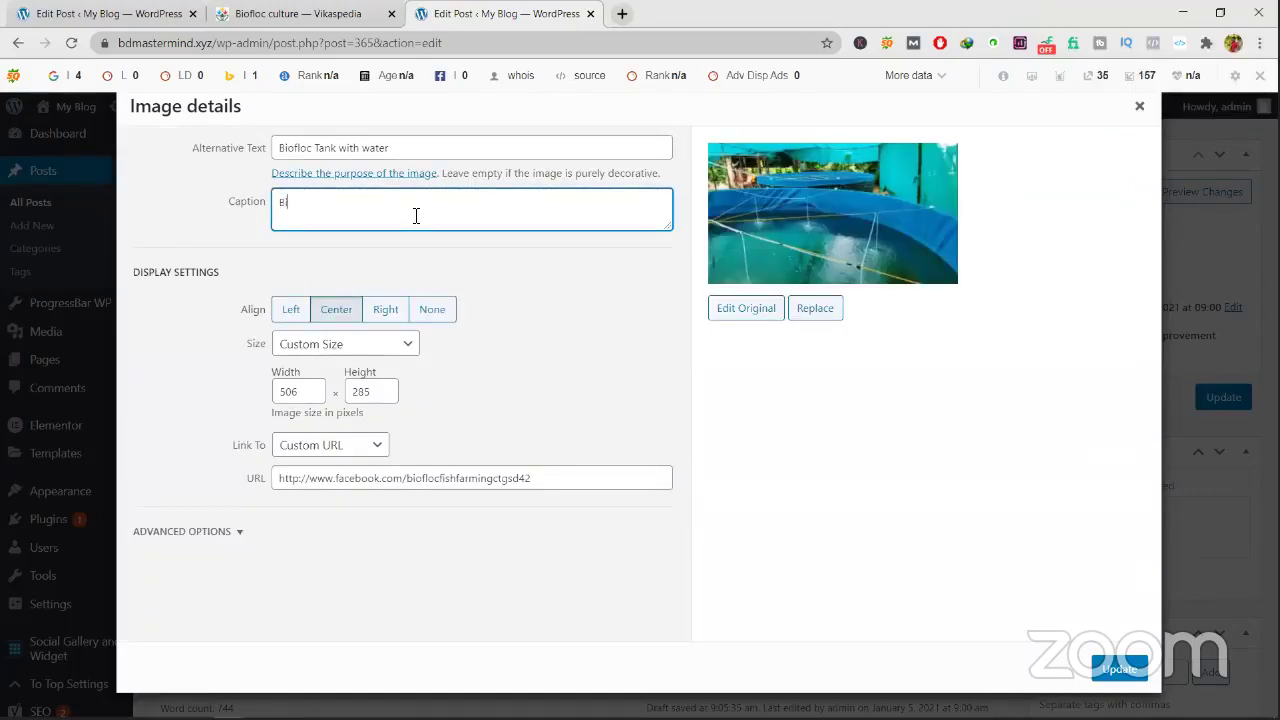
pyautogui.write('iofloc Fish TAnk')
pyautogui.click(1097, 667)
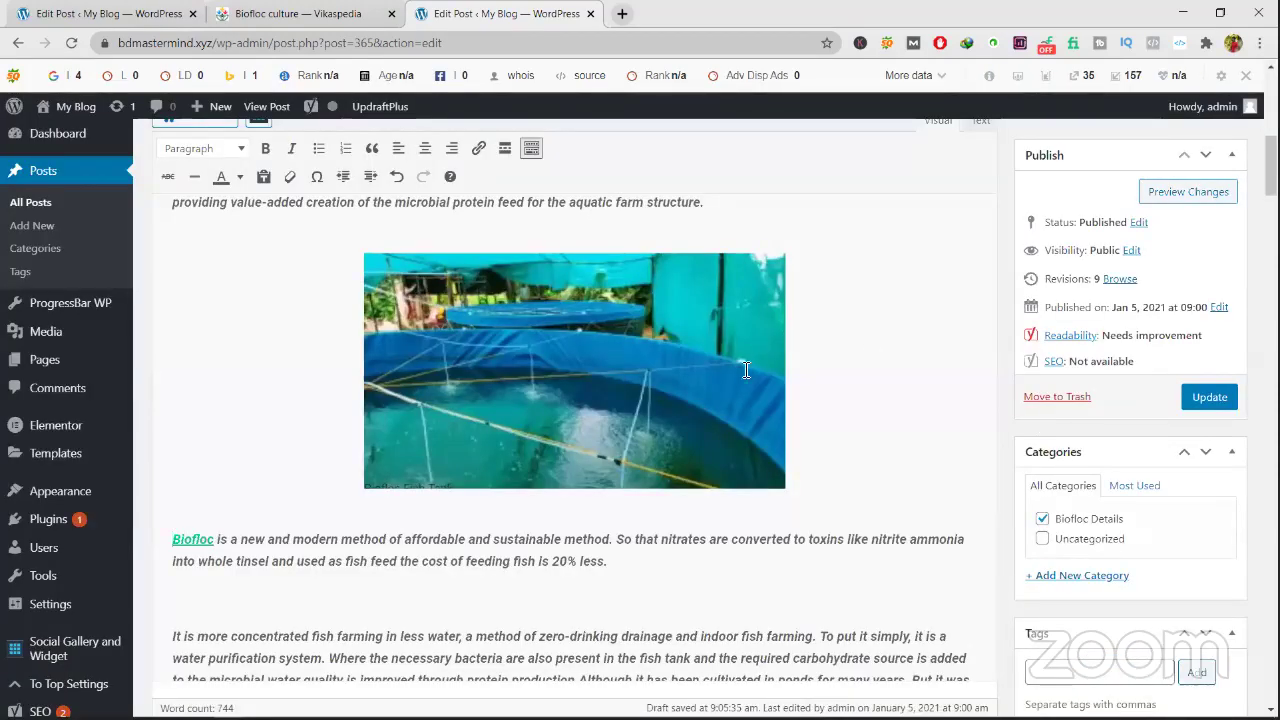
# Set the pond image's alt text to 'Biofloc Fish Tank with green water' and caption 'Biofloc Fish Tank'
pyautogui.scroll(-20, 746, 370)
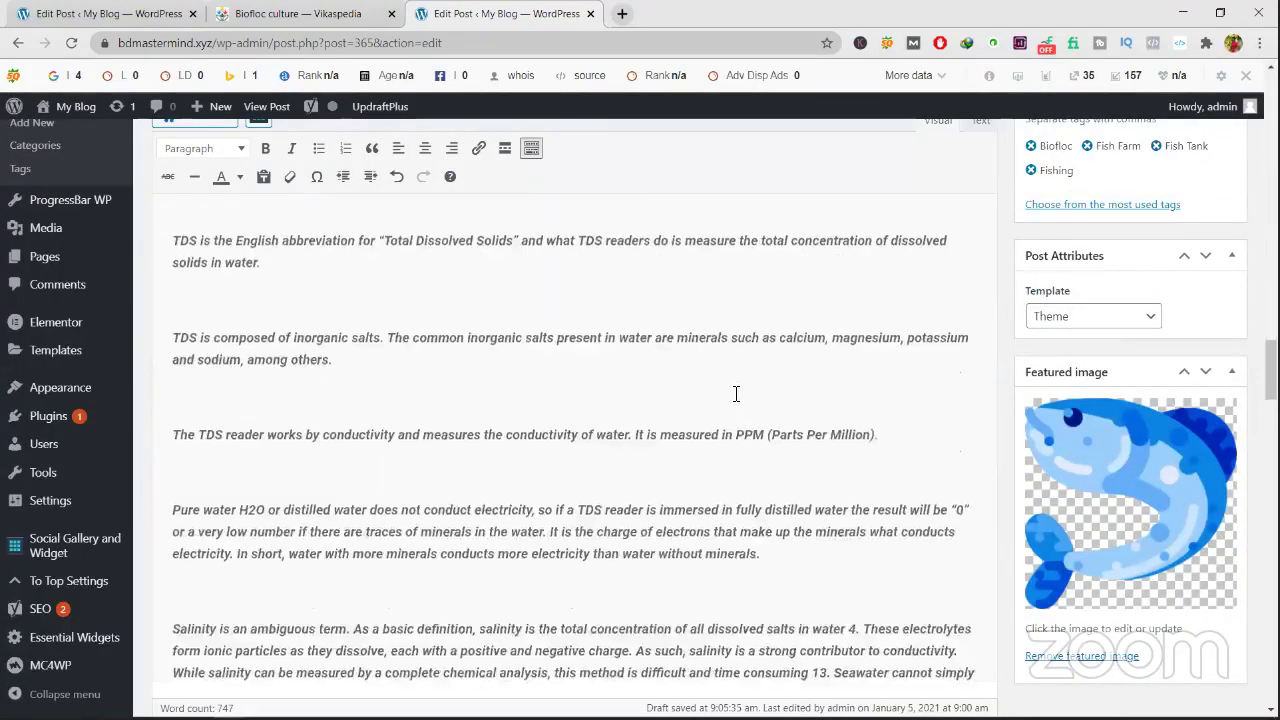
pyautogui.scroll(-10, 730, 398)
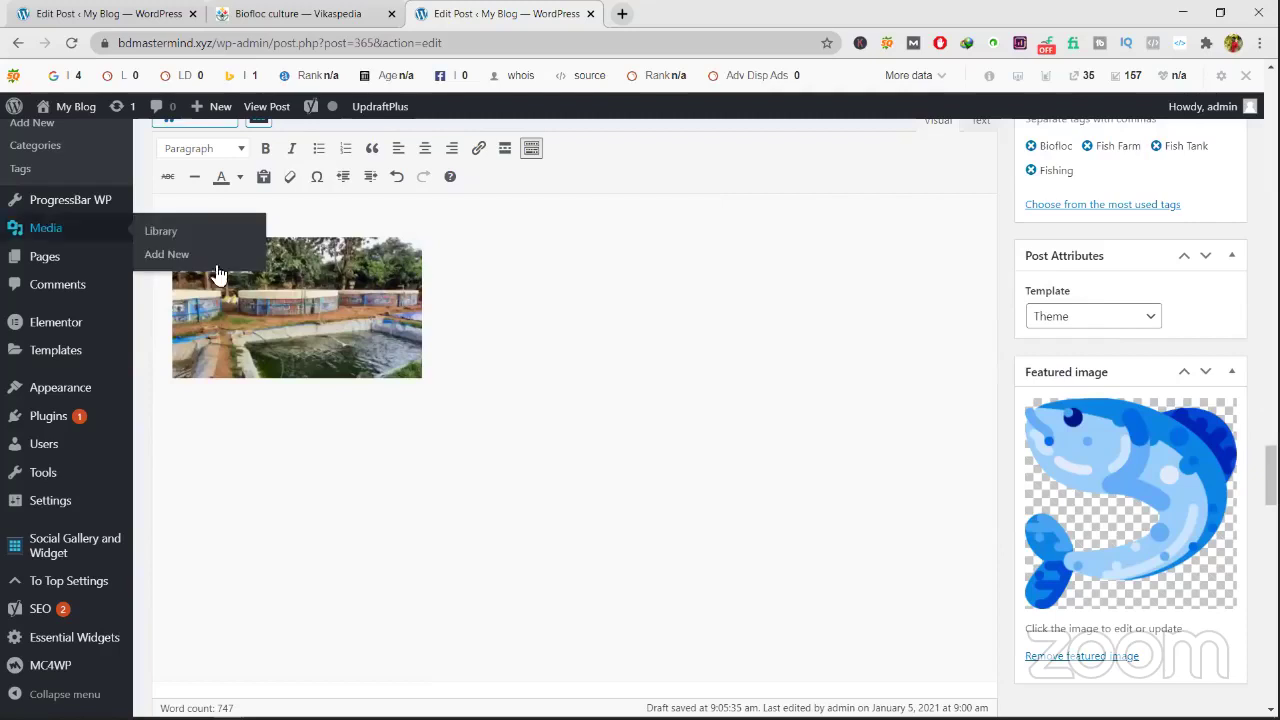
pyautogui.click(348, 308)
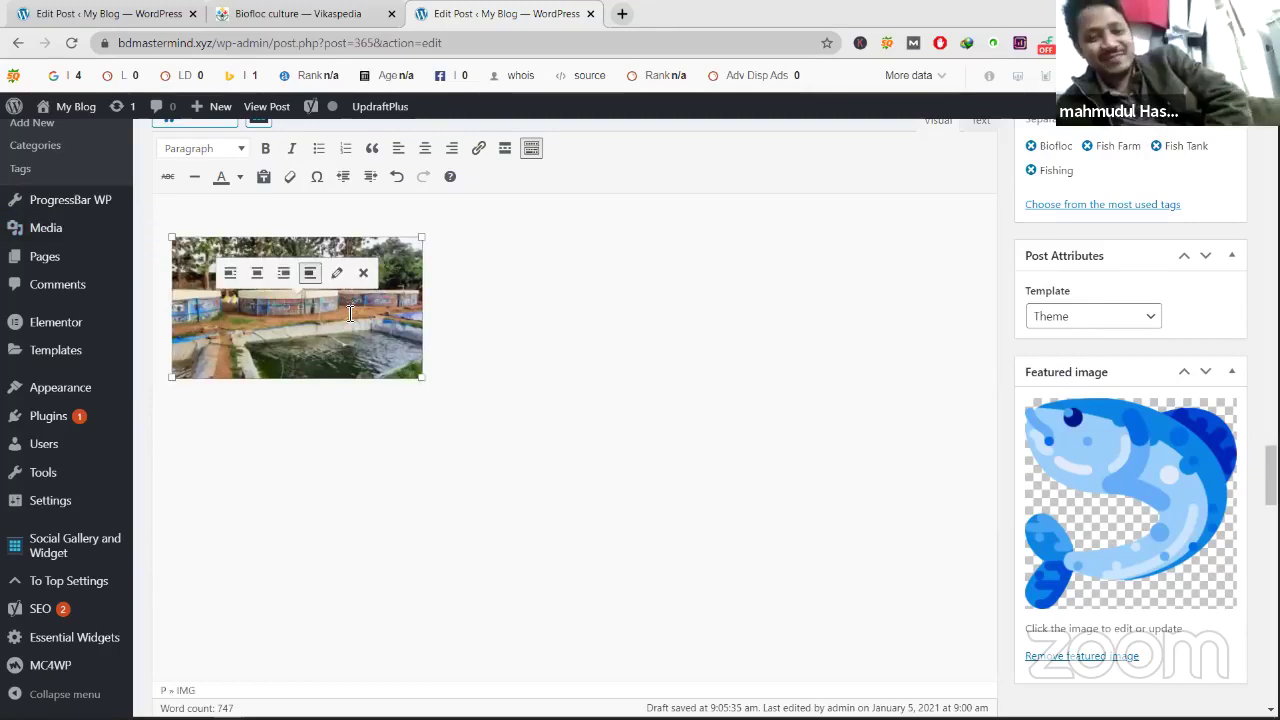
pyautogui.click(335, 274)
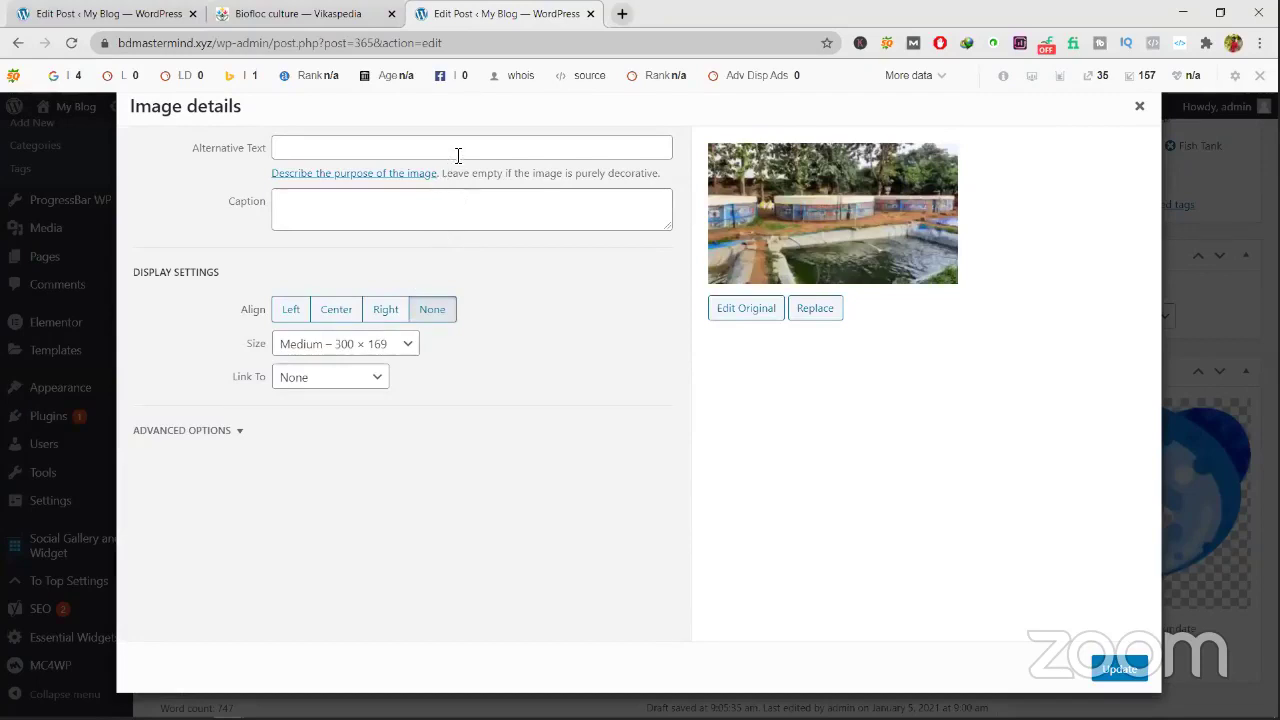
pyautogui.click(460, 153)
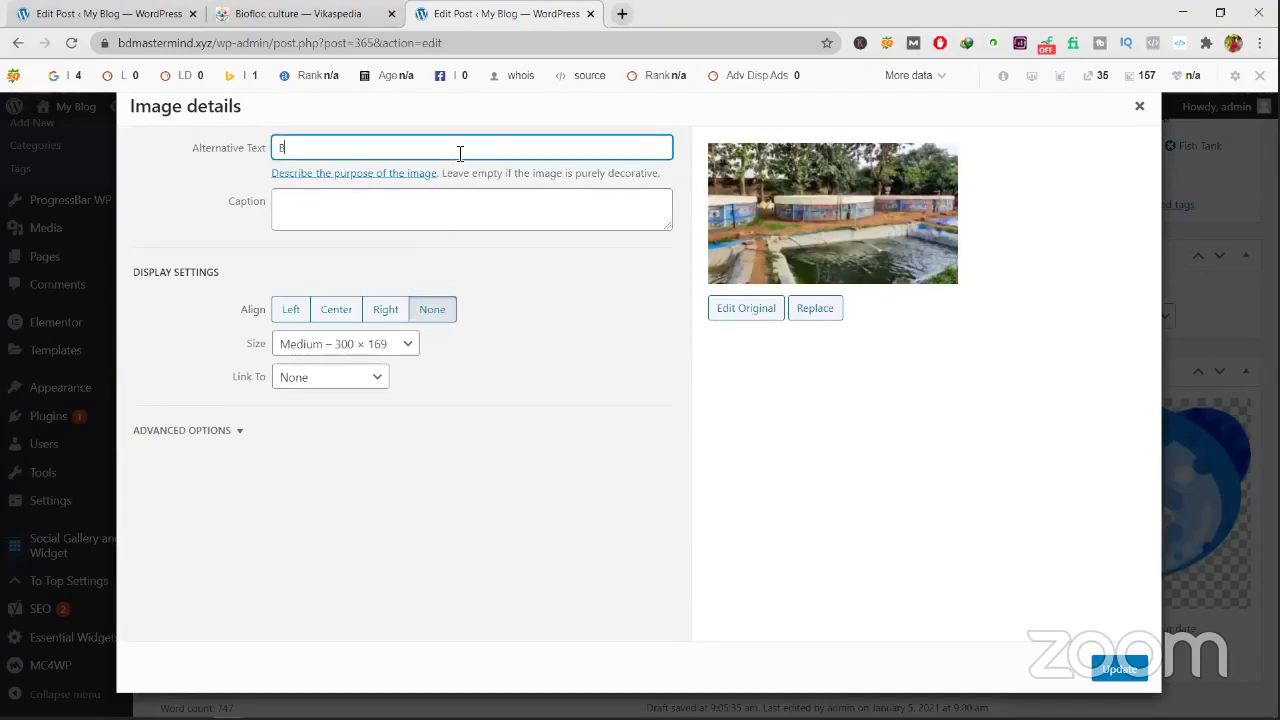
pyautogui.write('Biofloc Fish Ta')
pyautogui.write('nk')
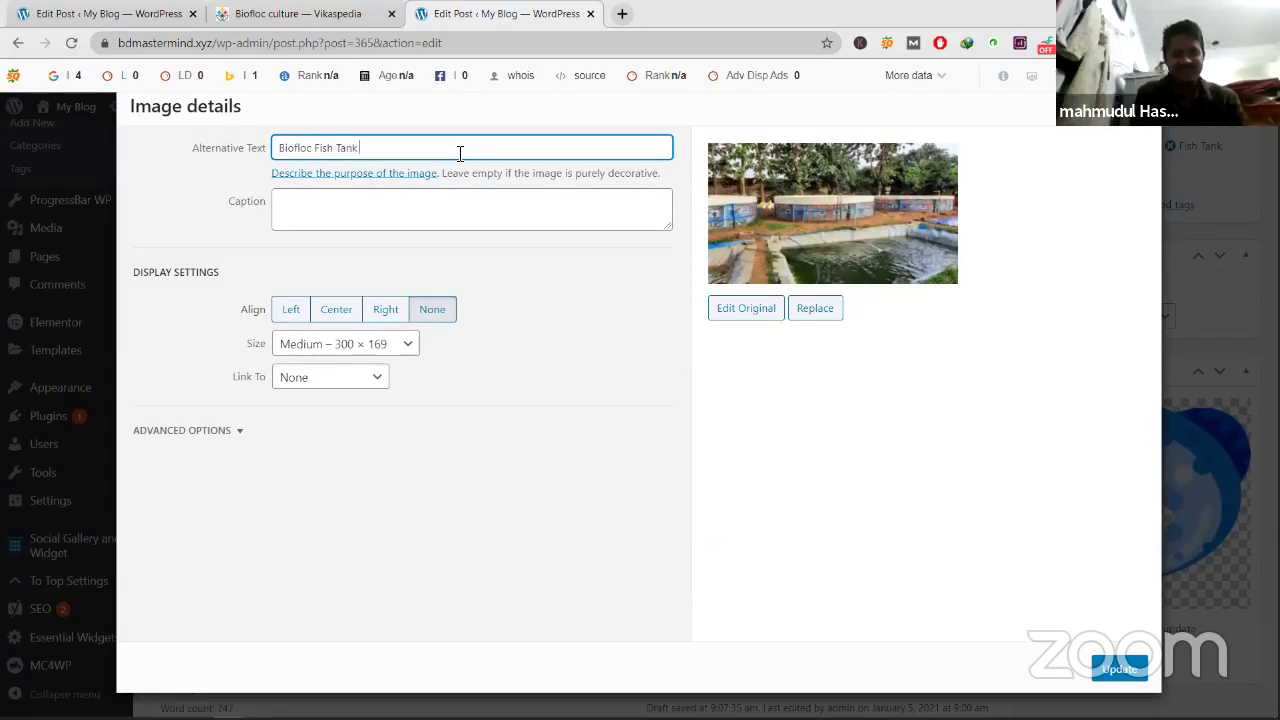
pyautogui.write(' with')
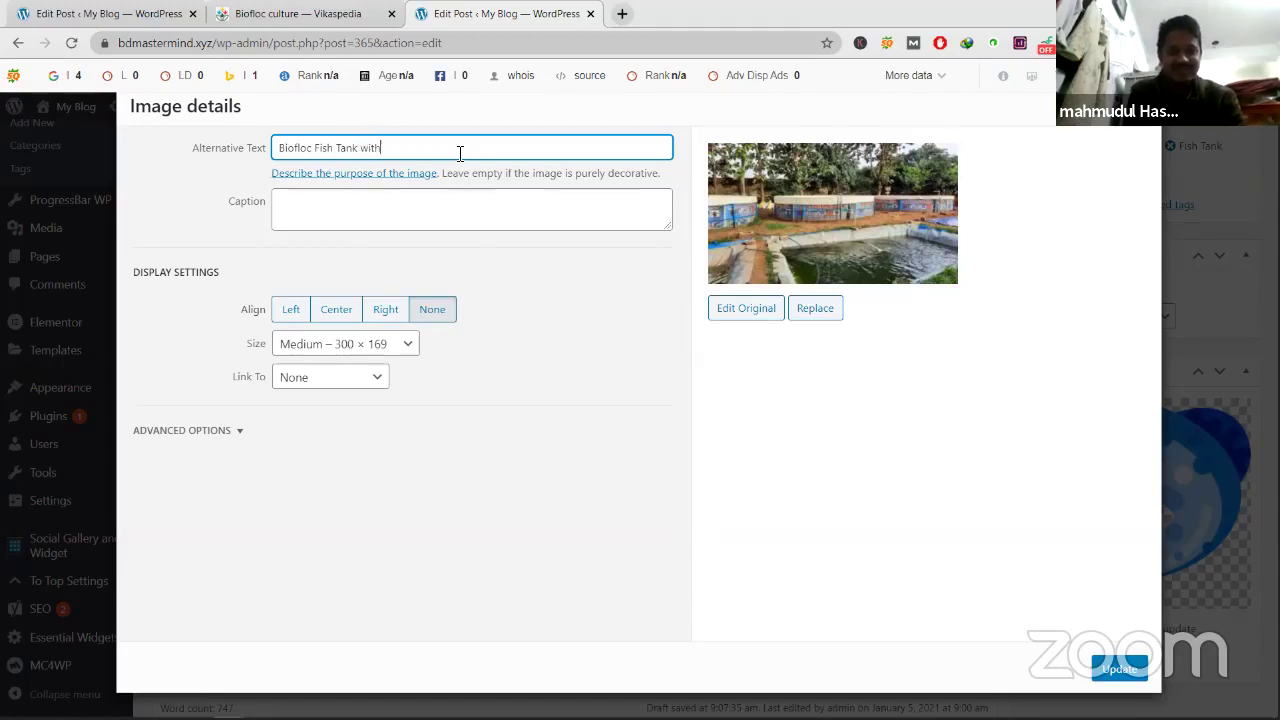
pyautogui.write(' green water')
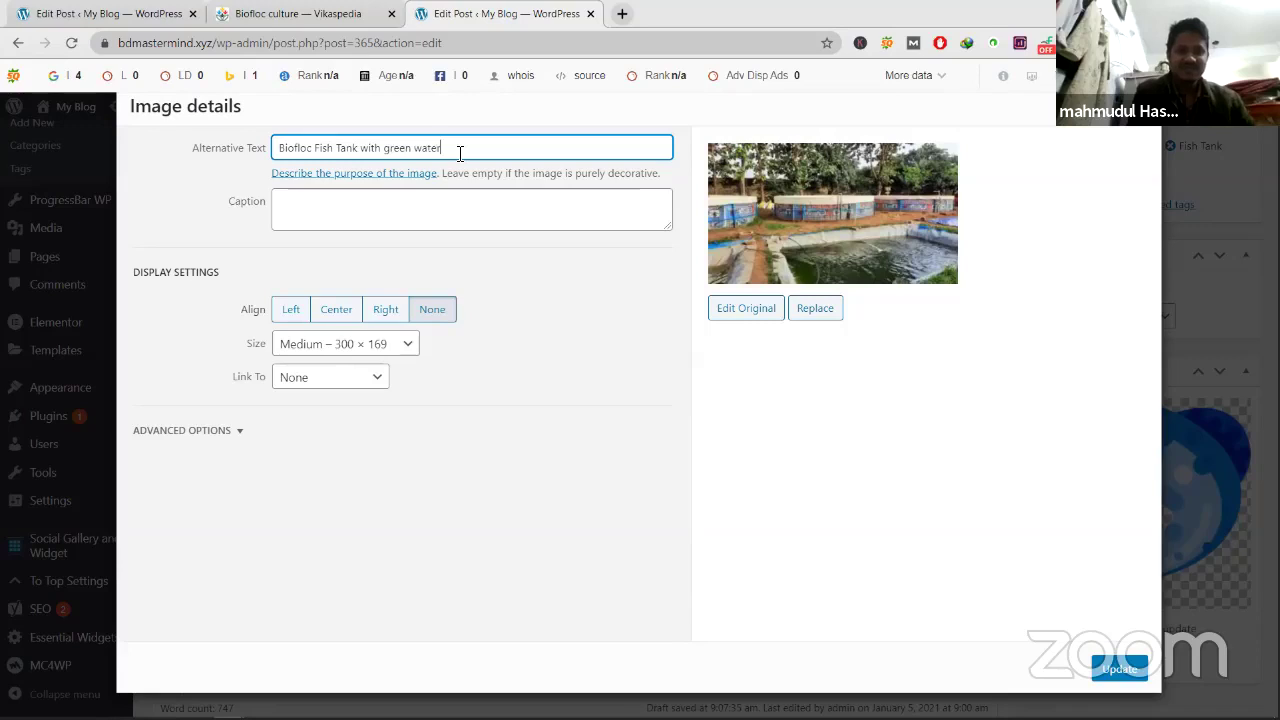
pyautogui.click(430, 216)
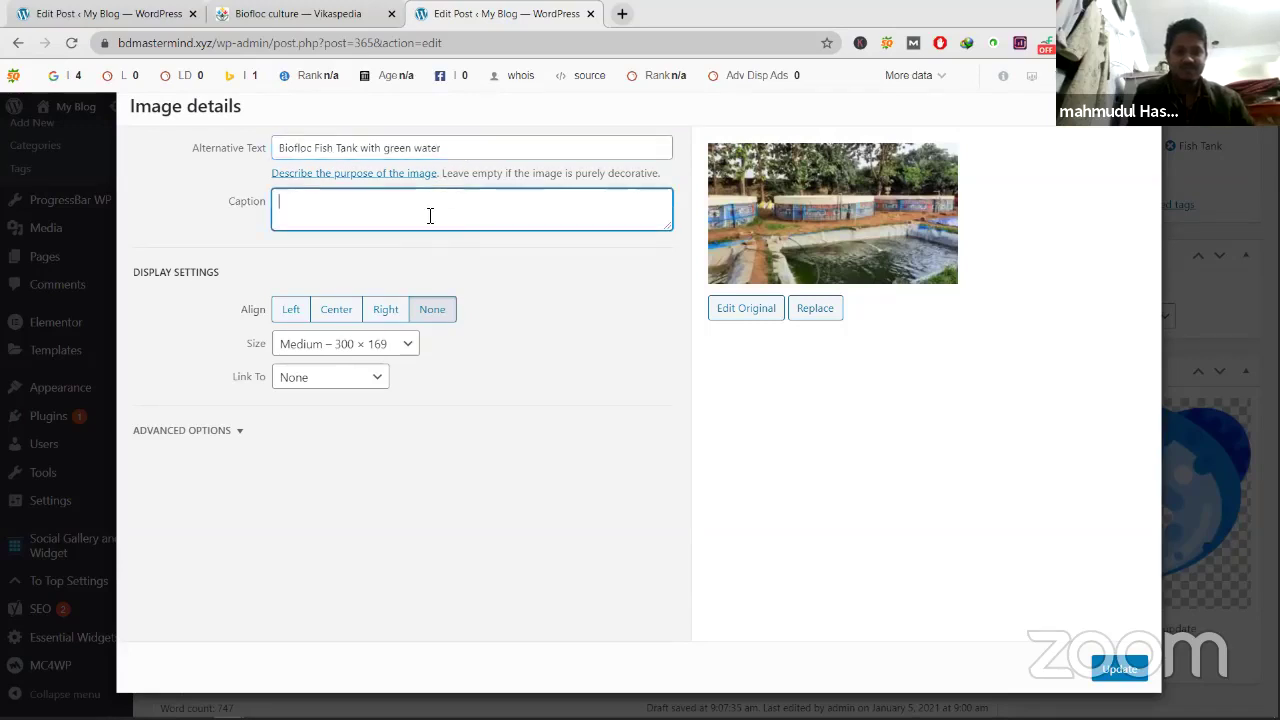
pyautogui.write('B')
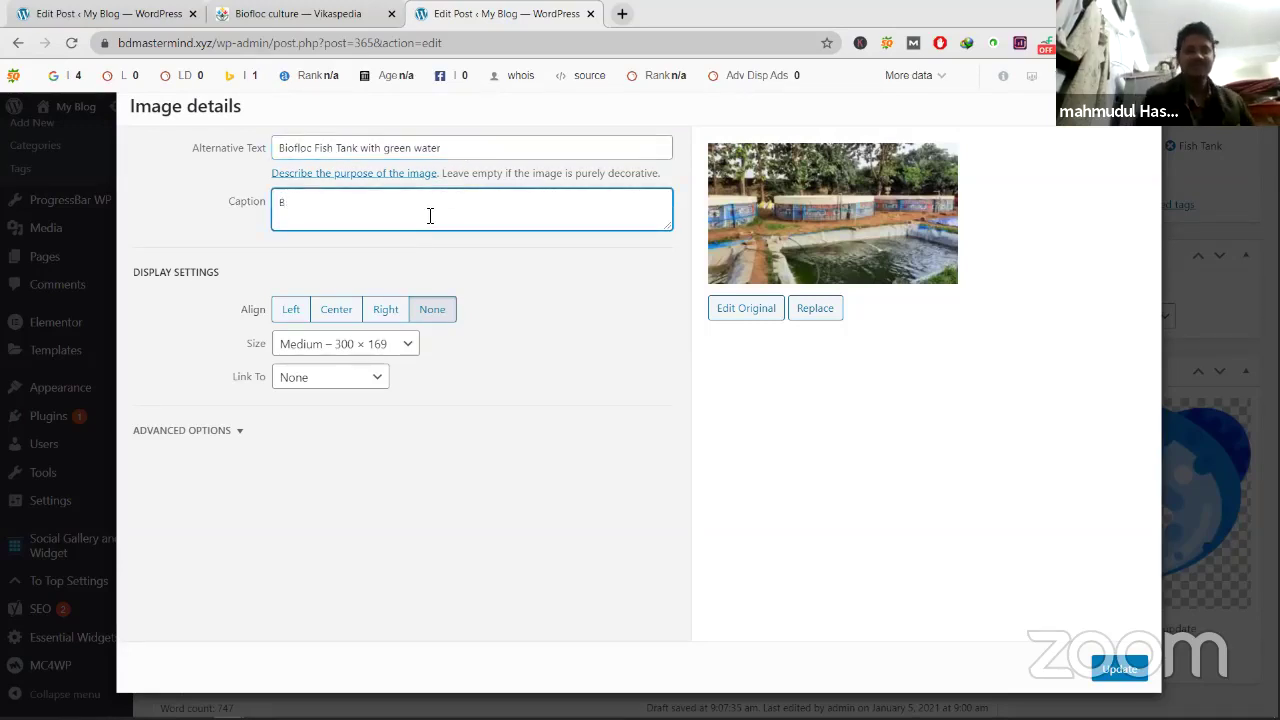
pyautogui.write('iofloc Fish Tank')
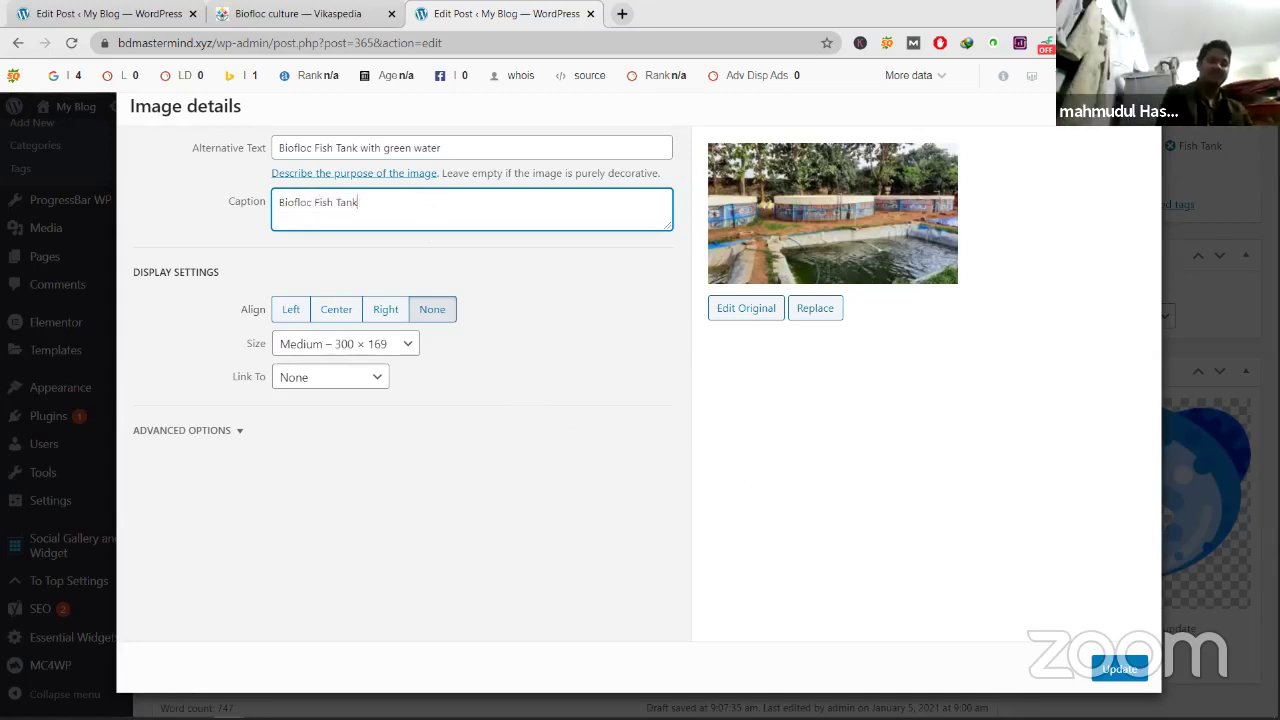
pyautogui.click(1122, 672)
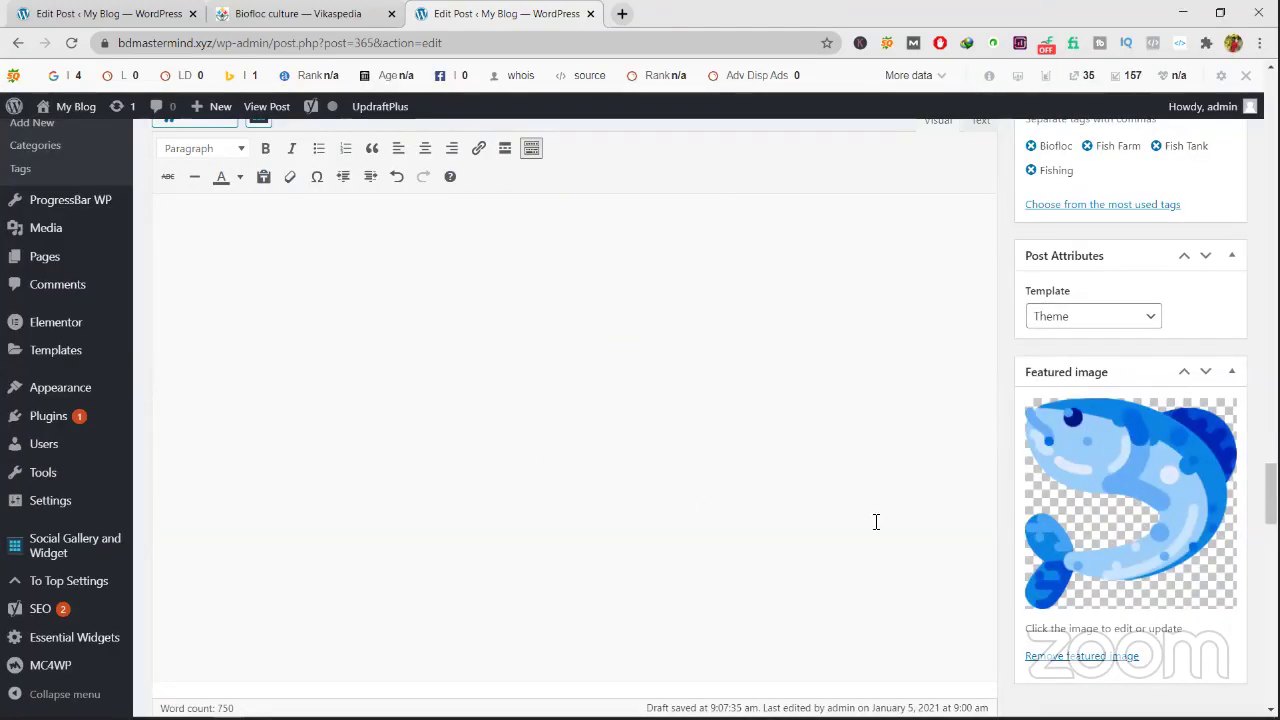
pyautogui.scroll(-5, 862, 498)
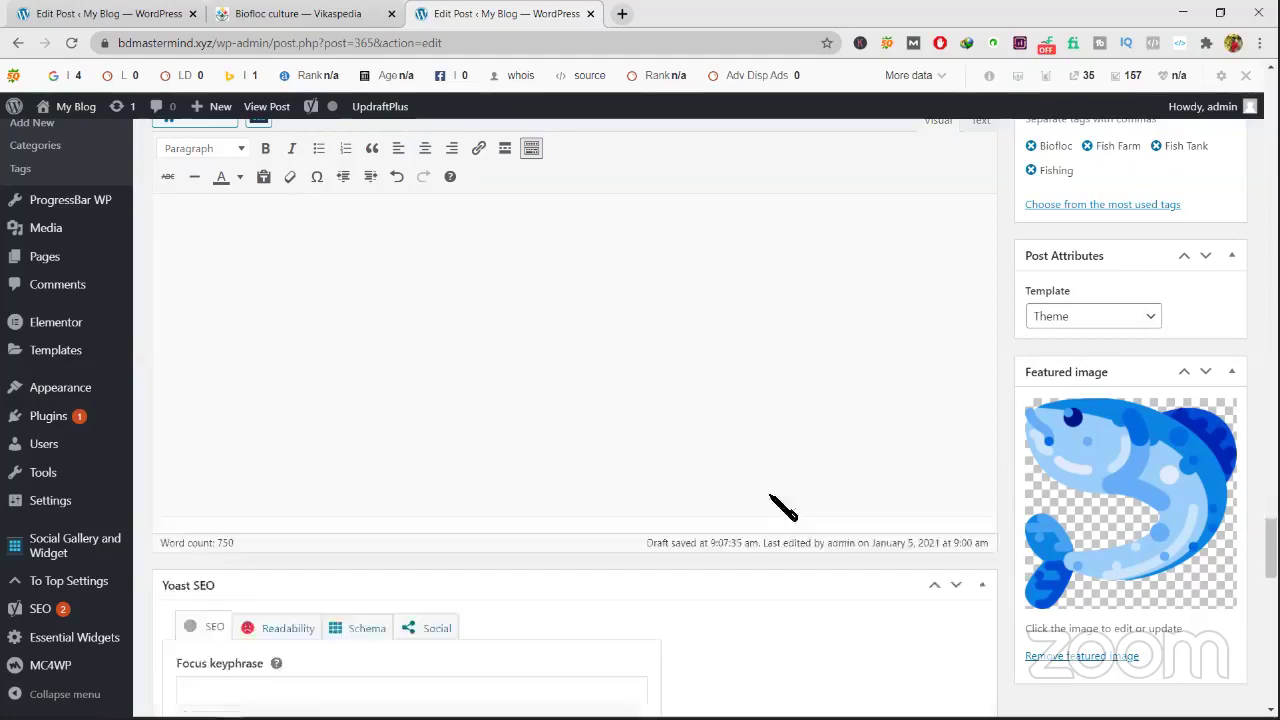
pyautogui.scroll(-10, 597, 510)
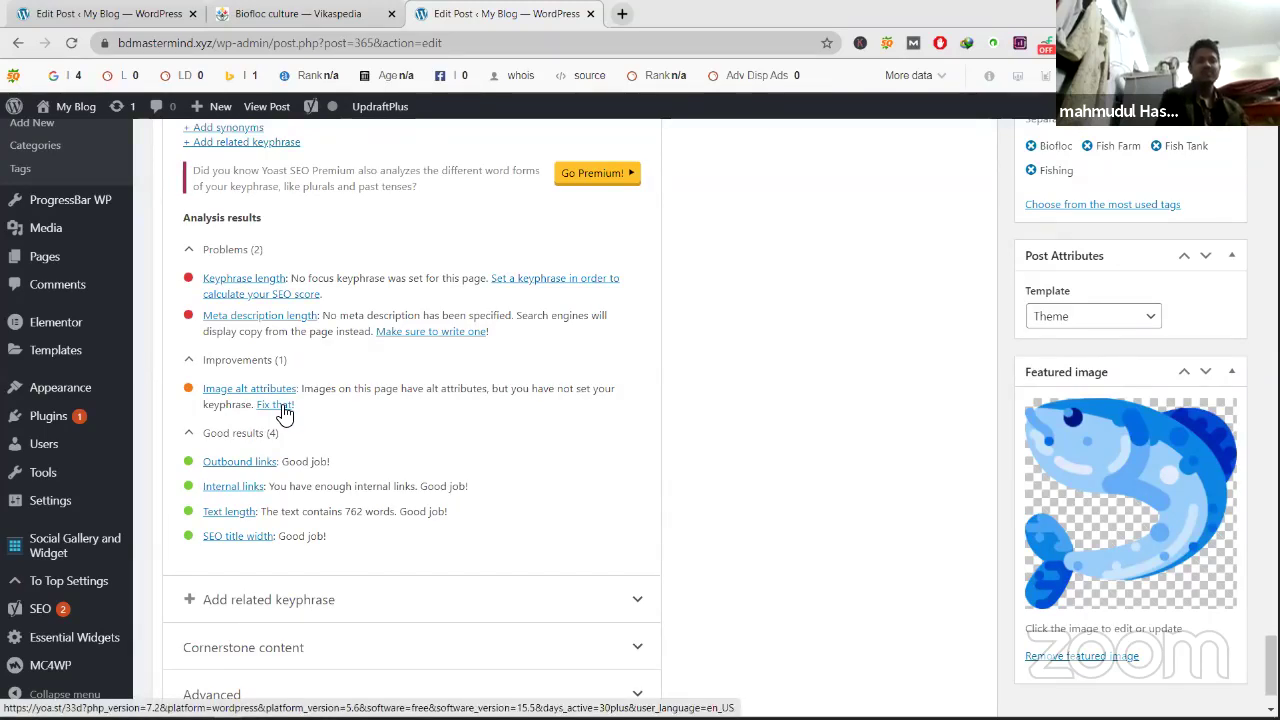
pyautogui.scroll(1, 284, 412)
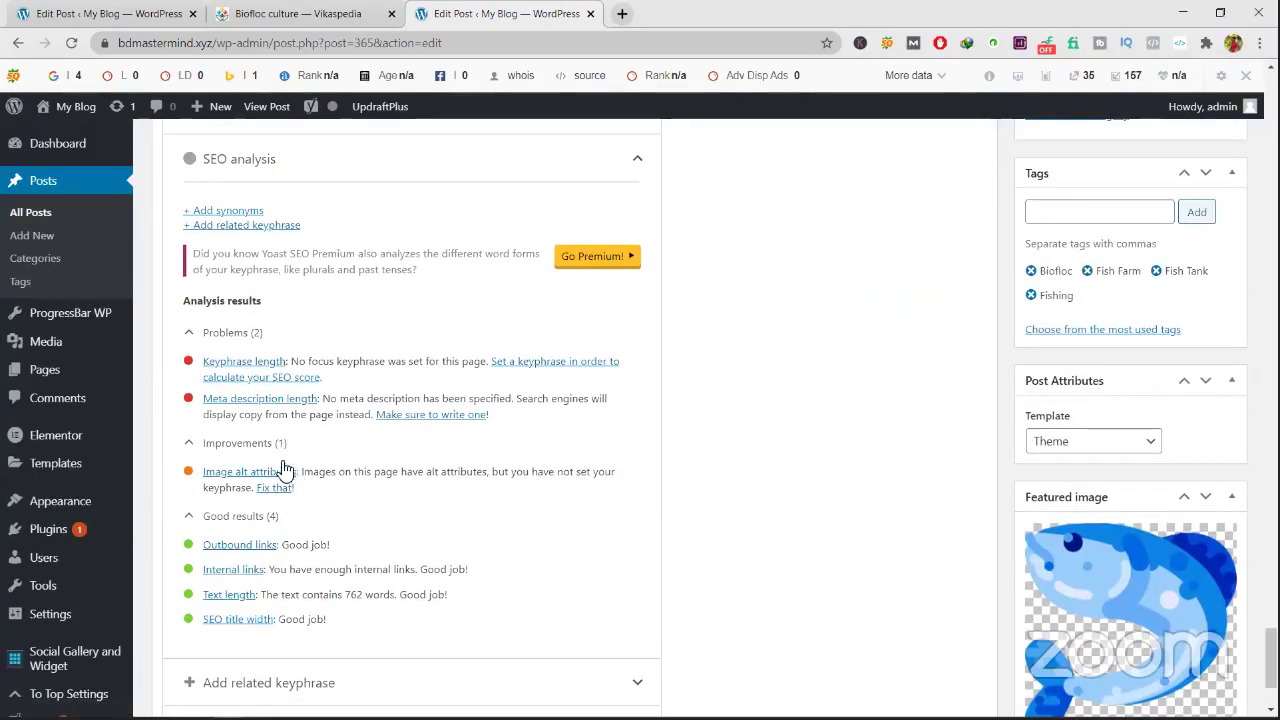
pyautogui.scroll(6, 474, 343)
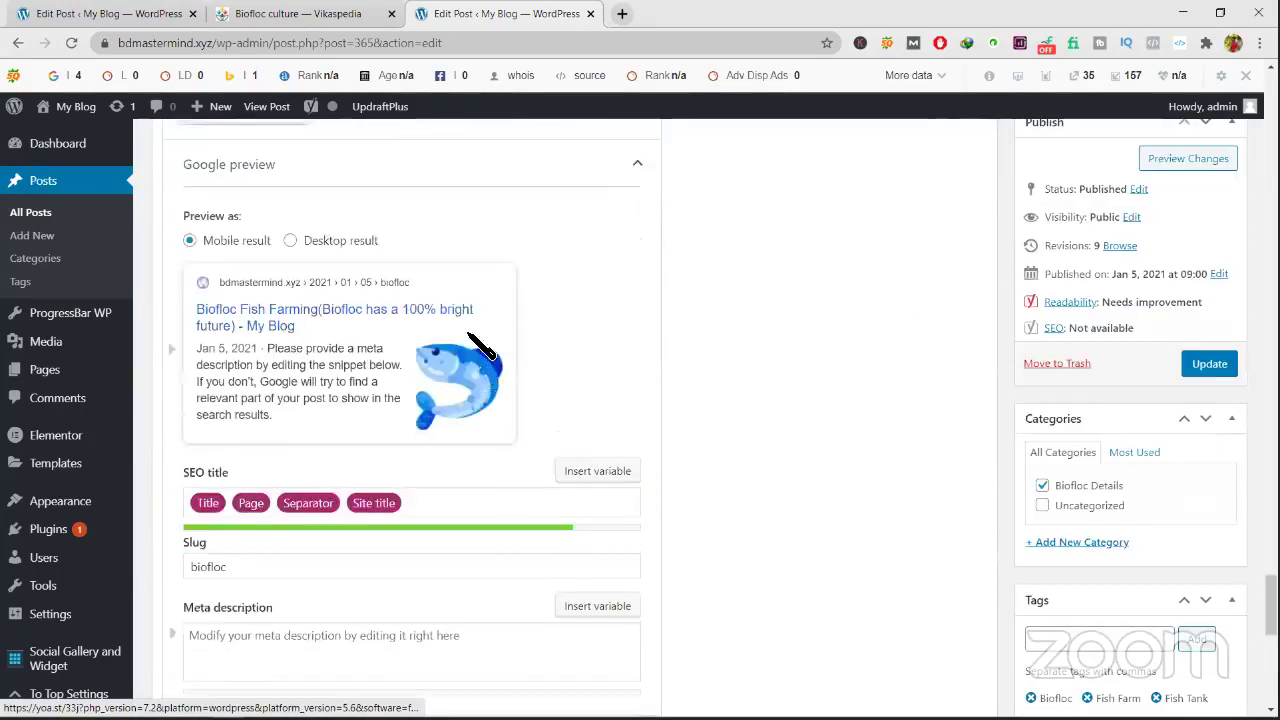
pyautogui.scroll(10, 470, 345)
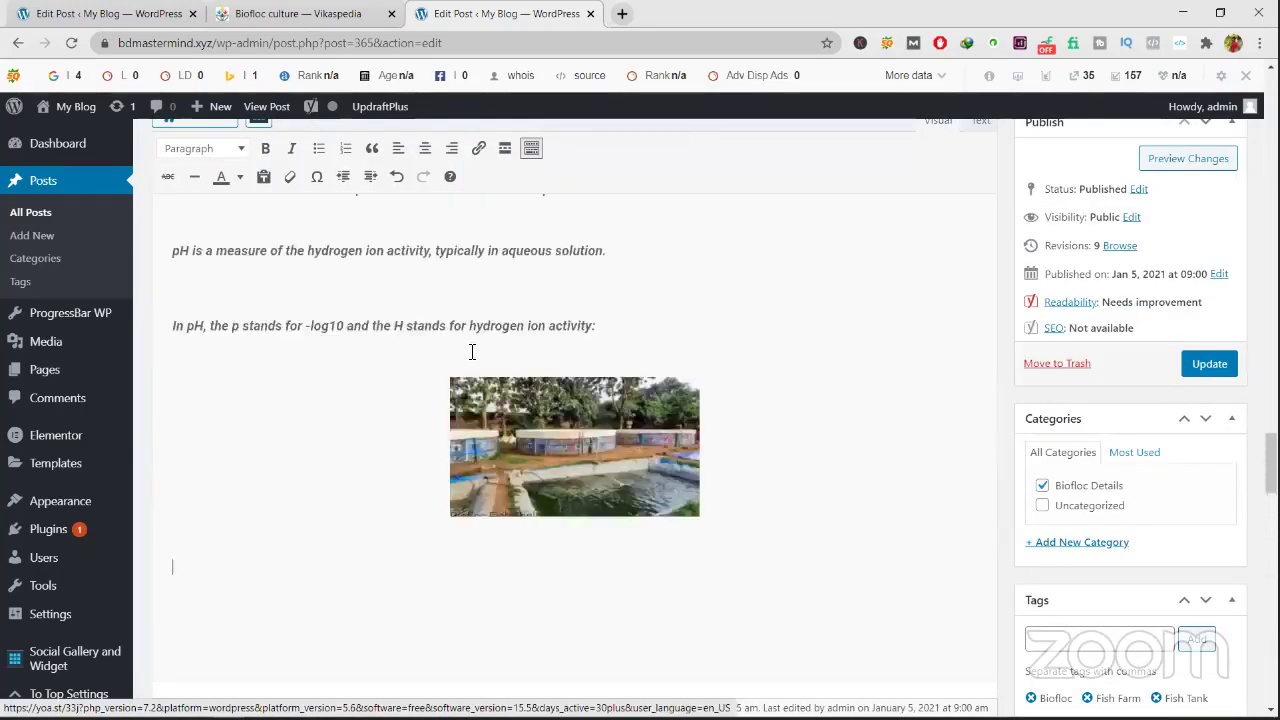
pyautogui.scroll(10, 472, 351)
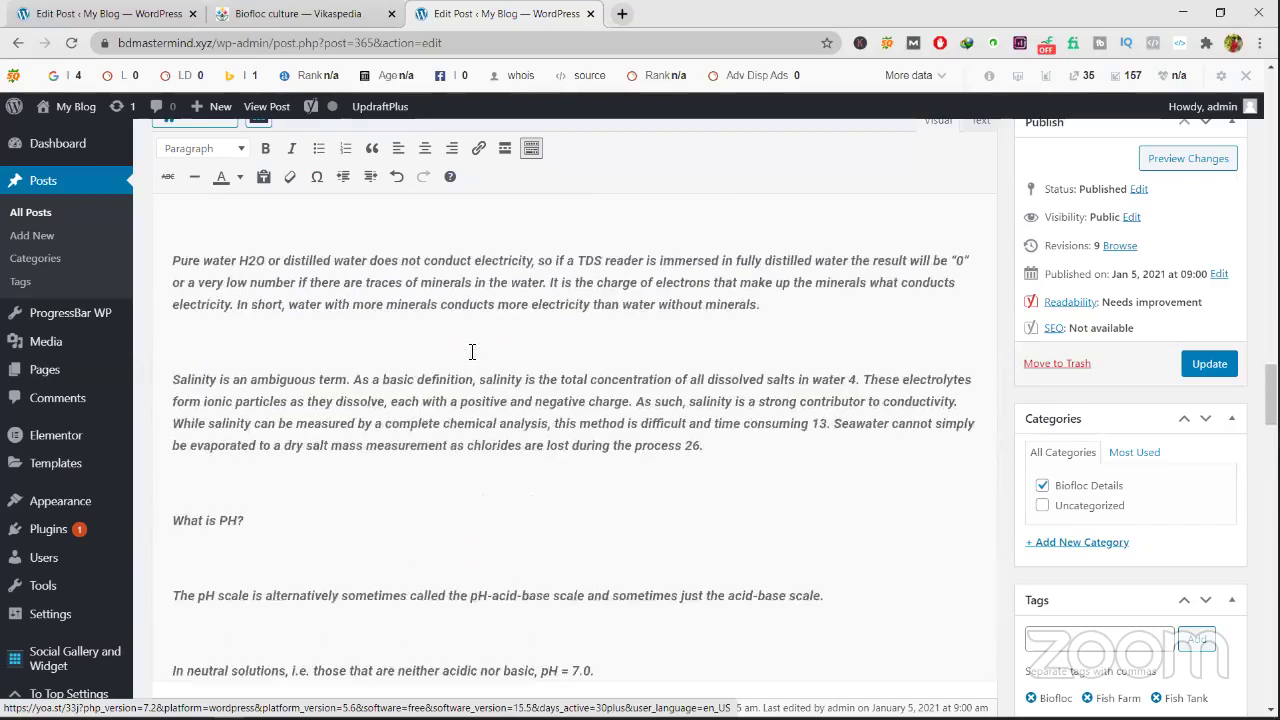
pyautogui.scroll(10, 472, 351)
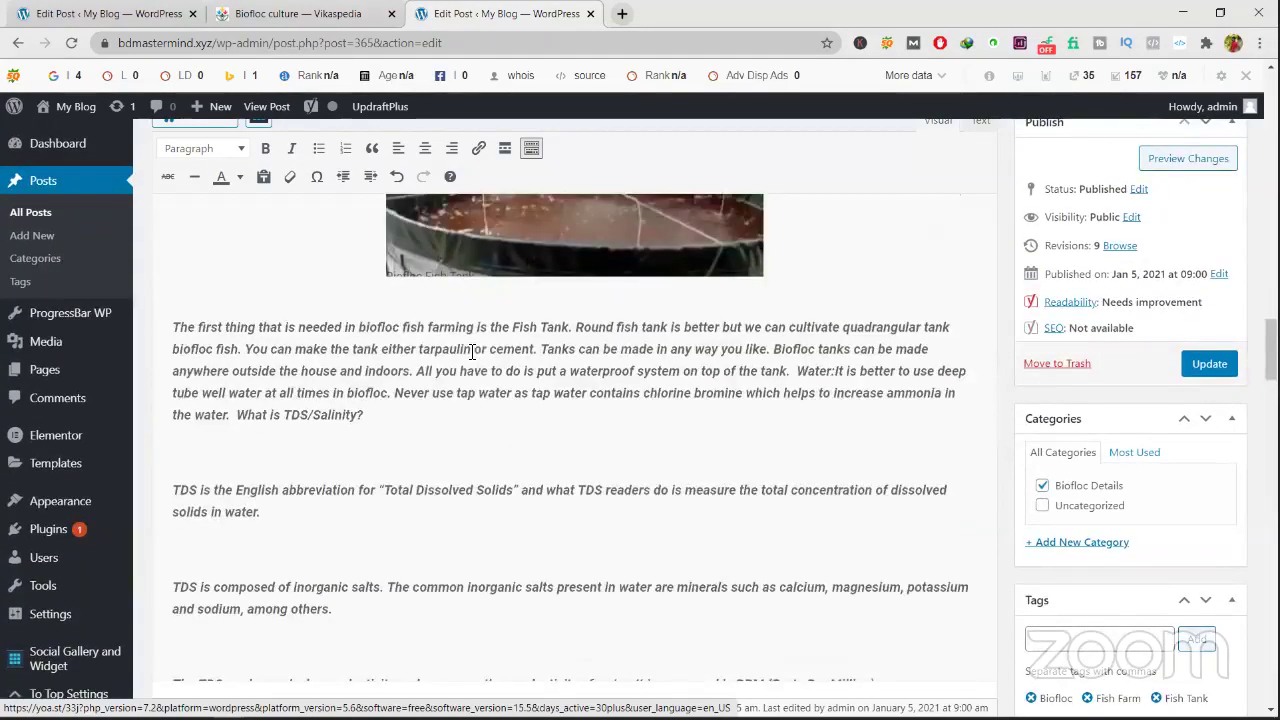
pyautogui.scroll(10, 472, 351)
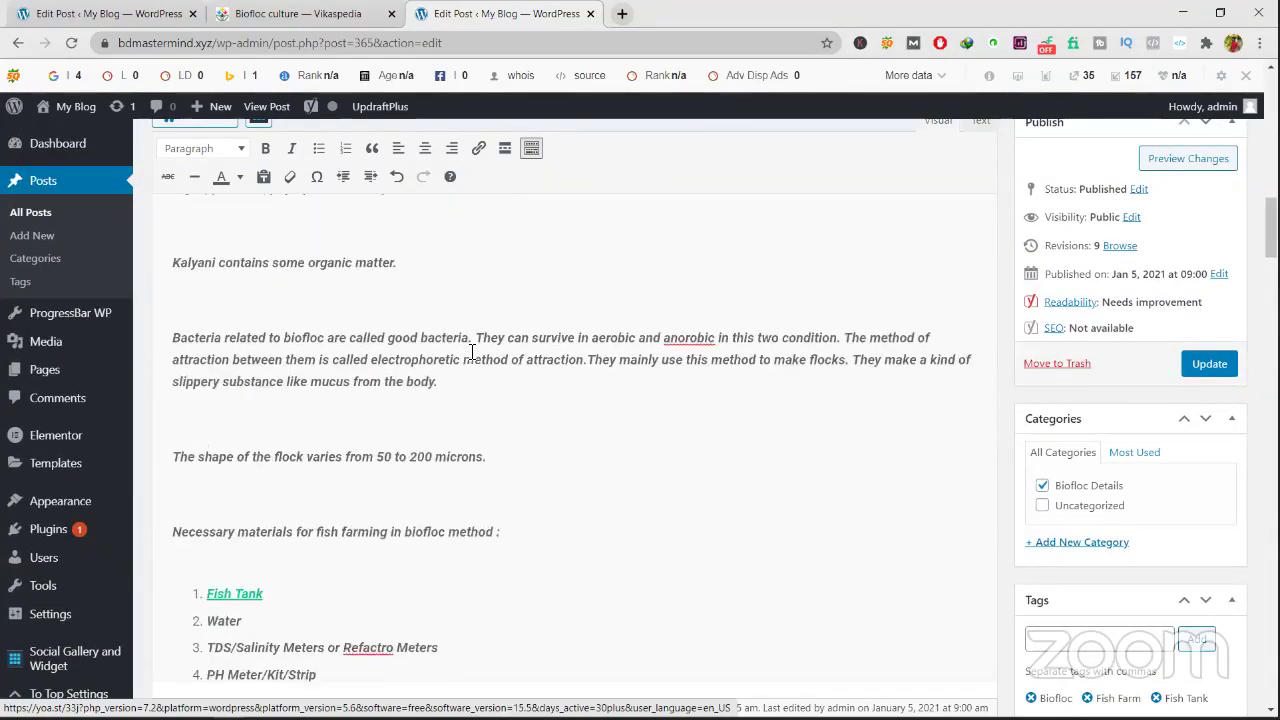
pyautogui.scroll(8, 472, 351)
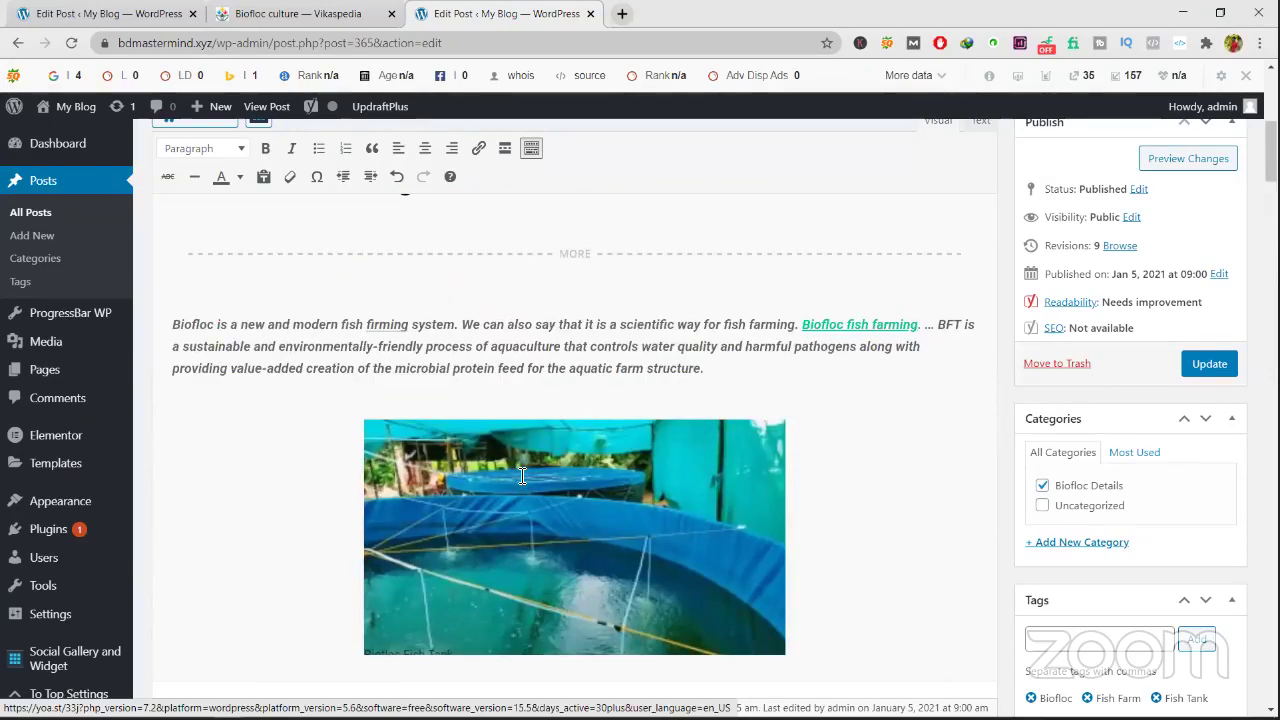
# Update the first tank image's details in Image details, with Advanced Options expanded
pyautogui.click(522, 476)
pyautogui.click(616, 456)
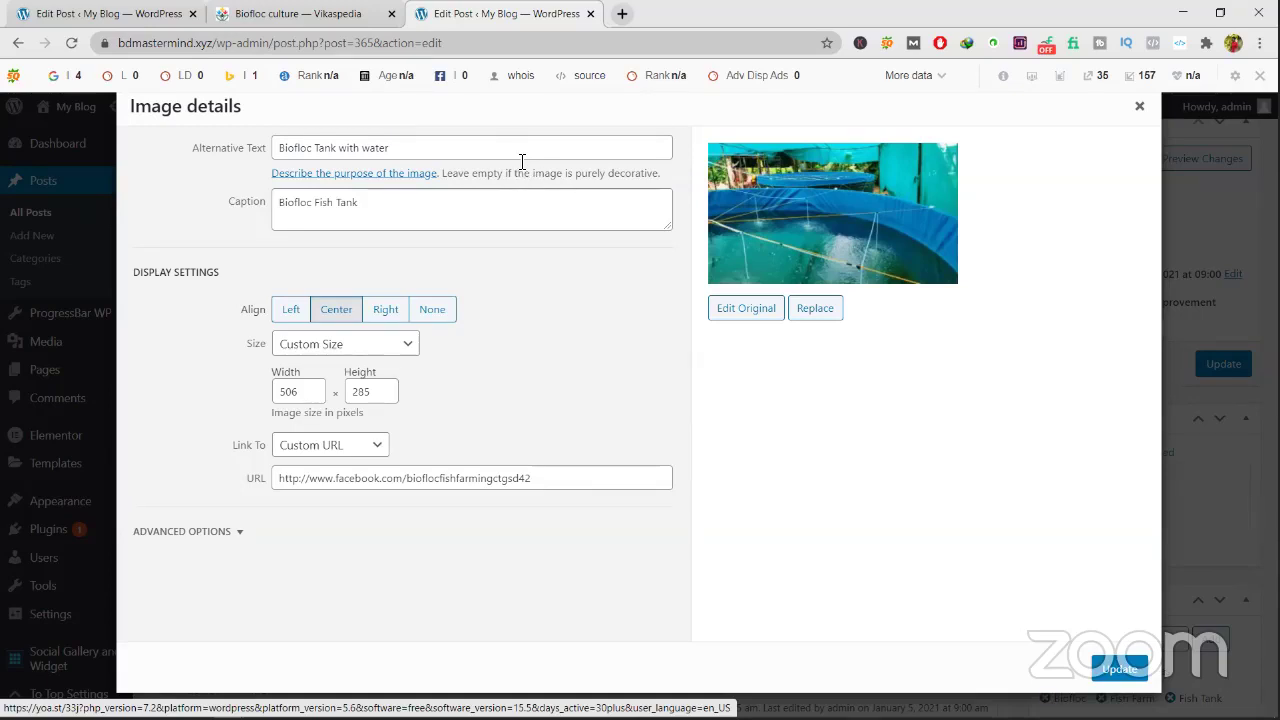
pyautogui.click(227, 540)
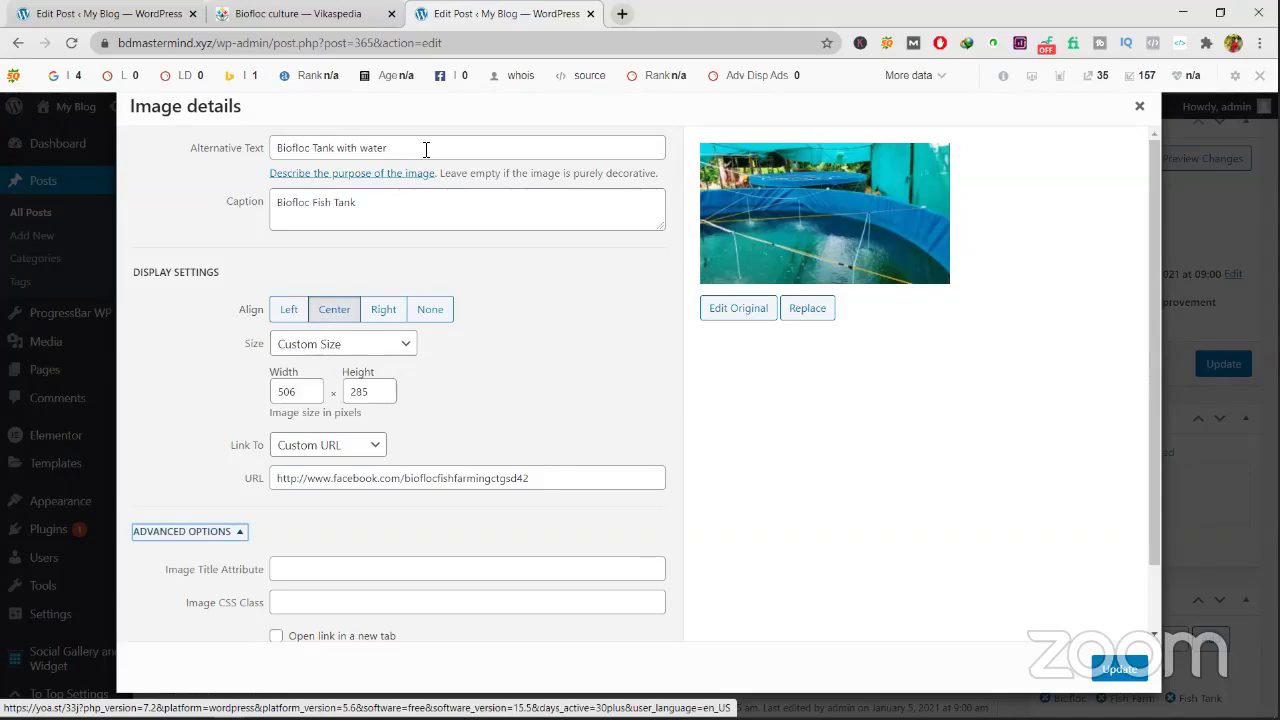
pyautogui.click(1115, 666)
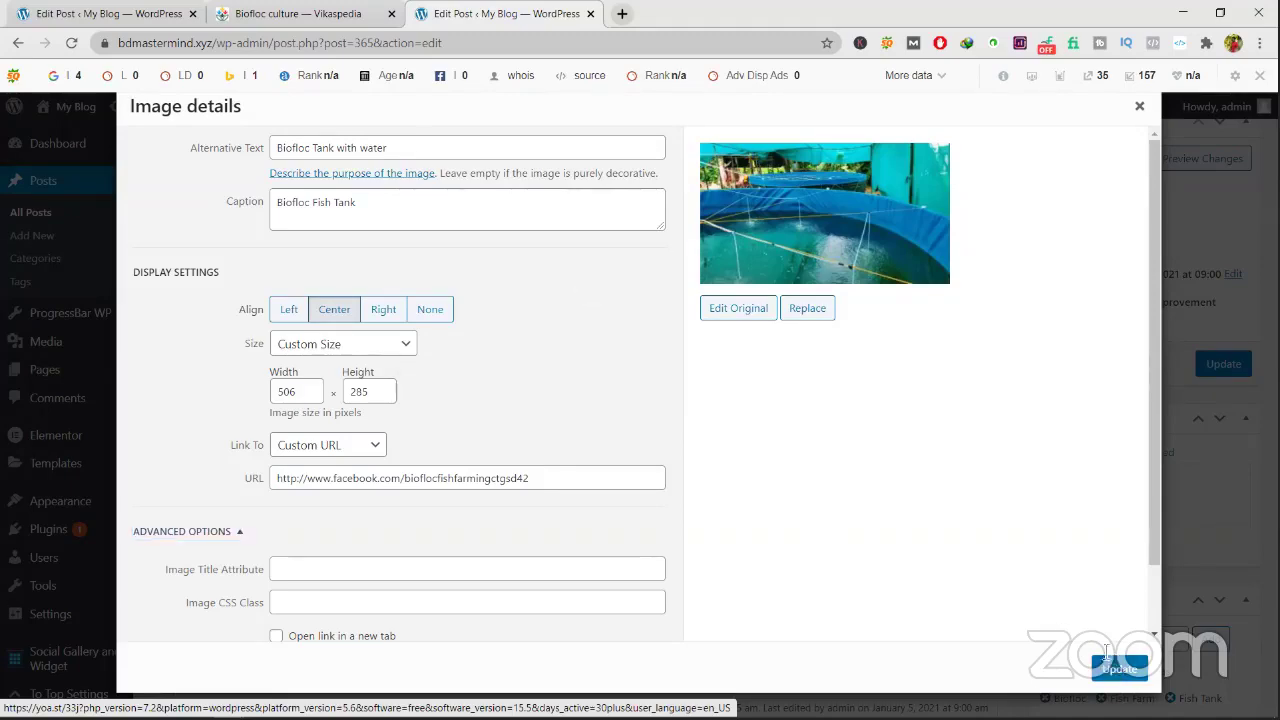
pyautogui.scroll(-15, 674, 492)
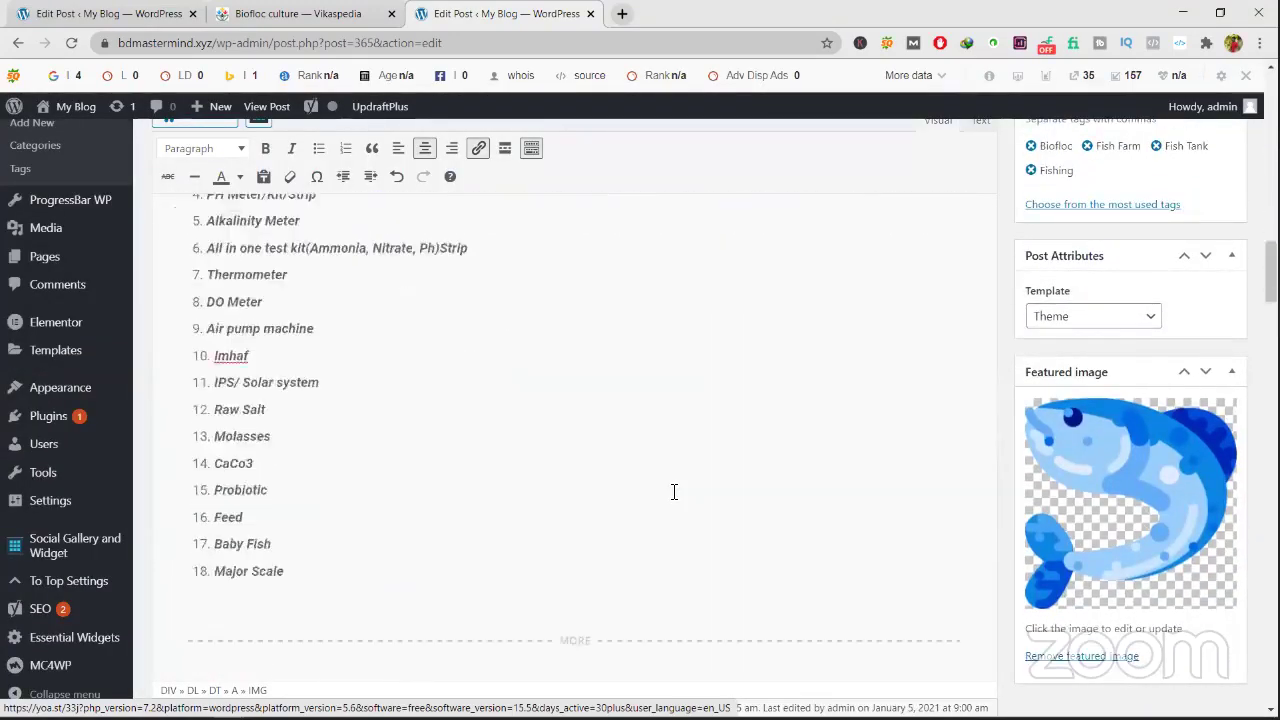
pyautogui.scroll(-2, 656, 520)
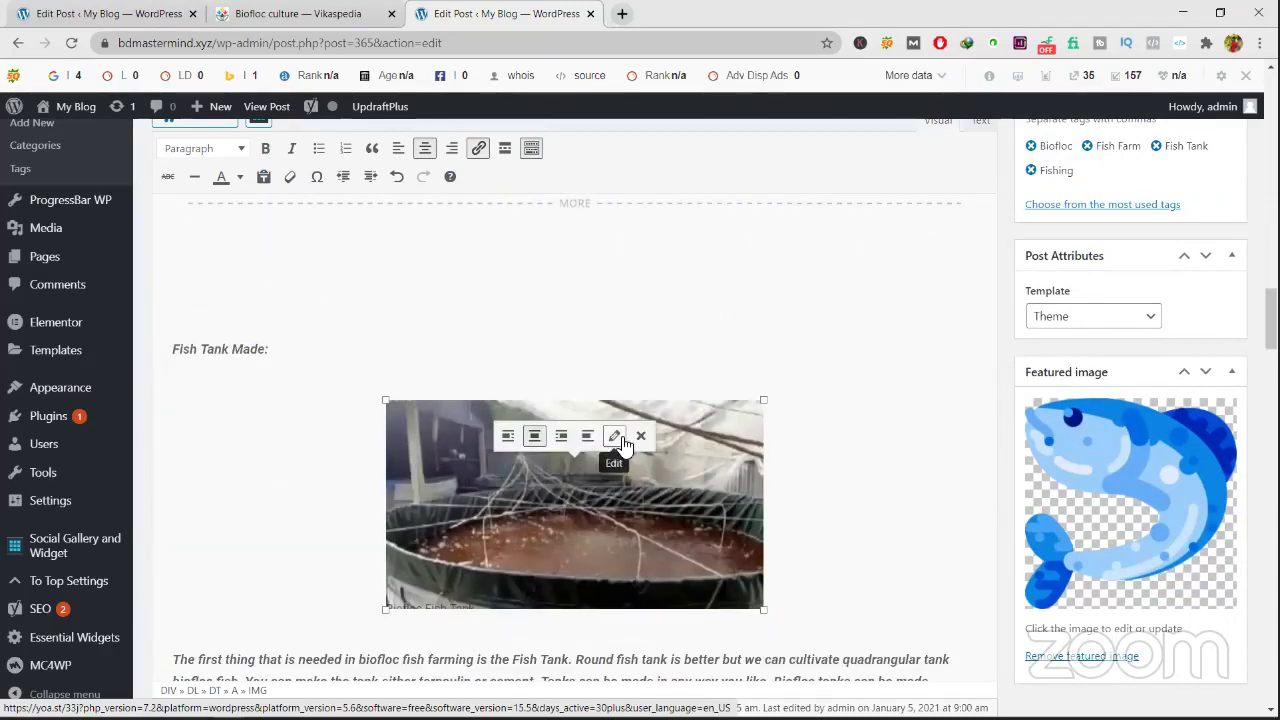
# Change the covered tank image's alt text to 'Biofloc fish tank with pipe'
pyautogui.click(616, 437)
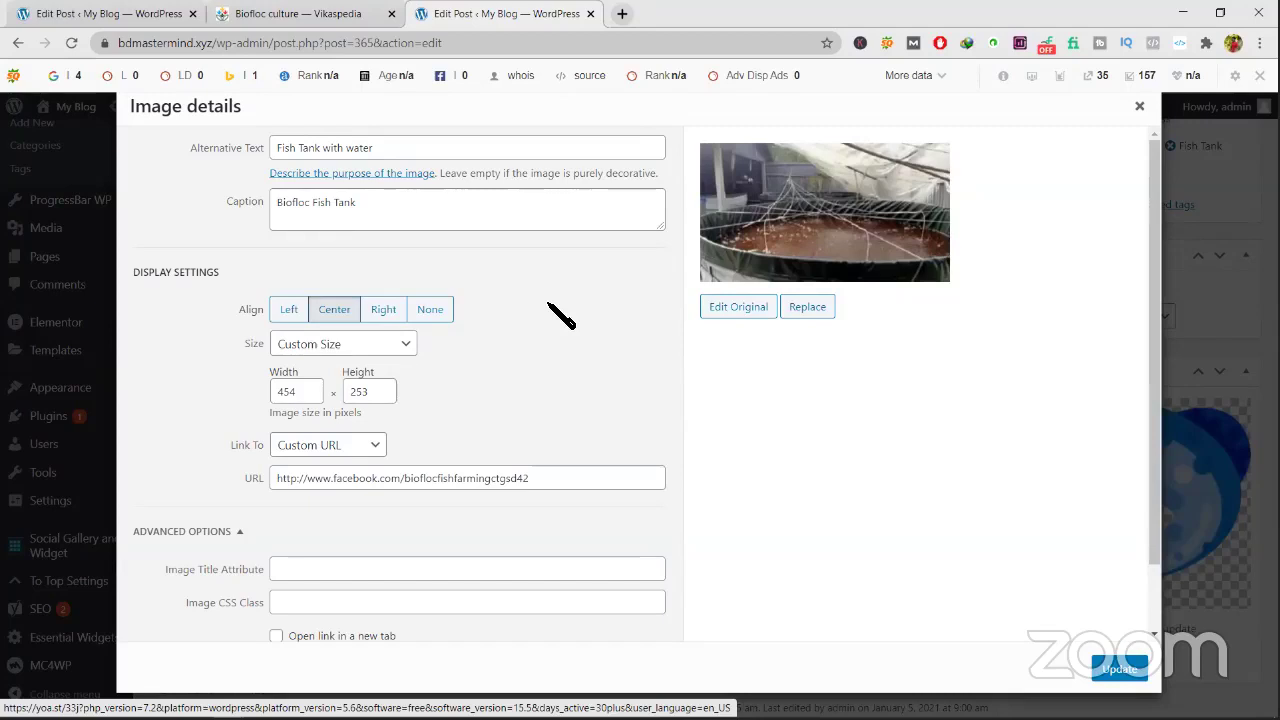
pyautogui.click(450, 148)
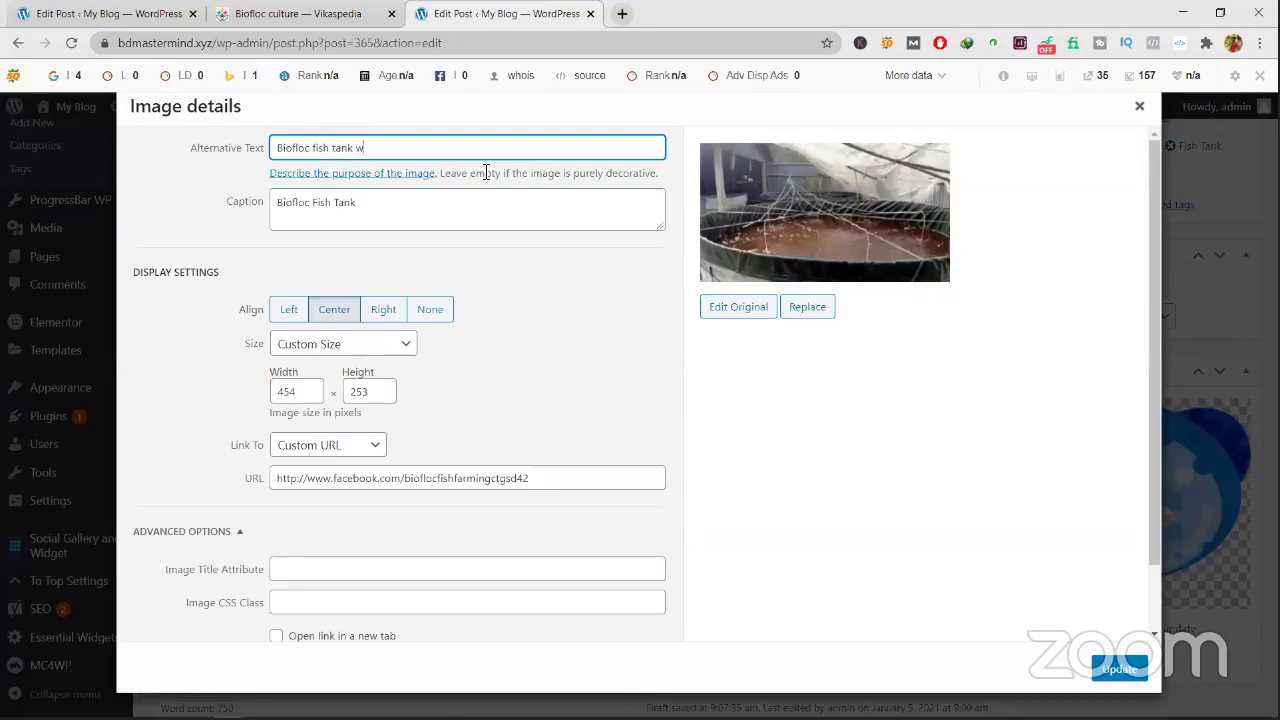
pyautogui.write('pipe')
pyautogui.click(1117, 672)
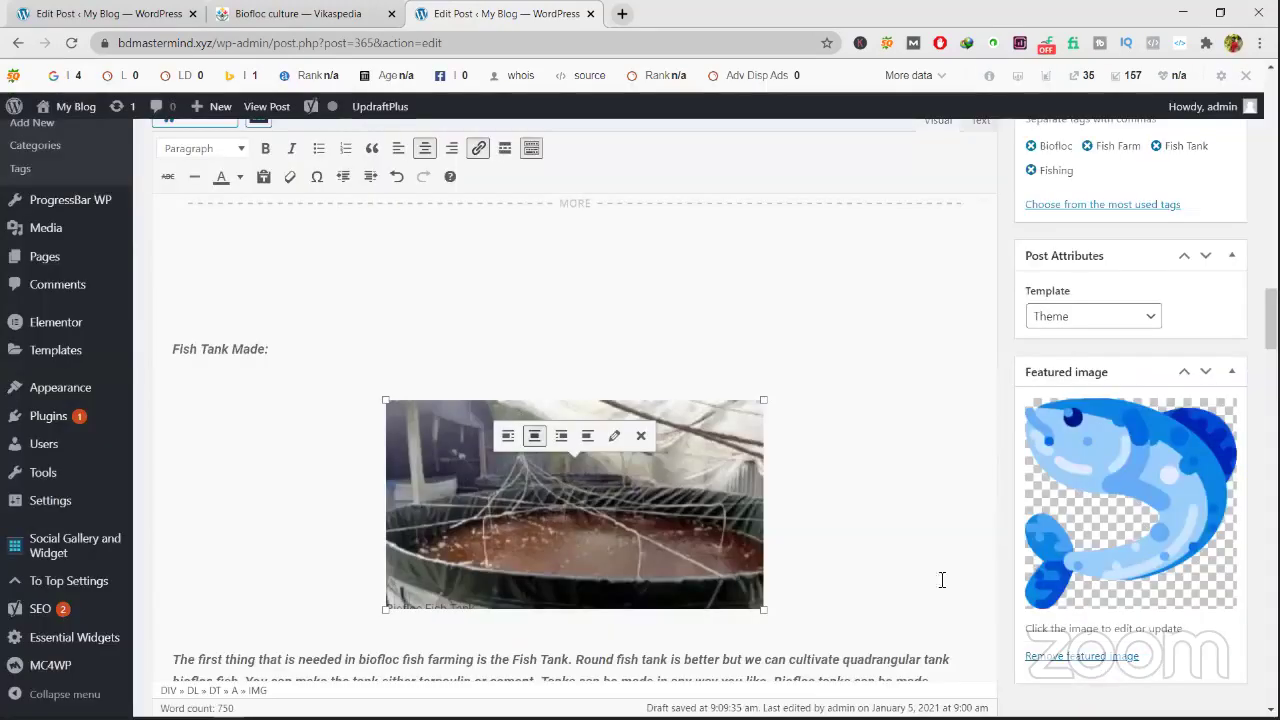
pyautogui.scroll(-15, 778, 497)
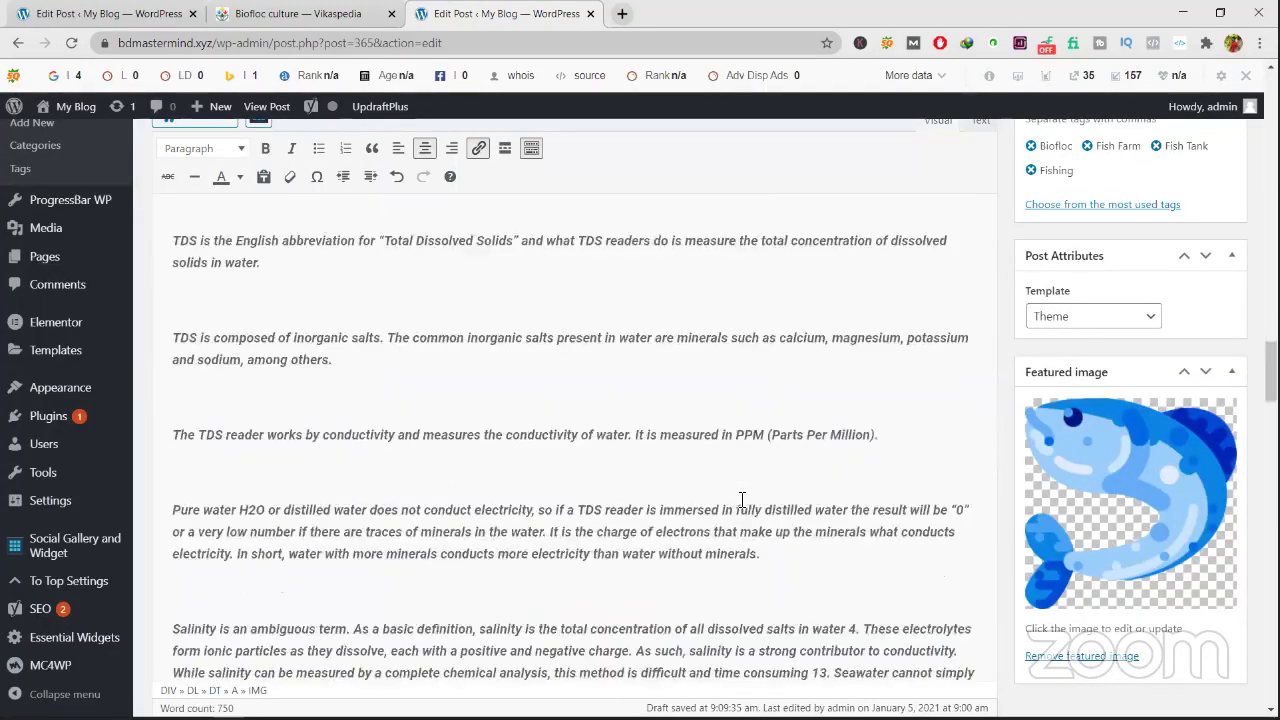
# Update the open pond image's alt text to 'Biofloc Fish Tank with green water'
pyautogui.click(670, 476)
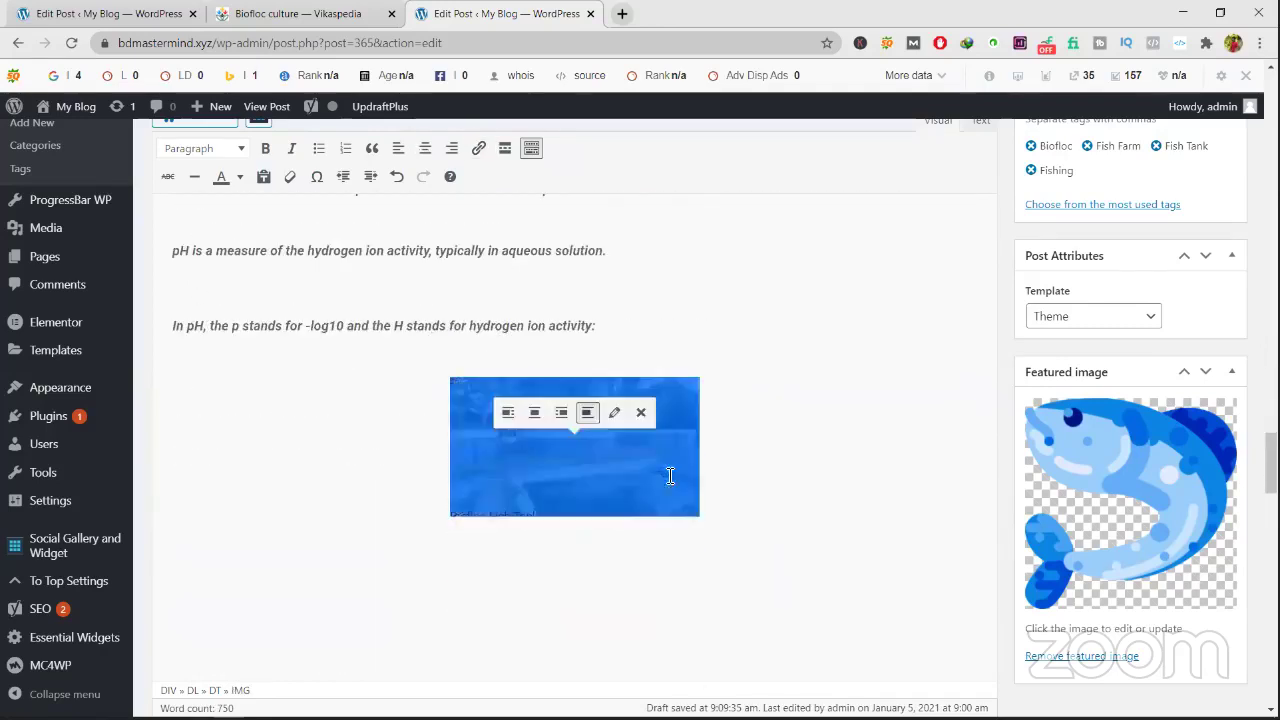
pyautogui.click(610, 416)
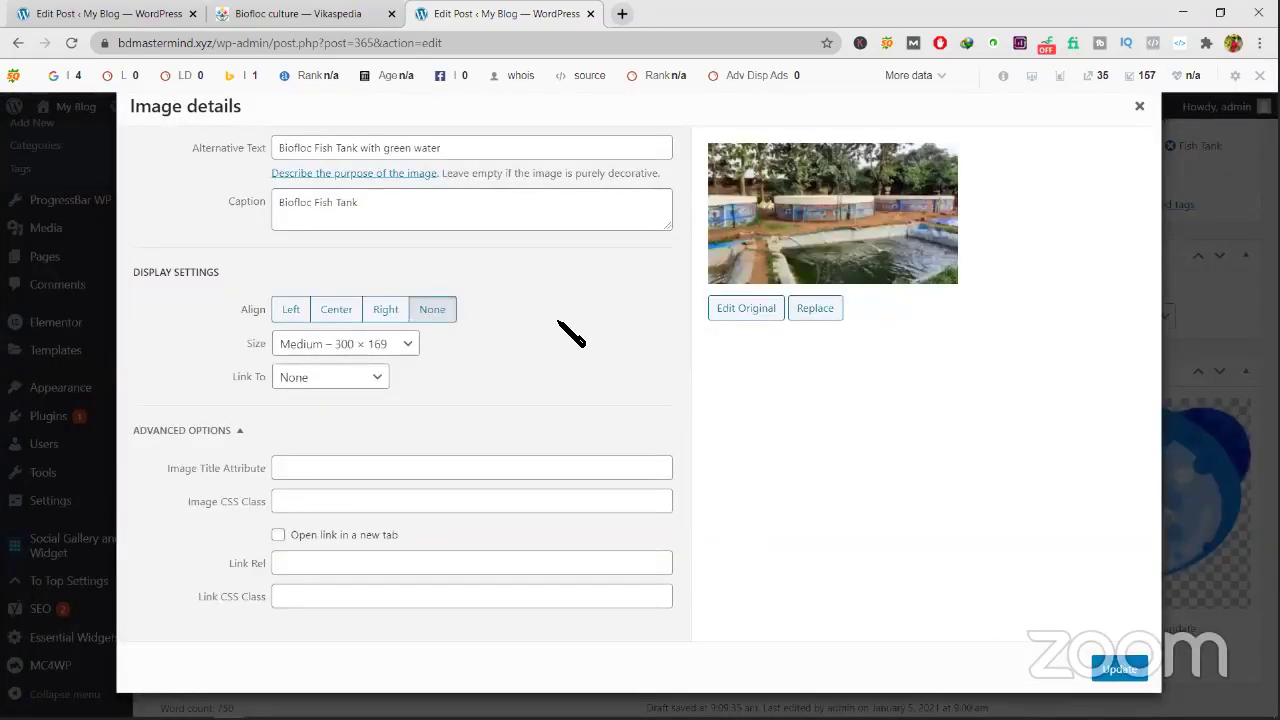
pyautogui.click(1120, 669)
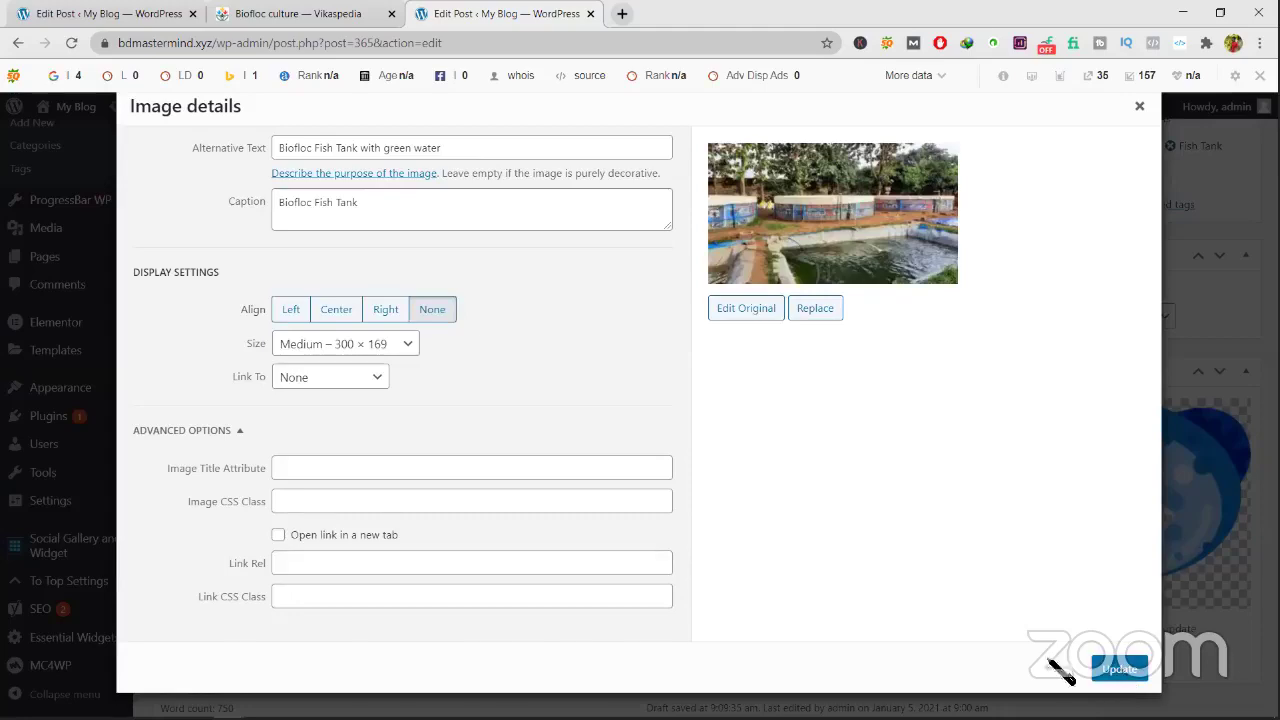
pyautogui.scroll(-10, 508, 508)
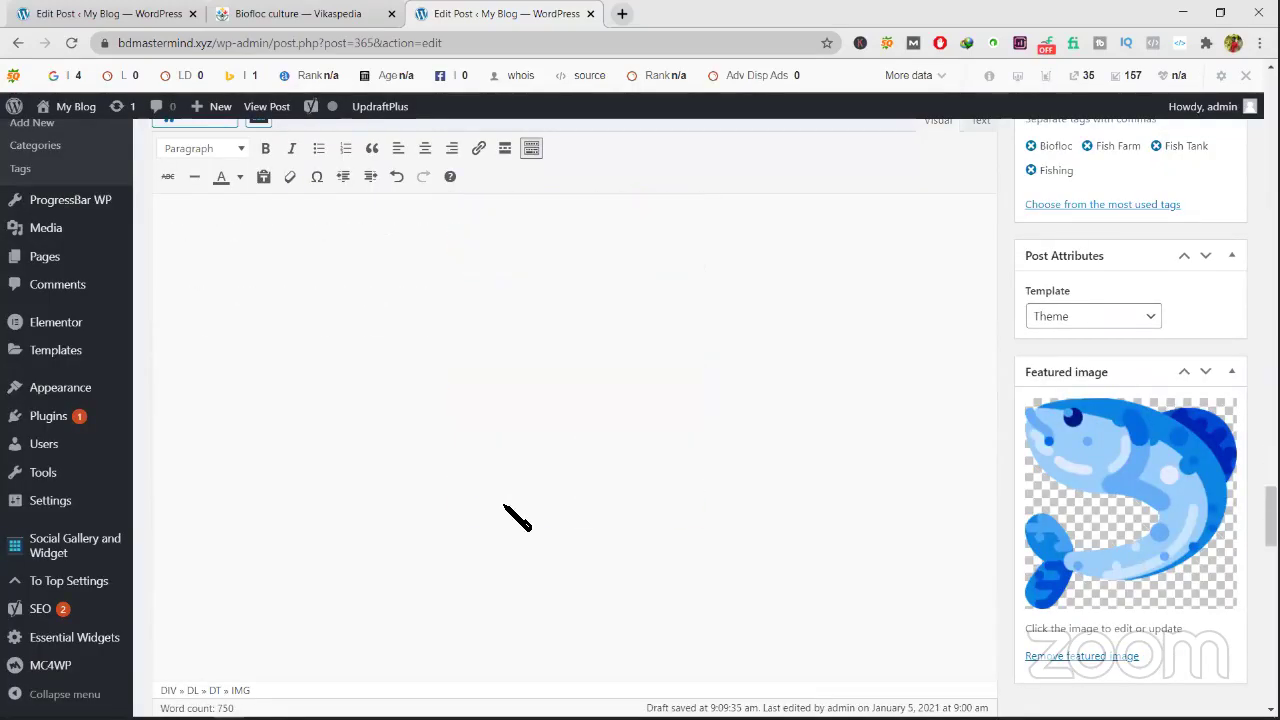
# Return to the top and update the Biofloc post, bringing revisions to 11
pyautogui.scroll(10, 509, 509)
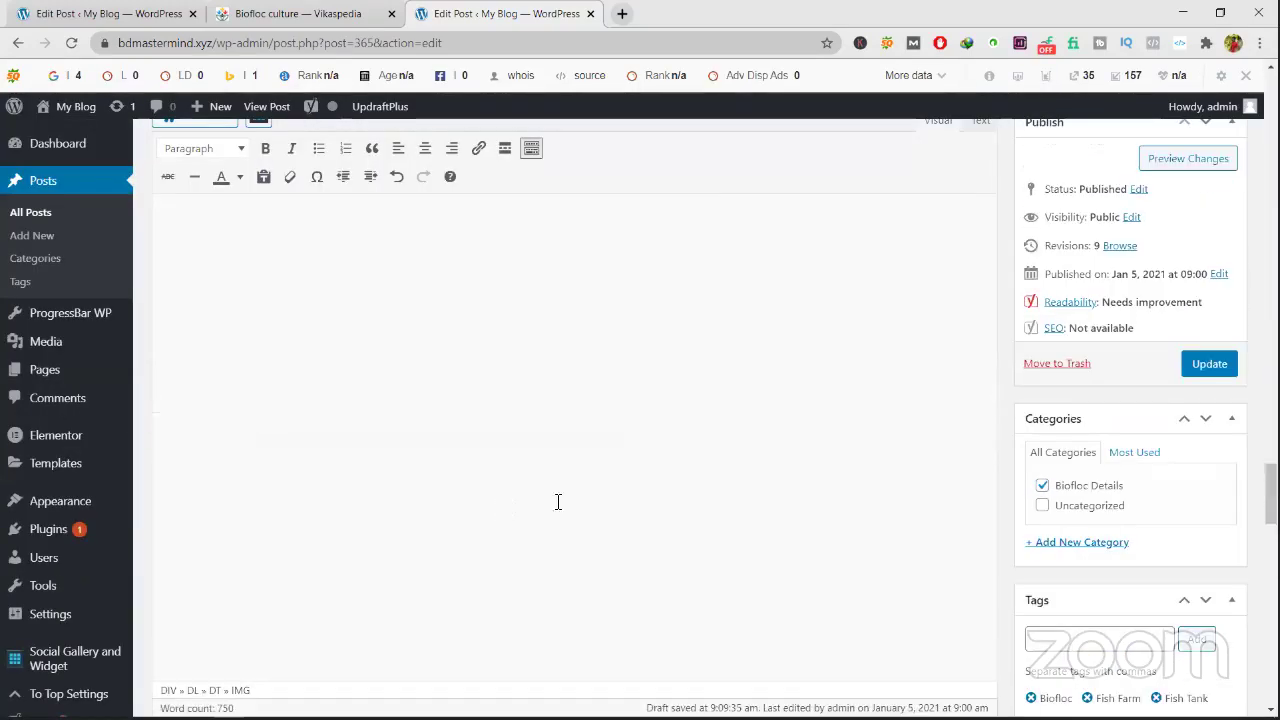
pyautogui.scroll(10, 1040, 400)
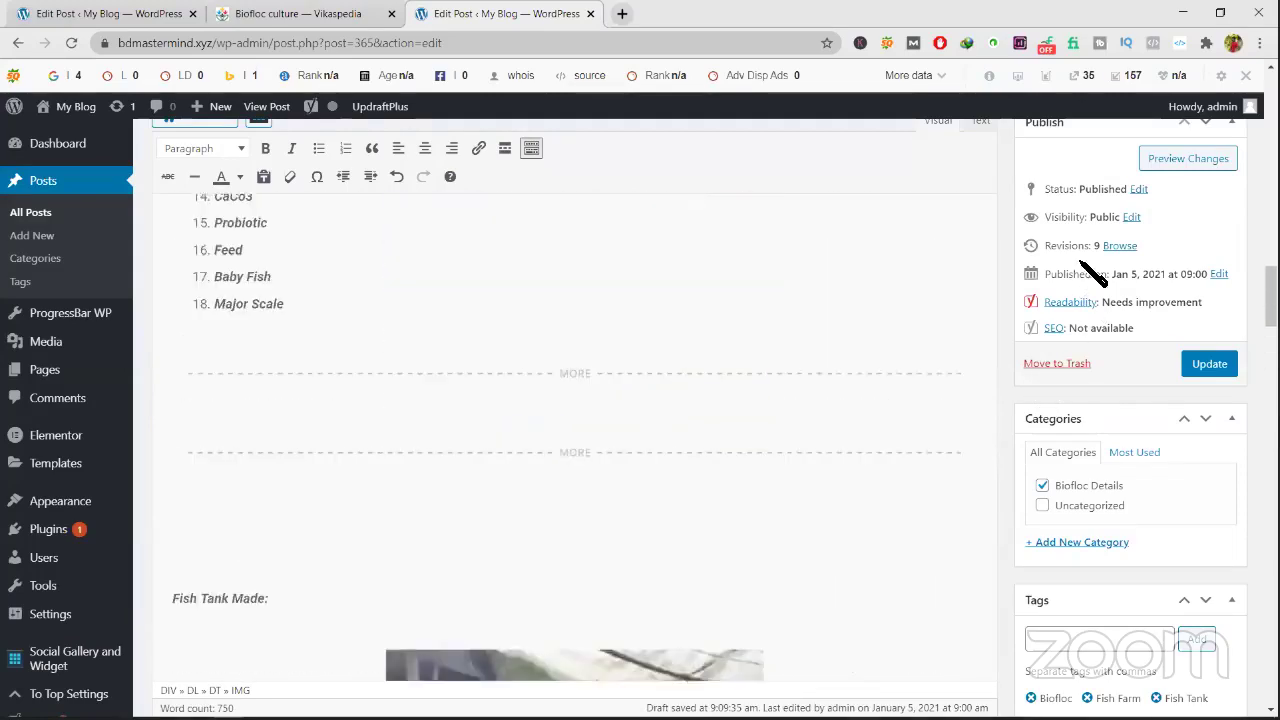
pyautogui.scroll(4, 1092, 195)
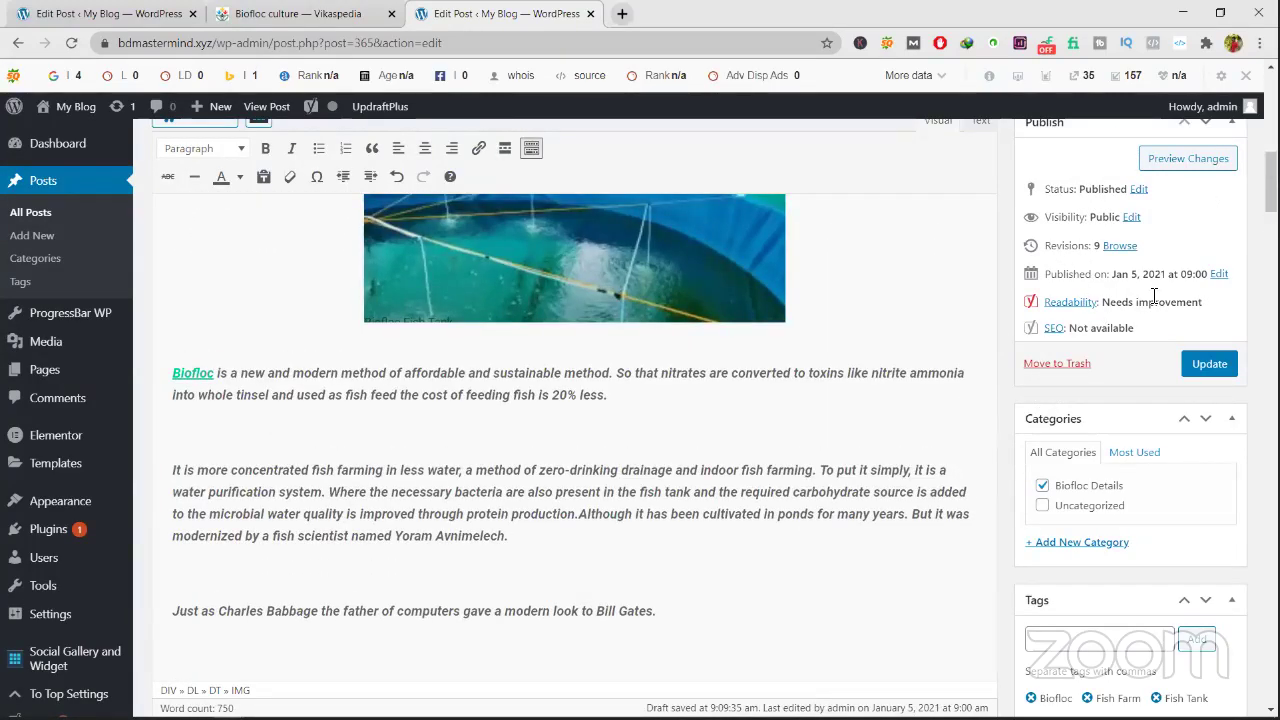
pyautogui.hotkey('ctrl', 'a')
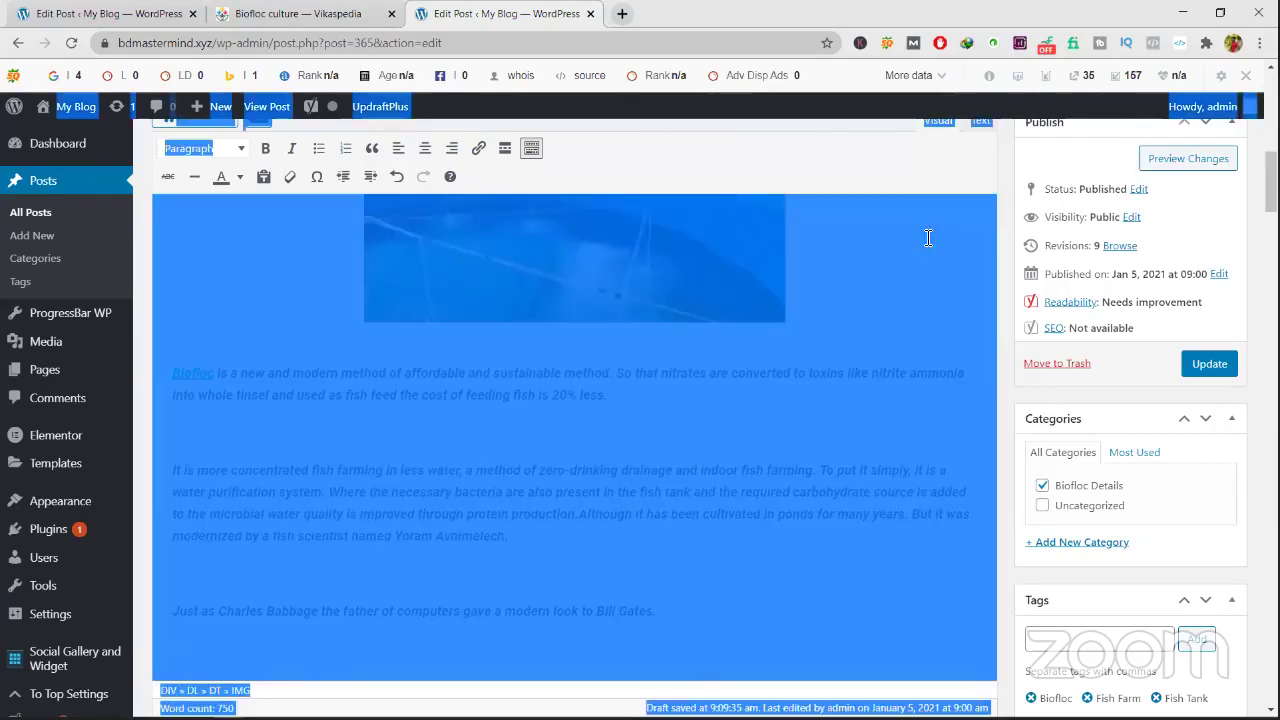
pyautogui.click(1047, 224)
pyautogui.scroll(10, 1049, 218)
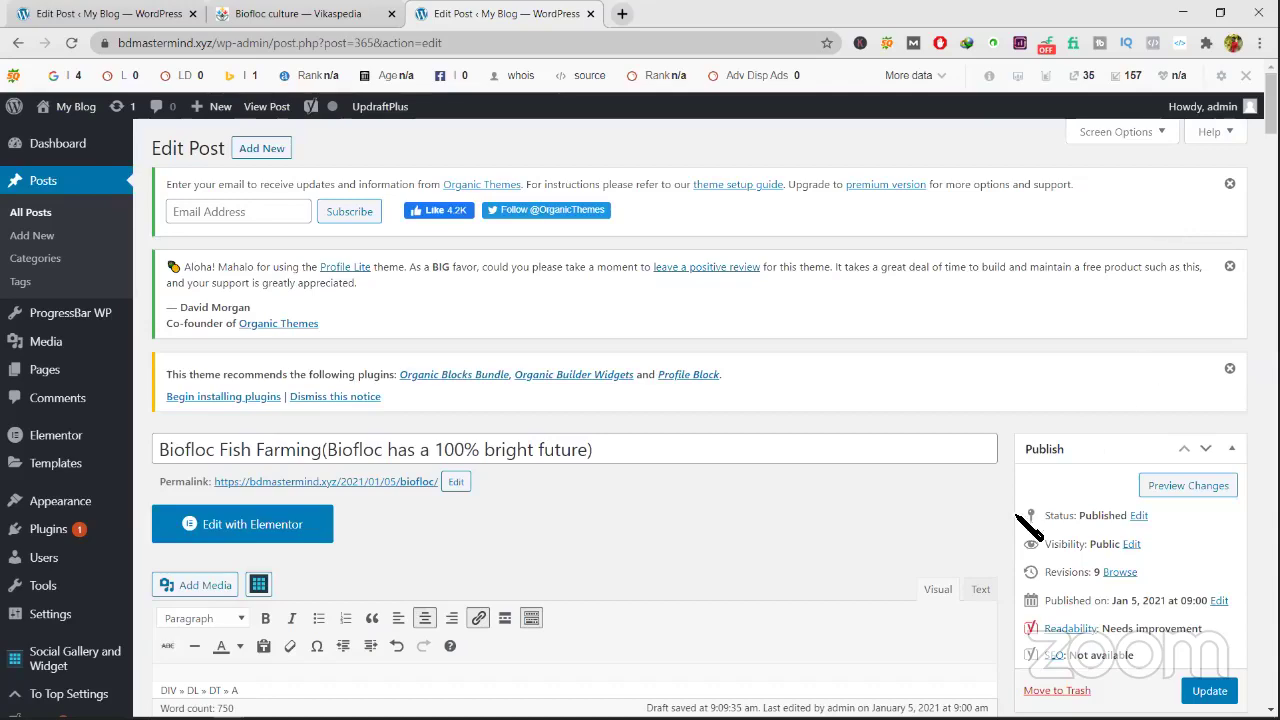
pyautogui.scroll(-3, 1034, 514)
pyautogui.scroll(-4, 1055, 575)
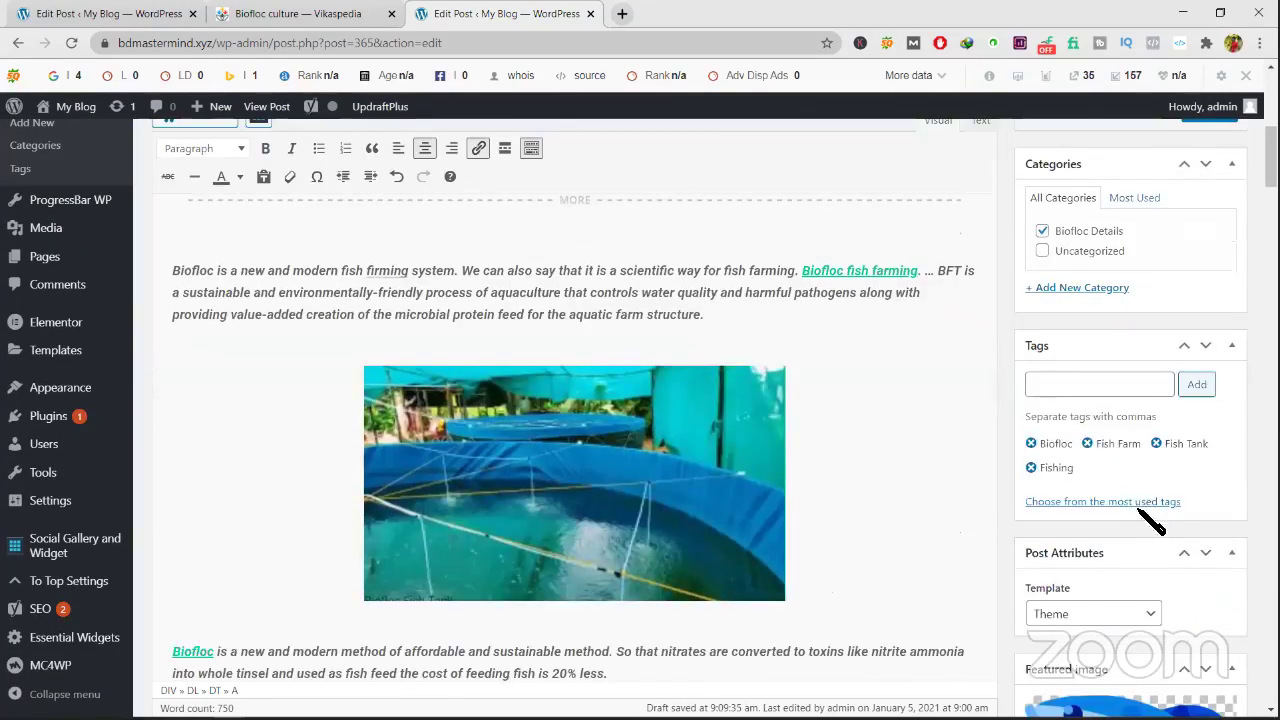
pyautogui.scroll(2, 1115, 160)
pyautogui.scroll(4, 1130, 360)
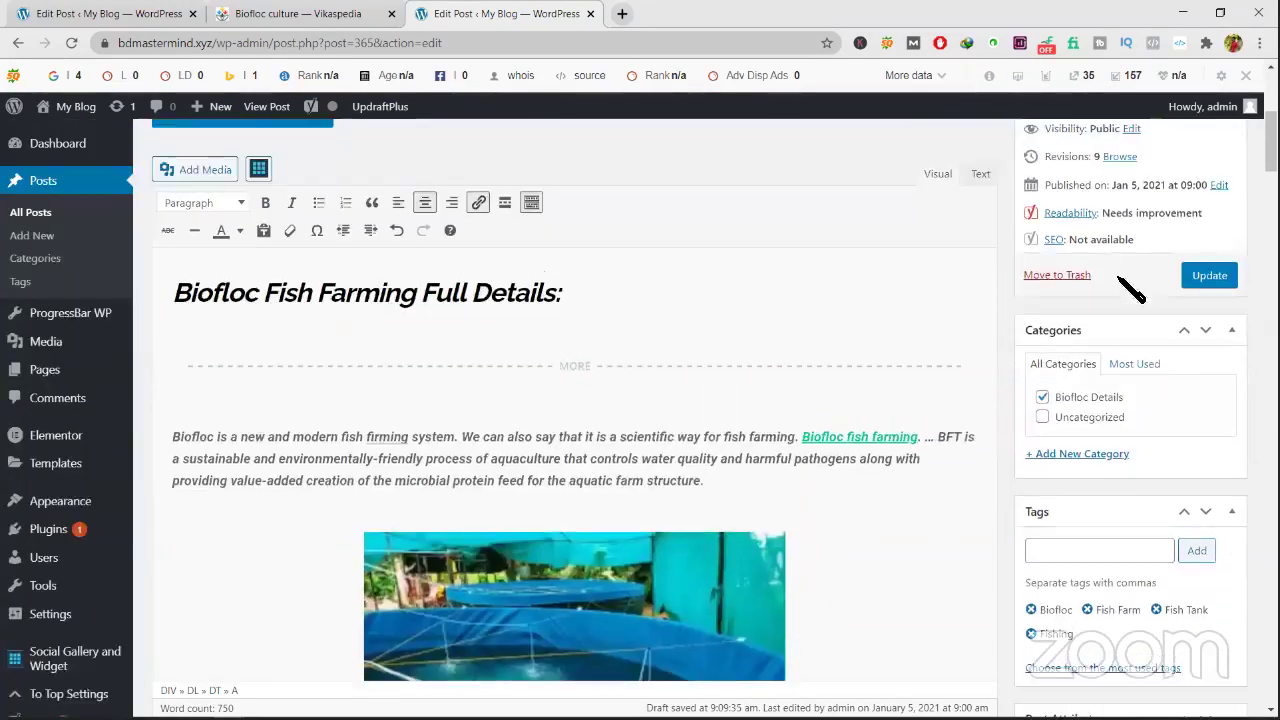
pyautogui.scroll(1, 1190, 650)
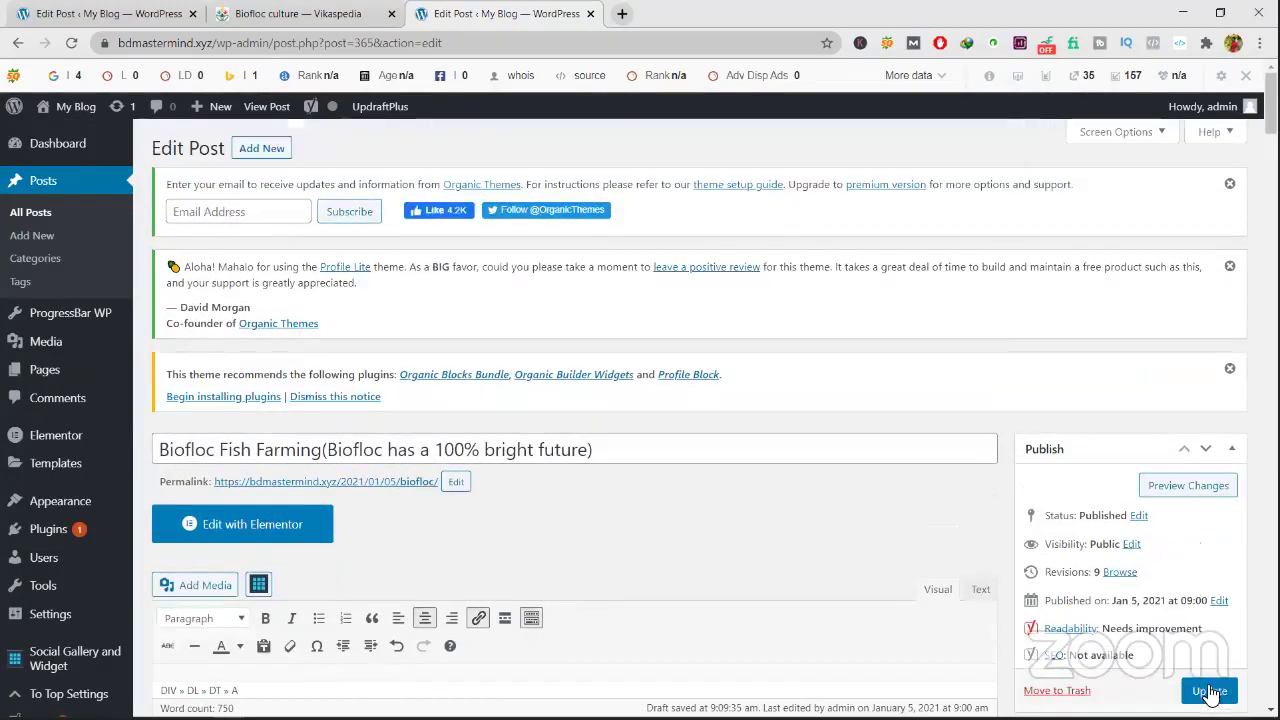
pyautogui.click(1214, 691)
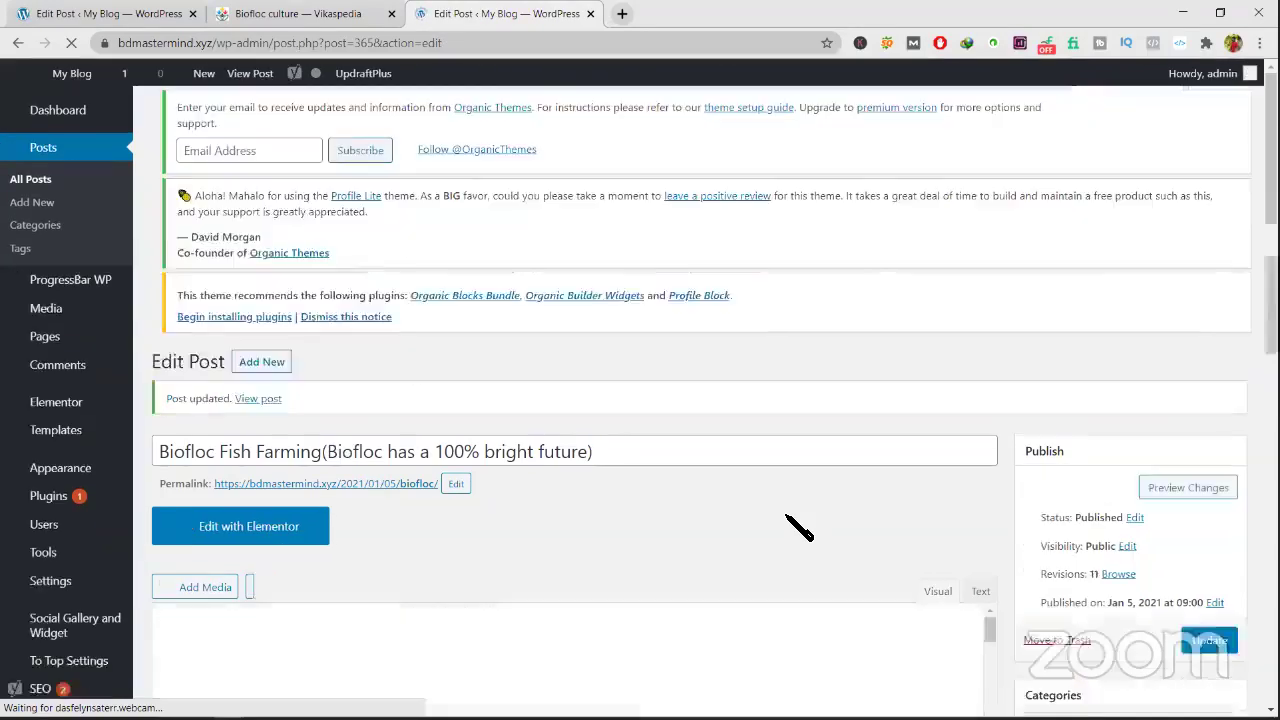
# Expand Yoast's SEO analysis, showing no focus keyphrase or meta description set
pyautogui.scroll(-1, 829, 525)
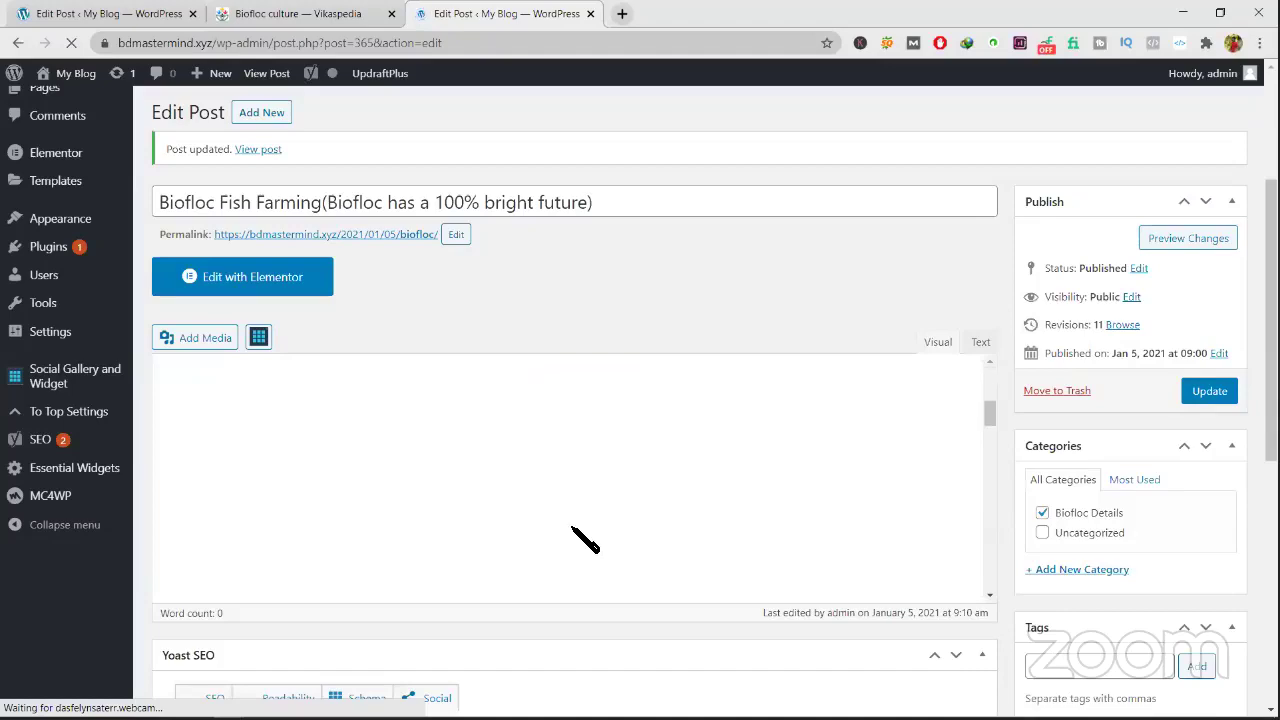
pyautogui.scroll(-4, 577, 523)
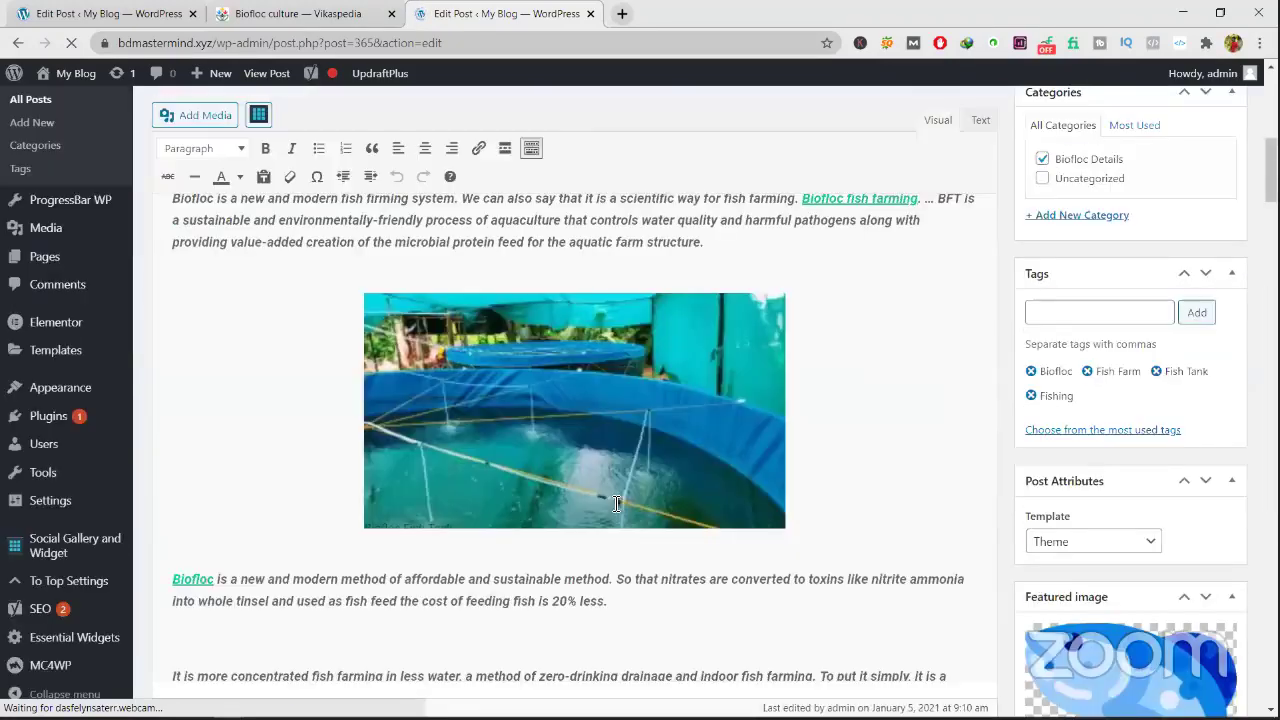
pyautogui.scroll(2, 594, 507)
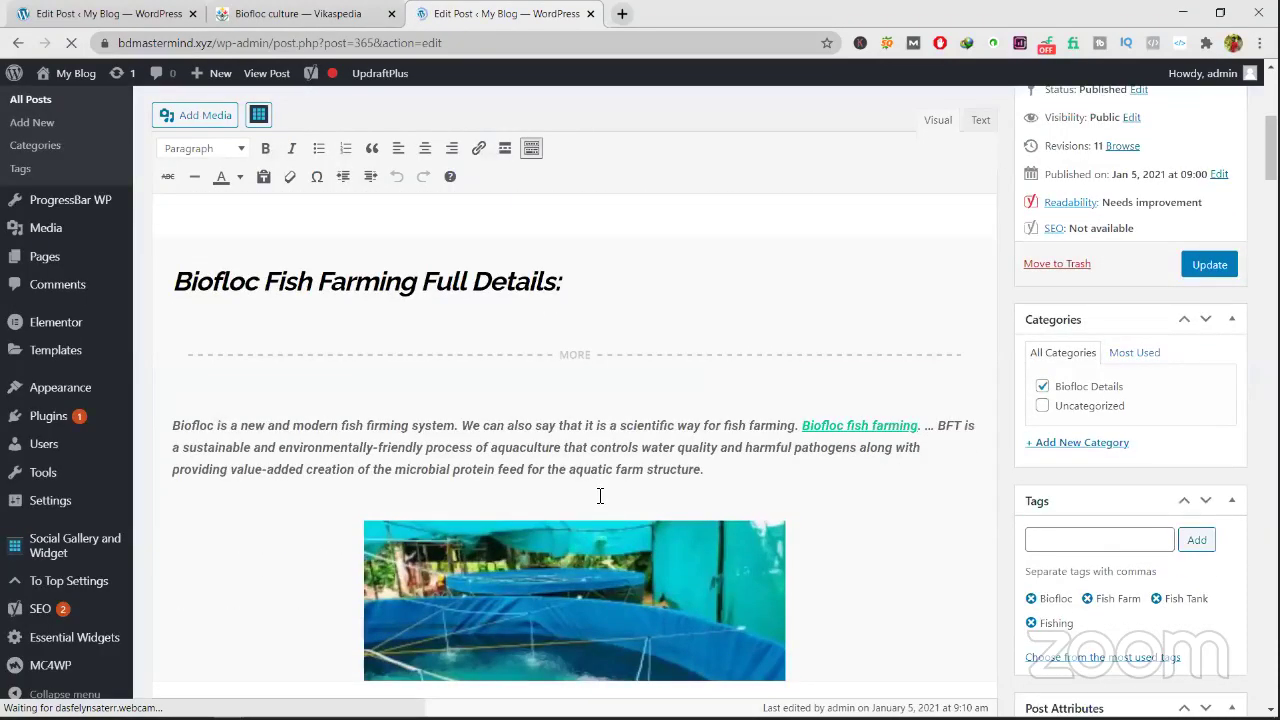
pyautogui.scroll(-5, 600, 496)
pyautogui.scroll(-13, 604, 504)
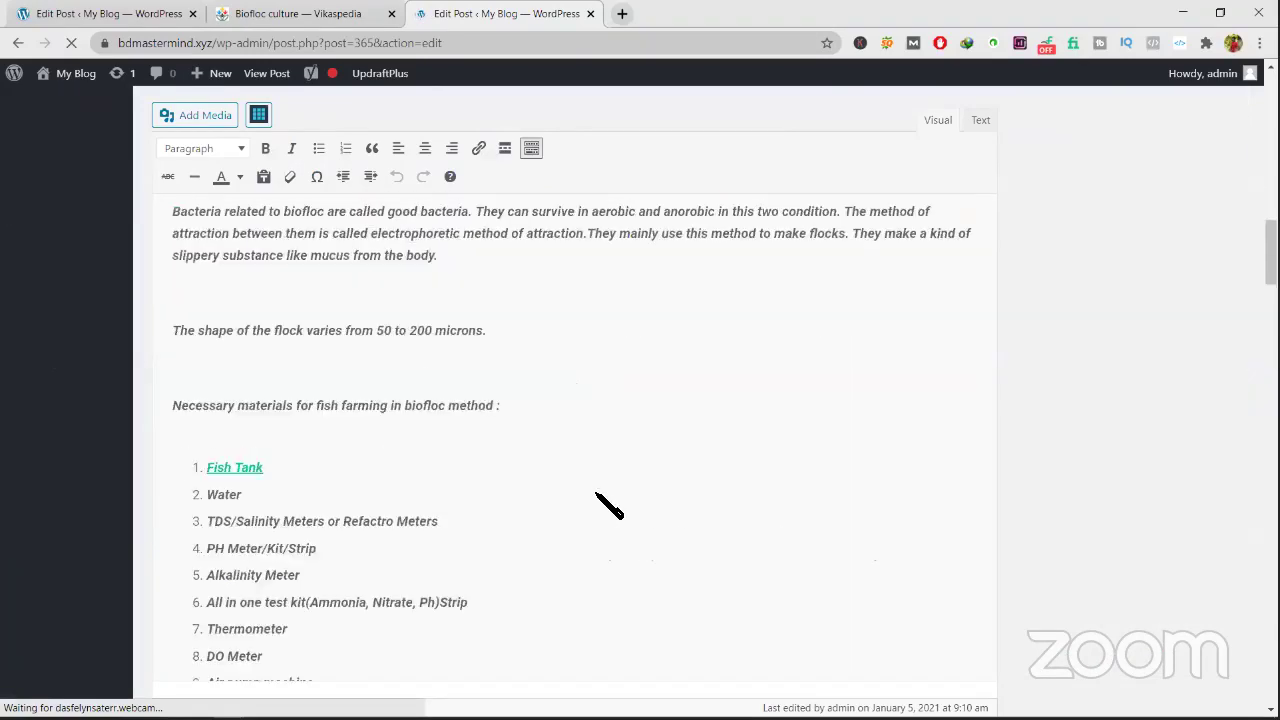
pyautogui.scroll(-15, 514, 476)
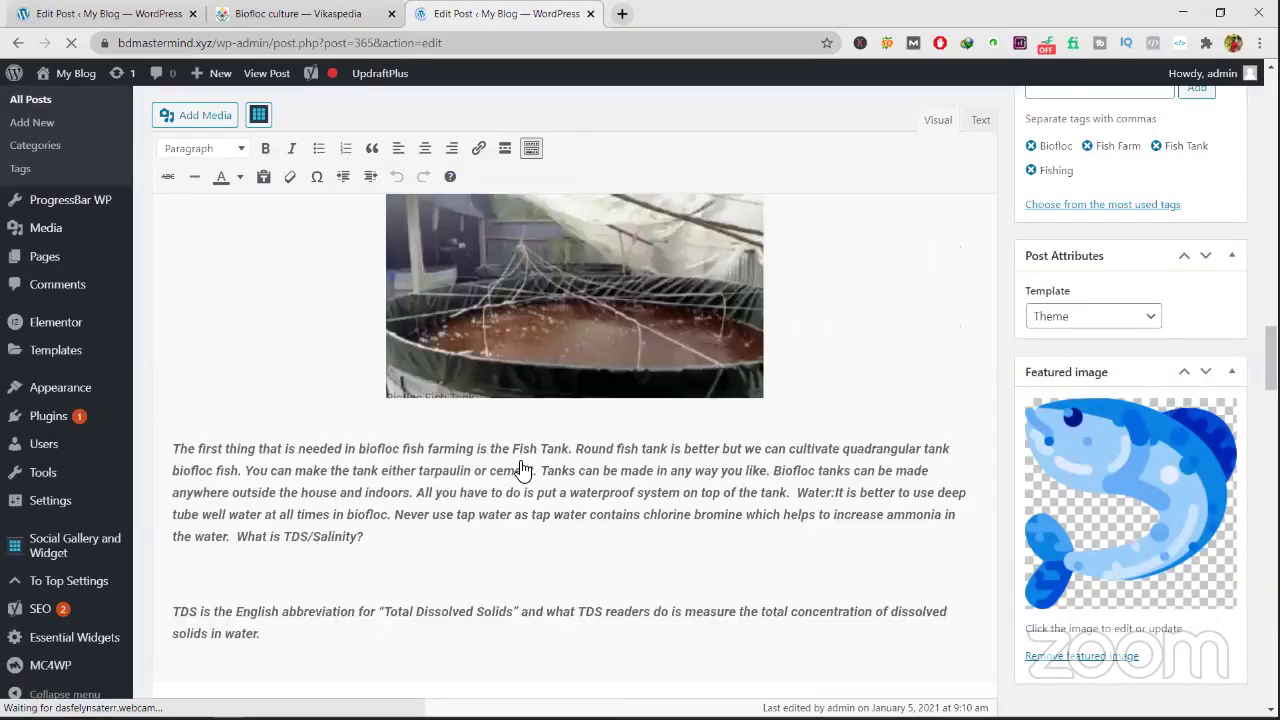
pyautogui.scroll(-8, 403, 537)
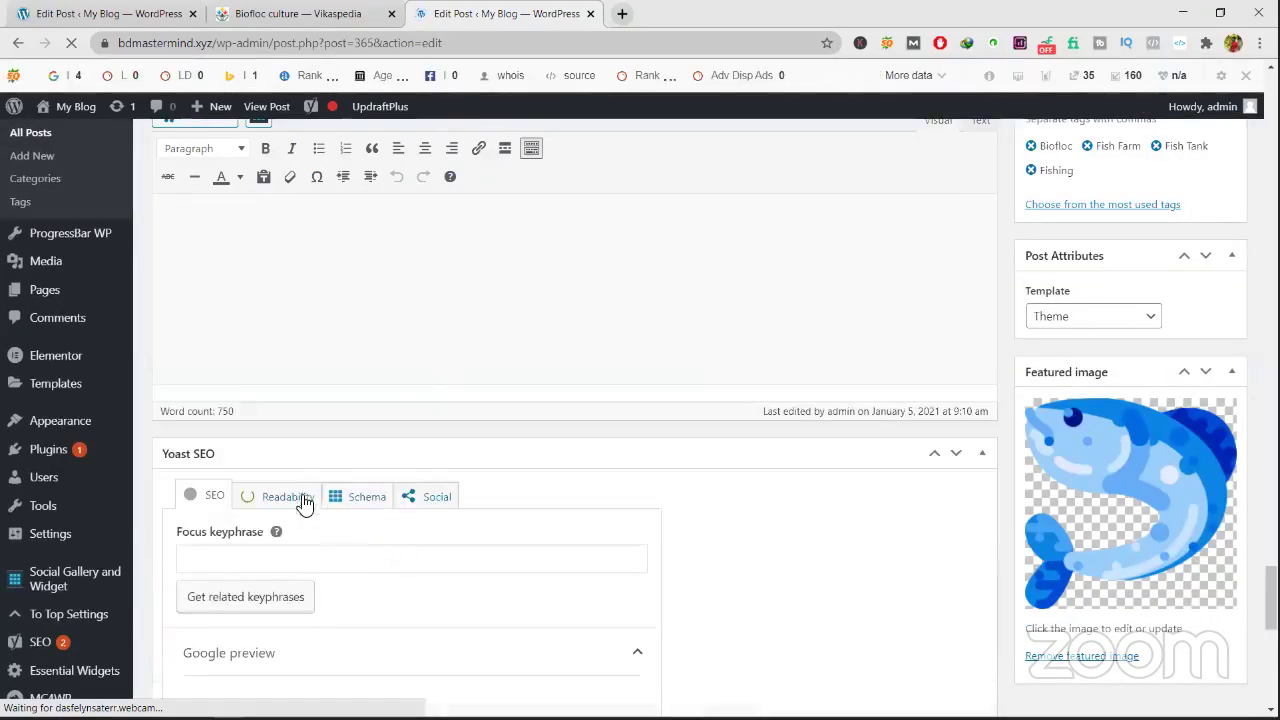
pyautogui.click(337, 458)
pyautogui.scroll(-3, 337, 458)
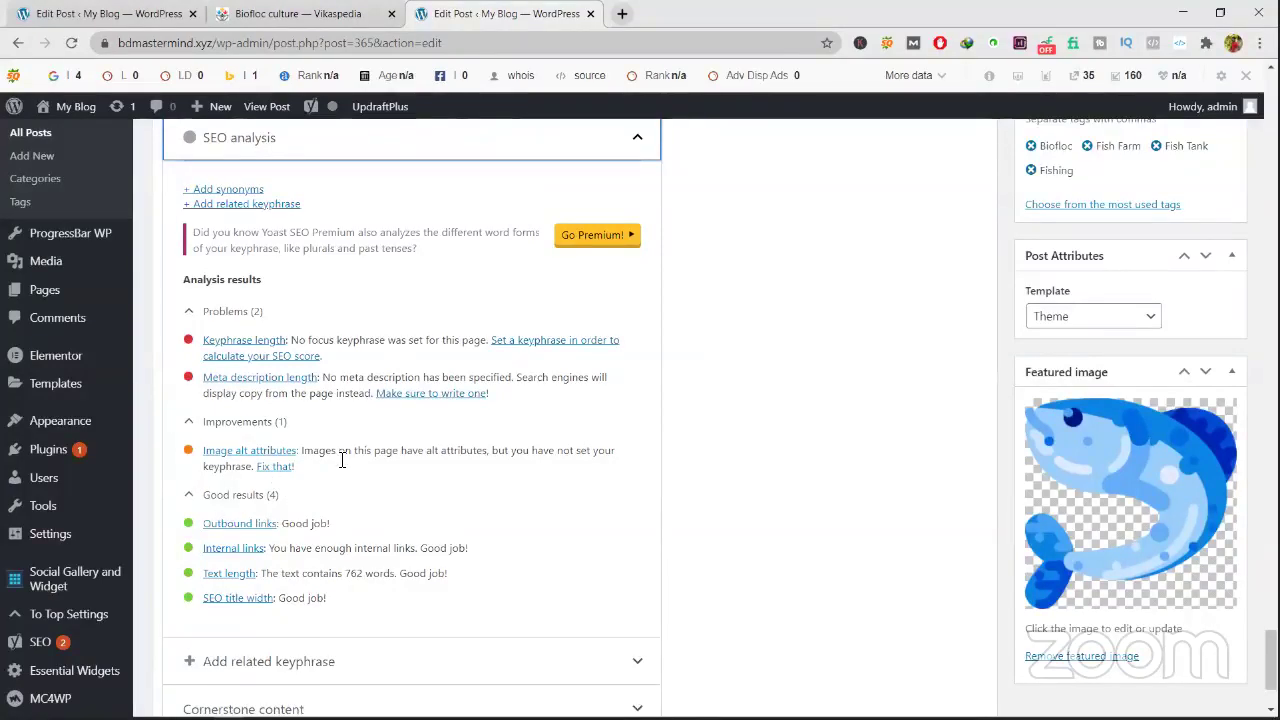
pyautogui.scroll(5, 341, 460)
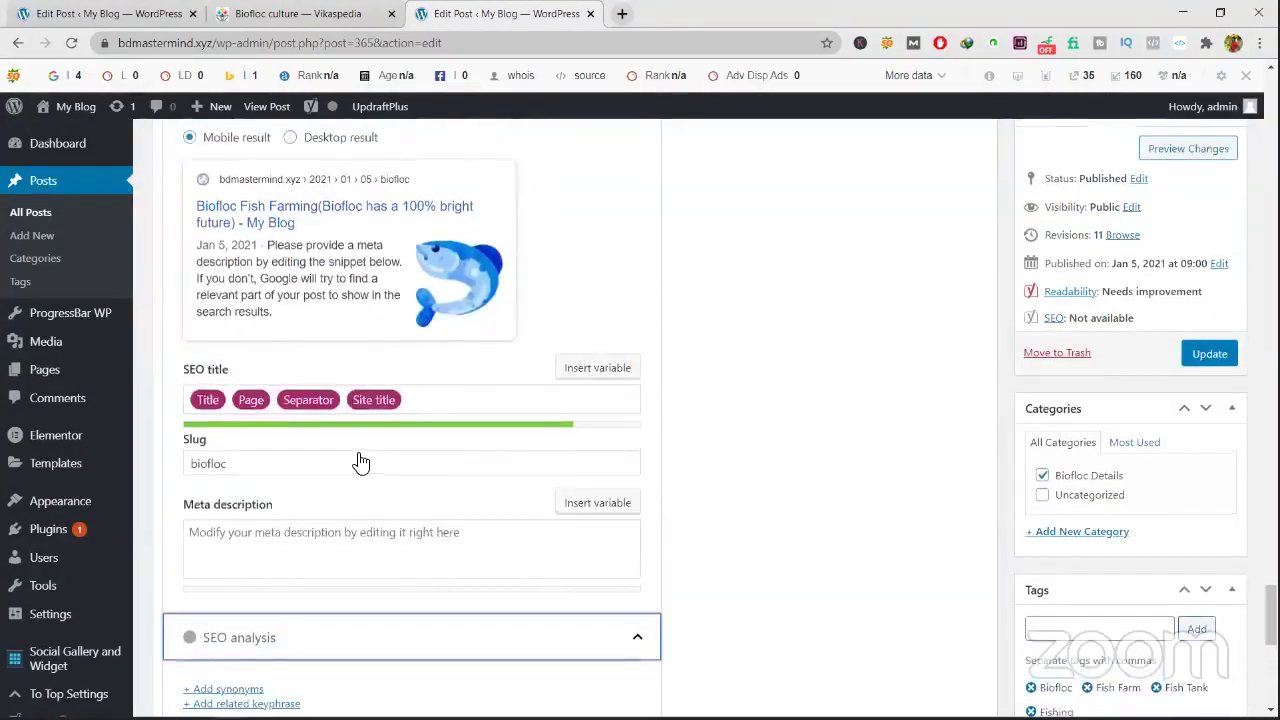
pyautogui.scroll(4, 361, 462)
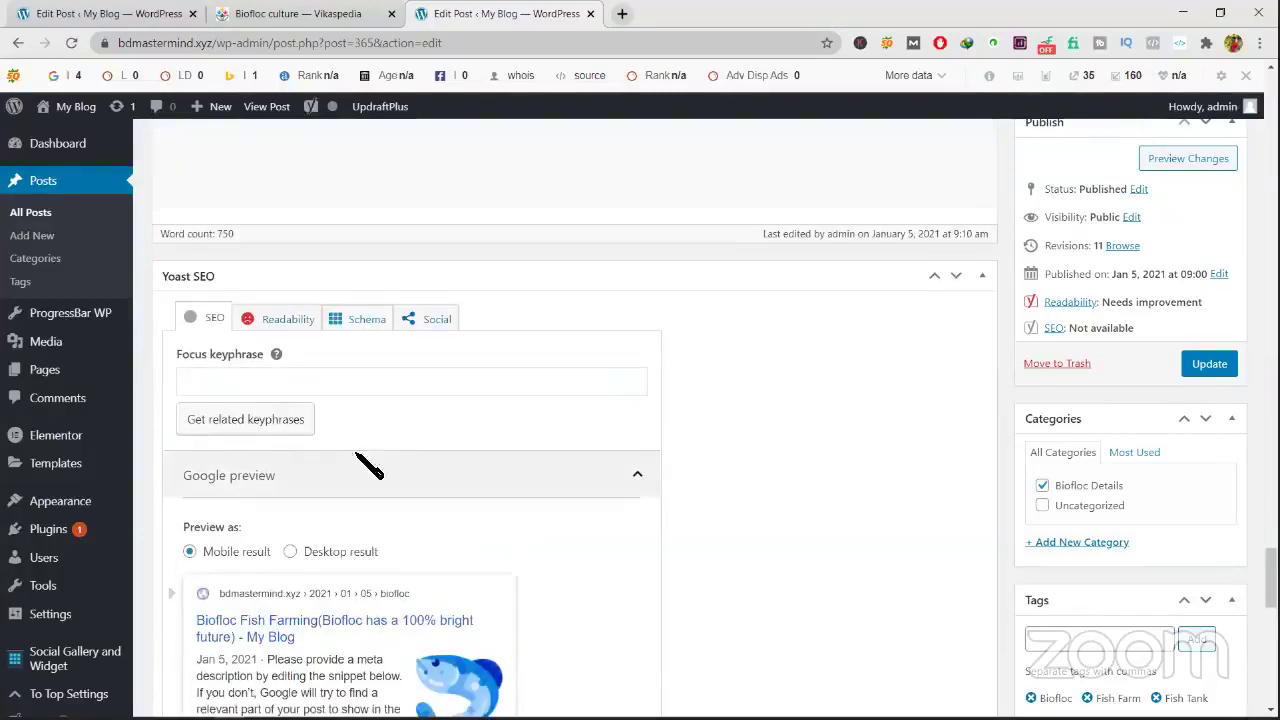
pyautogui.scroll(4, 362, 458)
pyautogui.scroll(-3, 362, 462)
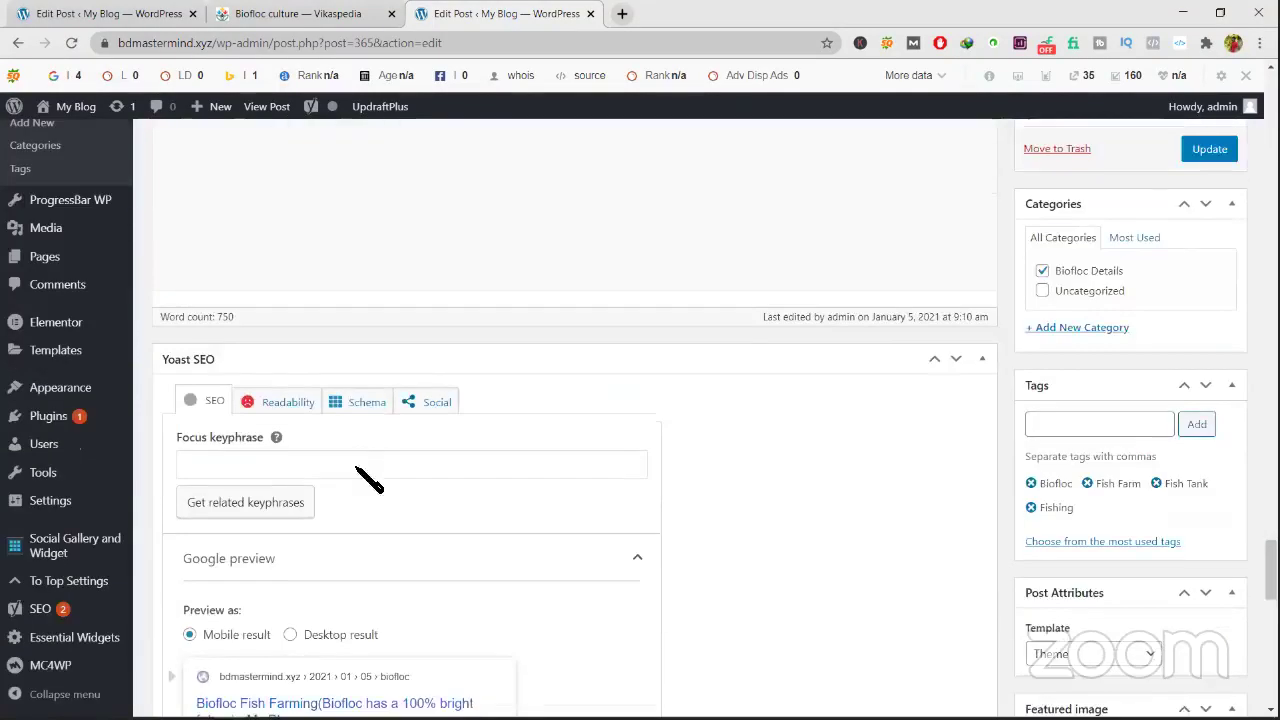
pyautogui.scroll(-1, 361, 476)
pyautogui.scroll(-1, 361, 476)
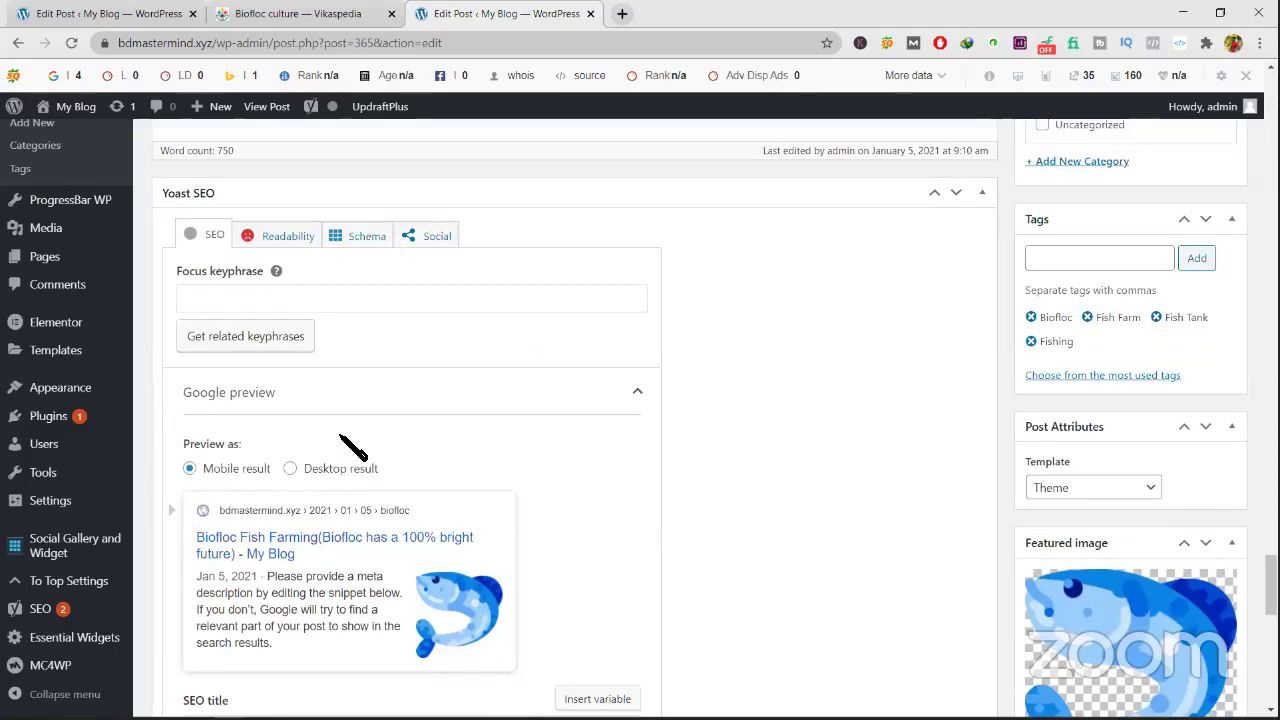
# Enter 'Biofloc' as the Yoast focus keyphrase
pyautogui.click(320, 303)
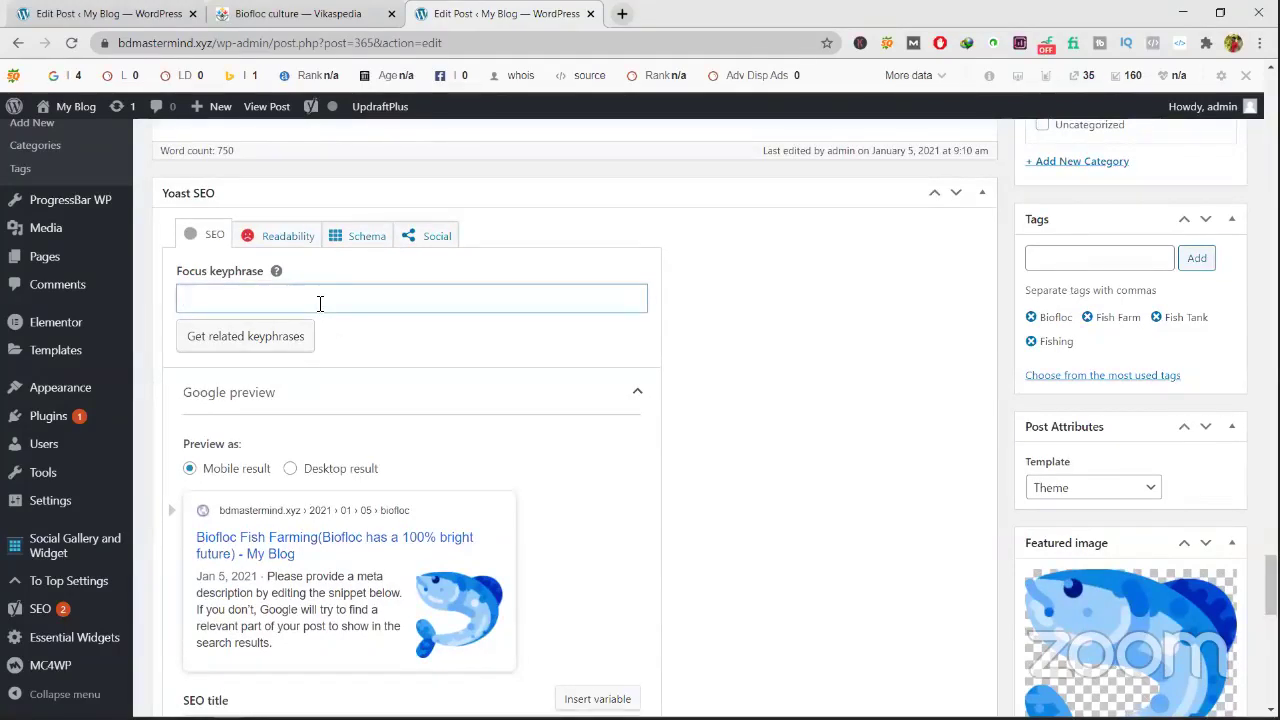
pyautogui.write('Biofloc')
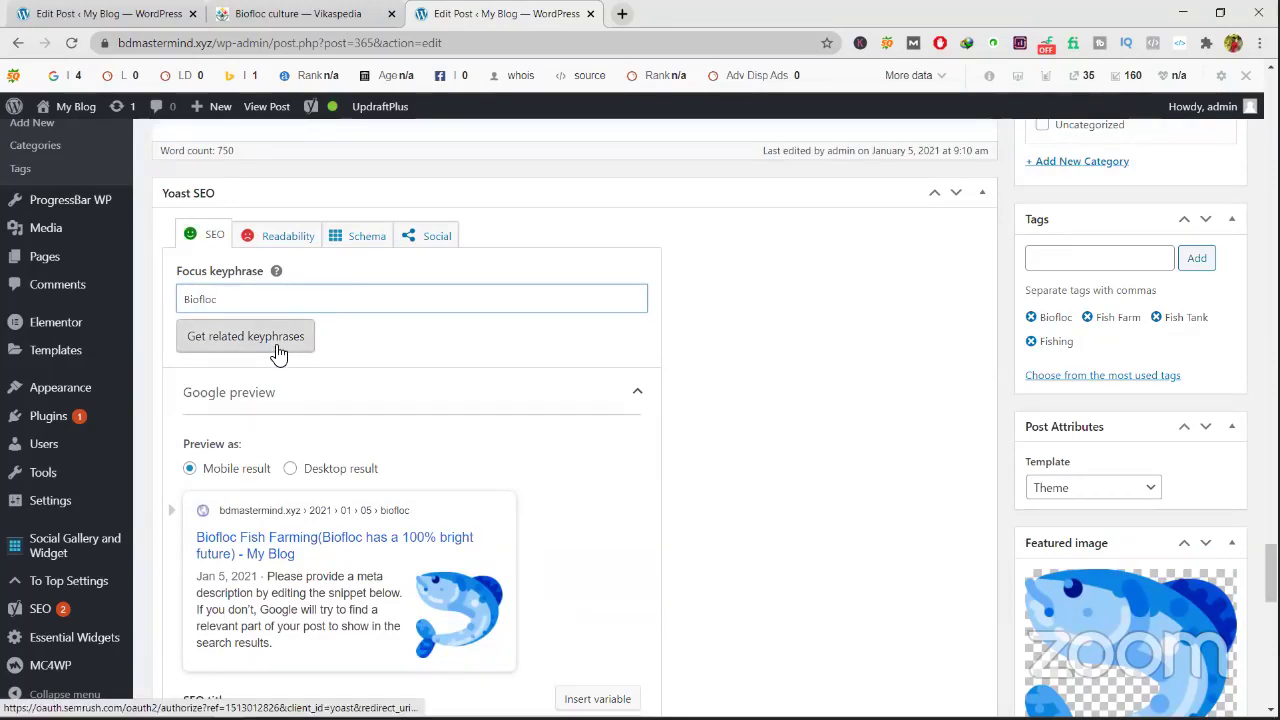
pyautogui.click(414, 350)
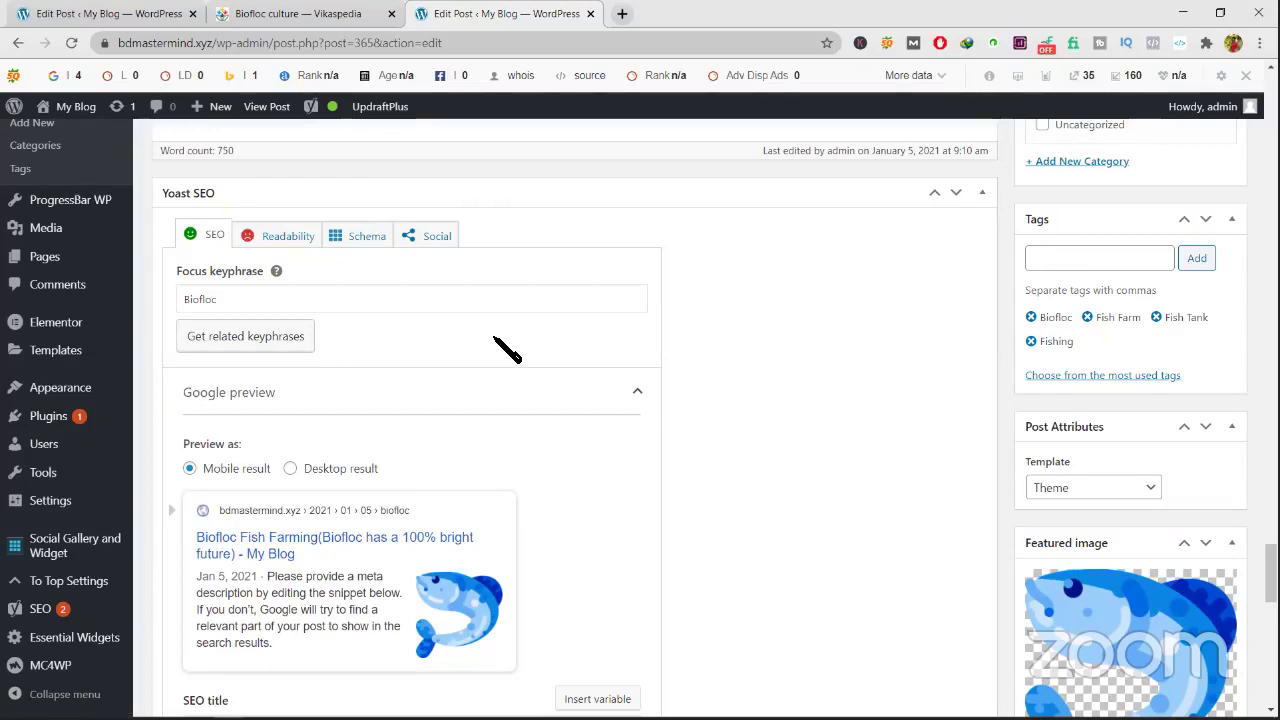
pyautogui.scroll(-1, 495, 362)
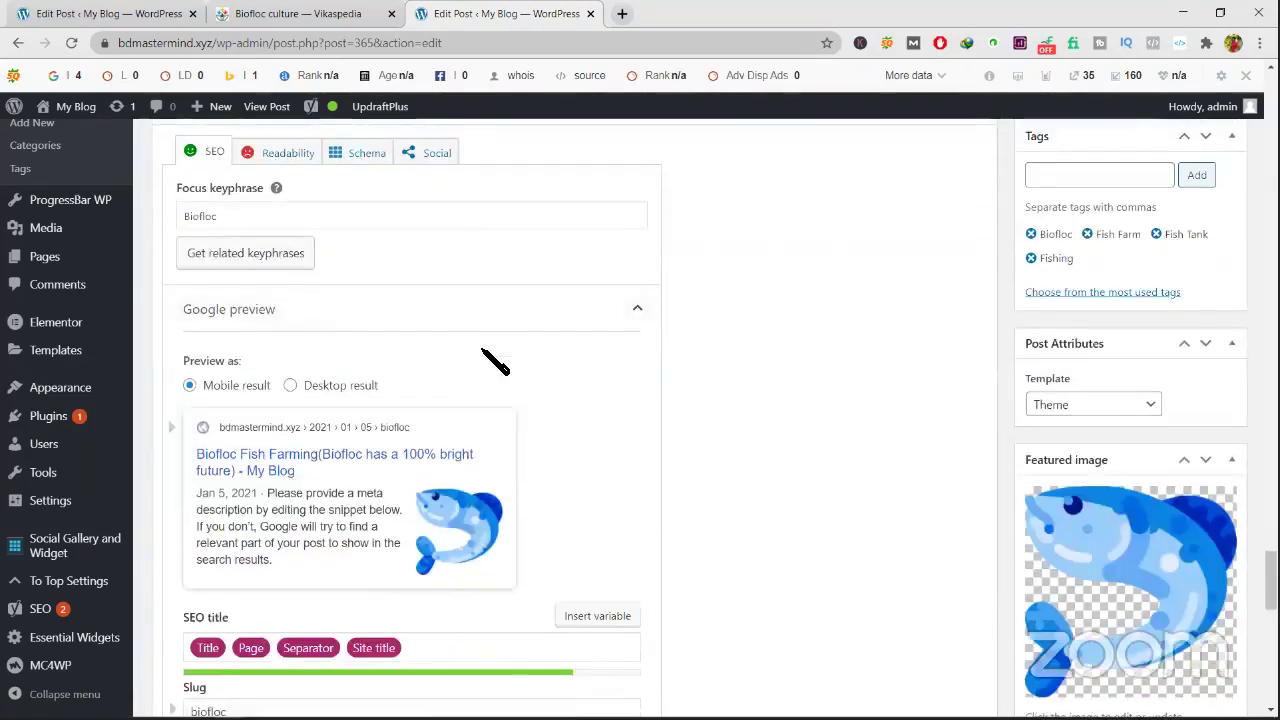
pyautogui.scroll(-6, 497, 405)
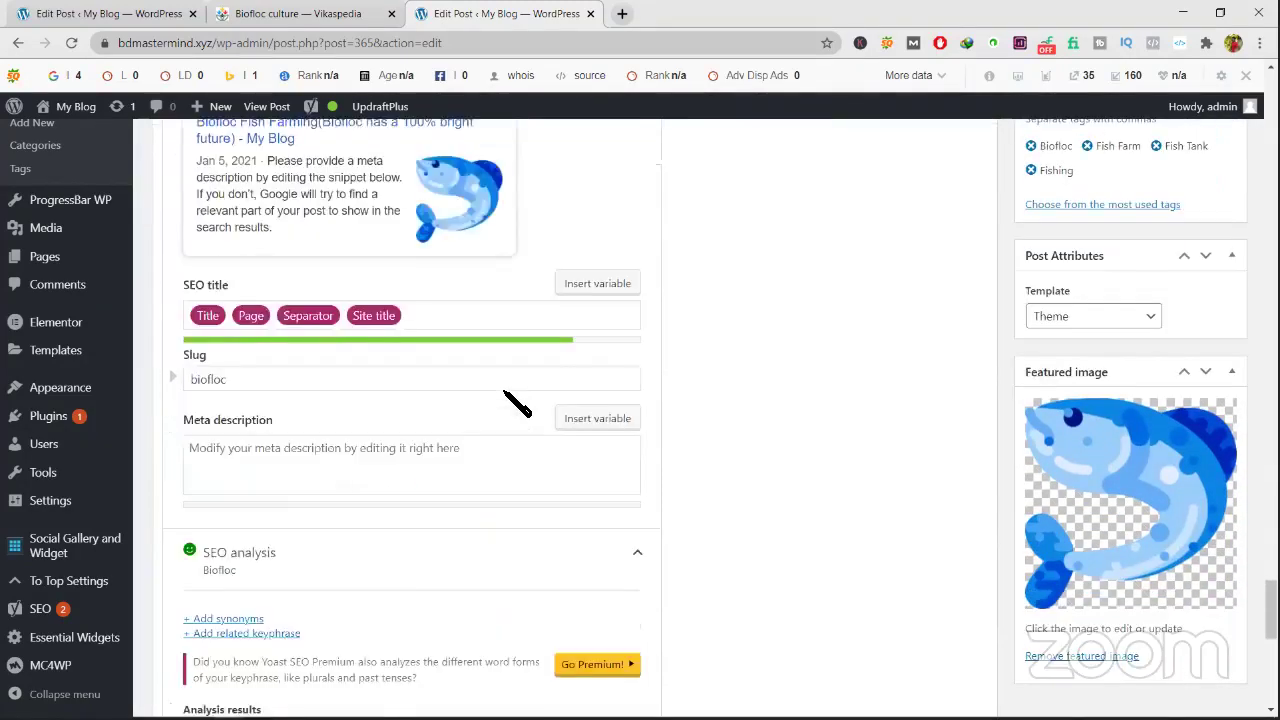
pyautogui.scroll(6, 263, 257)
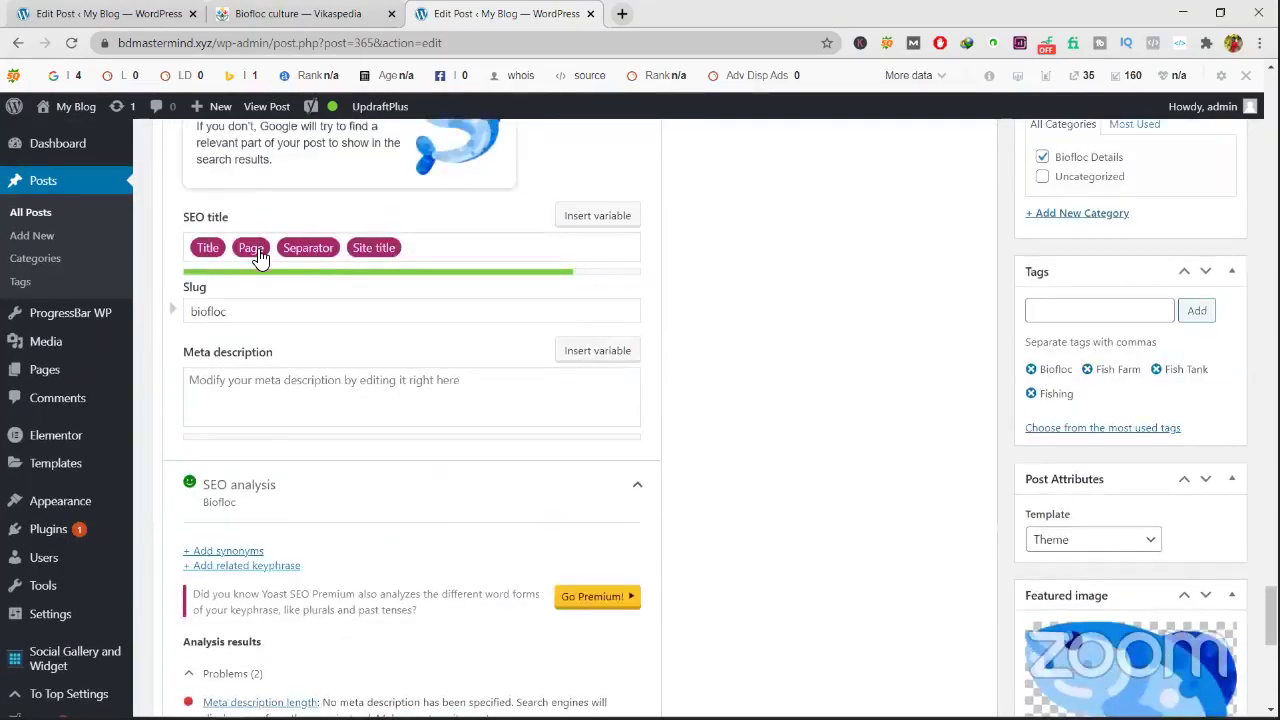
# Try related keyphrases, dismiss the SEMrush login, and confirm a Good score with 12 good results
pyautogui.click(290, 254)
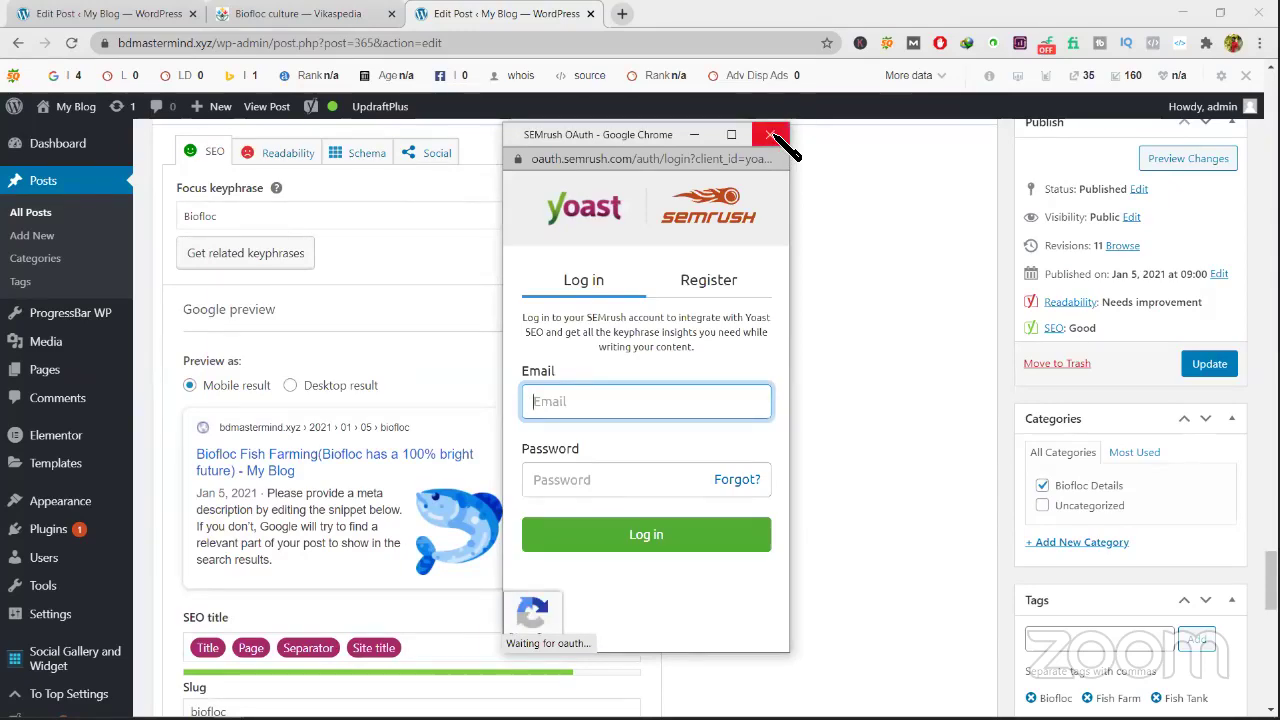
pyautogui.click(771, 135)
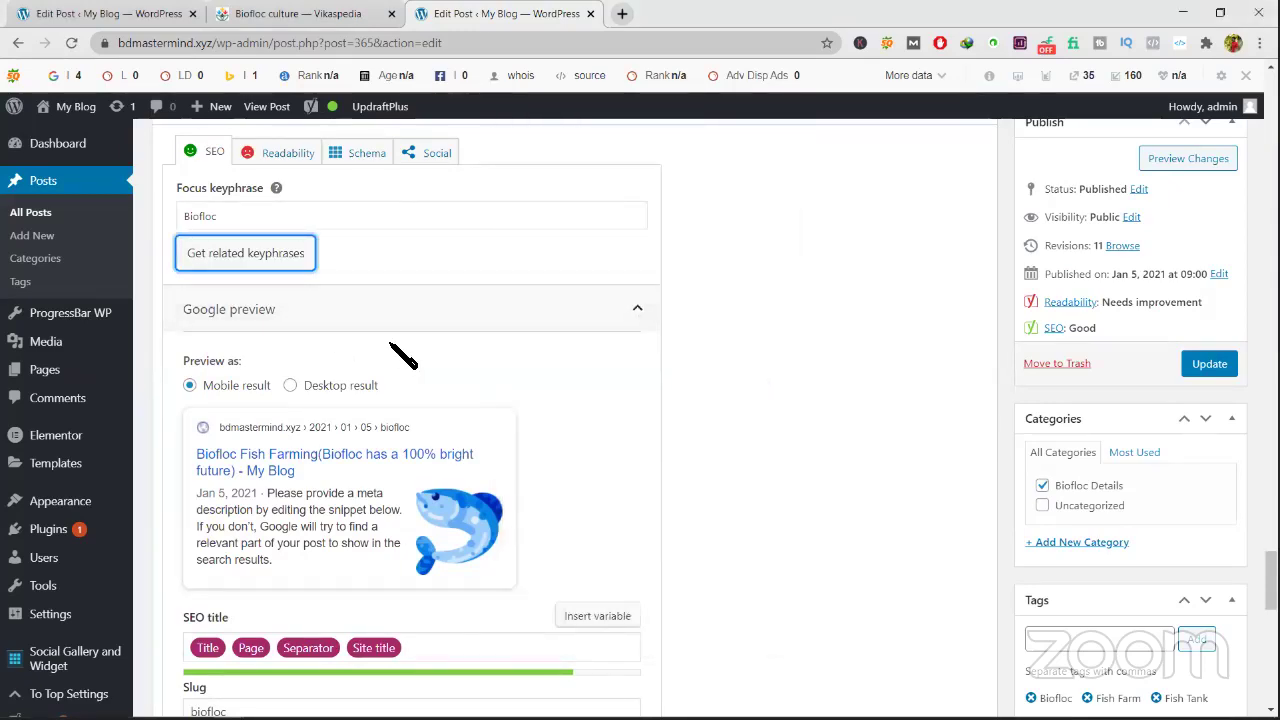
pyautogui.scroll(-8, 398, 352)
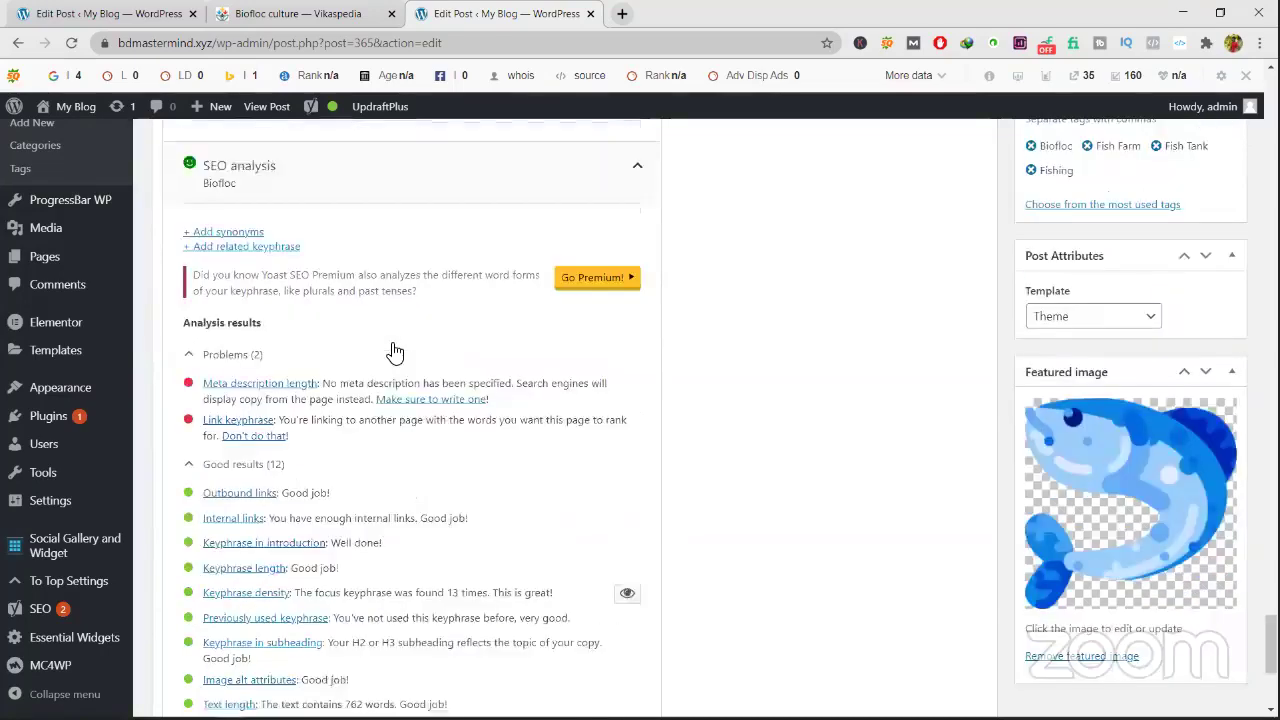
pyautogui.scroll(-2, 398, 352)
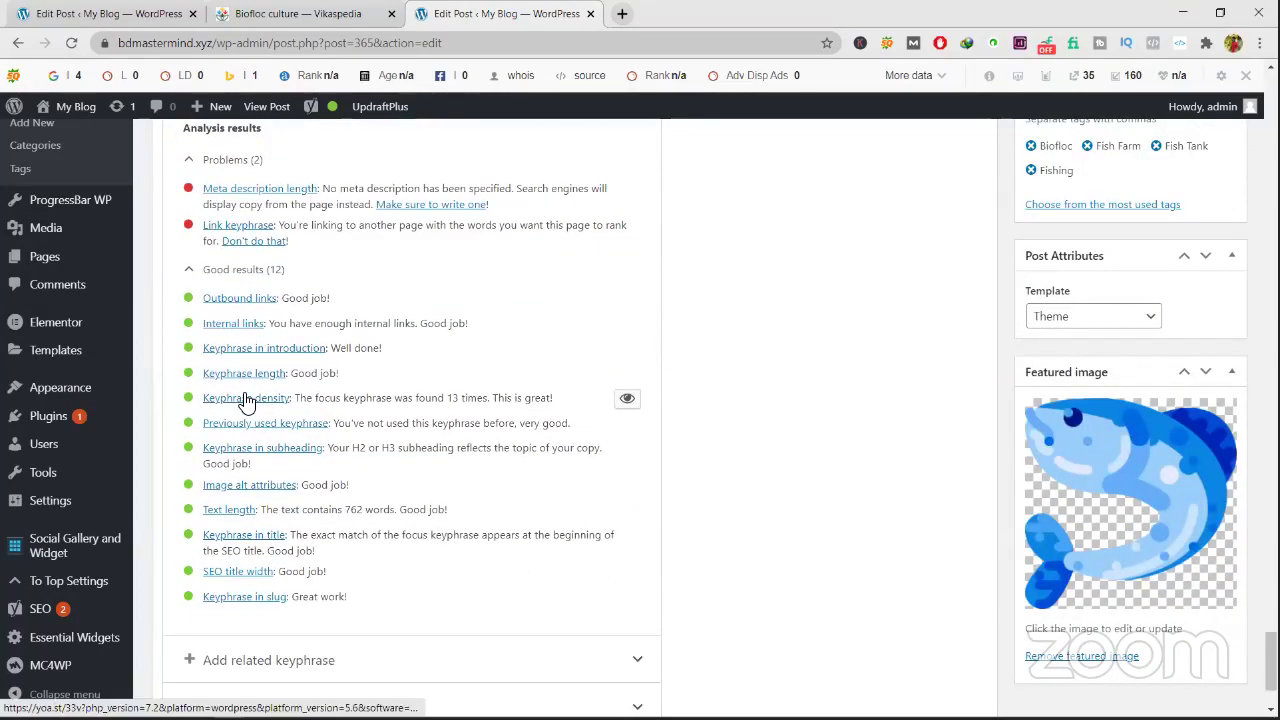
pyautogui.scroll(5, 243, 395)
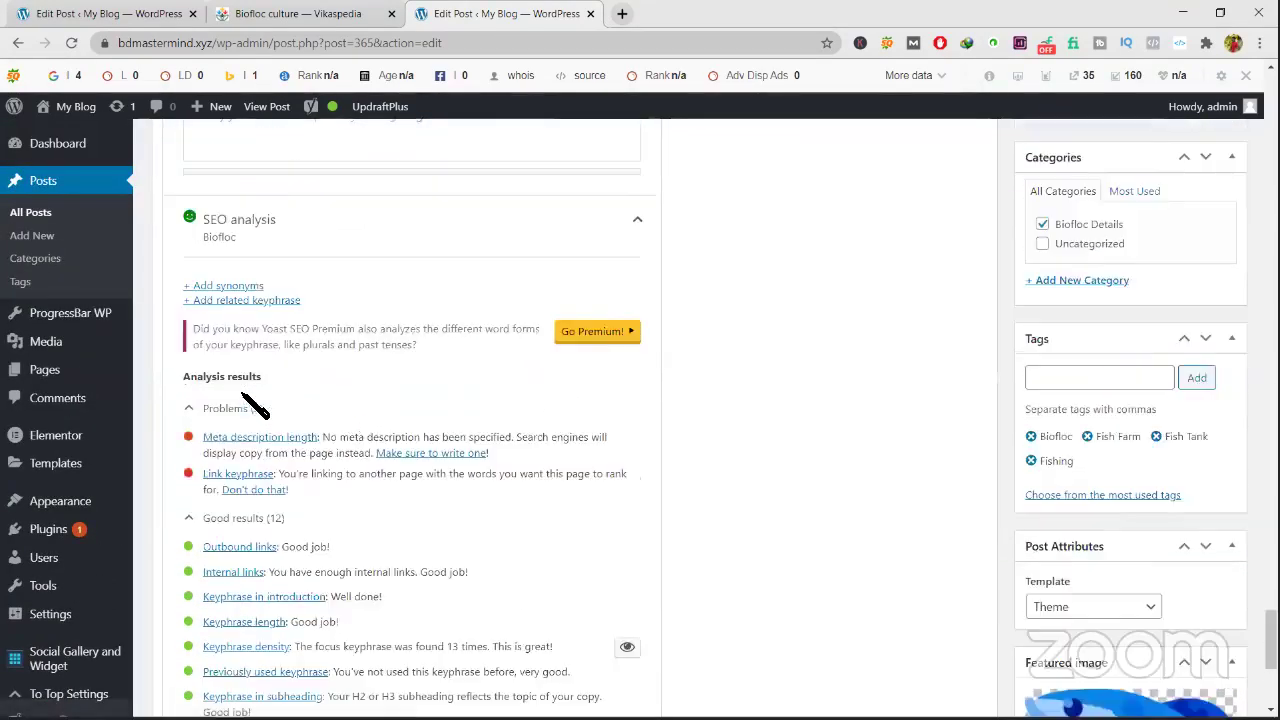
pyautogui.scroll(3, 331, 420)
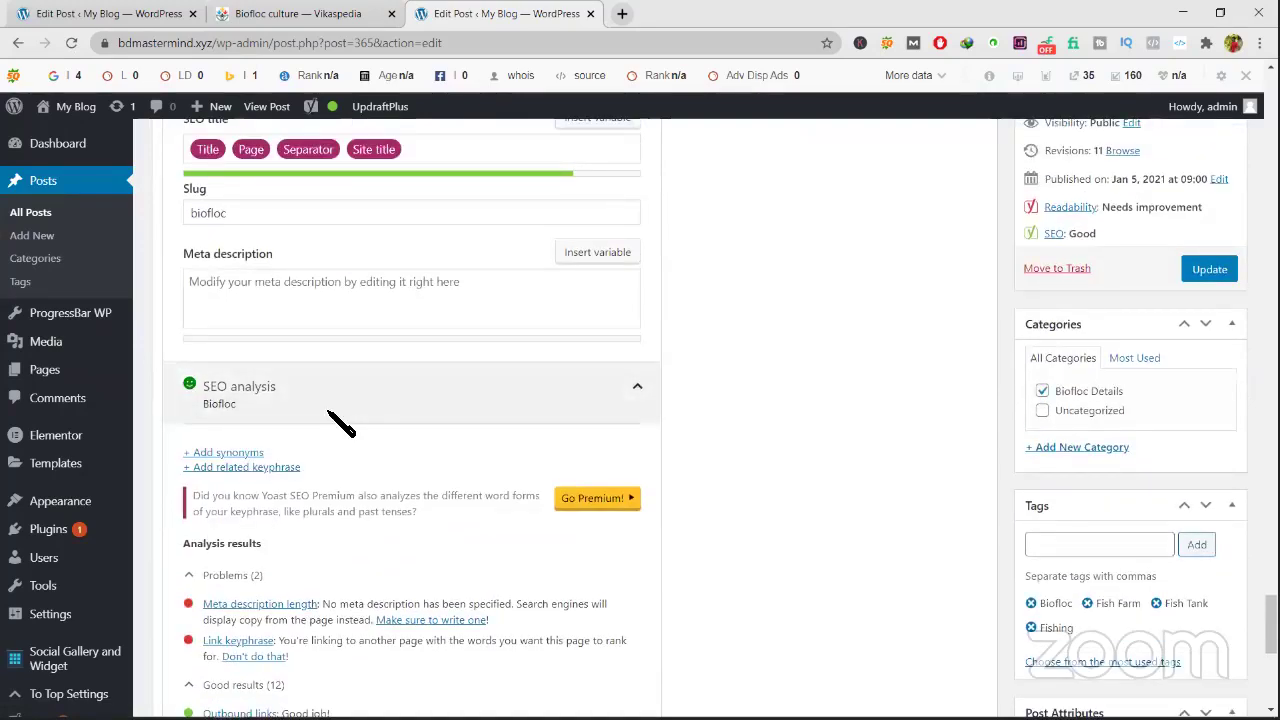
pyautogui.scroll(2, 303, 436)
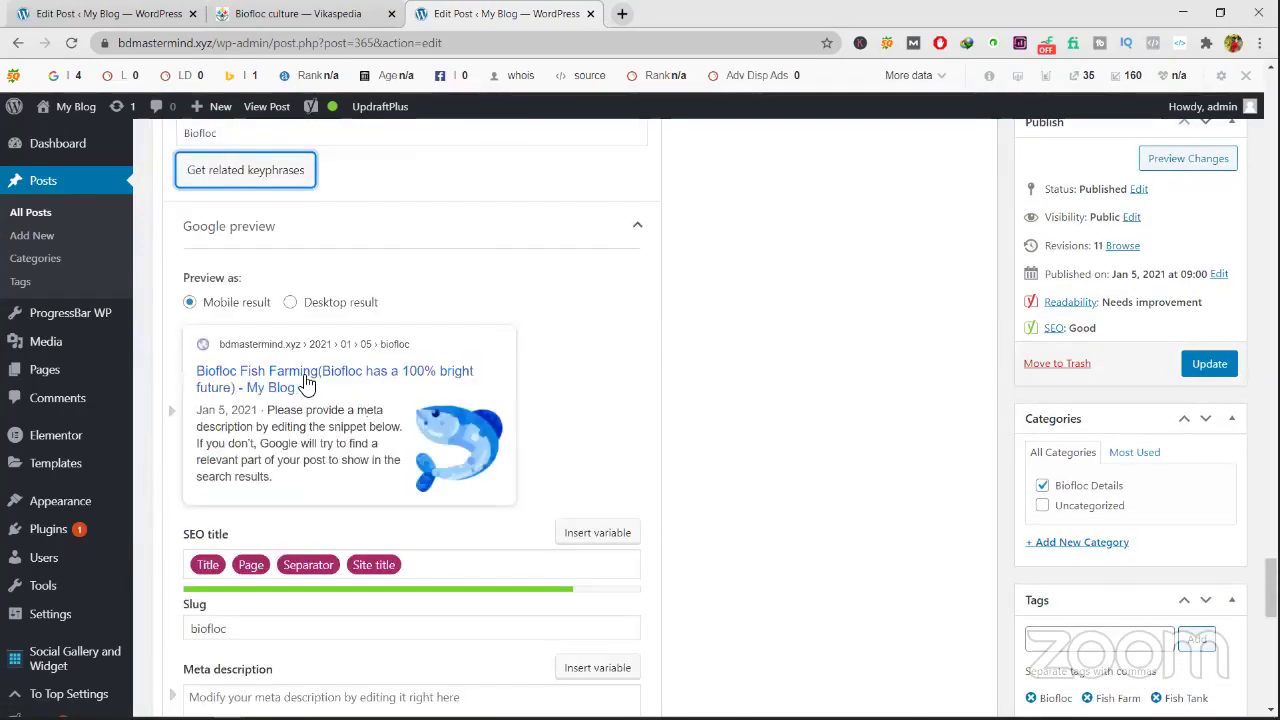
pyautogui.scroll(1, 380, 360)
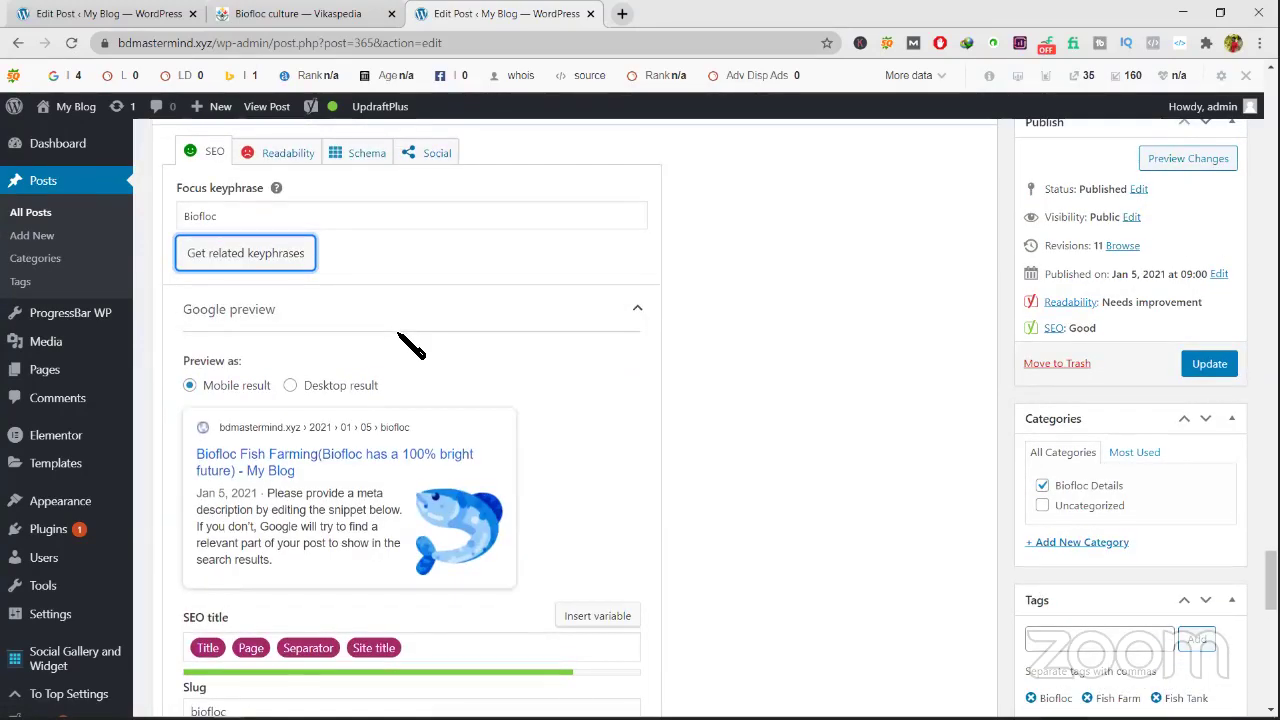
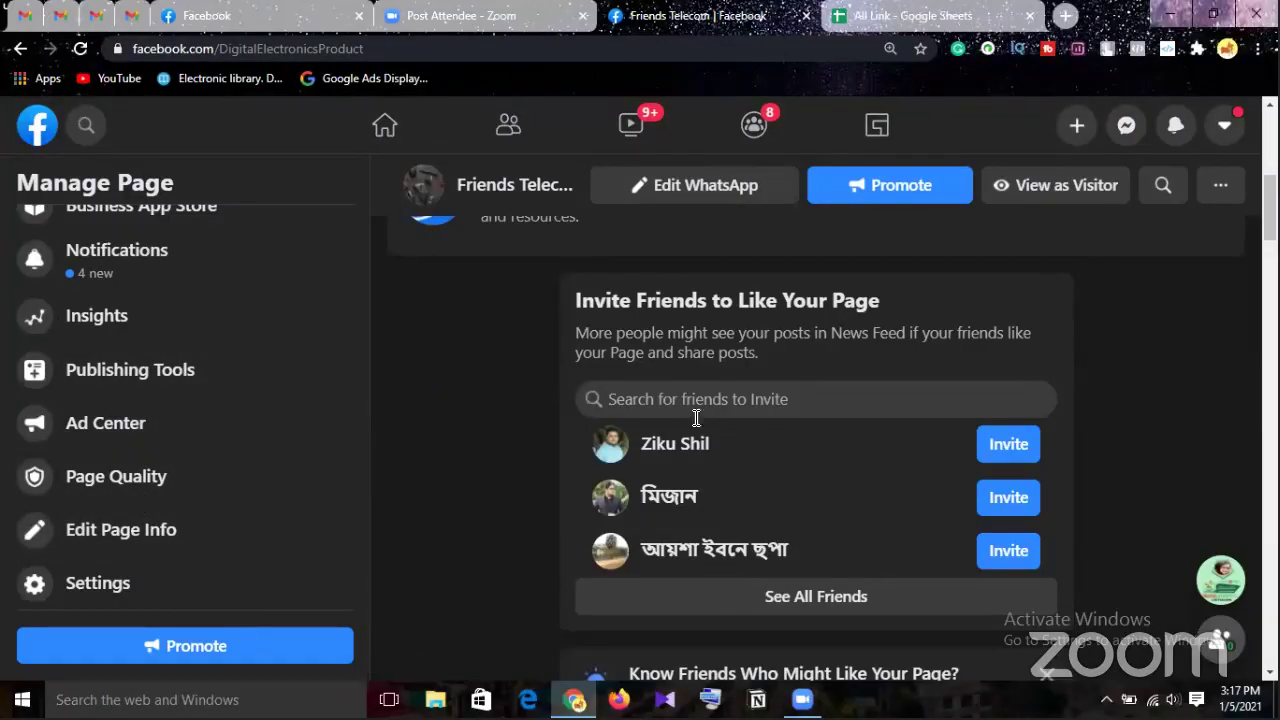
# Expand the Create Ad card's goal choices and view all ways to create an ad
pyautogui.scroll(-6, 600, 445)
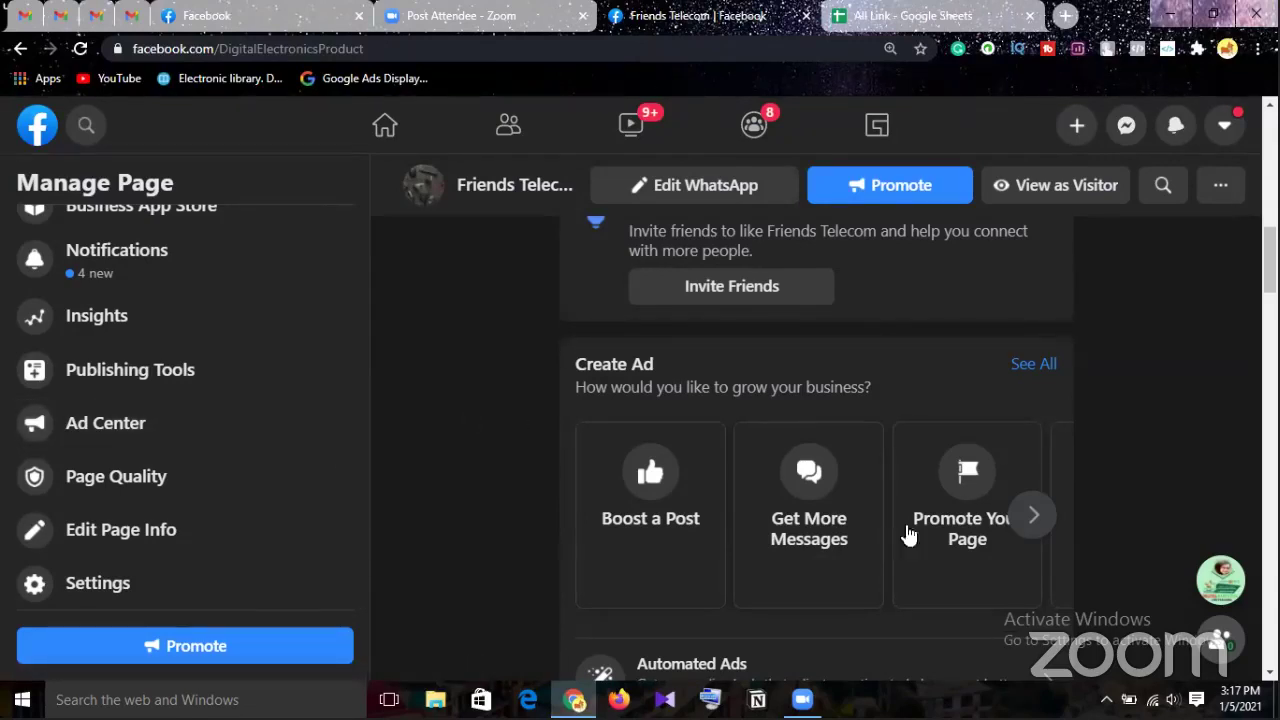
pyautogui.click(1033, 515)
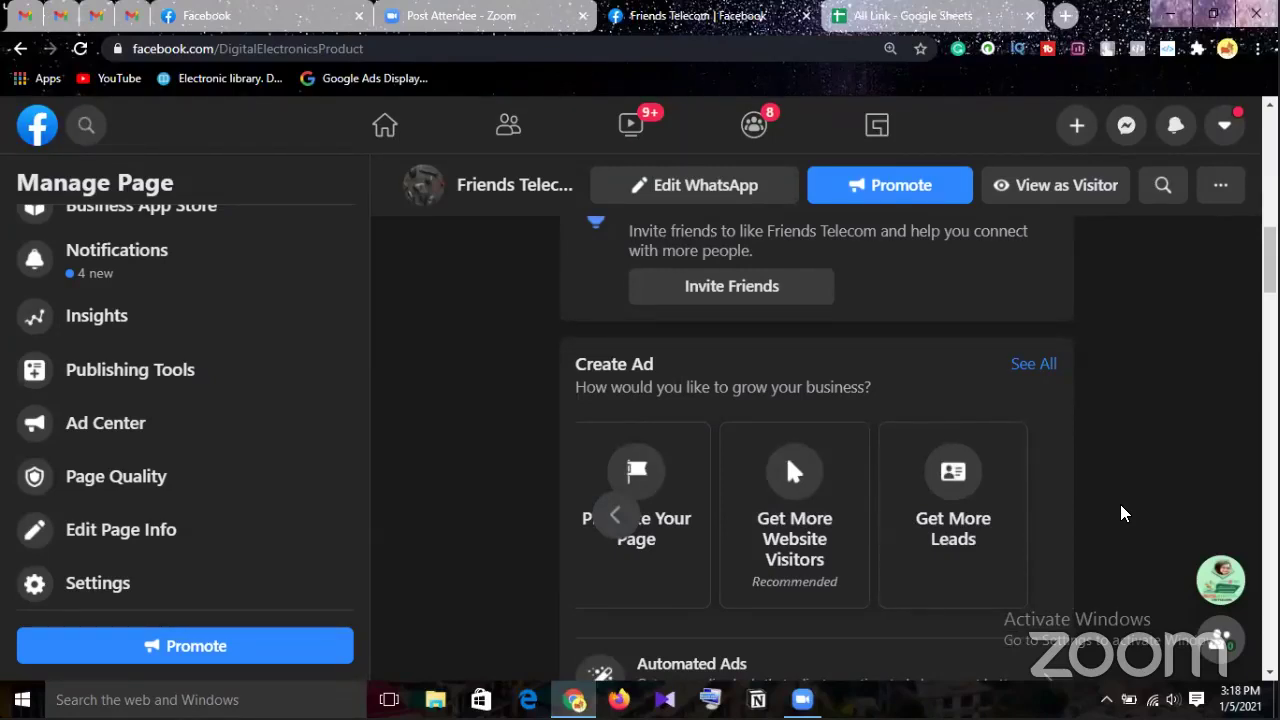
pyautogui.scroll(-1, 1057, 458)
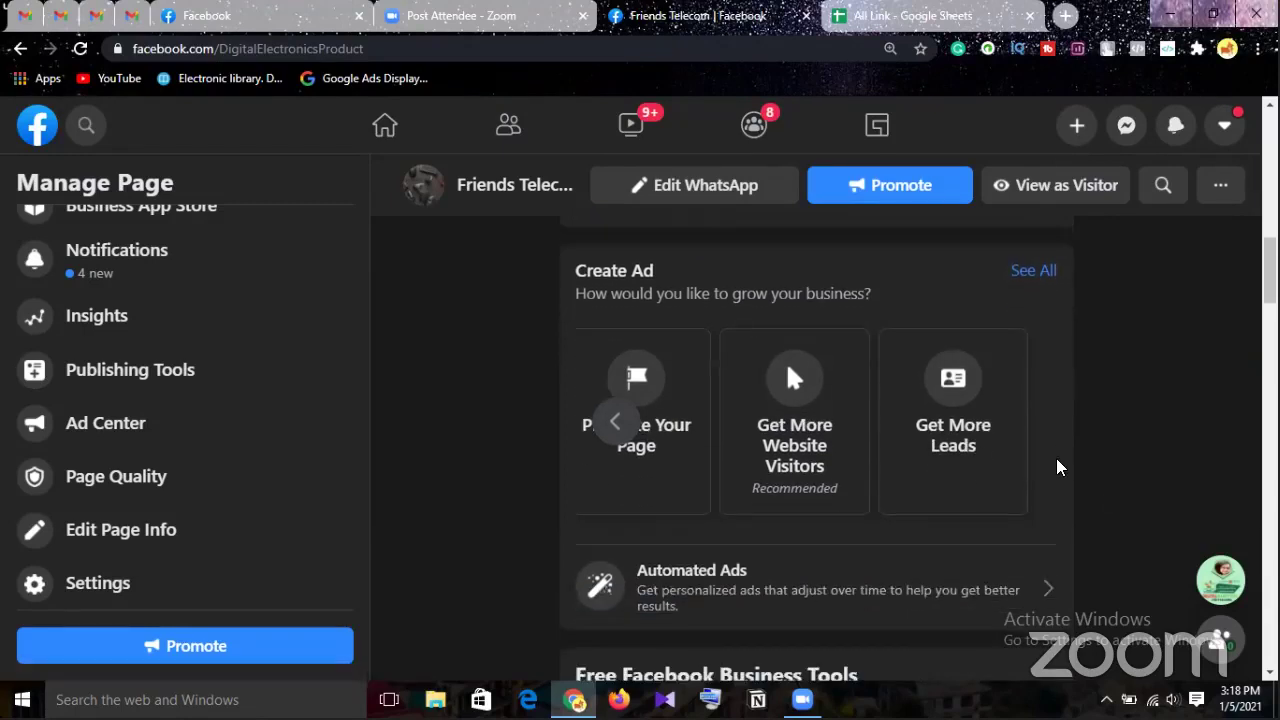
pyautogui.click(1036, 272)
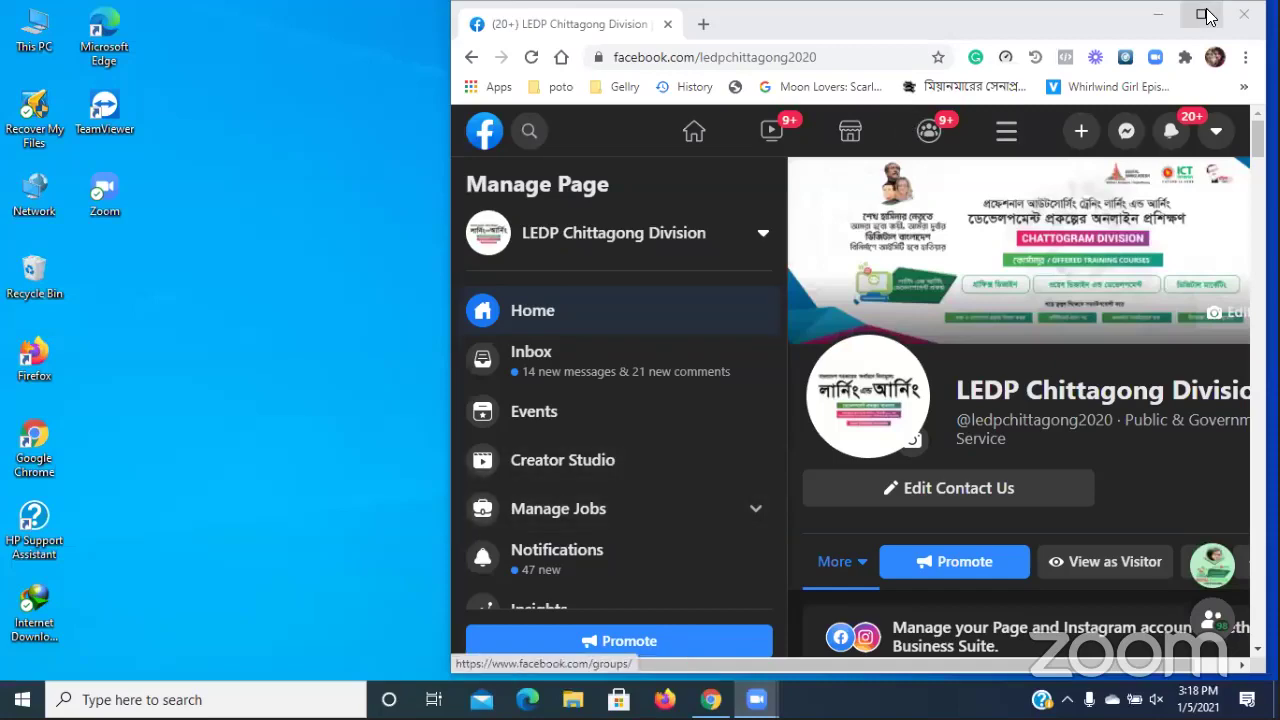
# Maximize the browser window and scroll through the LEDP Chittagong Division page
pyautogui.click(1208, 18)
pyautogui.click(755, 18)
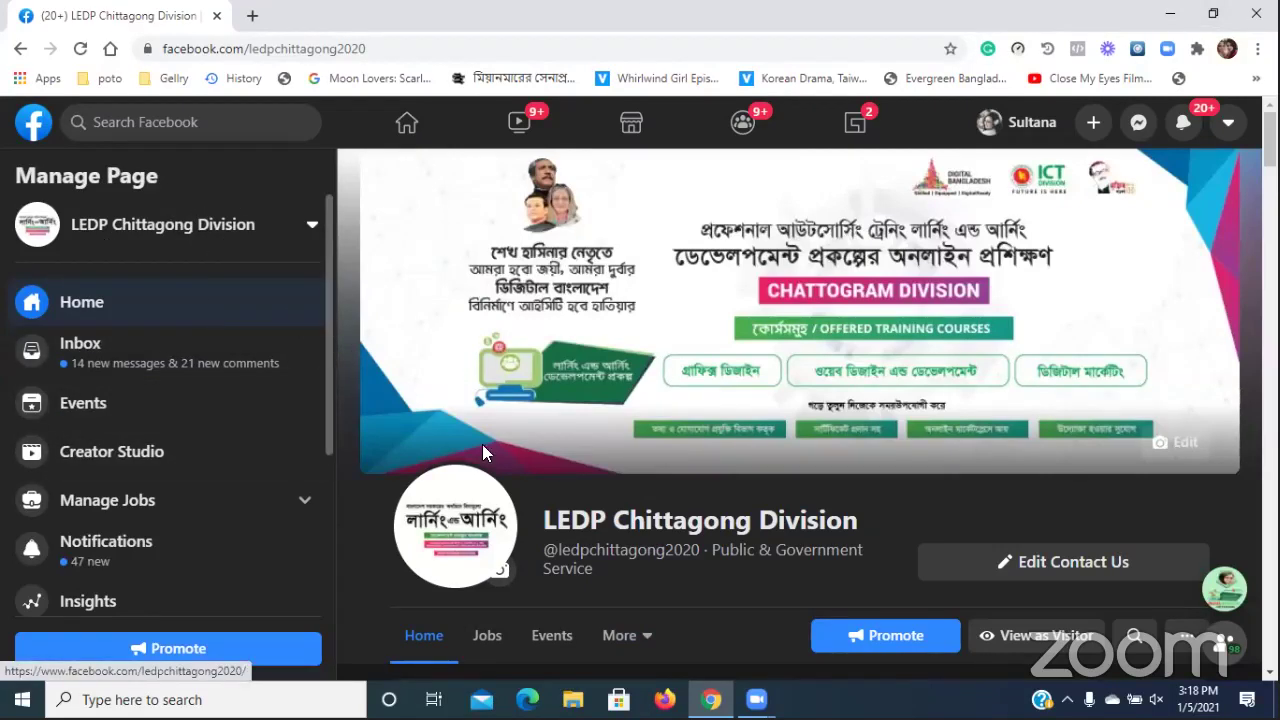
pyautogui.scroll(-7, 484, 430)
pyautogui.scroll(-2, 484, 418)
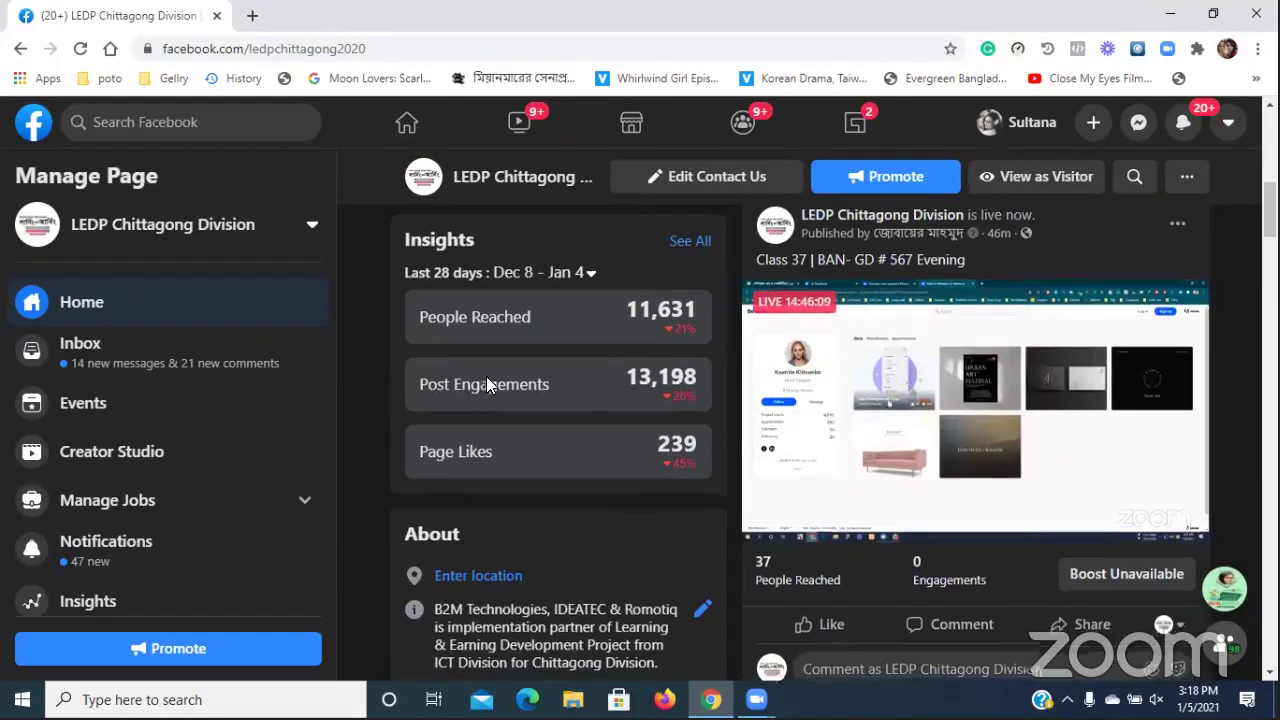
pyautogui.scroll(-4, 486, 376)
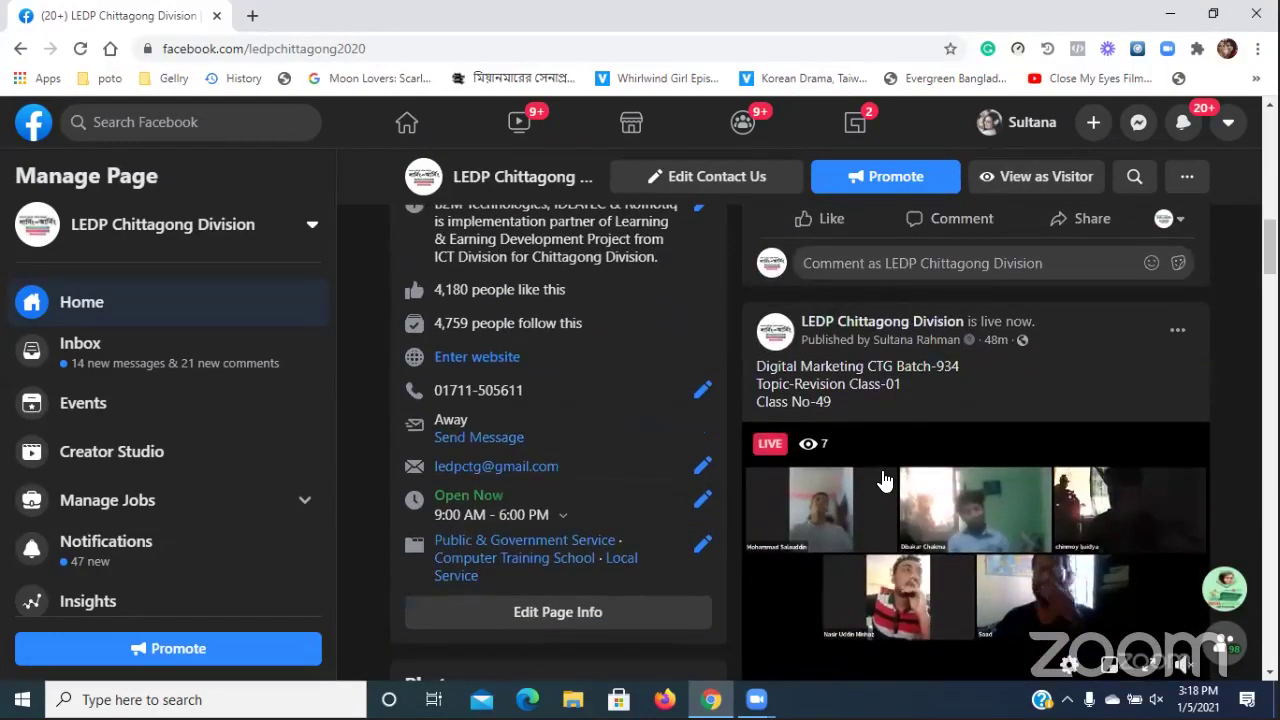
pyautogui.scroll(-3, 886, 403)
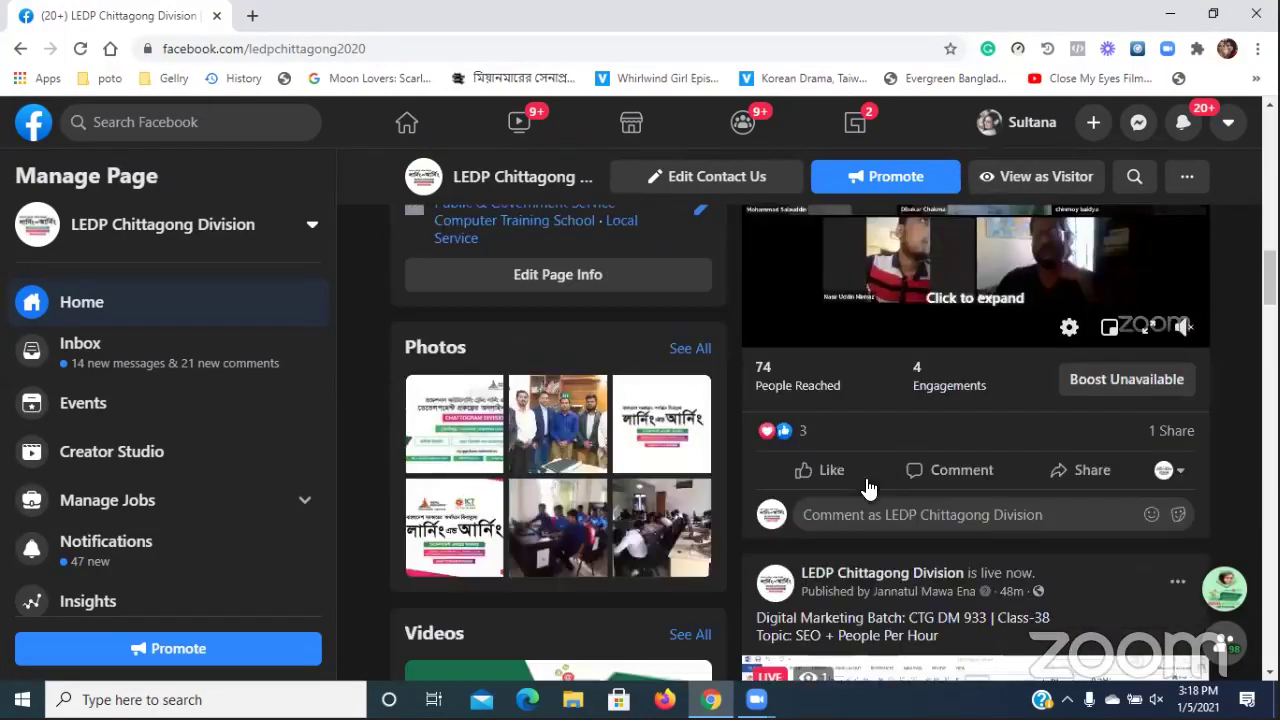
# Reload the page and scroll down through its Insights, About, Photos and live posts
pyautogui.click(82, 49)
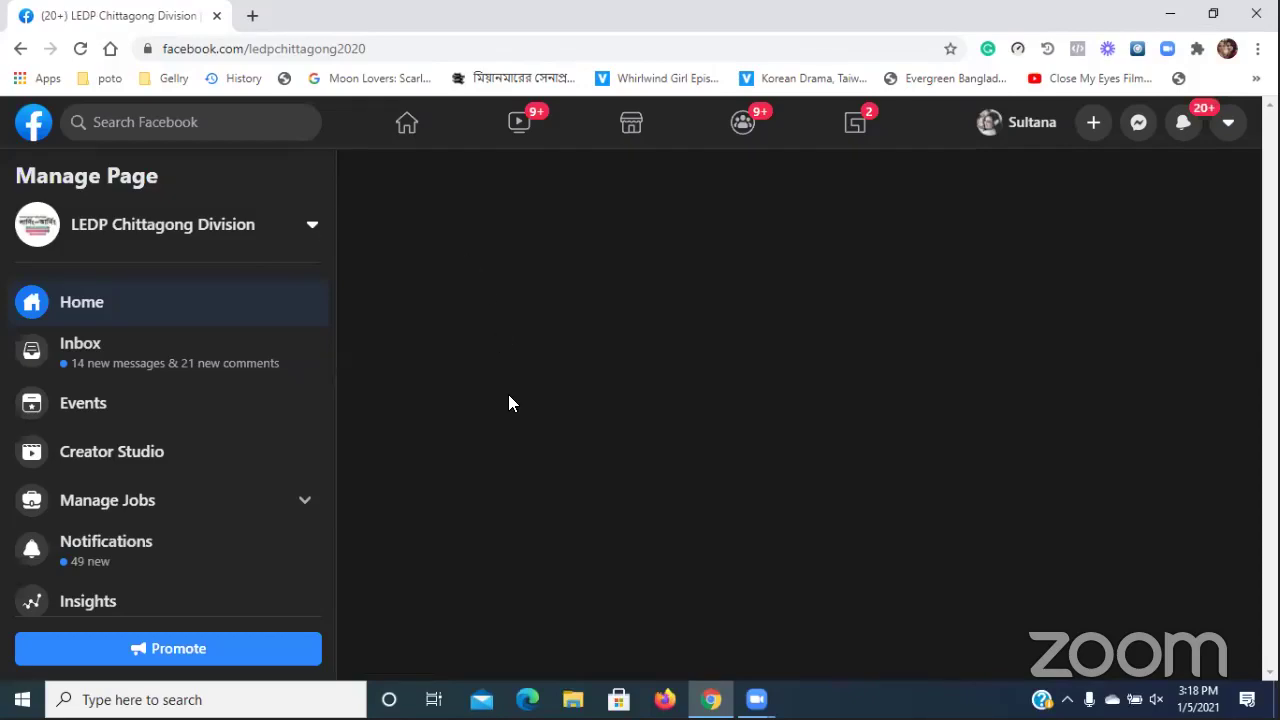
pyautogui.scroll(-5, 508, 398)
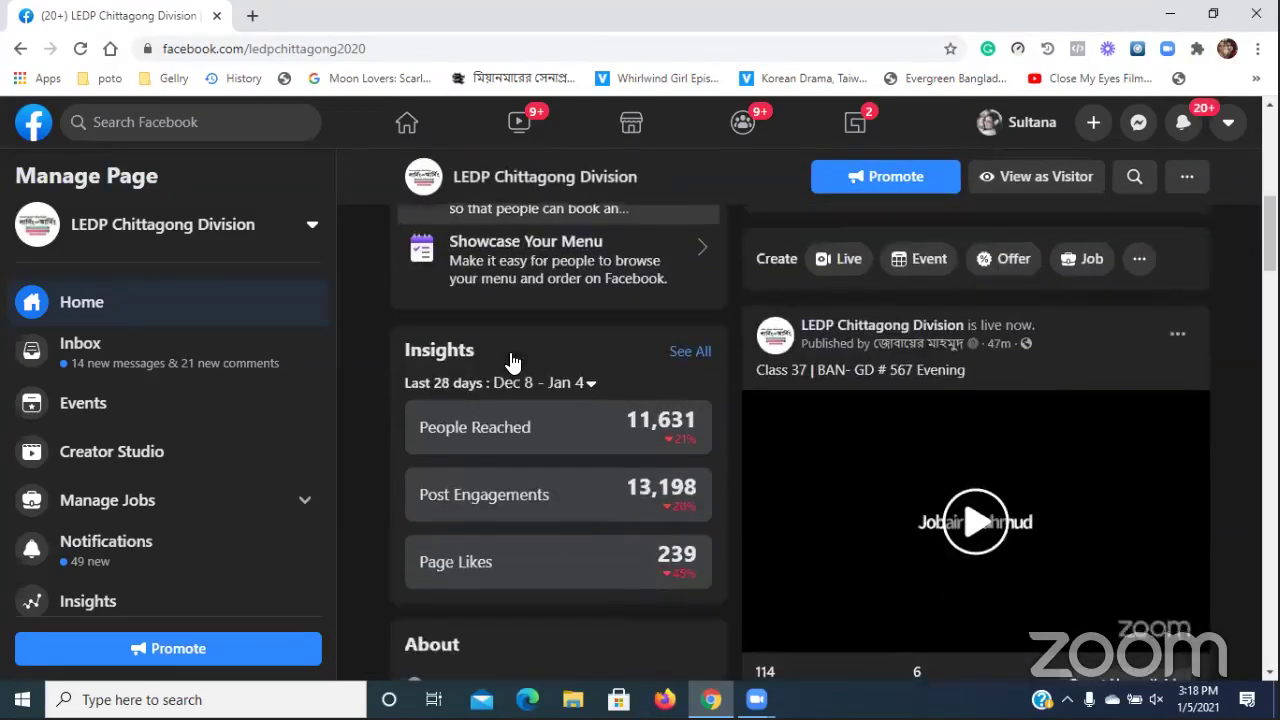
pyautogui.scroll(-8, 510, 360)
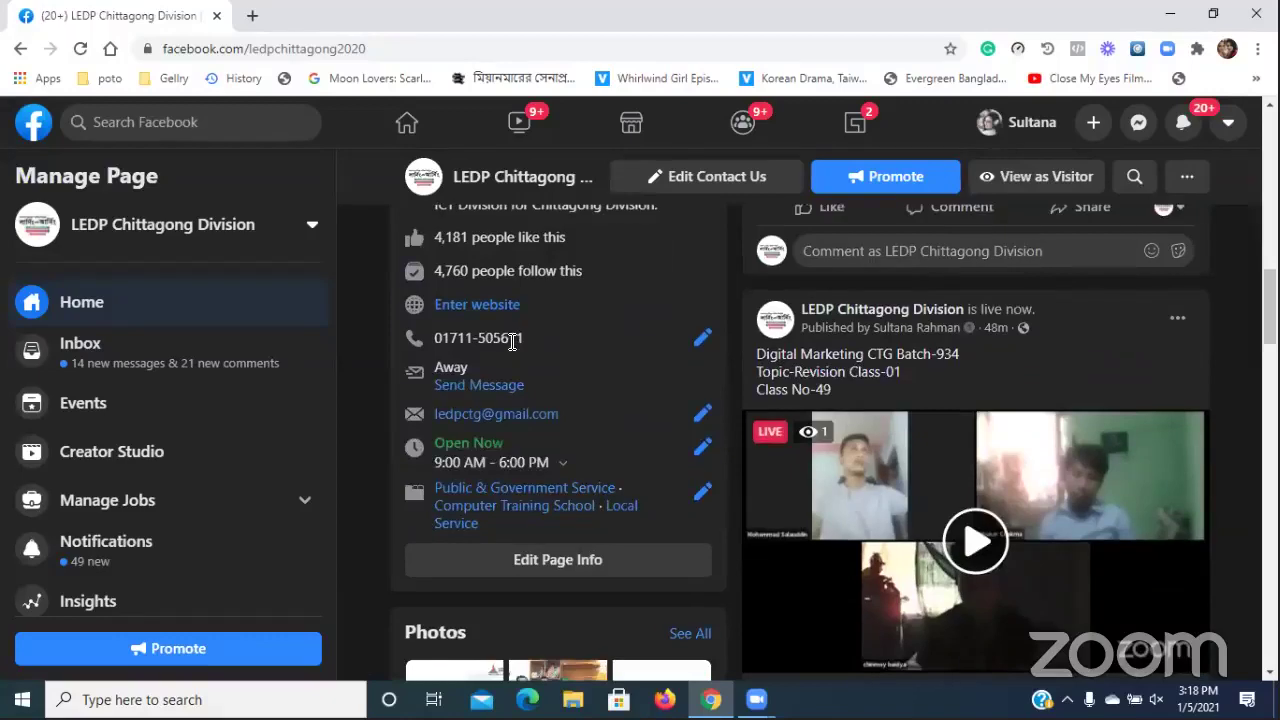
pyautogui.scroll(-5, 512, 341)
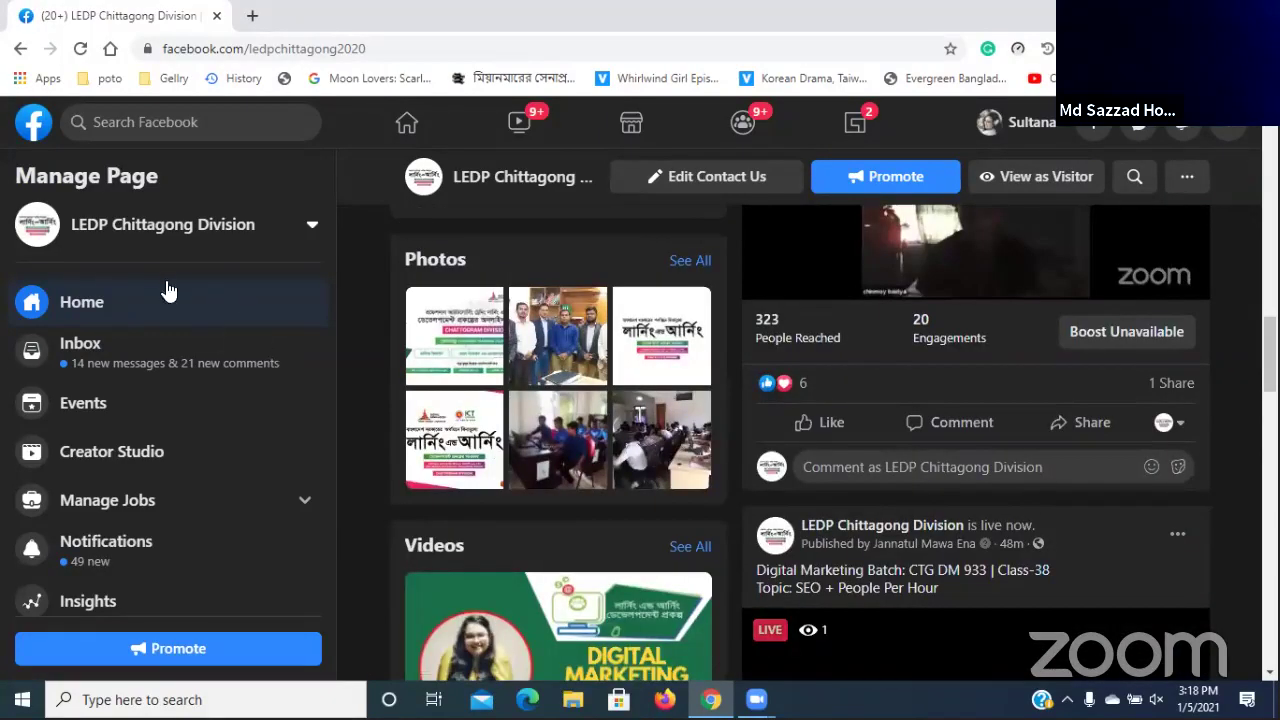
pyautogui.scroll(-3, 214, 463)
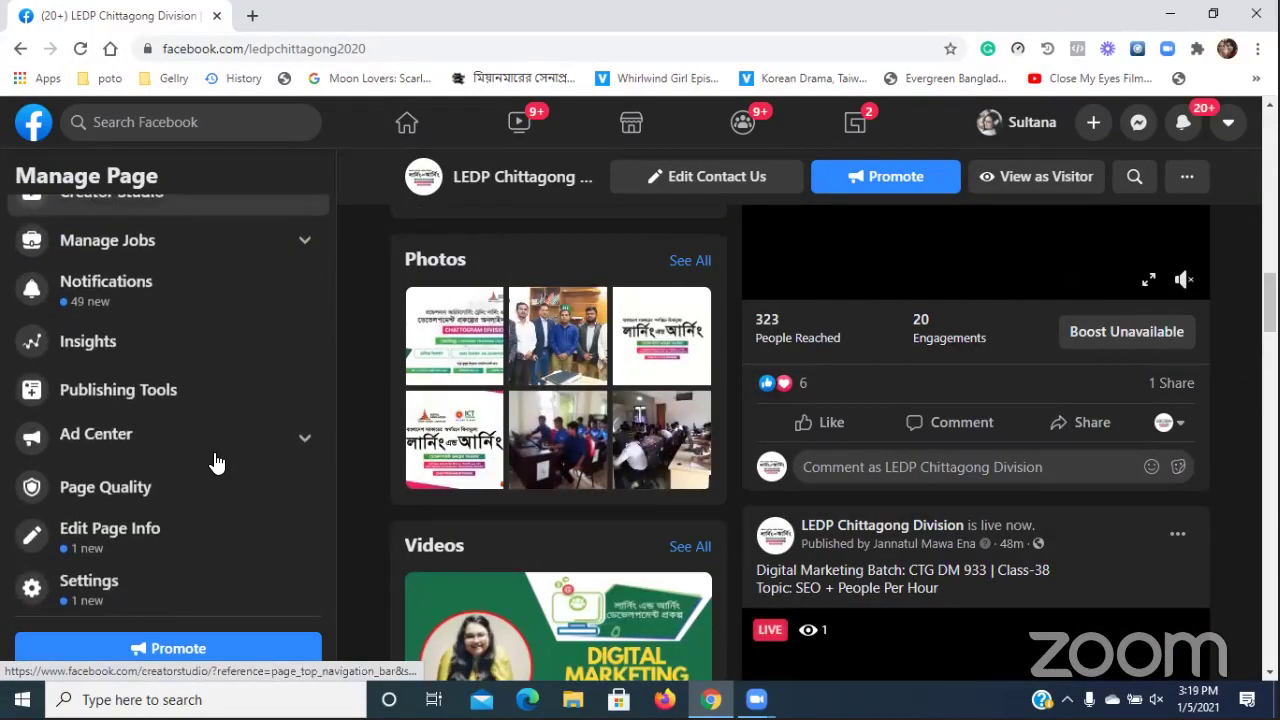
pyautogui.click(124, 450)
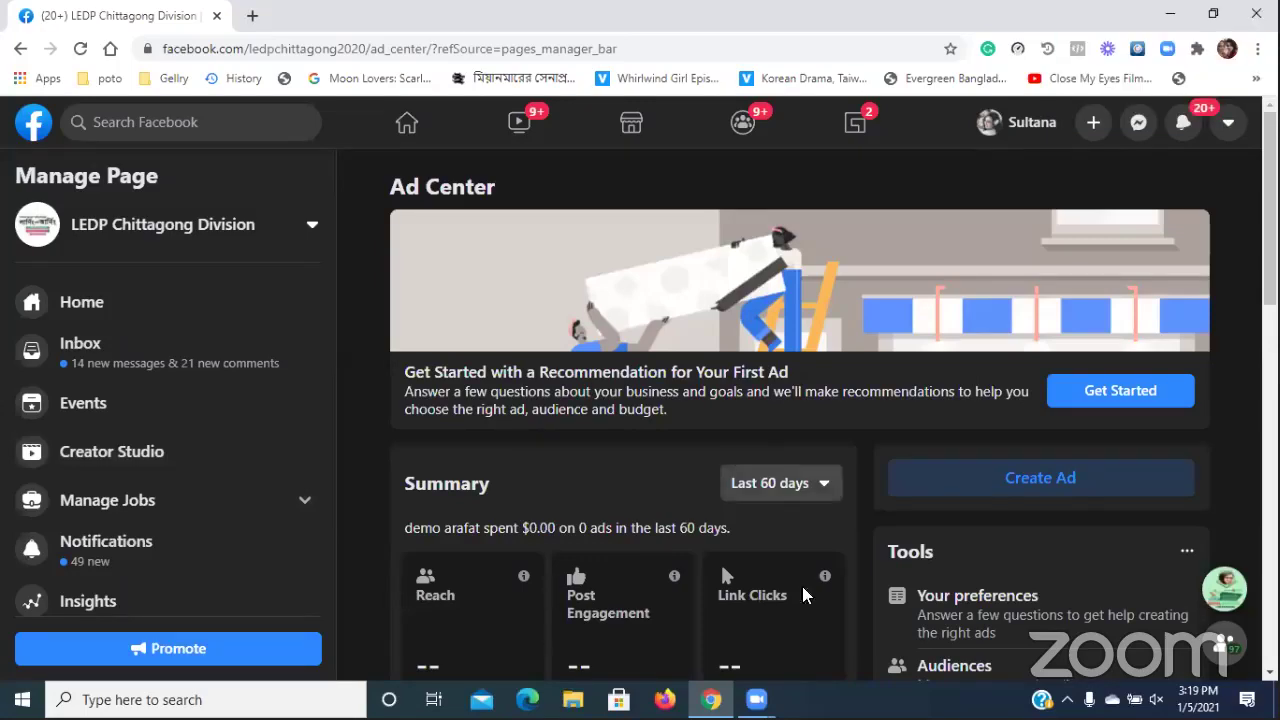
pyautogui.scroll(-3, 747, 400)
pyautogui.scroll(-3, 747, 367)
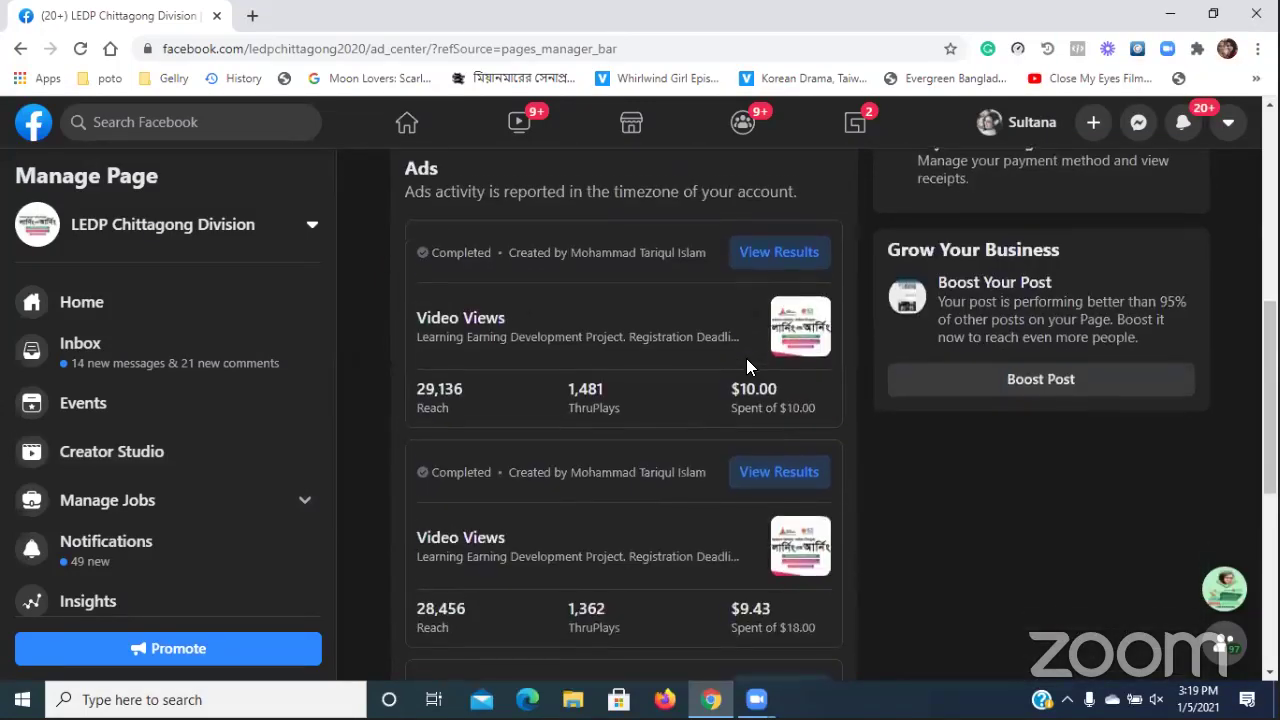
pyautogui.scroll(-3, 747, 367)
pyautogui.scroll(-2, 746, 360)
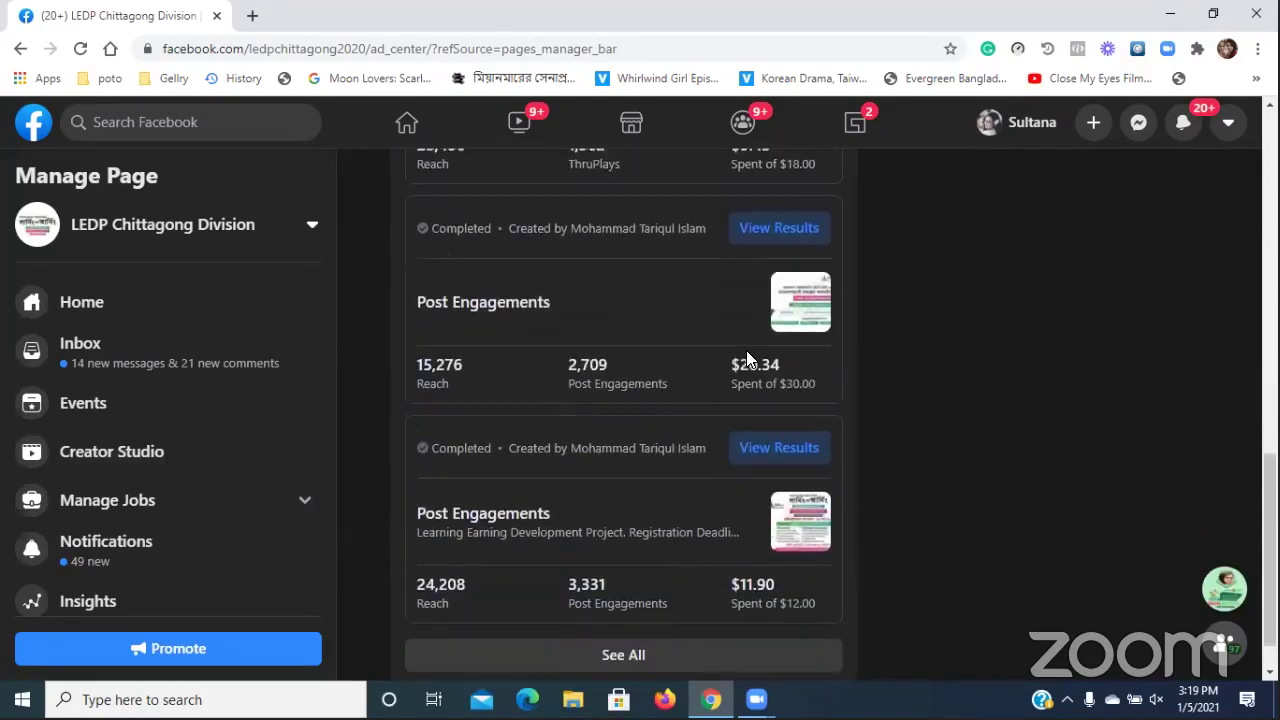
pyautogui.scroll(3, 748, 355)
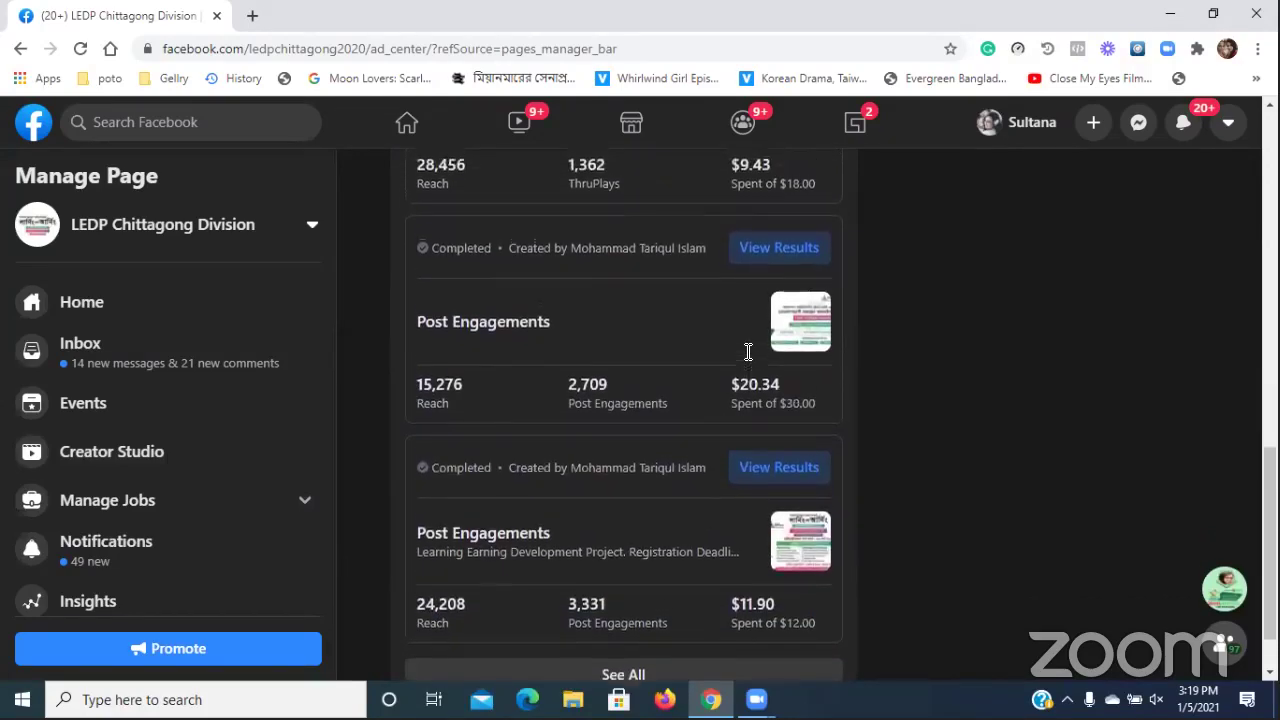
pyautogui.scroll(4, 746, 350)
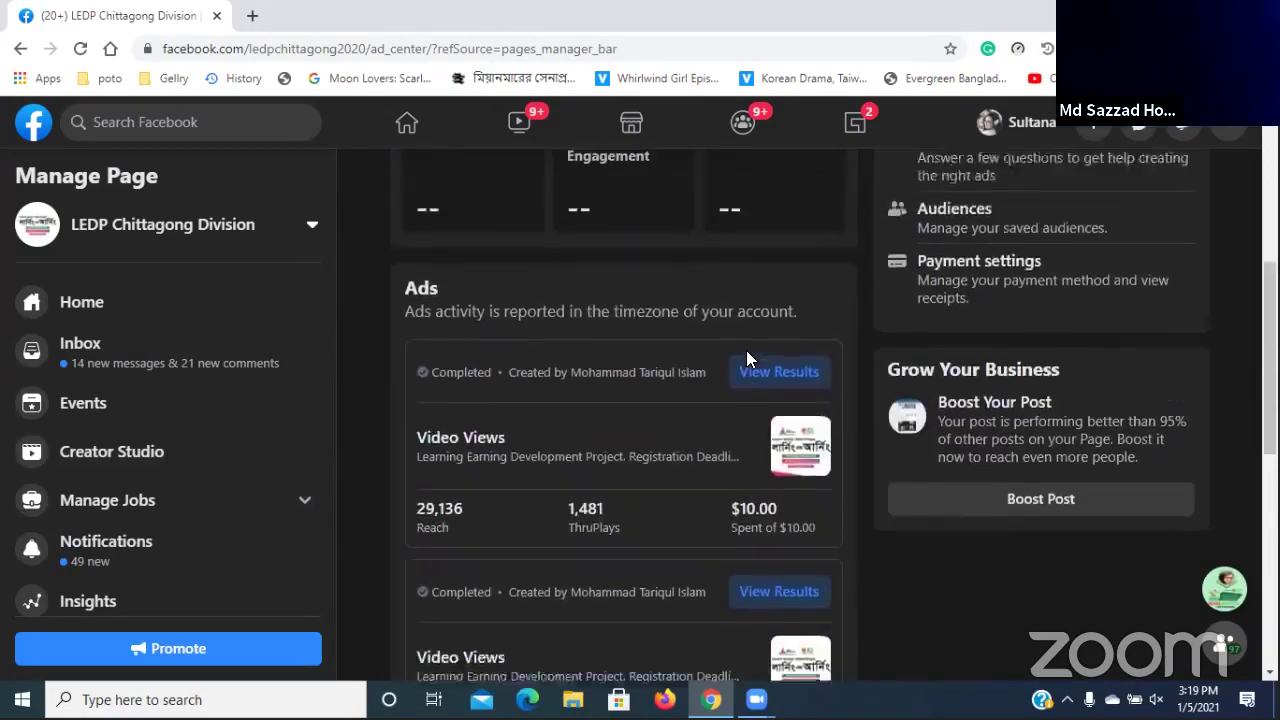
pyautogui.scroll(-3, 746, 350)
pyautogui.scroll(-1, 744, 344)
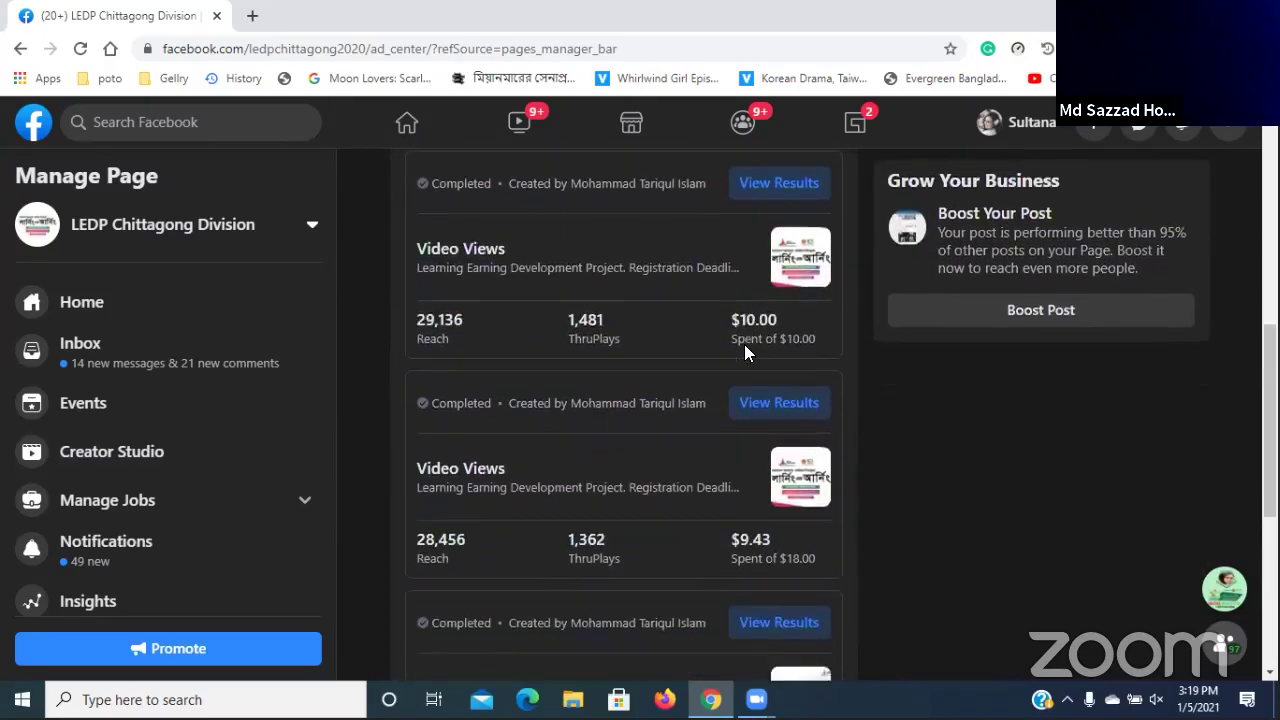
pyautogui.scroll(1, 744, 344)
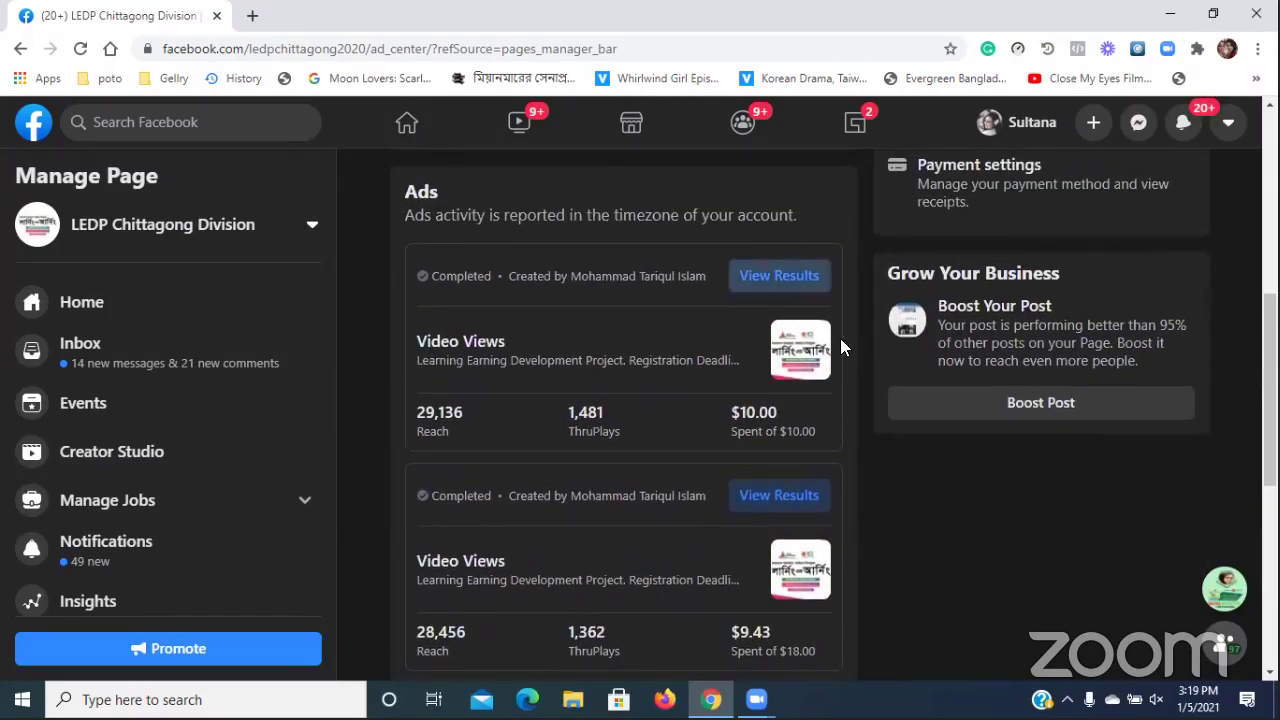
pyautogui.scroll(-5, 722, 304)
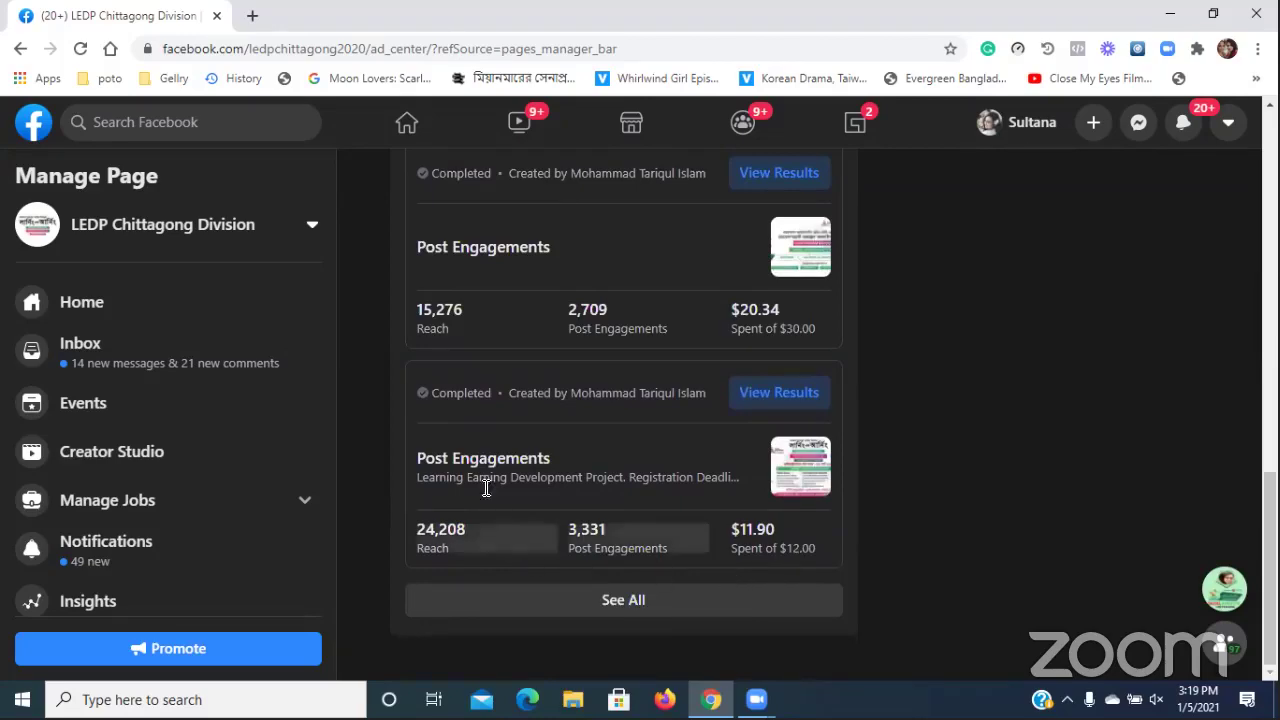
pyautogui.scroll(2, 476, 444)
pyautogui.scroll(2, 476, 444)
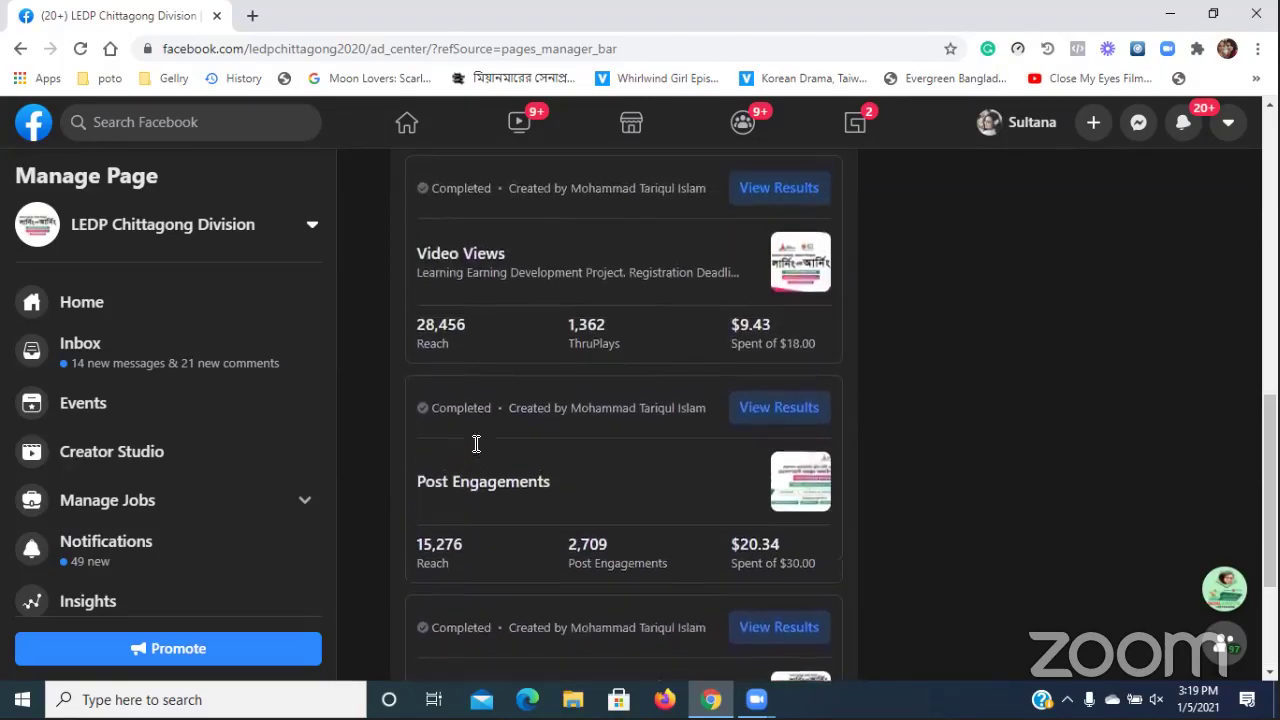
pyautogui.scroll(5, 474, 468)
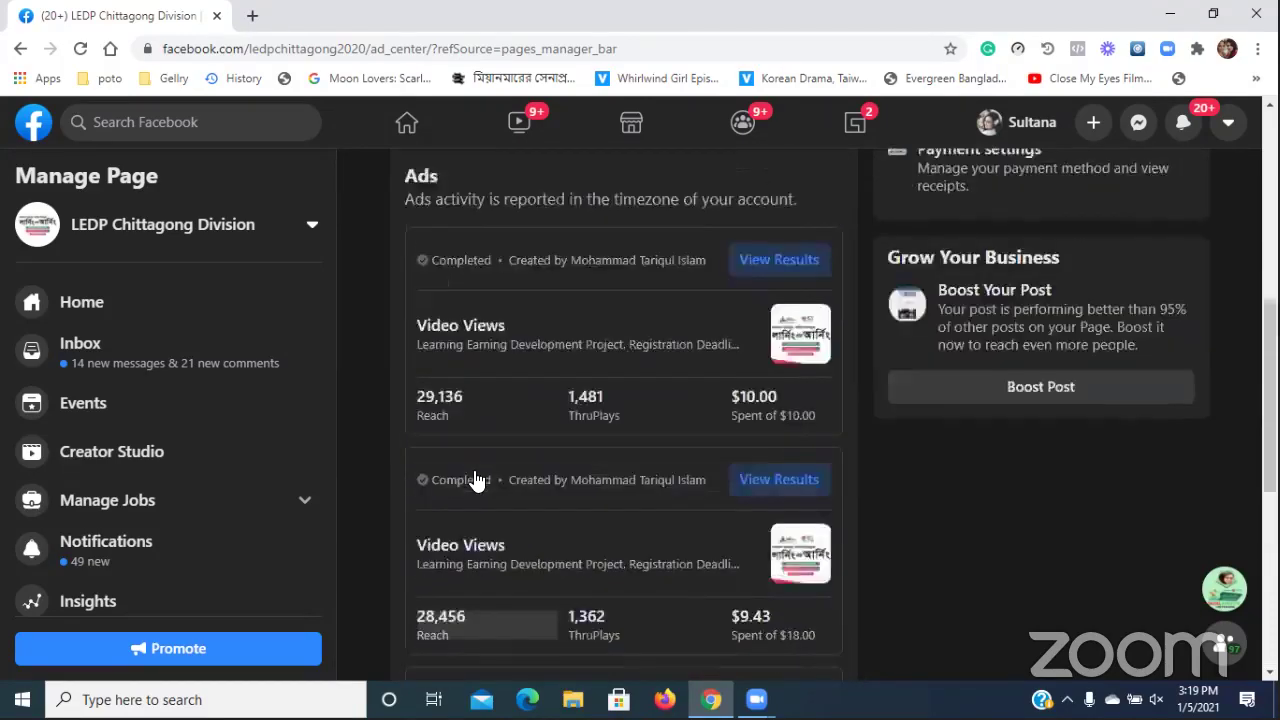
pyautogui.scroll(3, 474, 480)
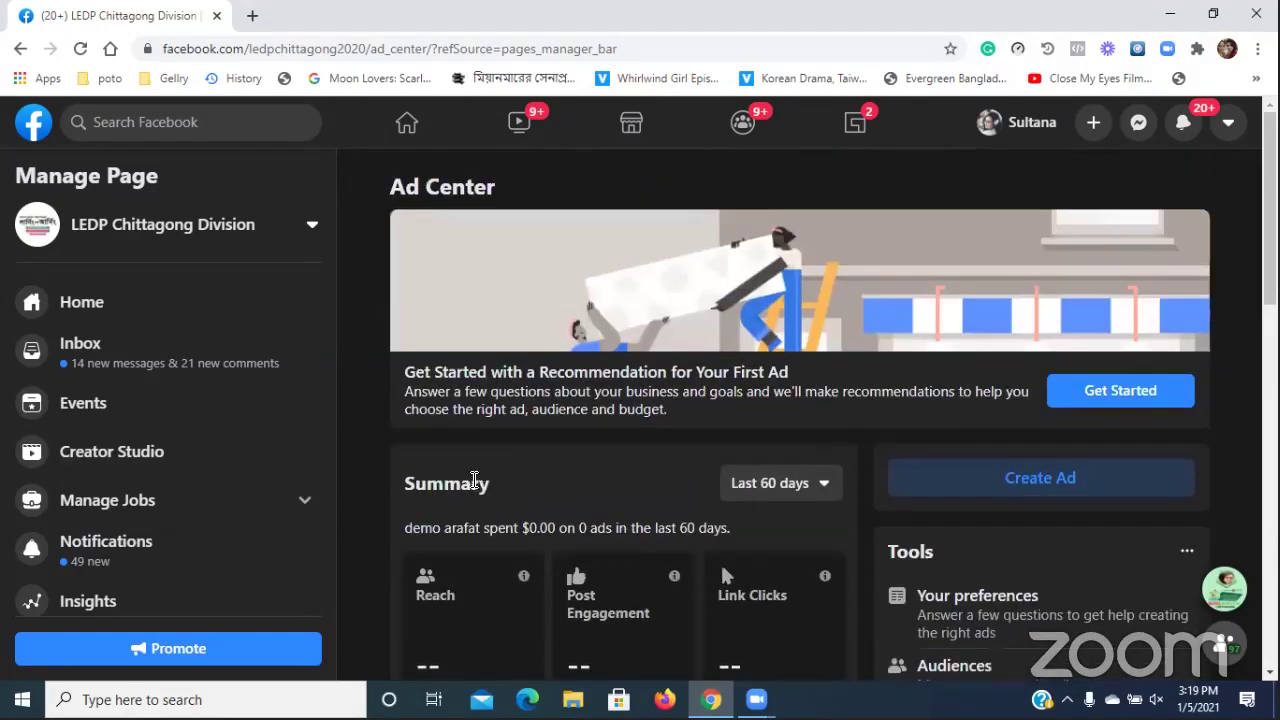
pyautogui.scroll(-5, 474, 478)
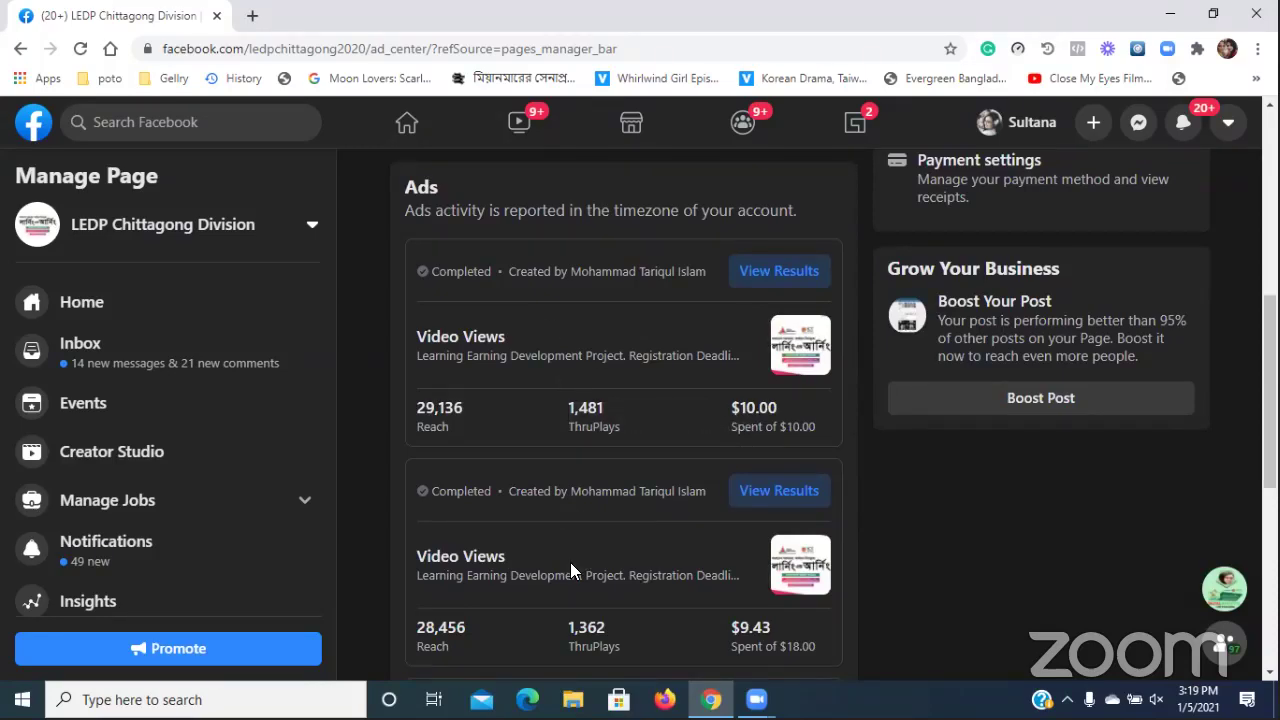
pyautogui.scroll(5, 570, 560)
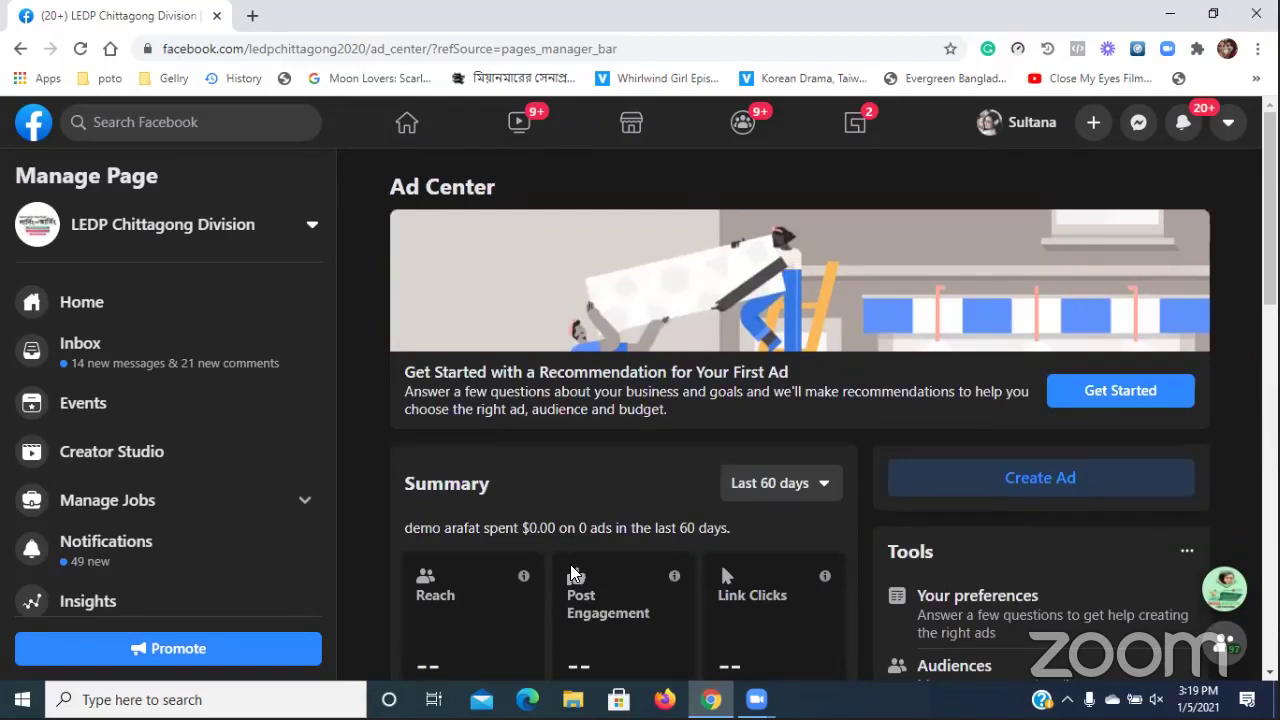
pyautogui.scroll(-1, 572, 572)
pyautogui.scroll(1, 572, 572)
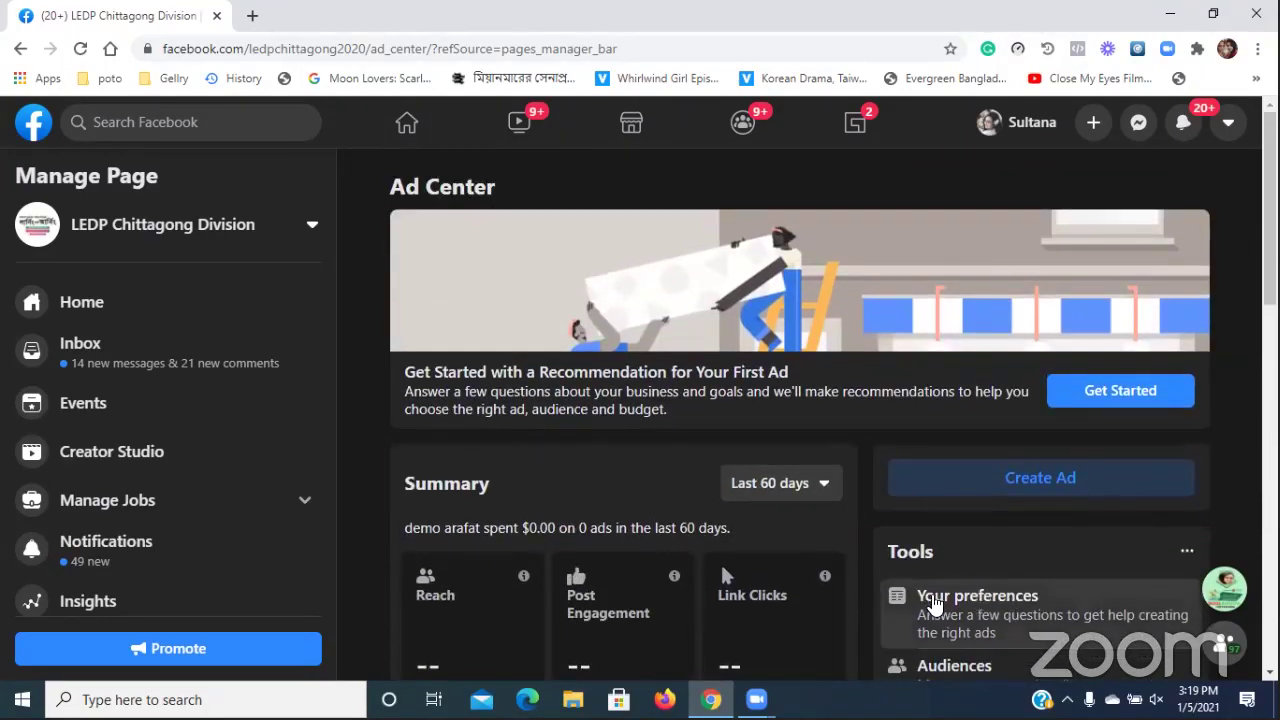
pyautogui.scroll(-1, 930, 598)
pyautogui.scroll(1, 929, 594)
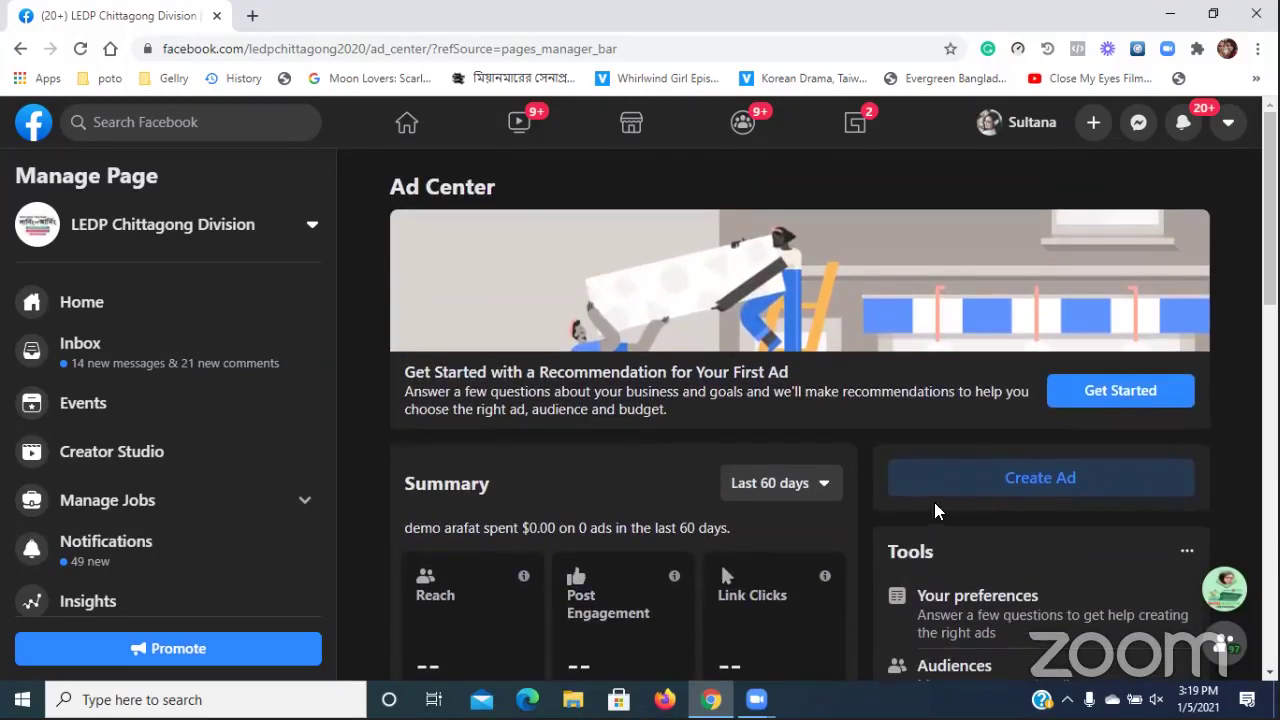
pyautogui.scroll(-1, 945, 540)
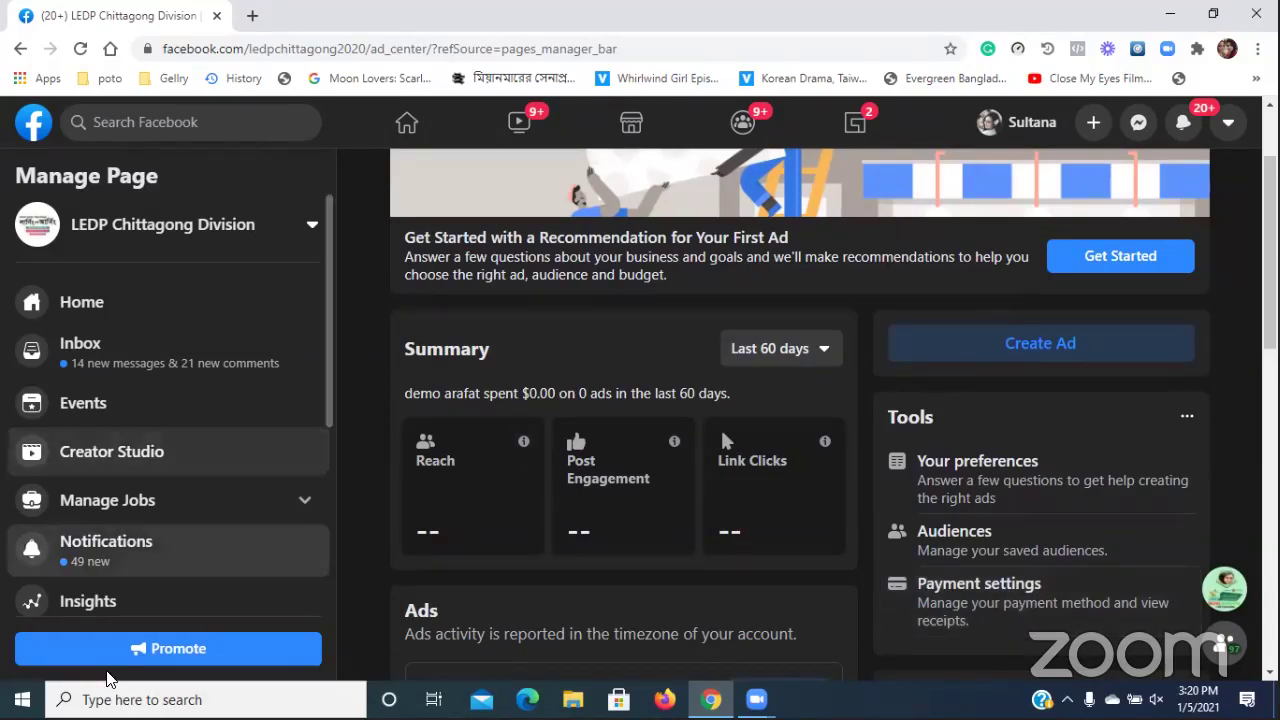
pyautogui.scroll(-1, 160, 487)
pyautogui.scroll(1, 160, 487)
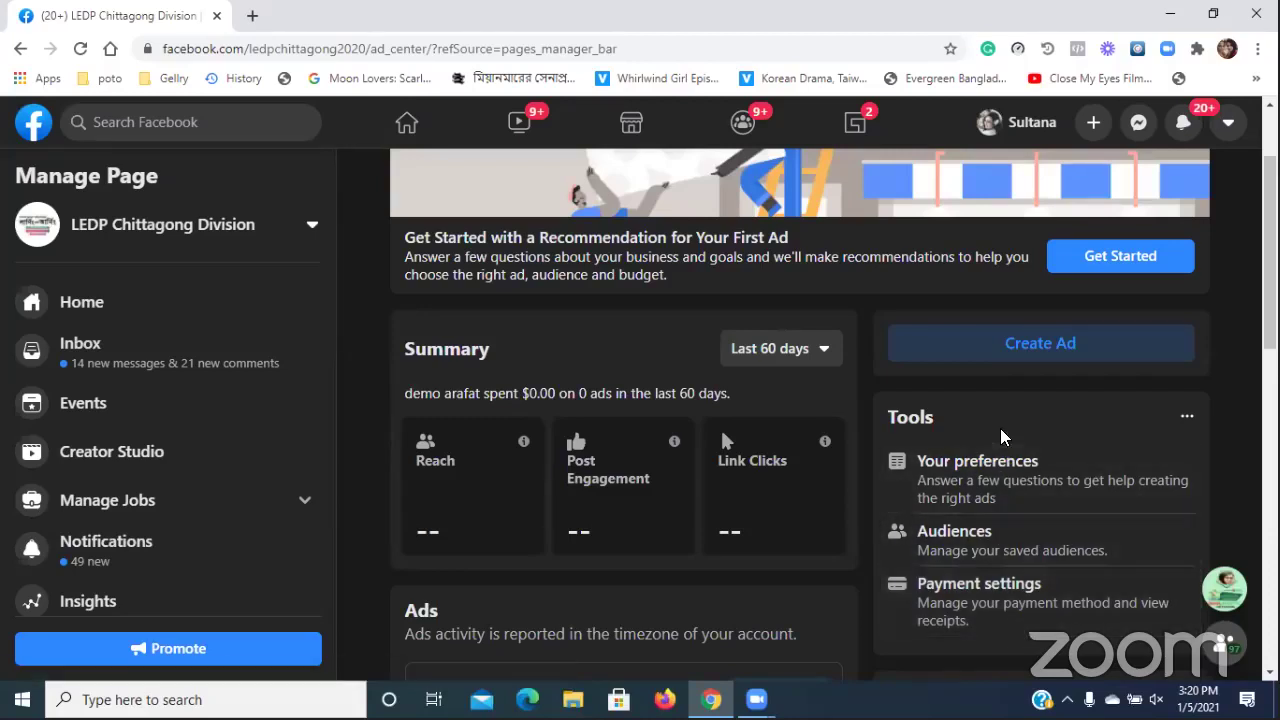
# Start a new ad and pick Digital marketing as the page to promote
pyautogui.click(1020, 358)
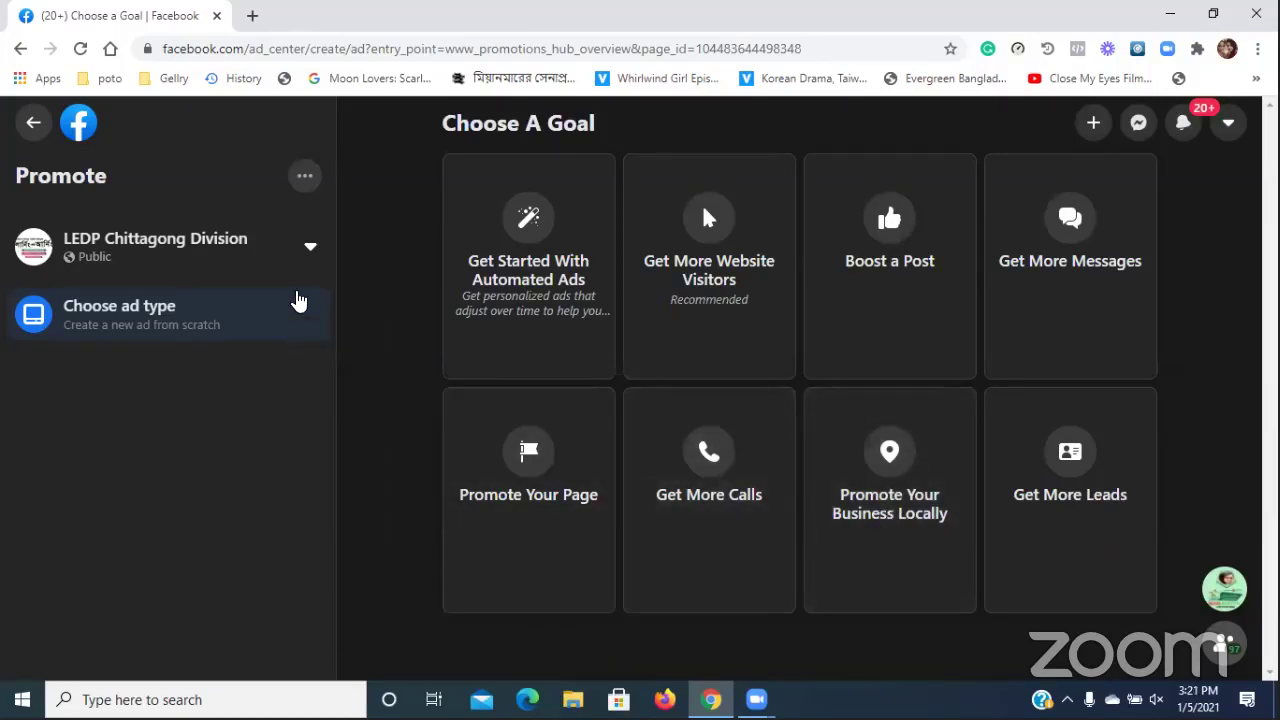
pyautogui.click(302, 250)
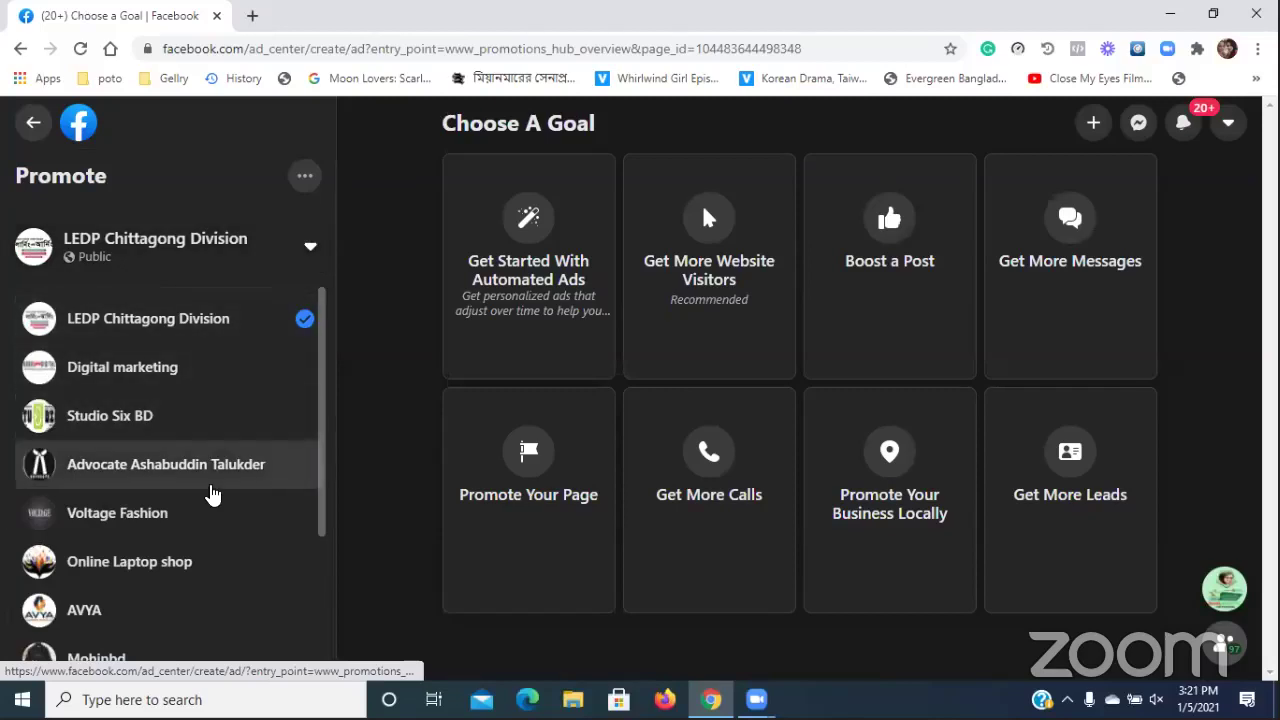
pyautogui.click(193, 370)
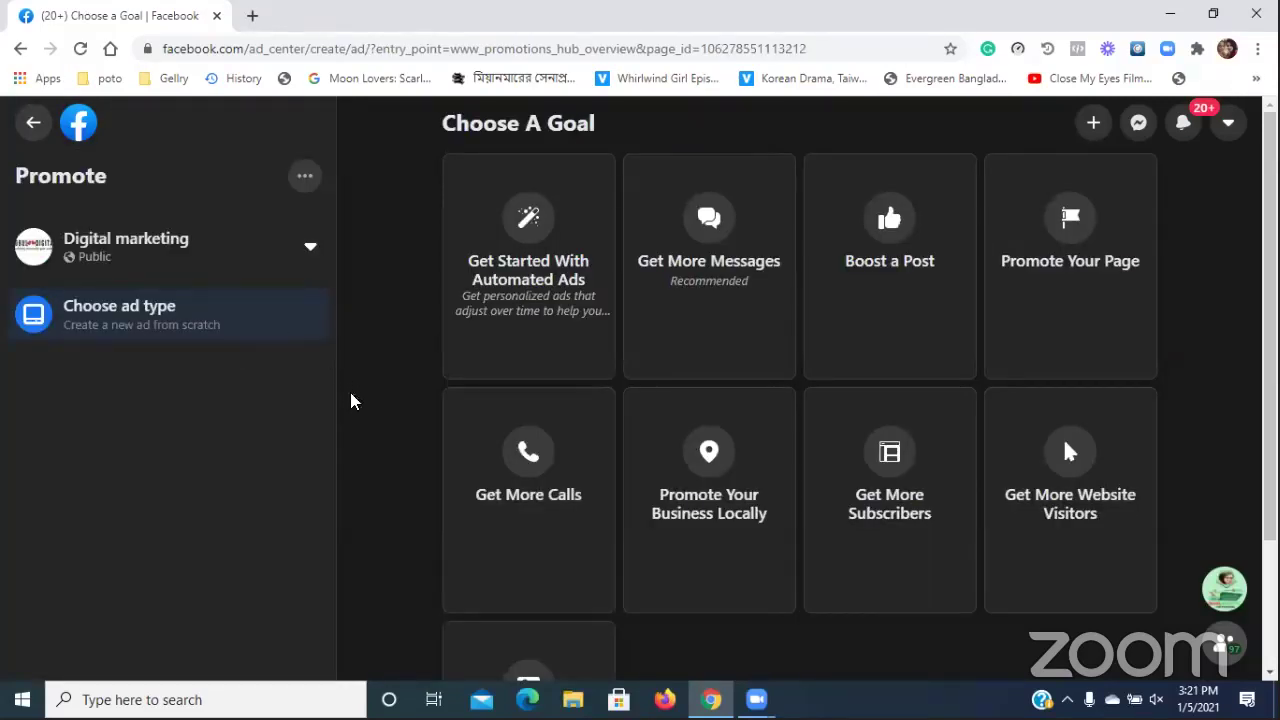
pyautogui.scroll(-2, 382, 488)
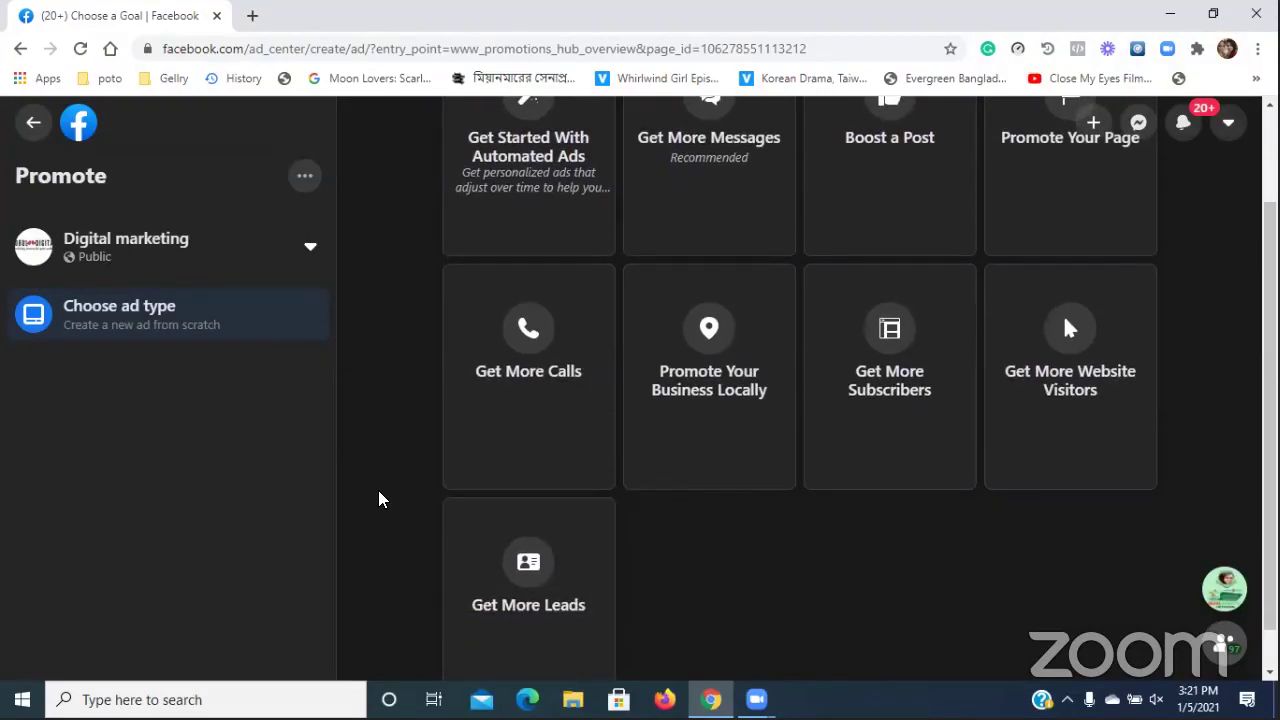
pyautogui.scroll(1, 380, 499)
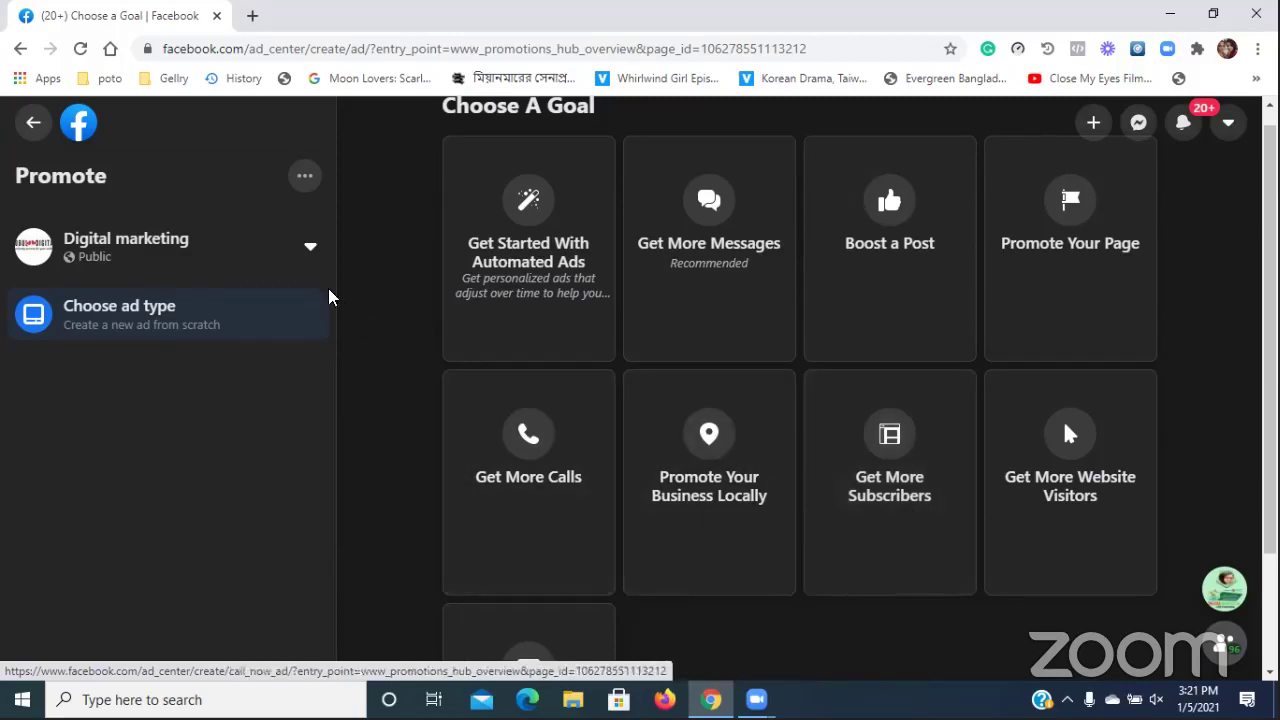
# Switch the promoted page to Online Laptop shop, then browse the page list again
pyautogui.click(309, 247)
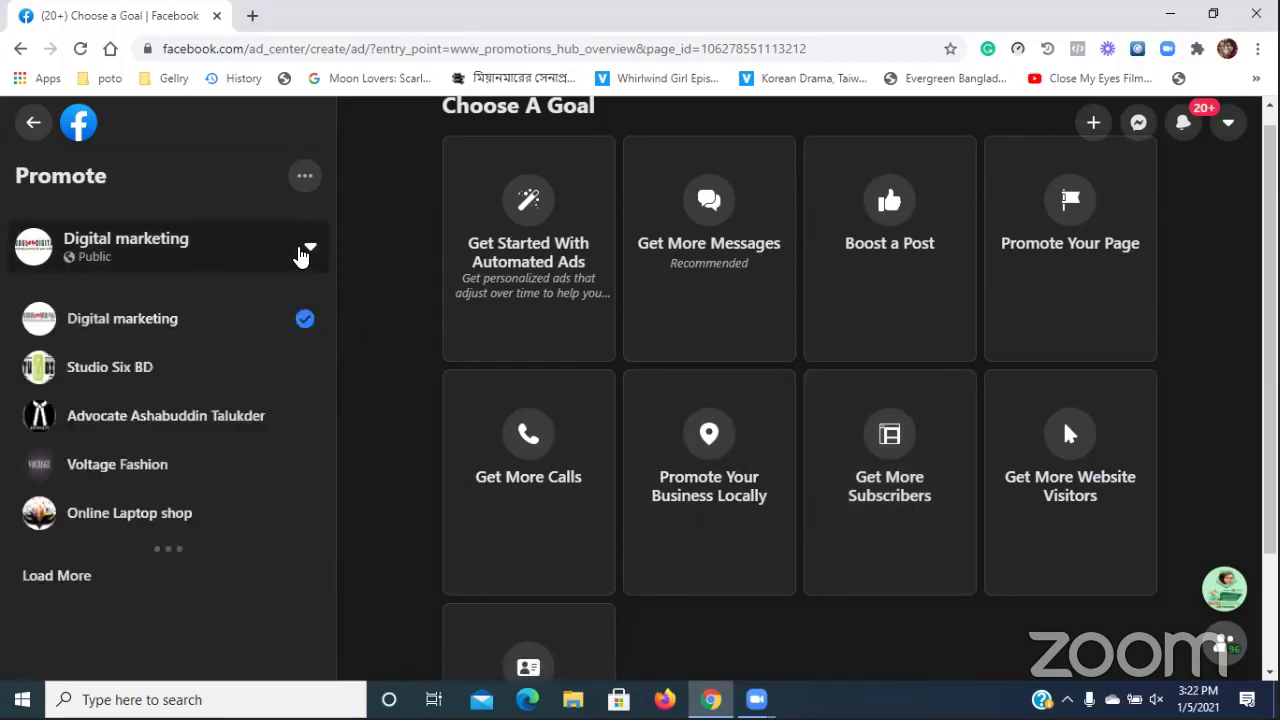
pyautogui.click(208, 528)
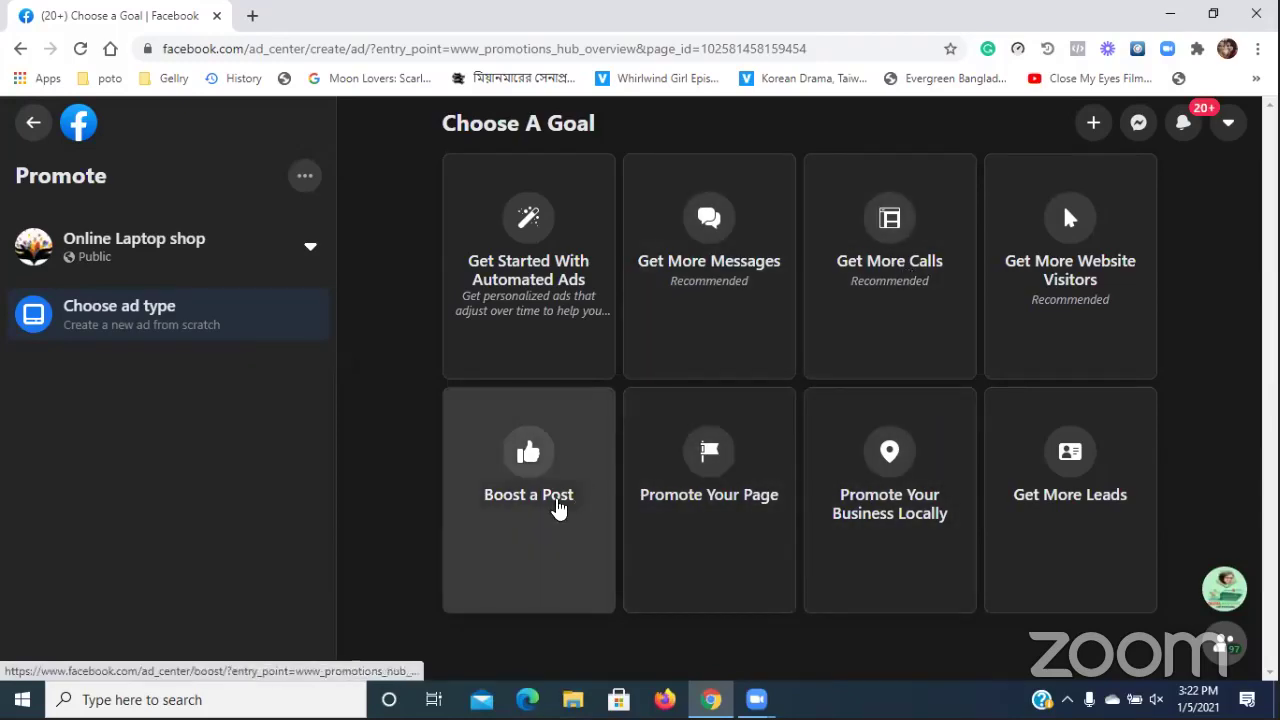
pyautogui.click(185, 240)
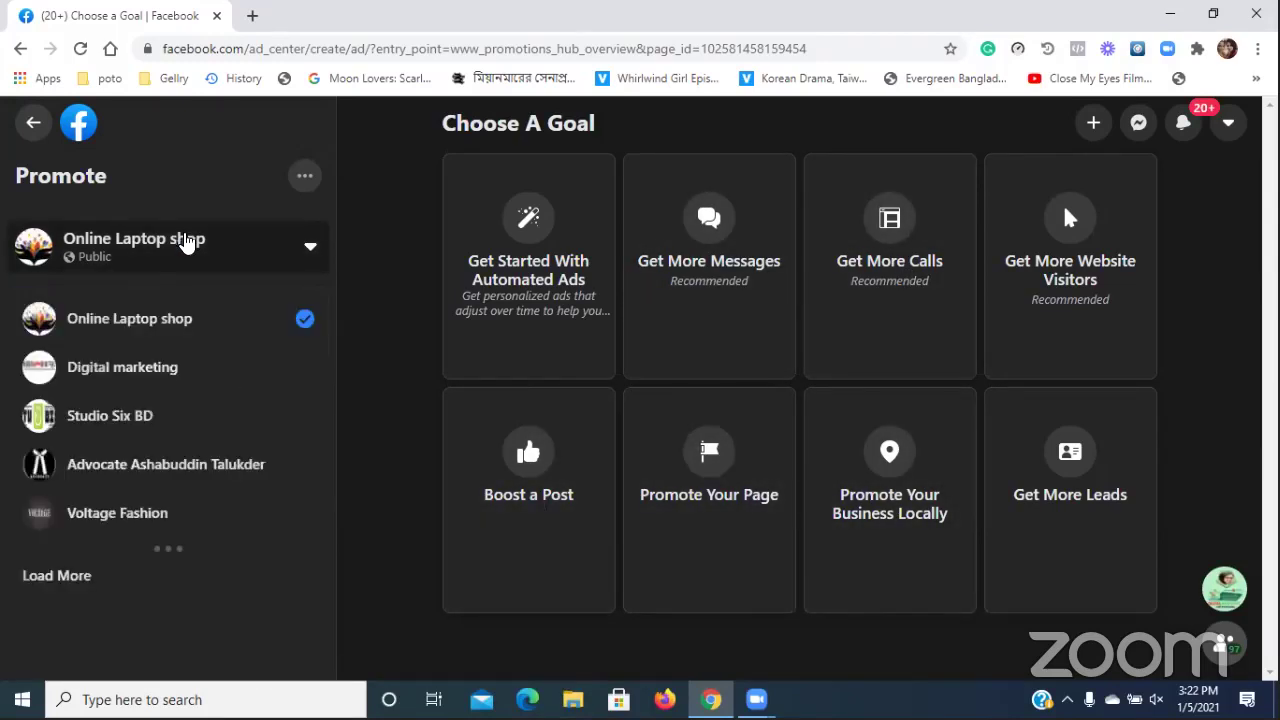
pyautogui.scroll(-1, 222, 505)
pyautogui.scroll(-3, 222, 495)
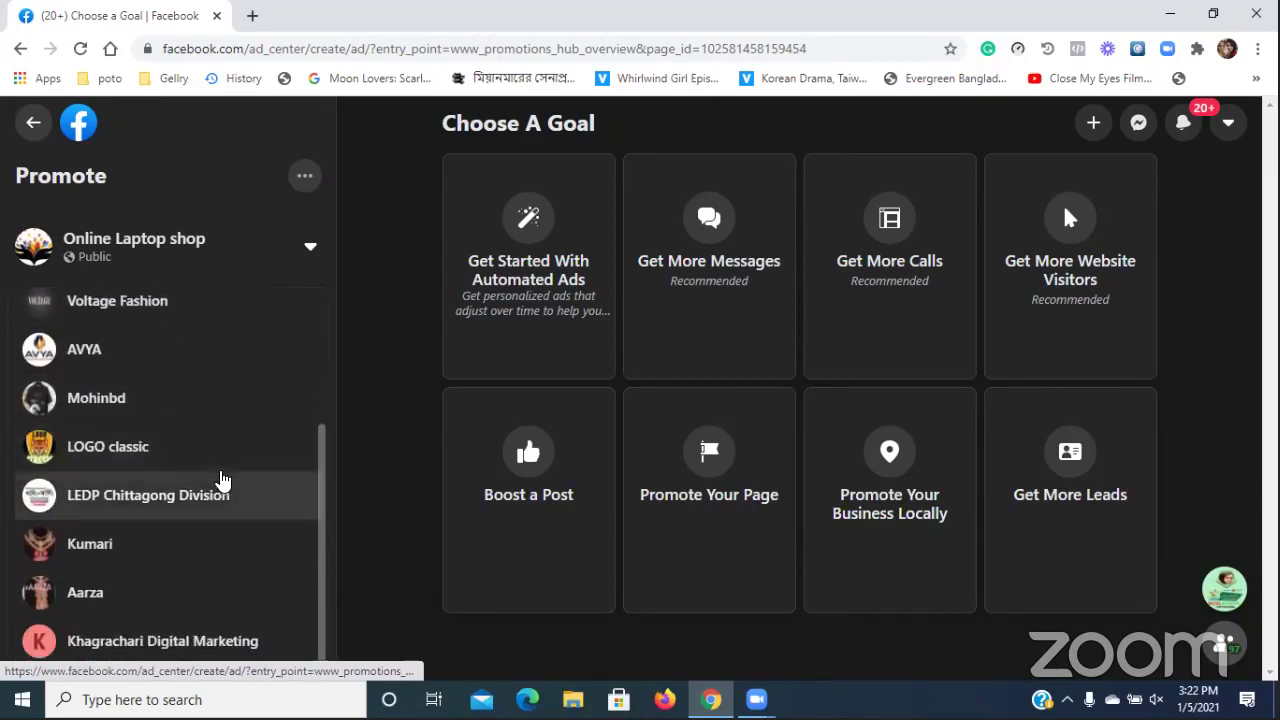
pyautogui.scroll(3, 222, 485)
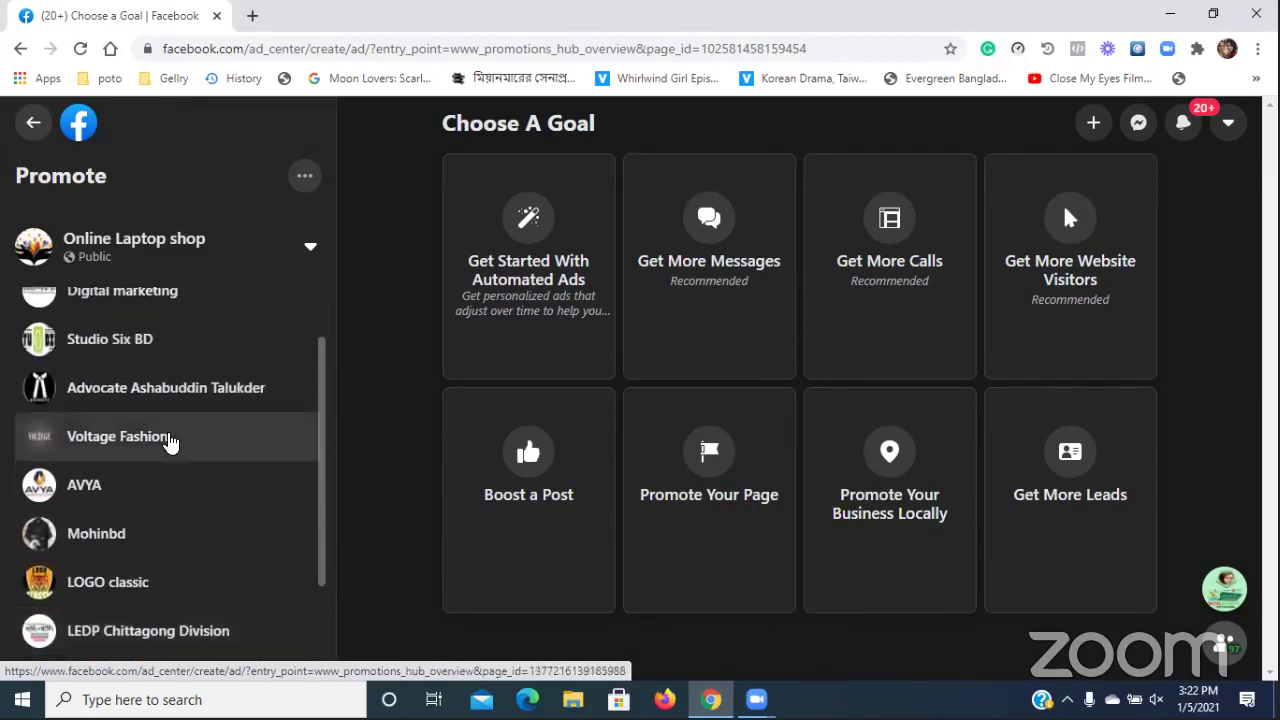
# Pick Voltage Fashion as the promoted page and reopen the page list
pyautogui.click(170, 441)
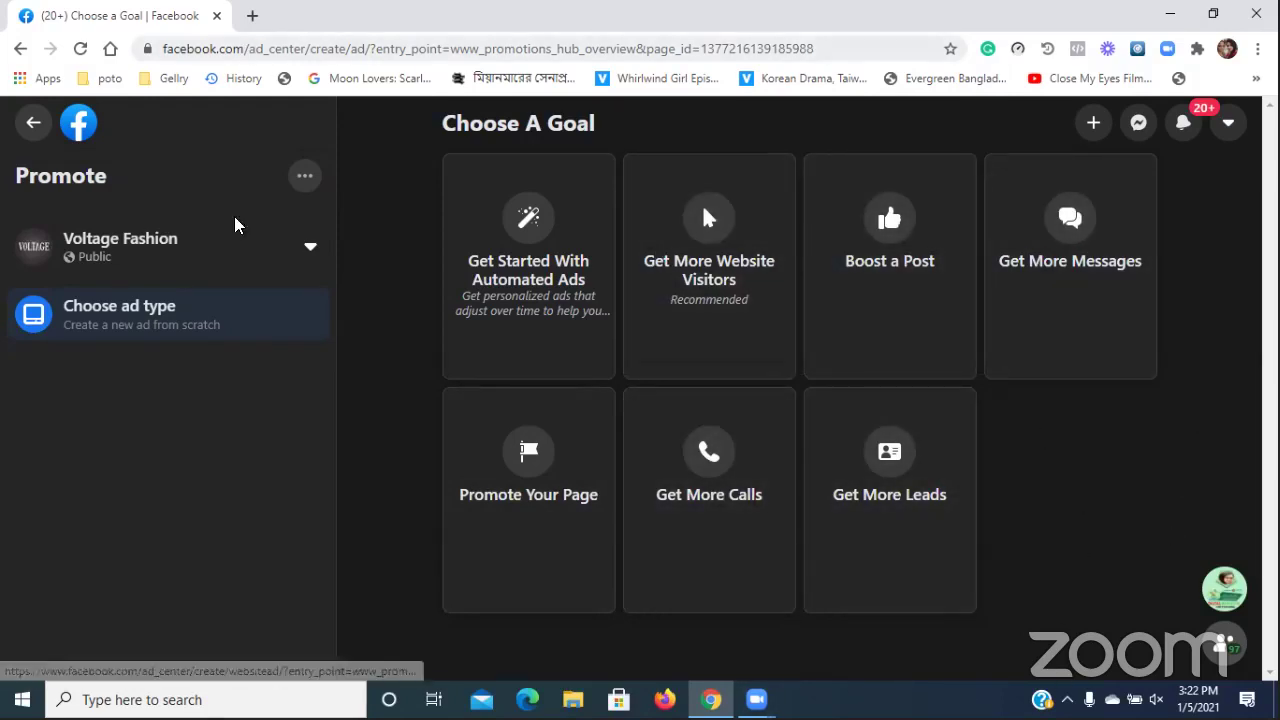
pyautogui.click(142, 250)
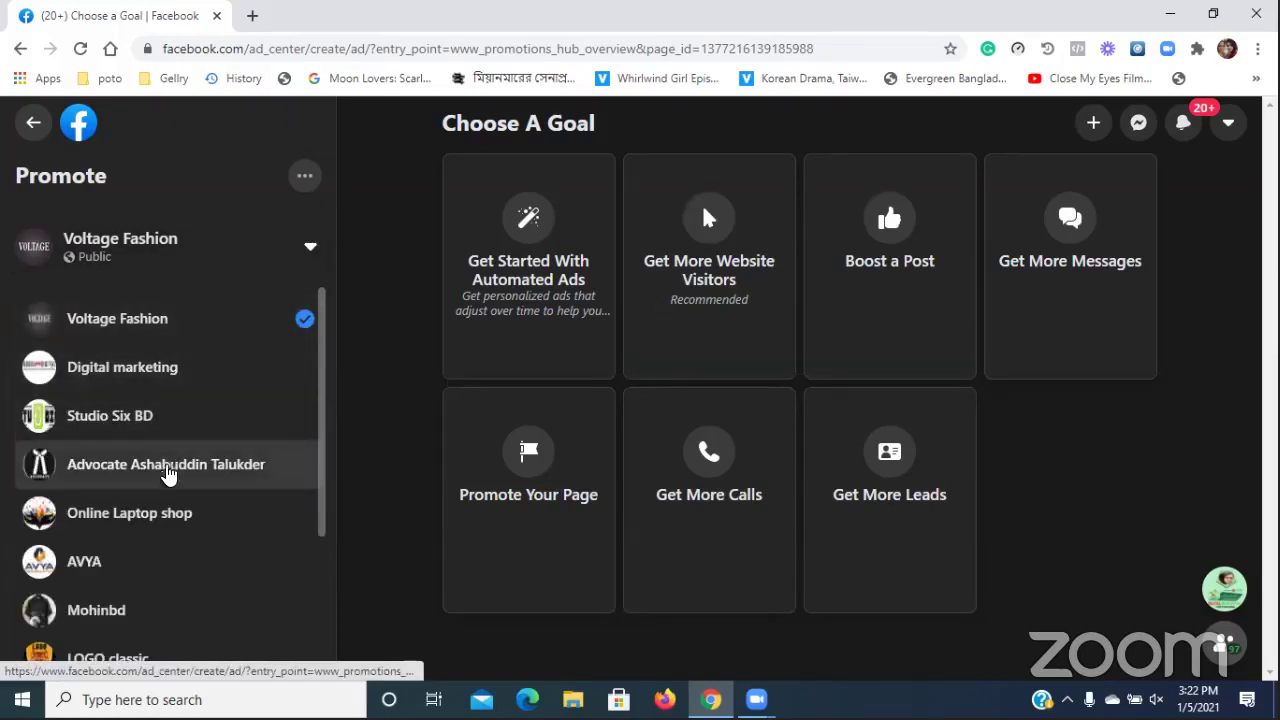
# Switch to AVYA as the promoted page, then scroll through the reopened page list
pyautogui.click(145, 555)
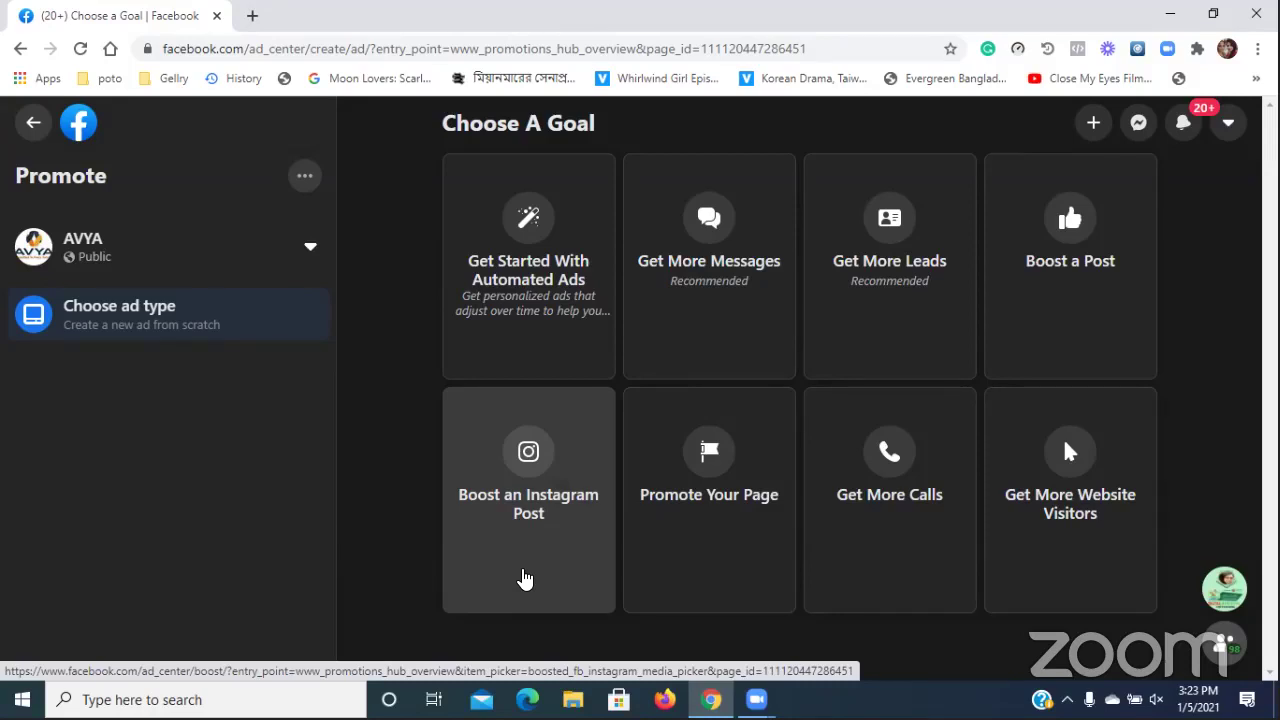
pyautogui.click(241, 263)
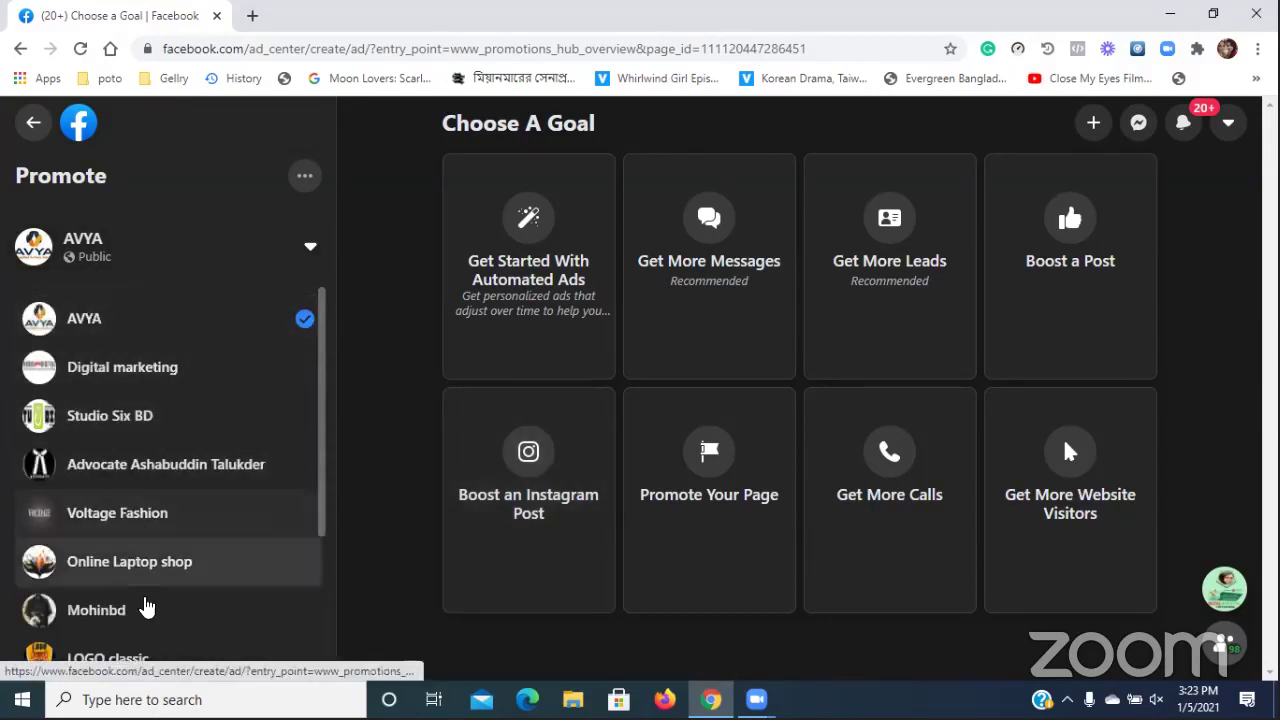
pyautogui.scroll(-2, 157, 623)
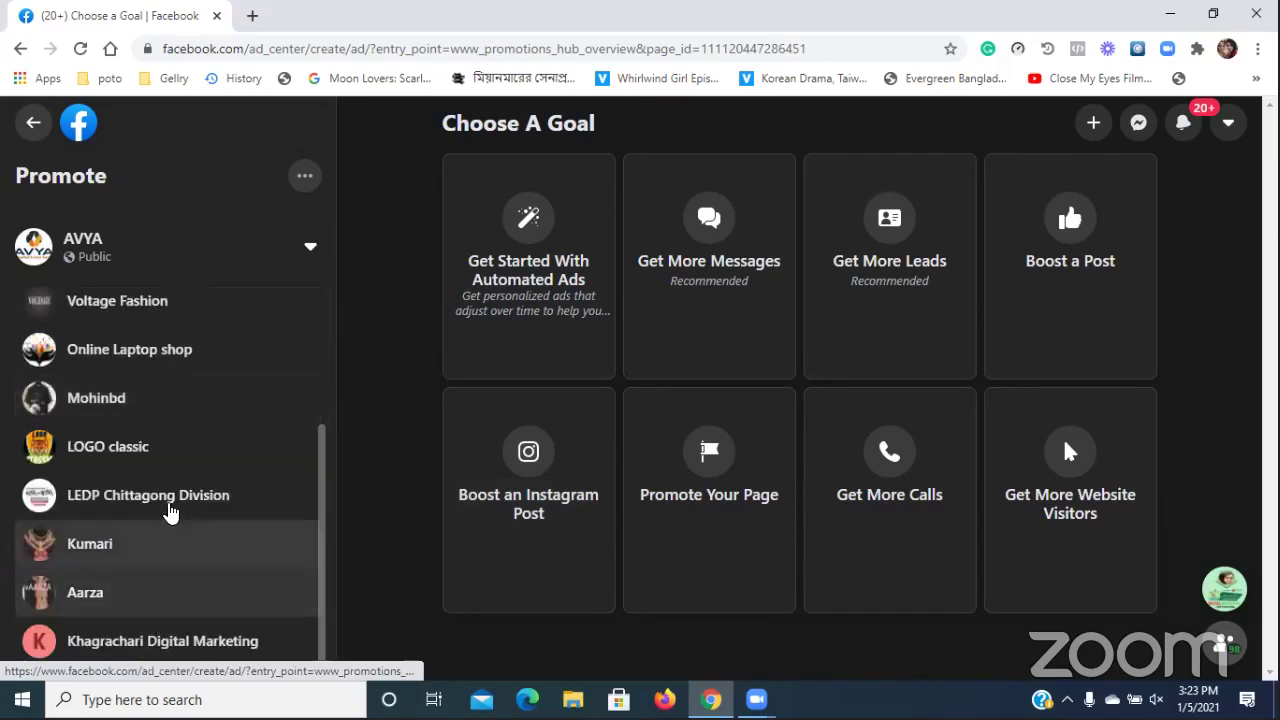
# Pick Khagrachari Digital Marketing as the promoted page and reopen the page selector
pyautogui.click(160, 645)
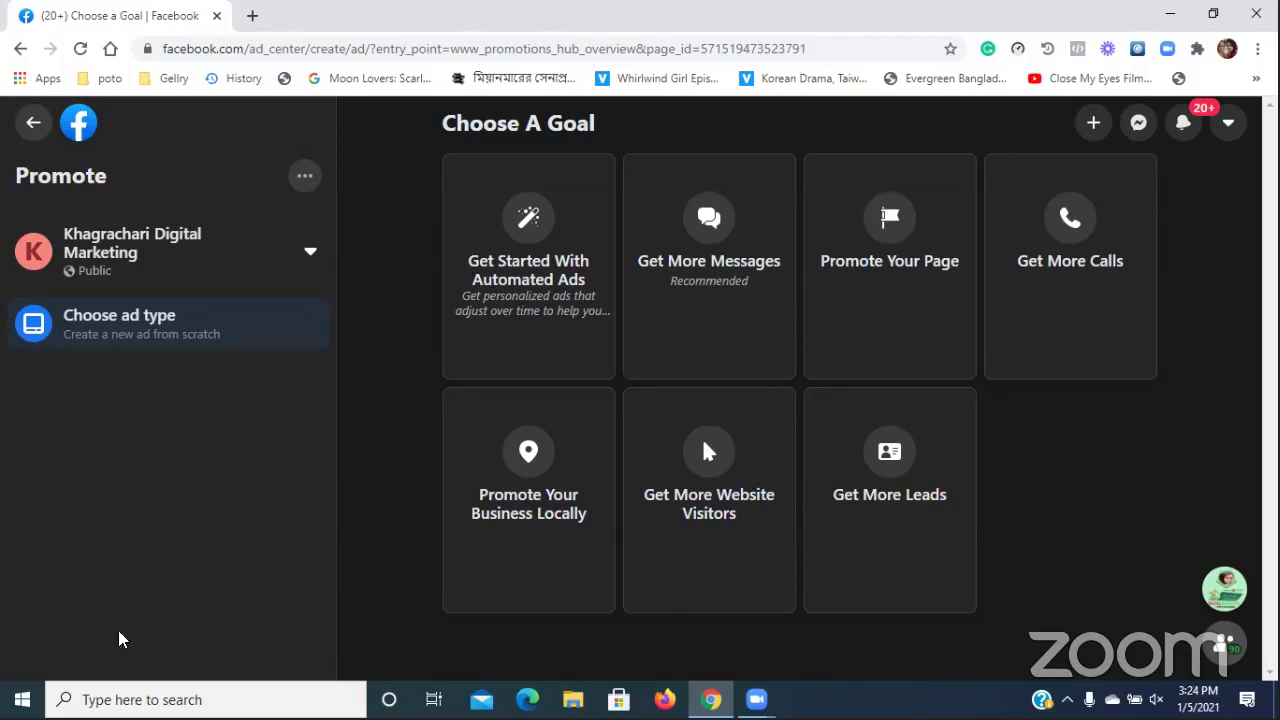
pyautogui.click(253, 270)
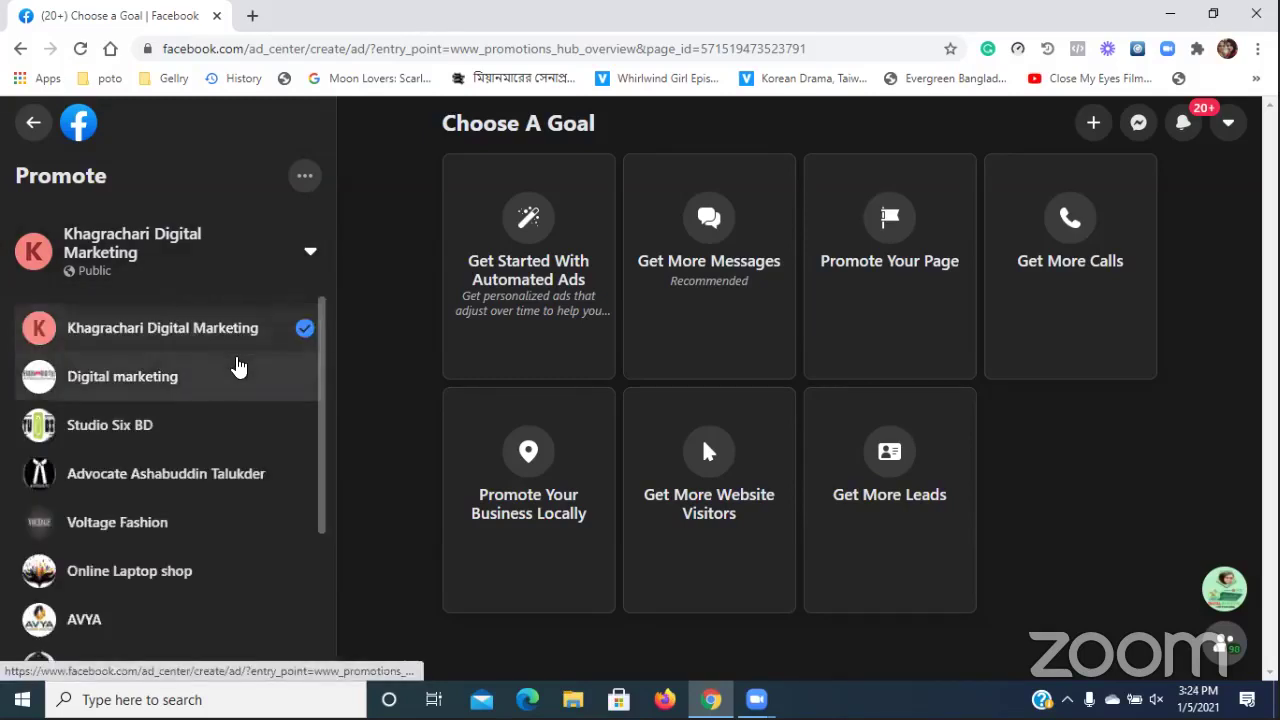
# Choose Studio Six BD from the page list
pyautogui.click(188, 435)
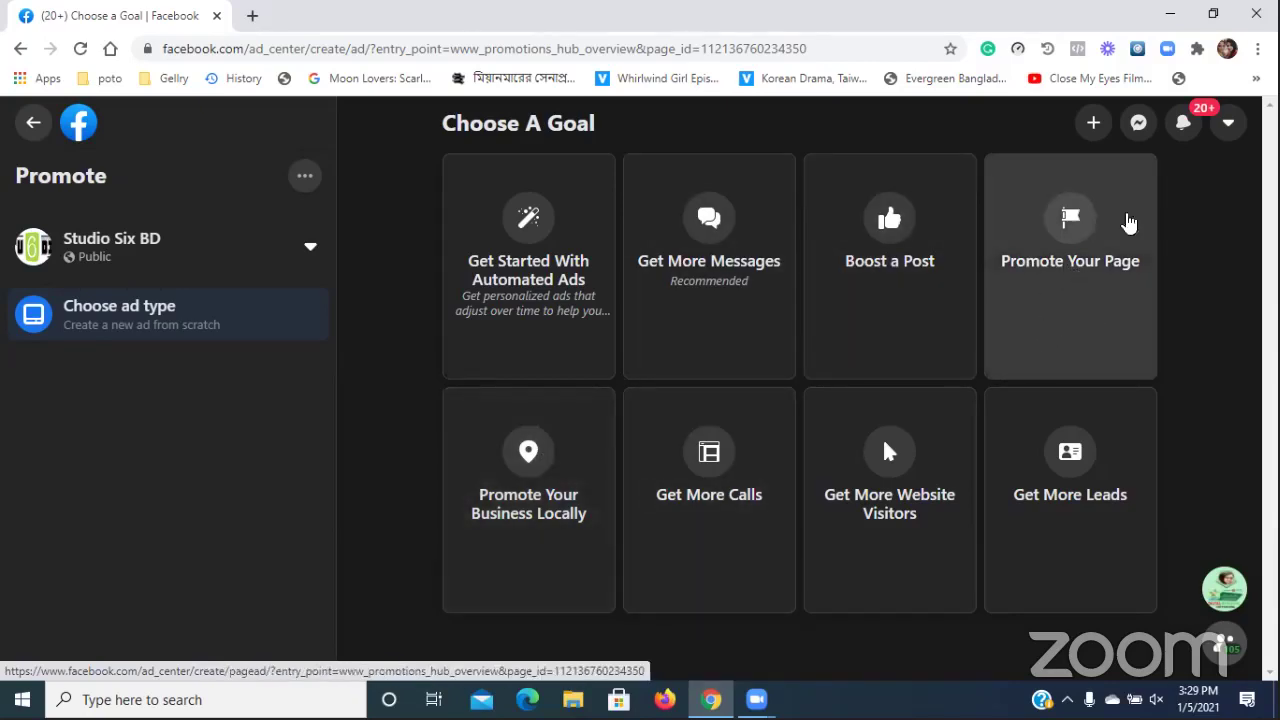
# Pick promoting the Studio Six BD page among the goal options
pyautogui.click(1110, 240)
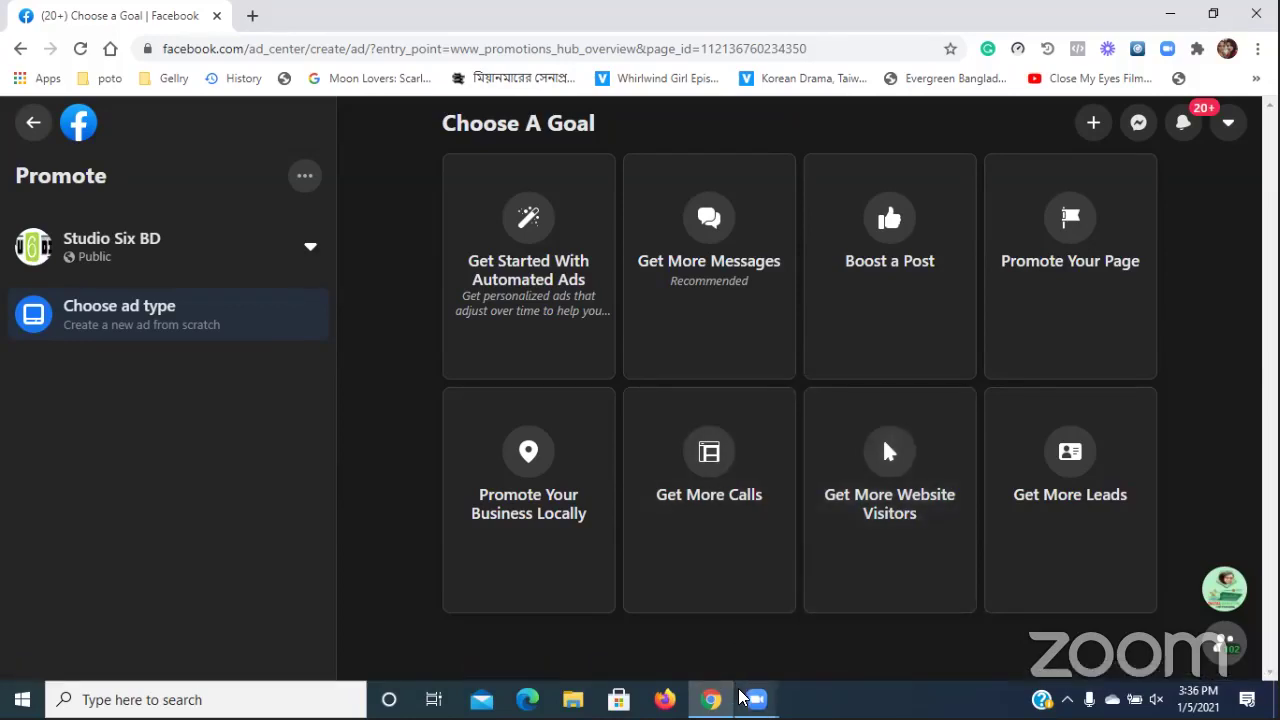
pyautogui.moveTo(745, 698)
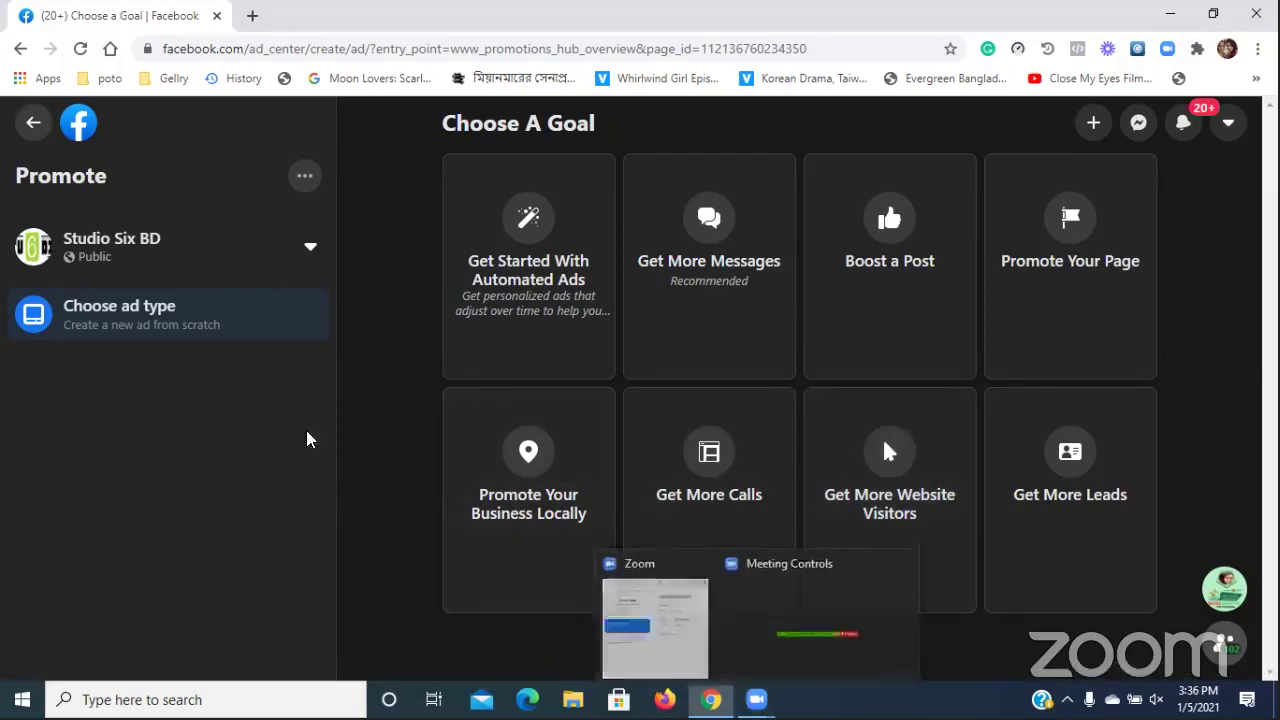
# Switch the promoted page from Studio Six BD to Aarza, then reopen the page list
pyautogui.click(288, 245)
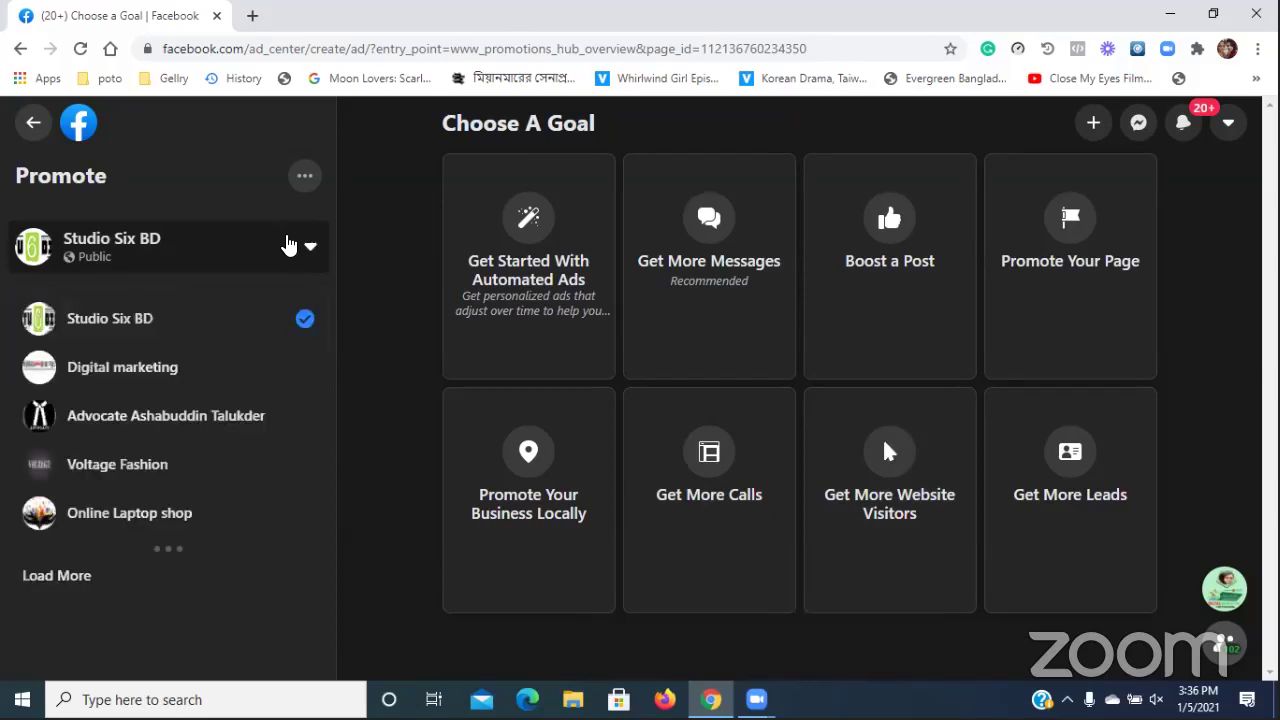
pyautogui.scroll(-3, 240, 437)
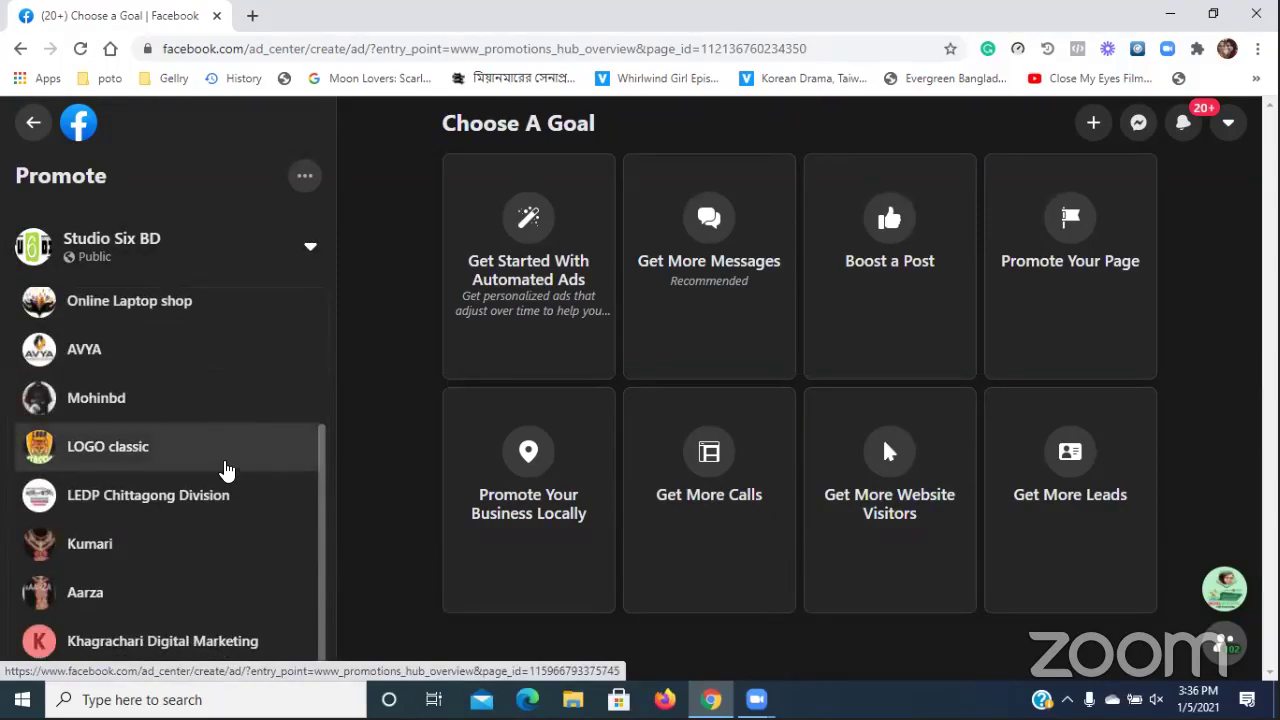
pyautogui.click(172, 586)
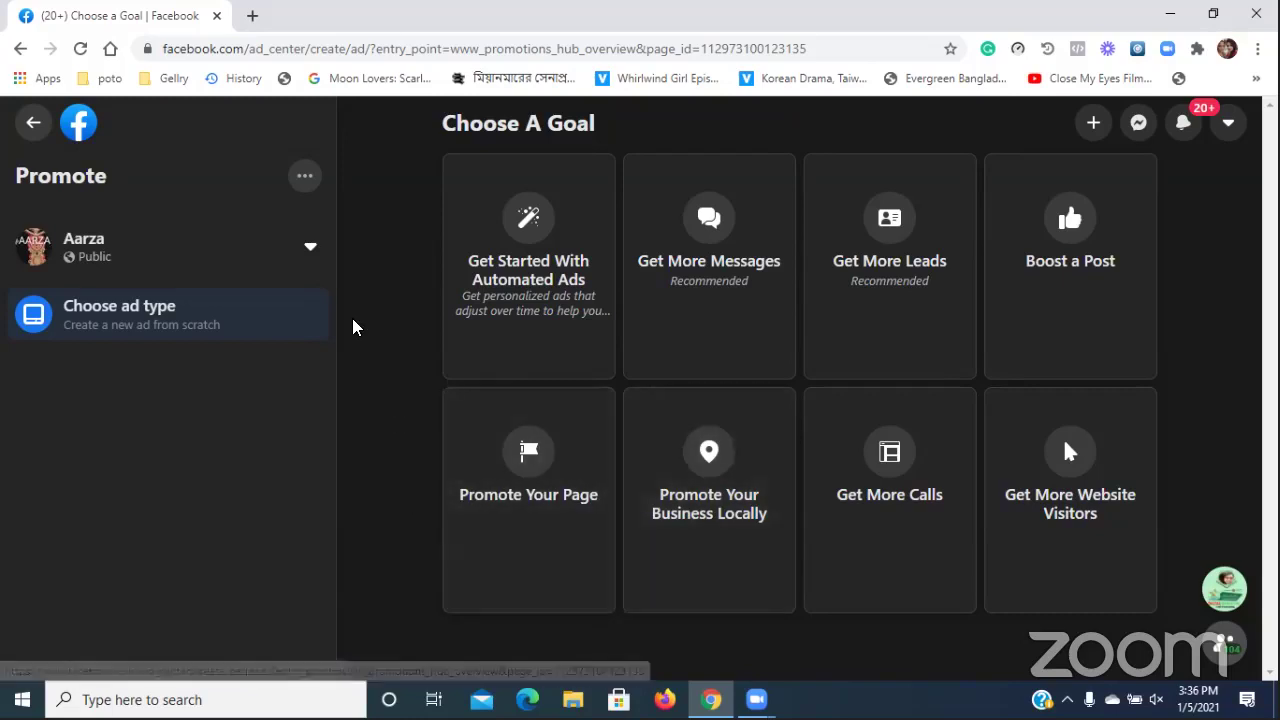
pyautogui.click(309, 245)
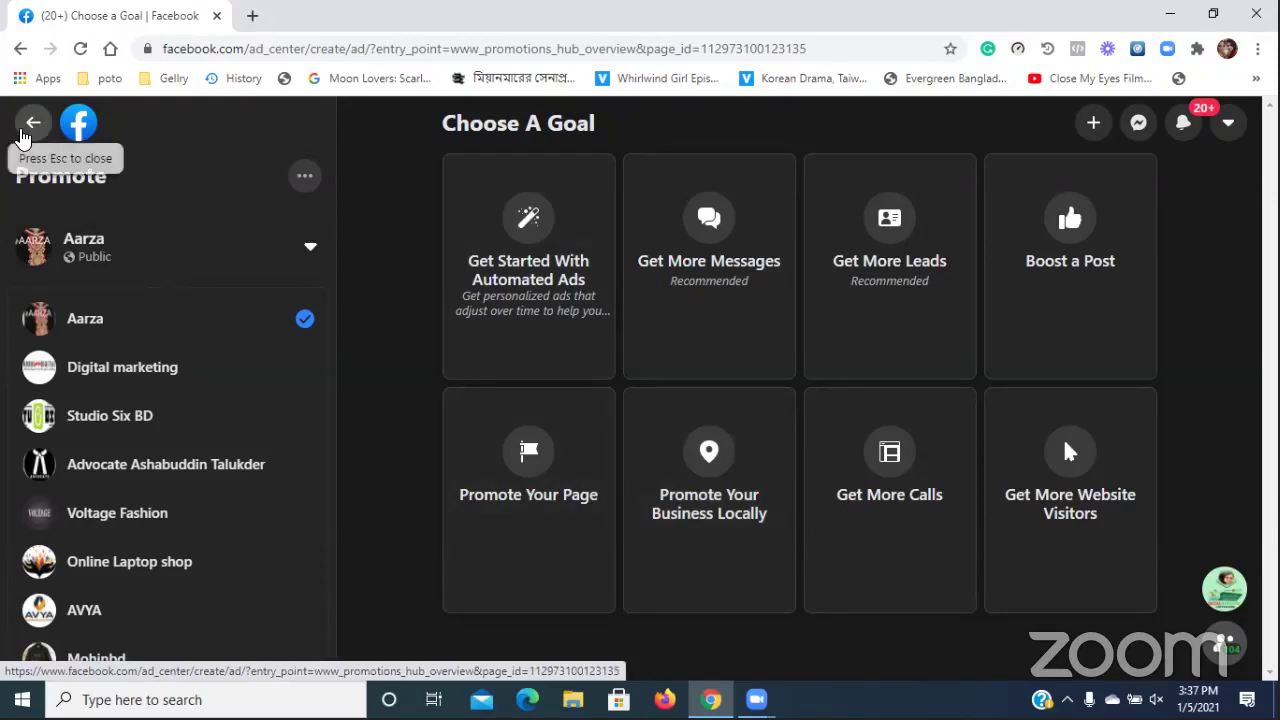
# Back out to the LEDP Chittagong Division Ad Center, then switch to managing Digital marketing
pyautogui.click(24, 130)
pyautogui.click(31, 123)
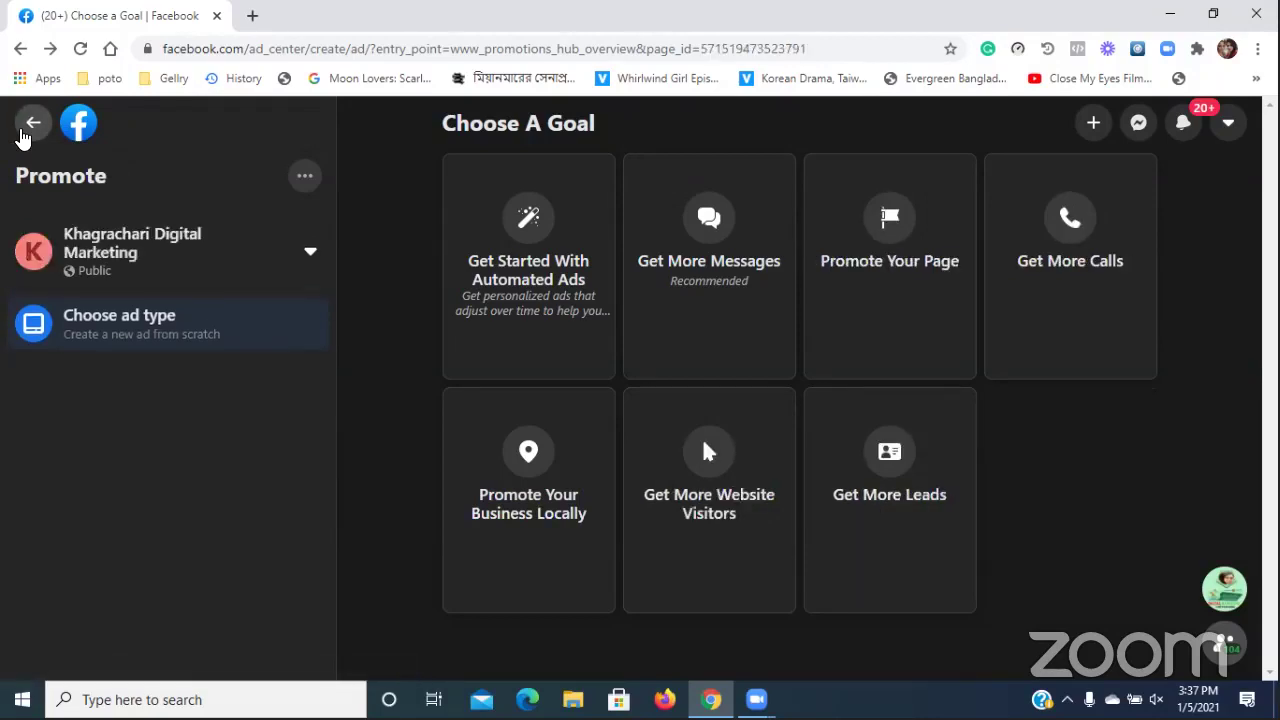
pyautogui.click(31, 123)
pyautogui.click(22, 130)
pyautogui.click(22, 130)
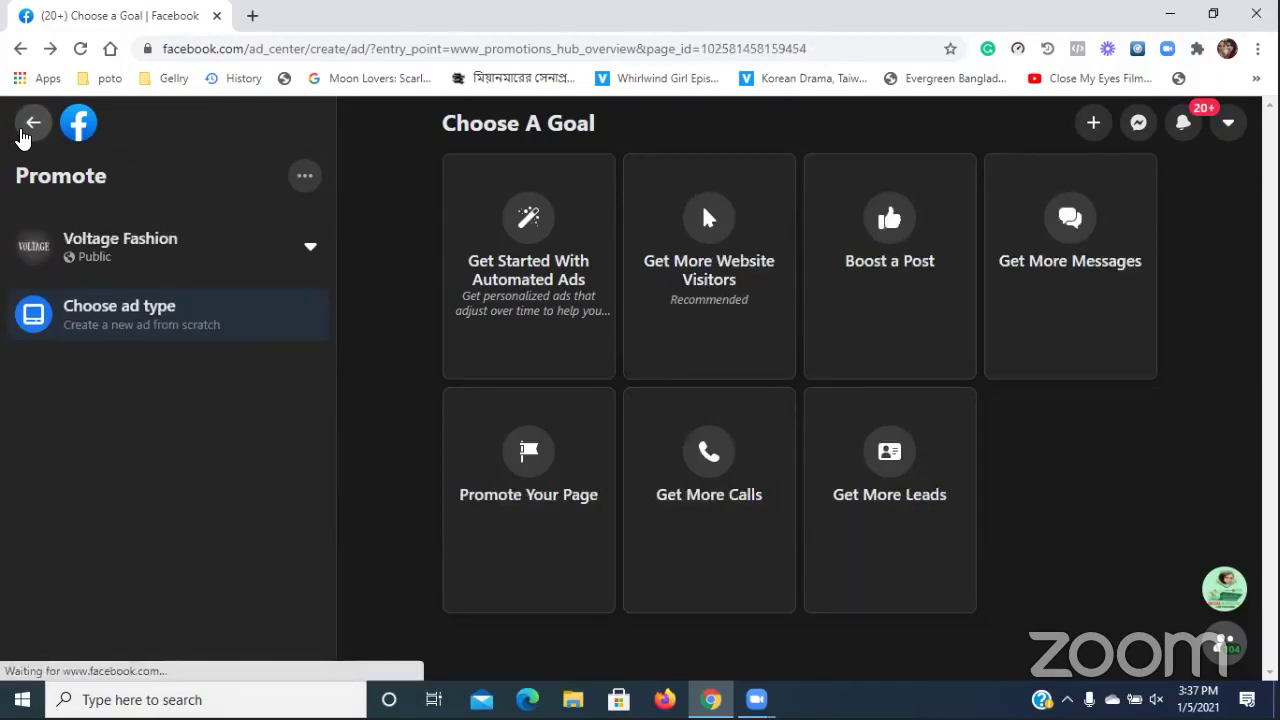
pyautogui.click(22, 130)
pyautogui.click(22, 132)
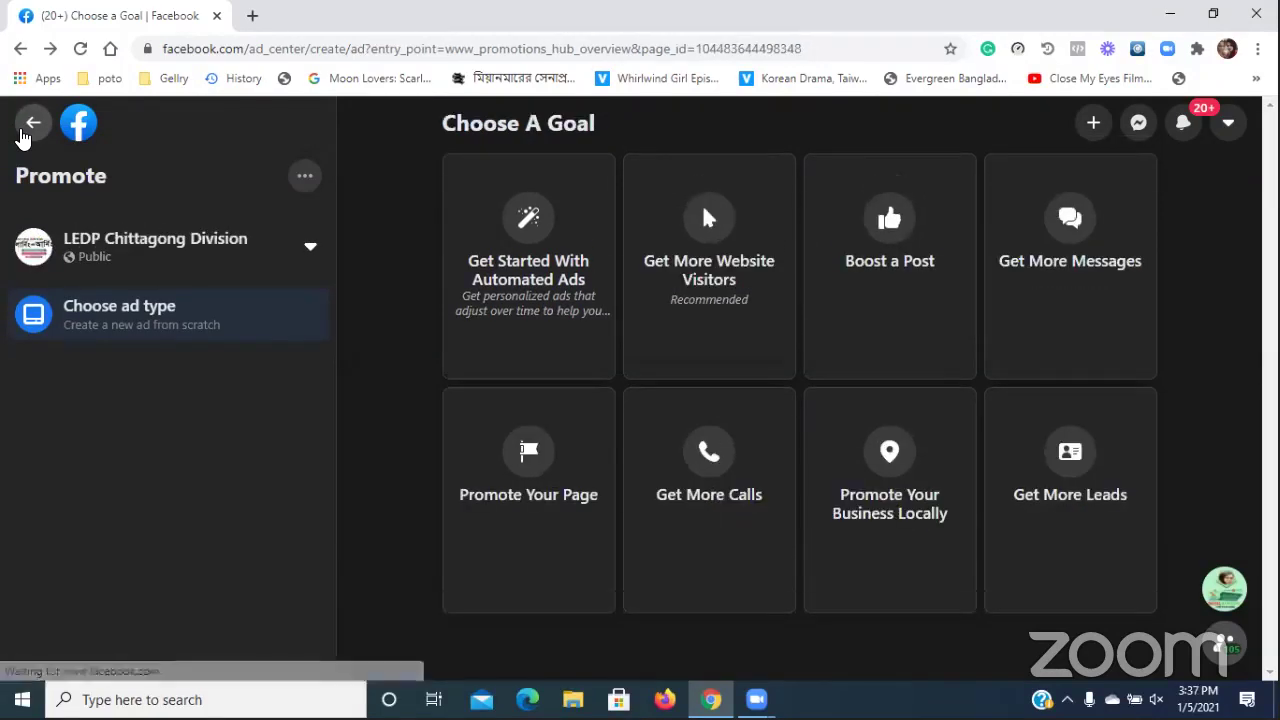
pyautogui.click(22, 132)
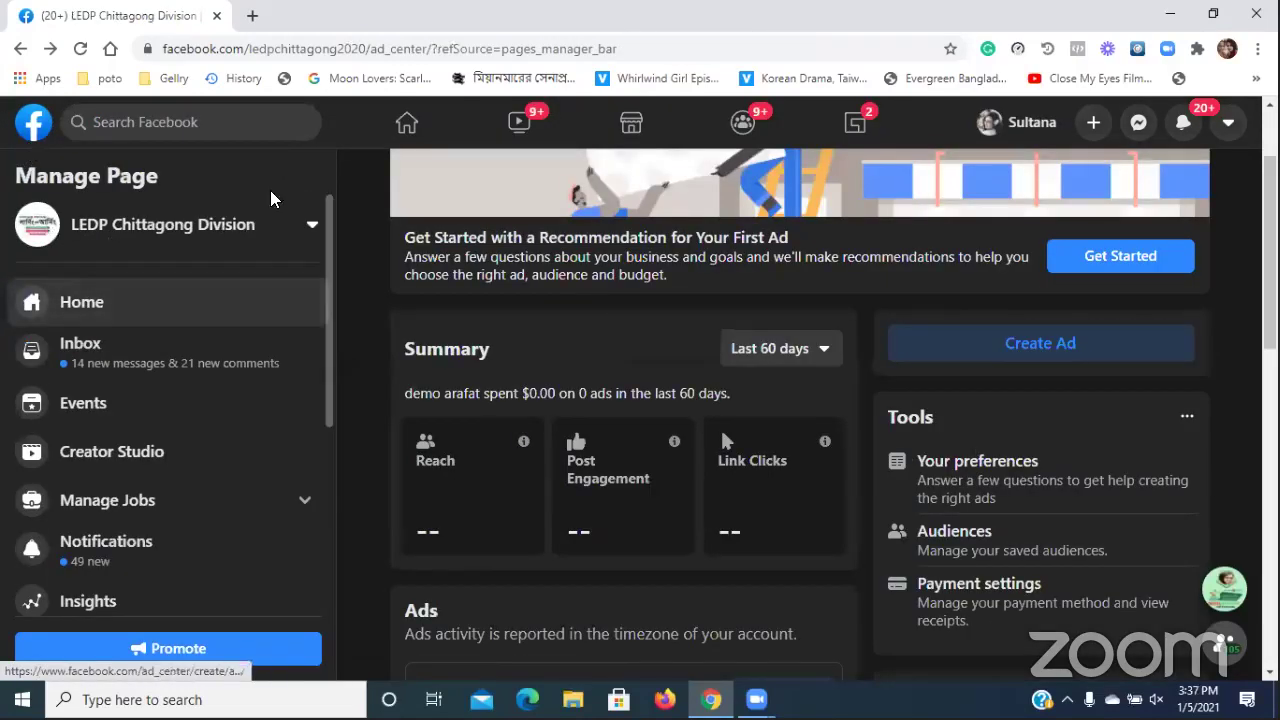
pyautogui.click(270, 240)
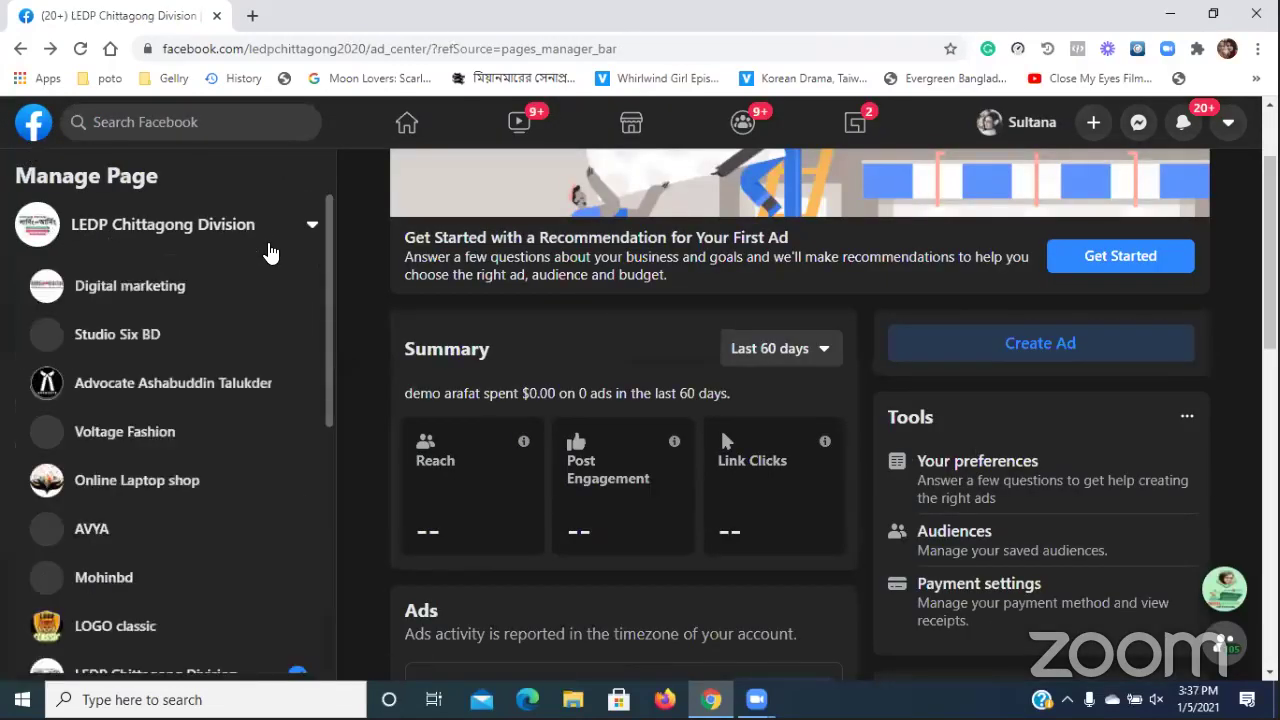
pyautogui.click(220, 292)
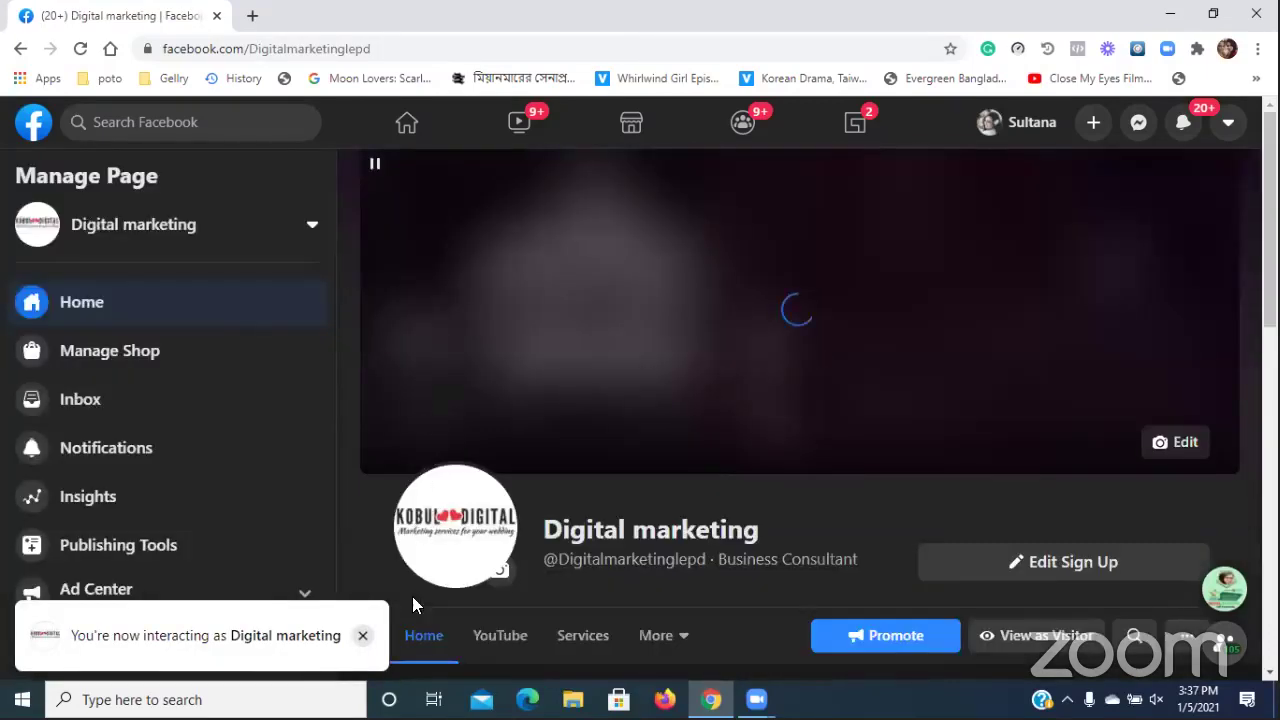
pyautogui.scroll(-3, 705, 514)
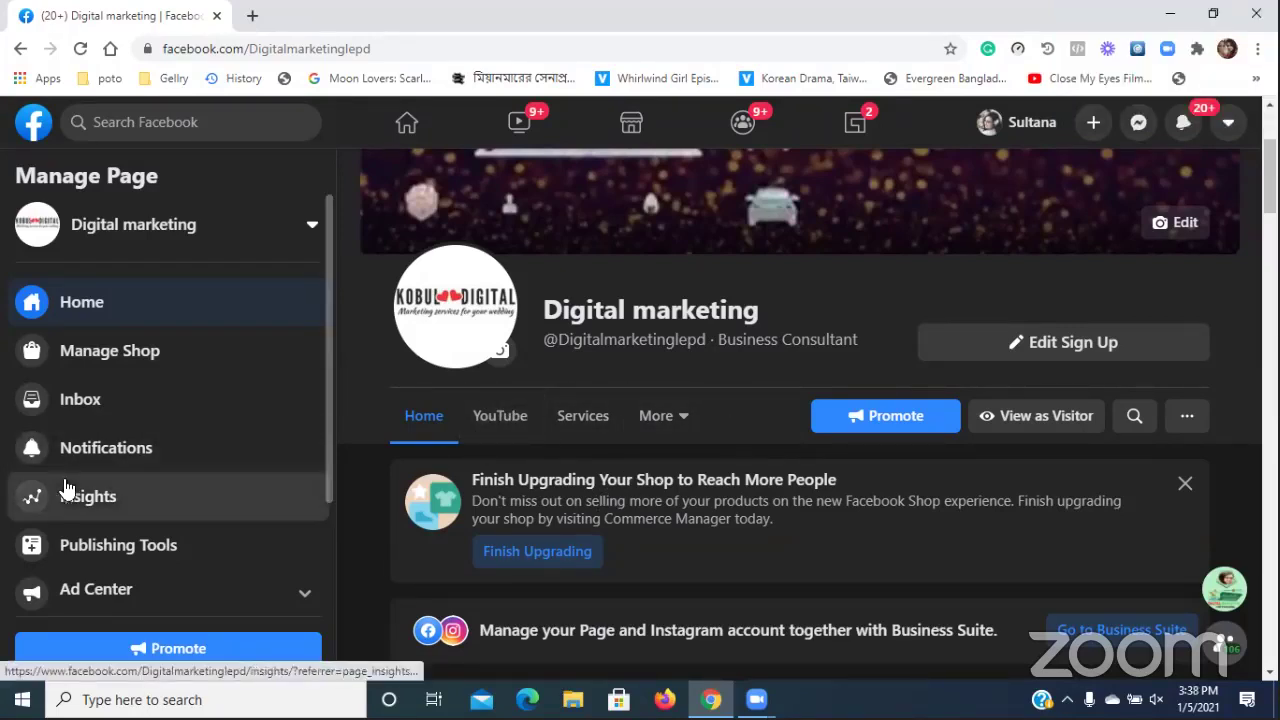
pyautogui.scroll(-2, 177, 508)
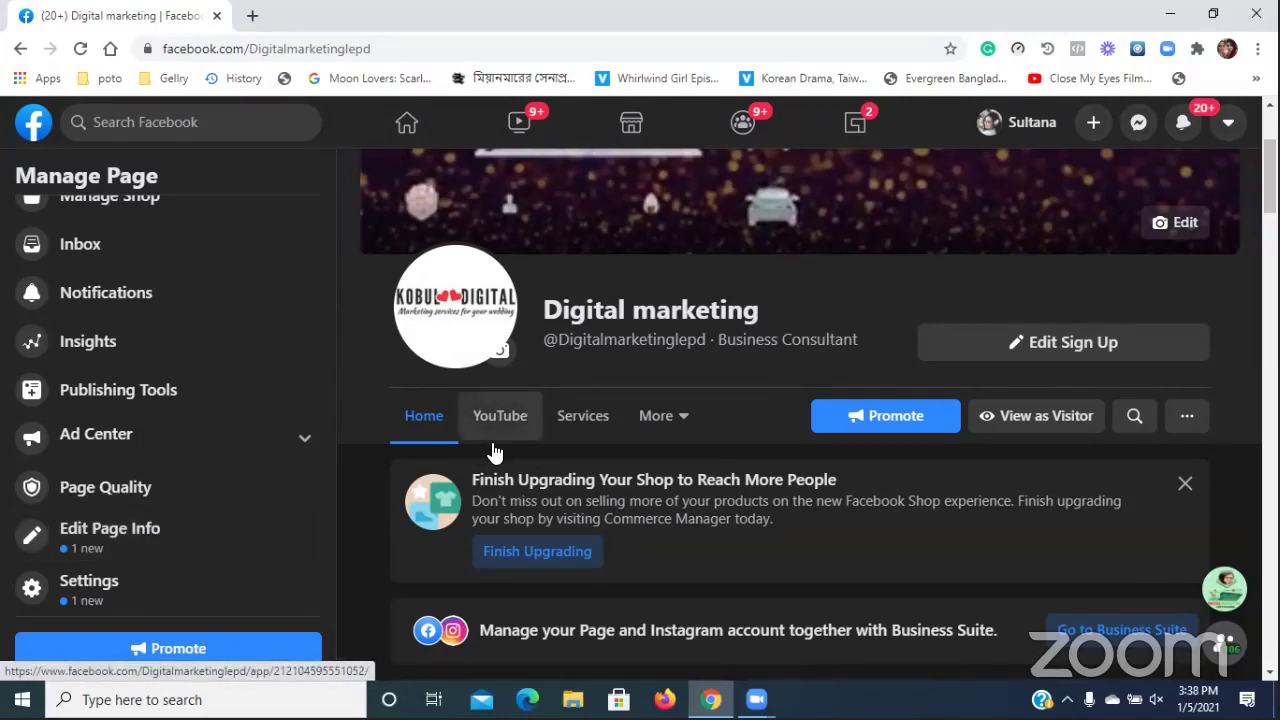
pyautogui.scroll(-3, 528, 335)
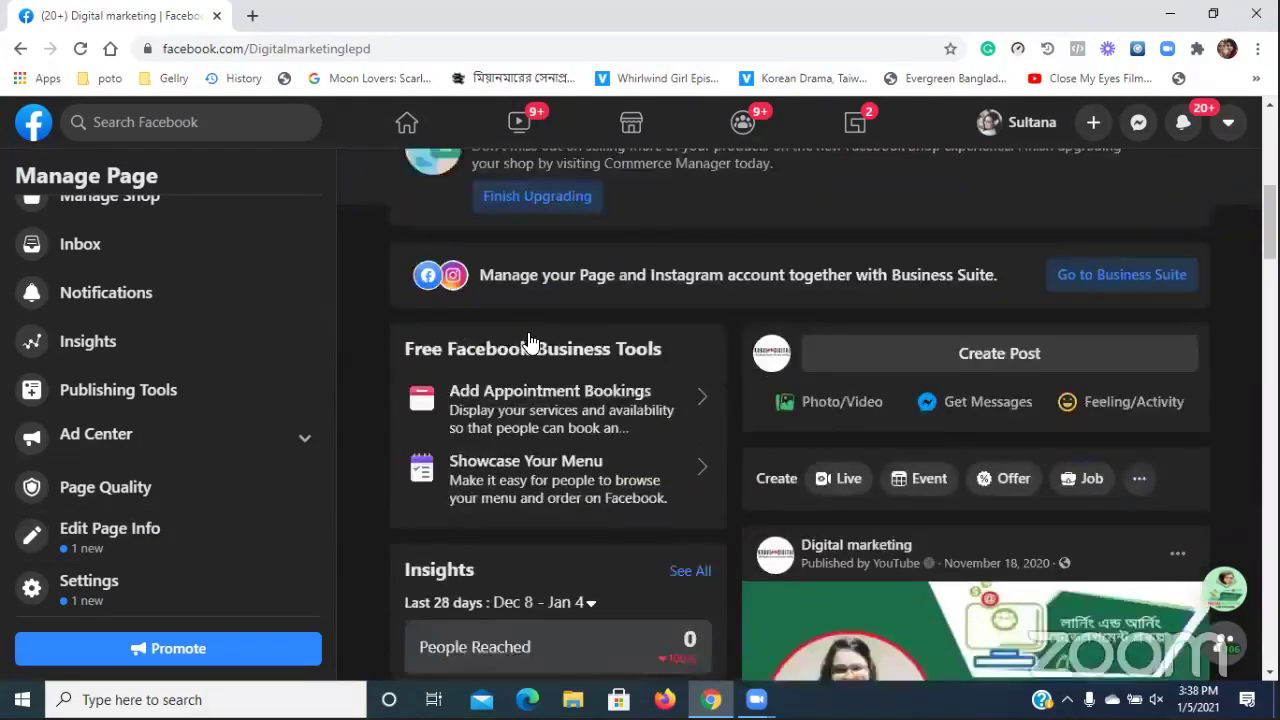
pyautogui.scroll(-3, 528, 342)
pyautogui.scroll(2, 528, 342)
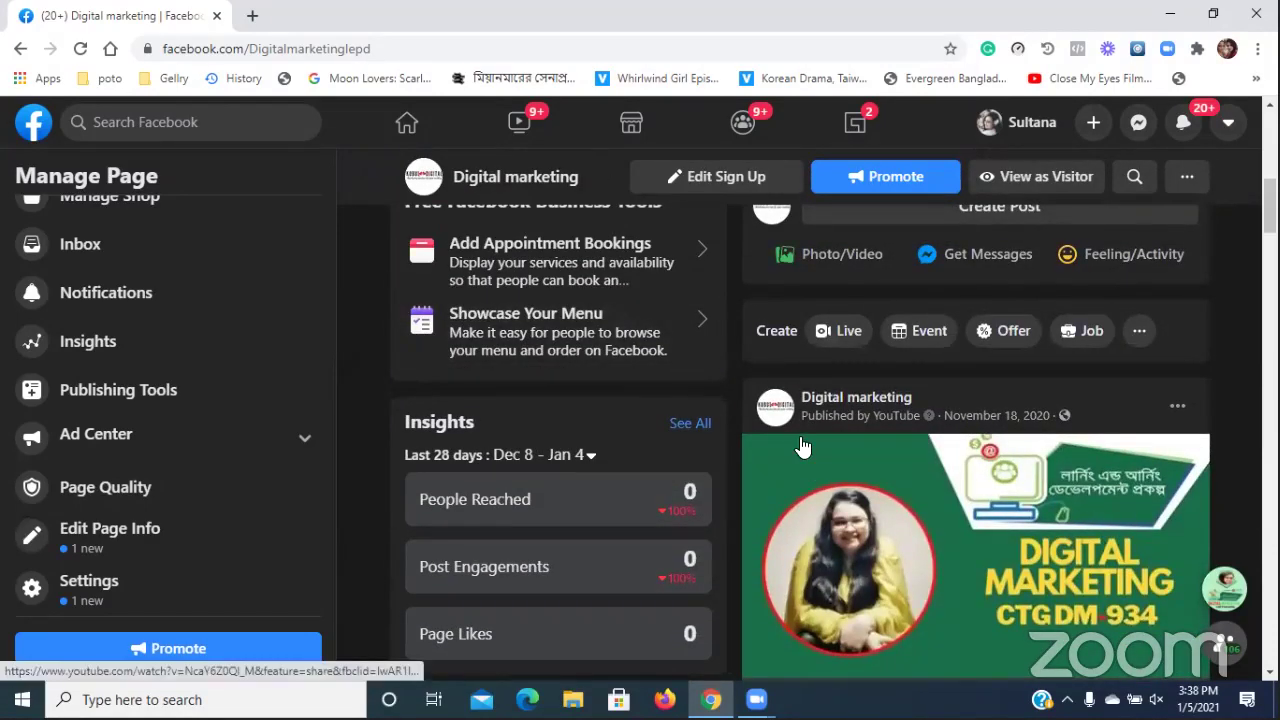
pyautogui.scroll(-3, 802, 447)
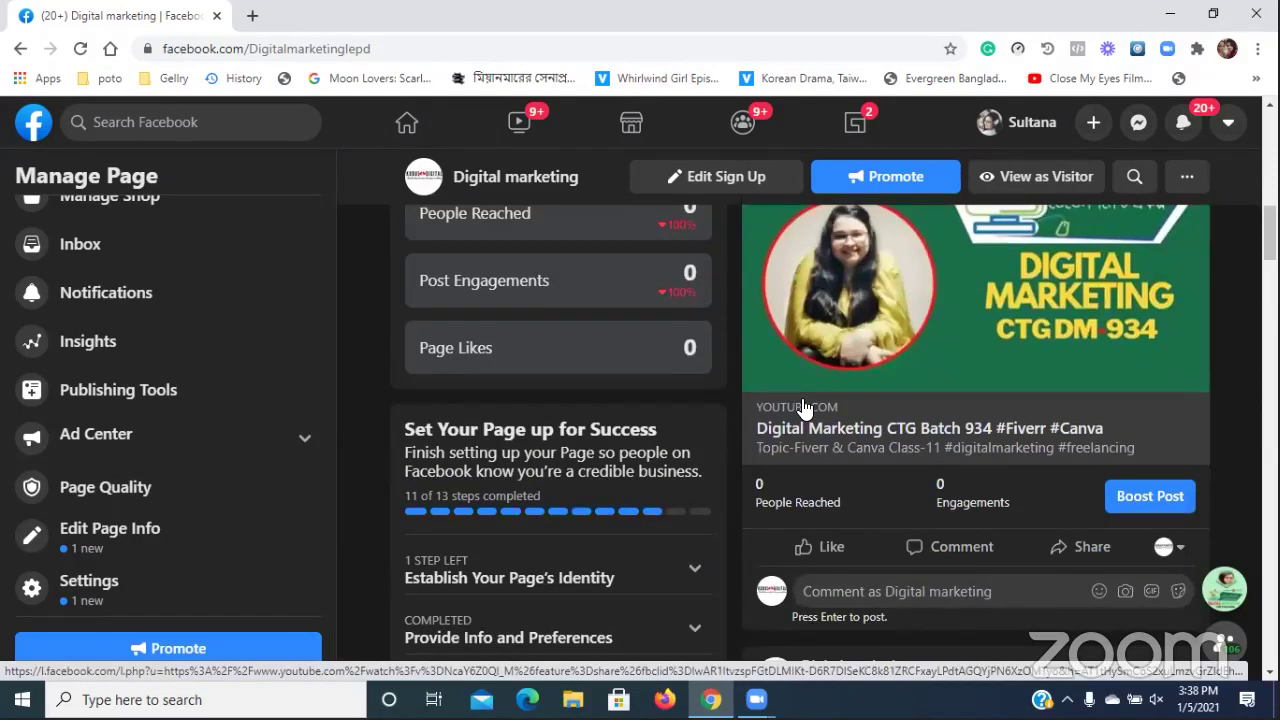
pyautogui.scroll(-2, 806, 410)
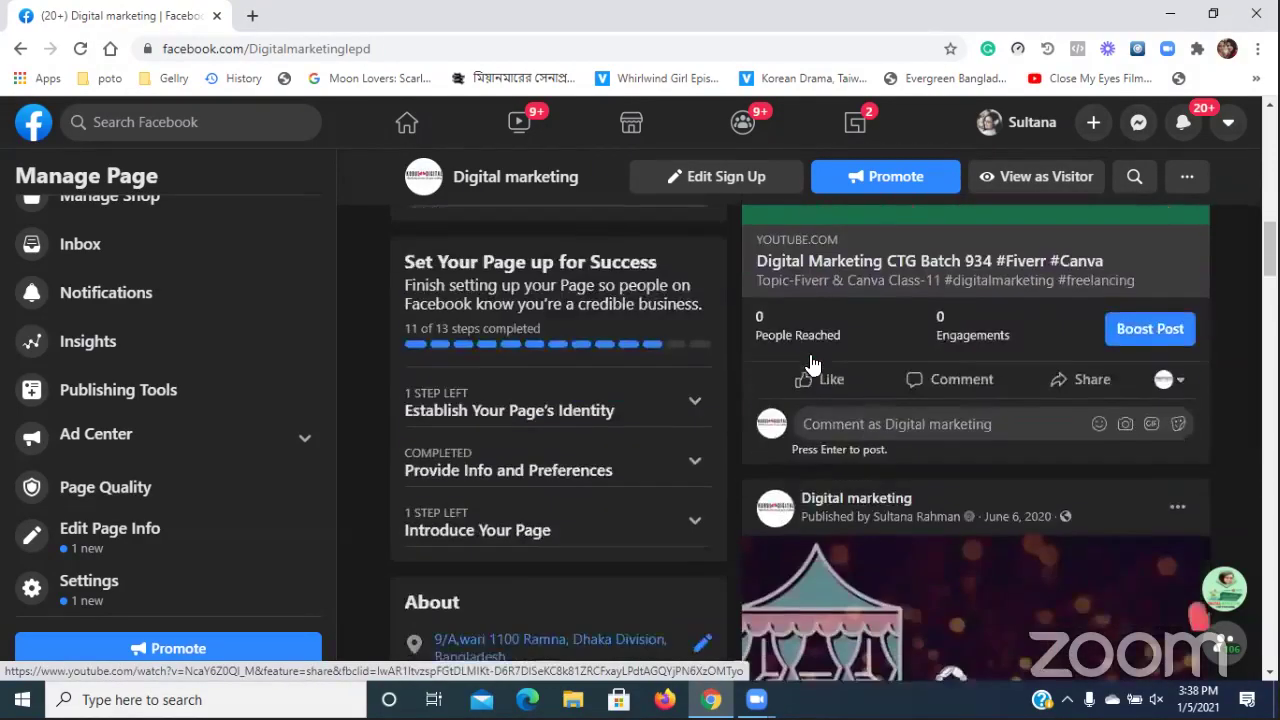
pyautogui.scroll(-5, 812, 362)
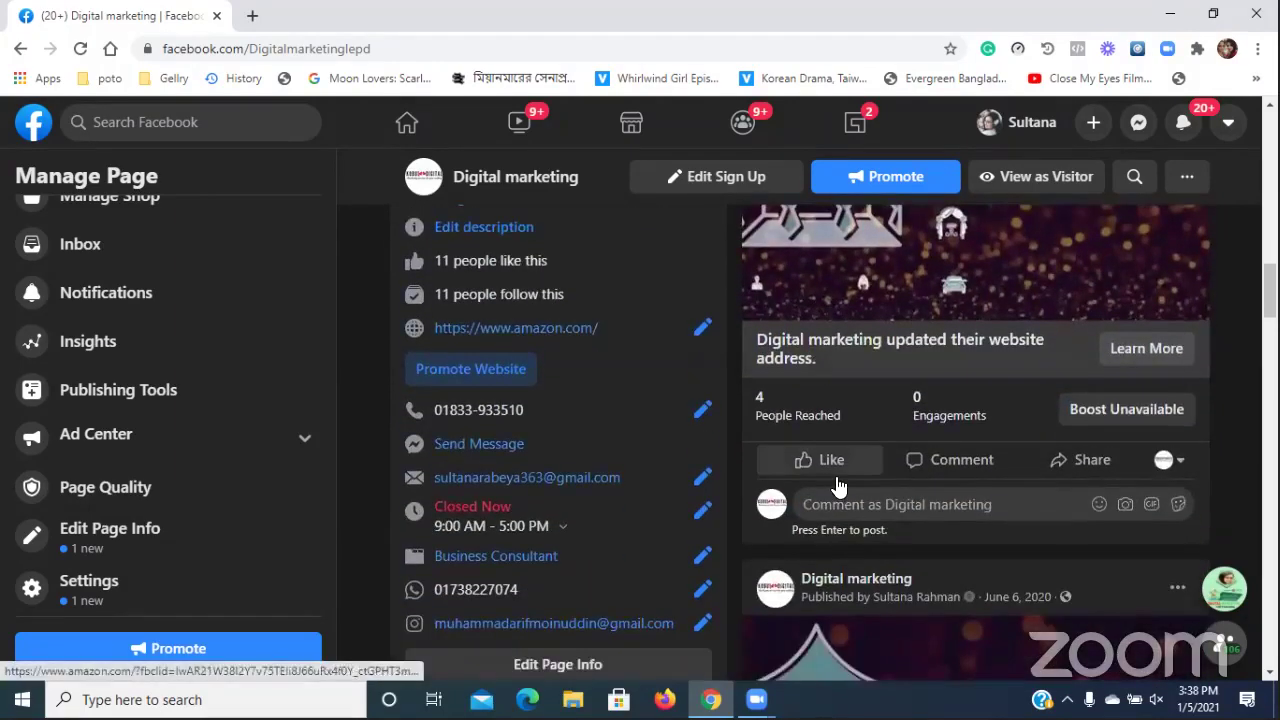
pyautogui.scroll(-3, 838, 483)
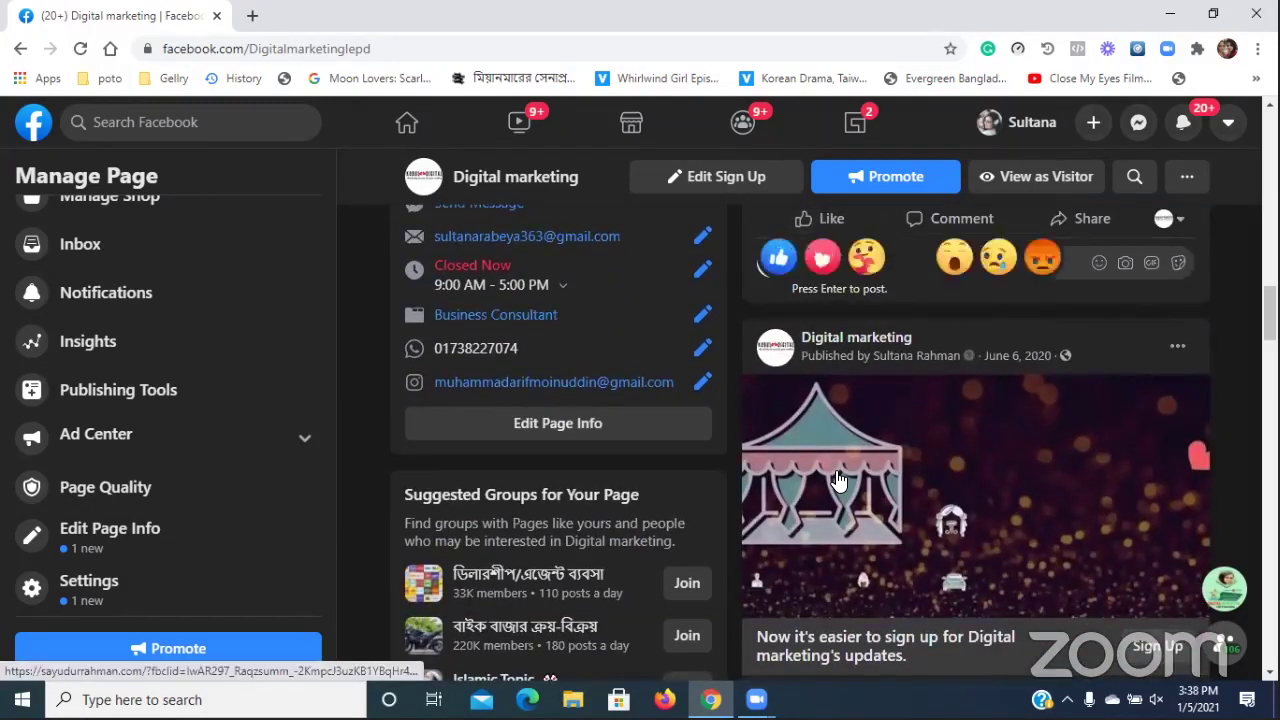
# Open the page's linked-accounts editor, select the WhatsApp number entry, then close the editor
pyautogui.scroll(1, 838, 481)
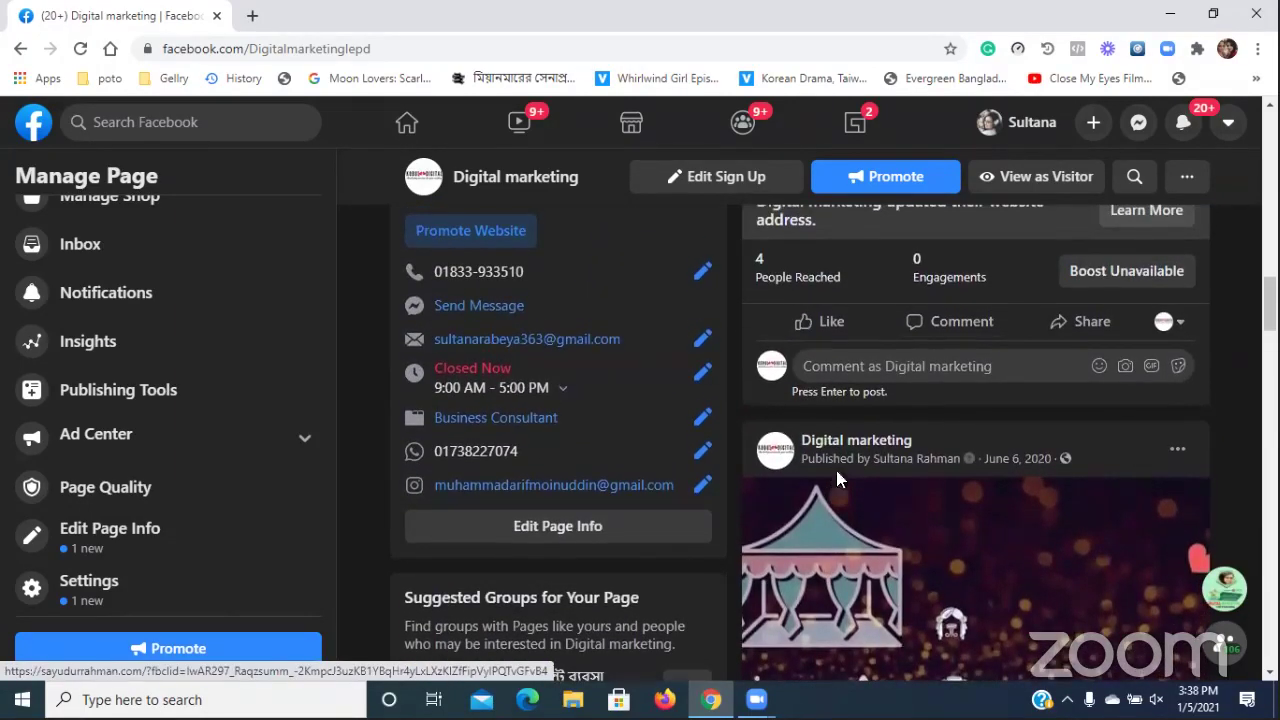
pyautogui.click(703, 463)
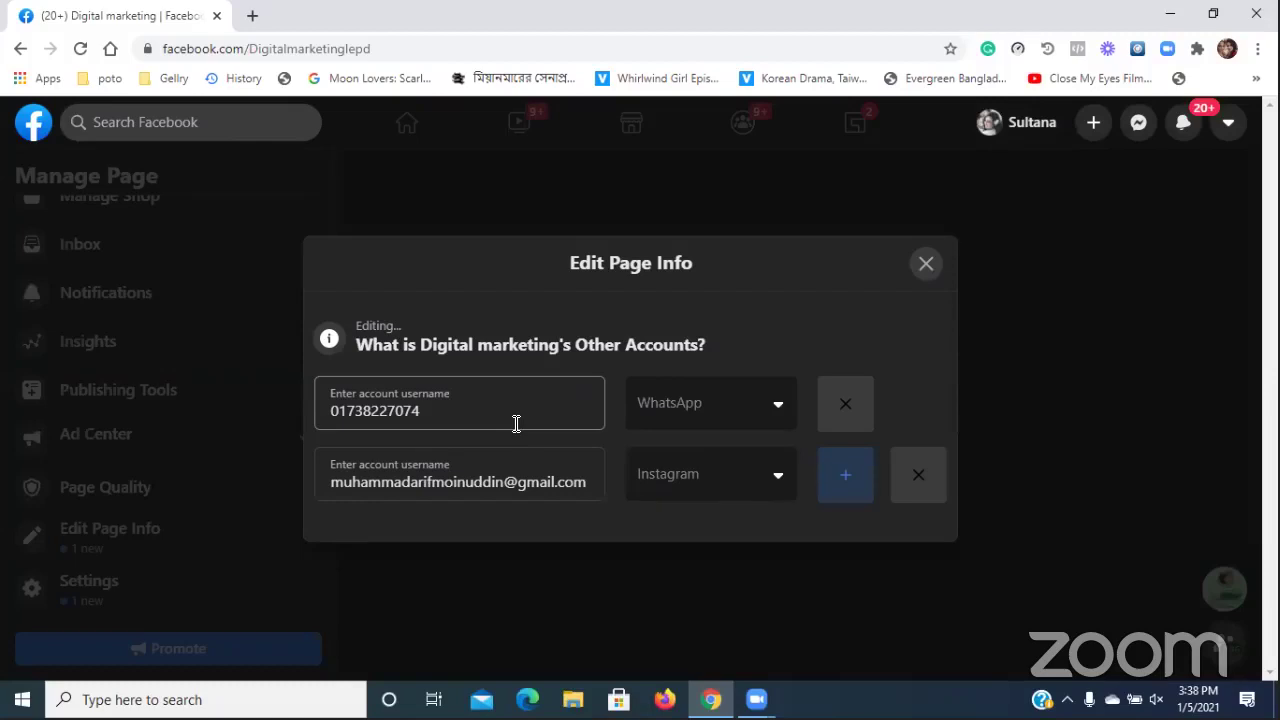
pyautogui.click(456, 408)
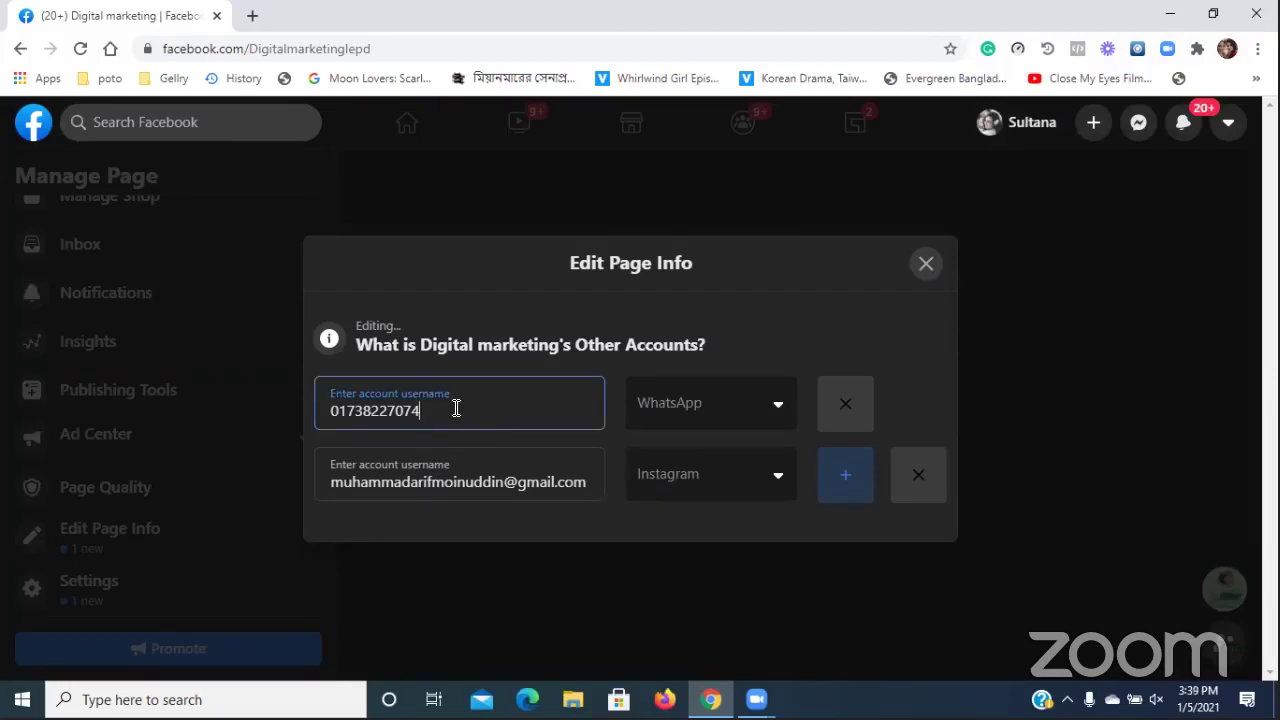
pyautogui.click(933, 263)
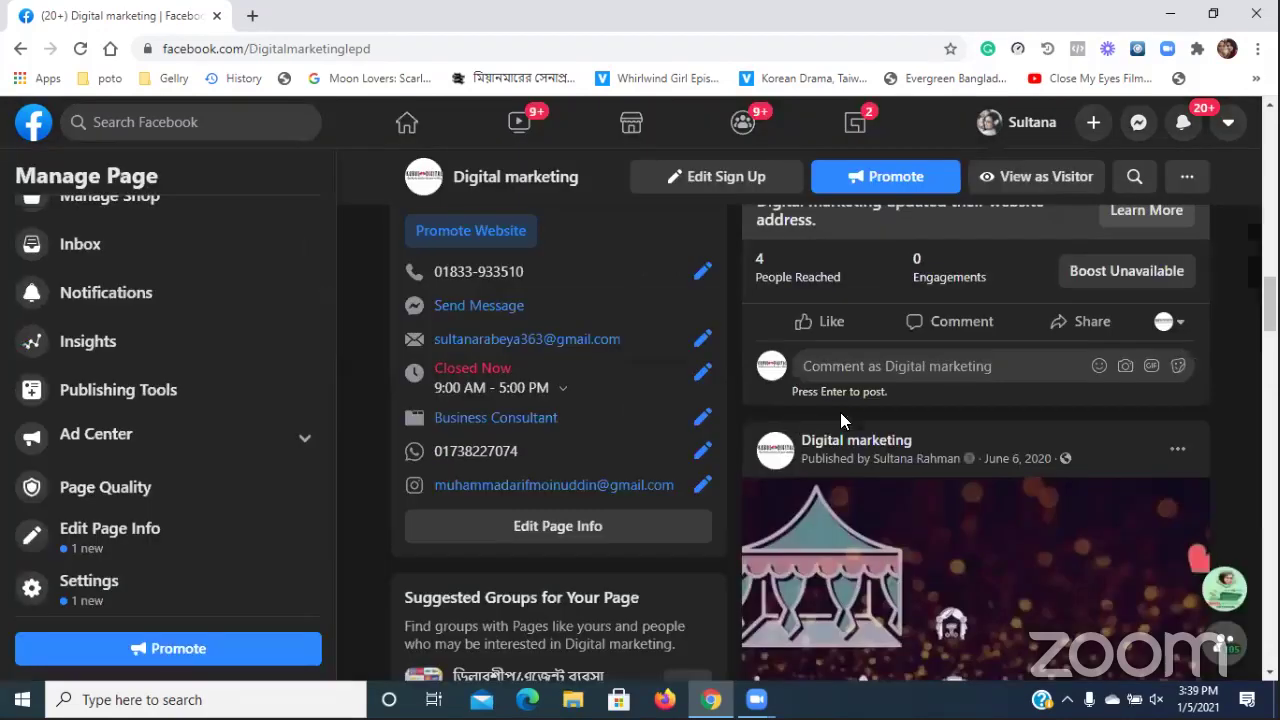
pyautogui.scroll(3, 636, 368)
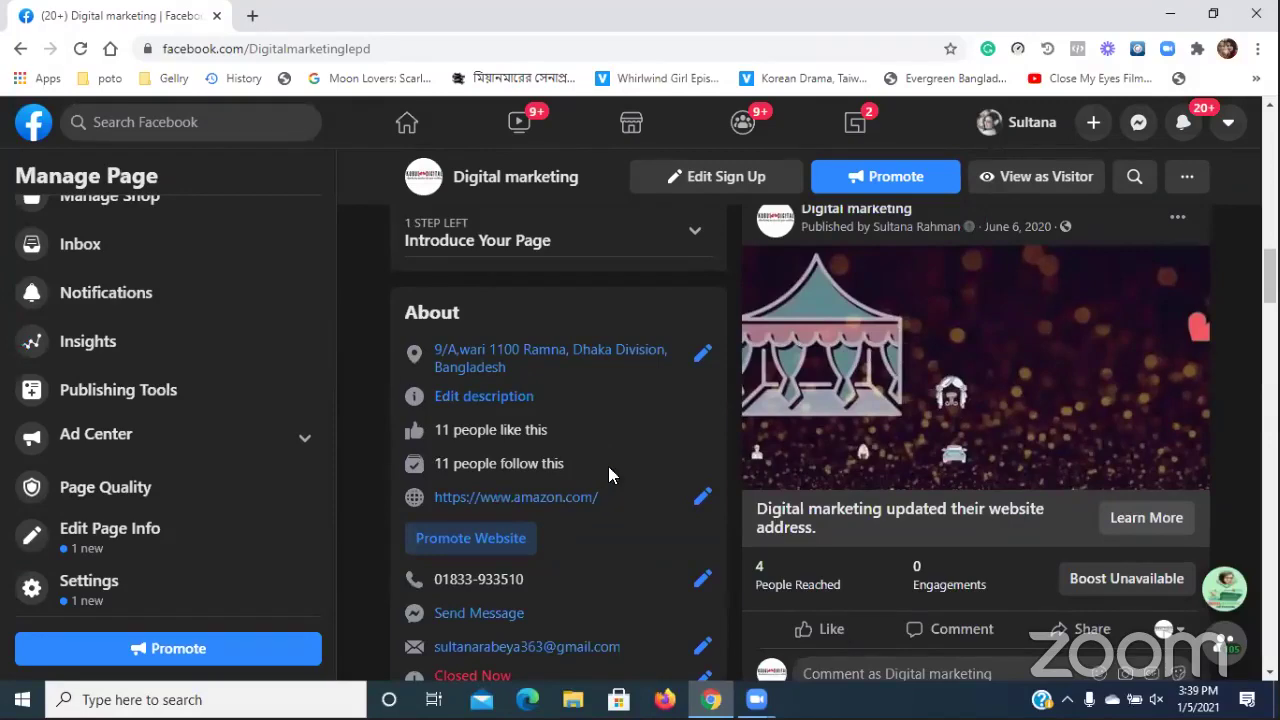
pyautogui.scroll(3, 624, 396)
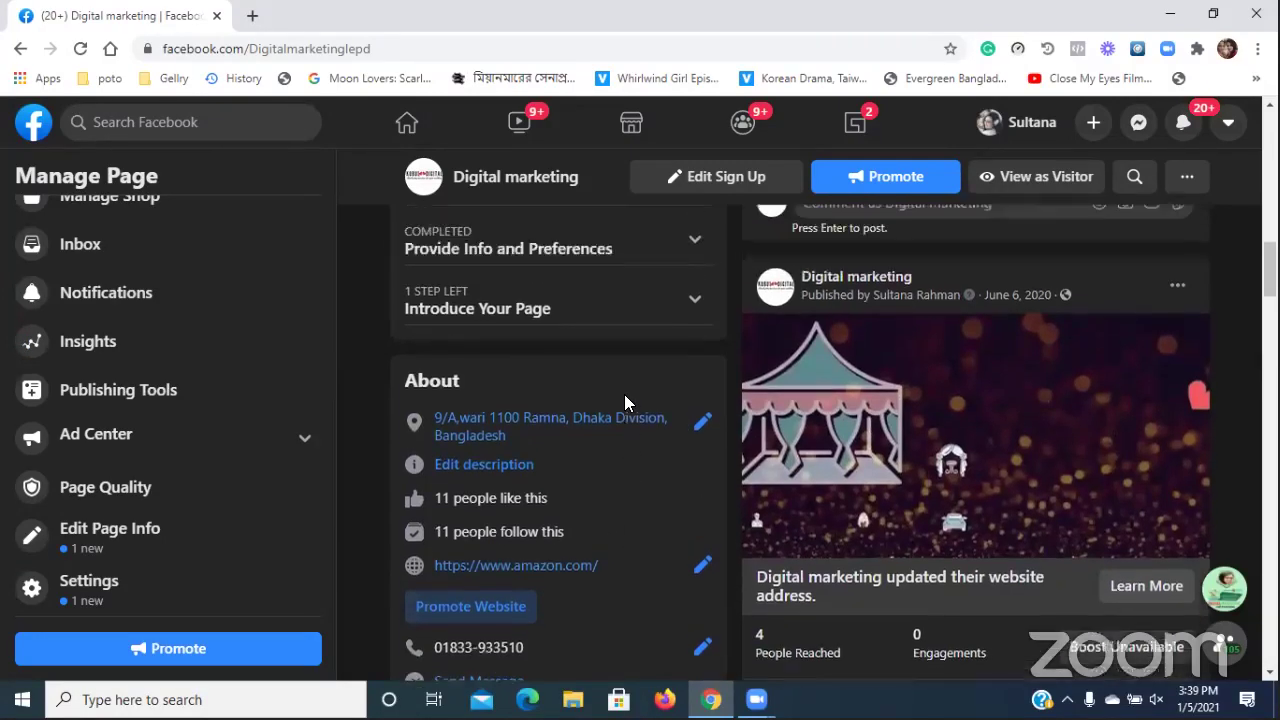
pyautogui.scroll(3, 624, 394)
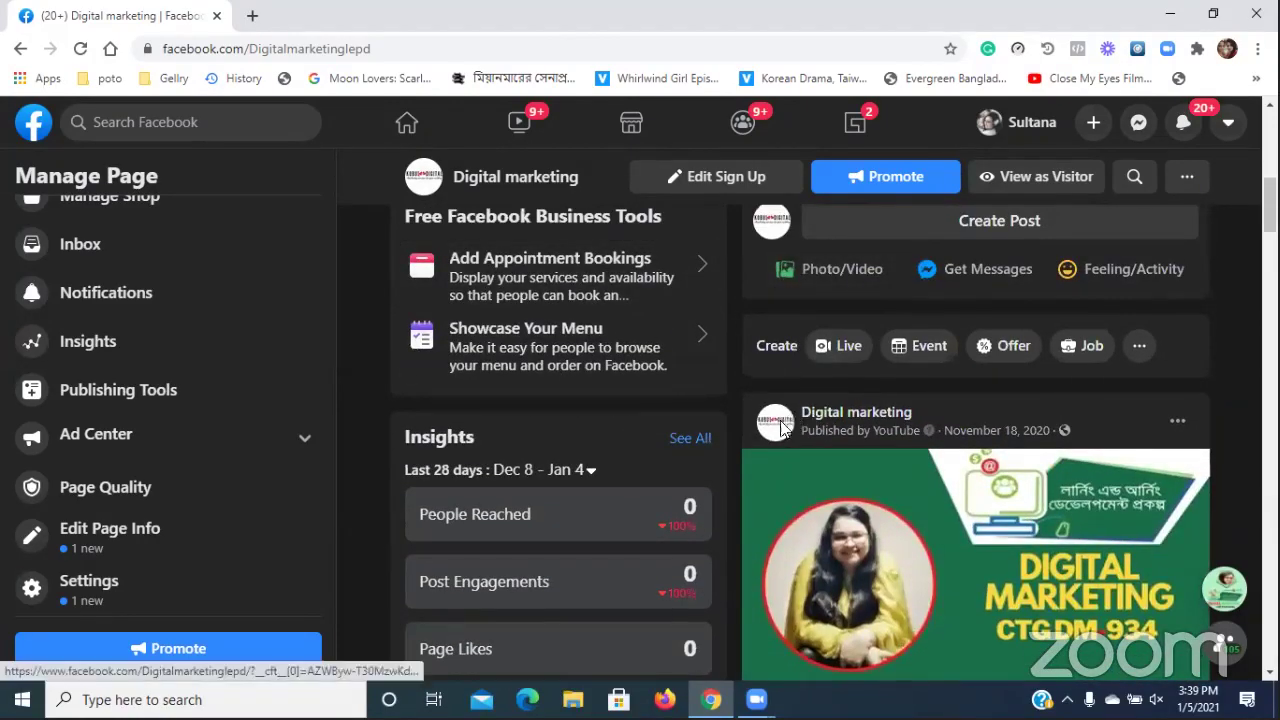
pyautogui.scroll(-3, 514, 472)
pyautogui.scroll(-10, 532, 400)
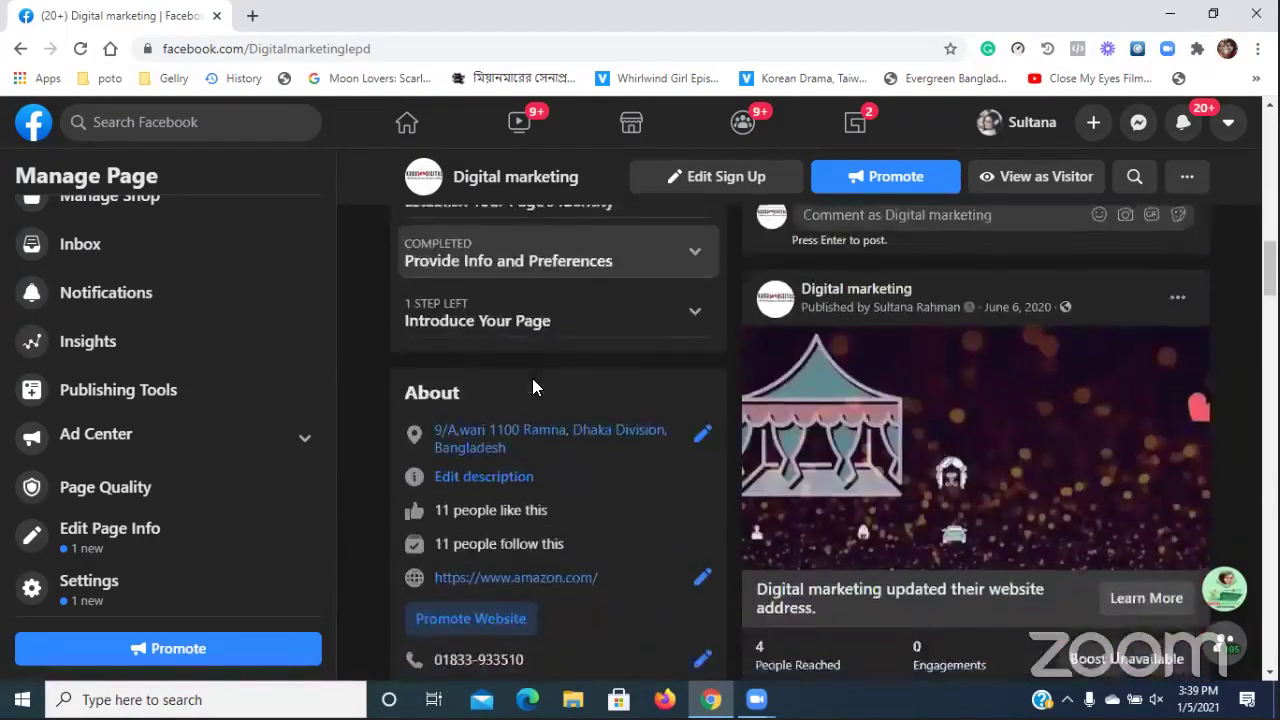
pyautogui.scroll(-8, 590, 560)
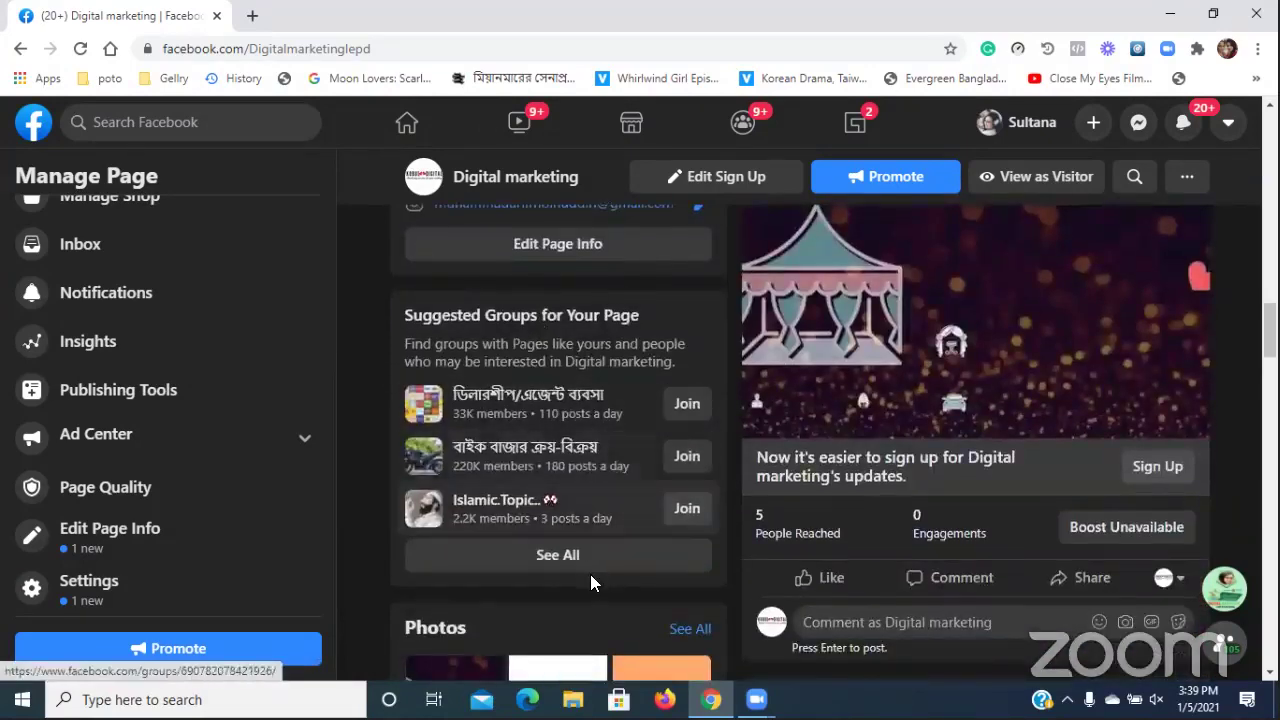
pyautogui.scroll(-5, 594, 543)
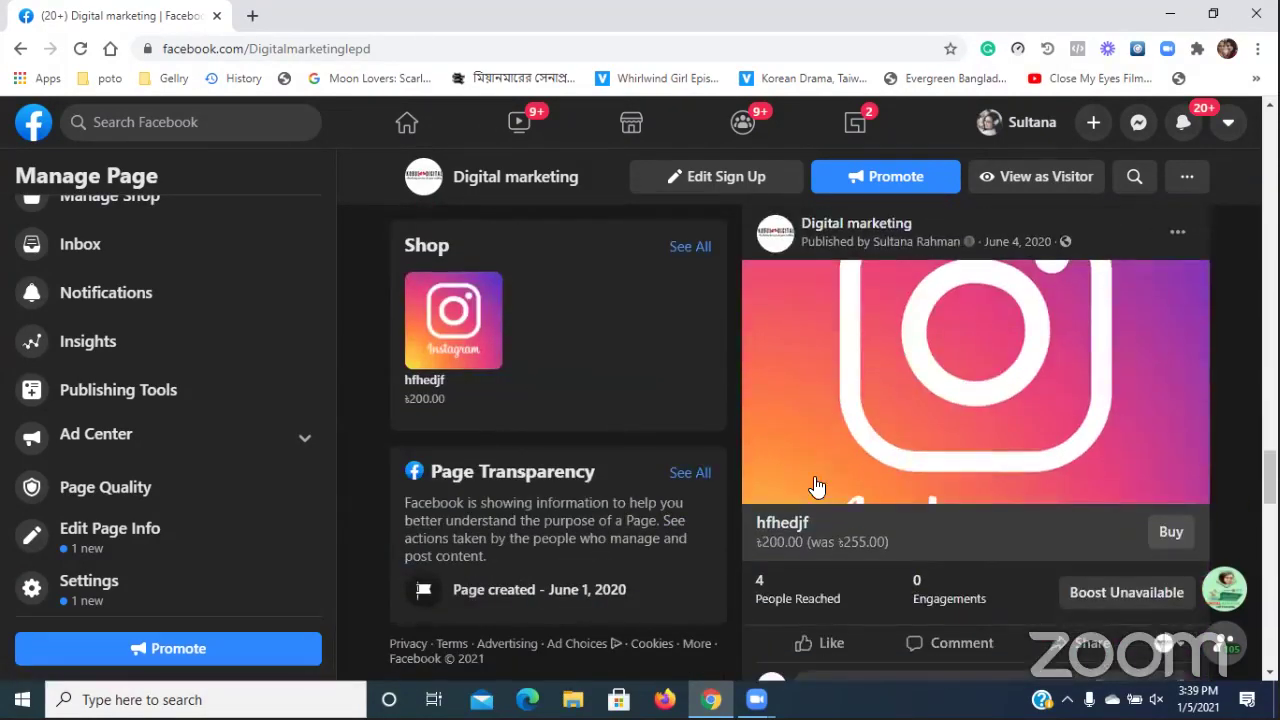
pyautogui.scroll(-3, 814, 486)
pyautogui.scroll(-15, 816, 400)
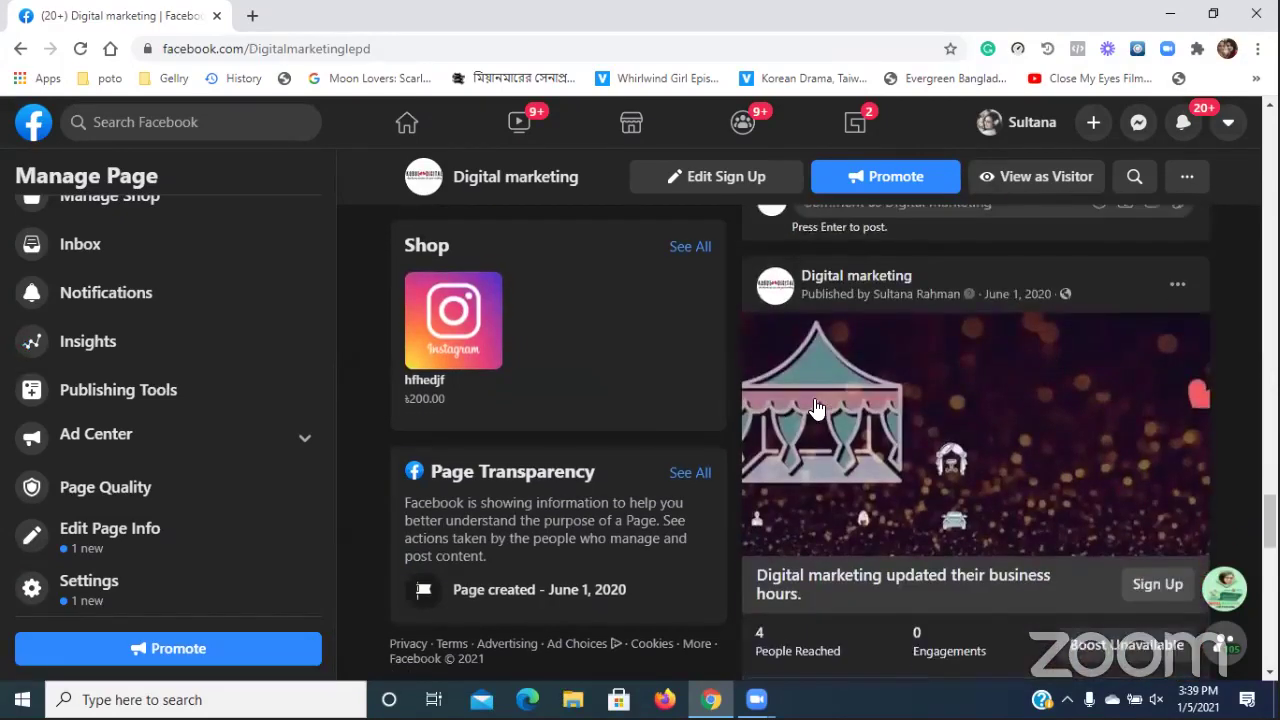
pyautogui.scroll(10, 818, 367)
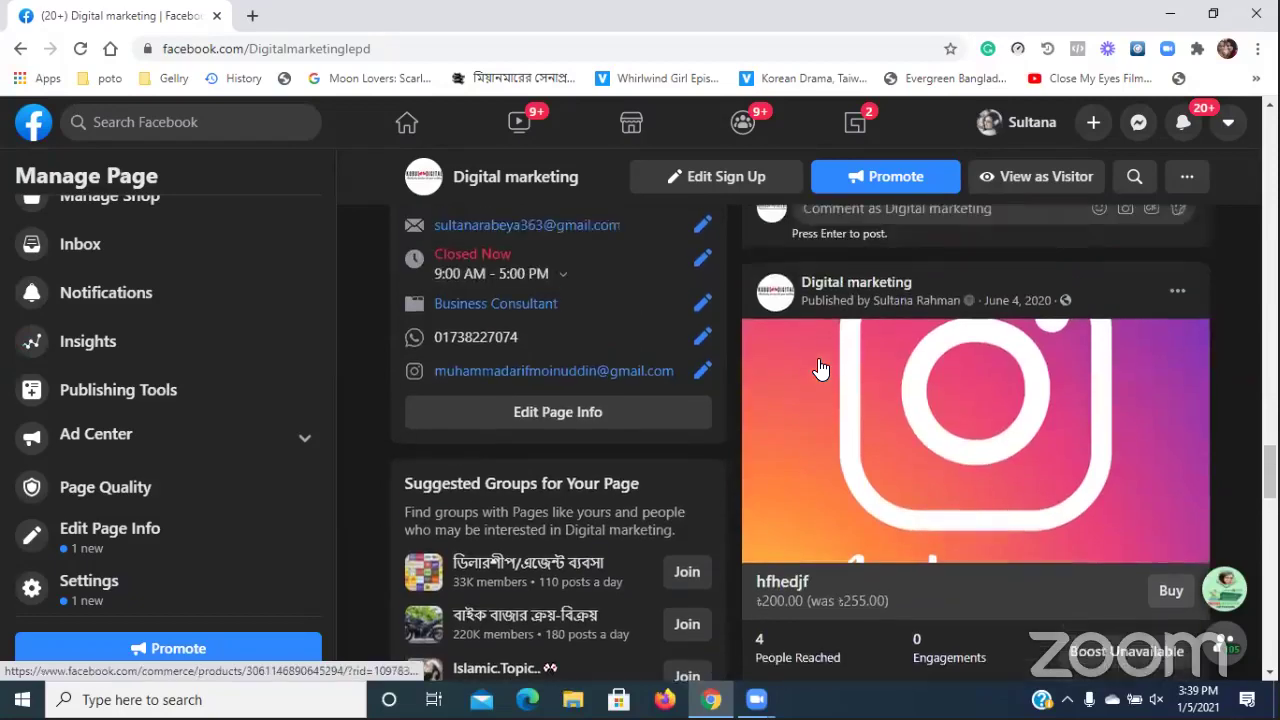
pyautogui.scroll(2, 818, 367)
pyautogui.click(1046, 564)
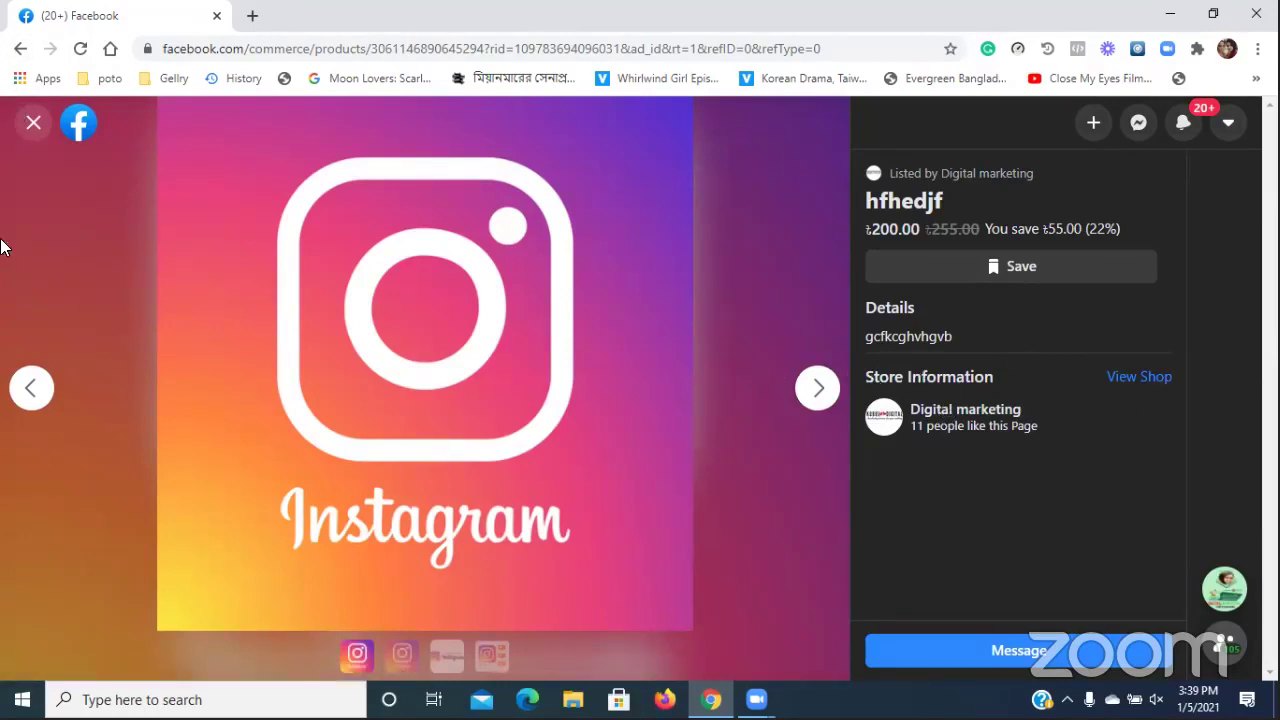
pyautogui.click(33, 122)
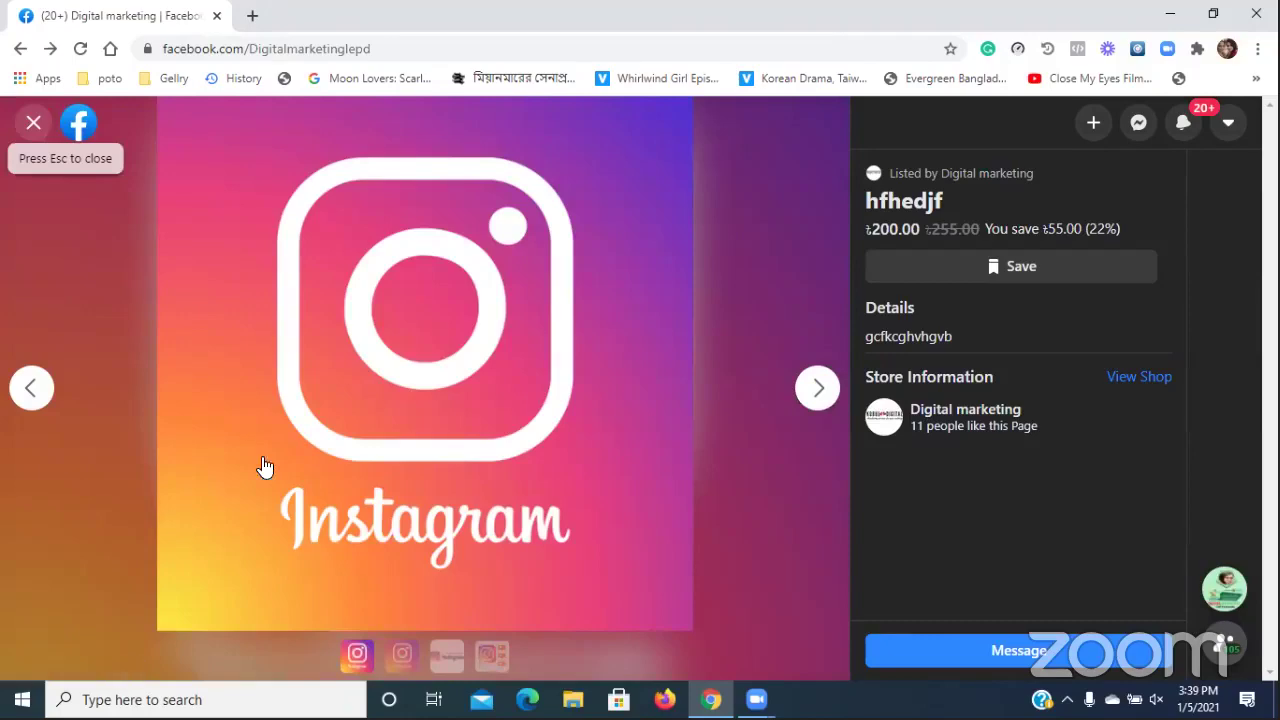
pyautogui.scroll(-1, 866, 462)
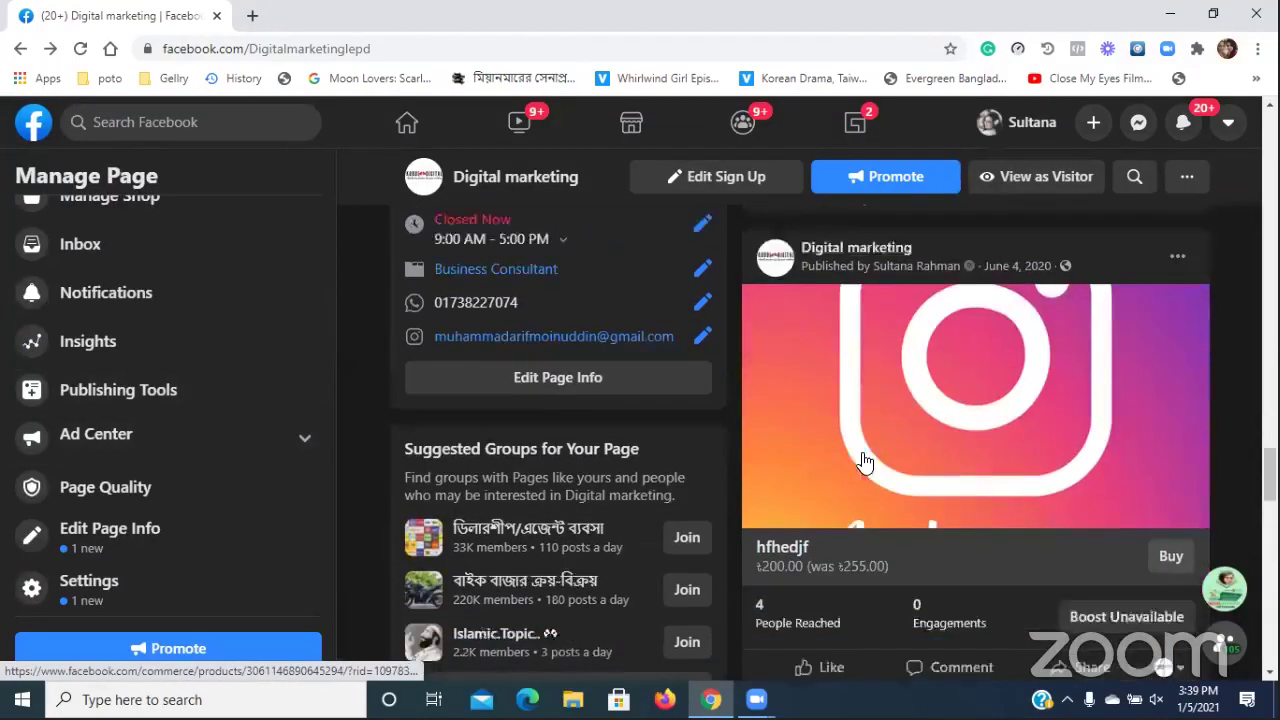
pyautogui.scroll(-8, 866, 462)
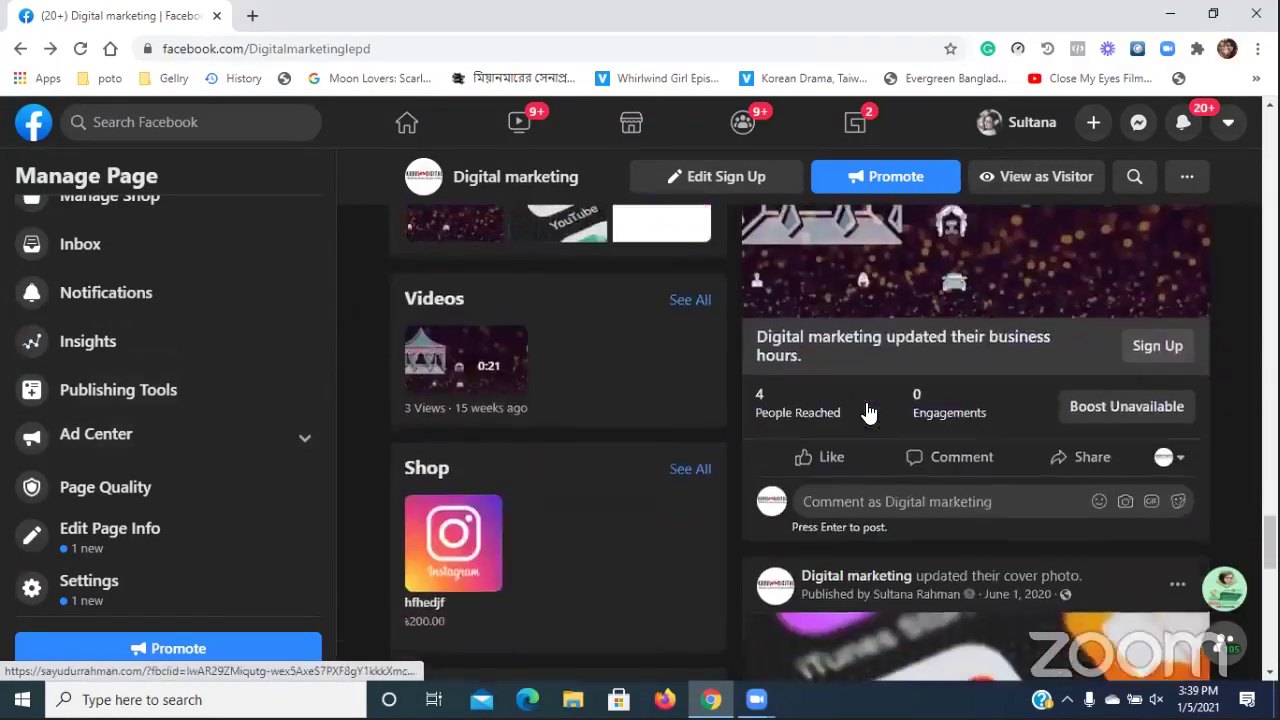
pyautogui.scroll(-6, 868, 413)
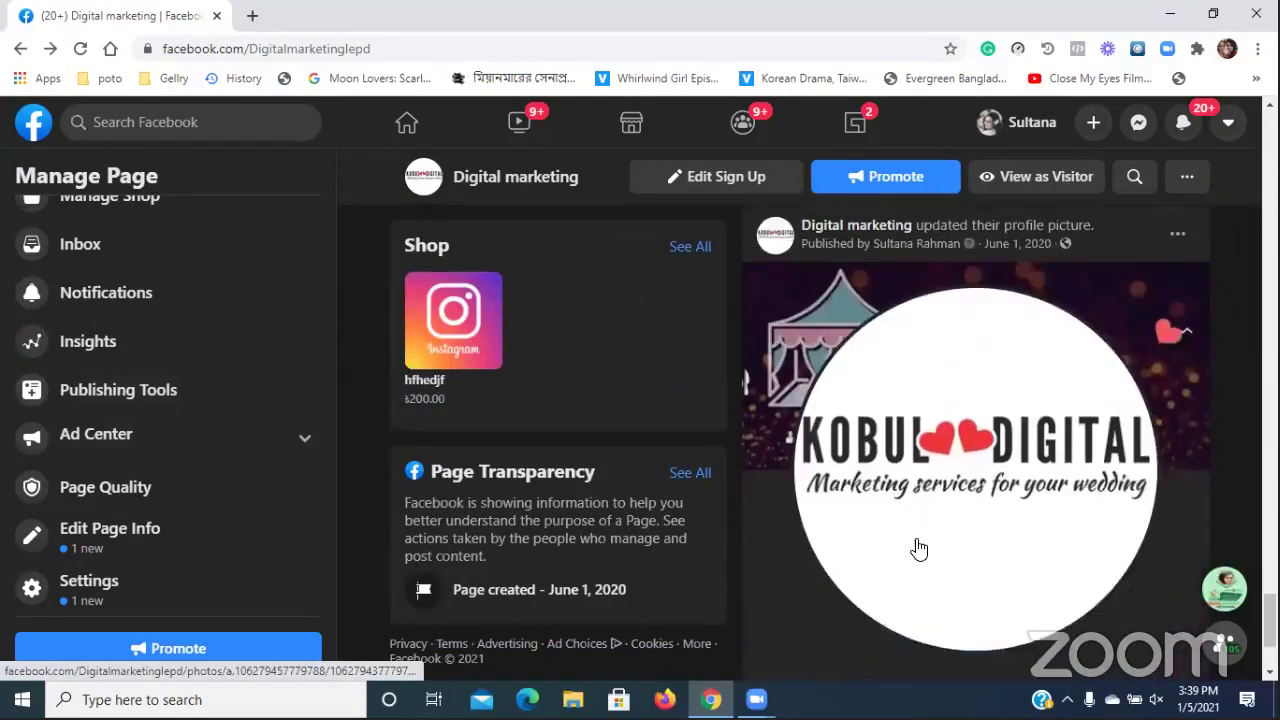
pyautogui.scroll(-2, 918, 545)
pyautogui.scroll(5, 918, 541)
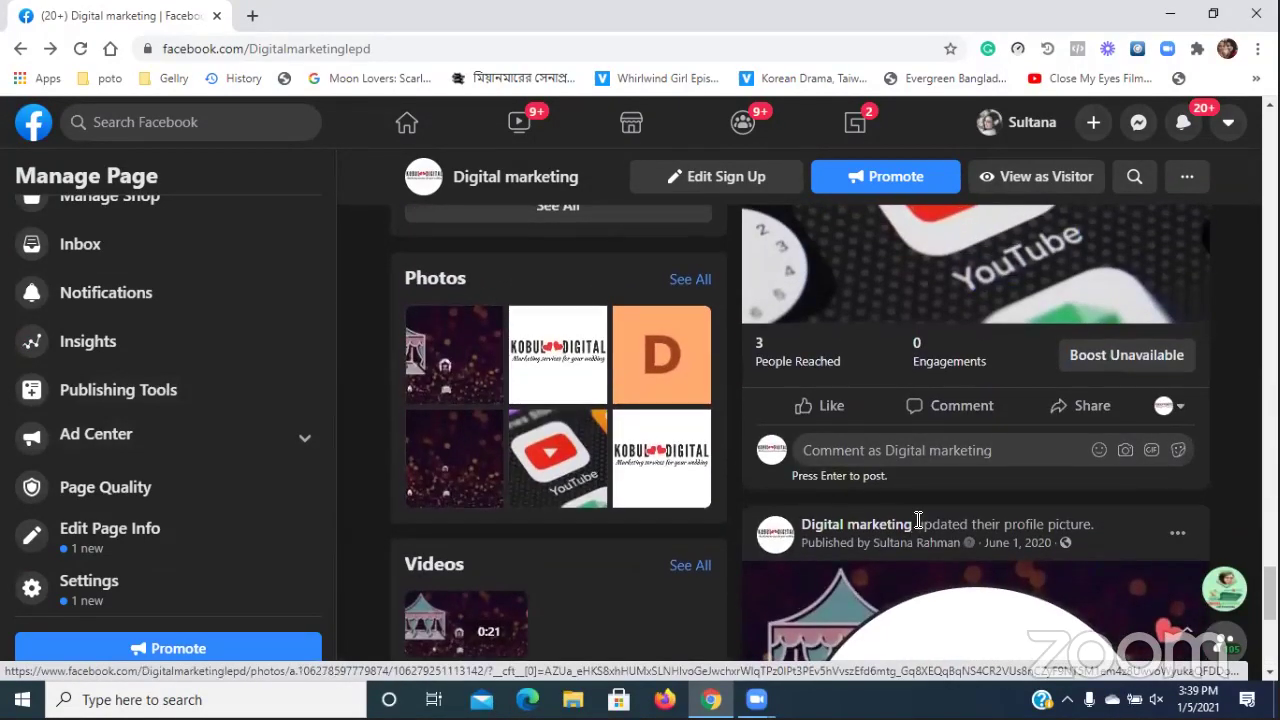
pyautogui.scroll(1, 918, 522)
pyautogui.scroll(-10, 918, 520)
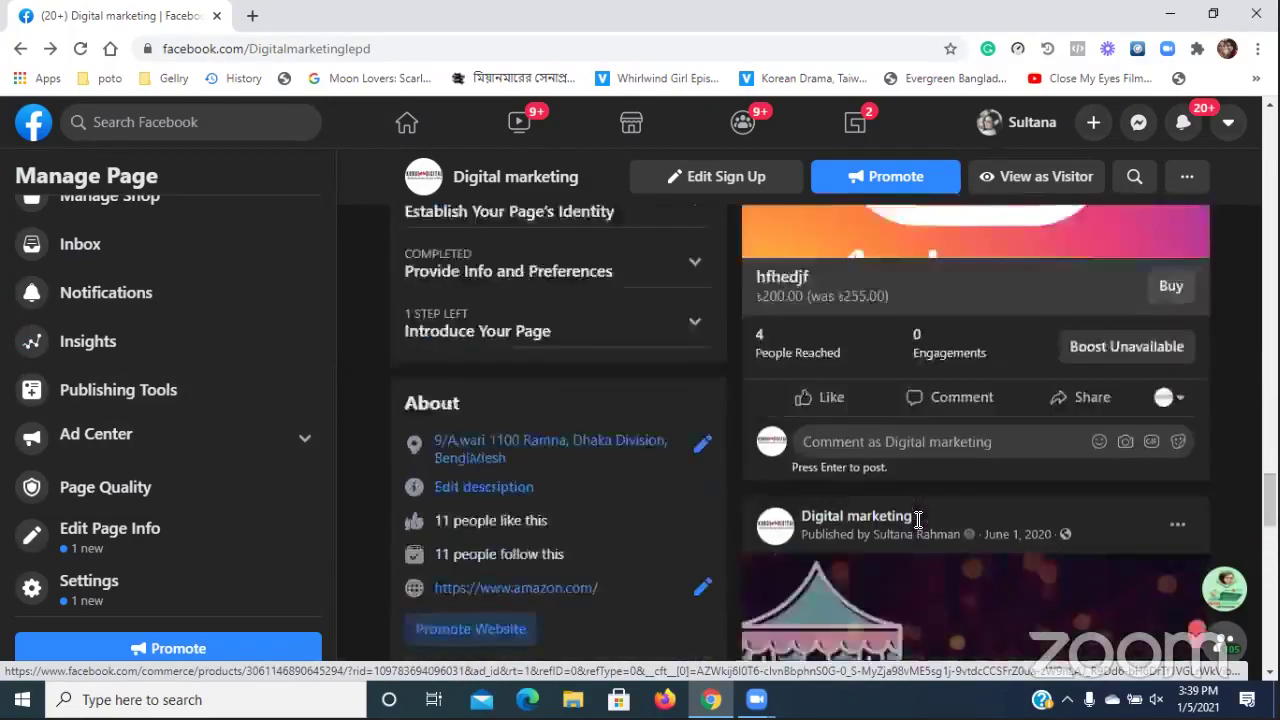
pyautogui.scroll(15, 914, 522)
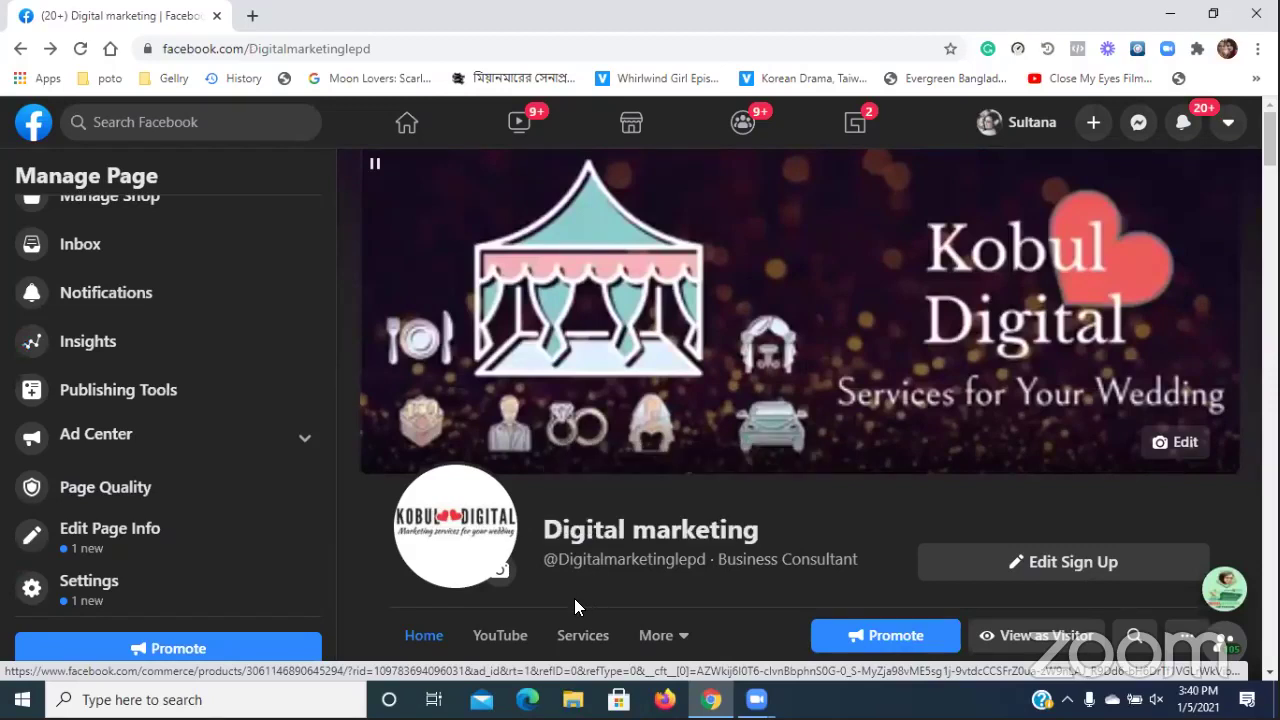
# Open Digital marketing's Page Roles settings and review the existing Admin, Editor and Advertiser roles
pyautogui.click(225, 590)
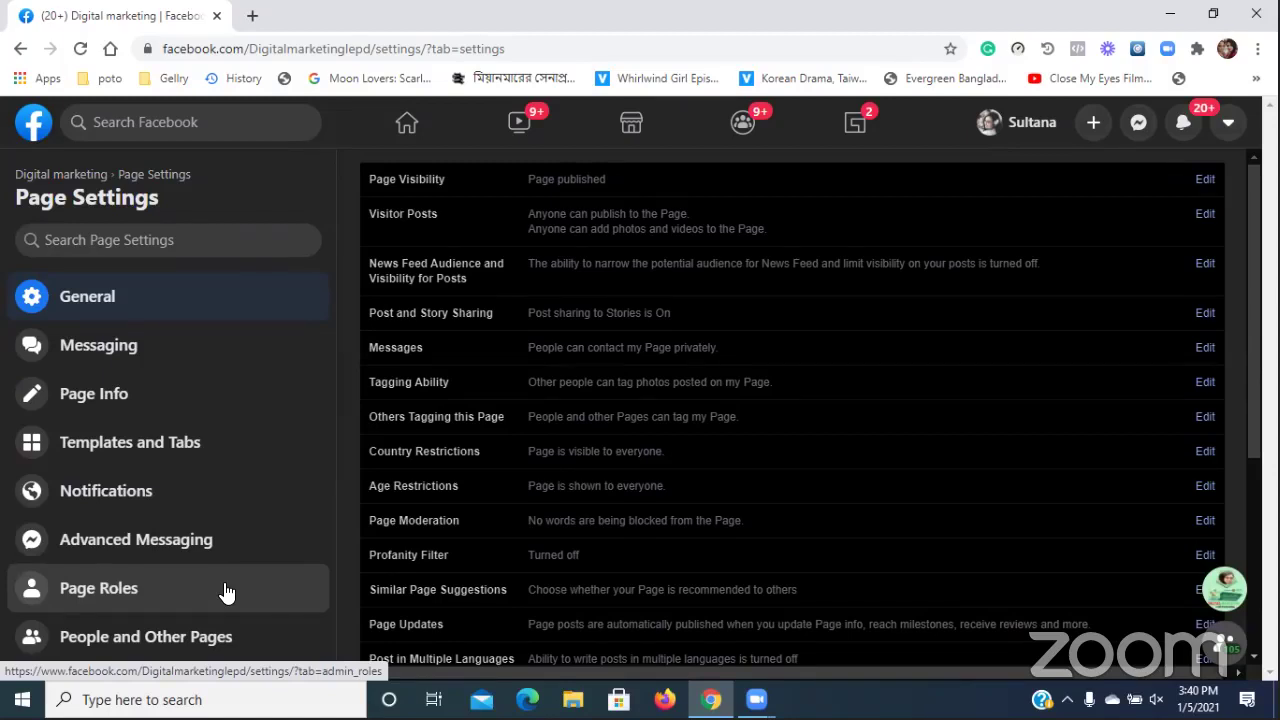
pyautogui.click(225, 590)
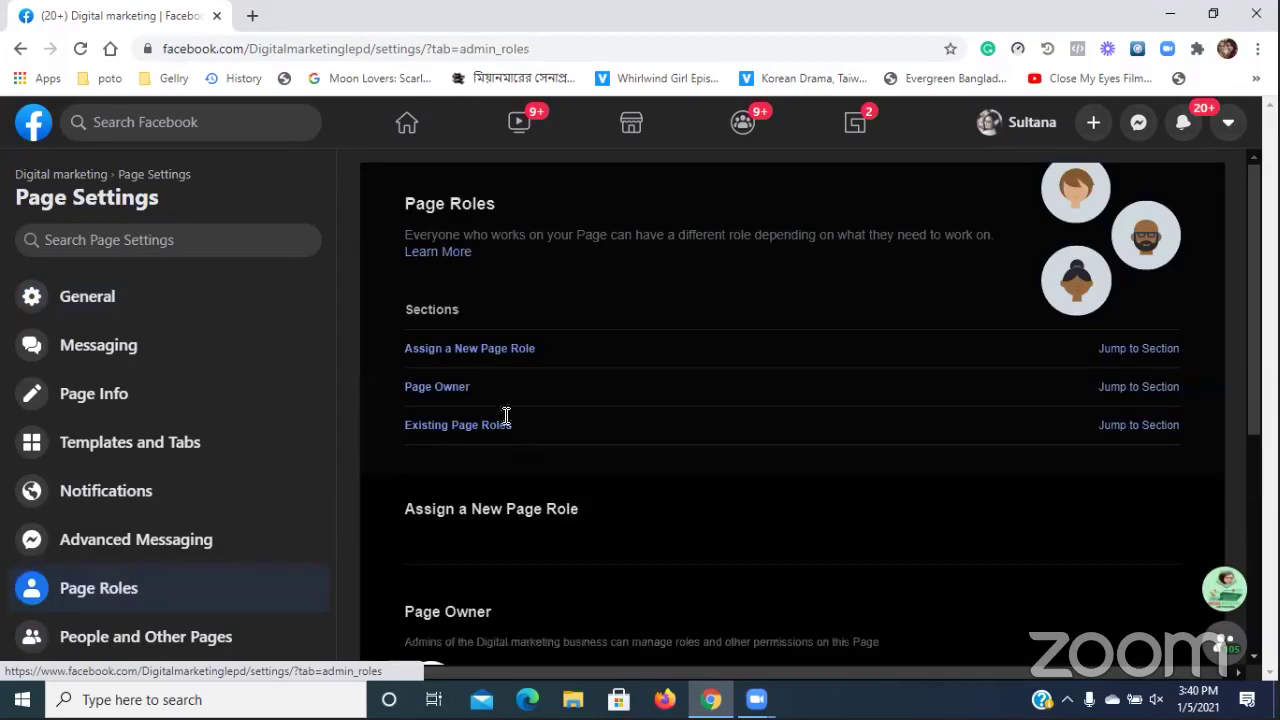
pyautogui.scroll(-5, 643, 423)
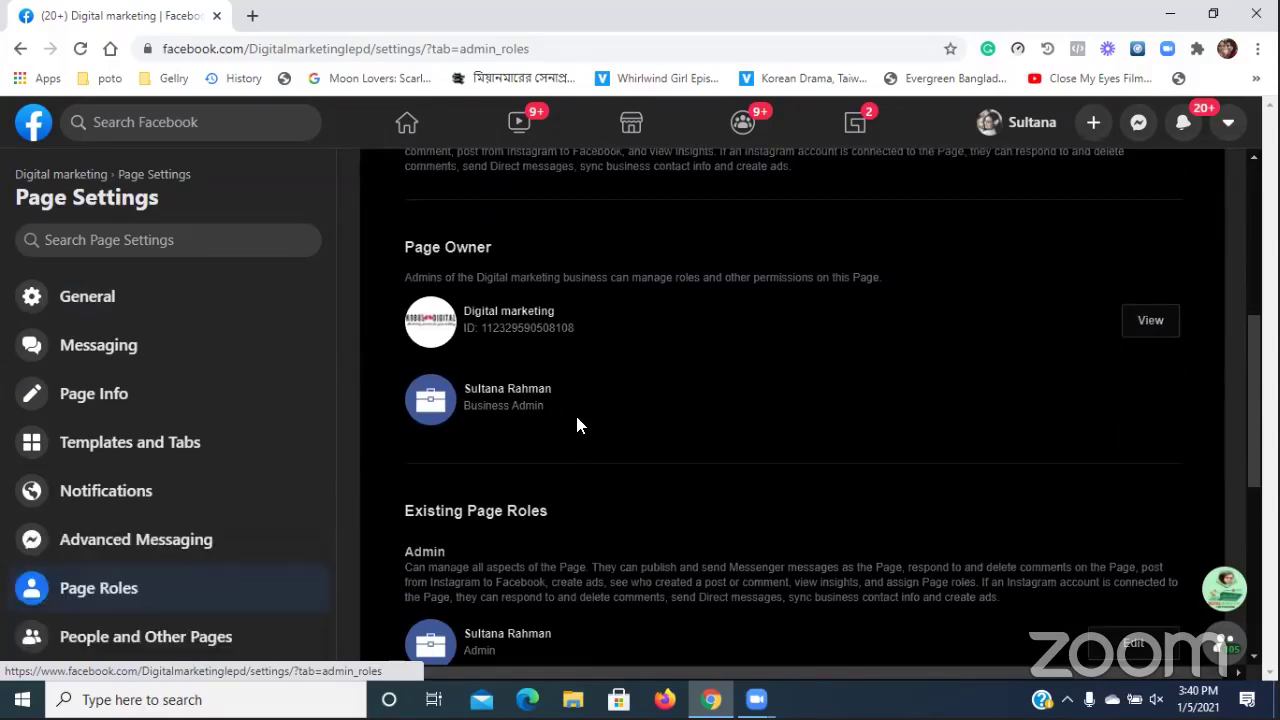
pyautogui.scroll(-2, 576, 416)
pyautogui.scroll(3, 575, 412)
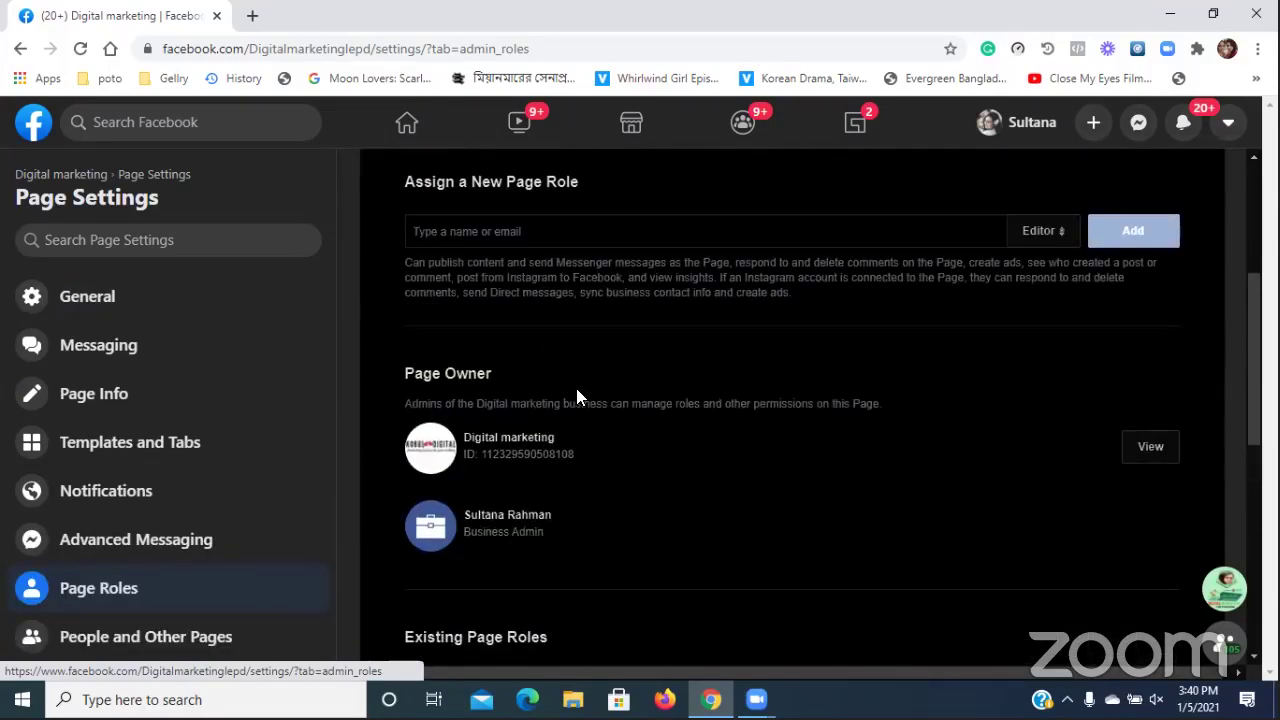
pyautogui.scroll(-4, 576, 412)
pyautogui.scroll(-1, 578, 380)
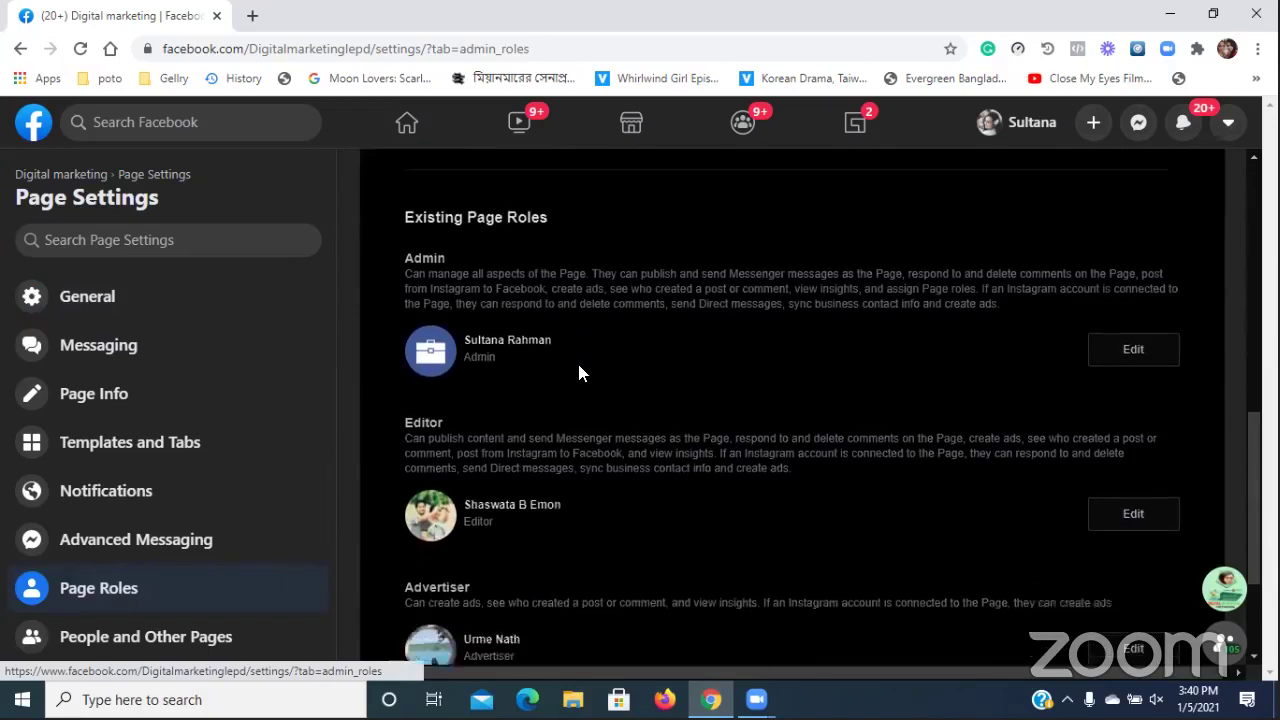
pyautogui.scroll(-1, 579, 372)
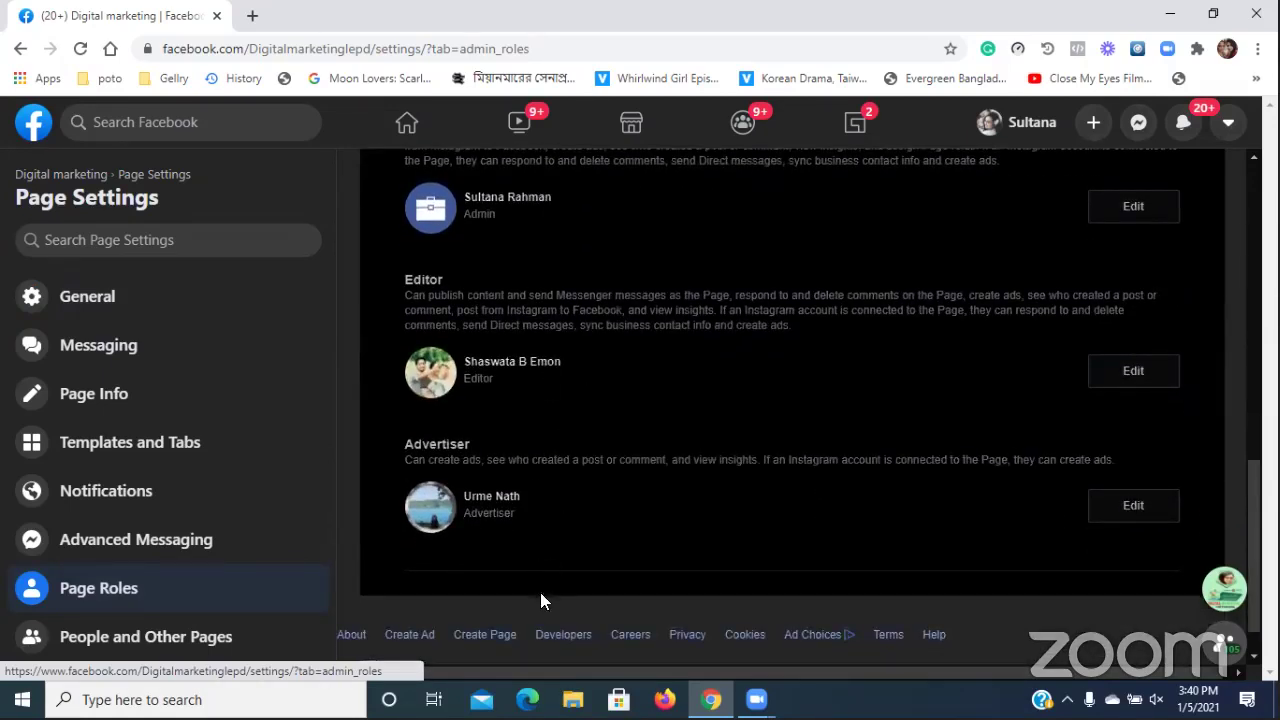
pyautogui.scroll(7, 645, 408)
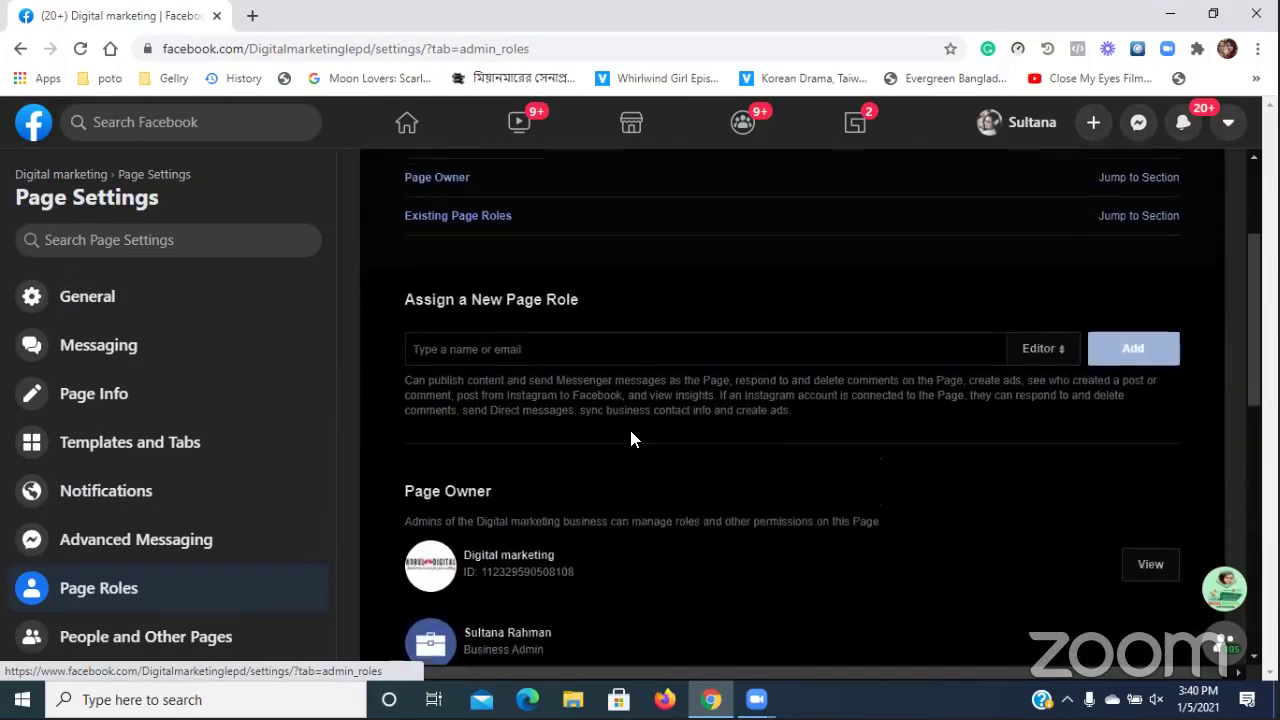
# Invite a friend as Editor of Digital marketing, confirming the invitation with your password
pyautogui.click(638, 361)
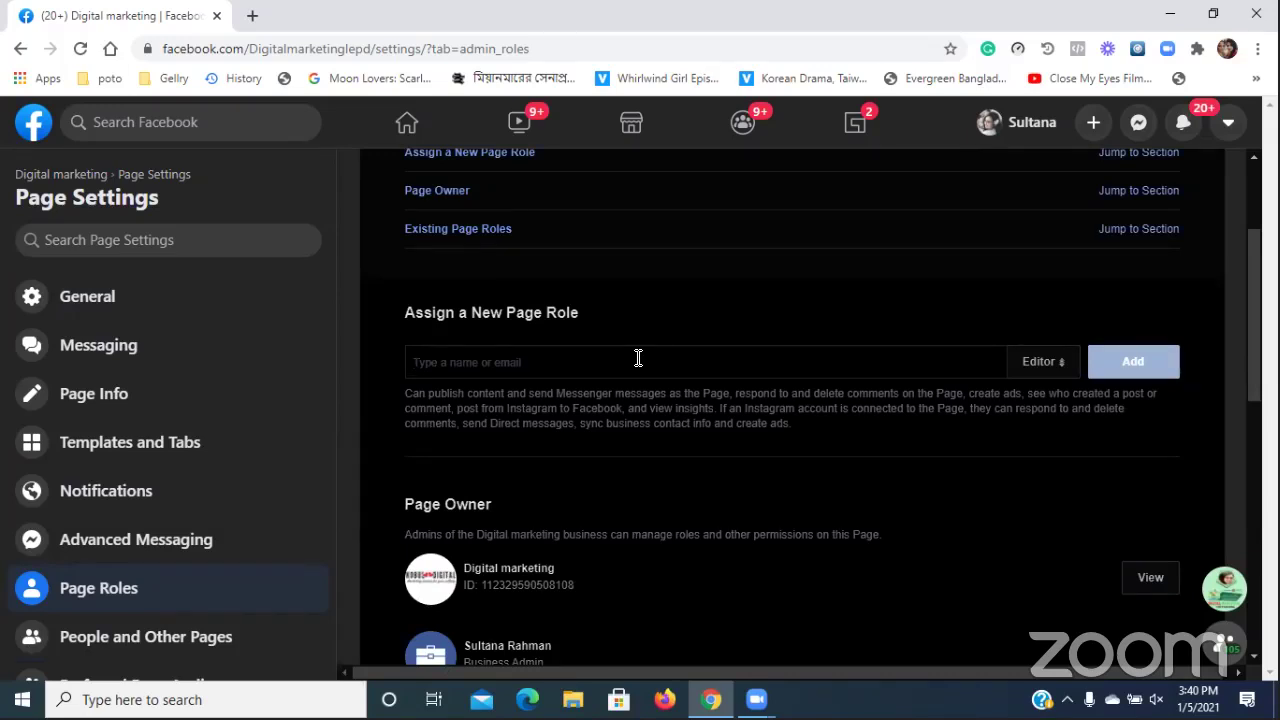
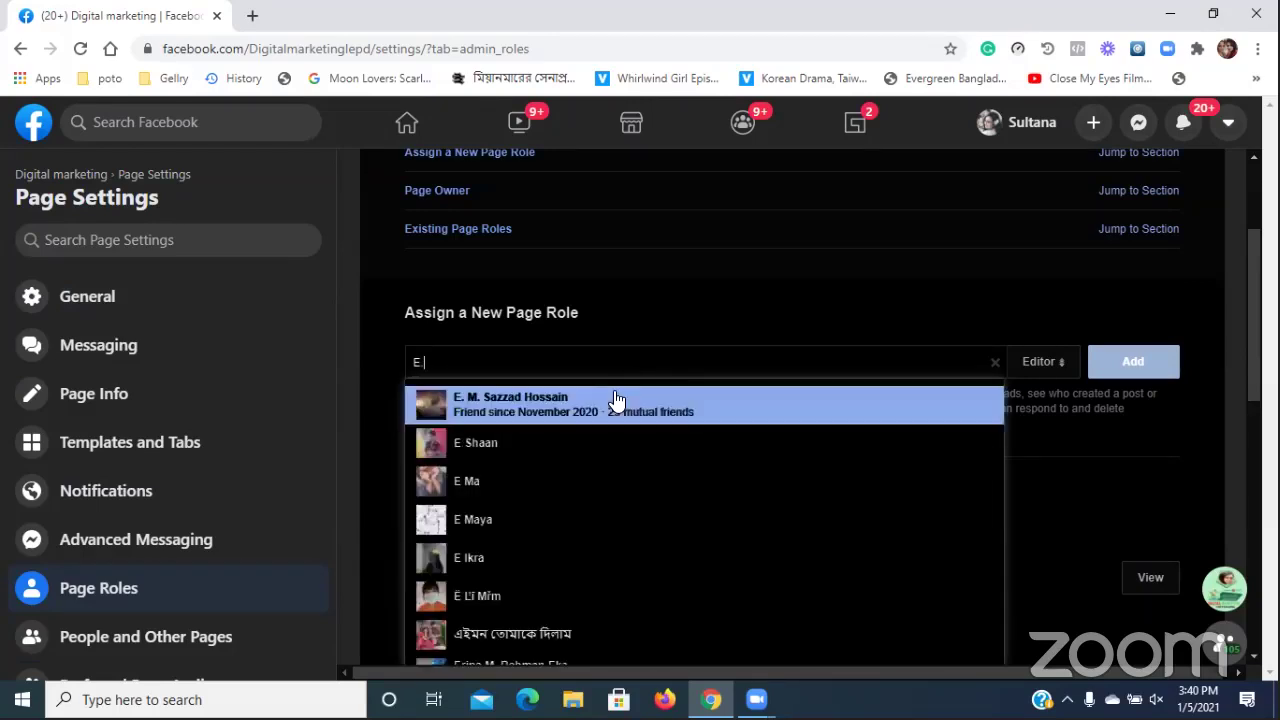
pyautogui.click(614, 401)
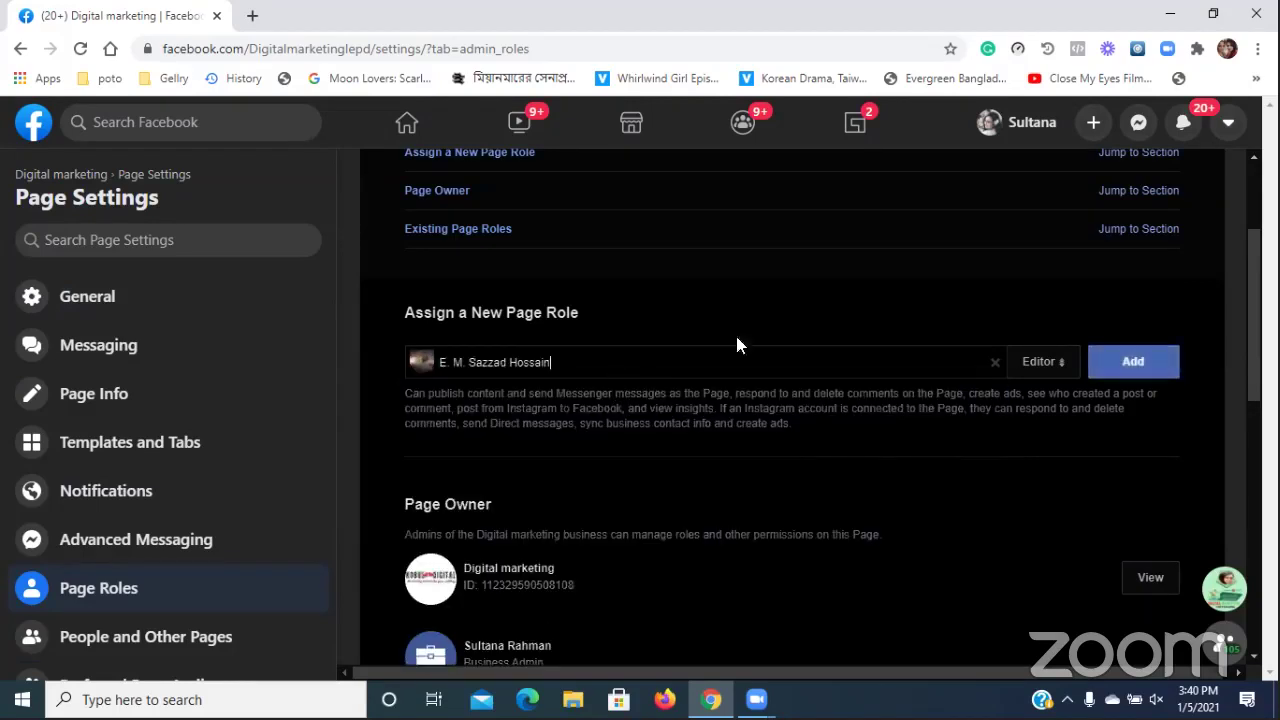
pyautogui.click(1042, 370)
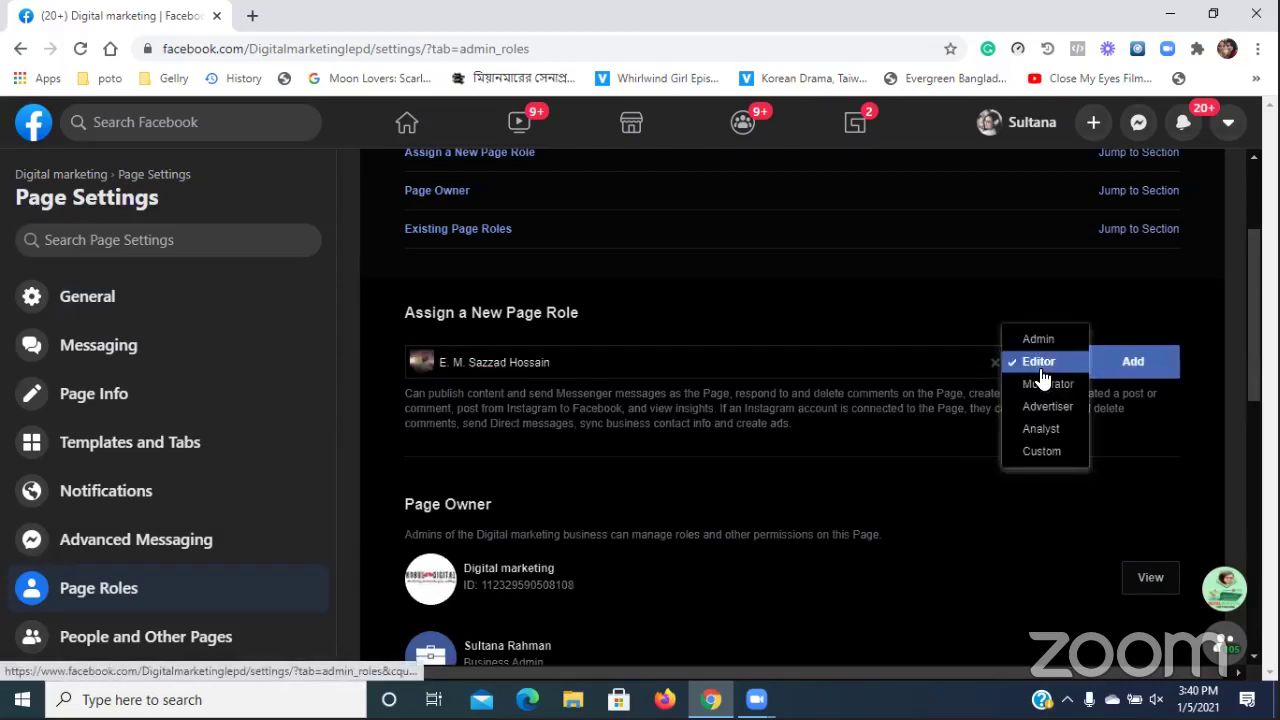
pyautogui.click(1130, 370)
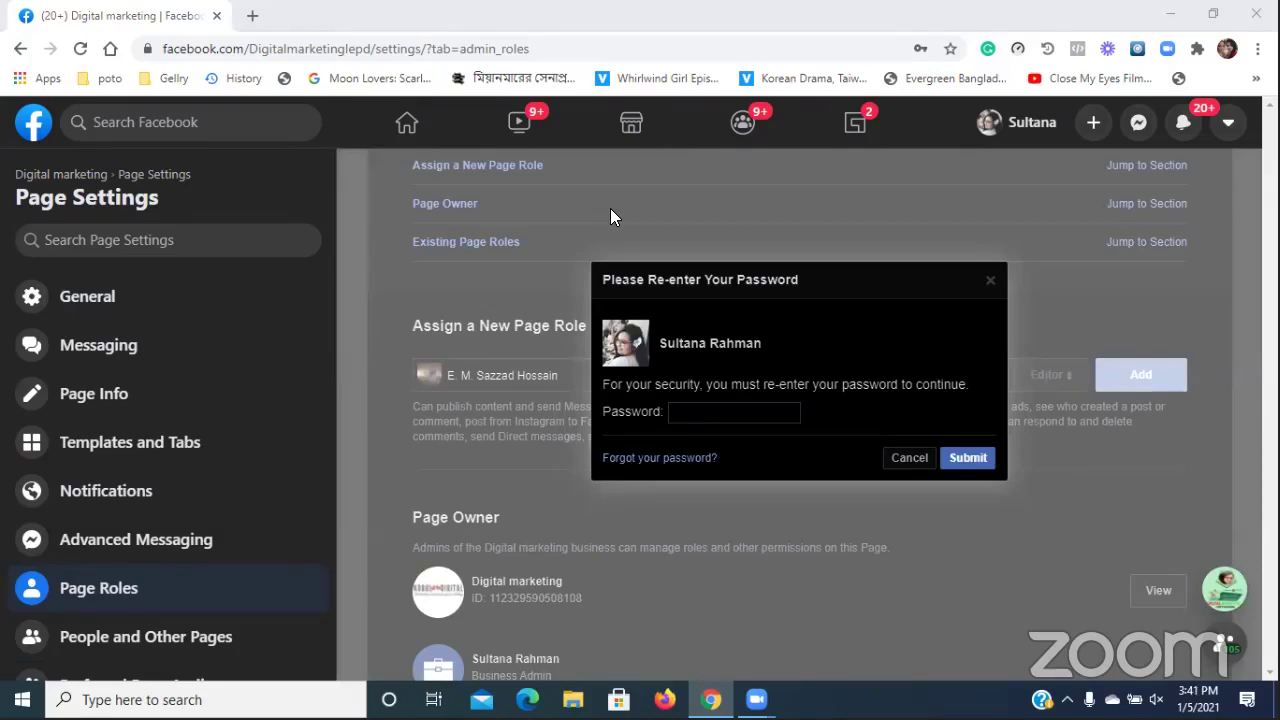
pyautogui.click(610, 208)
pyautogui.scroll(-10, 560, 380)
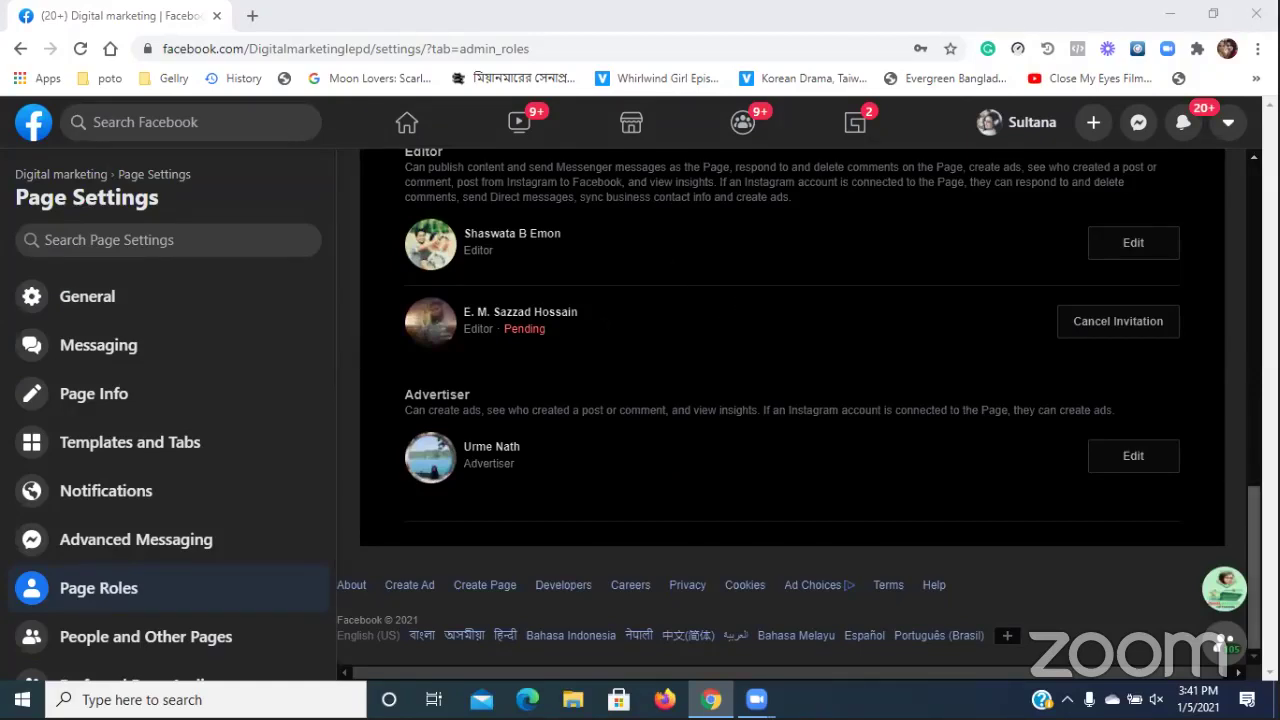
pyautogui.scroll(4, 1131, 300)
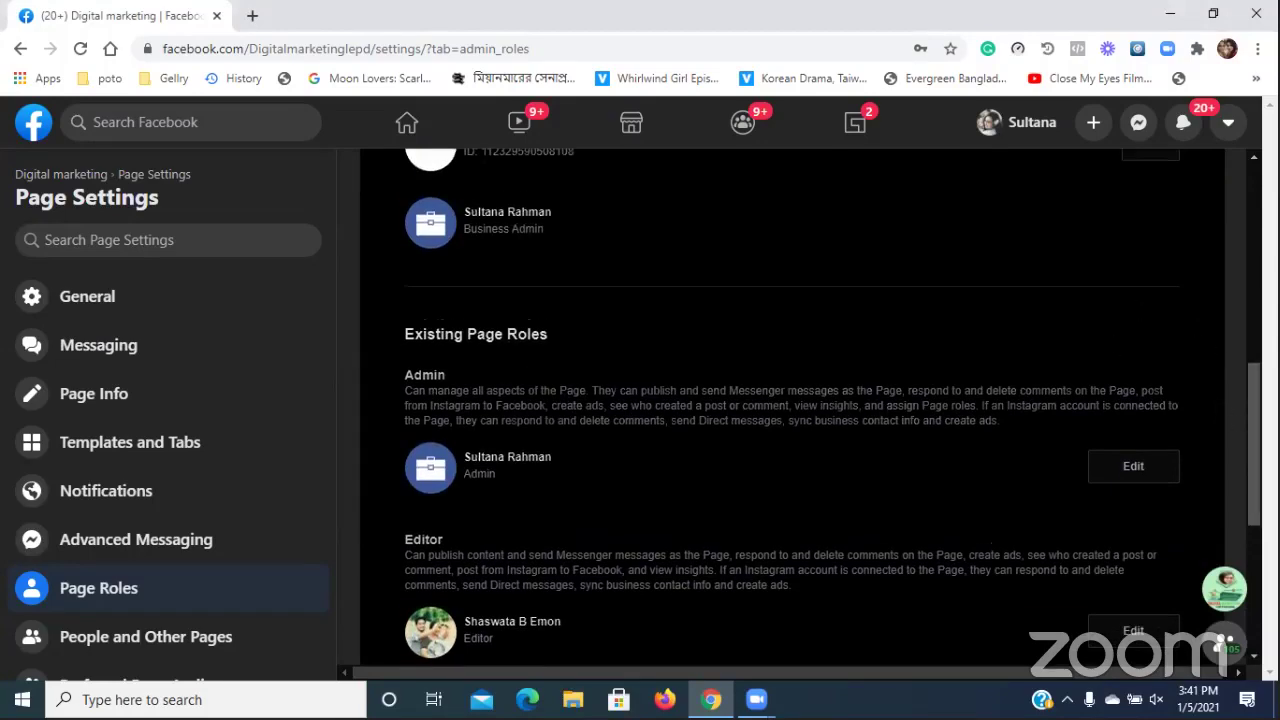
# Add a second friend as page Editor after correcting a mistyped name, and decline saving the password
pyautogui.scroll(4, 1224, 320)
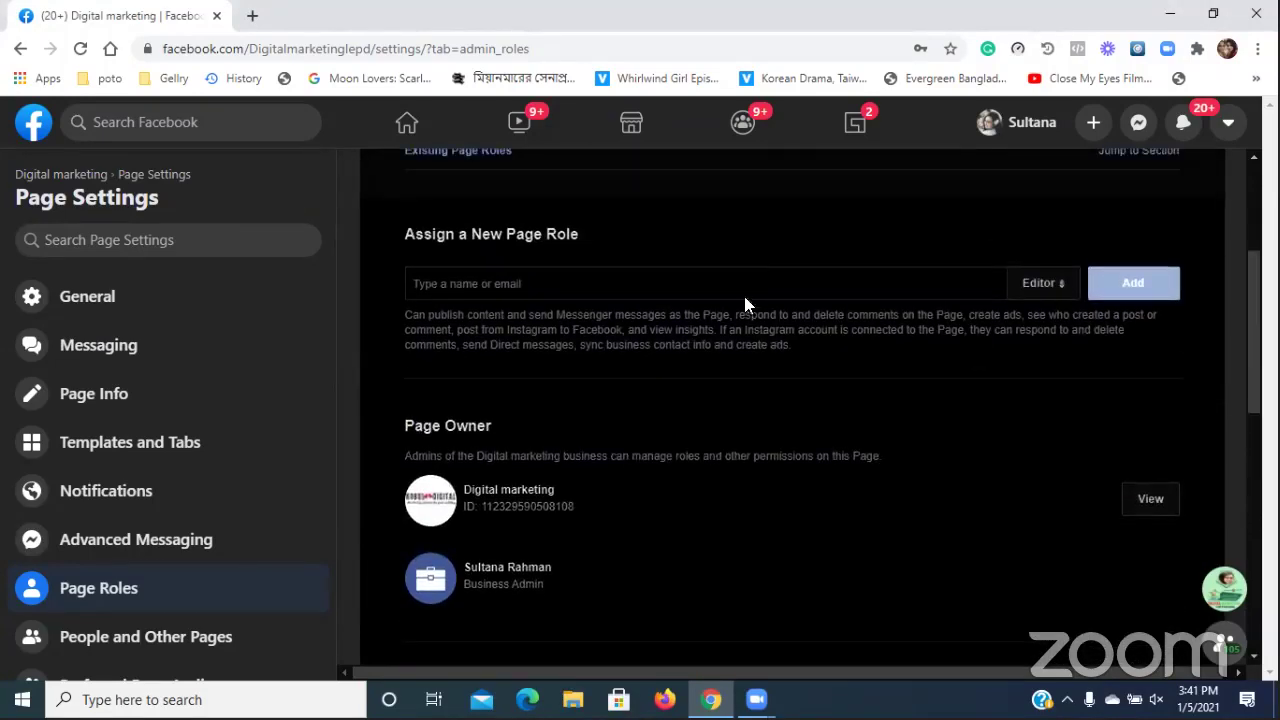
pyautogui.click(750, 280)
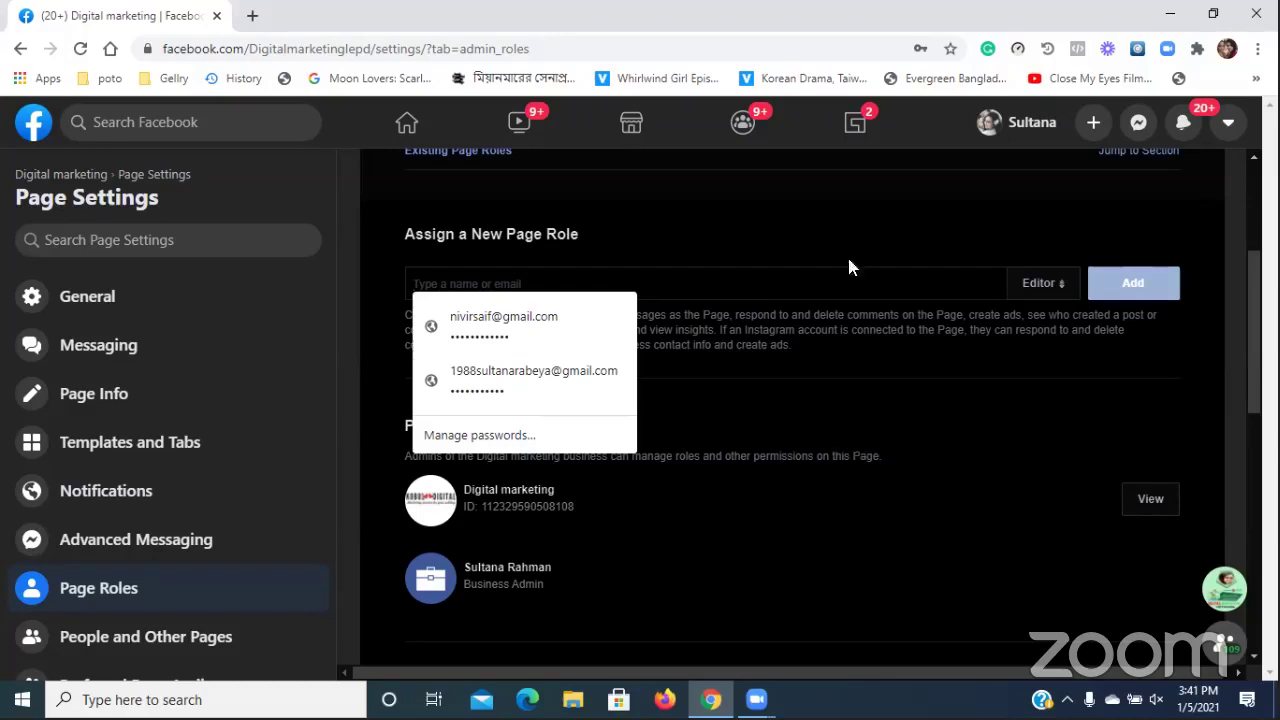
pyautogui.click(819, 222)
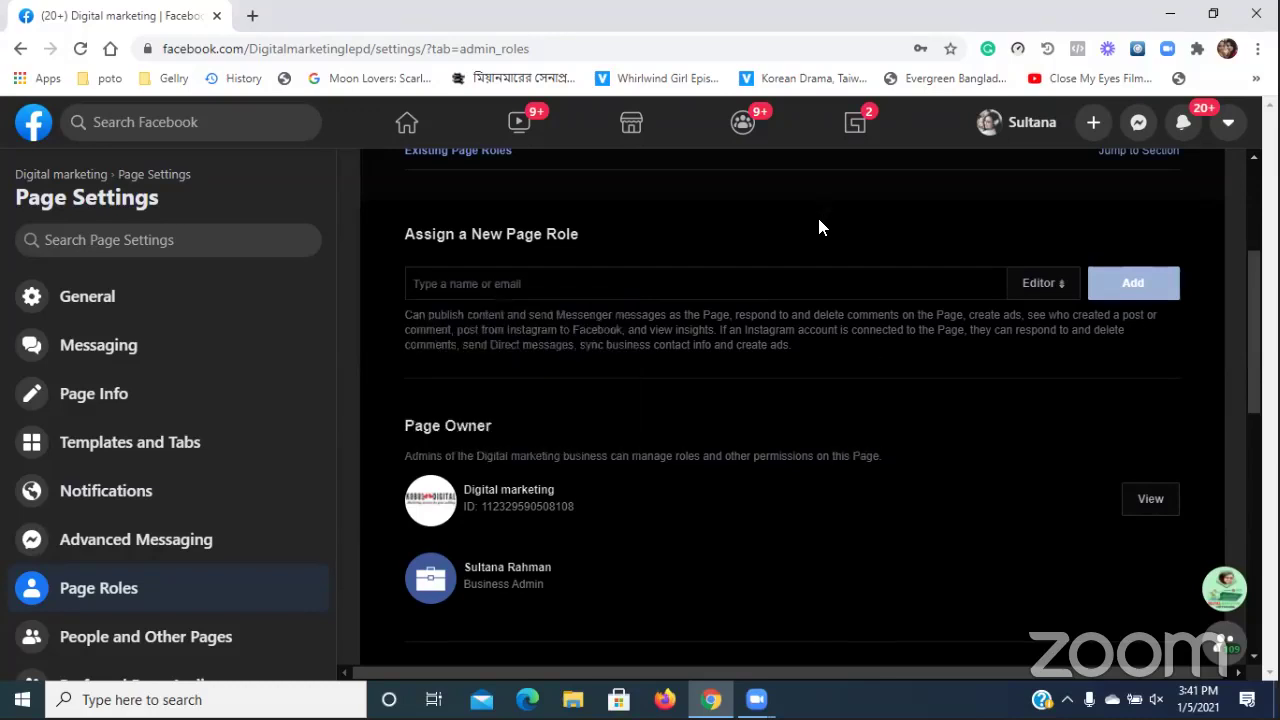
pyautogui.click(662, 283)
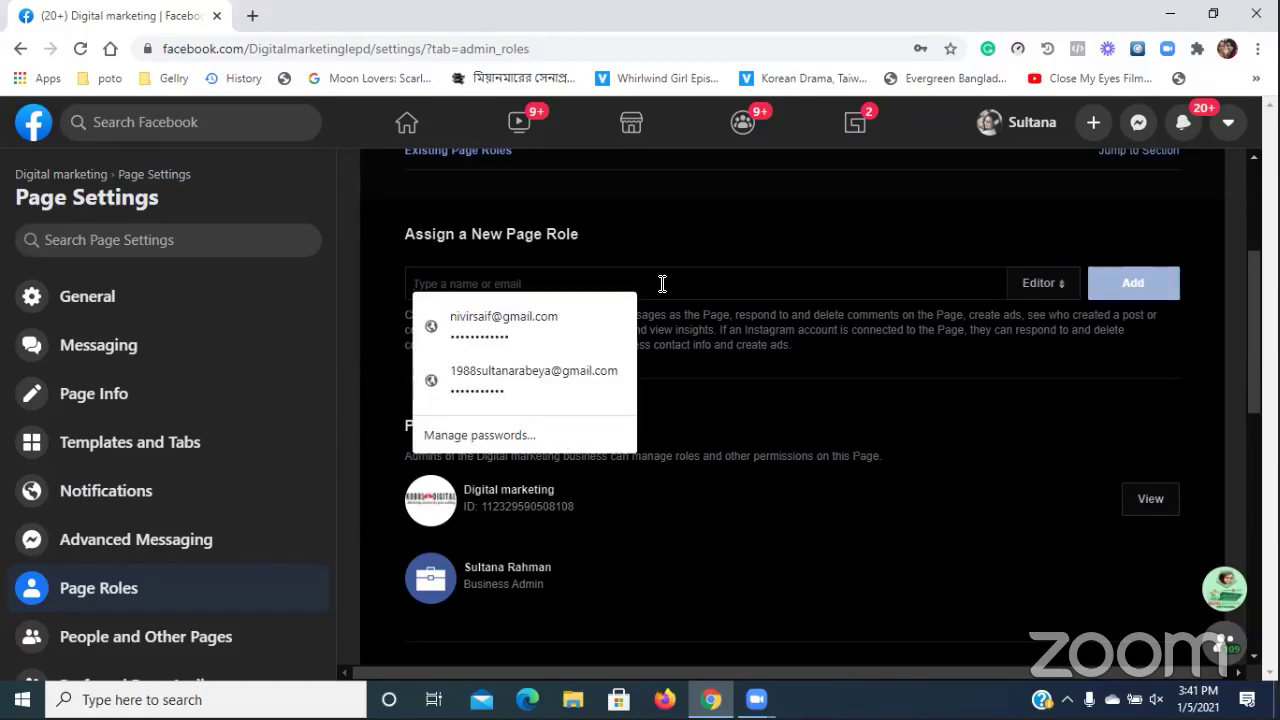
pyautogui.write('mi')
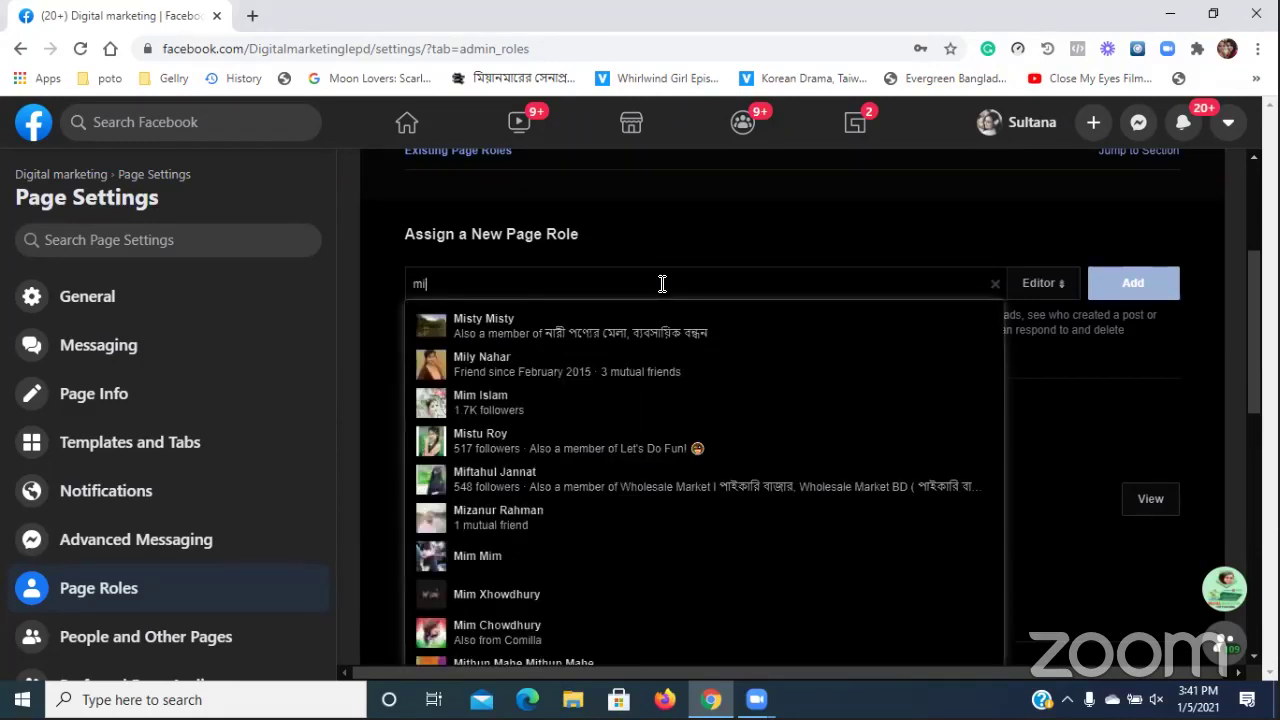
pyautogui.write('na')
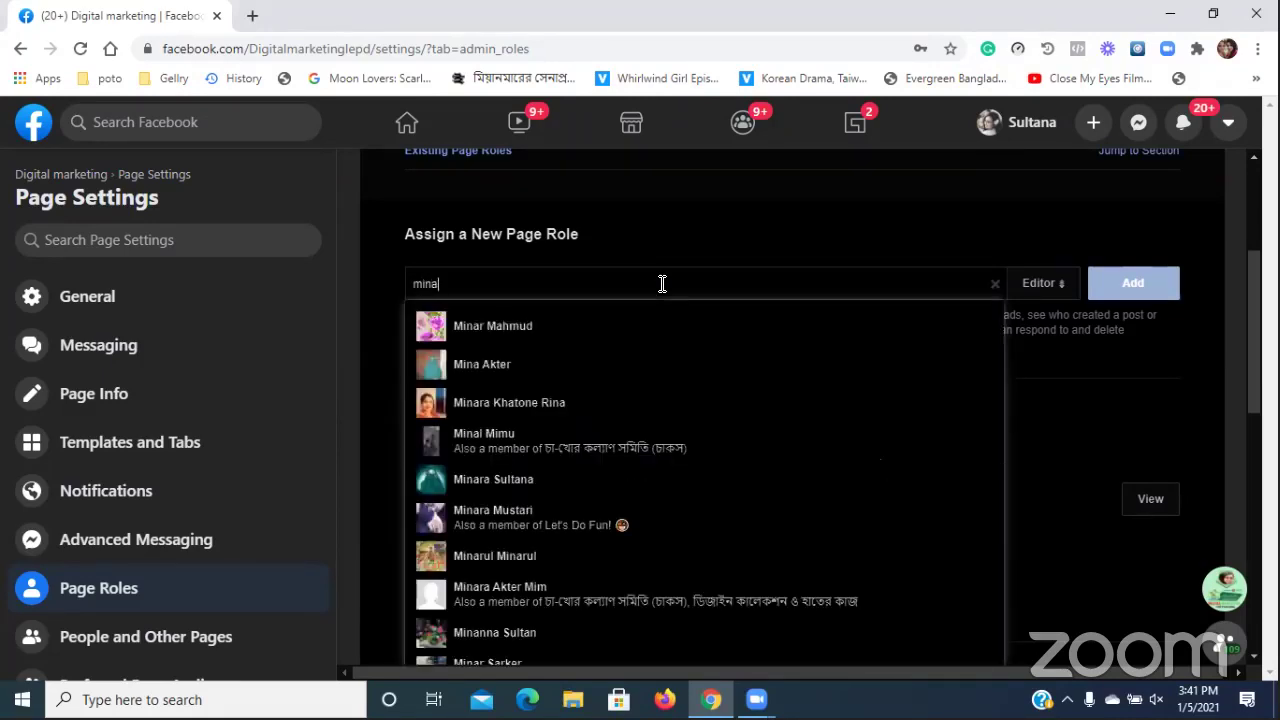
pyautogui.write('z')
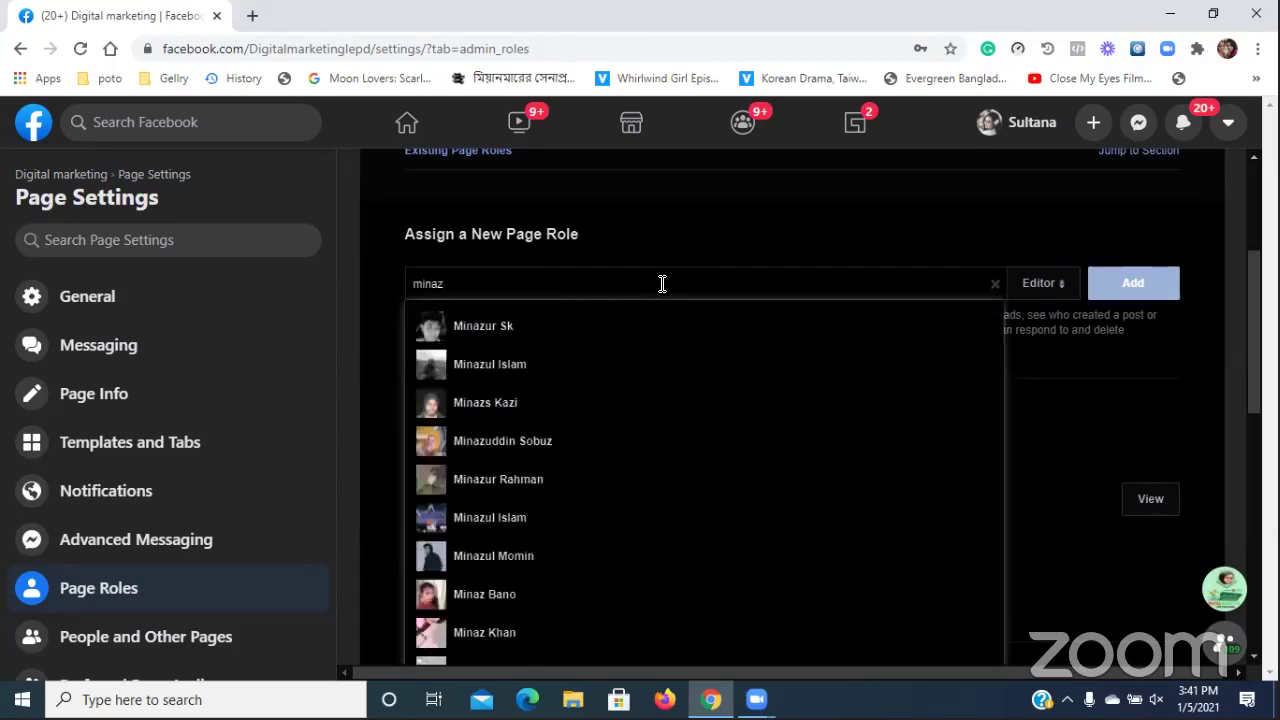
pyautogui.press('BackSpace')
pyautogui.press('BackSpace')
pyautogui.press('BackSpace')
pyautogui.press('BackSpace')
pyautogui.press('BackSpace')
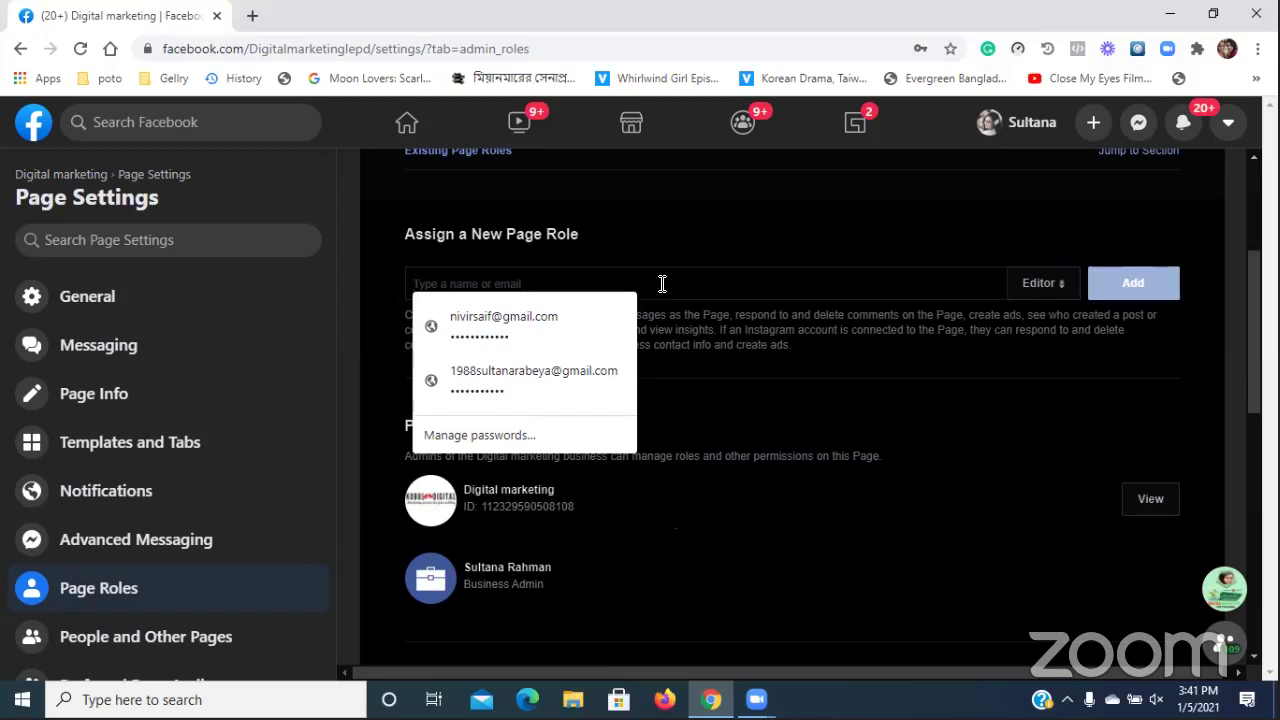
pyautogui.write('Na')
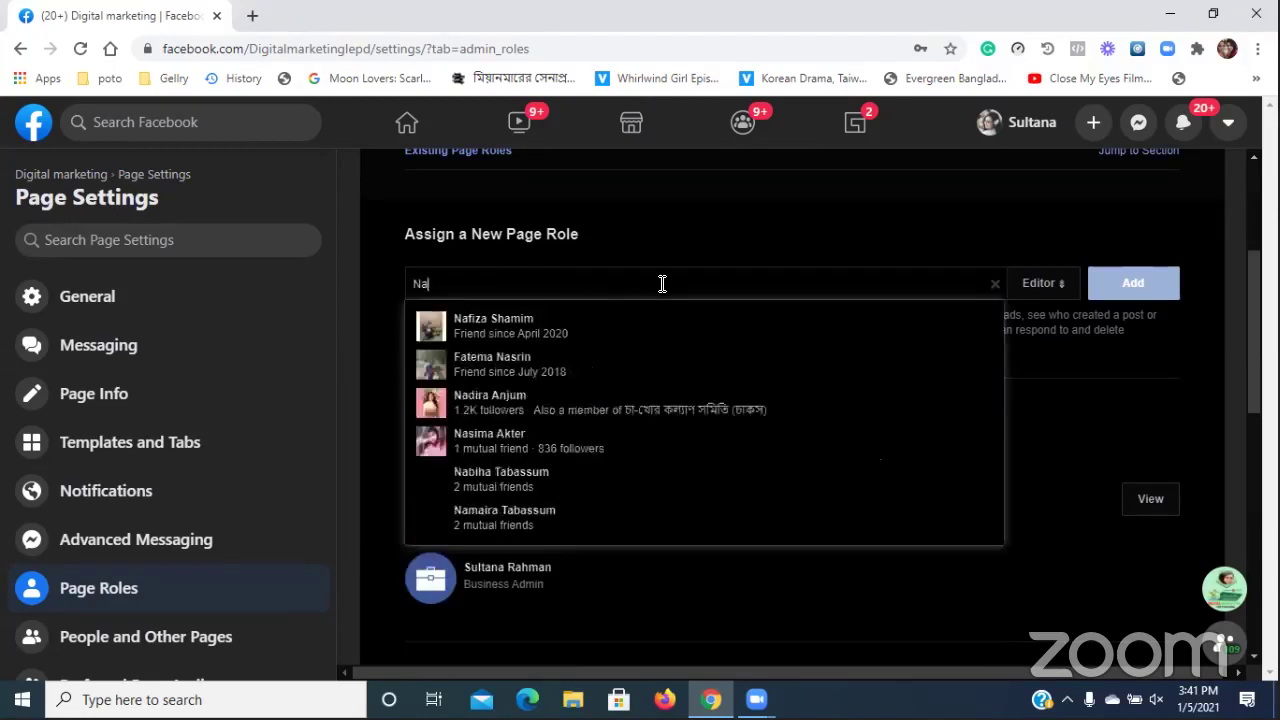
pyautogui.write('sir')
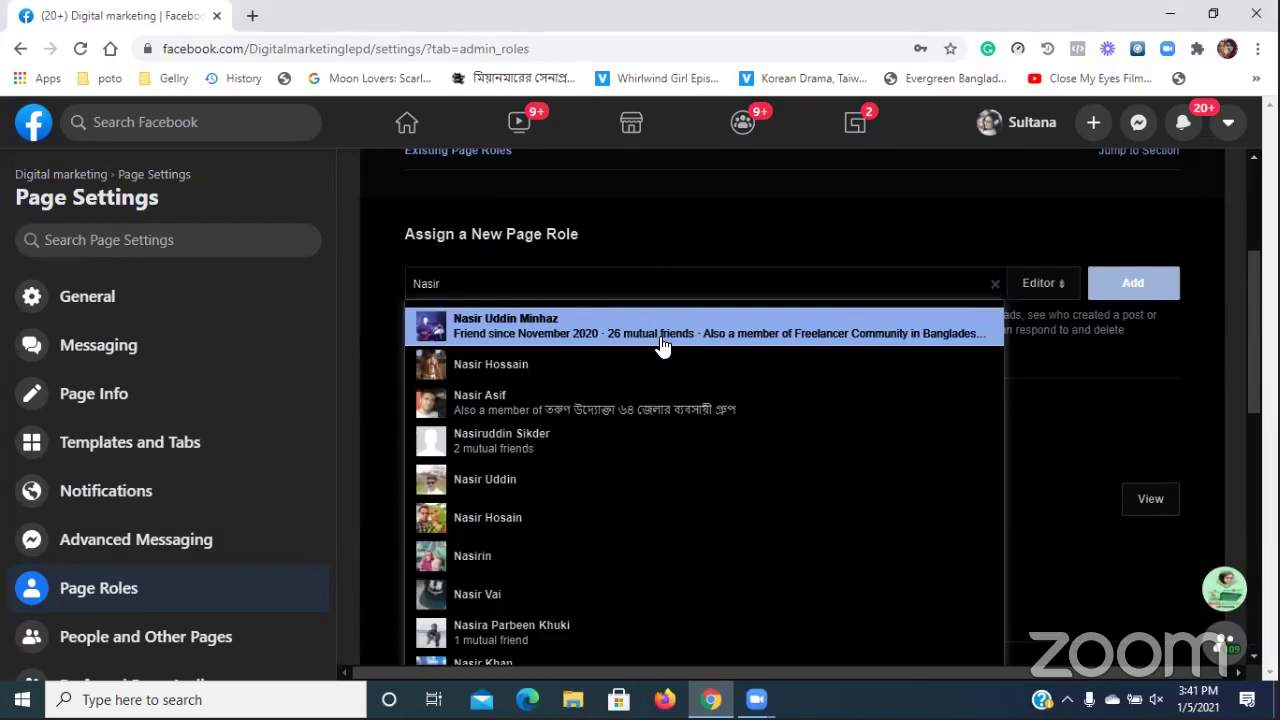
pyautogui.click(662, 344)
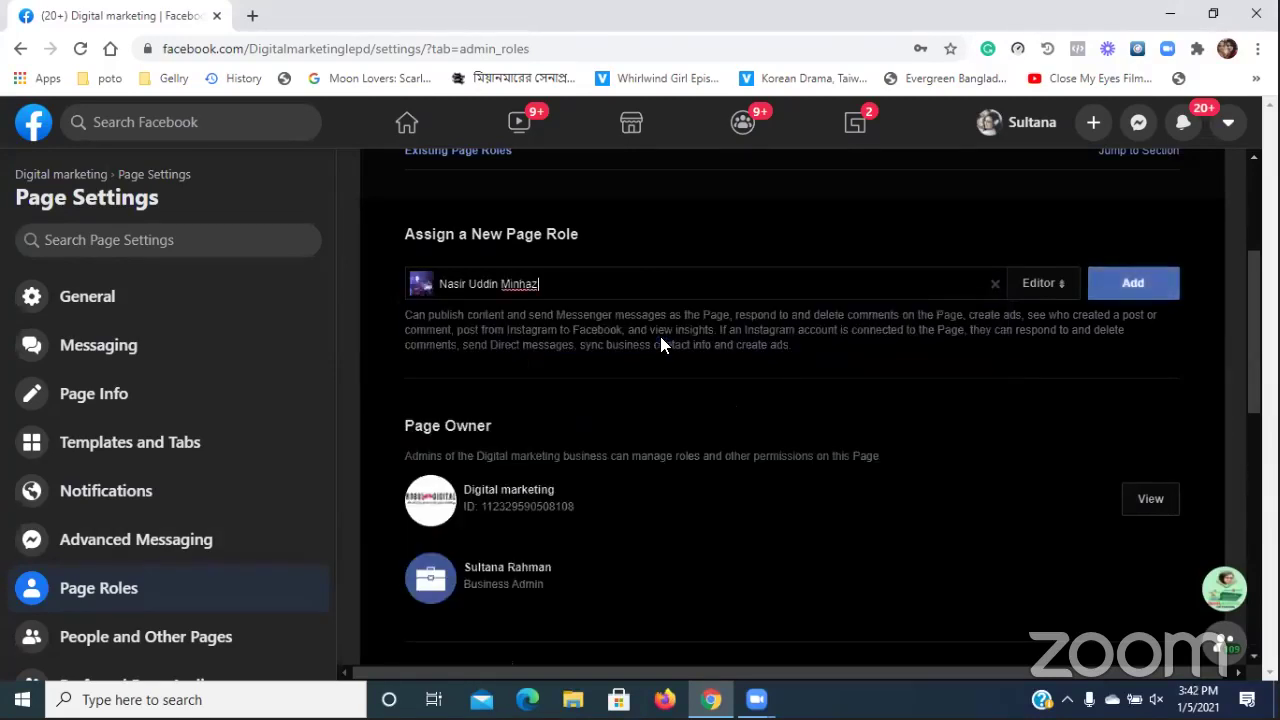
pyautogui.click(1134, 288)
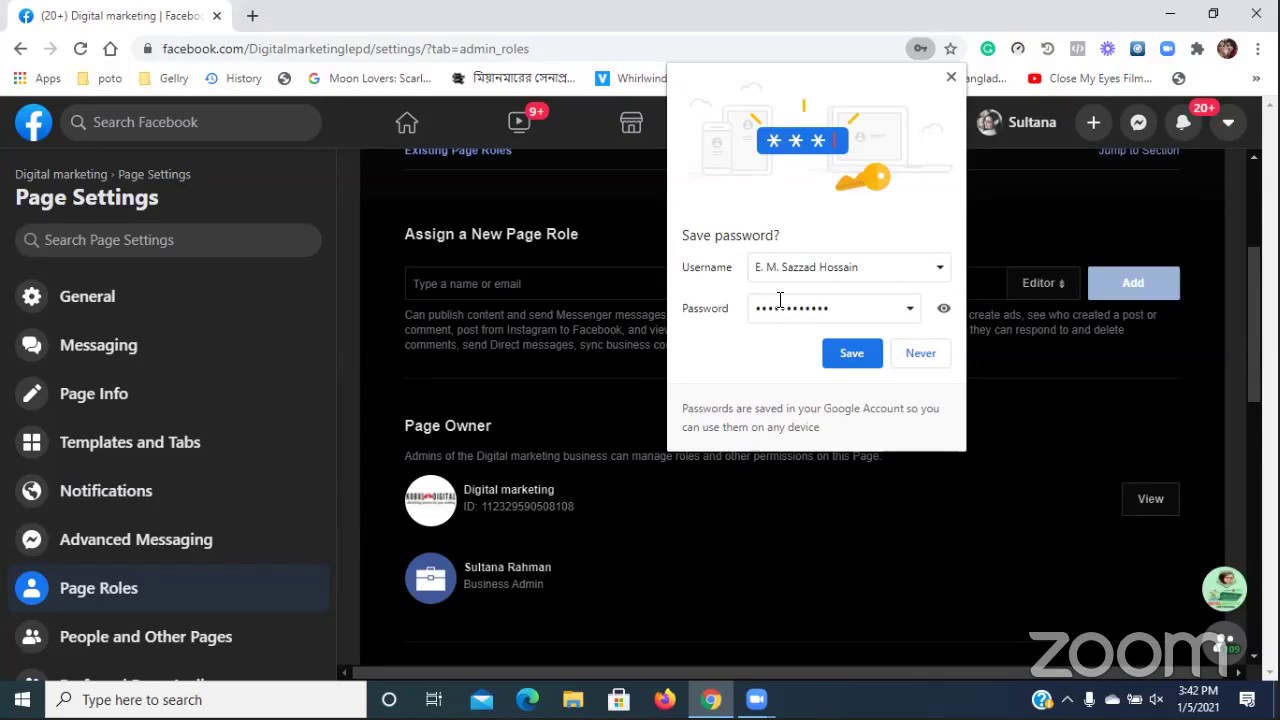
pyautogui.click(944, 360)
# Send a third friend an Editor role request under Assign a New Page Role
pyautogui.scroll(-3, 750, 400)
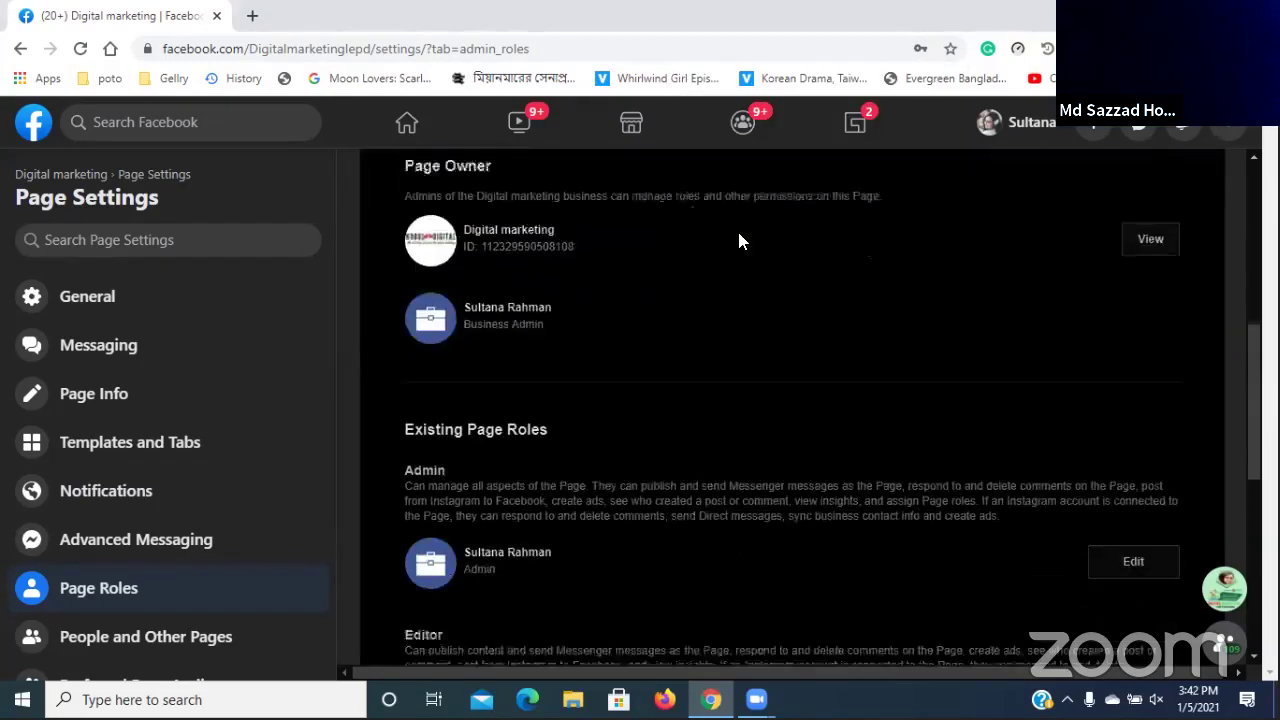
pyautogui.scroll(-3, 738, 240)
pyautogui.scroll(3, 740, 274)
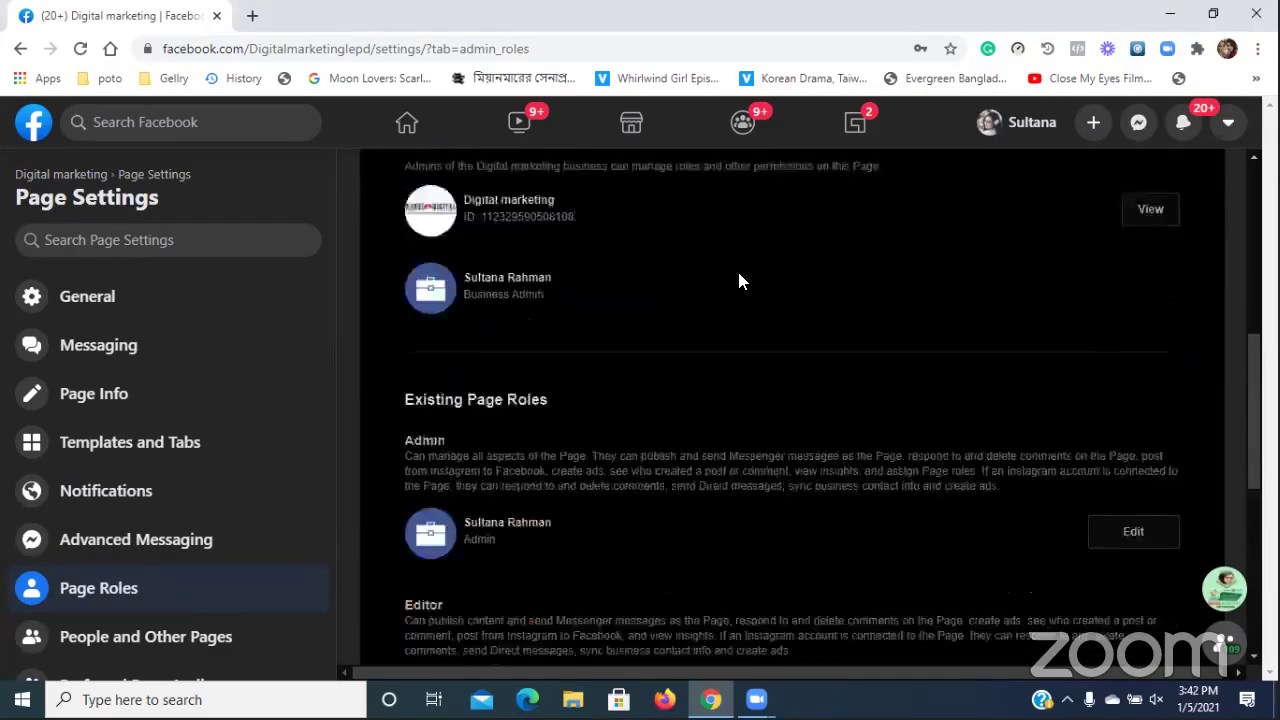
pyautogui.scroll(5, 740, 281)
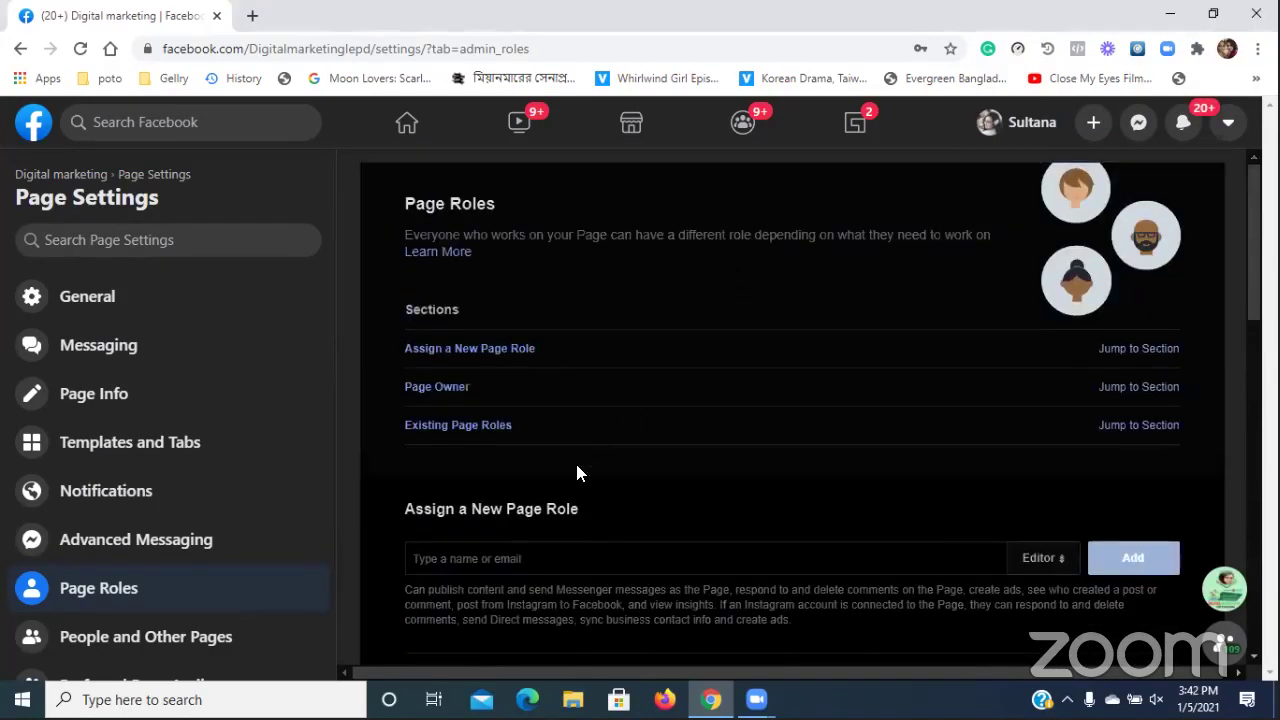
pyautogui.click(560, 558)
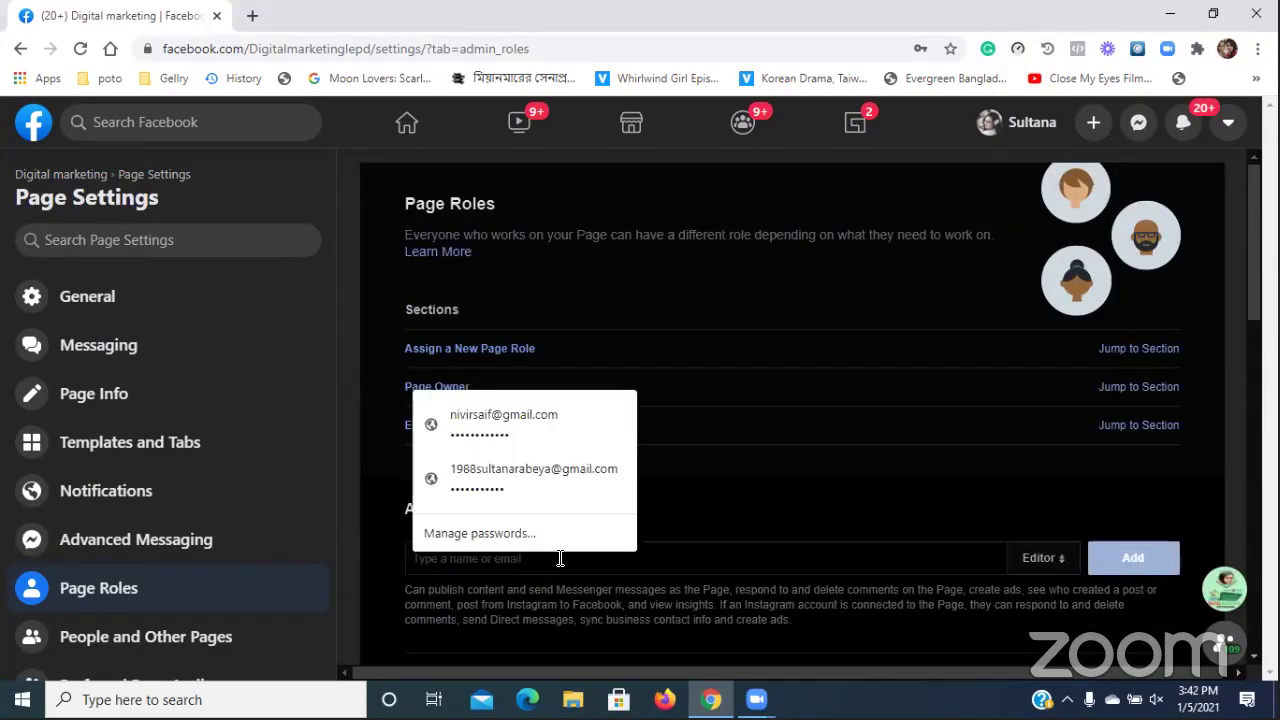
pyautogui.write('S')
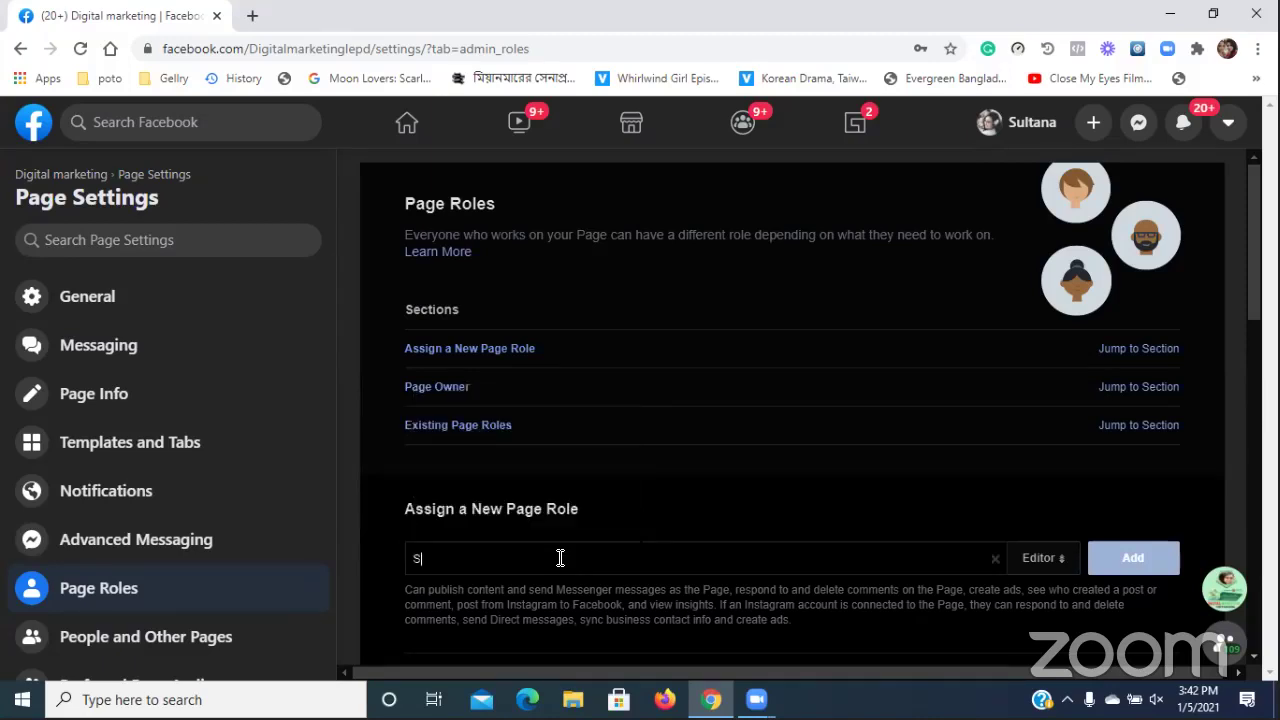
pyautogui.write('uv')
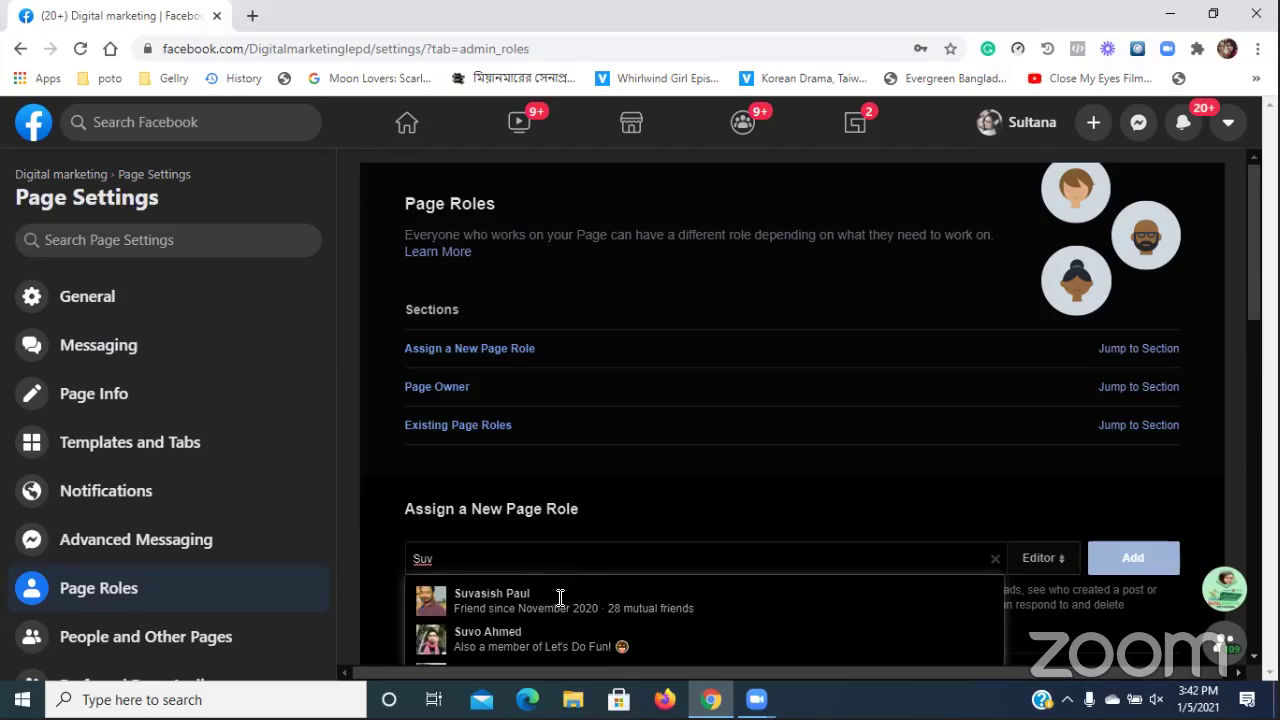
pyautogui.click(560, 597)
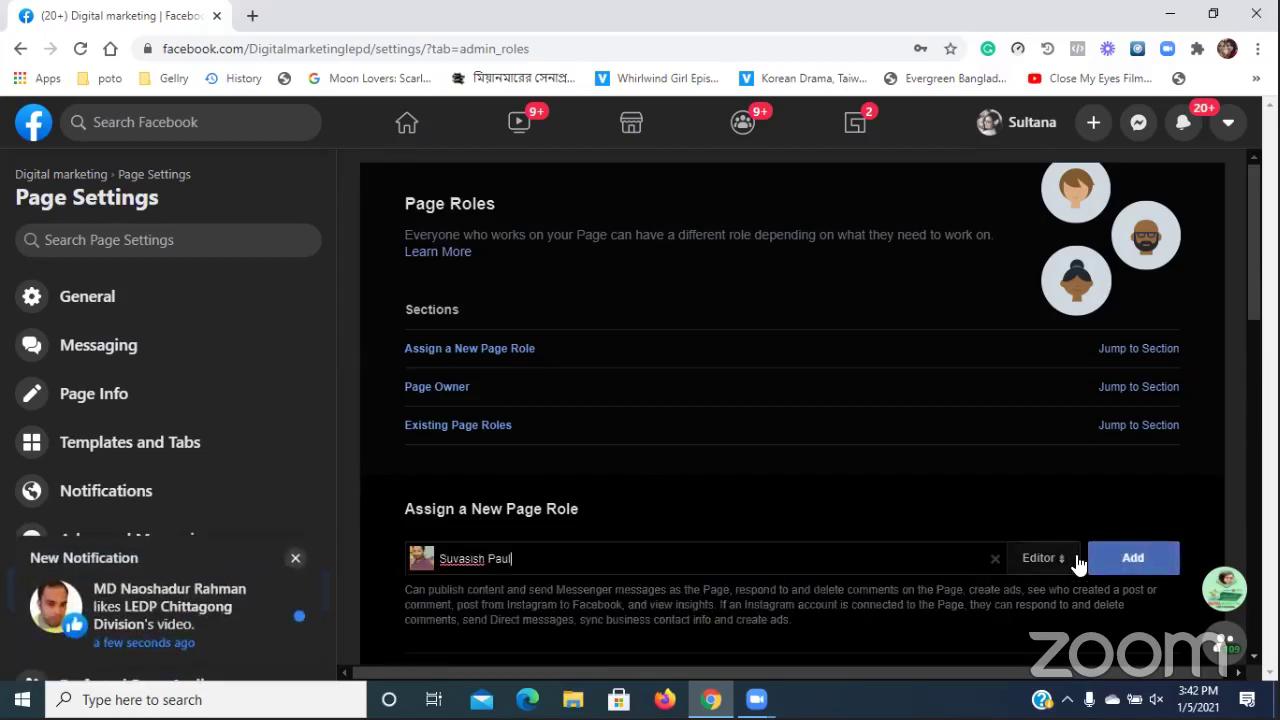
pyautogui.click(1120, 558)
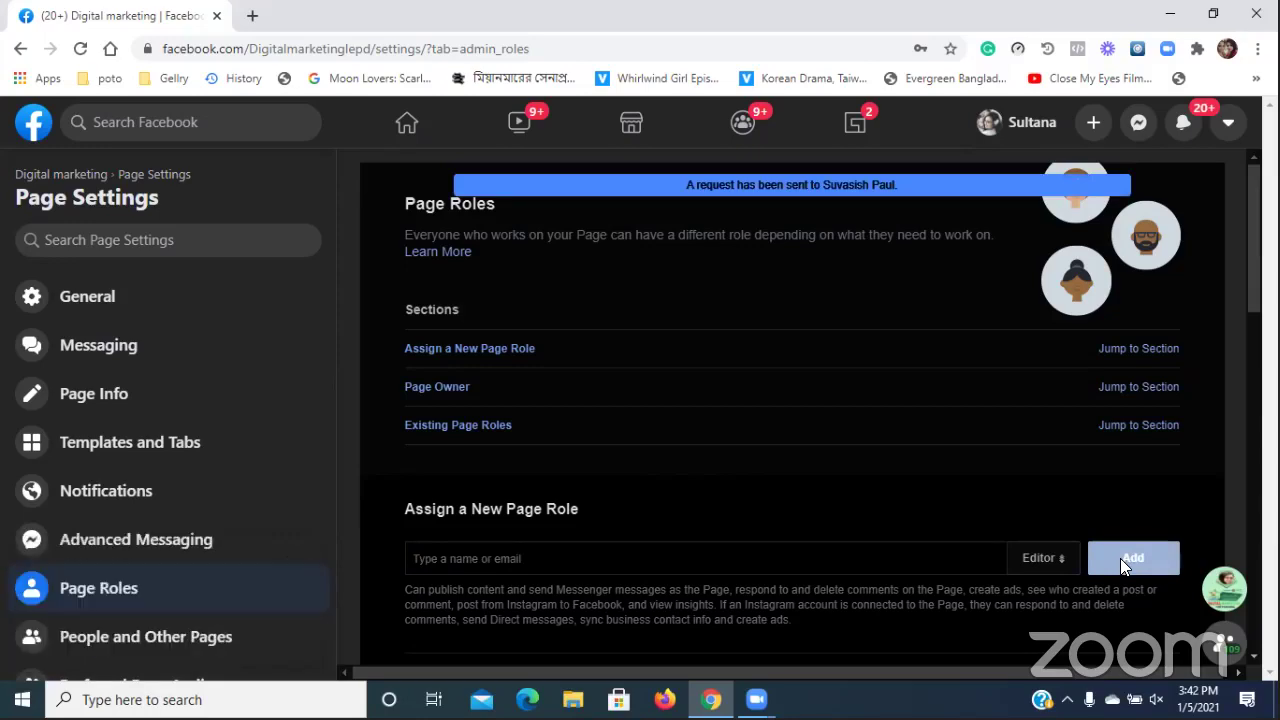
pyautogui.scroll(-10, 913, 397)
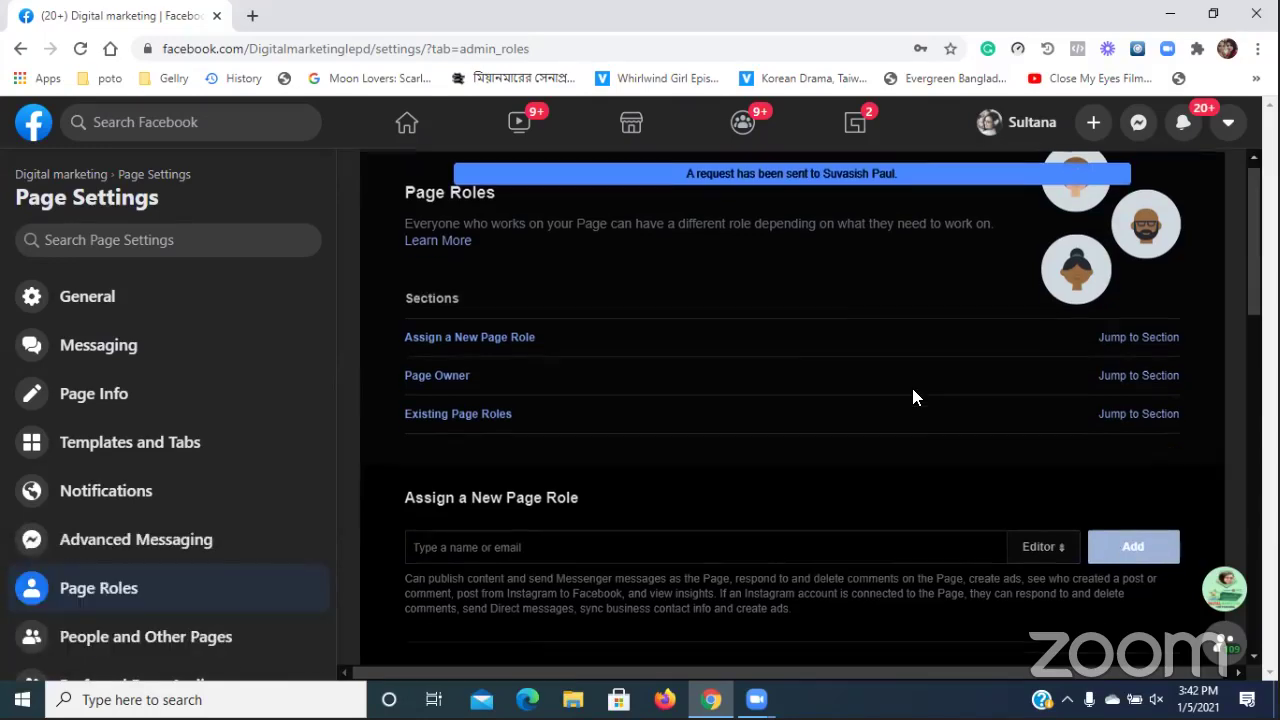
pyautogui.scroll(-4, 913, 355)
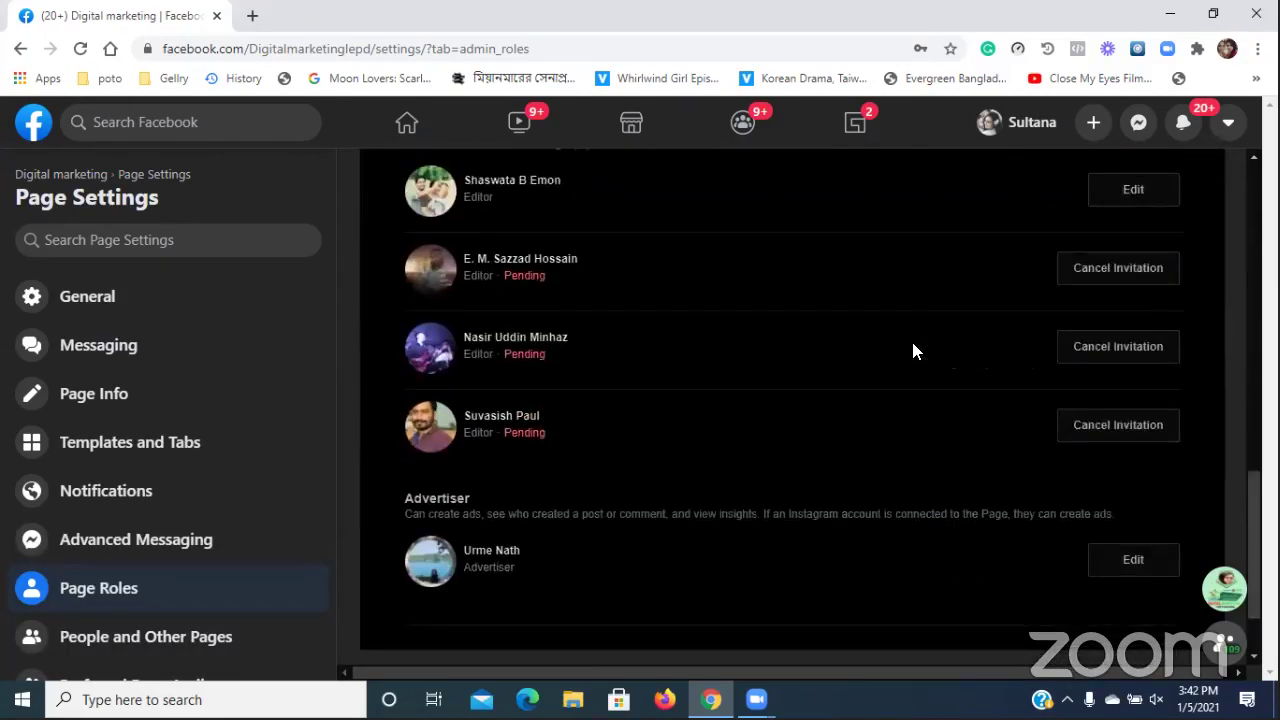
pyautogui.scroll(2, 911, 349)
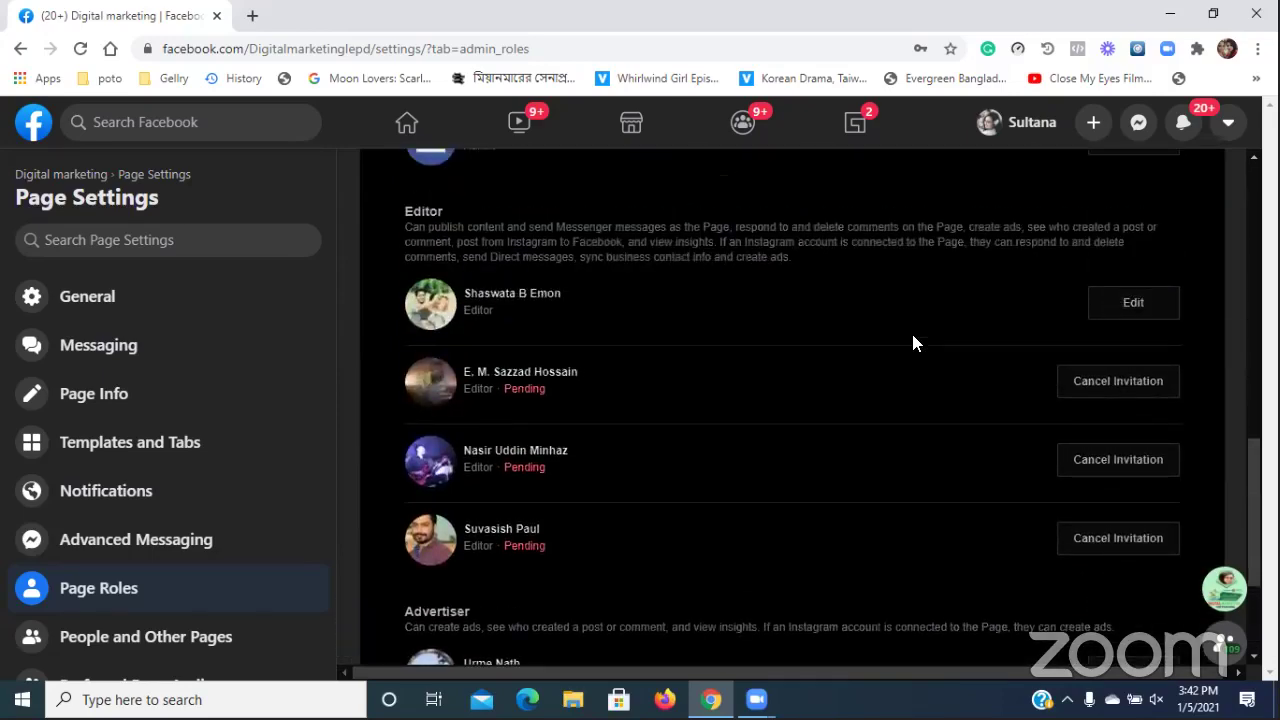
pyautogui.scroll(-1, 911, 338)
pyautogui.scroll(2, 911, 330)
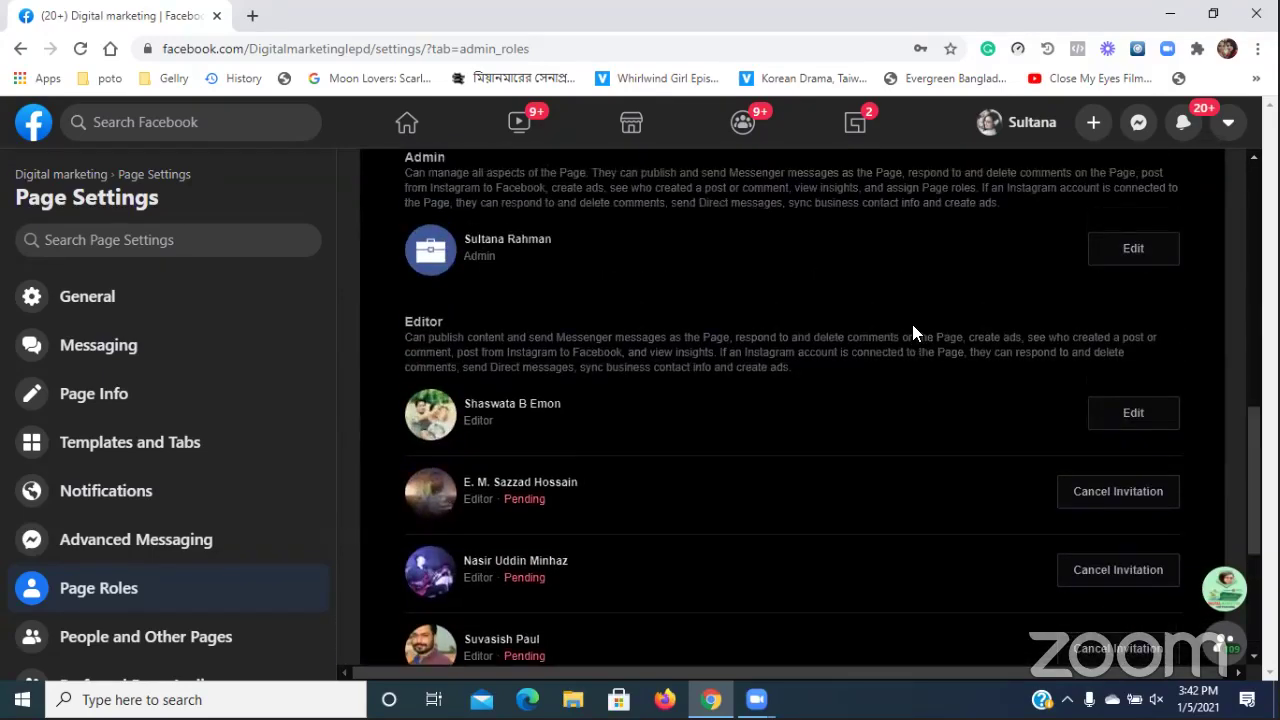
pyautogui.scroll(-1, 911, 330)
pyautogui.scroll(2, 911, 322)
pyautogui.scroll(3, 911, 330)
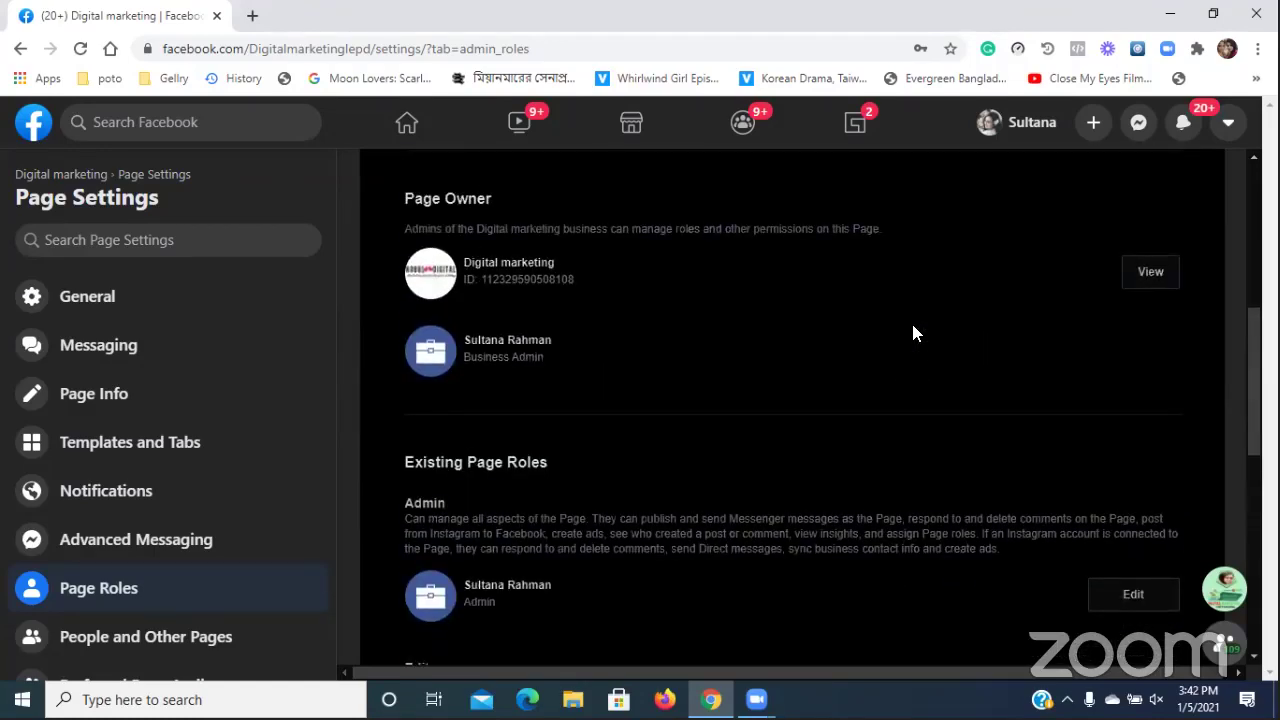
pyautogui.scroll(-1, 911, 320)
pyautogui.scroll(3, 911, 298)
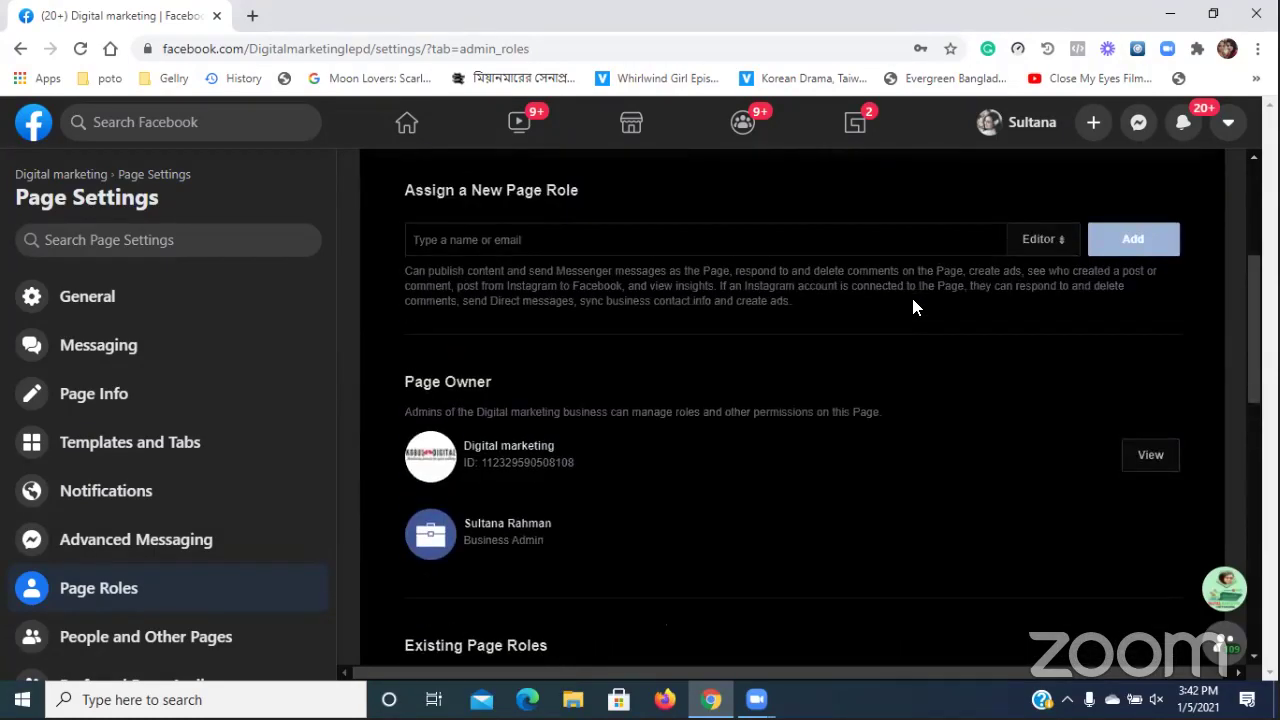
pyautogui.scroll(1, 912, 307)
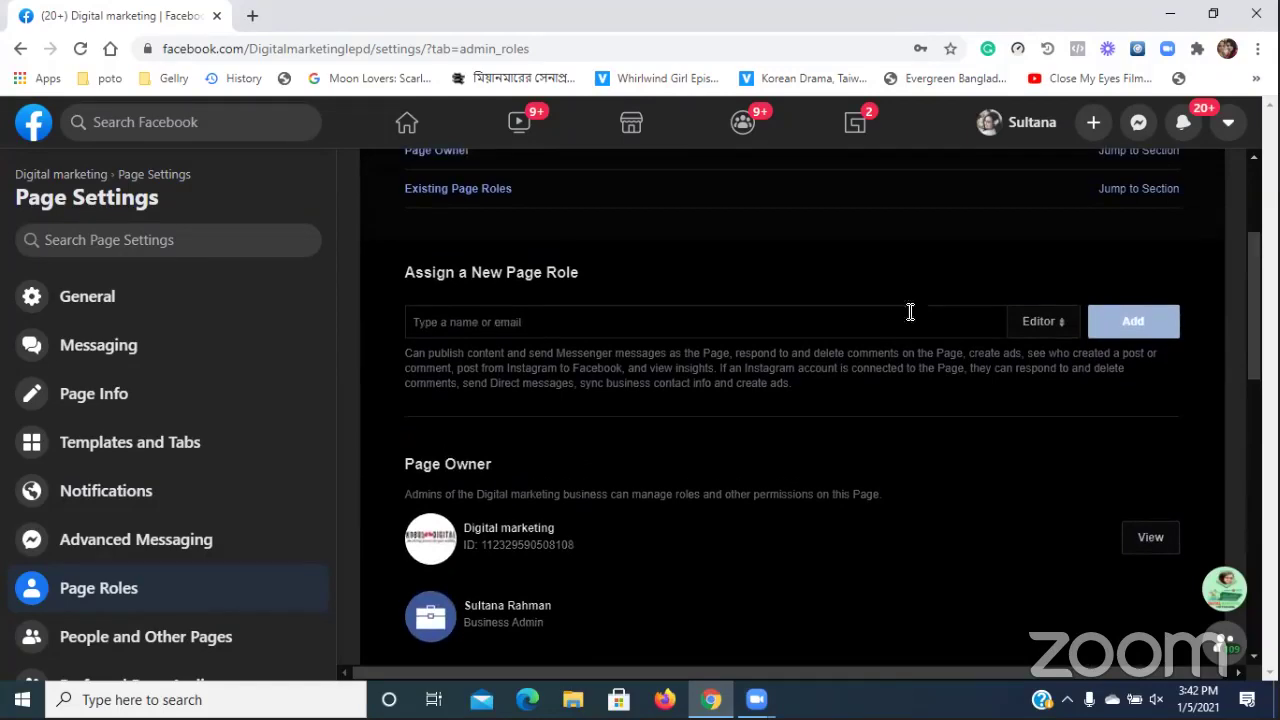
pyautogui.scroll(-2, 797, 451)
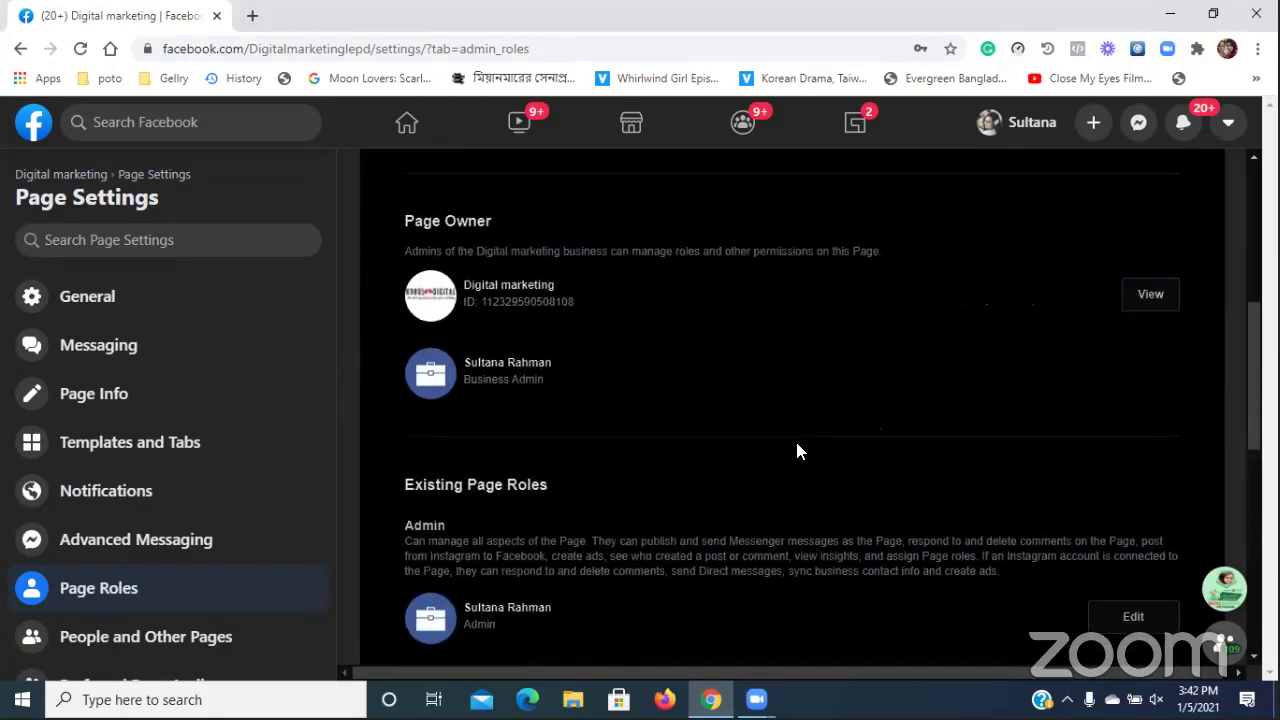
pyautogui.scroll(-2, 797, 431)
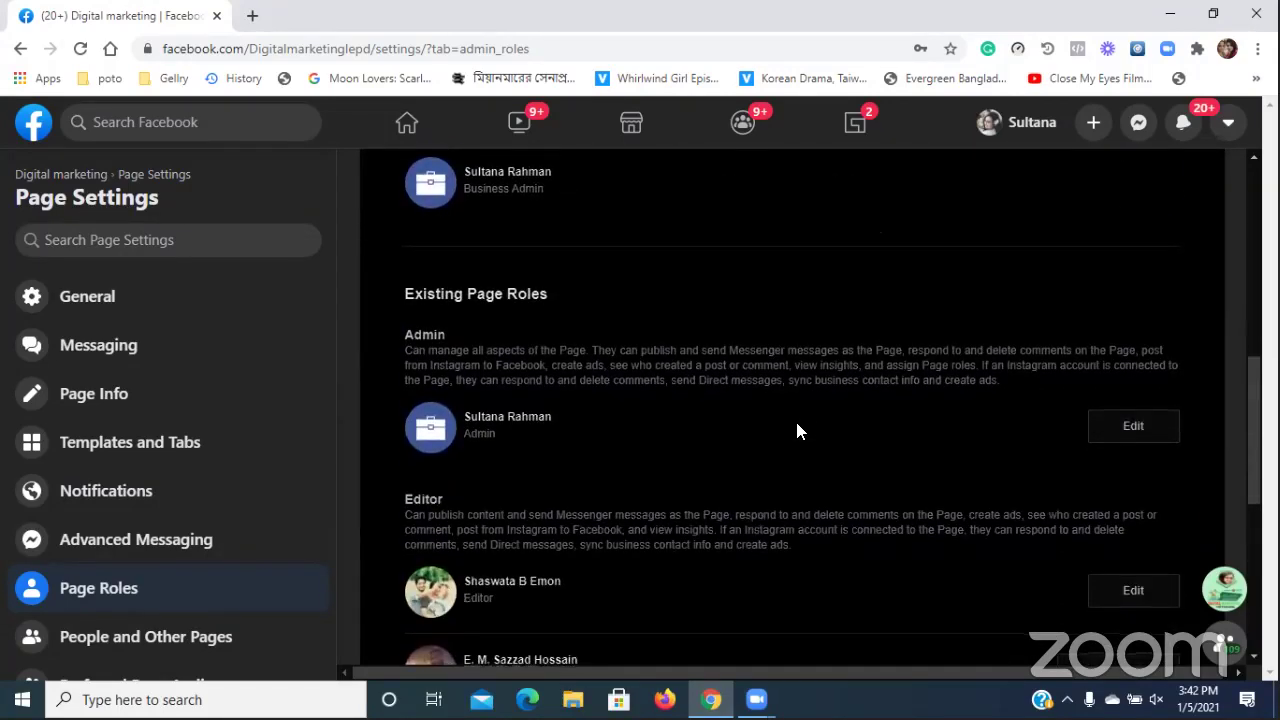
pyautogui.scroll(-3, 797, 431)
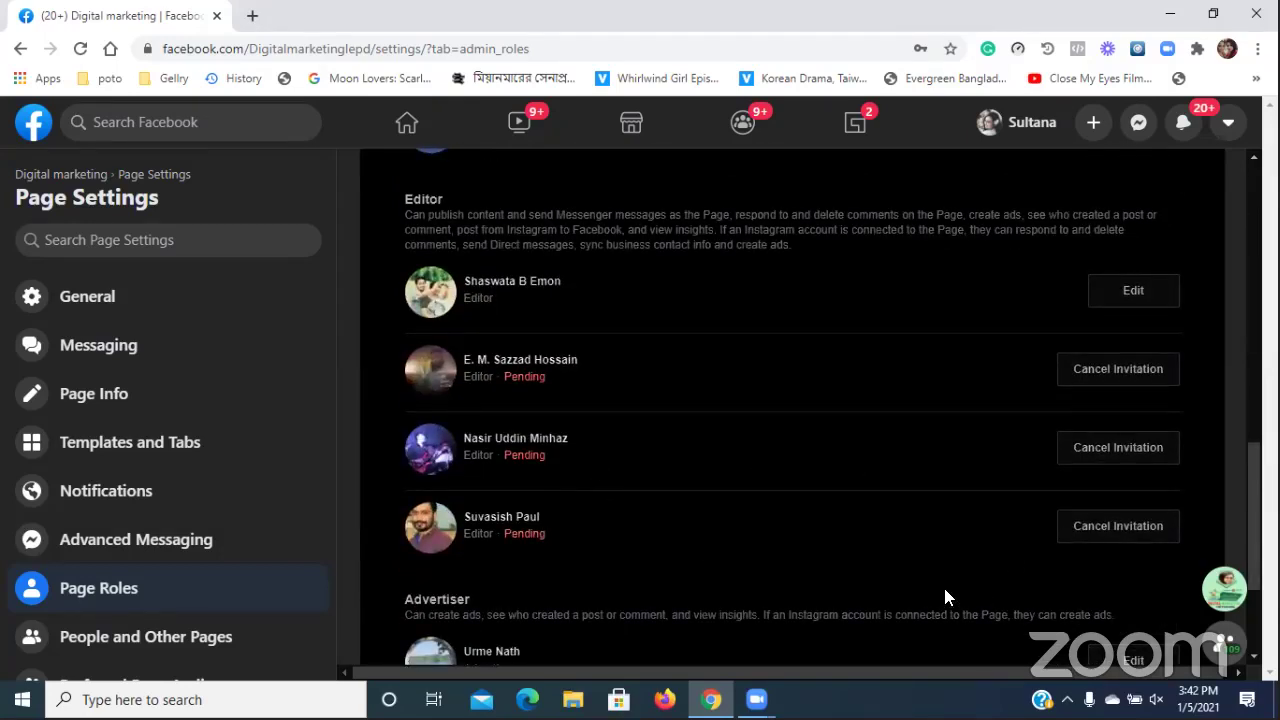
pyautogui.scroll(-2, 991, 638)
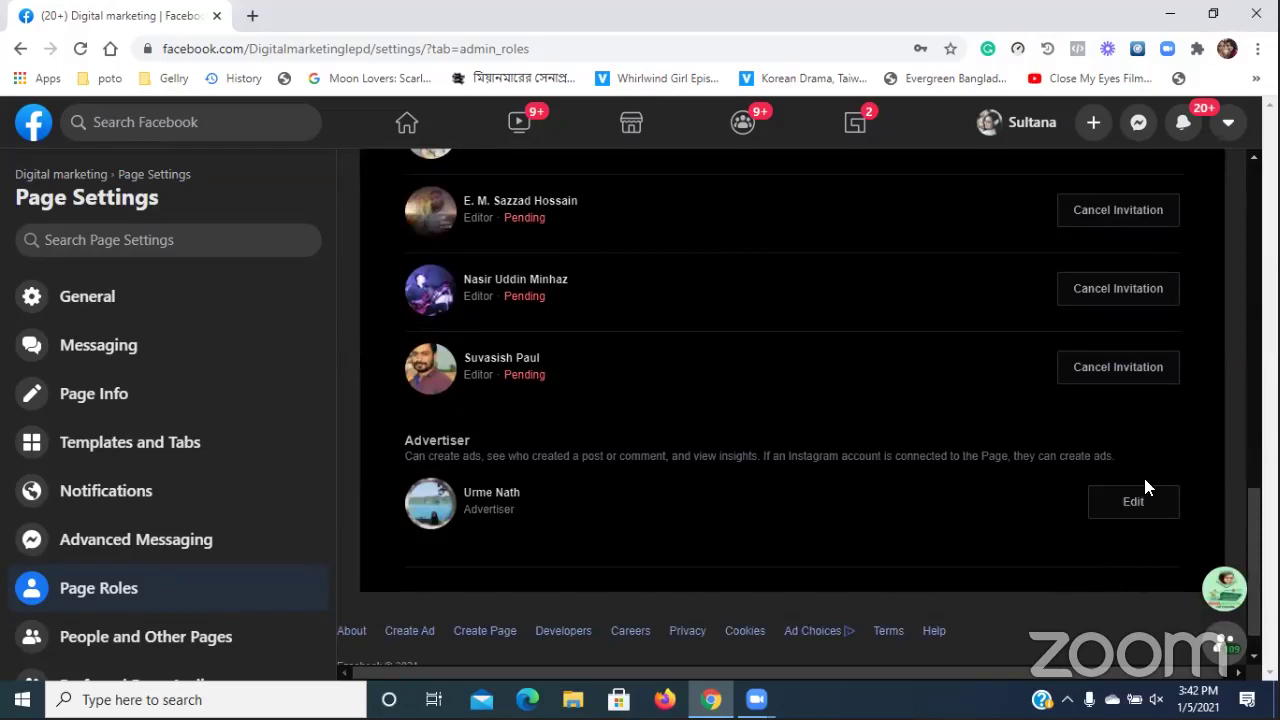
# Remove the Advertiser from Digital marketing's page roles and confirm the removal
pyautogui.click(1135, 502)
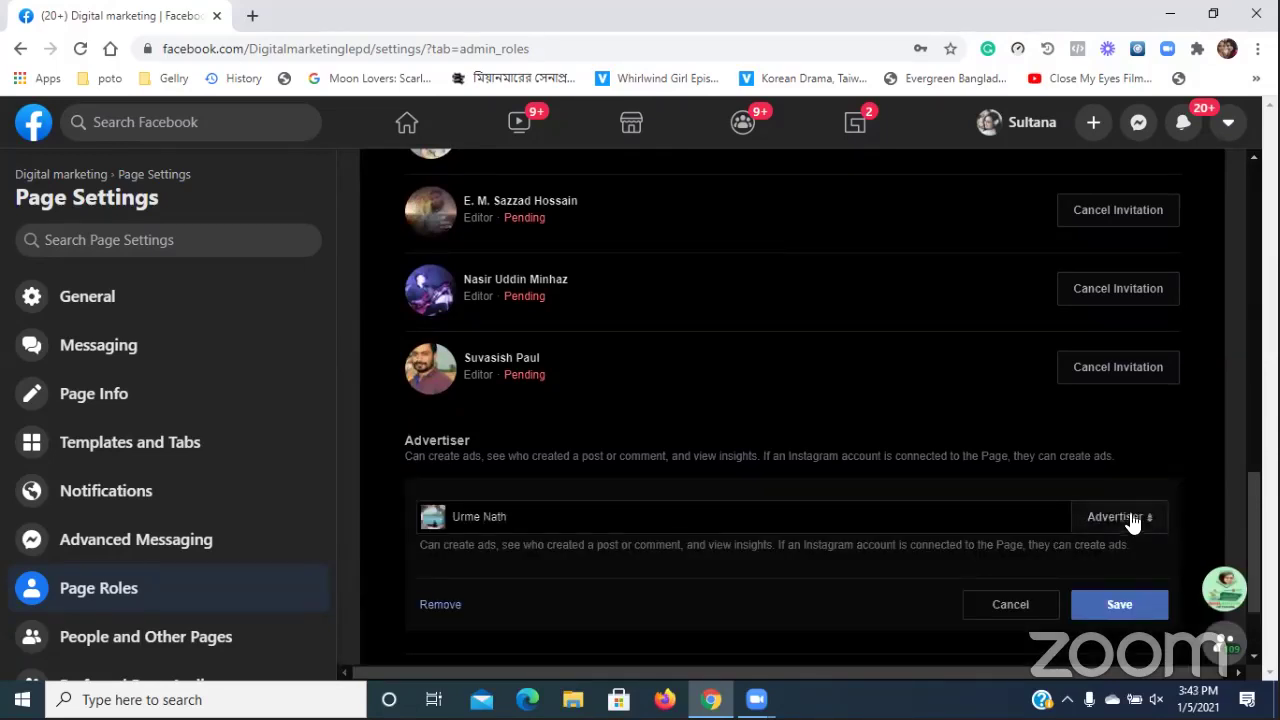
pyautogui.click(1133, 518)
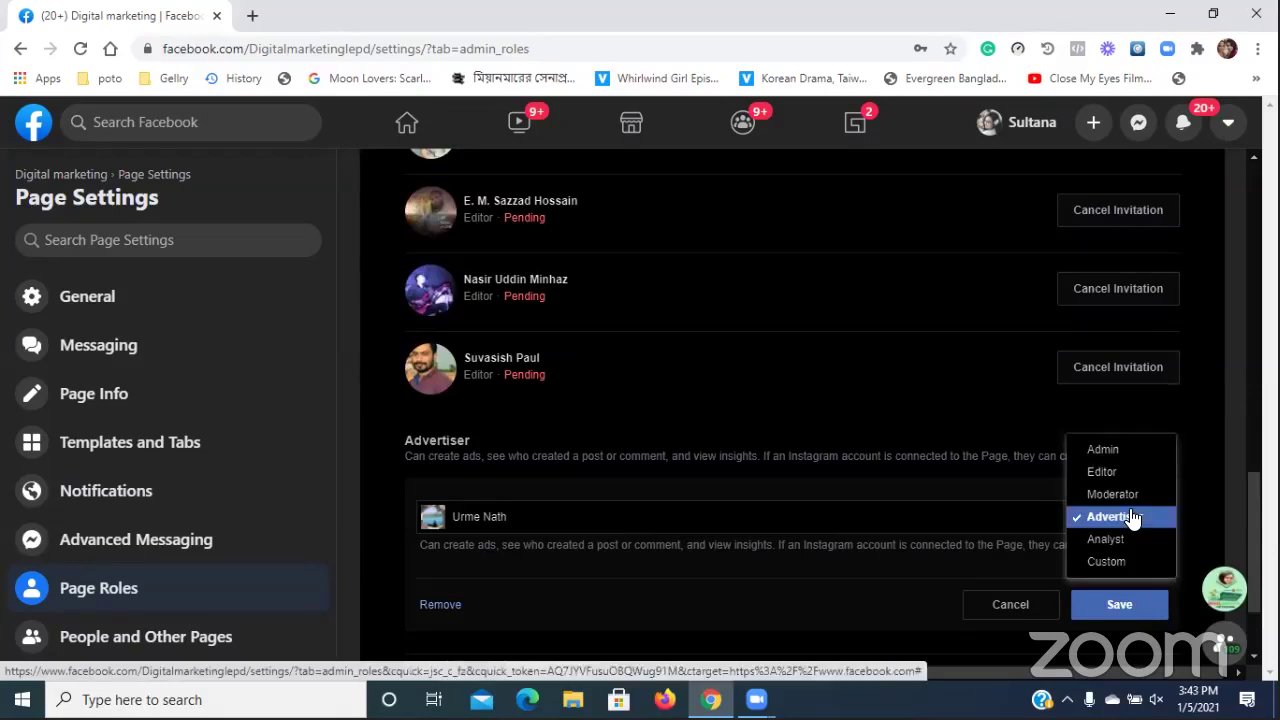
pyautogui.click(984, 576)
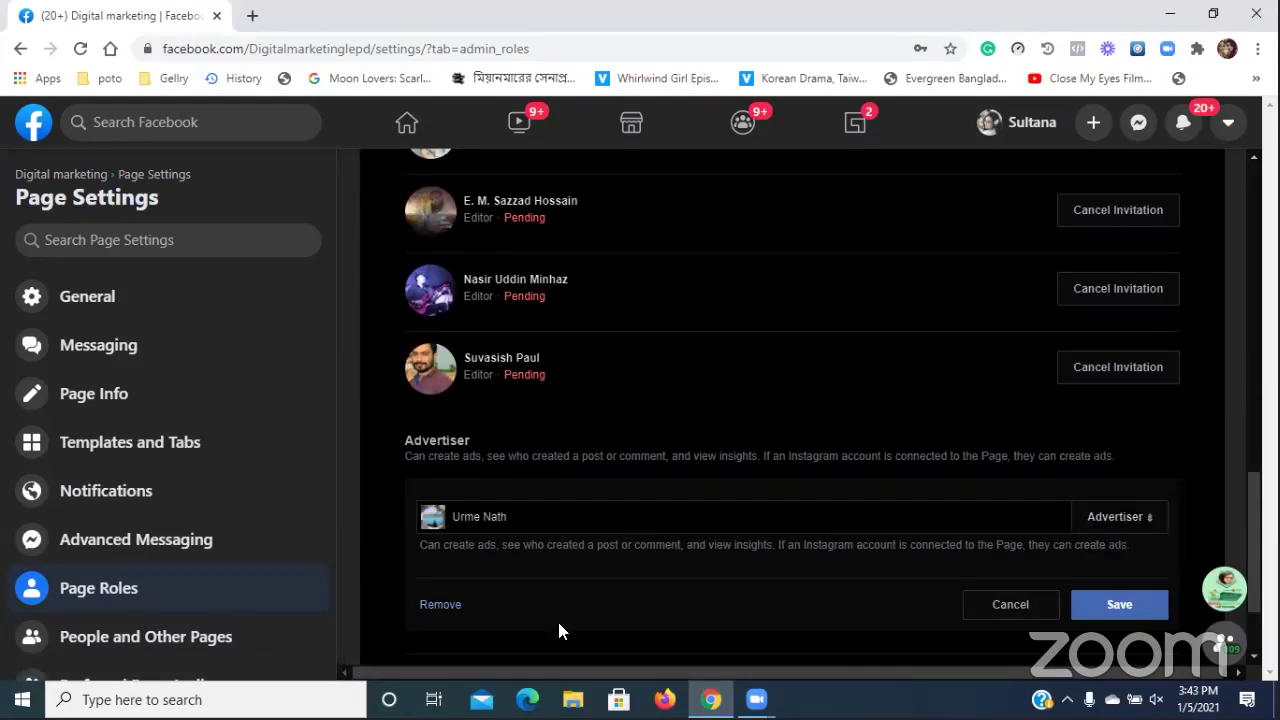
pyautogui.click(441, 606)
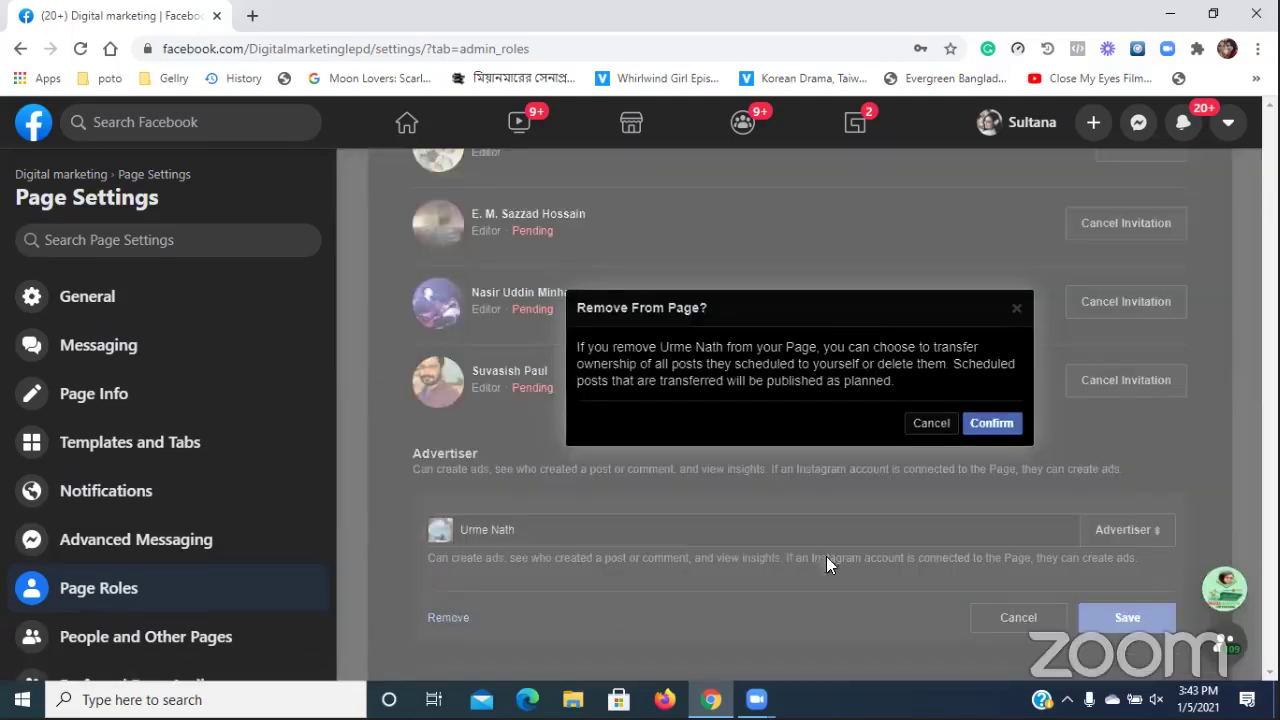
pyautogui.click(1006, 422)
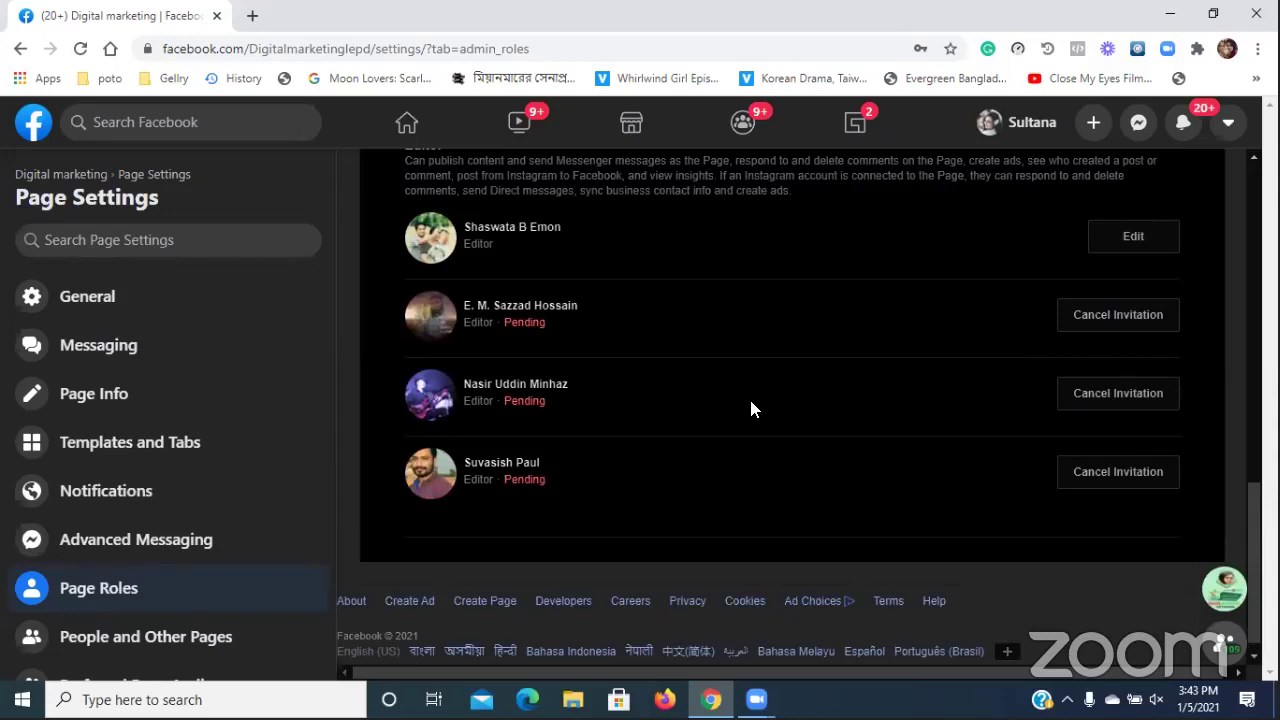
# Check the Page Roles list for the Advertiser's removal, then go back to General settings
pyautogui.scroll(2, 752, 408)
pyautogui.scroll(1, 752, 408)
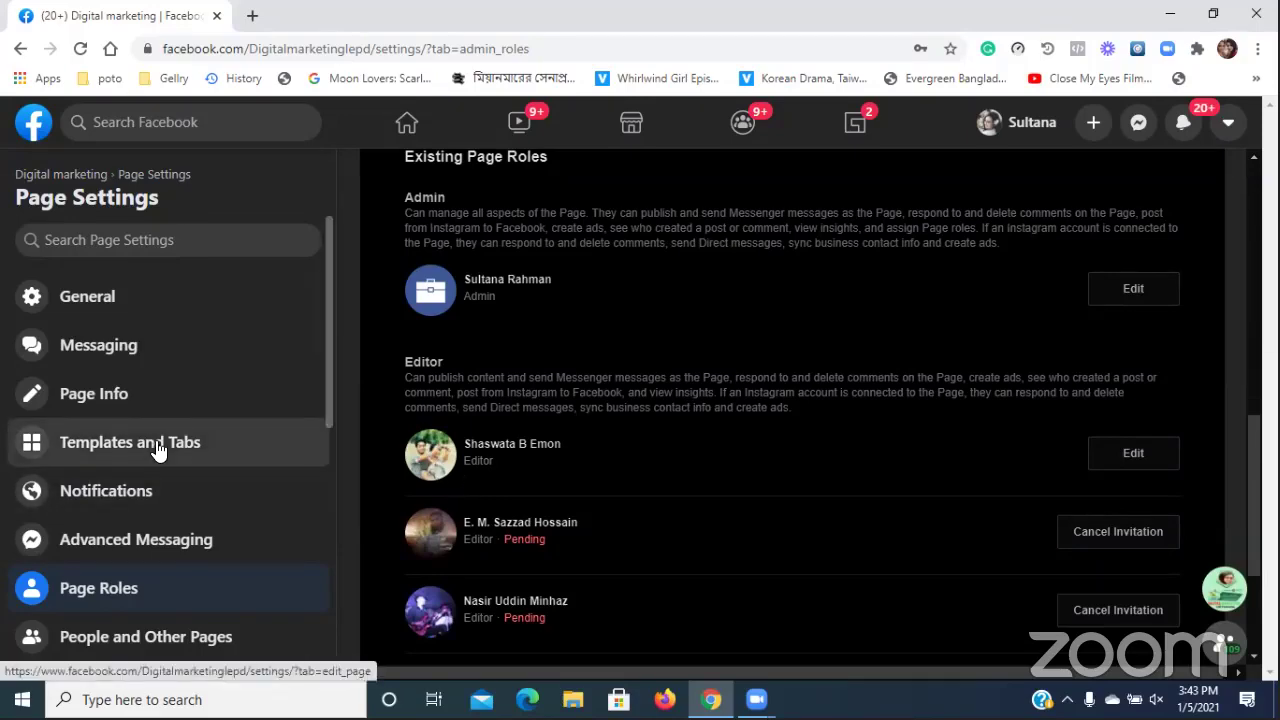
pyautogui.scroll(-3, 426, 416)
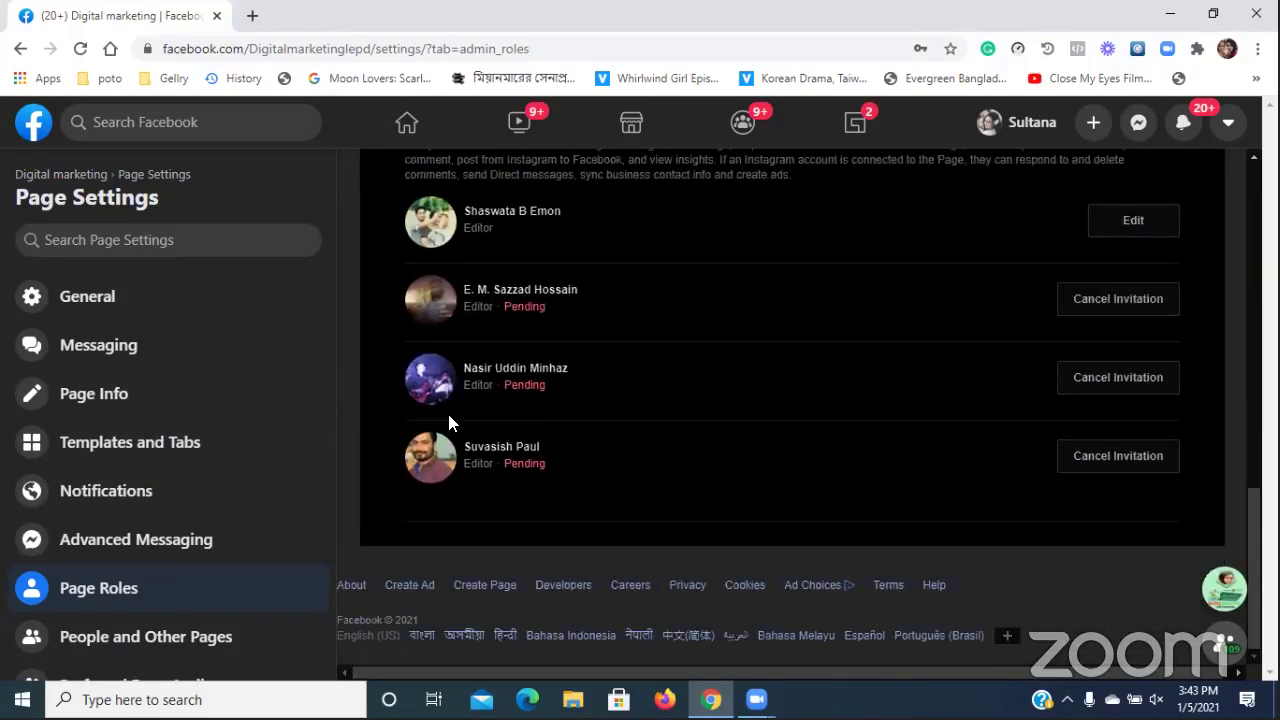
pyautogui.scroll(10, 448, 422)
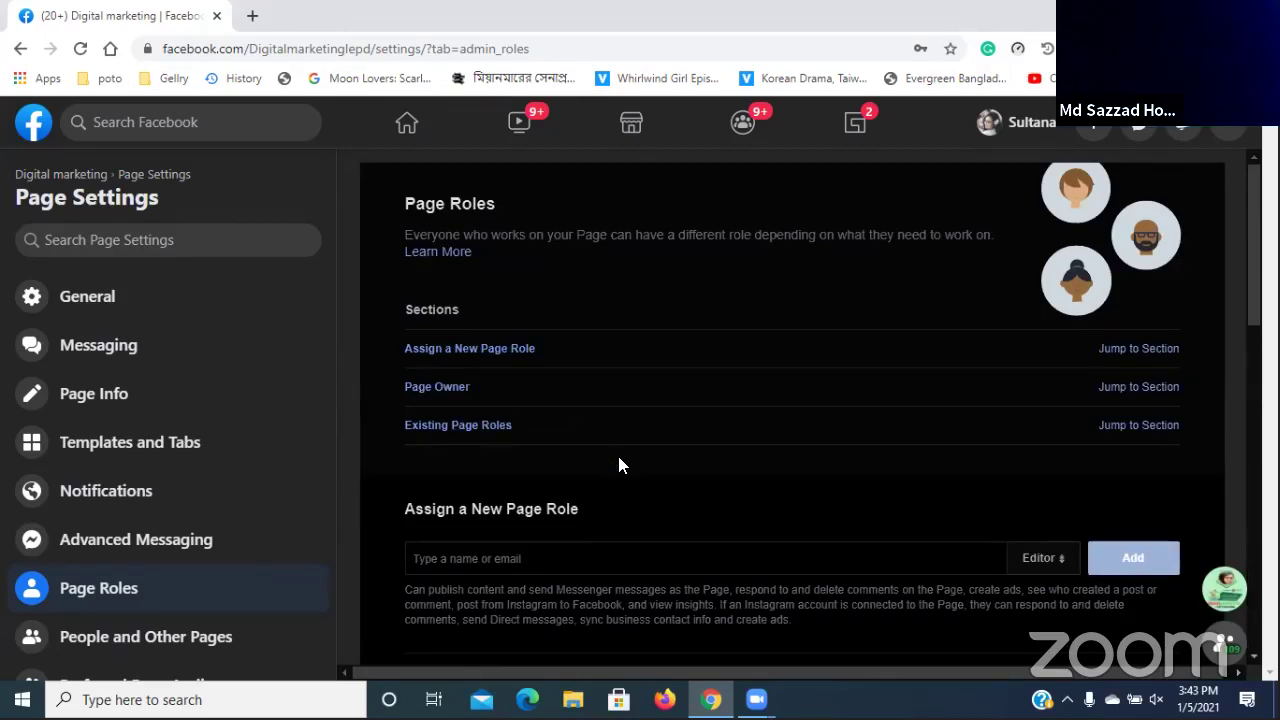
pyautogui.scroll(-4, 618, 465)
pyautogui.scroll(4, 620, 448)
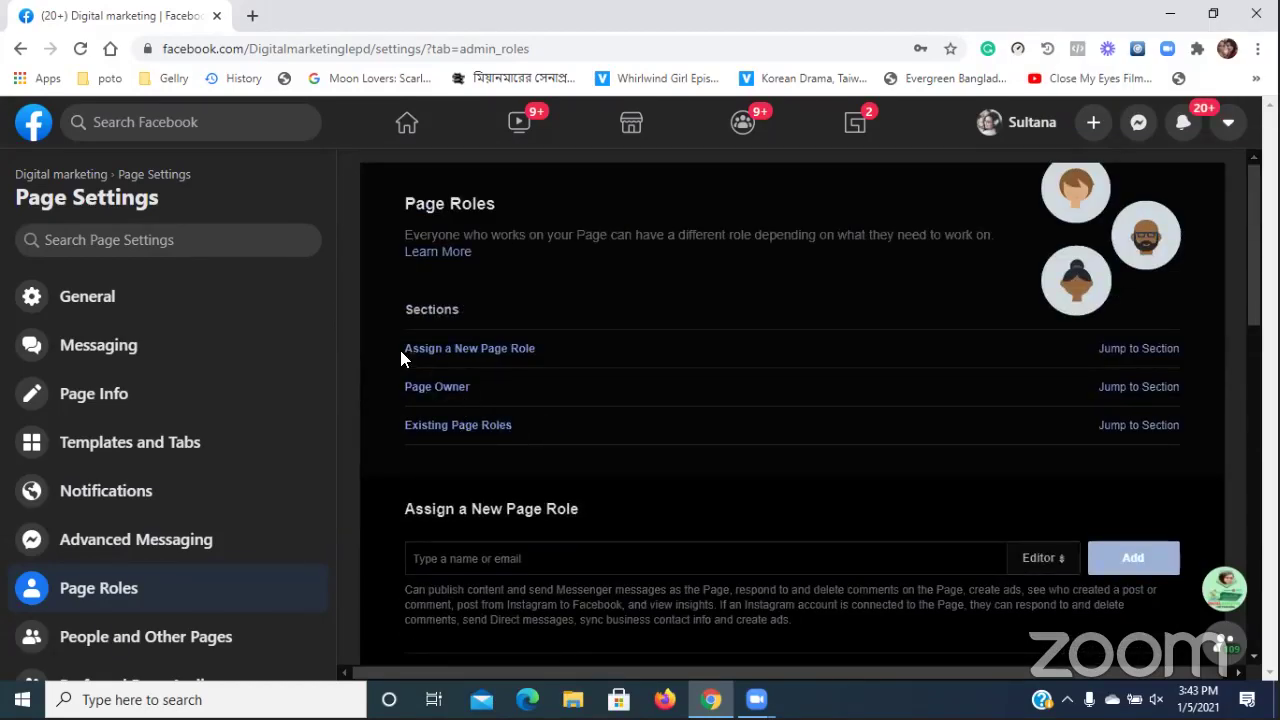
pyautogui.click(18, 49)
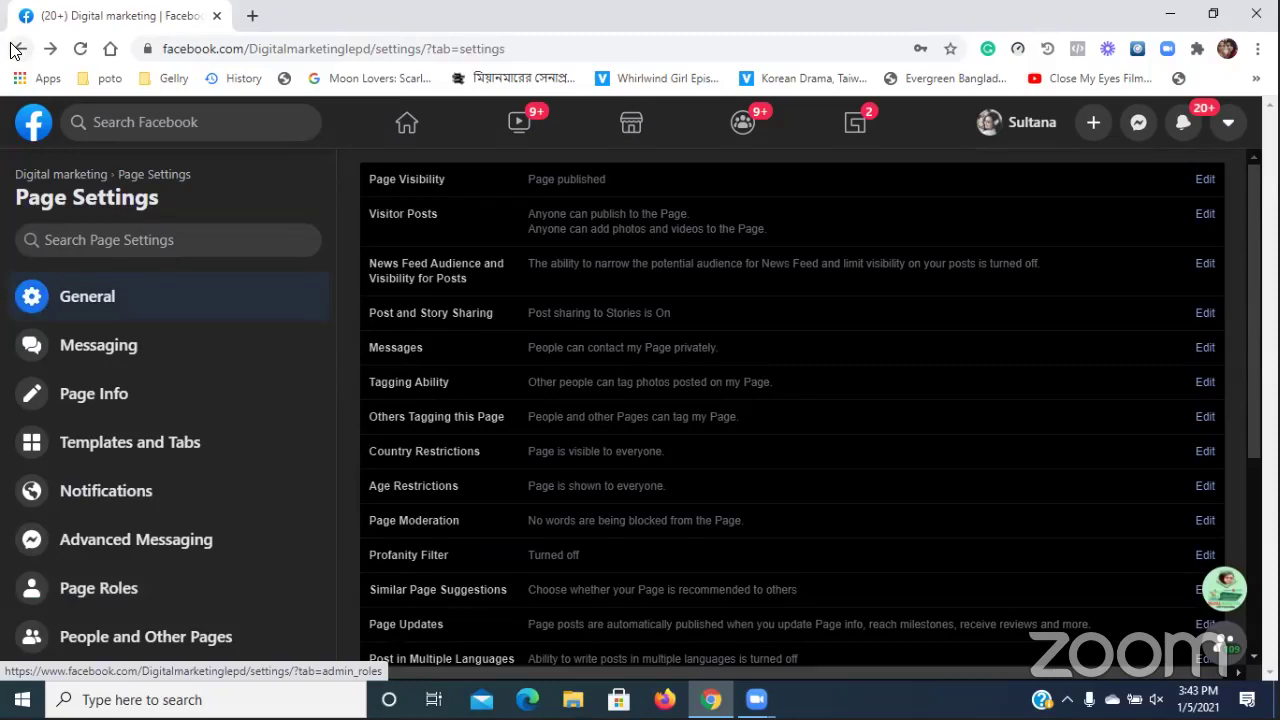
# Return to the Digital marketing home, dismiss the interacting-as notice, and list your managed pages
pyautogui.click(18, 49)
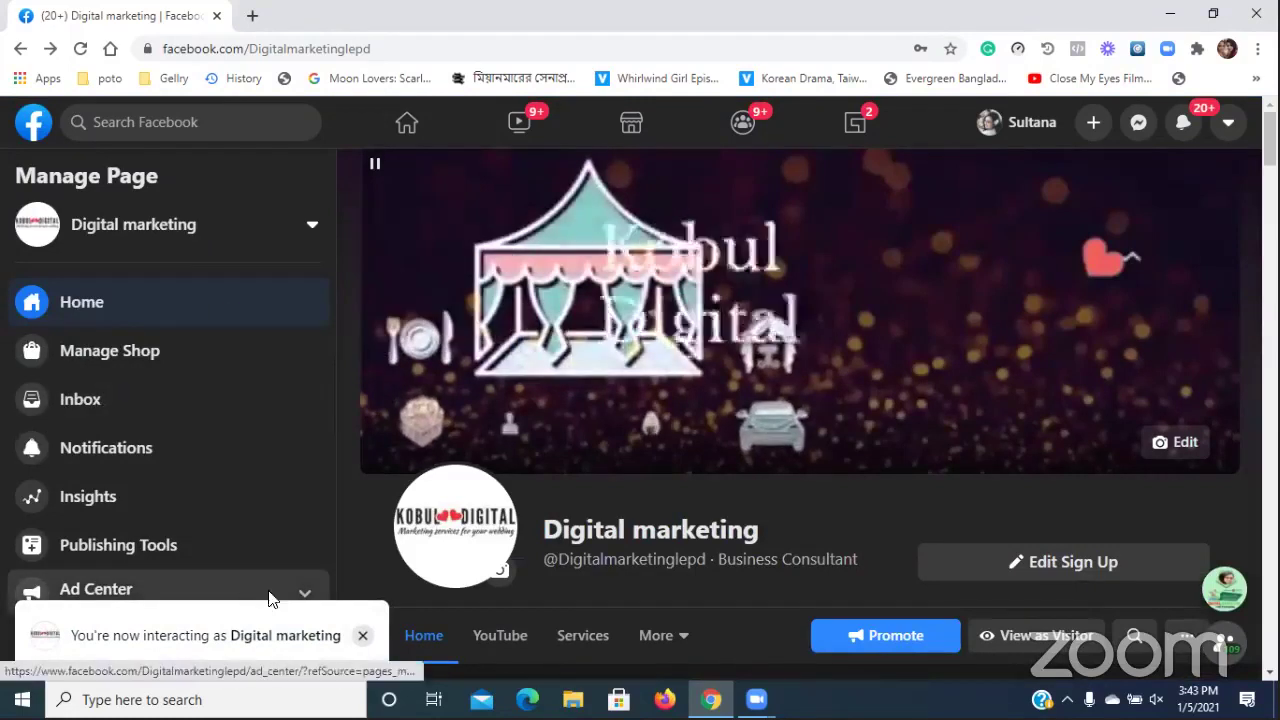
pyautogui.click(363, 636)
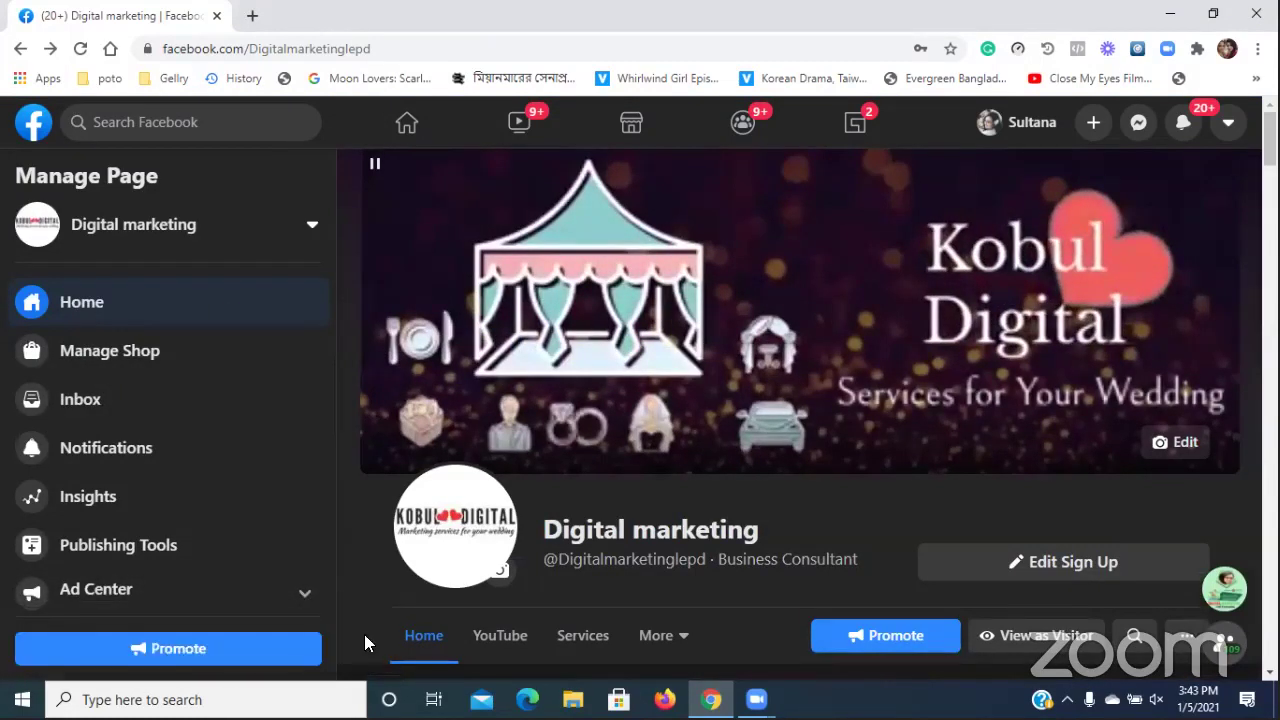
pyautogui.scroll(-5, 370, 590)
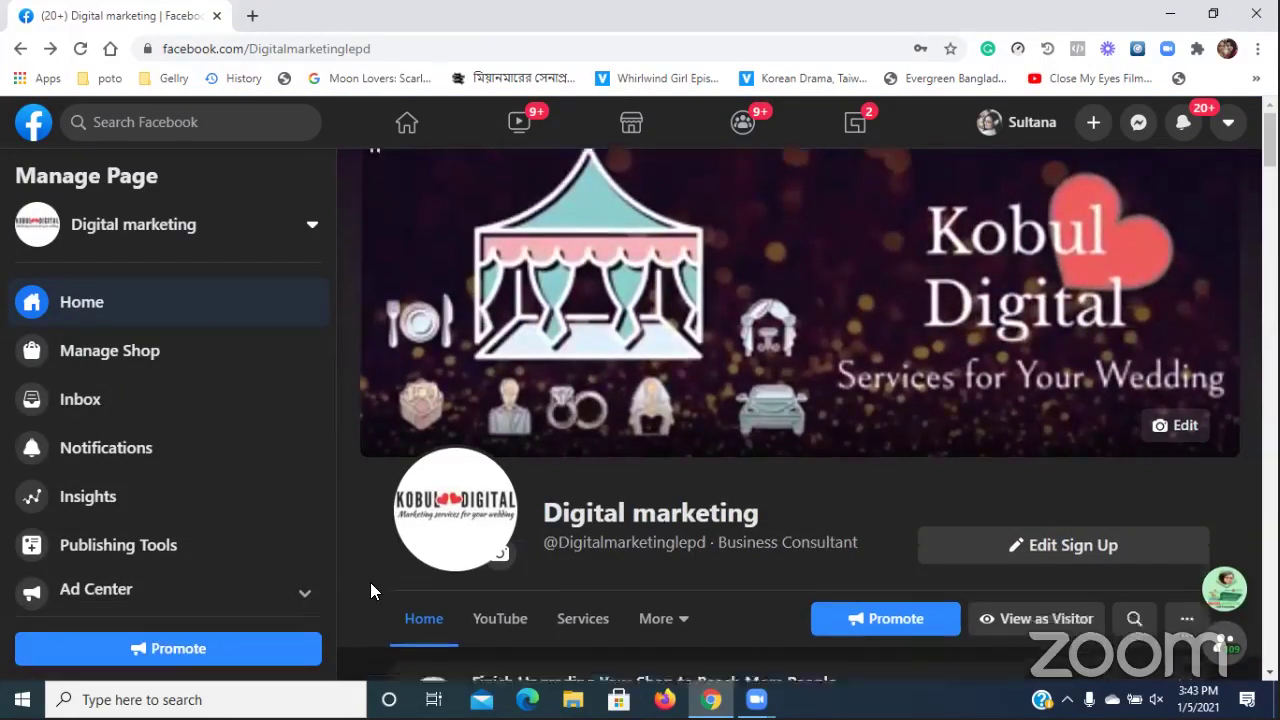
pyautogui.scroll(-3, 366, 528)
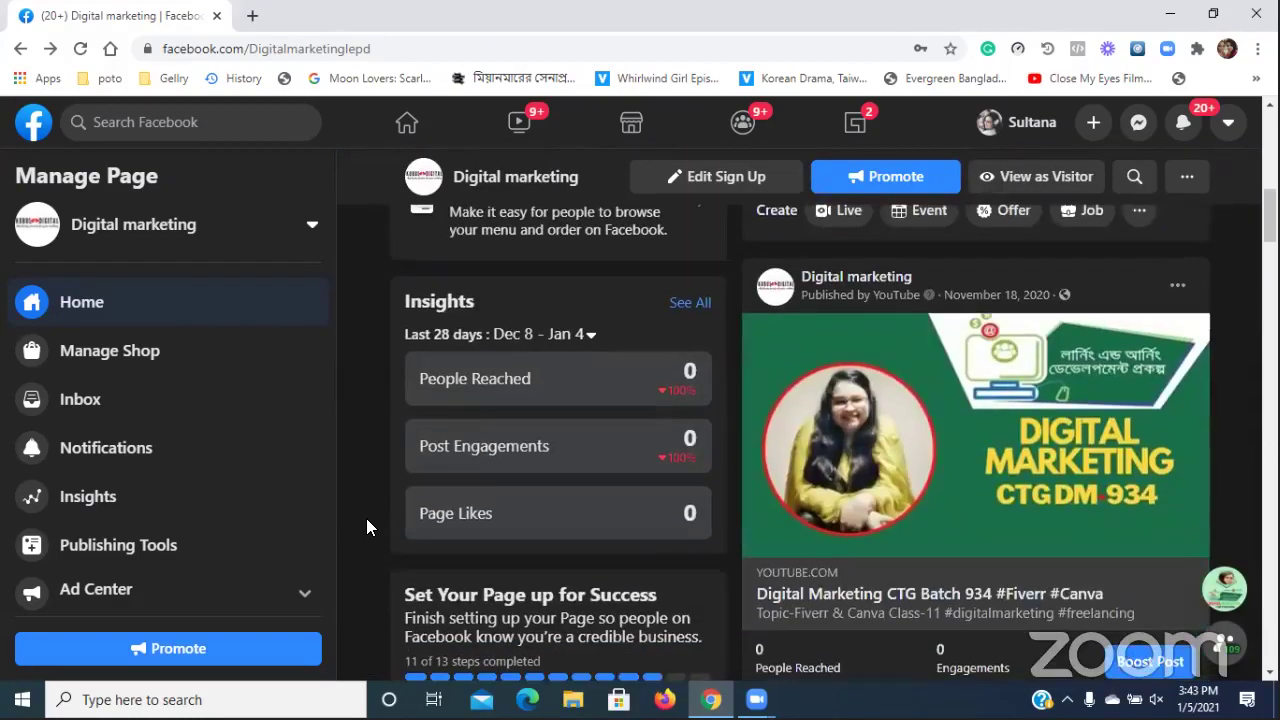
pyautogui.scroll(-3, 366, 528)
pyautogui.scroll(12, 366, 522)
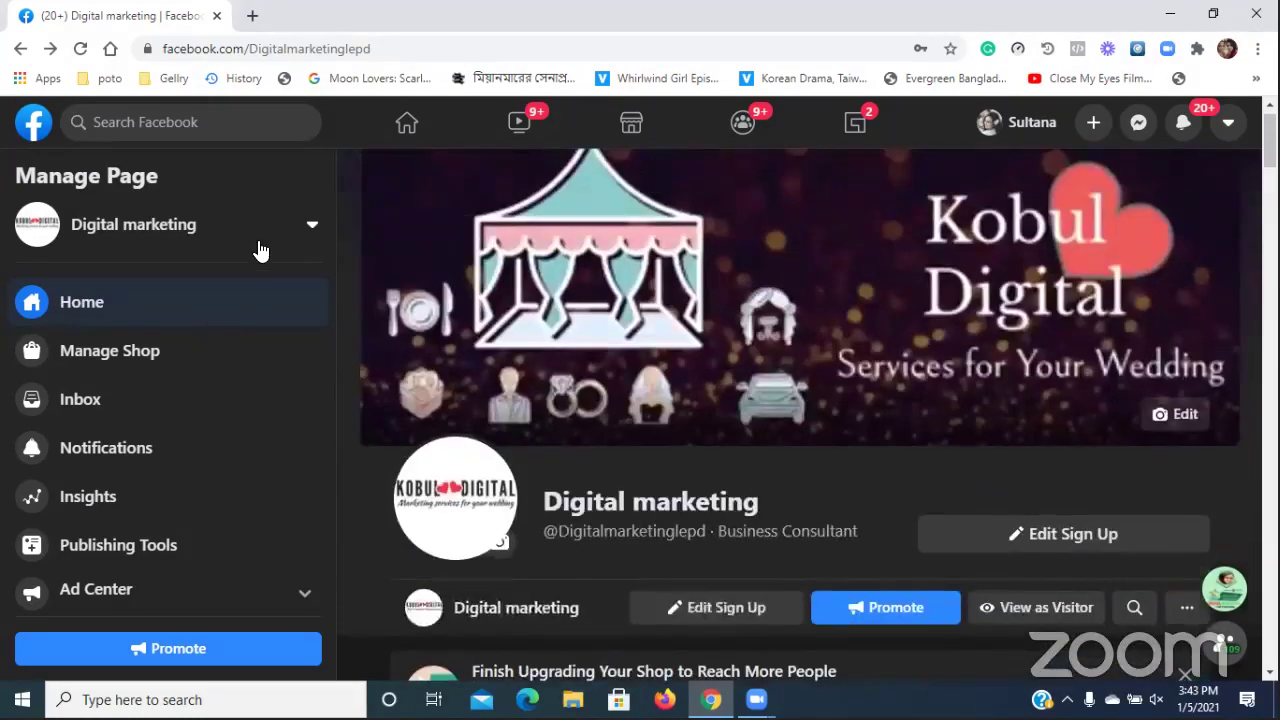
pyautogui.click(273, 241)
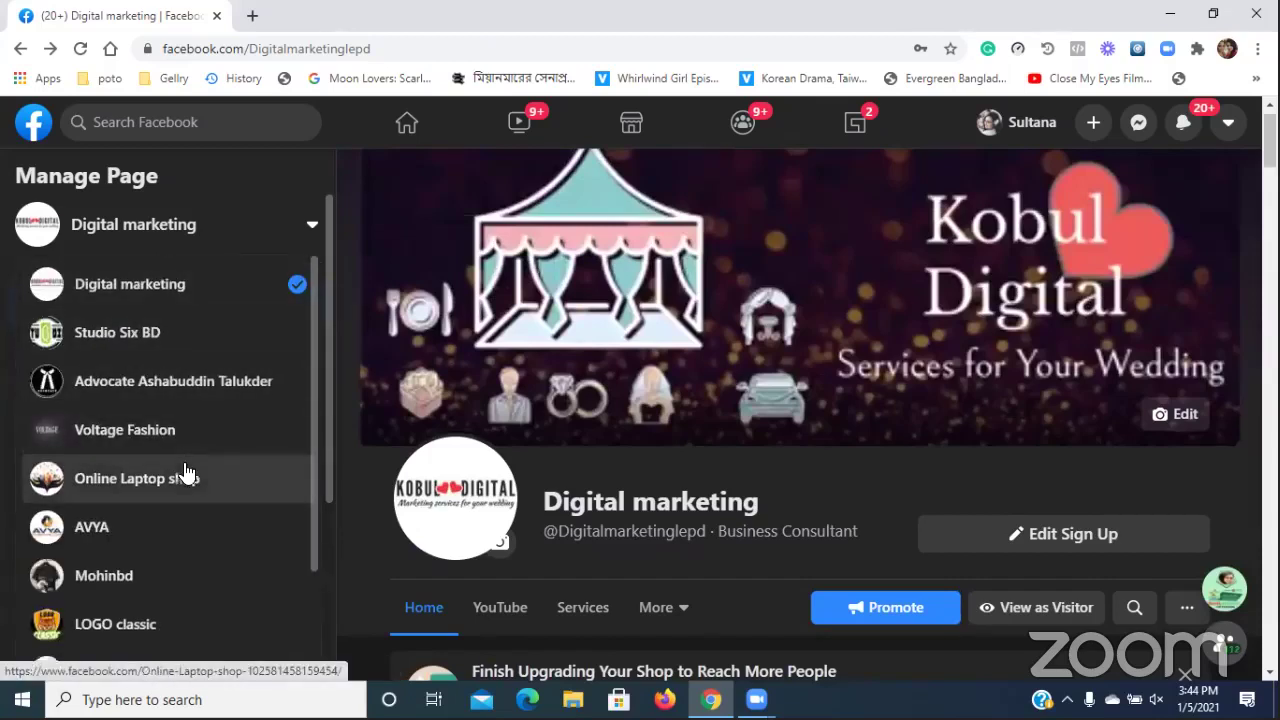
pyautogui.scroll(-2, 186, 474)
# Switch to the LEDP Chittagong Division page and scroll its feed to the live class post
pyautogui.click(186, 540)
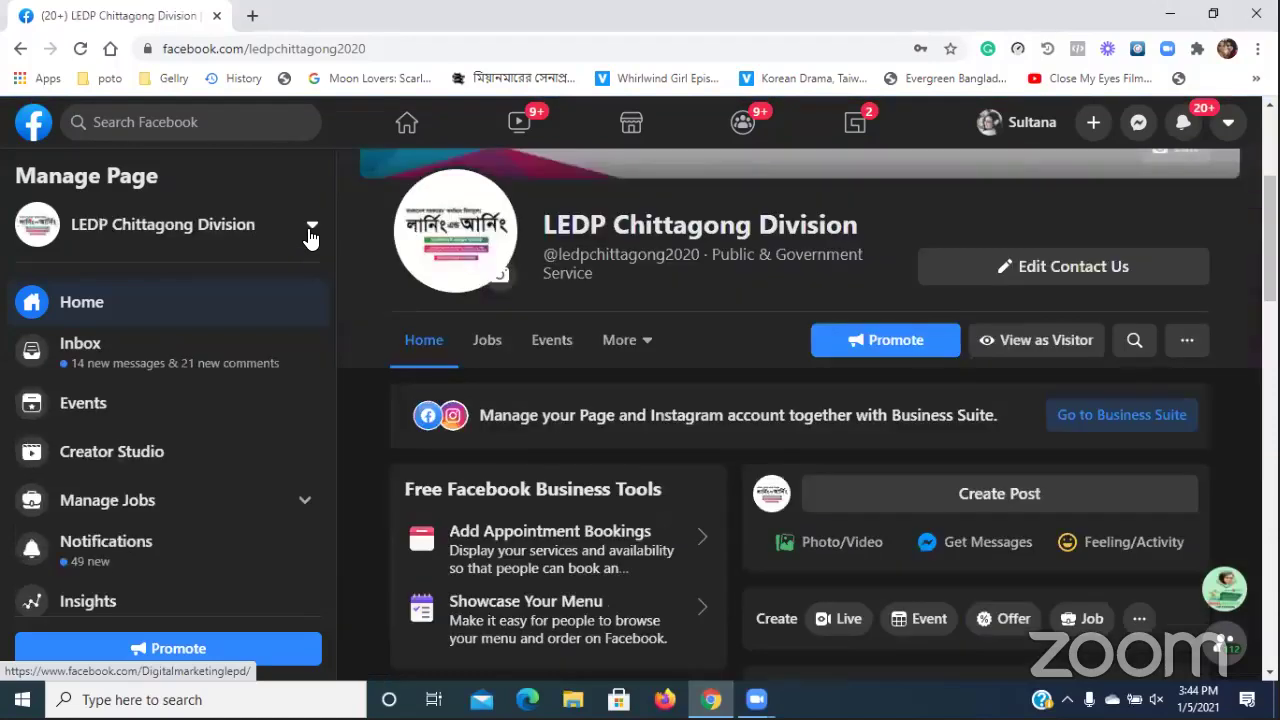
pyautogui.click(311, 236)
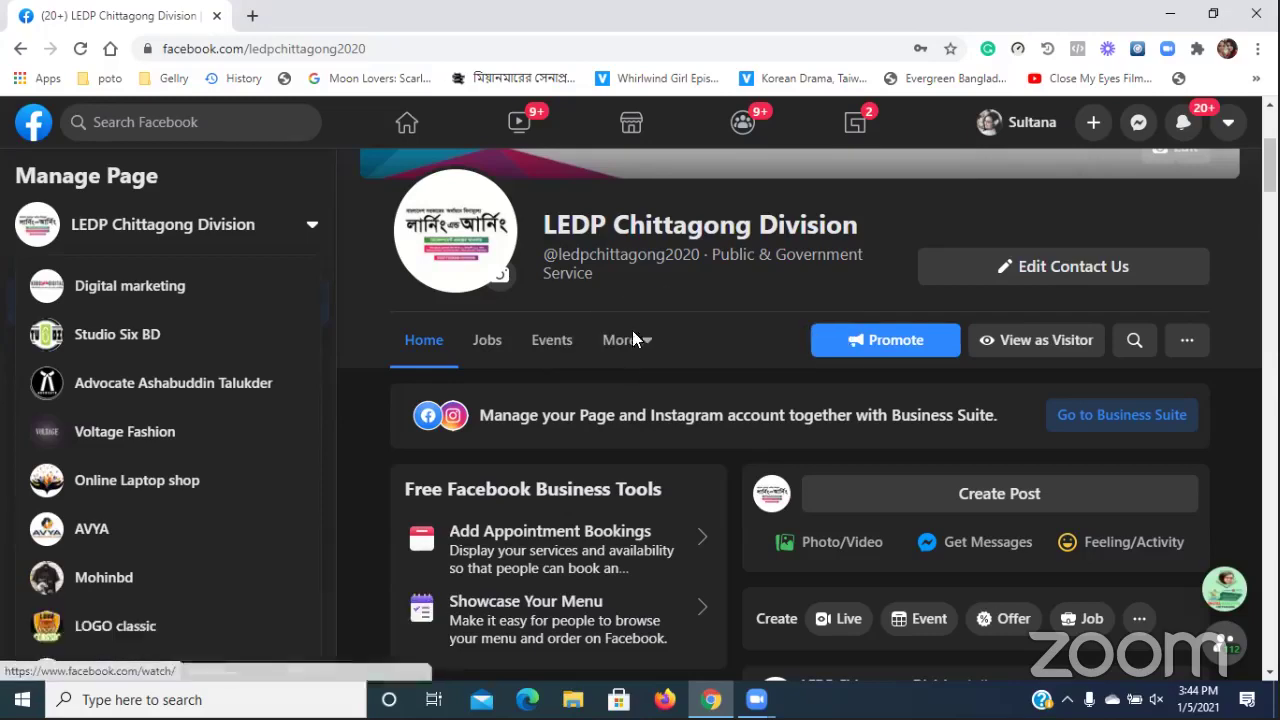
pyautogui.scroll(-4, 644, 428)
pyautogui.scroll(-6, 644, 396)
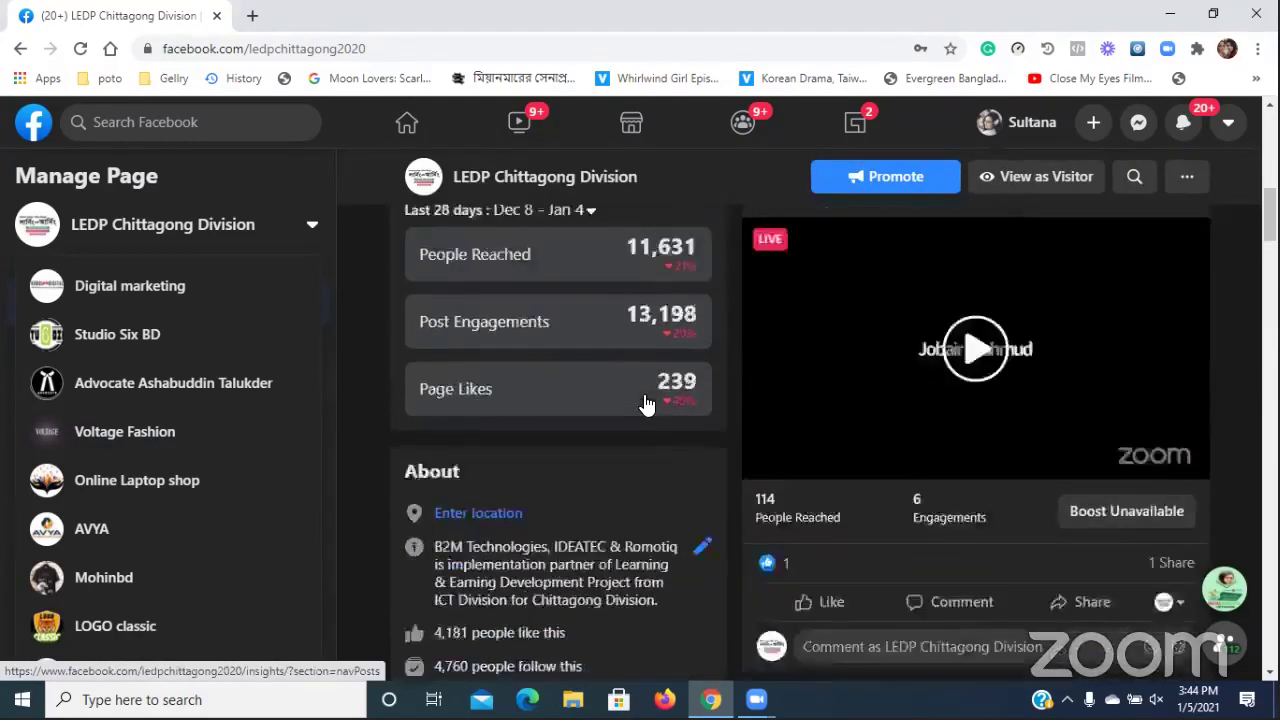
pyautogui.scroll(2, 644, 380)
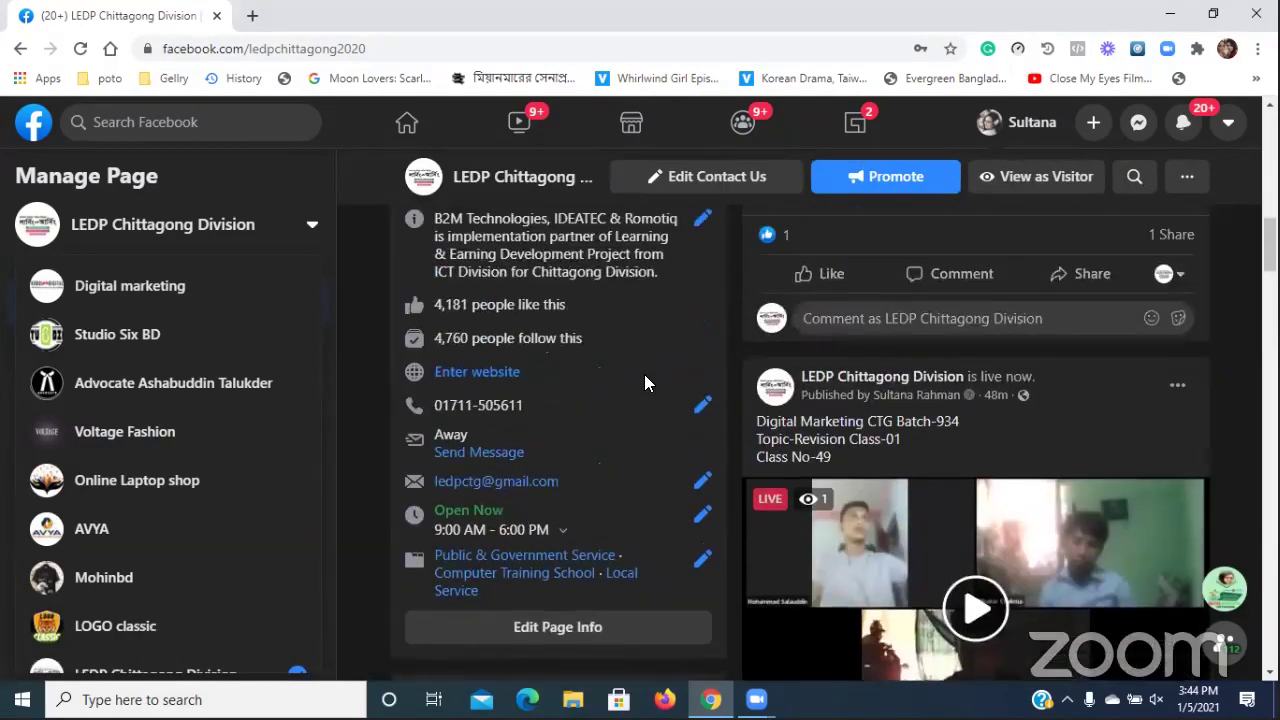
pyautogui.scroll(-2, 930, 470)
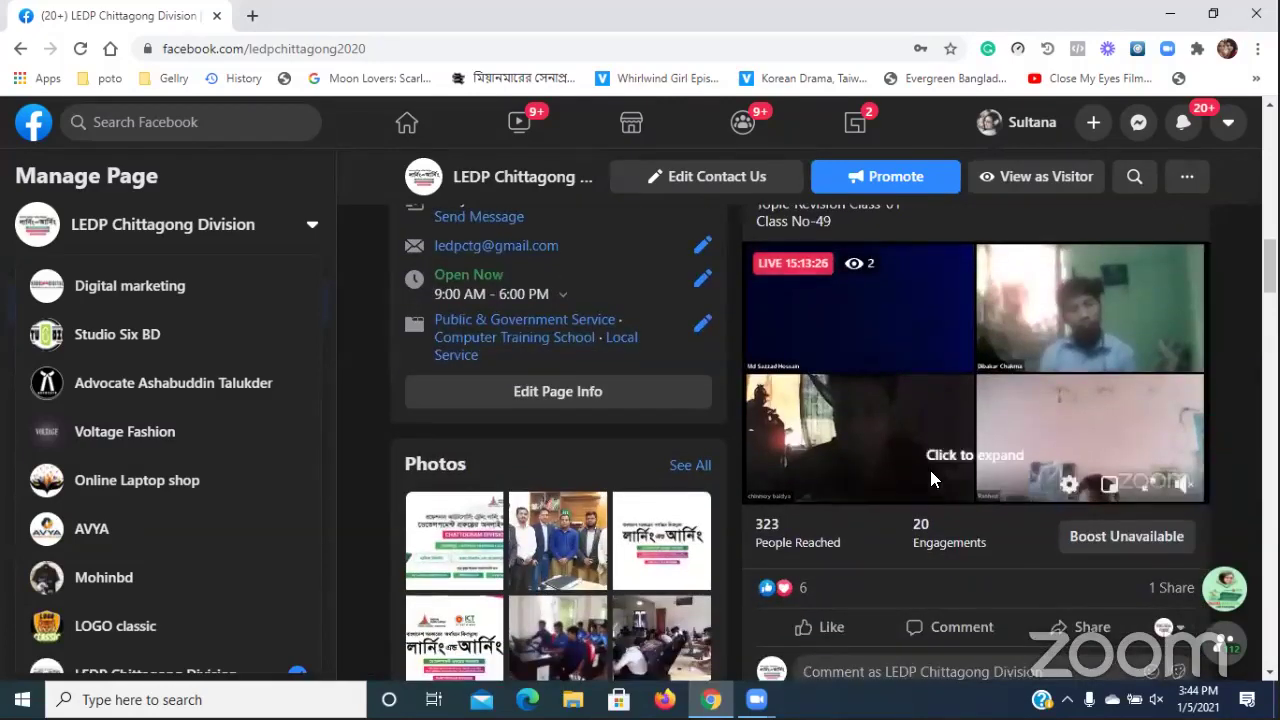
pyautogui.scroll(2, 931, 474)
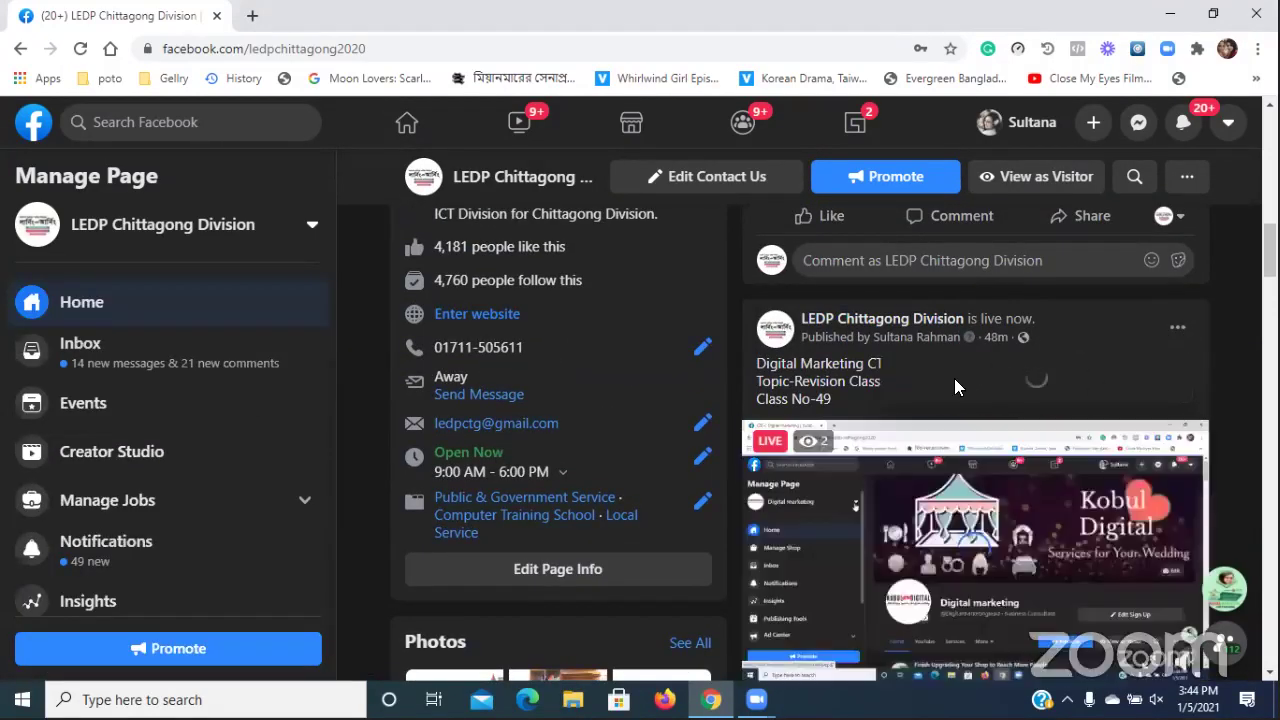
# Edit the live class post's video thumbnail and choose Add Image under Custom Image
pyautogui.click(1178, 327)
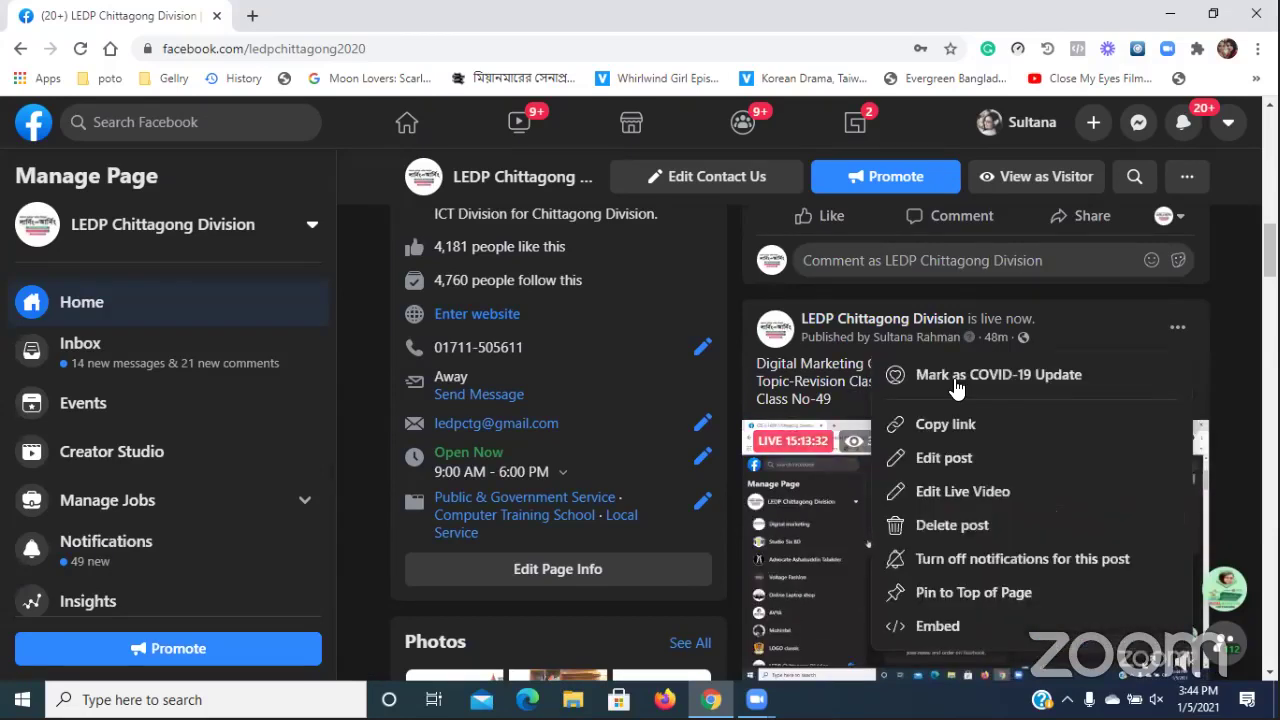
pyautogui.click(940, 458)
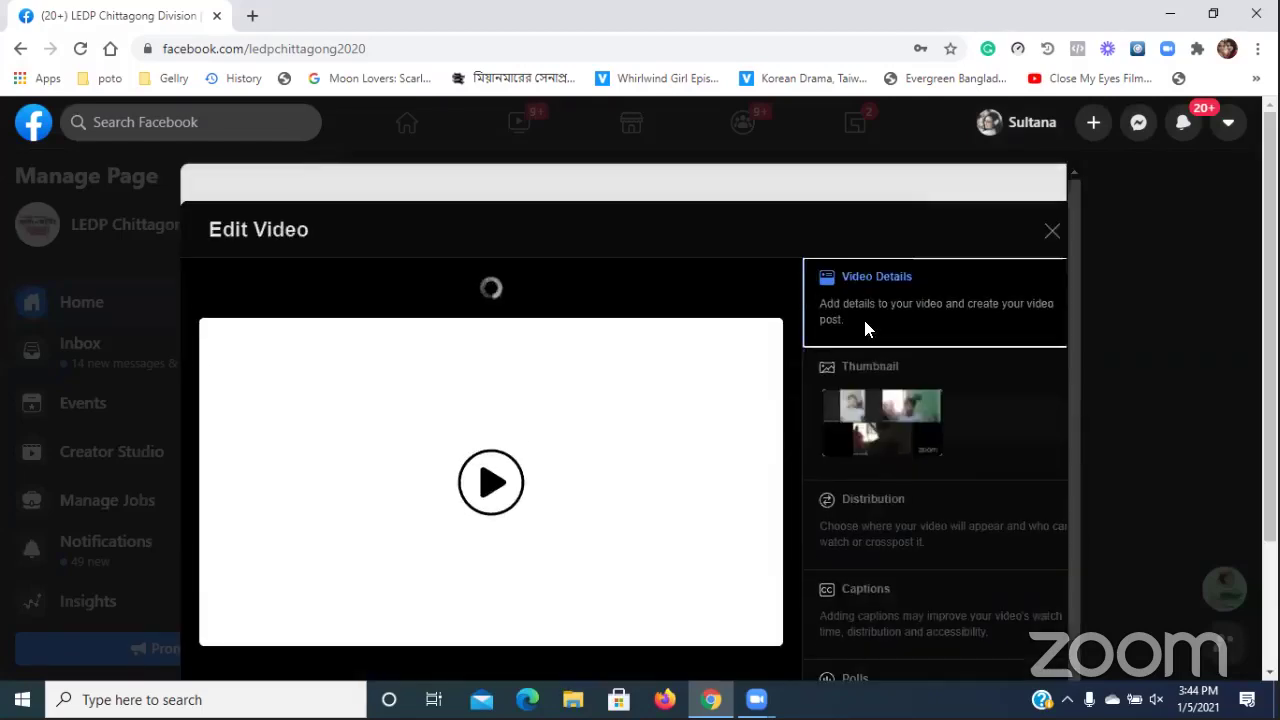
pyautogui.click(877, 428)
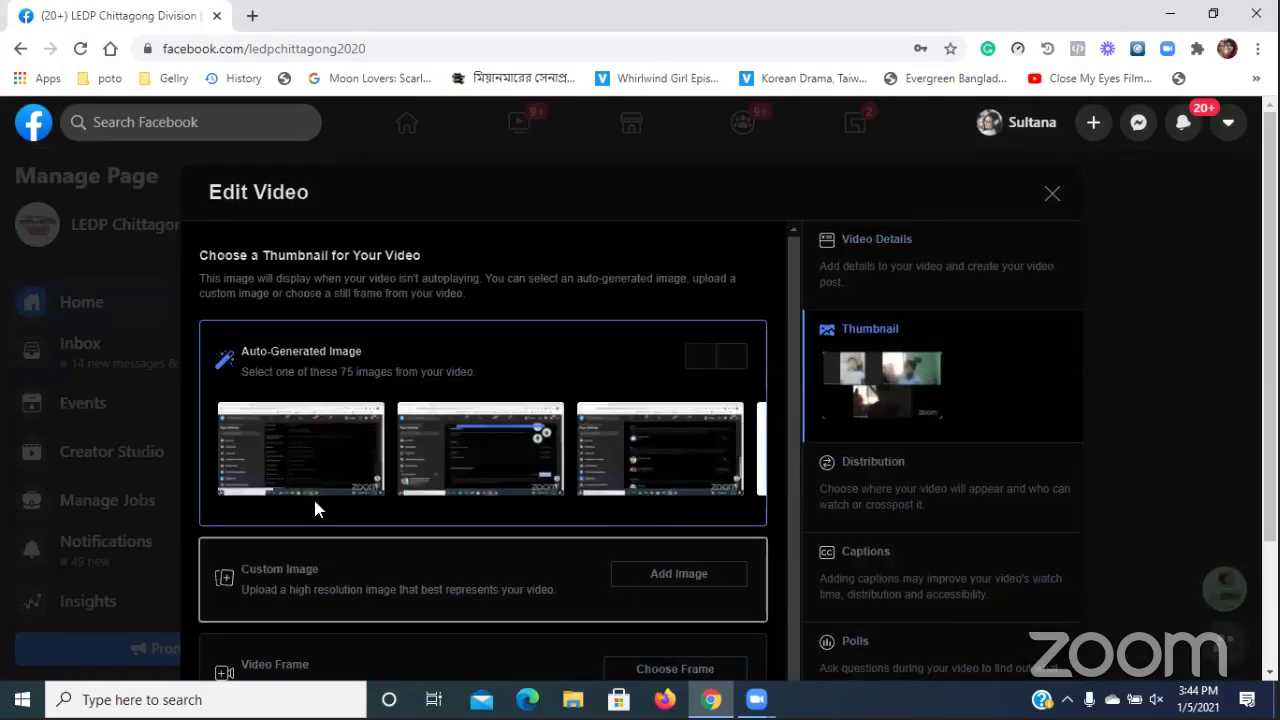
pyautogui.click(538, 543)
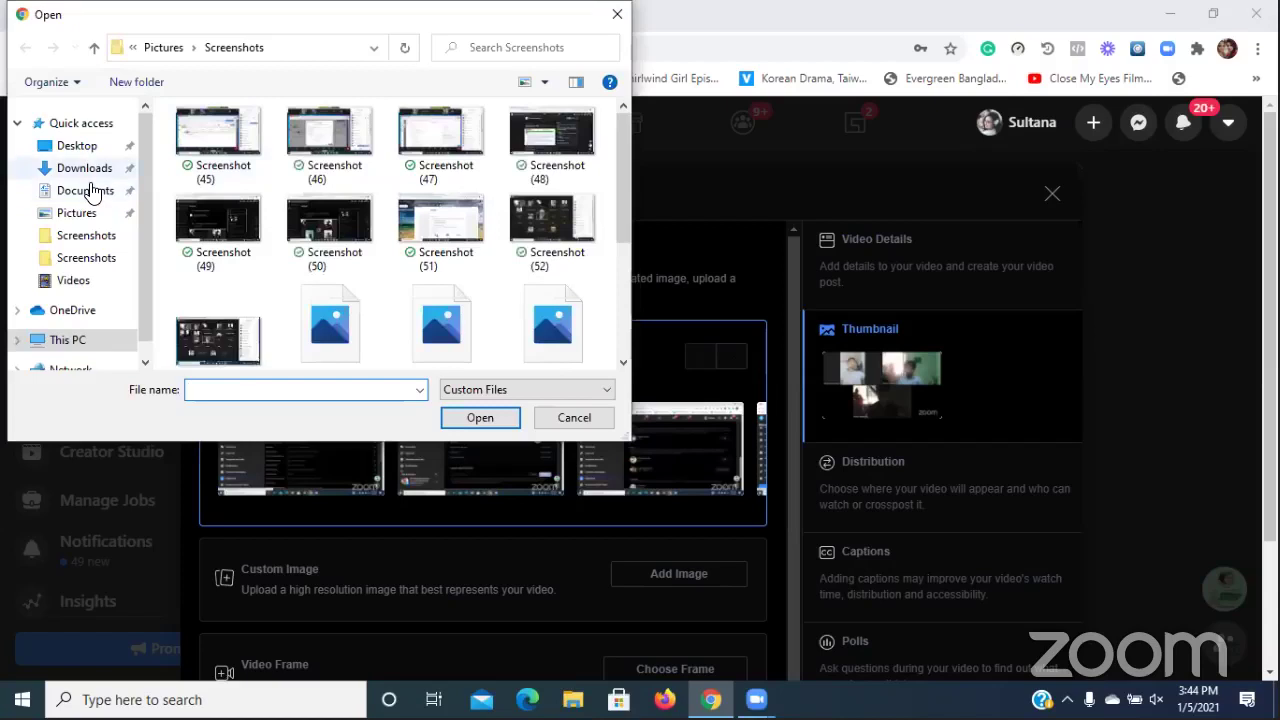
# Set the green Digital Marketing CTG DM 934 JPG from Downloads as the thumbnail and save
pyautogui.click(84, 168)
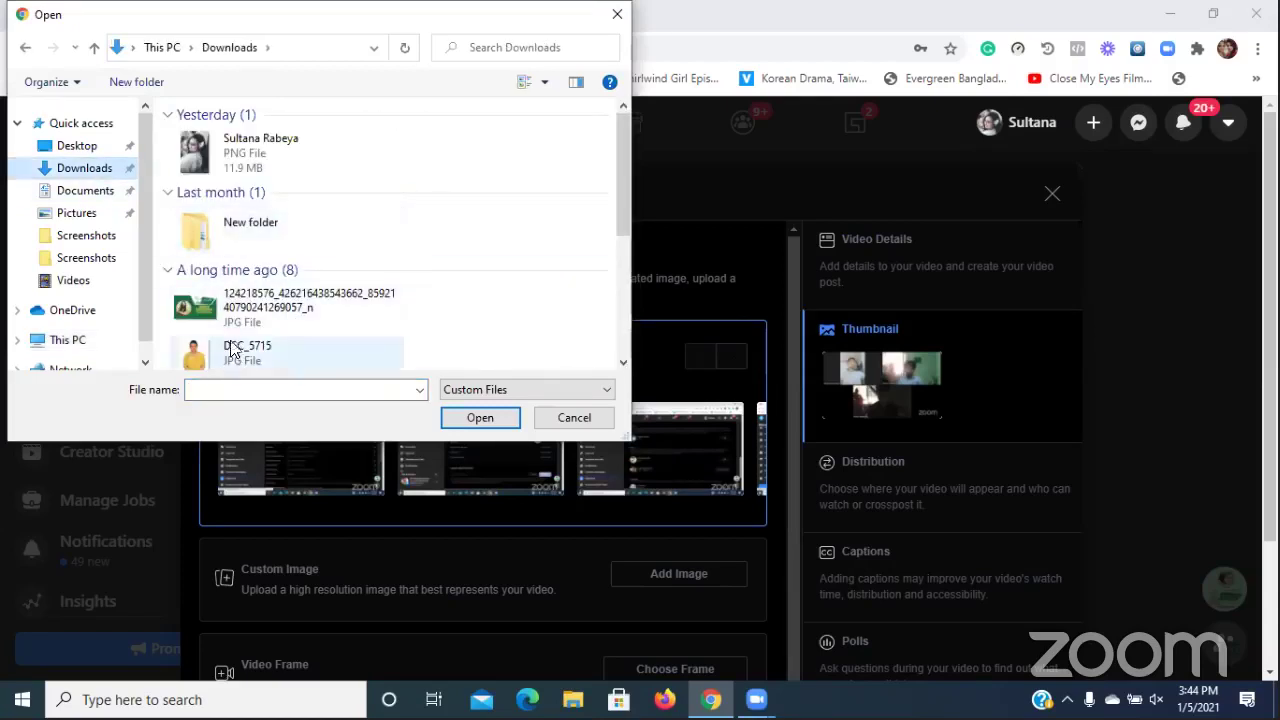
pyautogui.click(228, 305)
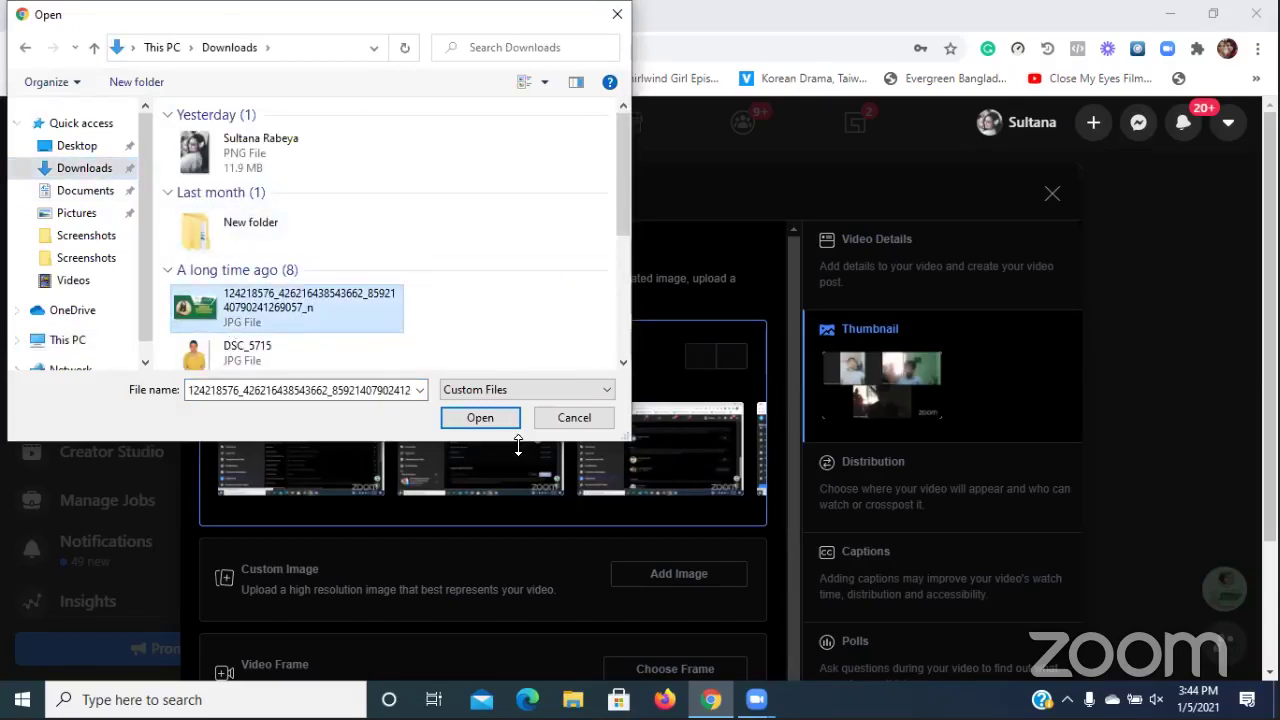
pyautogui.click(482, 418)
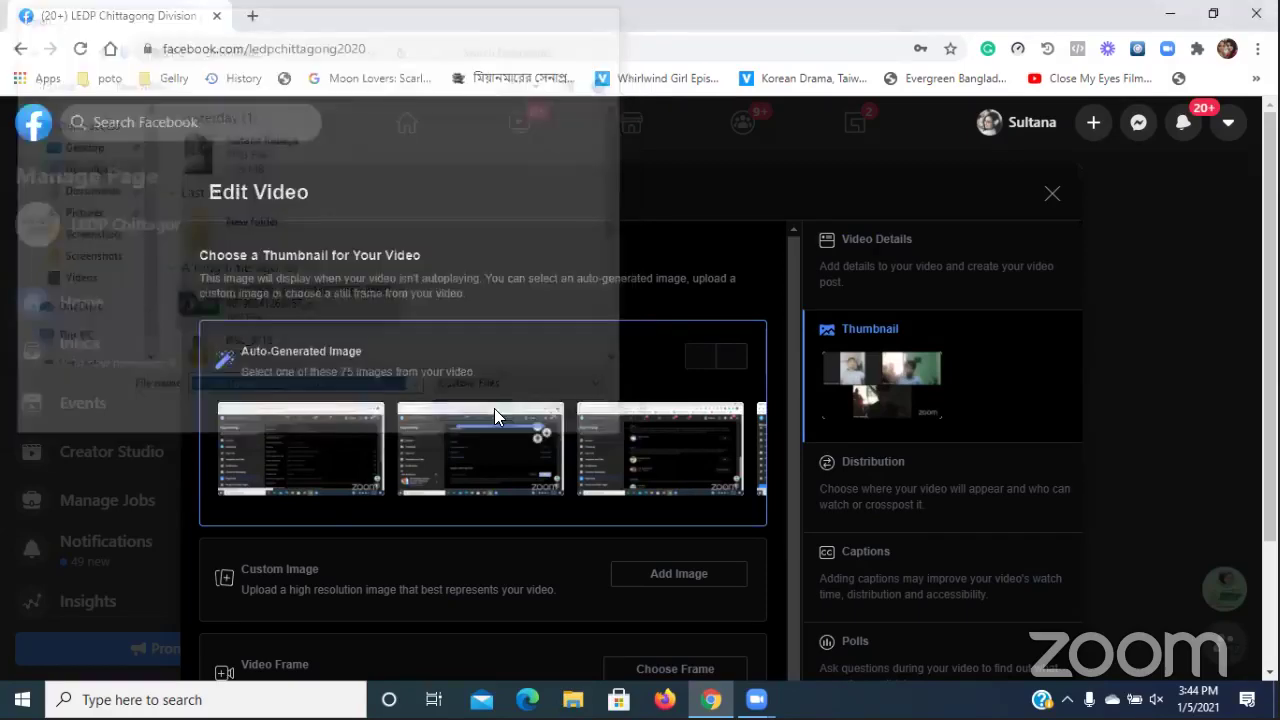
pyautogui.scroll(-3, 913, 459)
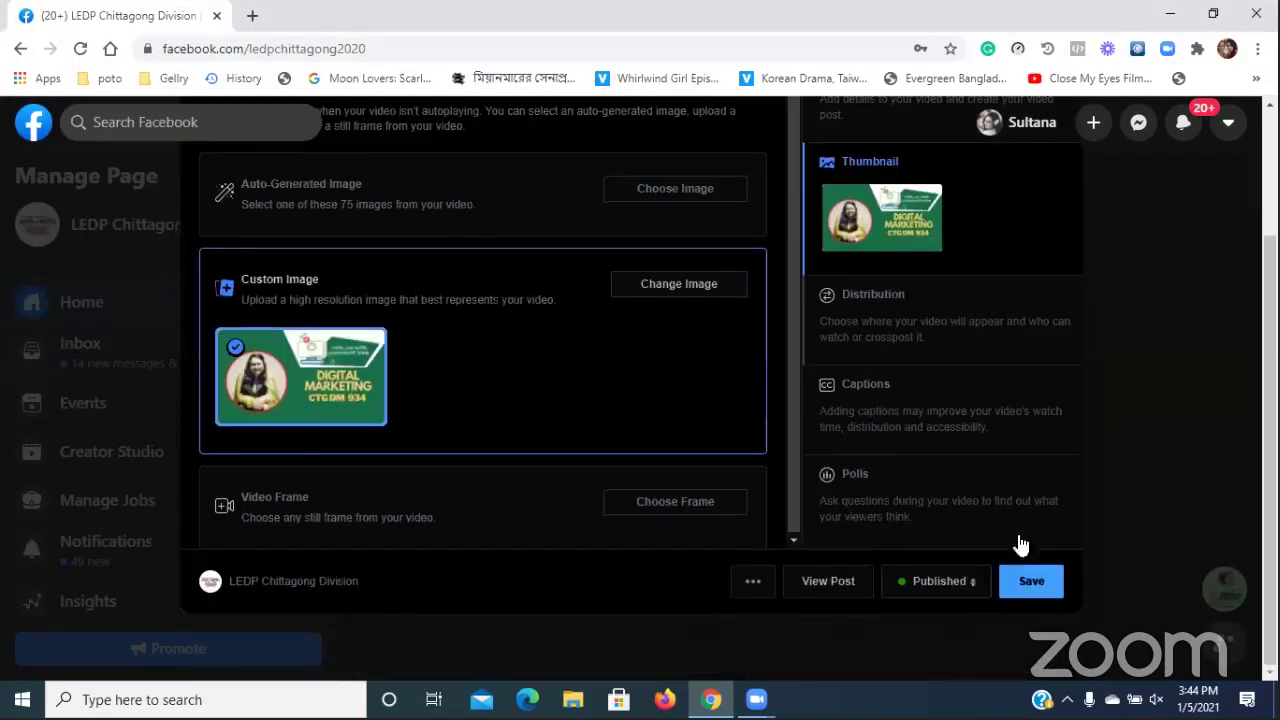
pyautogui.click(1046, 585)
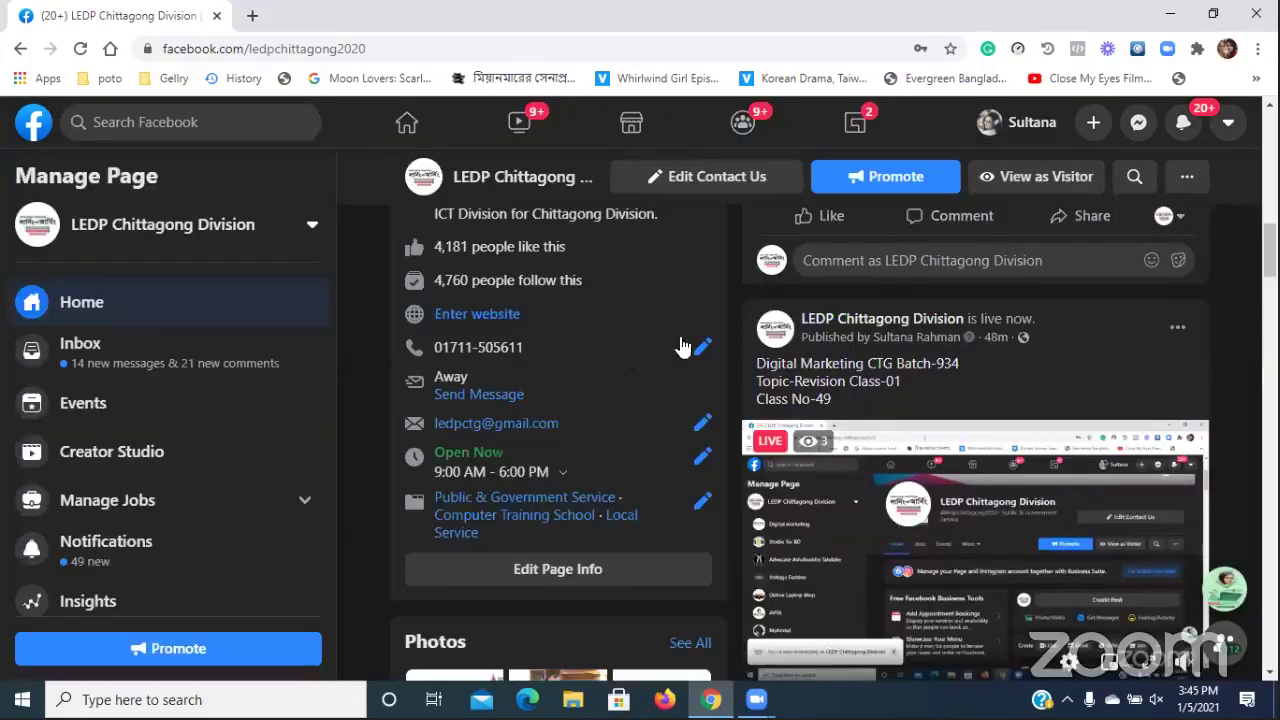
pyautogui.scroll(-3, 896, 532)
pyautogui.scroll(-1, 894, 524)
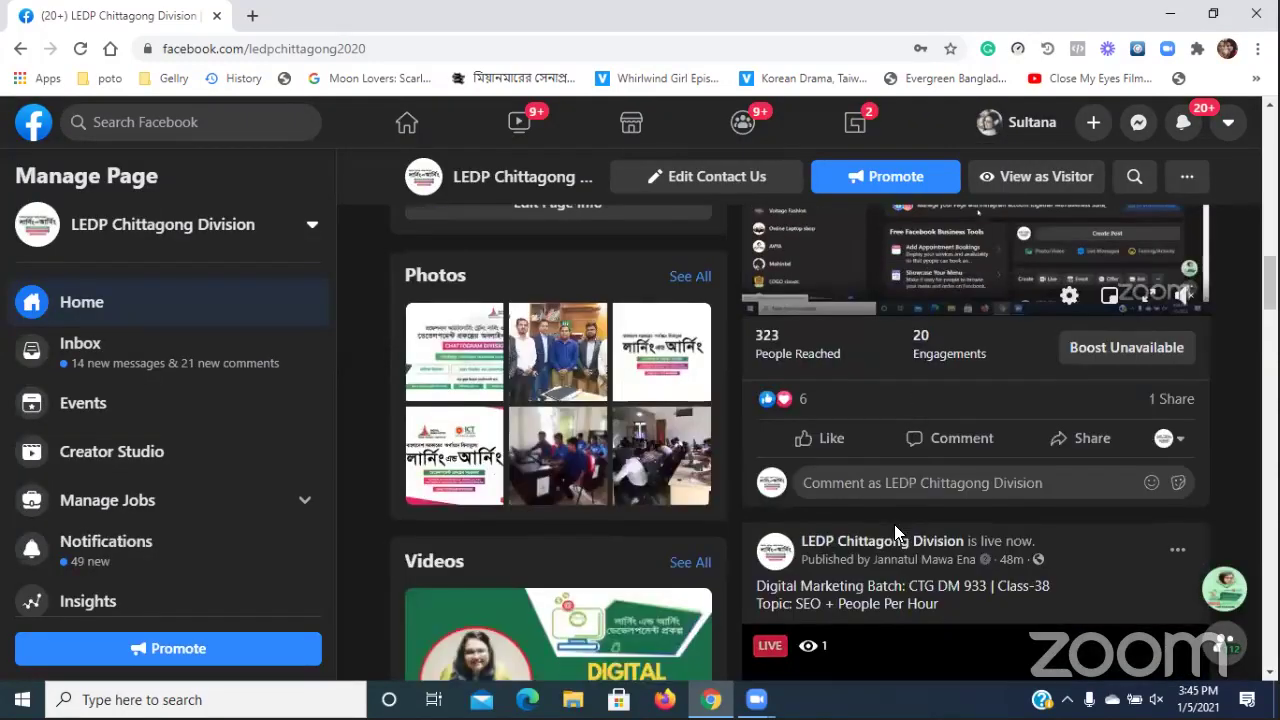
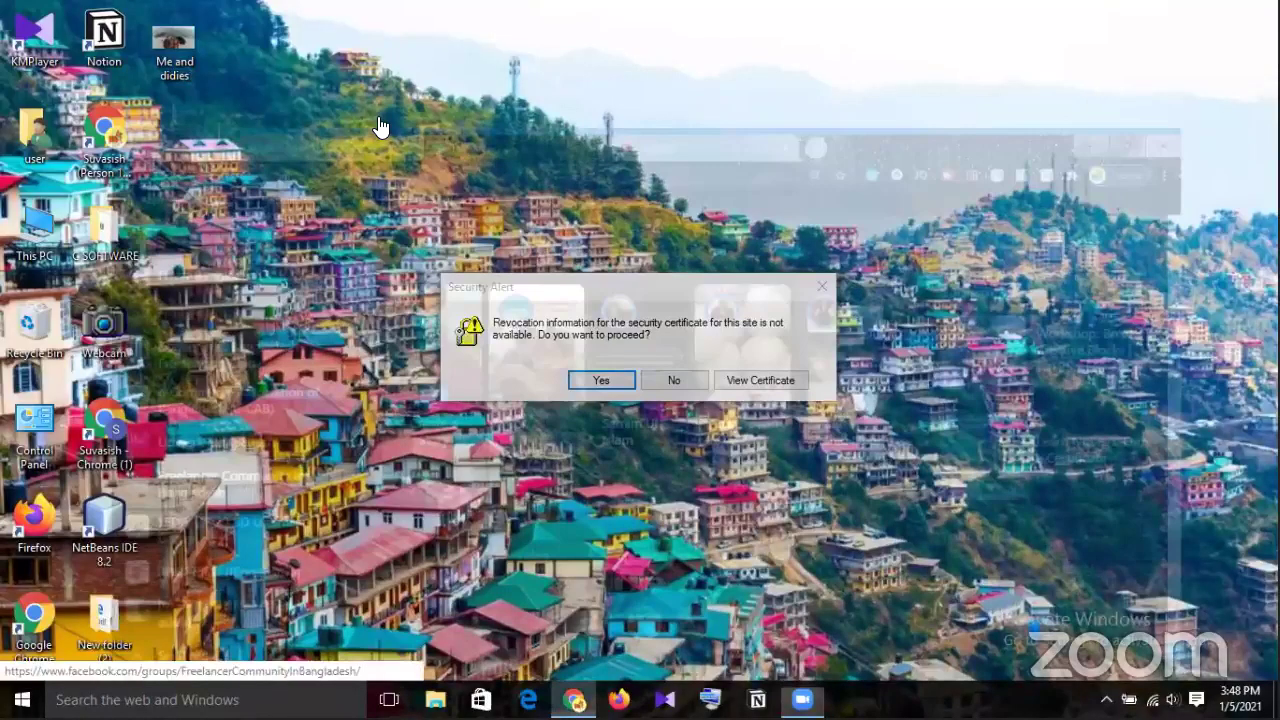
# Bring the YouTube home page to the front and briefly open, then close, the account menu
pyautogui.hotkey('ctrl', 'Tab')
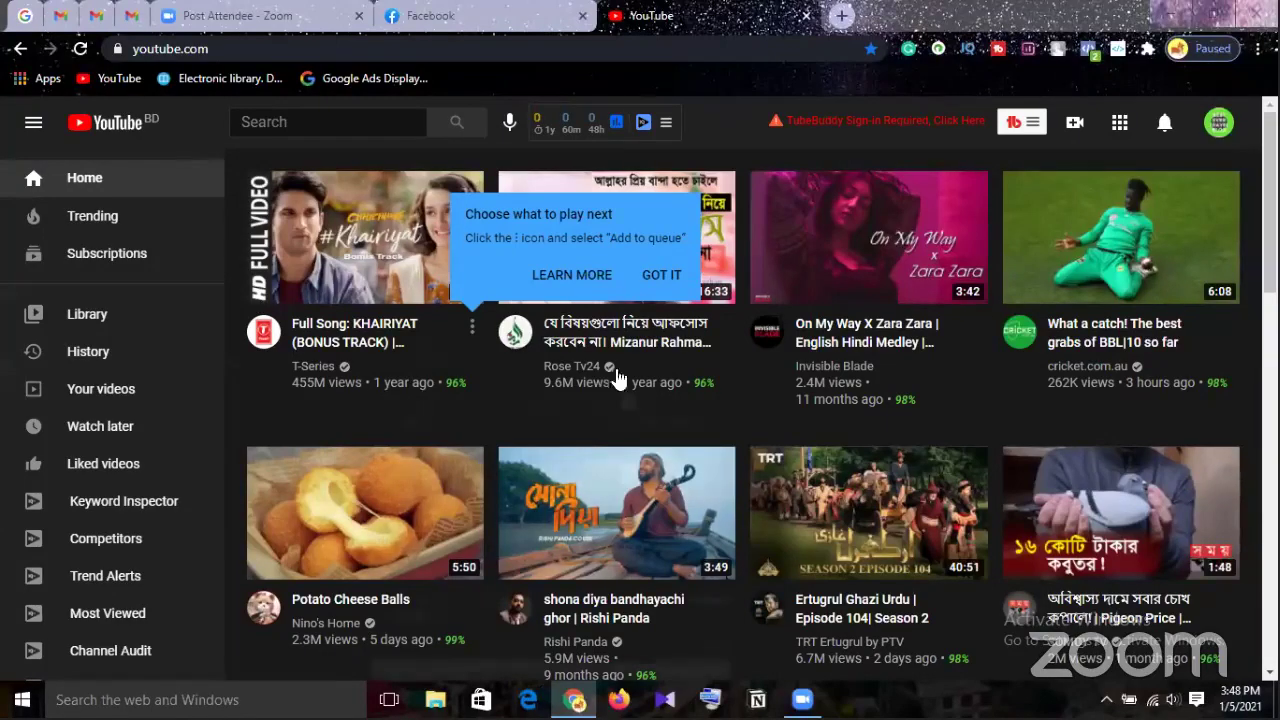
pyautogui.press('super+d')
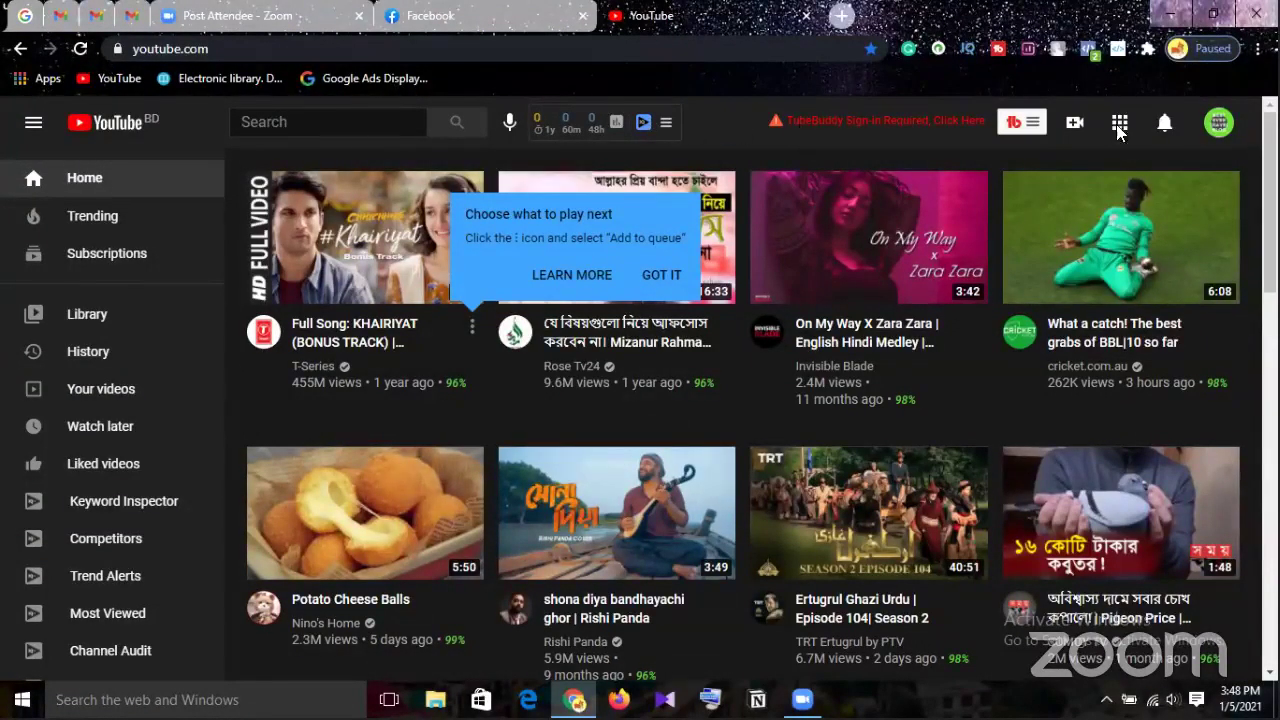
pyautogui.click(1217, 128)
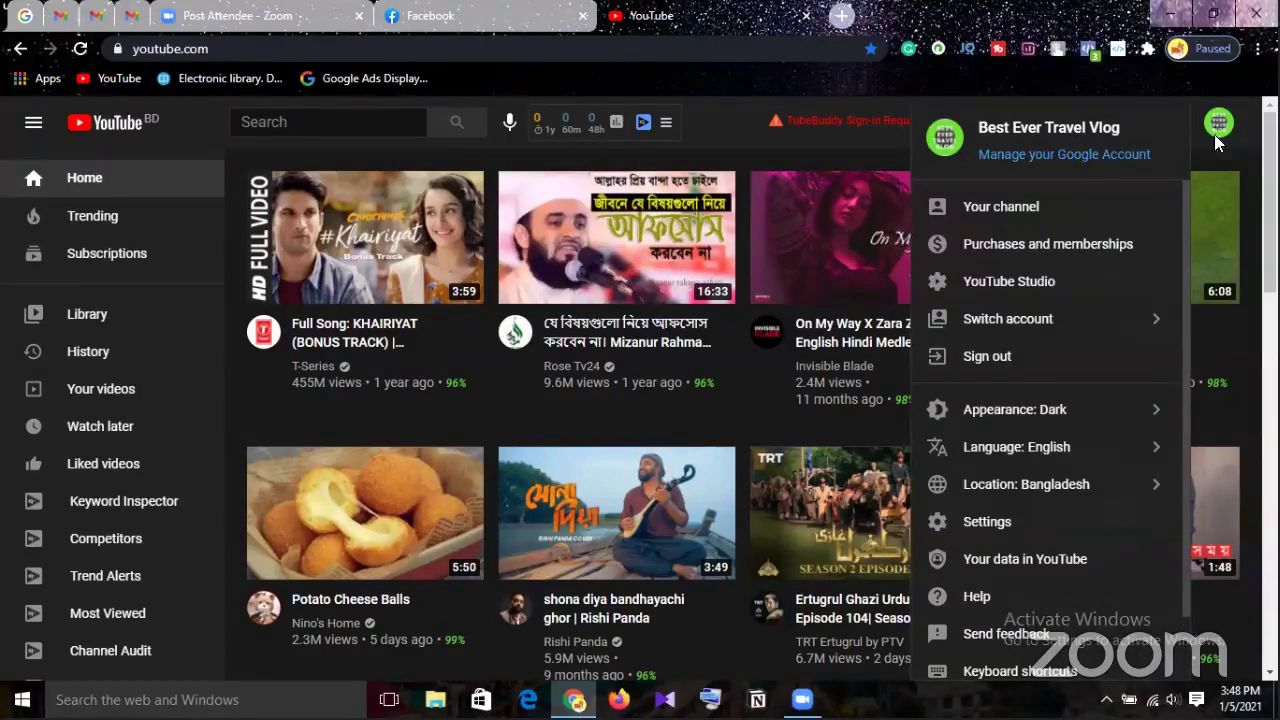
pyautogui.click(1220, 134)
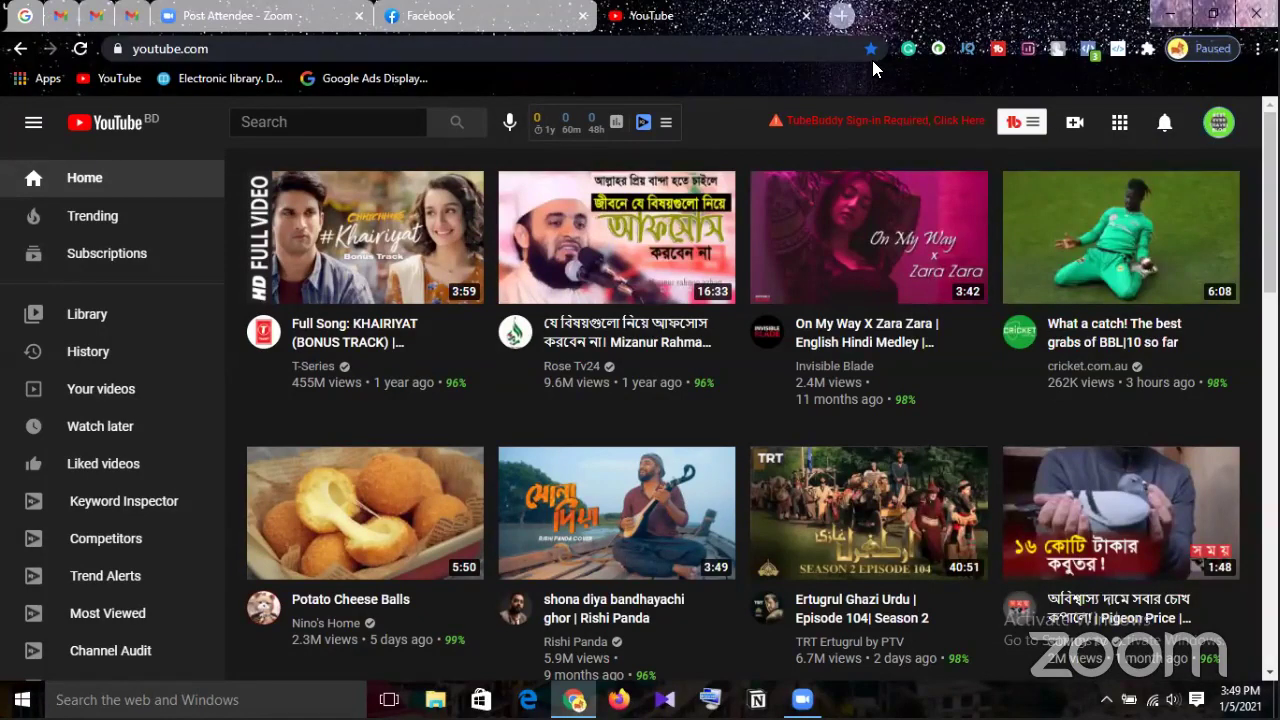
# Open a new browser tab and check the installed extensions list
pyautogui.hotkey('ctrl', 't')
pyautogui.click(1147, 49)
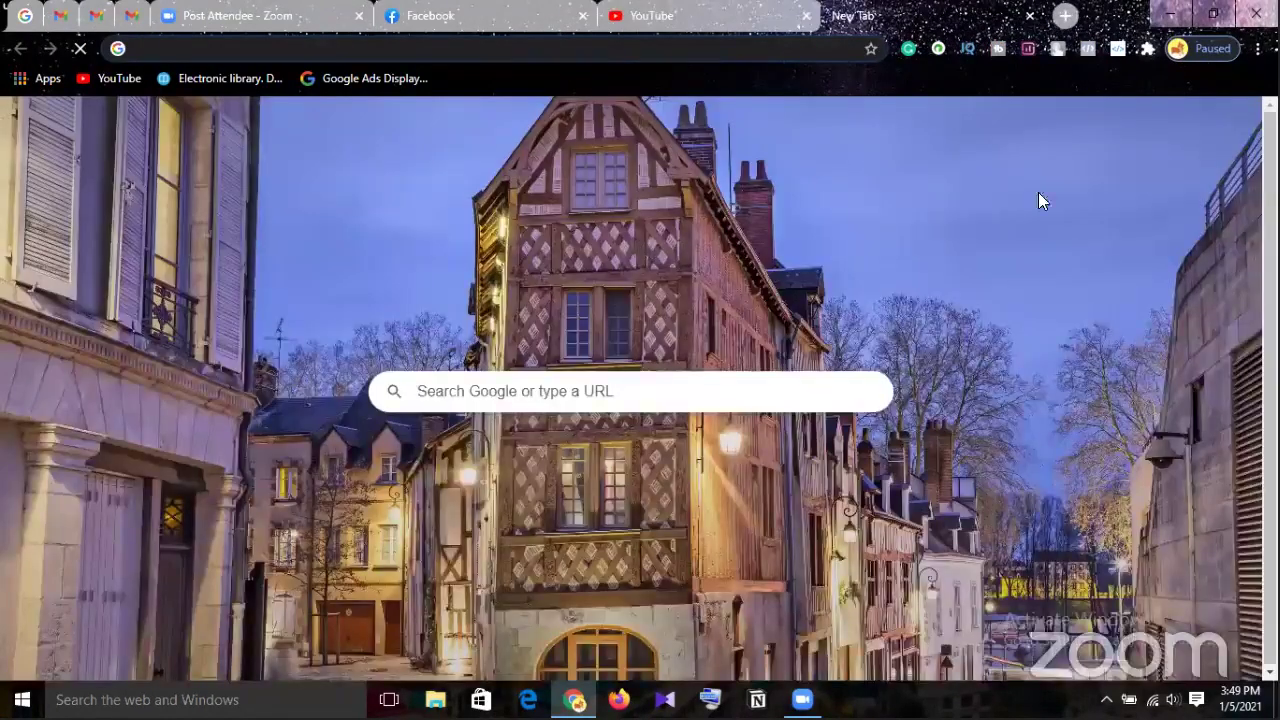
pyautogui.scroll(-2, 998, 245)
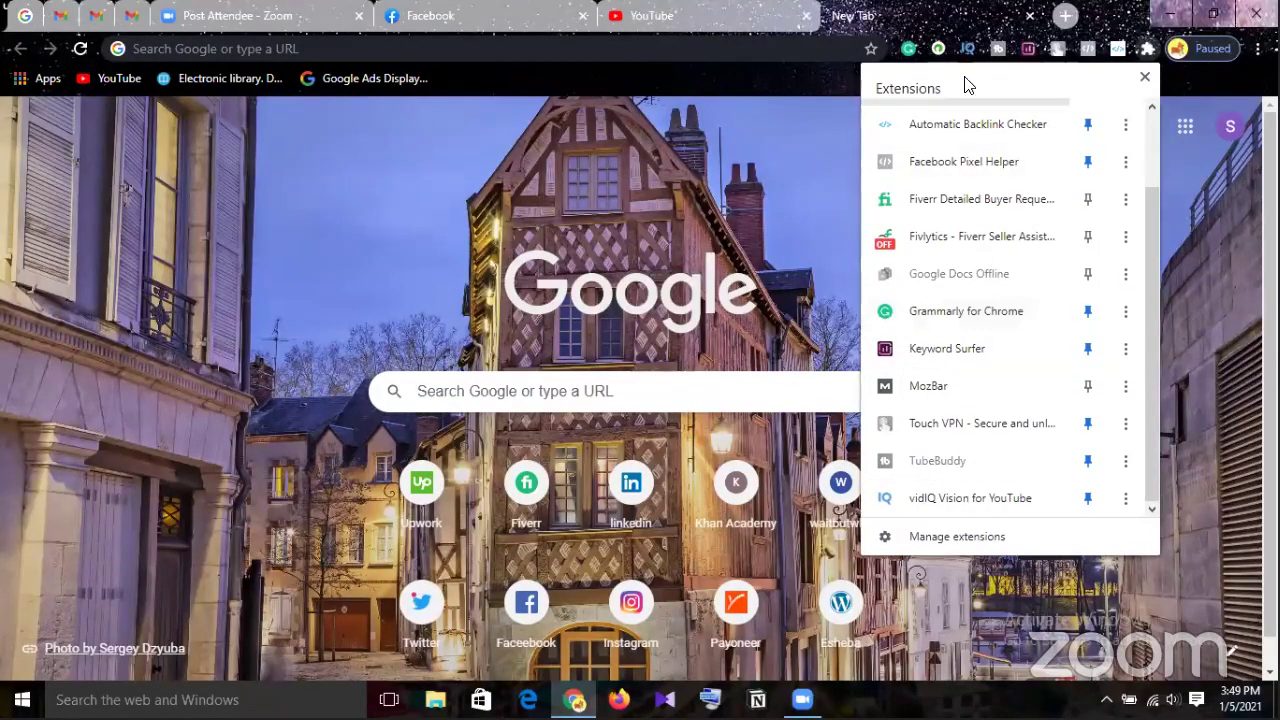
# Look over the Facebook and new tabs, then open the Best Ever Travel Vlog account menu on YouTube
pyautogui.click(676, 18)
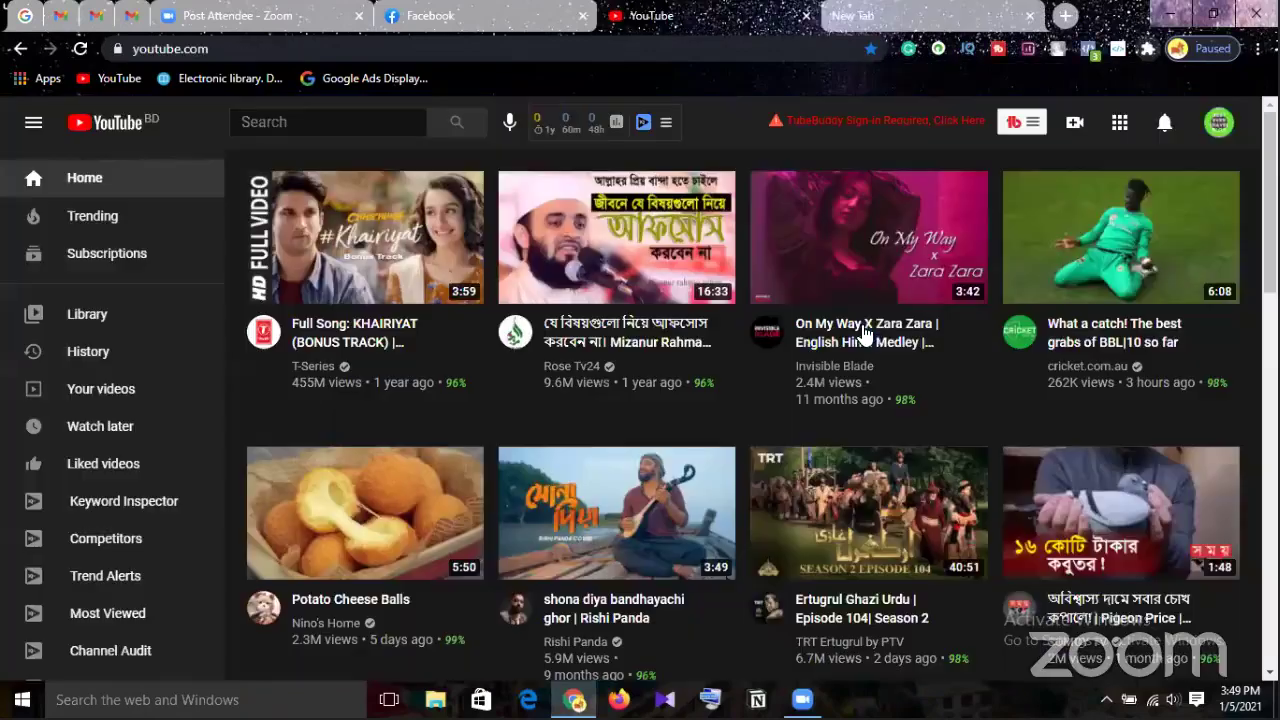
pyautogui.click(447, 15)
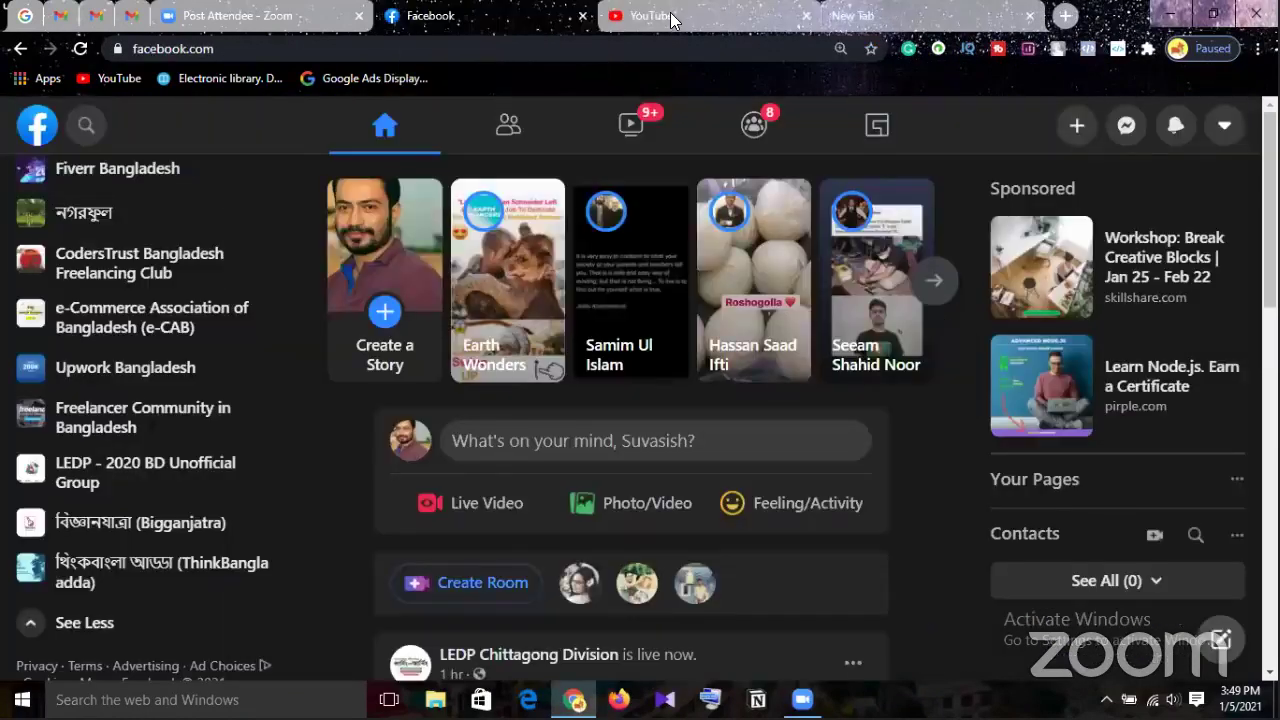
pyautogui.click(860, 16)
pyautogui.click(680, 18)
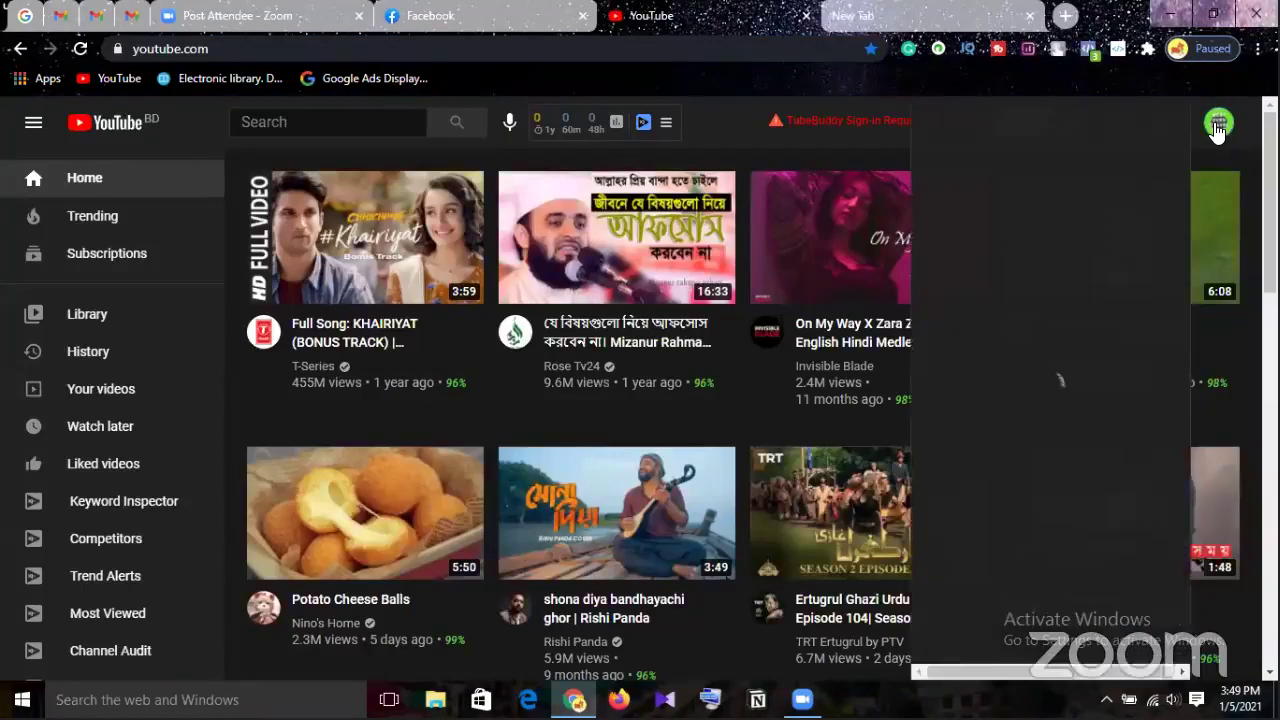
pyautogui.click(1219, 122)
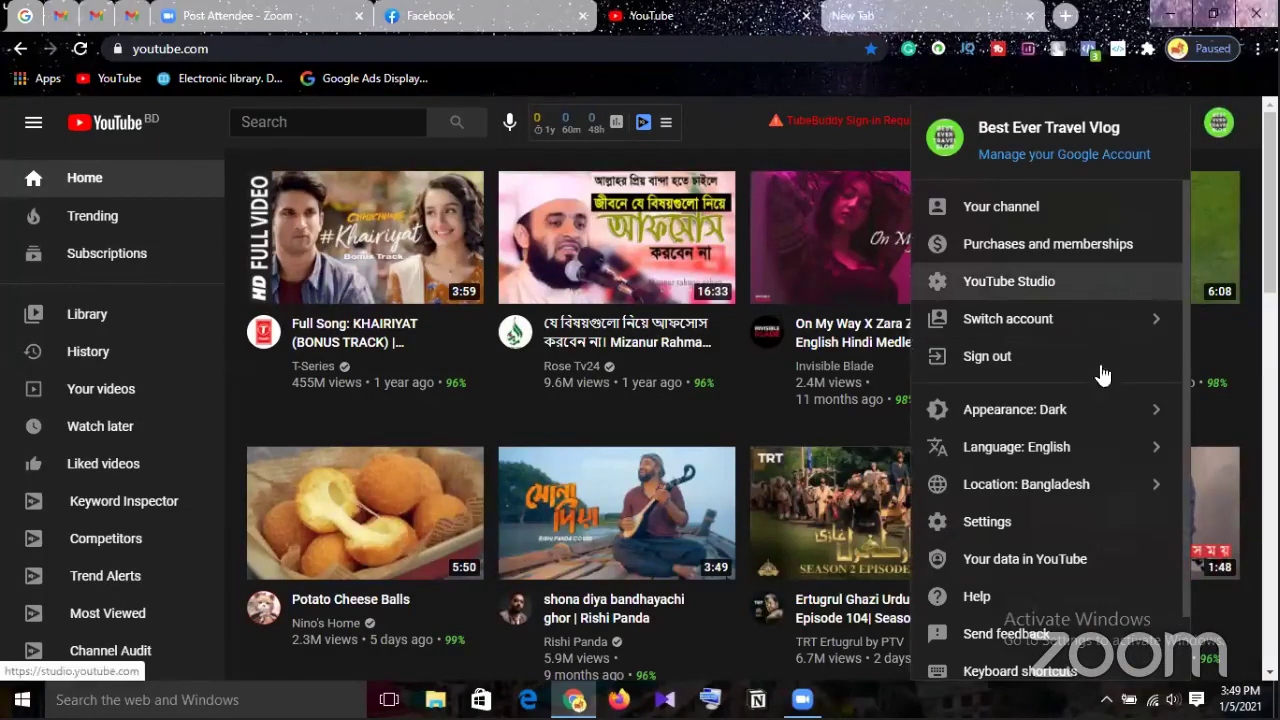
# Go to YouTube Studio for the channel and glance at its settings dialog
pyautogui.click(1046, 285)
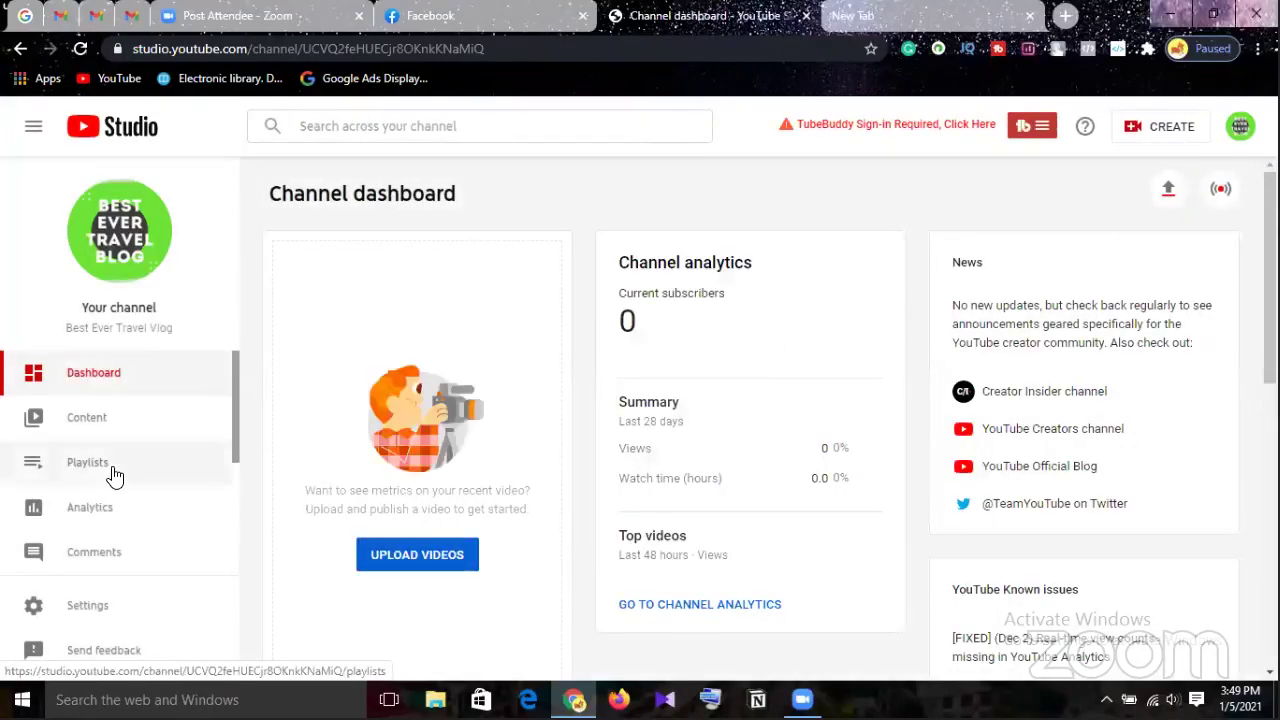
pyautogui.scroll(-3, 115, 520)
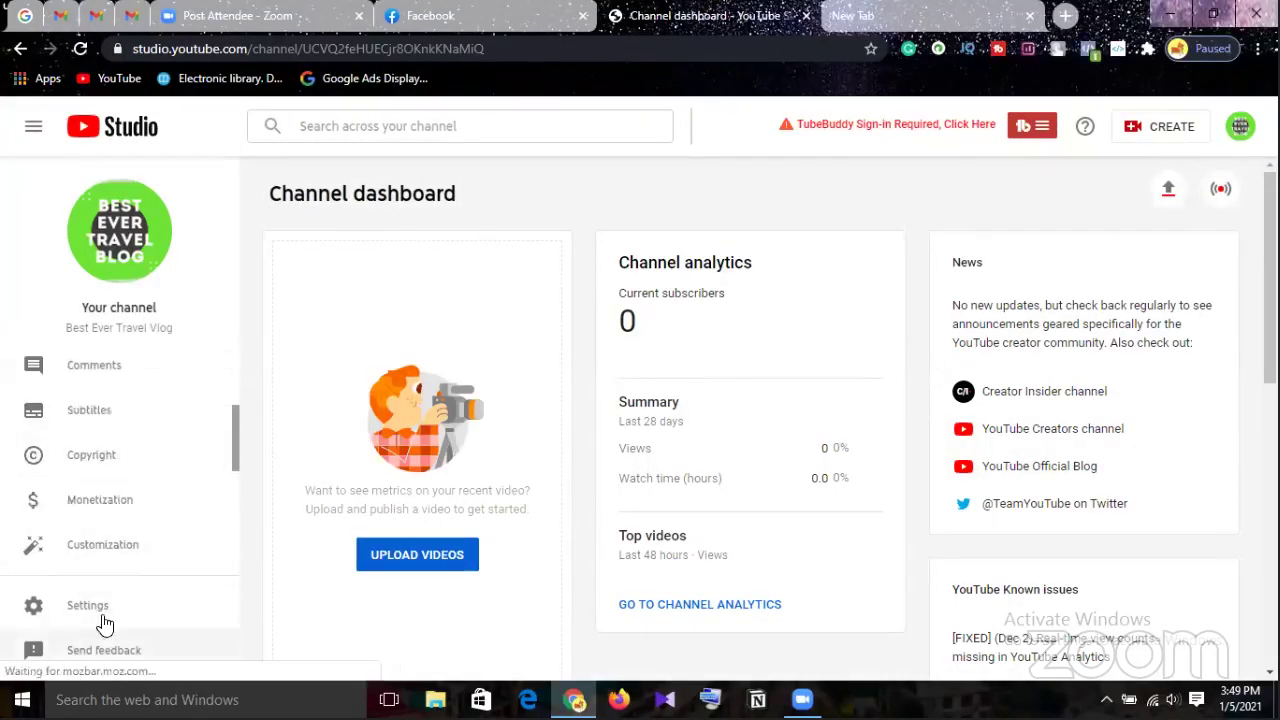
pyautogui.click(88, 605)
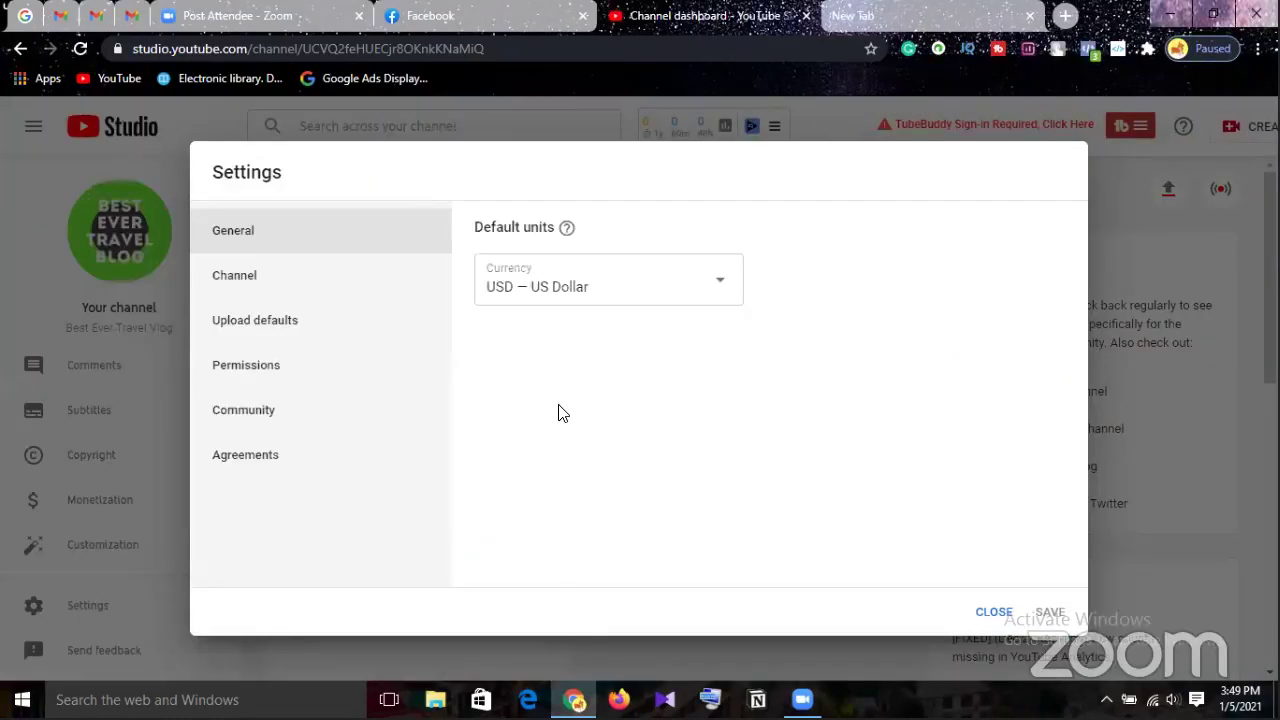
pyautogui.click(993, 614)
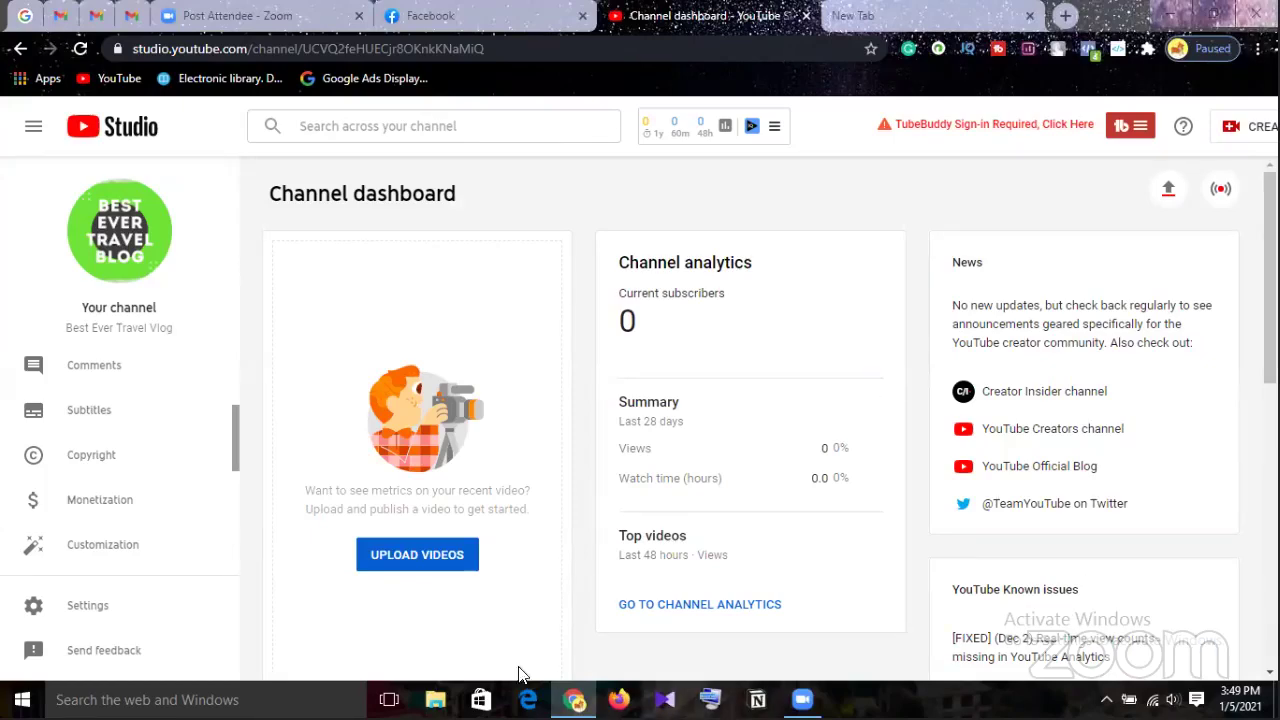
# Review the channel's basic info settings (country Australia, keywords travel, vlog, blog) without saving
pyautogui.scroll(-6, 518, 660)
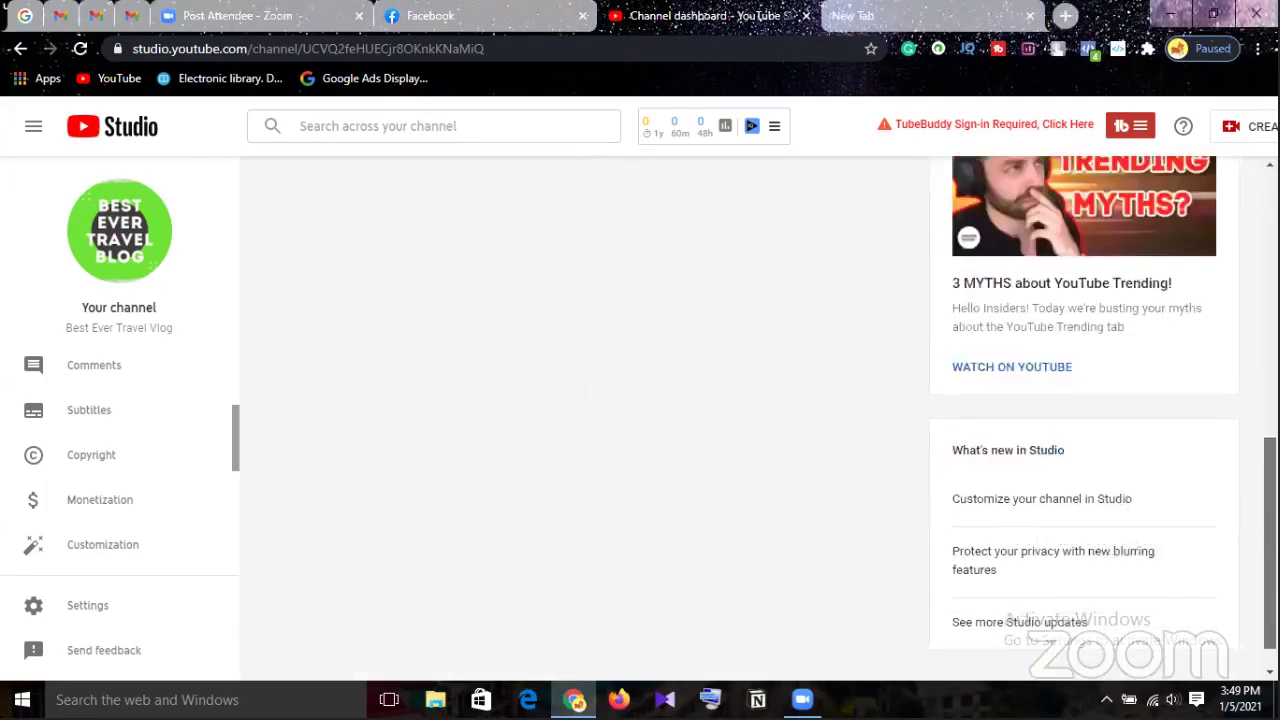
pyautogui.scroll(6, 580, 400)
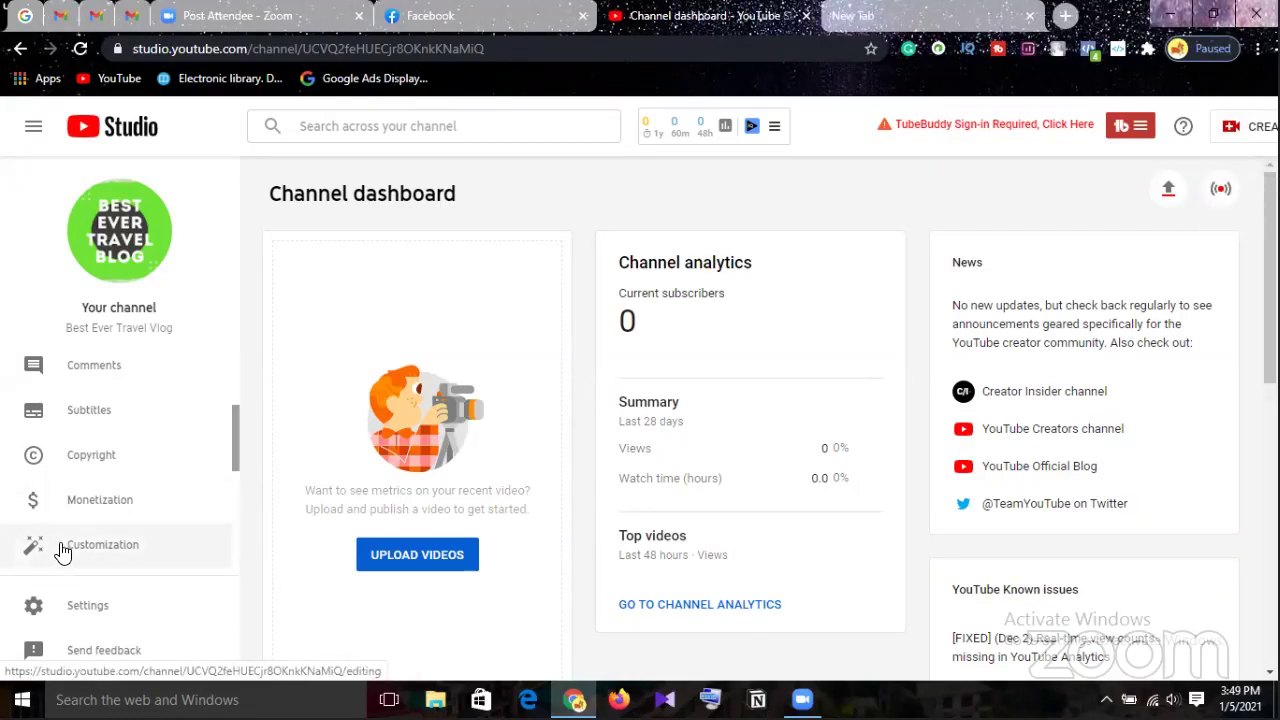
pyautogui.scroll(-3, 63, 549)
pyautogui.scroll(-1, 94, 552)
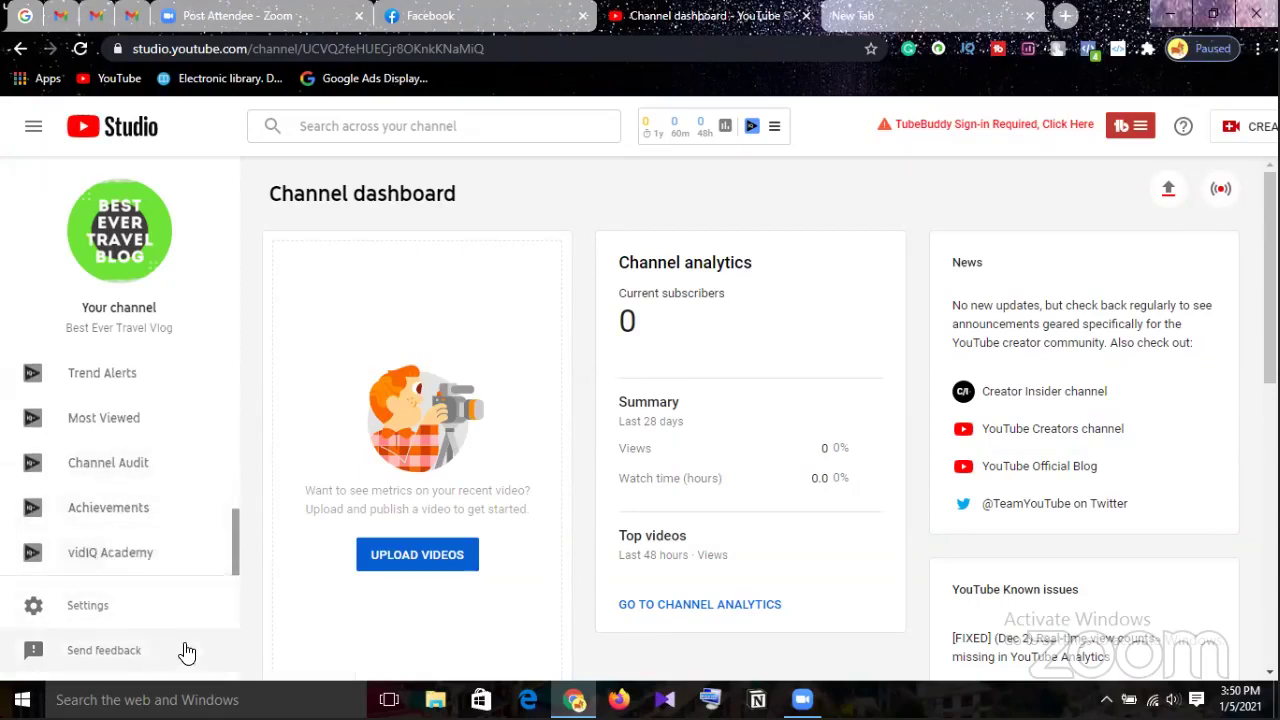
pyautogui.click(88, 607)
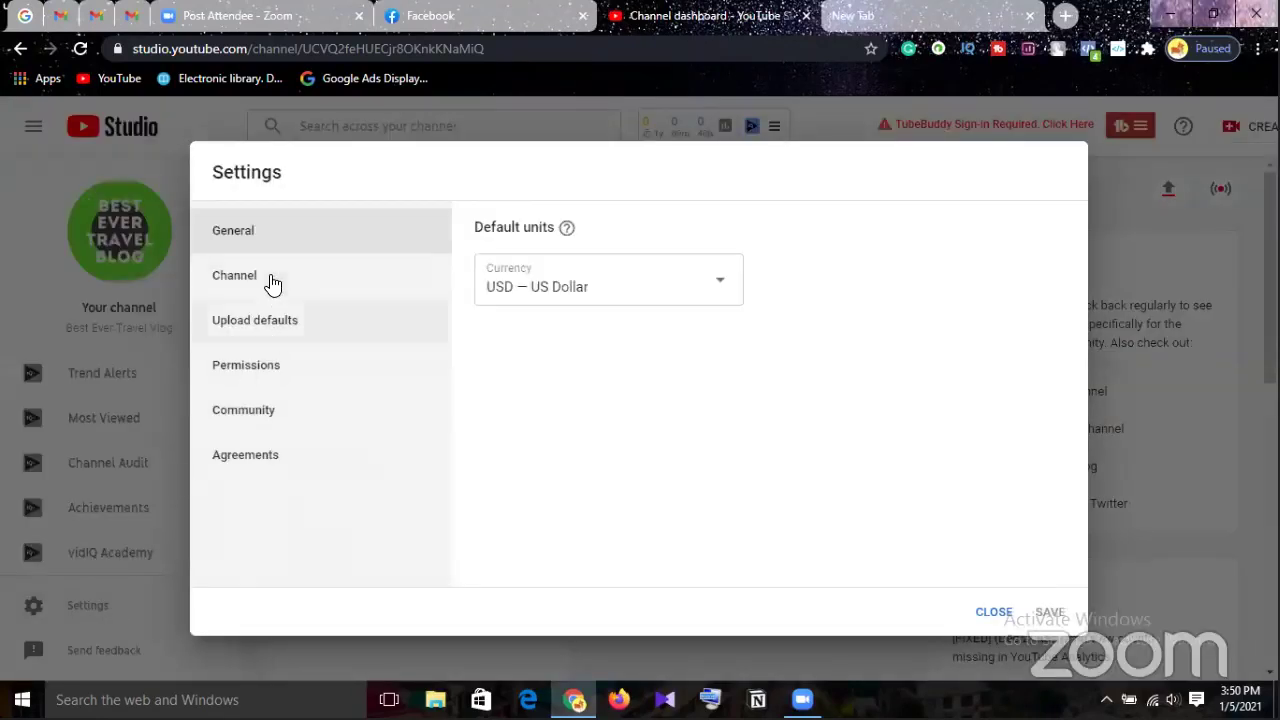
pyautogui.click(265, 286)
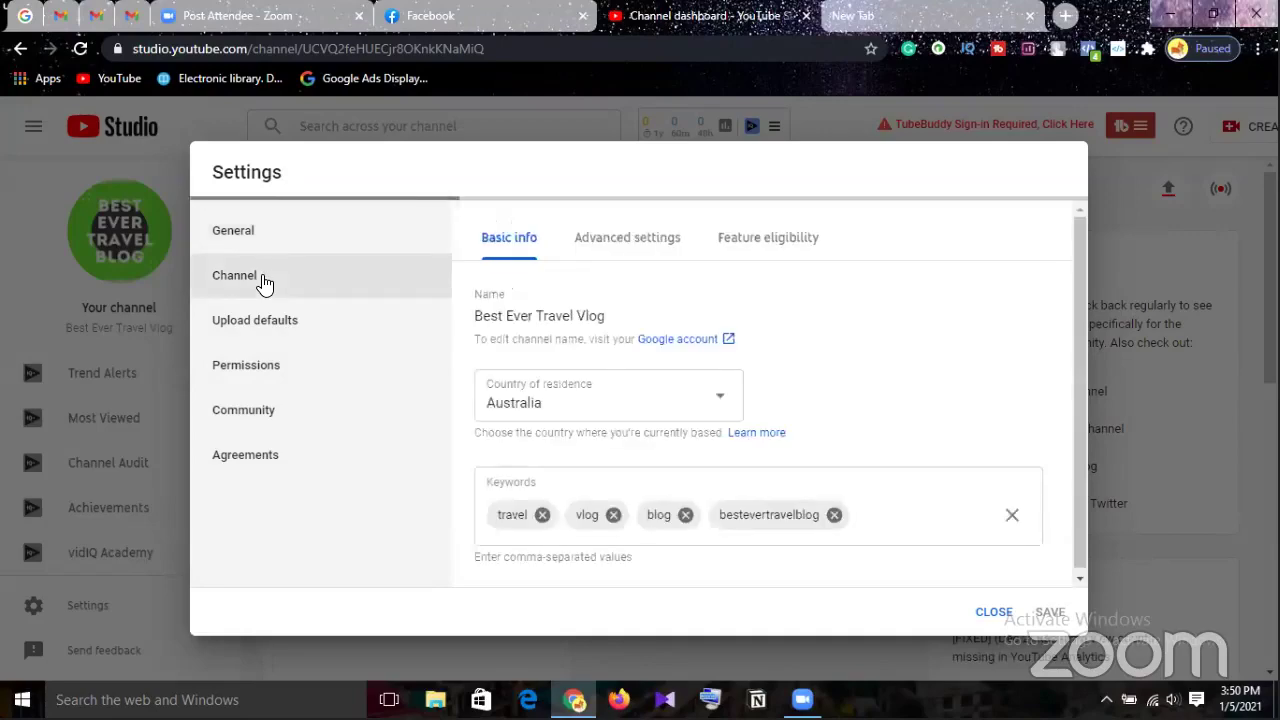
pyautogui.click(994, 612)
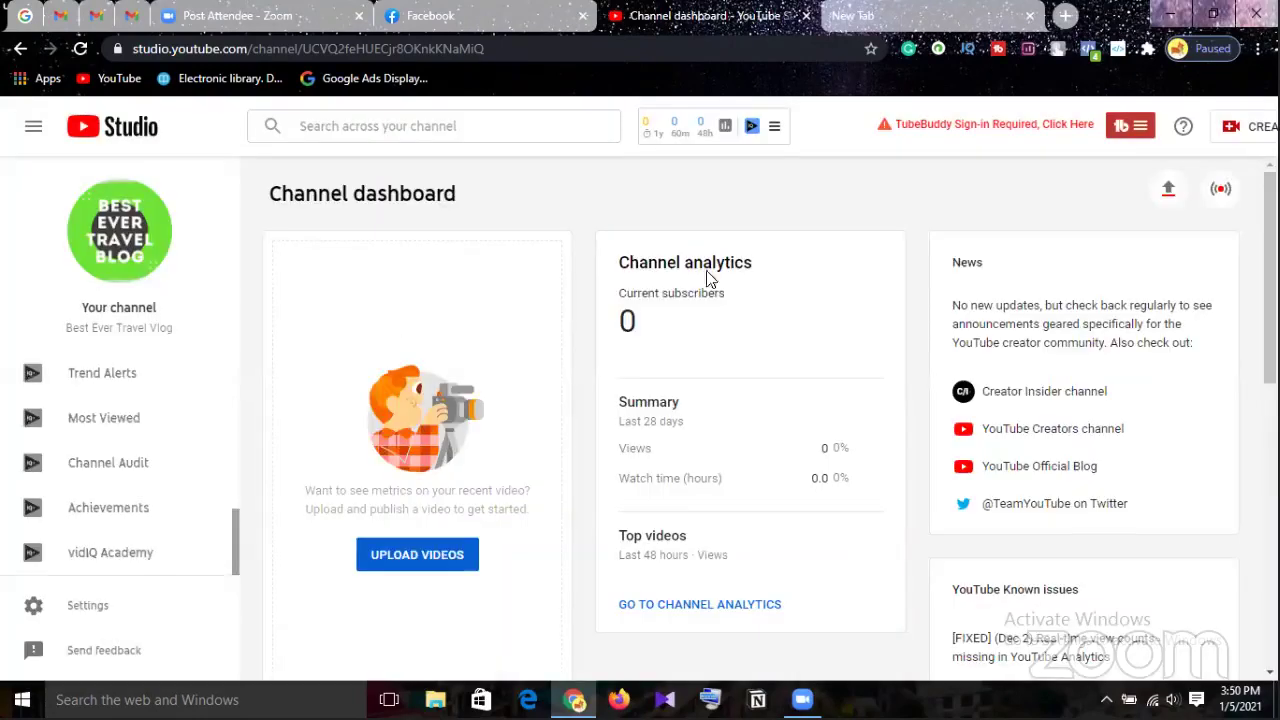
pyautogui.click(34, 127)
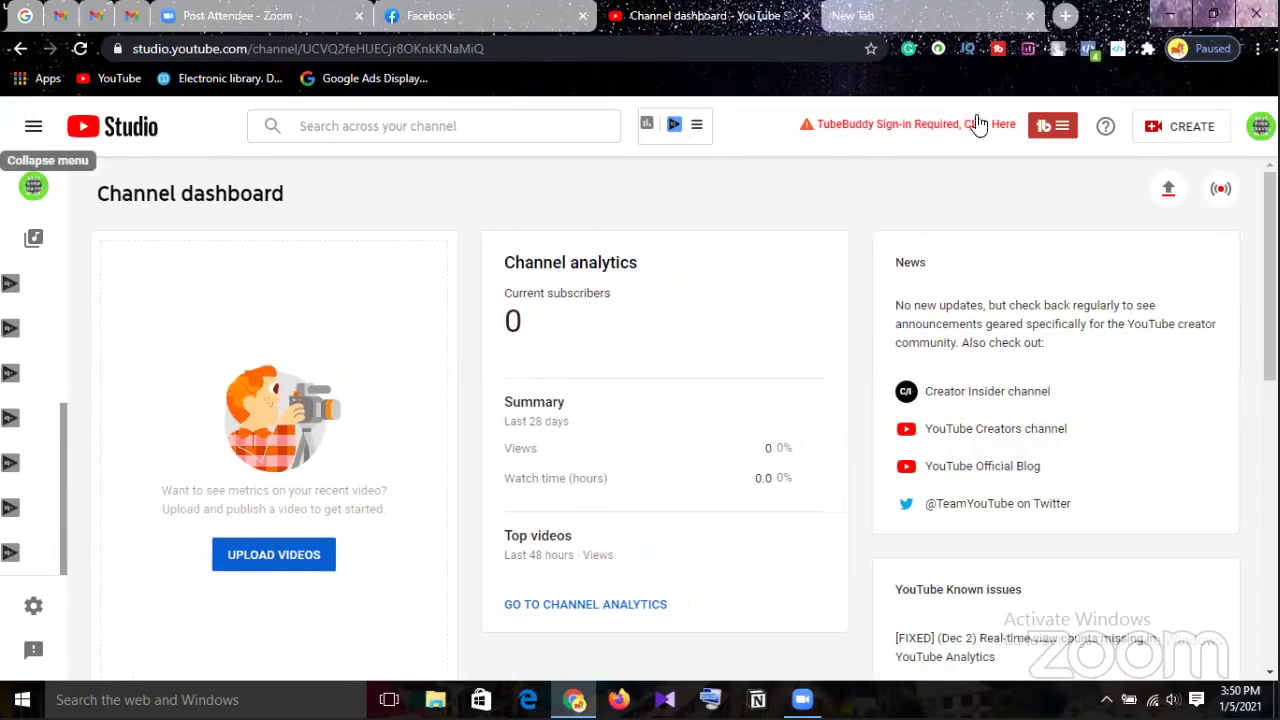
pyautogui.click(1260, 126)
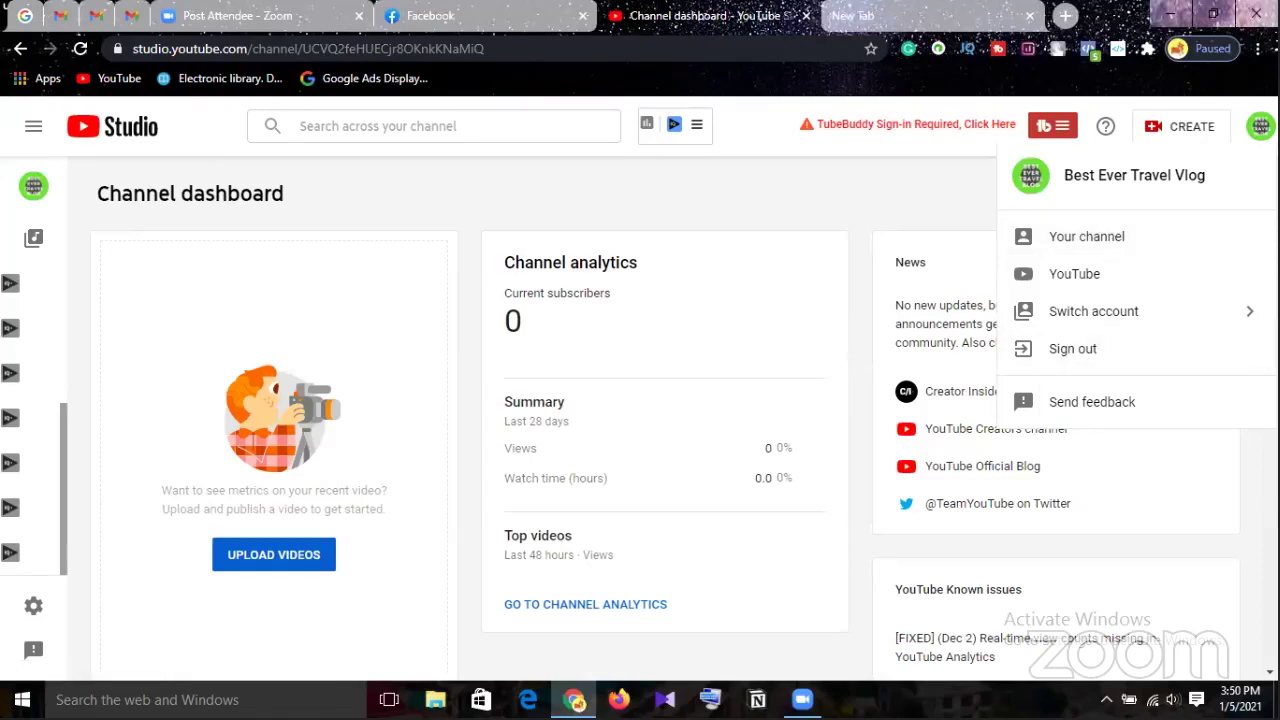
pyautogui.click(85, 133)
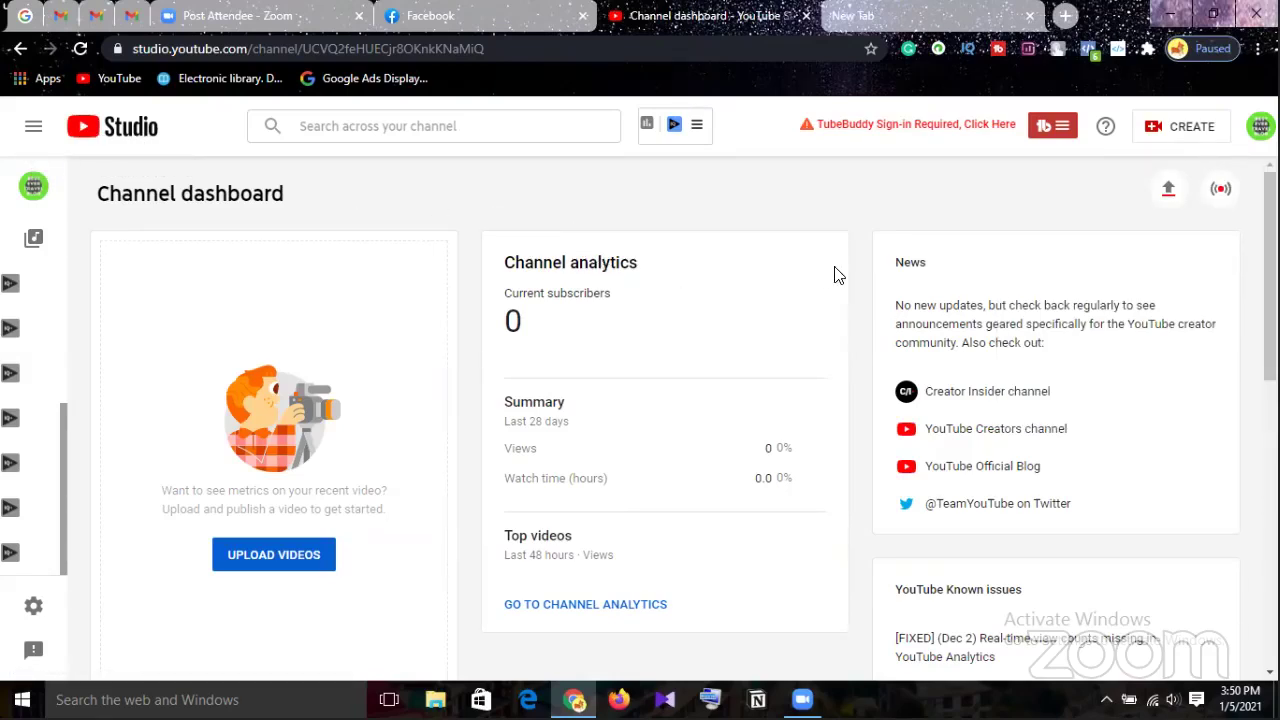
pyautogui.click(33, 128)
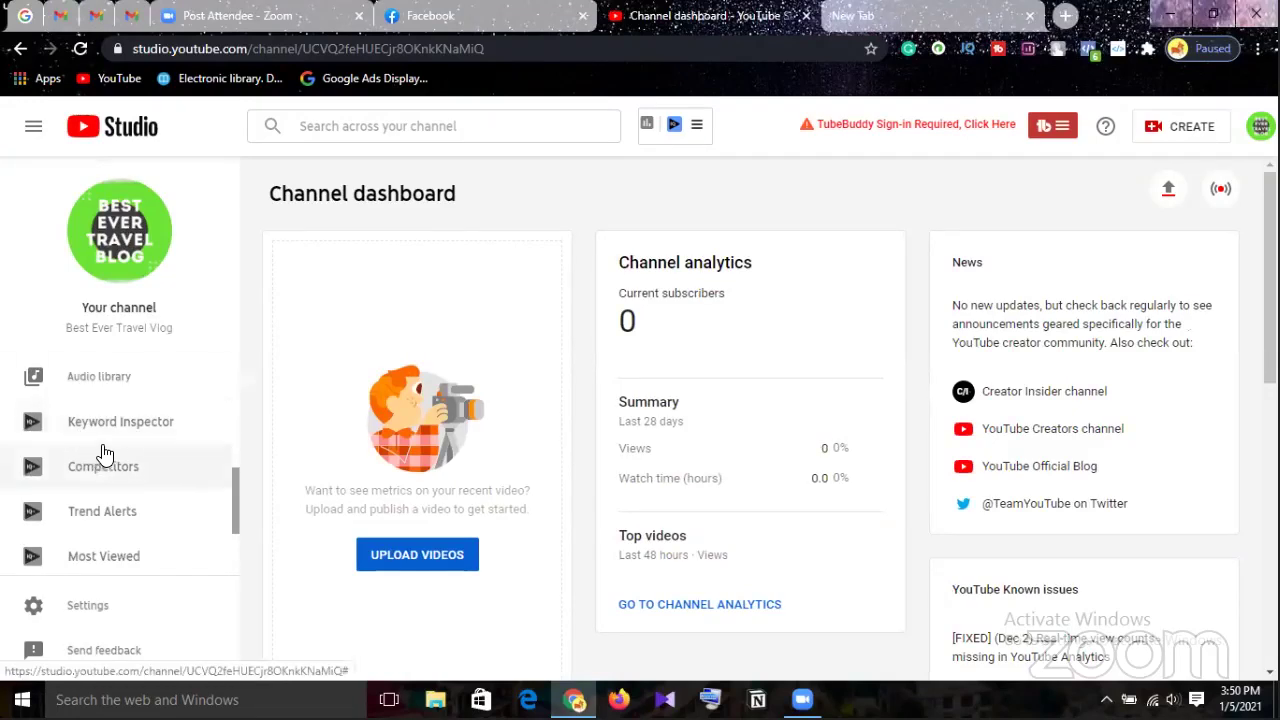
pyautogui.scroll(5, 105, 452)
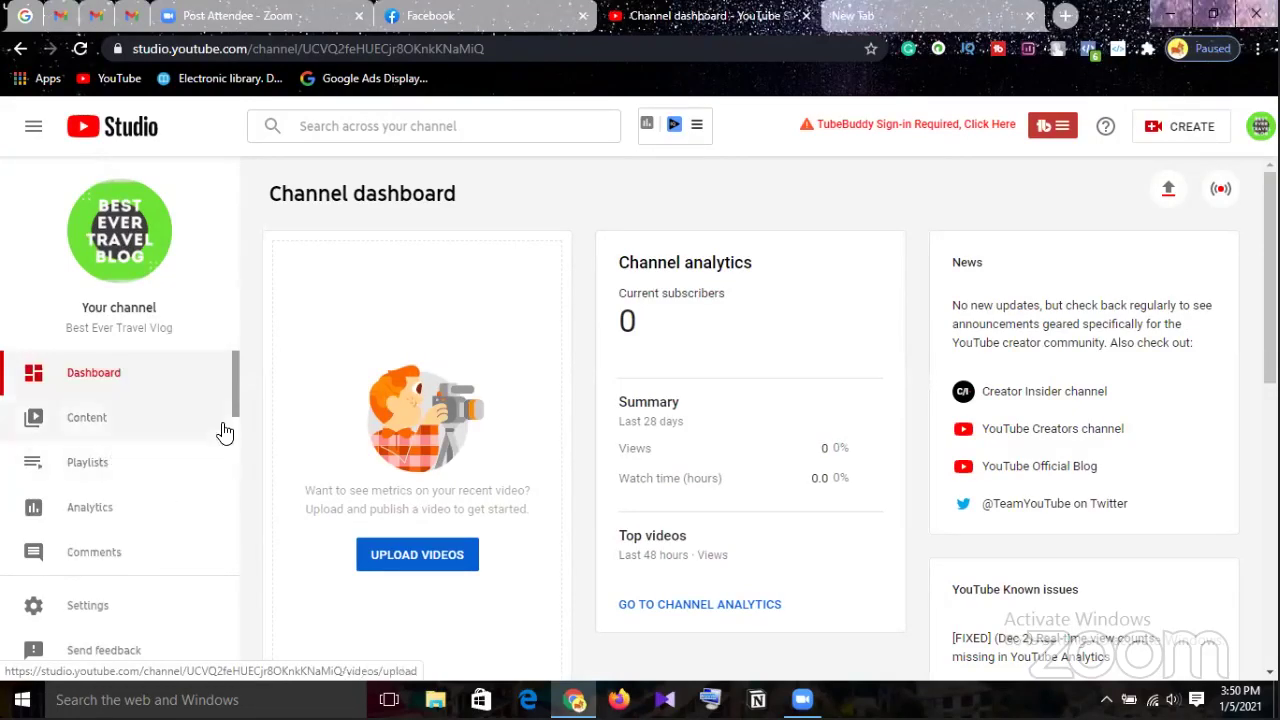
pyautogui.scroll(-4, 196, 443)
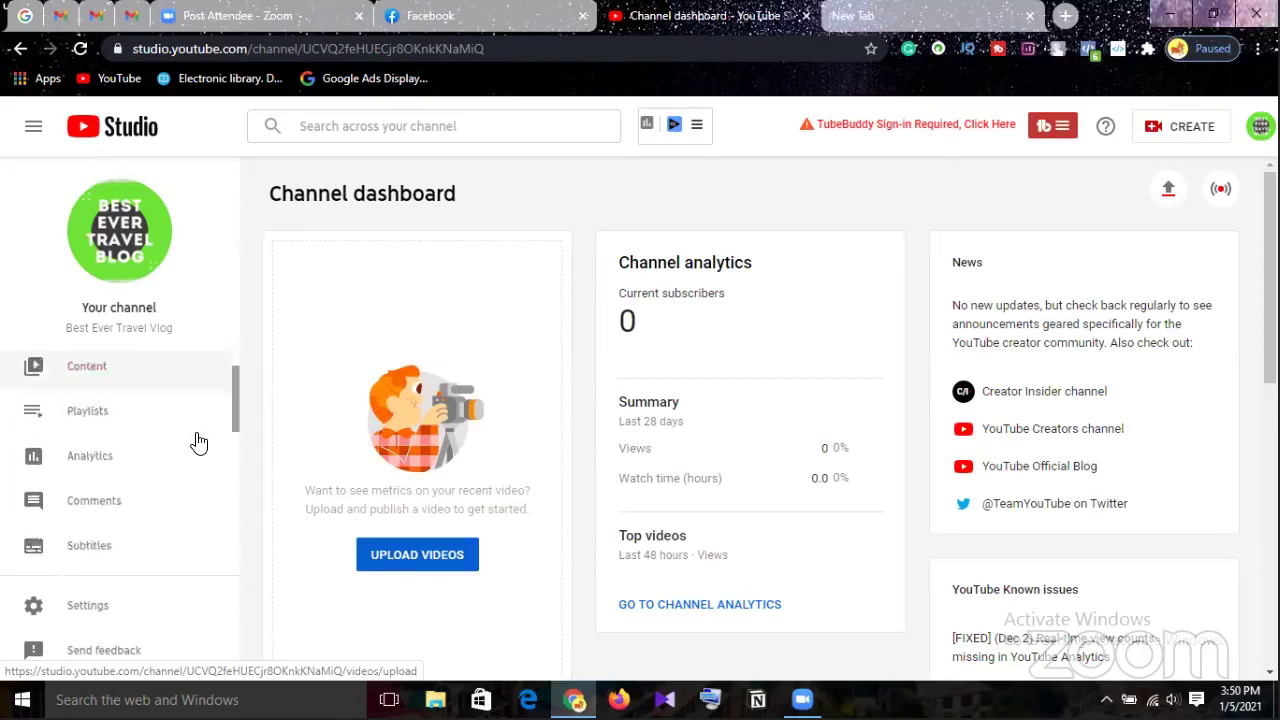
pyautogui.scroll(-1, 127, 549)
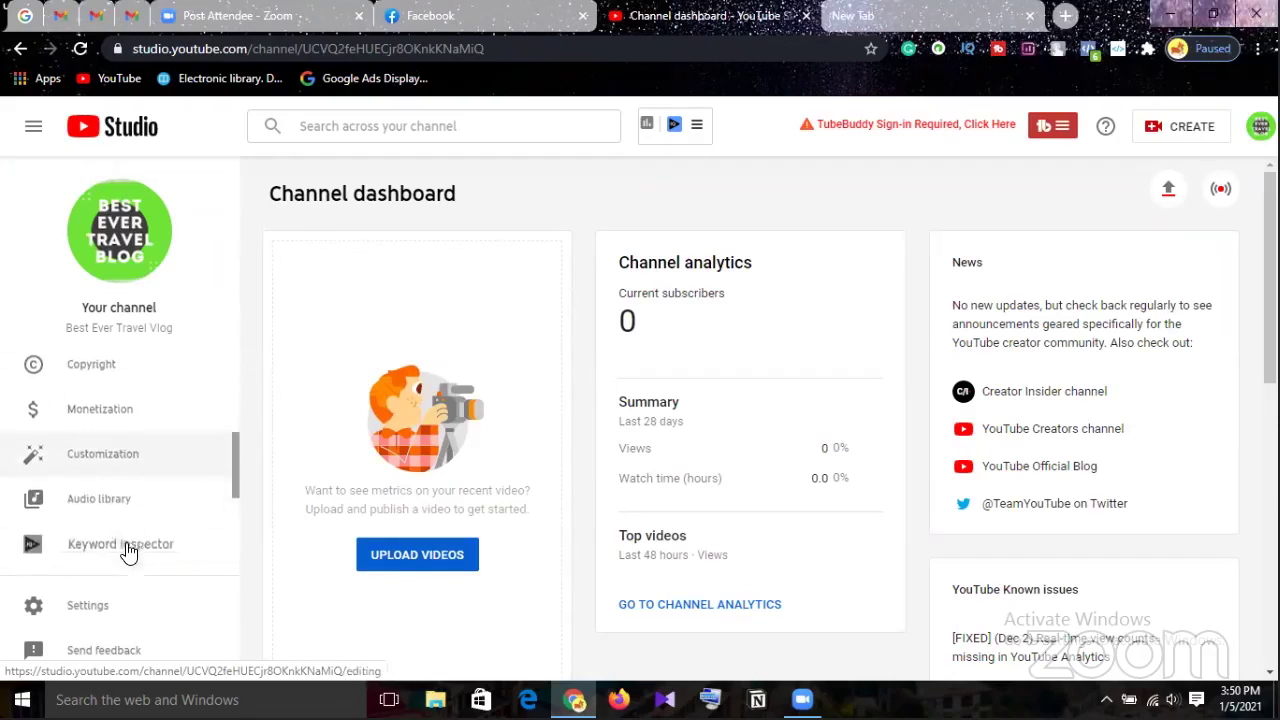
# Check the channel name and travel description in Customization's Basic info, then bring up the account menu
pyautogui.click(158, 458)
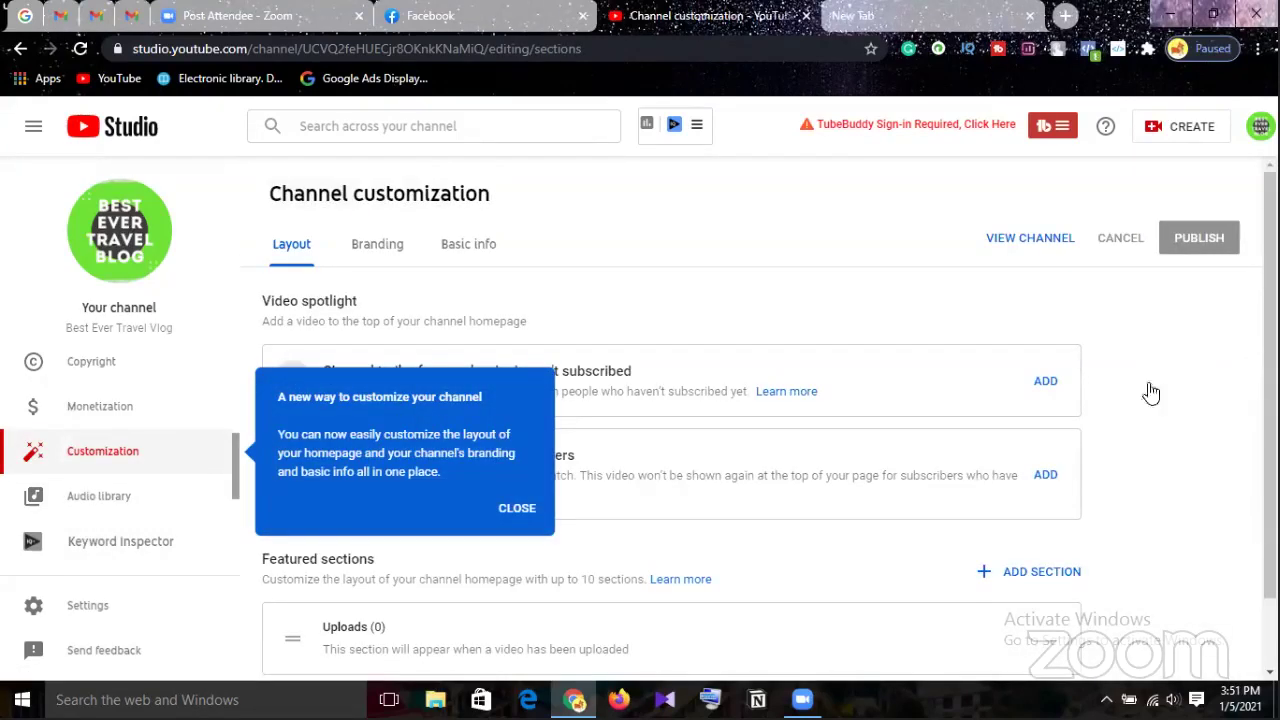
pyautogui.click(465, 258)
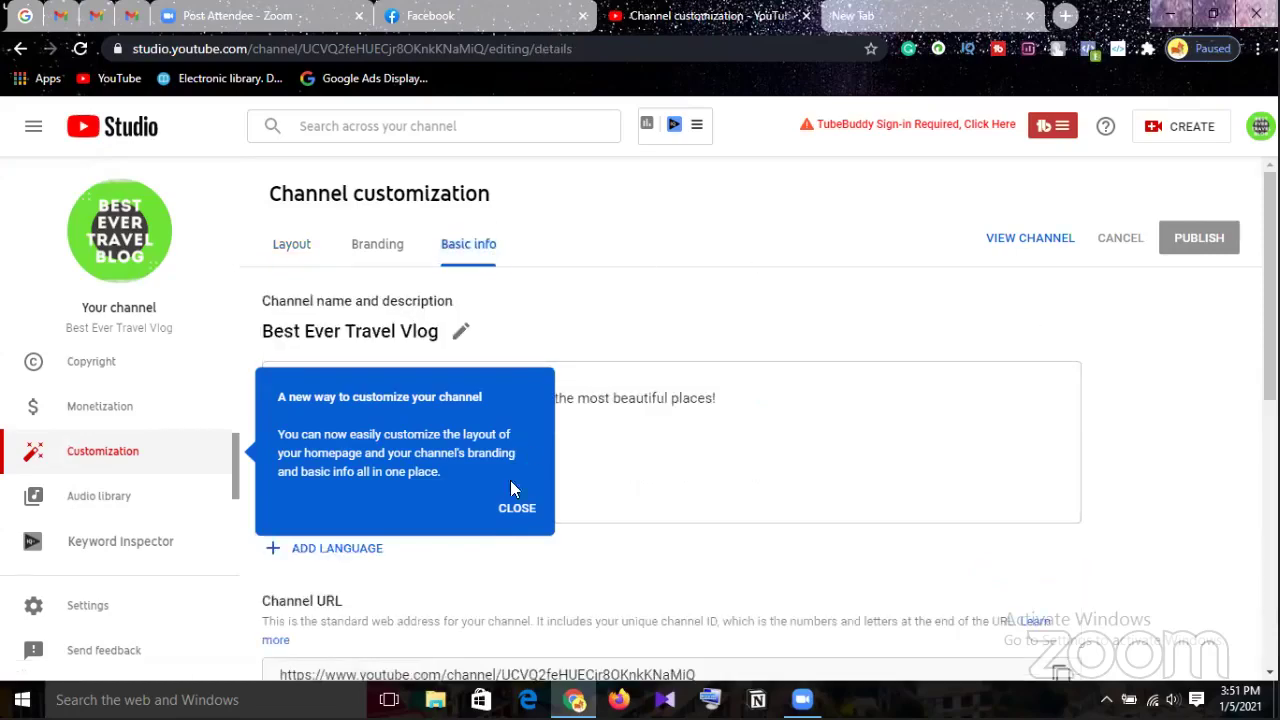
pyautogui.click(517, 512)
pyautogui.scroll(-4, 916, 352)
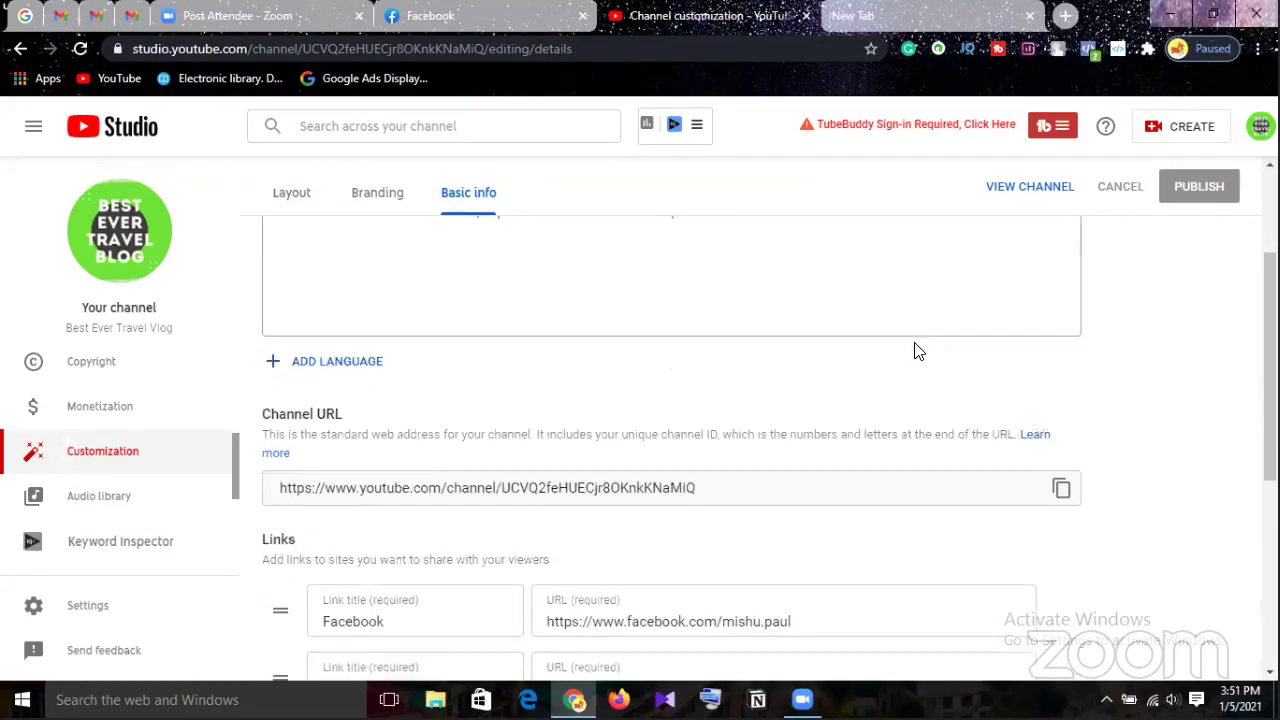
pyautogui.scroll(-3, 910, 353)
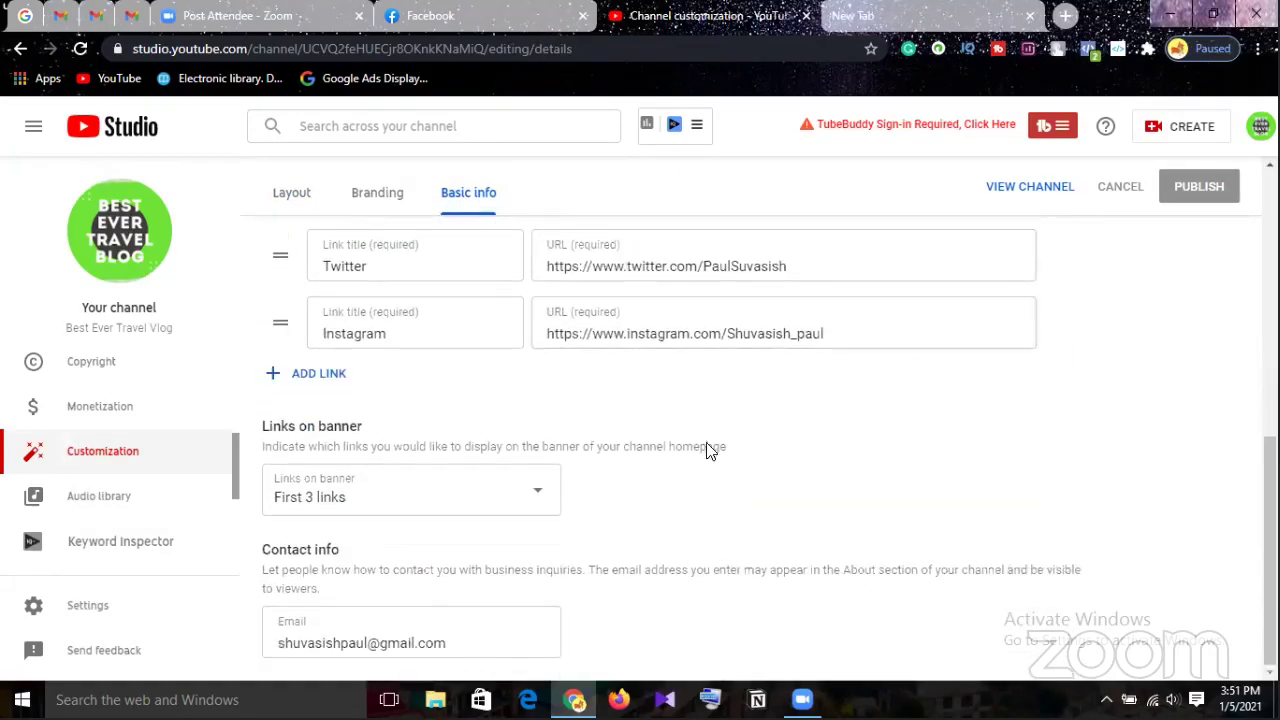
pyautogui.scroll(7, 616, 478)
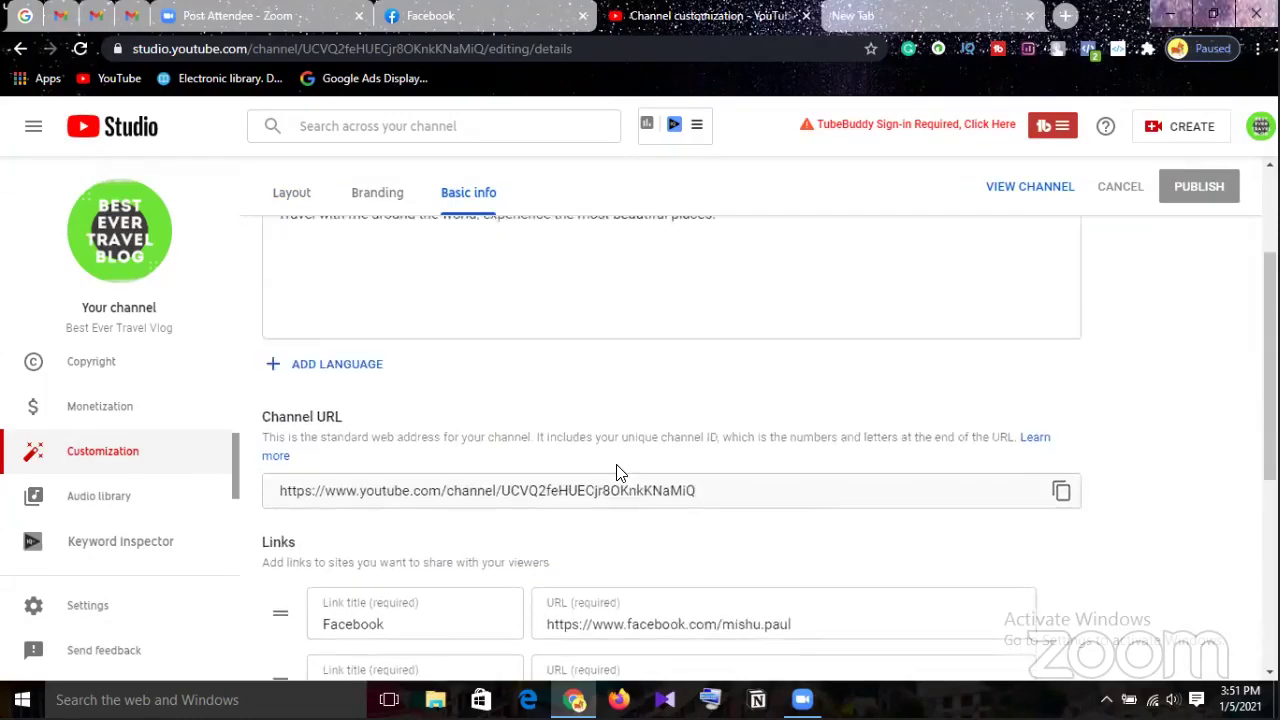
pyautogui.scroll(1, 600, 450)
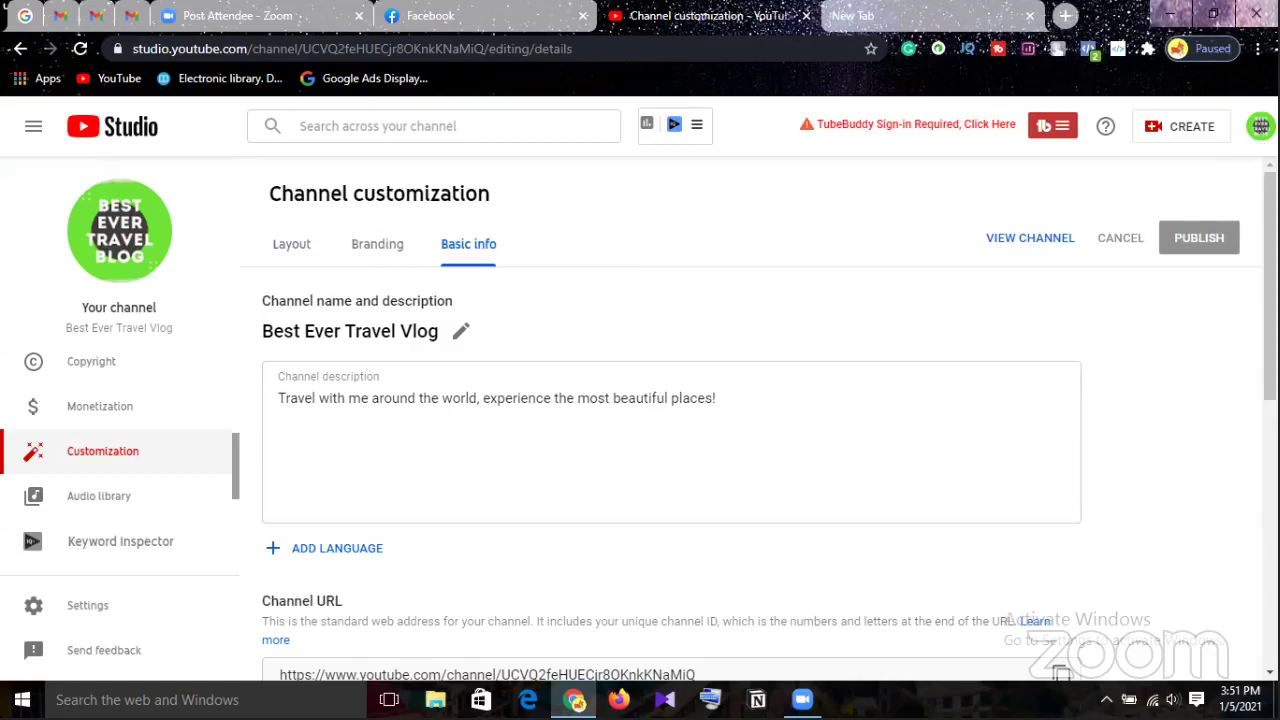
pyautogui.click(1259, 126)
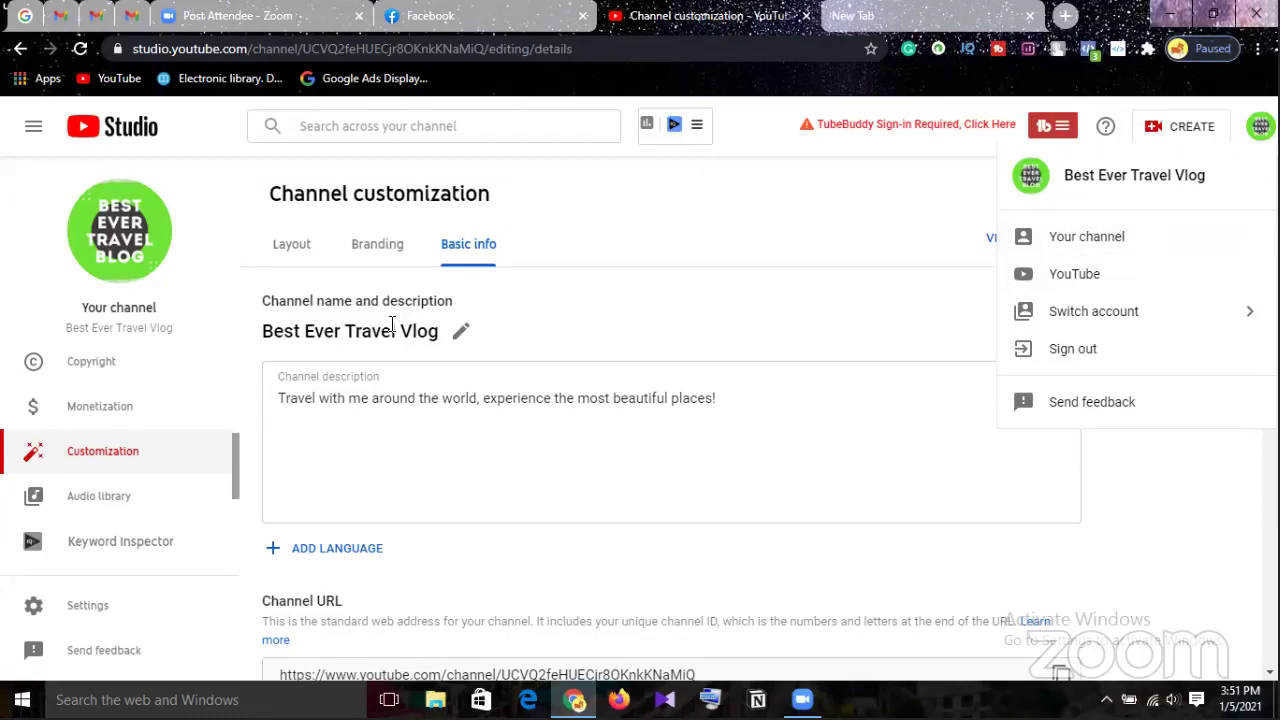
# Open the public Best Ever Travel Vlog channel page and its account menu
pyautogui.click(1095, 249)
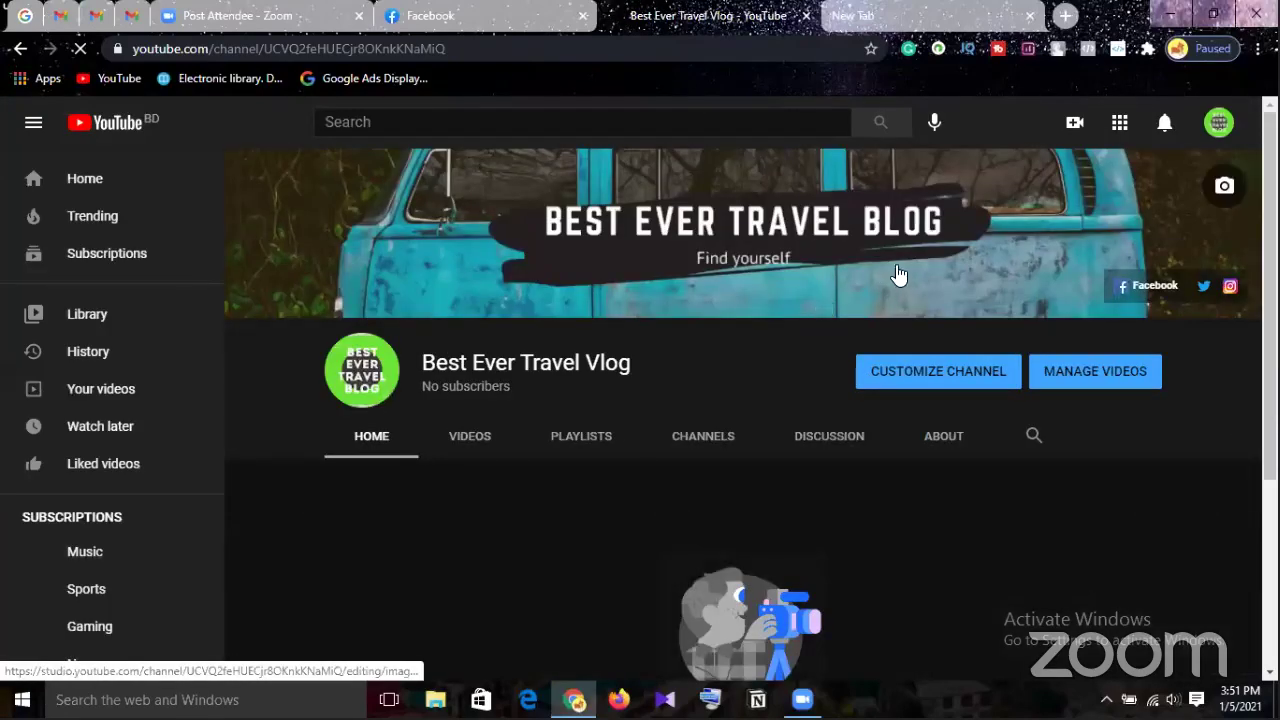
pyautogui.click(1219, 124)
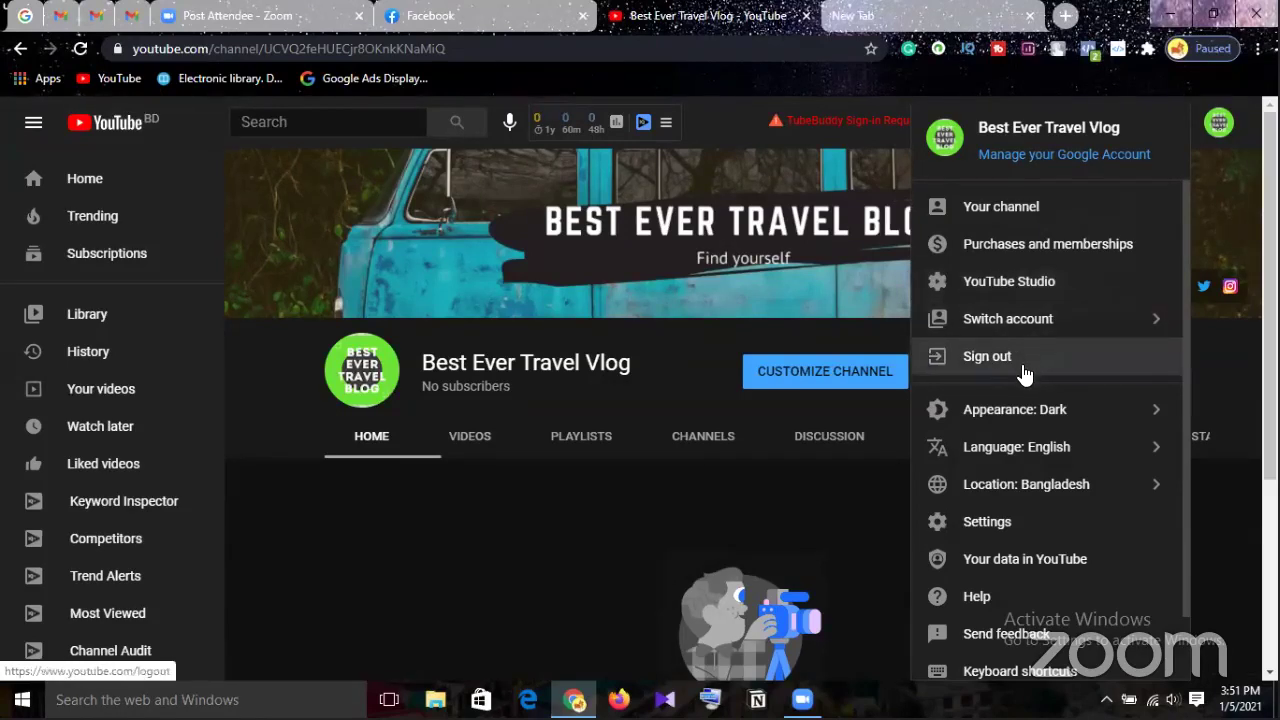
pyautogui.scroll(-2, 1028, 355)
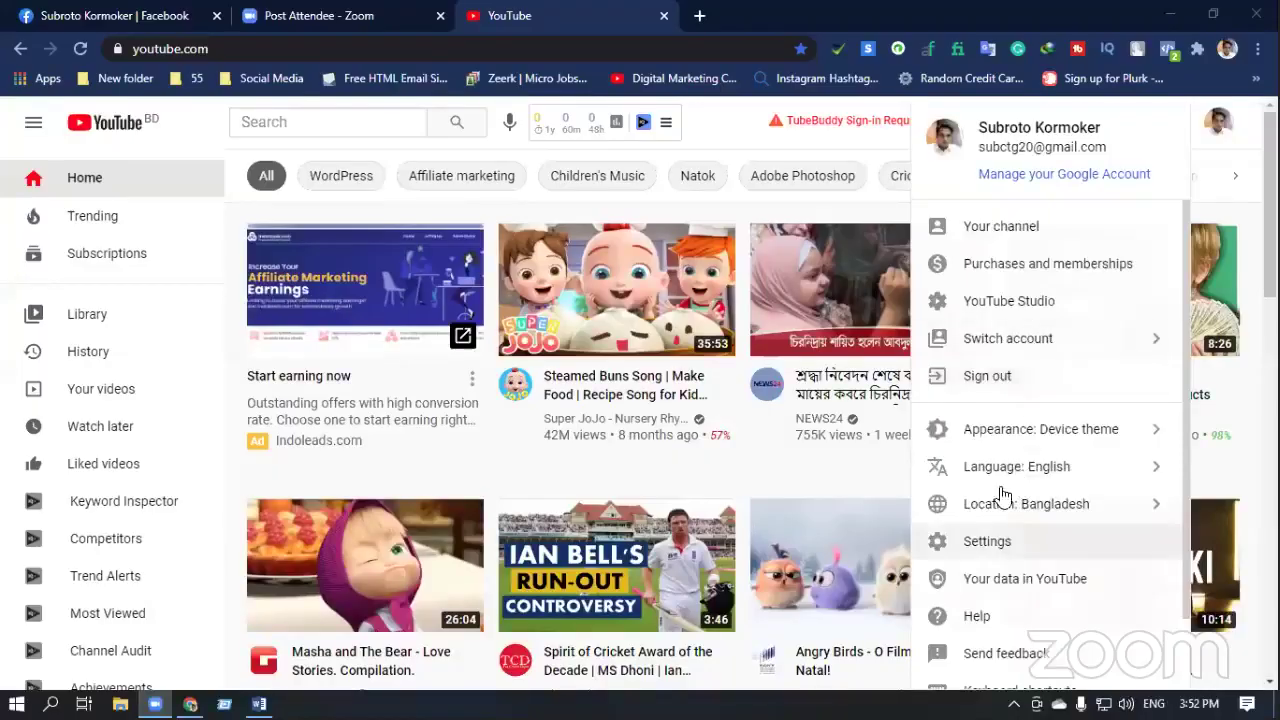
# In YouTube account settings, find the channel ID under Advanced settings and copy it
pyautogui.scroll(-2, 995, 420)
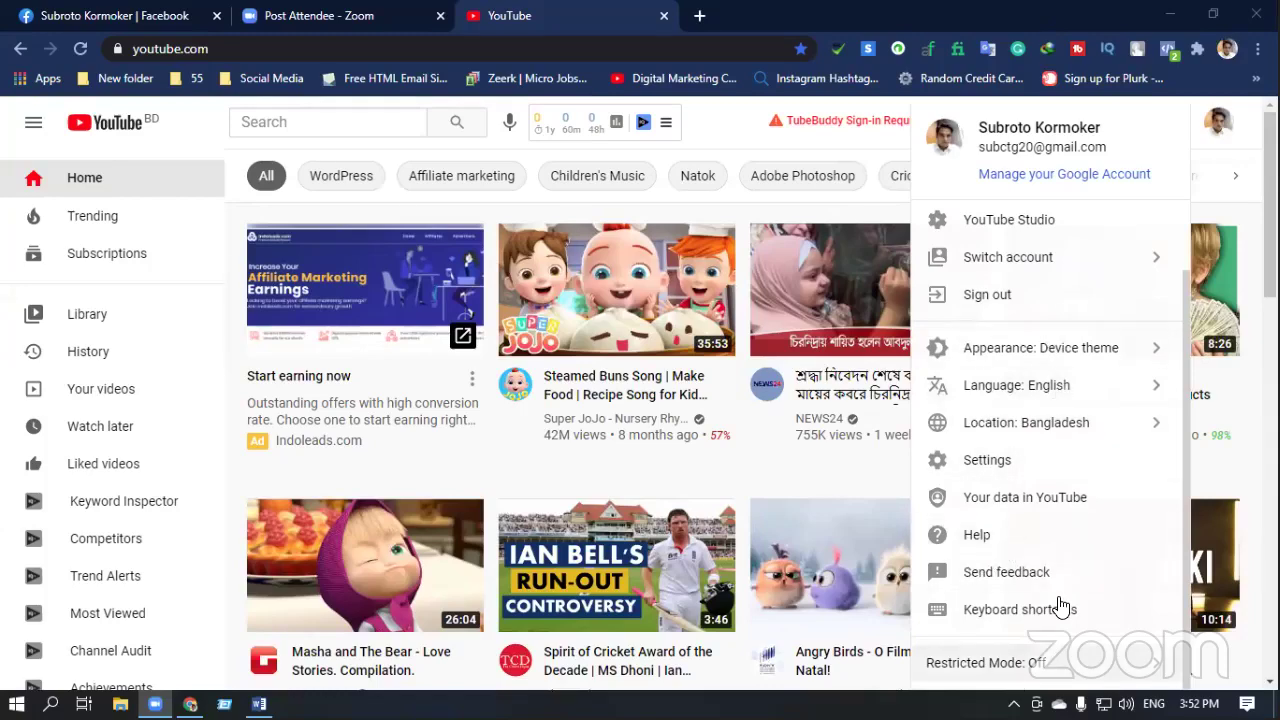
pyautogui.click(1033, 464)
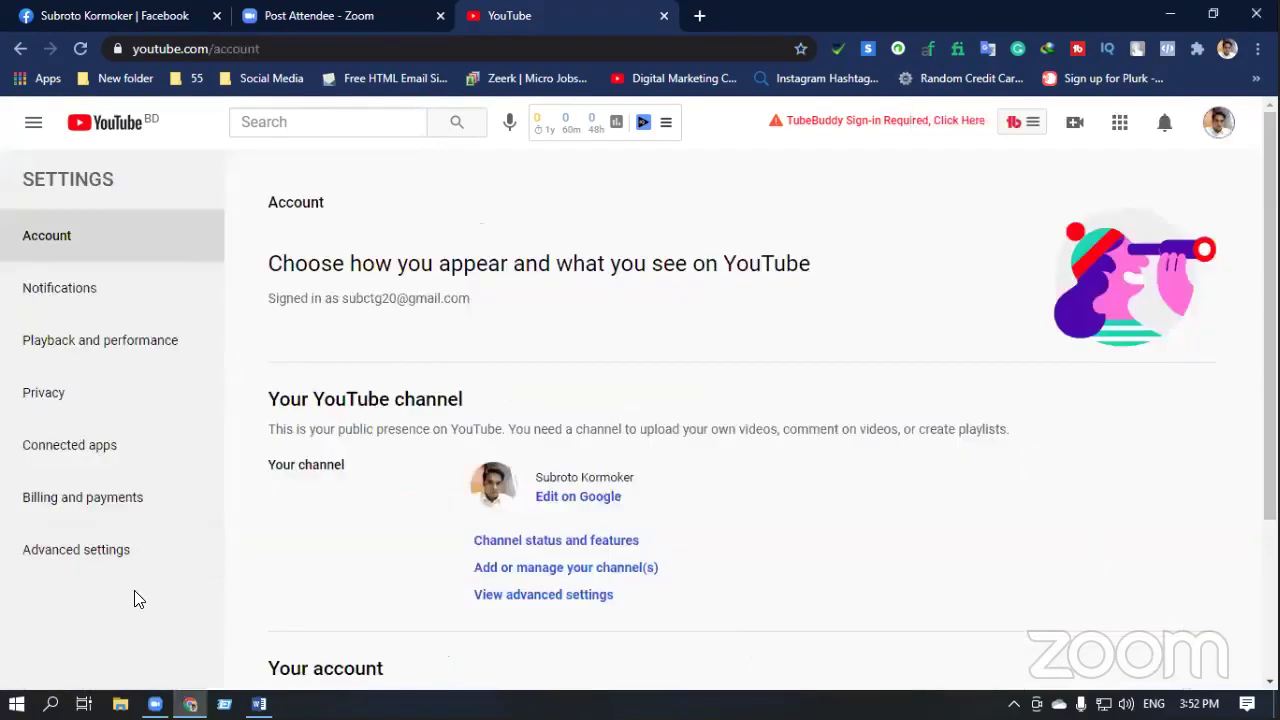
pyautogui.click(48, 553)
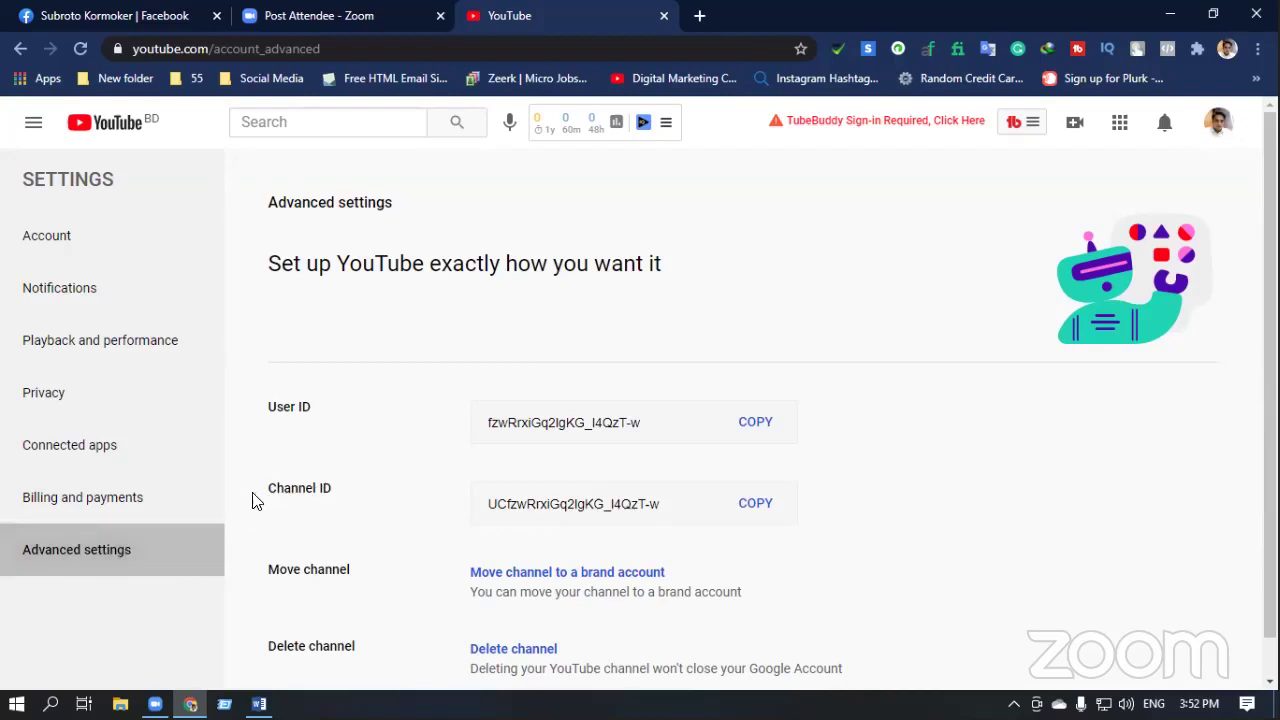
pyautogui.tripleClick(474, 503)
pyautogui.click(778, 507)
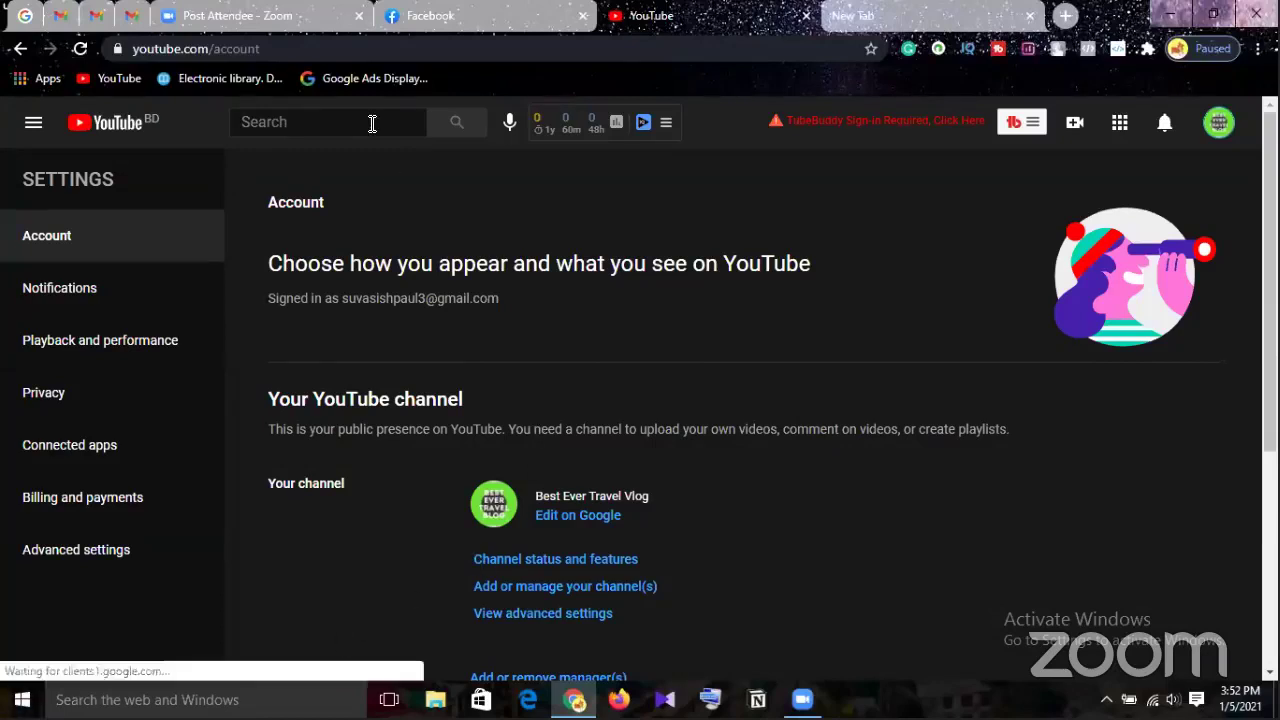
# Copy the channel's User ID from Advanced settings and switch to the Facebook tab
pyautogui.click(97, 553)
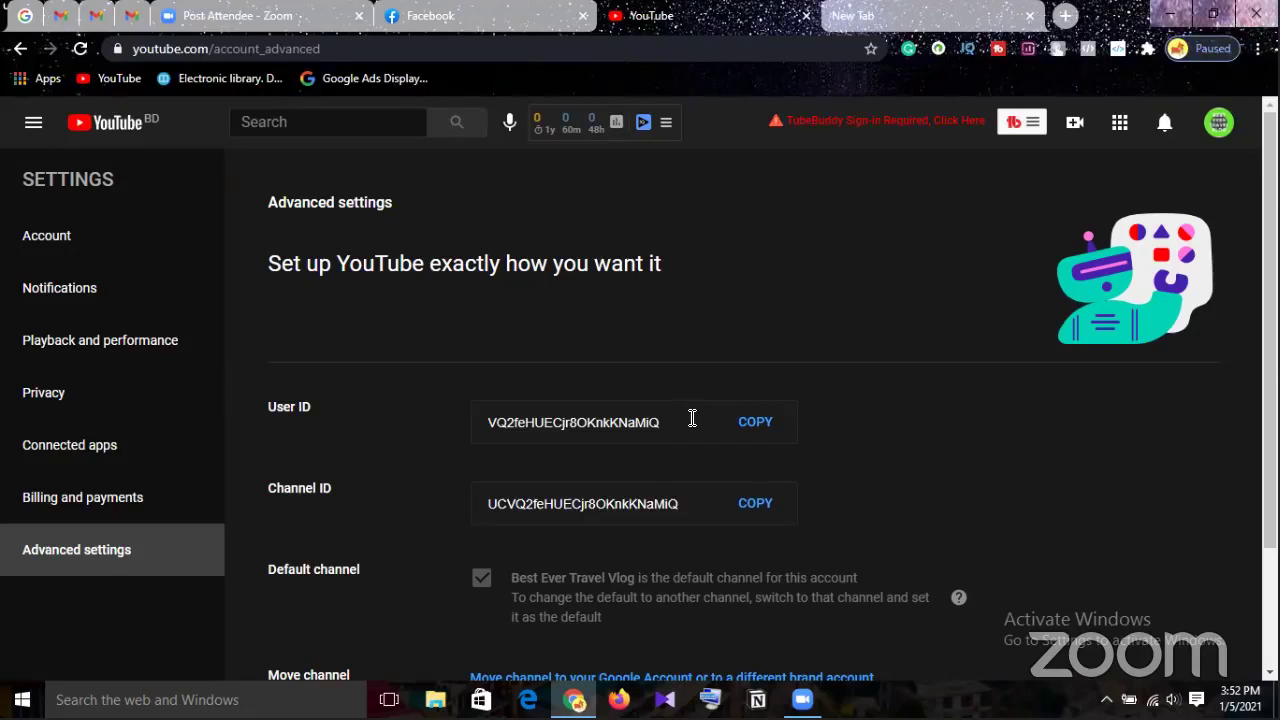
pyautogui.click(755, 422)
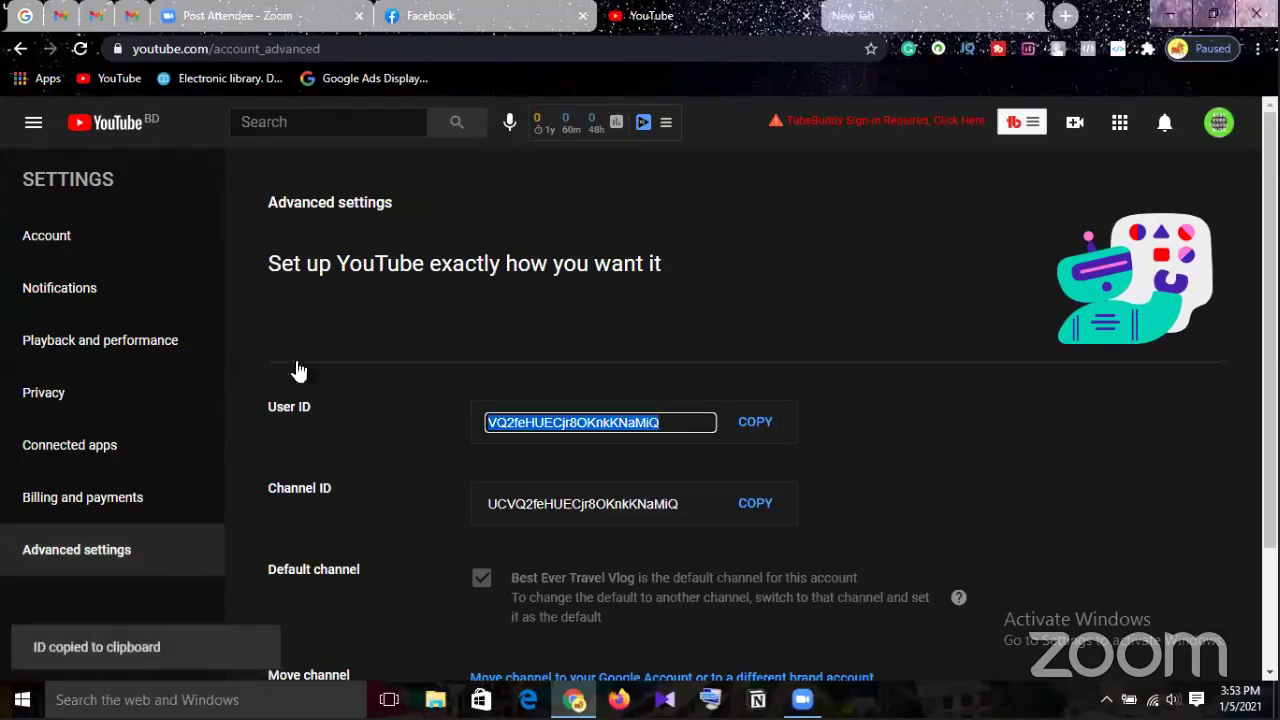
pyautogui.hotkey('ctrl', 'shift', 'Tab')
pyautogui.scroll(4, 178, 410)
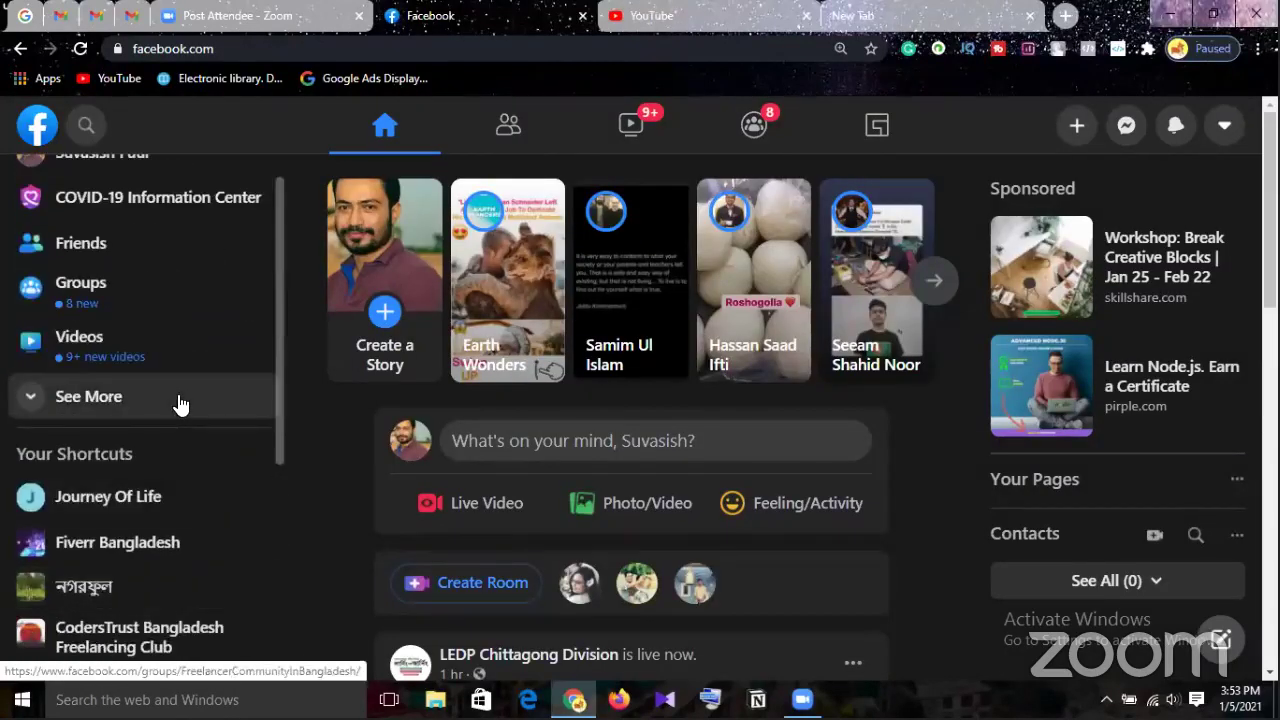
# Expand the sidebar shortcuts with See More and open Pages to list managed pages
pyautogui.scroll(-1, 178, 404)
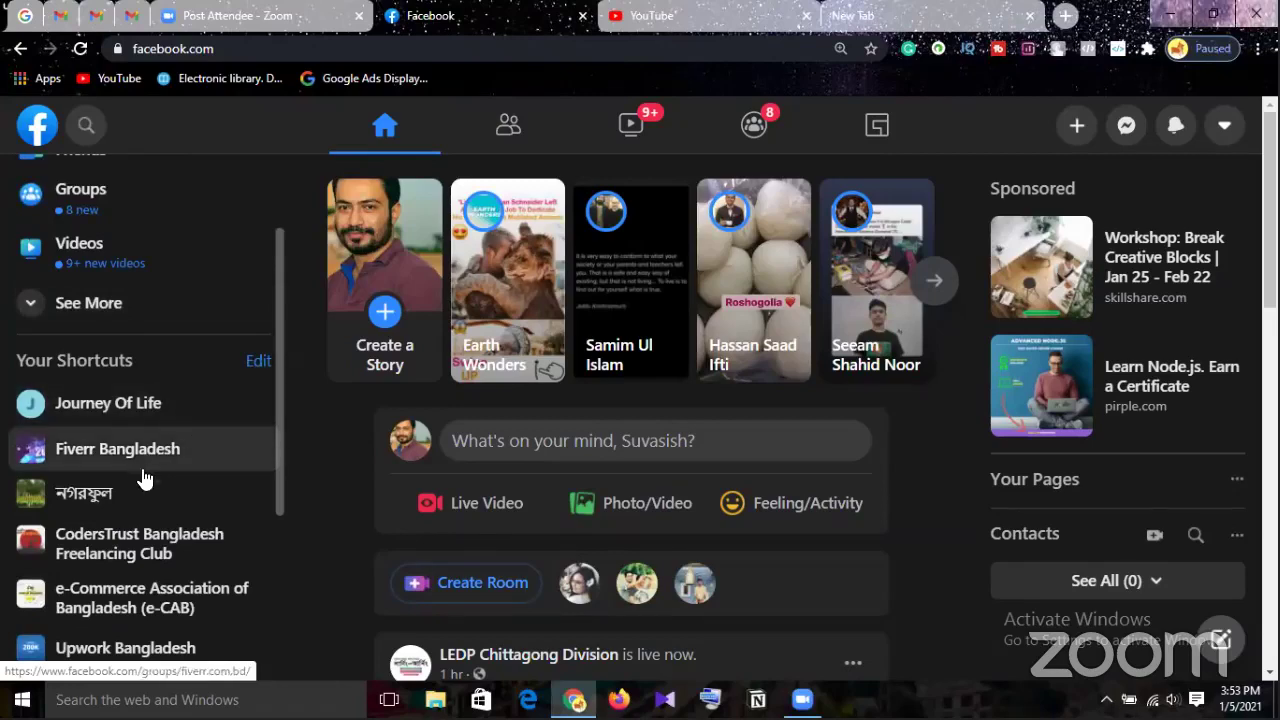
pyautogui.scroll(-3, 135, 470)
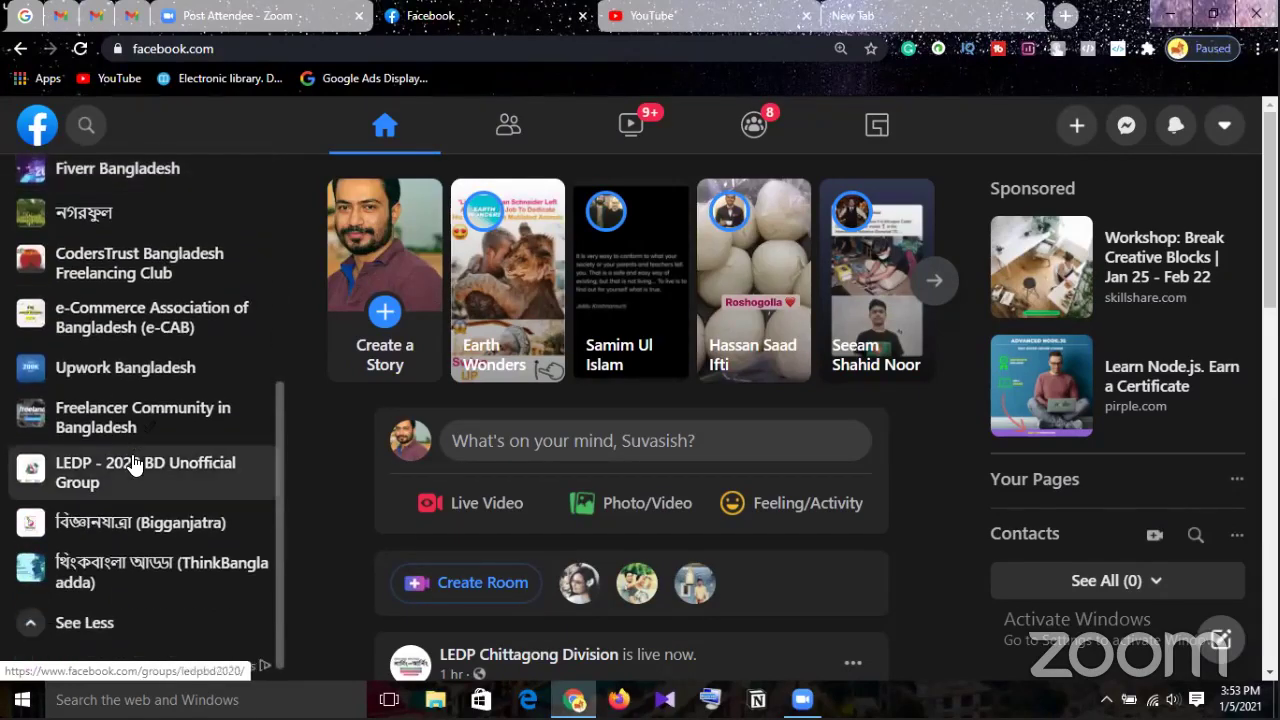
pyautogui.scroll(4, 124, 468)
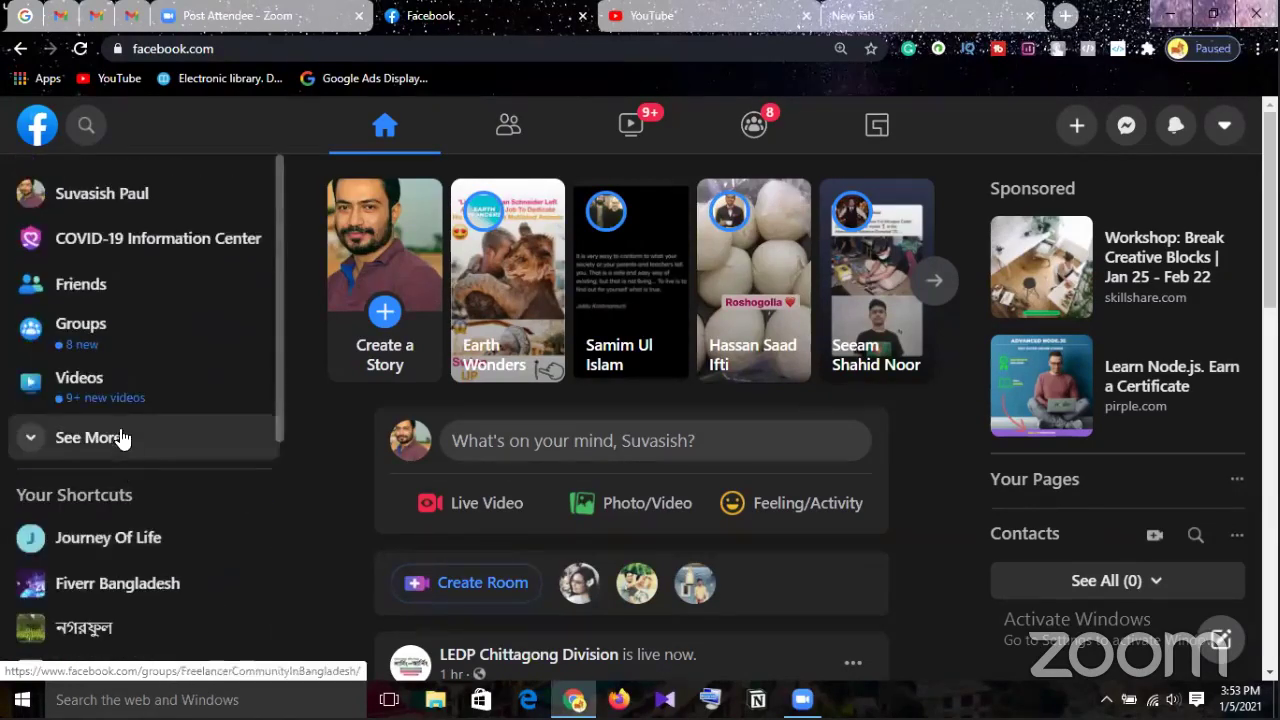
pyautogui.click(43, 436)
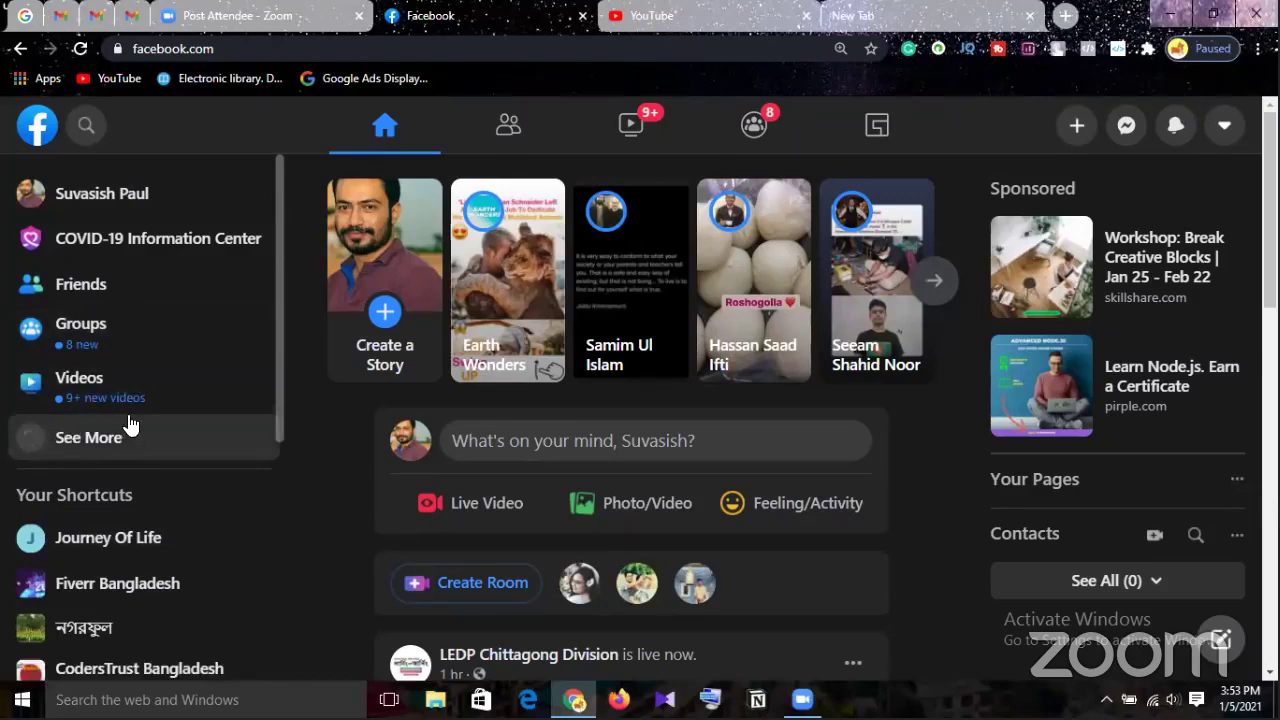
pyautogui.scroll(-2, 130, 424)
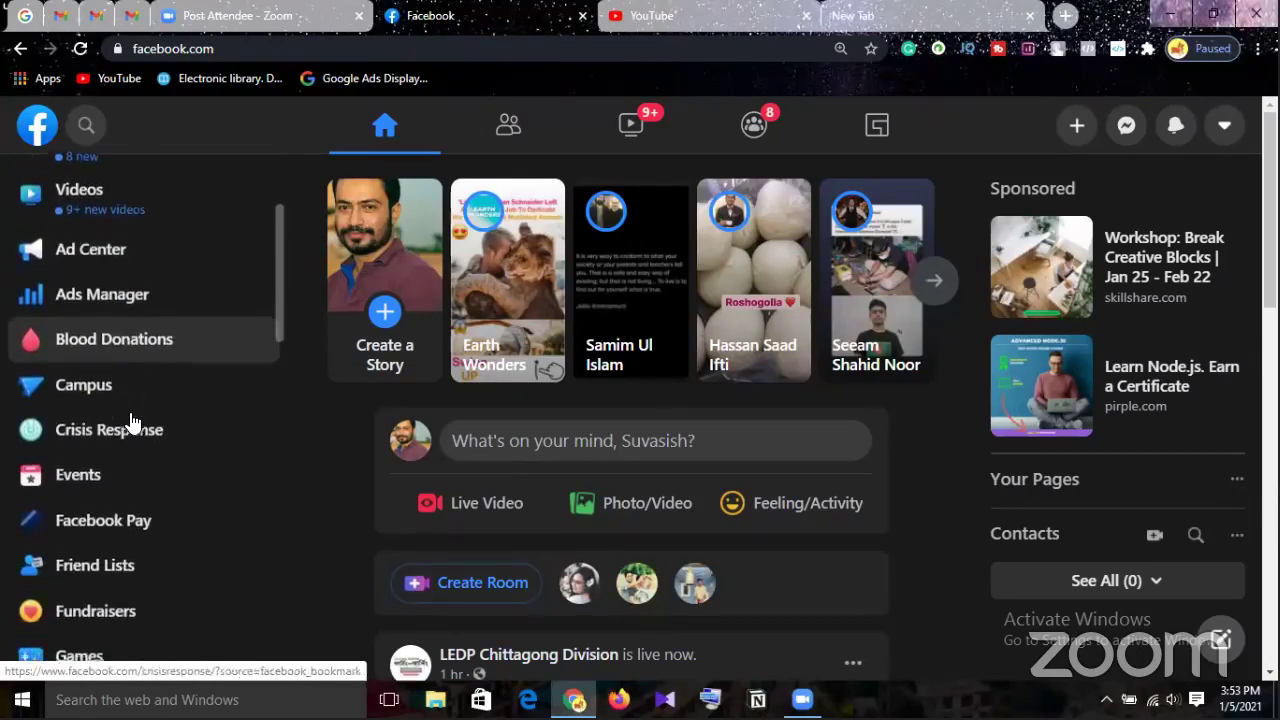
pyautogui.scroll(-4, 131, 421)
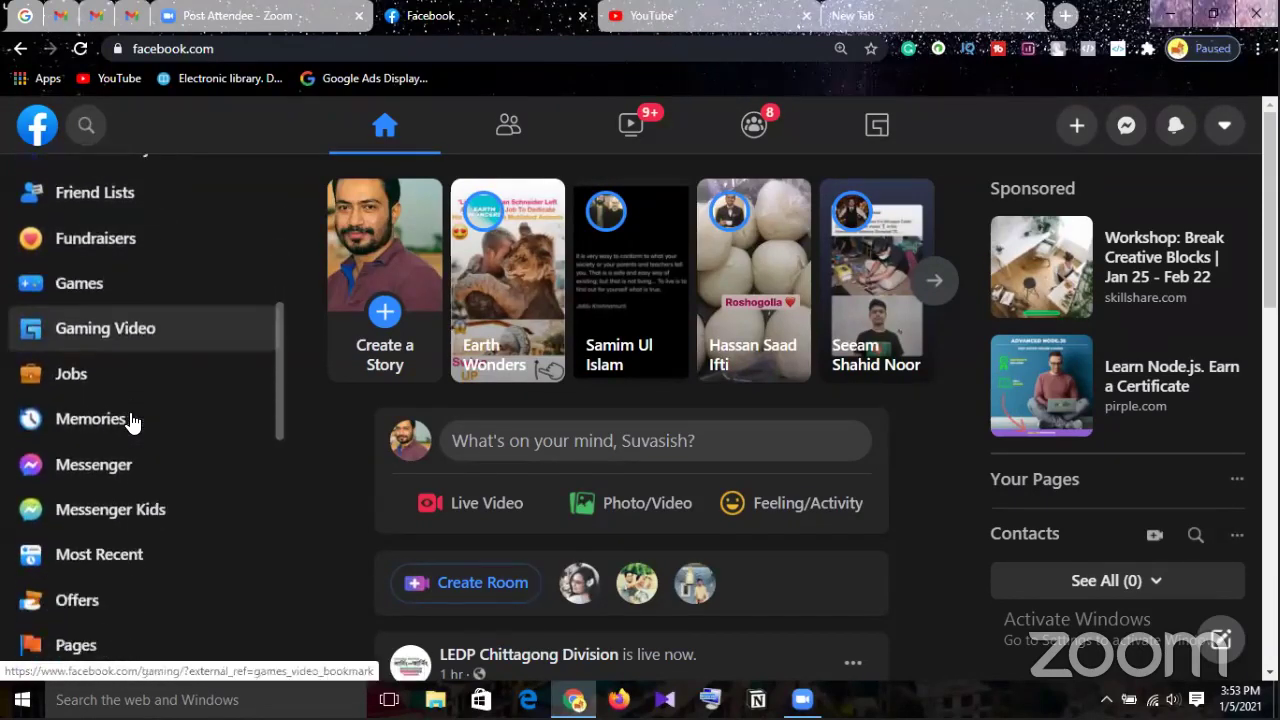
pyautogui.scroll(-2, 131, 421)
pyautogui.click(120, 560)
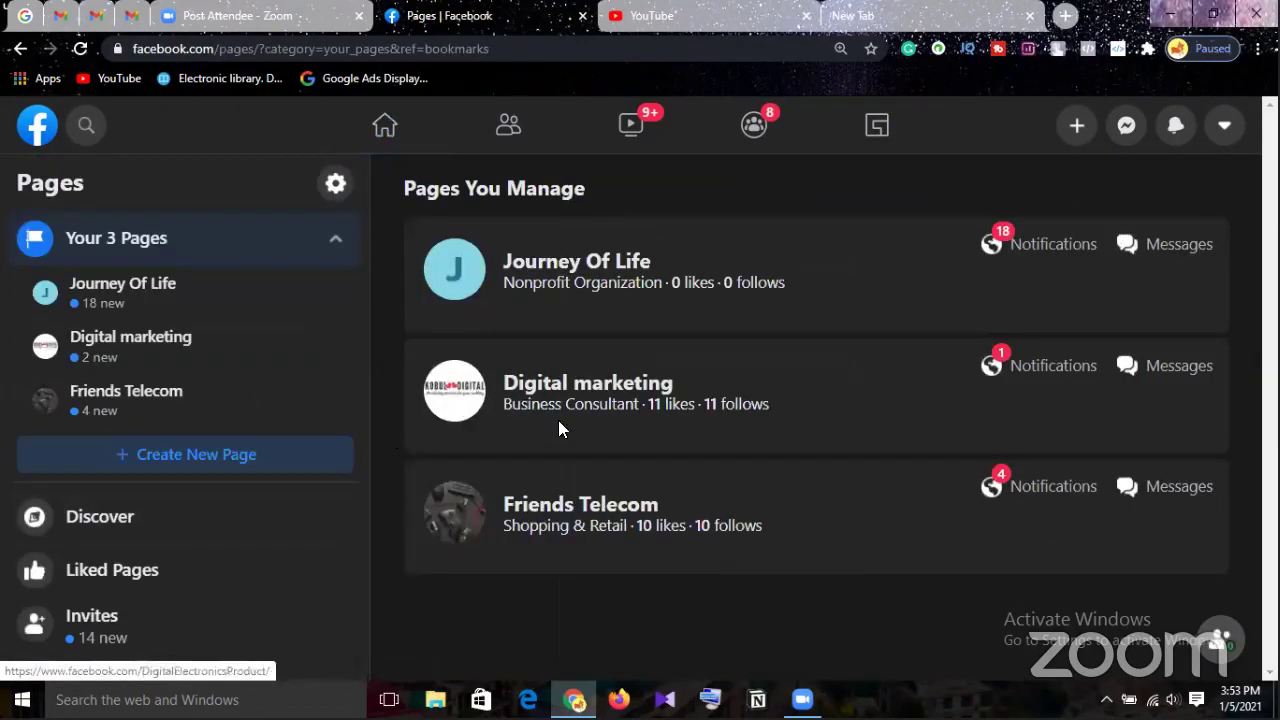
# Open the Friends Telecom page and search Facebook for 'youtube'
pyautogui.click(576, 512)
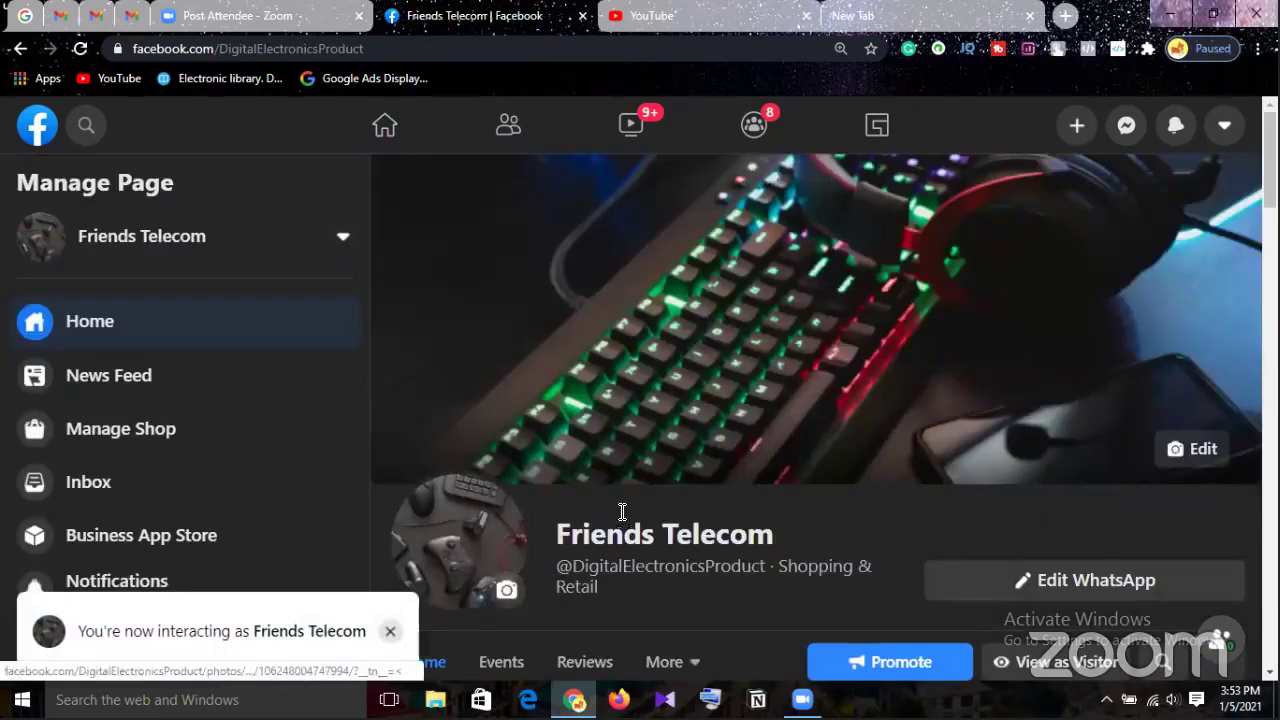
pyautogui.scroll(-1, 620, 508)
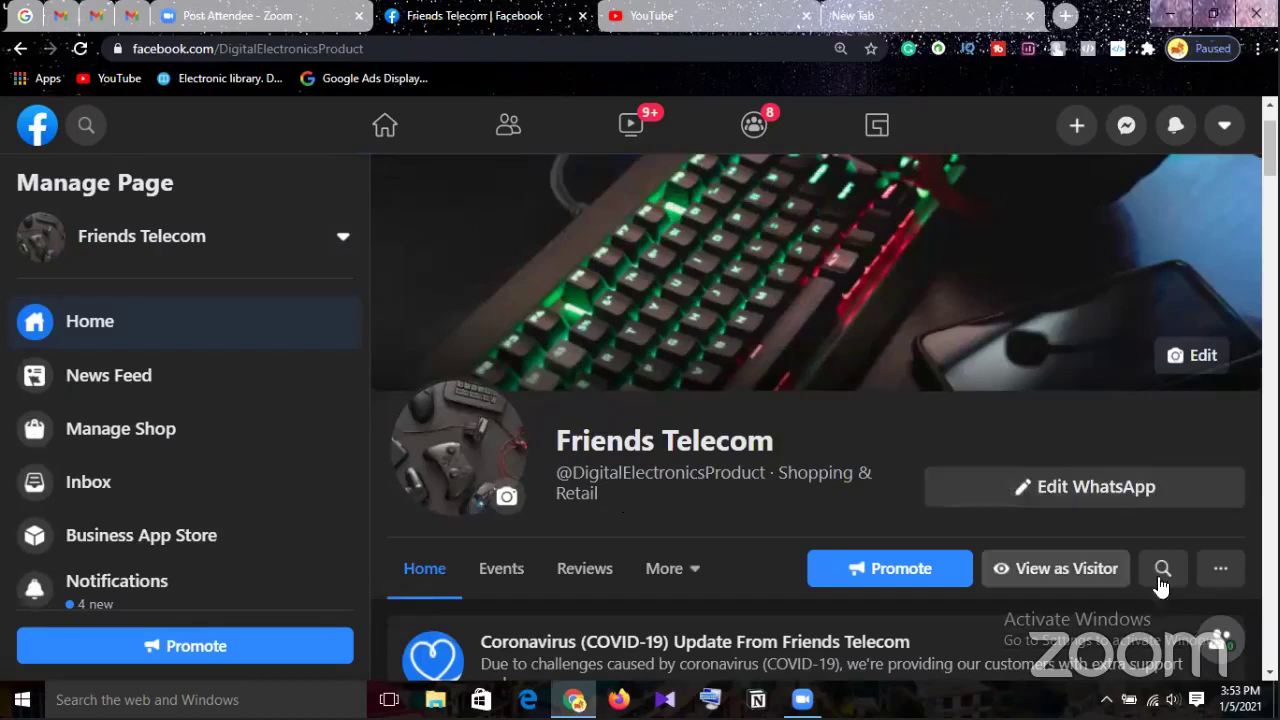
pyautogui.scroll(1, 586, 297)
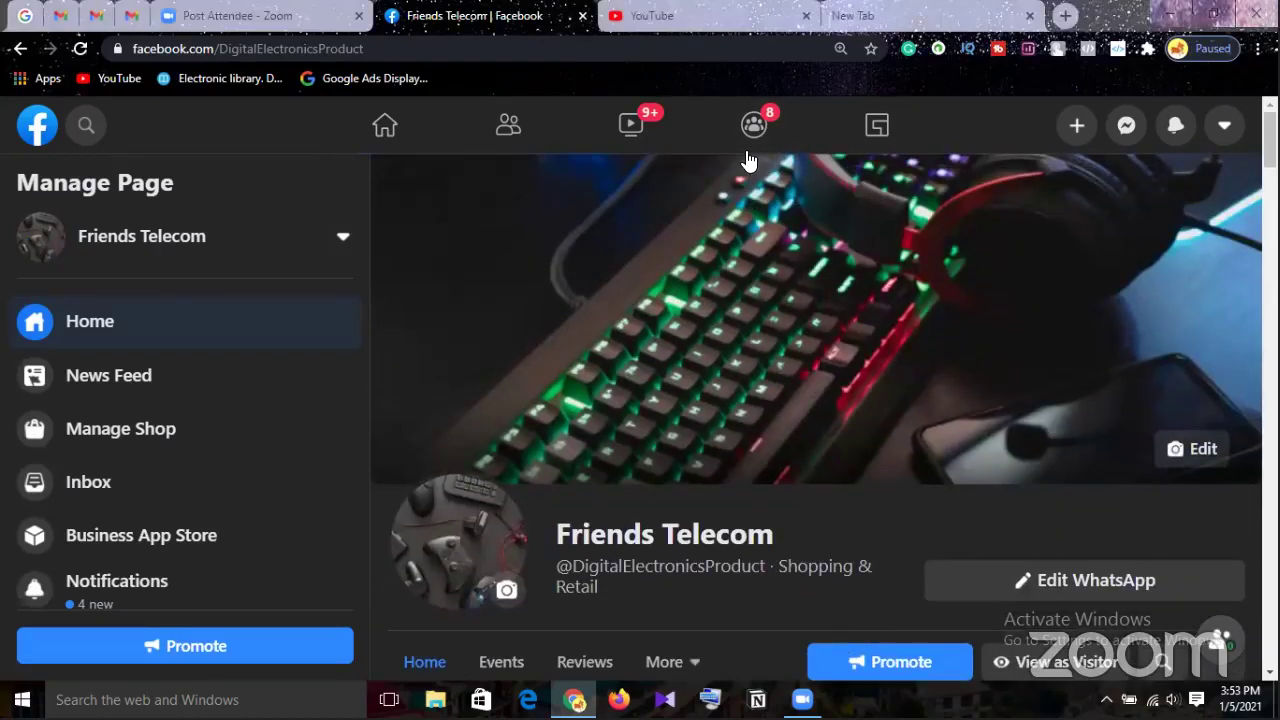
pyautogui.click(86, 125)
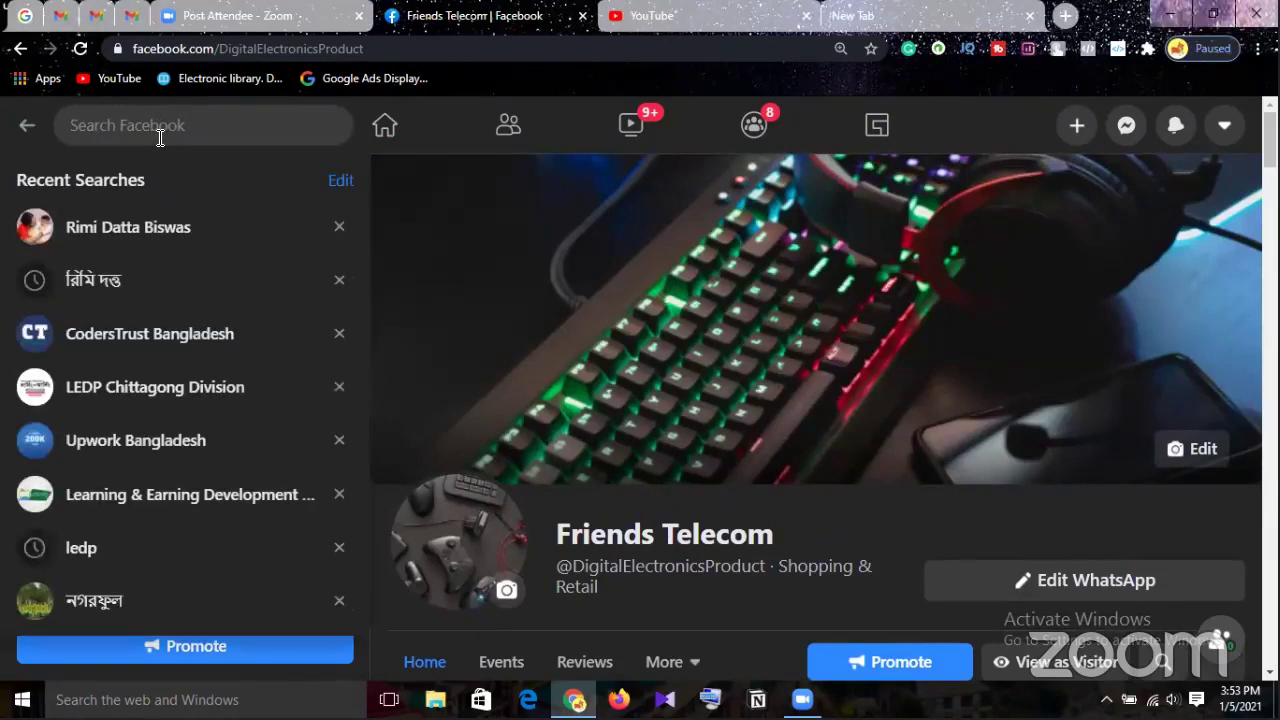
pyautogui.write('y')
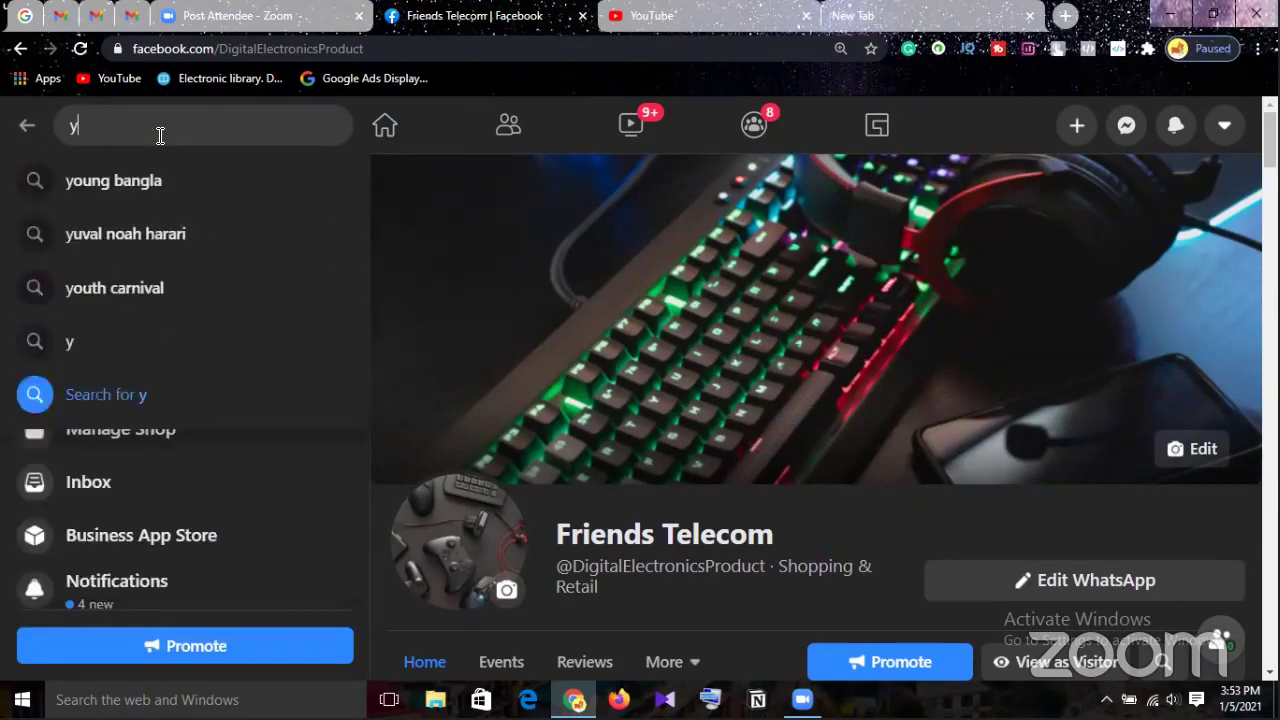
pyautogui.write('outub')
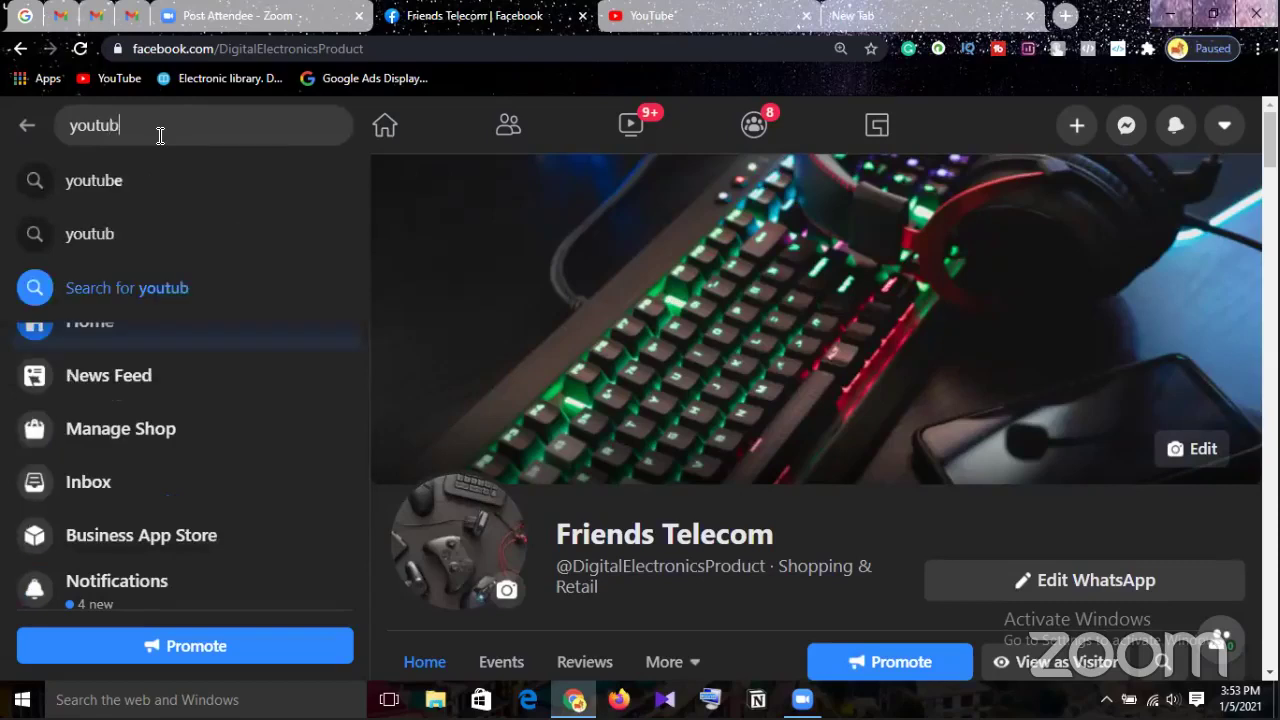
pyautogui.write('e ta')
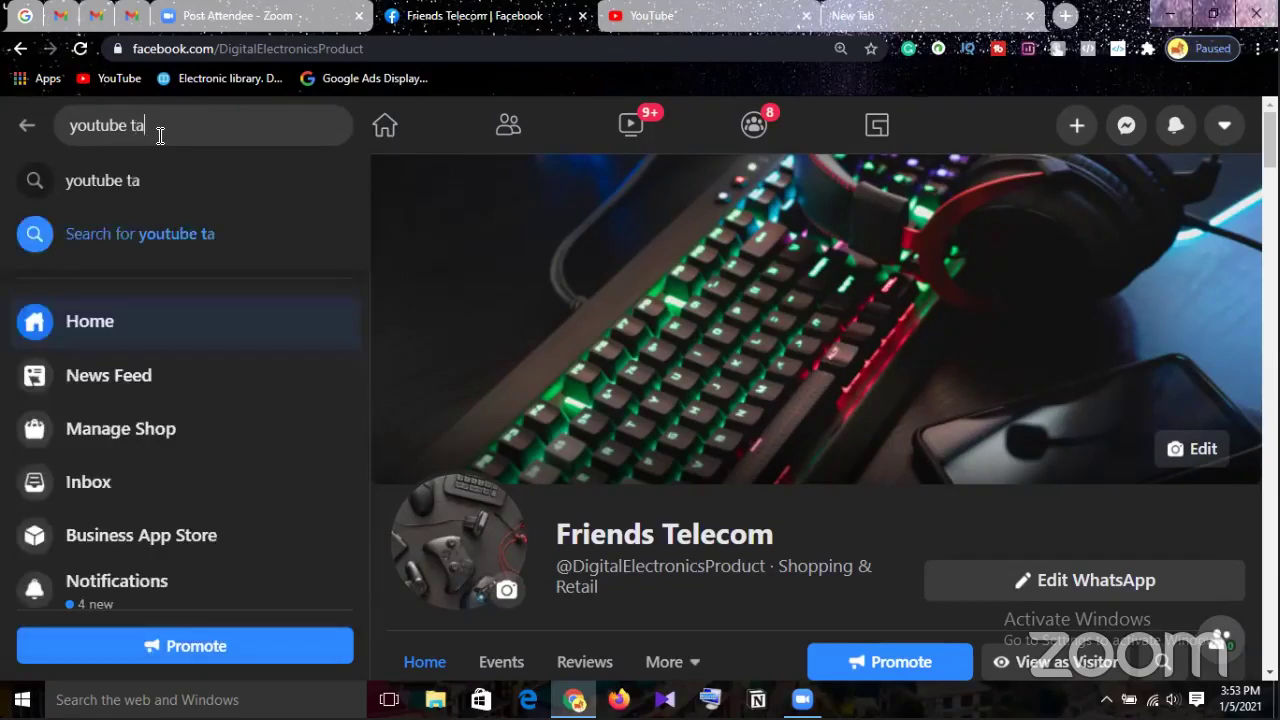
pyautogui.write('b')
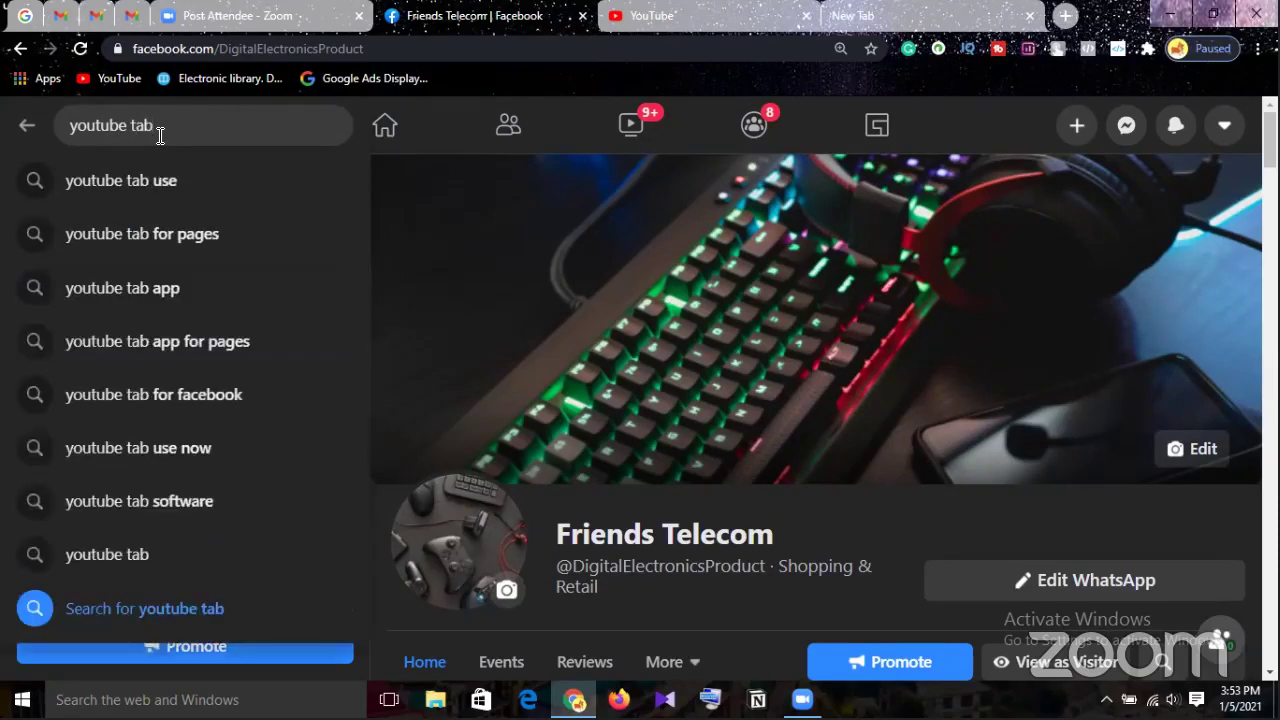
pyautogui.press('BackSpace')
pyautogui.press('BackSpace')
pyautogui.press('BackSpace')
pyautogui.press('BackSpace')
pyautogui.press('Return')
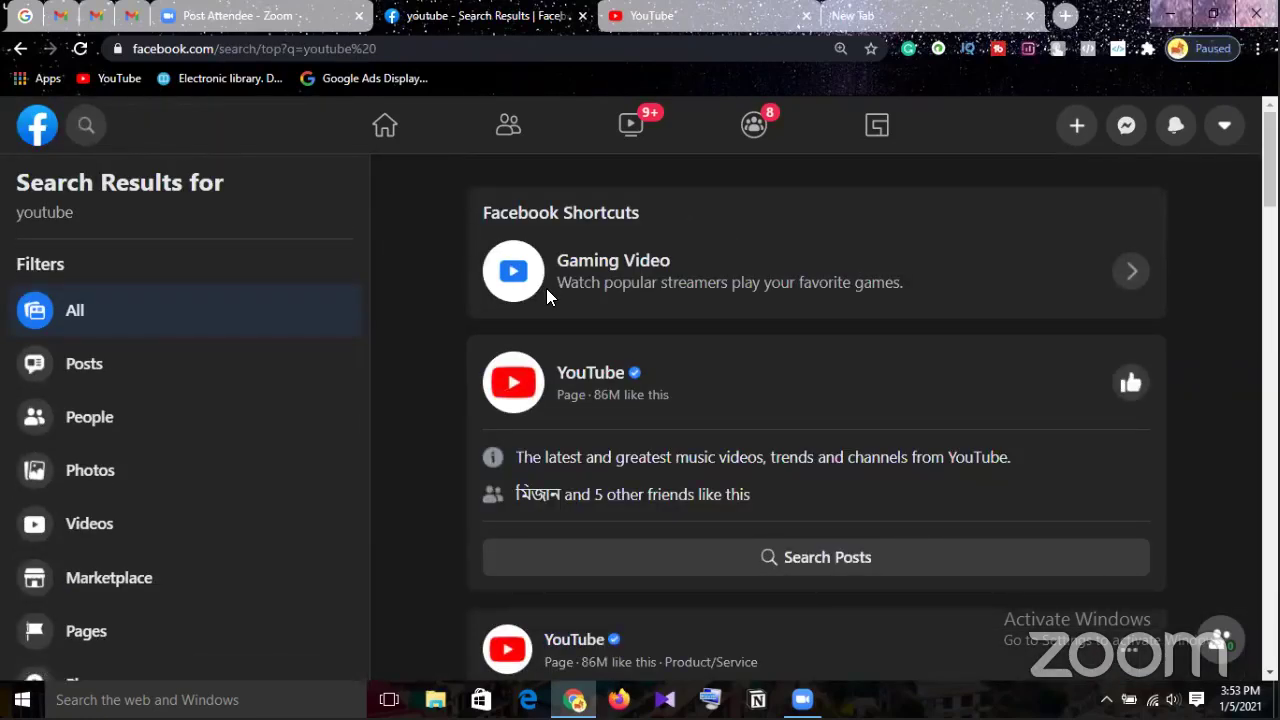
pyautogui.scroll(-2, 574, 326)
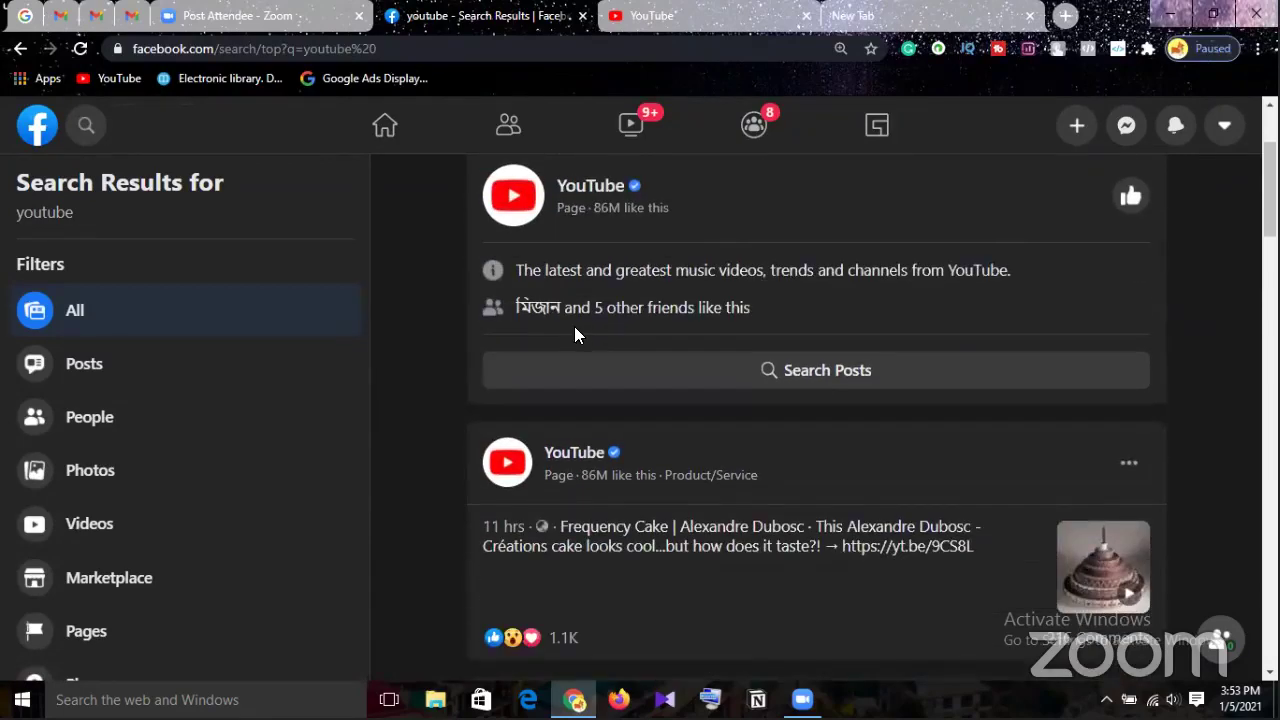
pyautogui.scroll(-2, 574, 326)
pyautogui.scroll(-2, 575, 333)
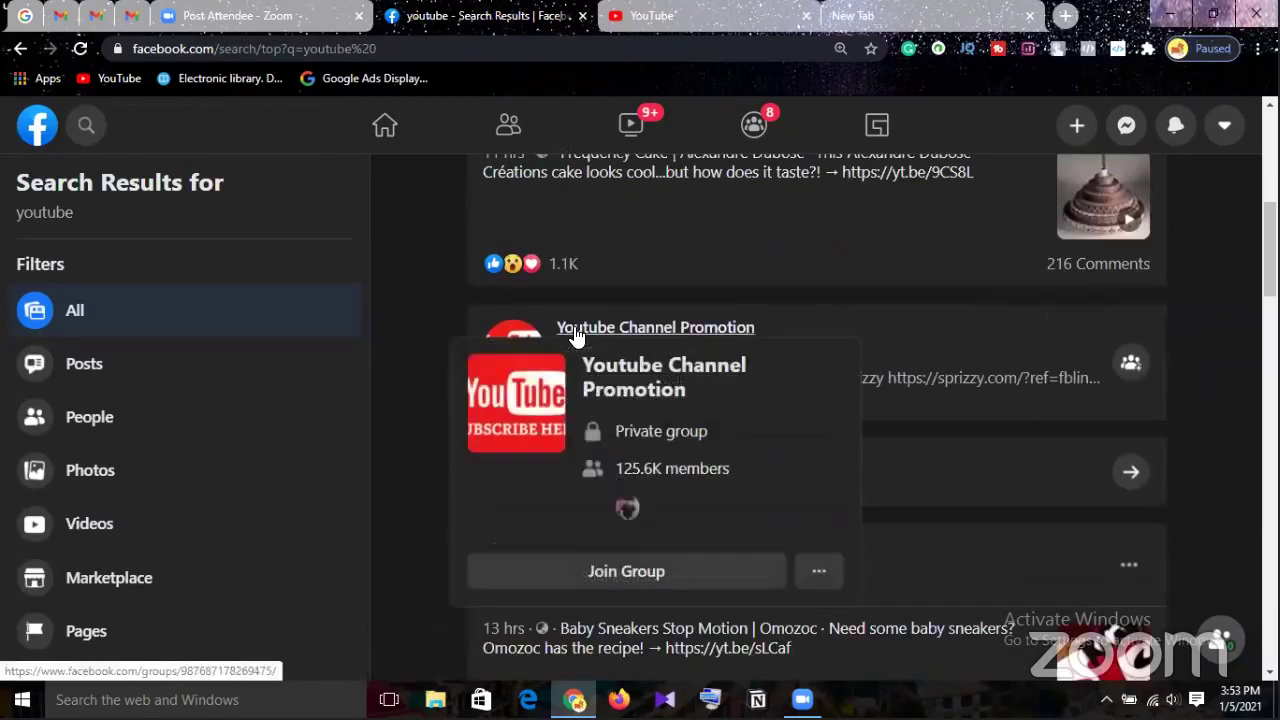
pyautogui.scroll(2, 1156, 335)
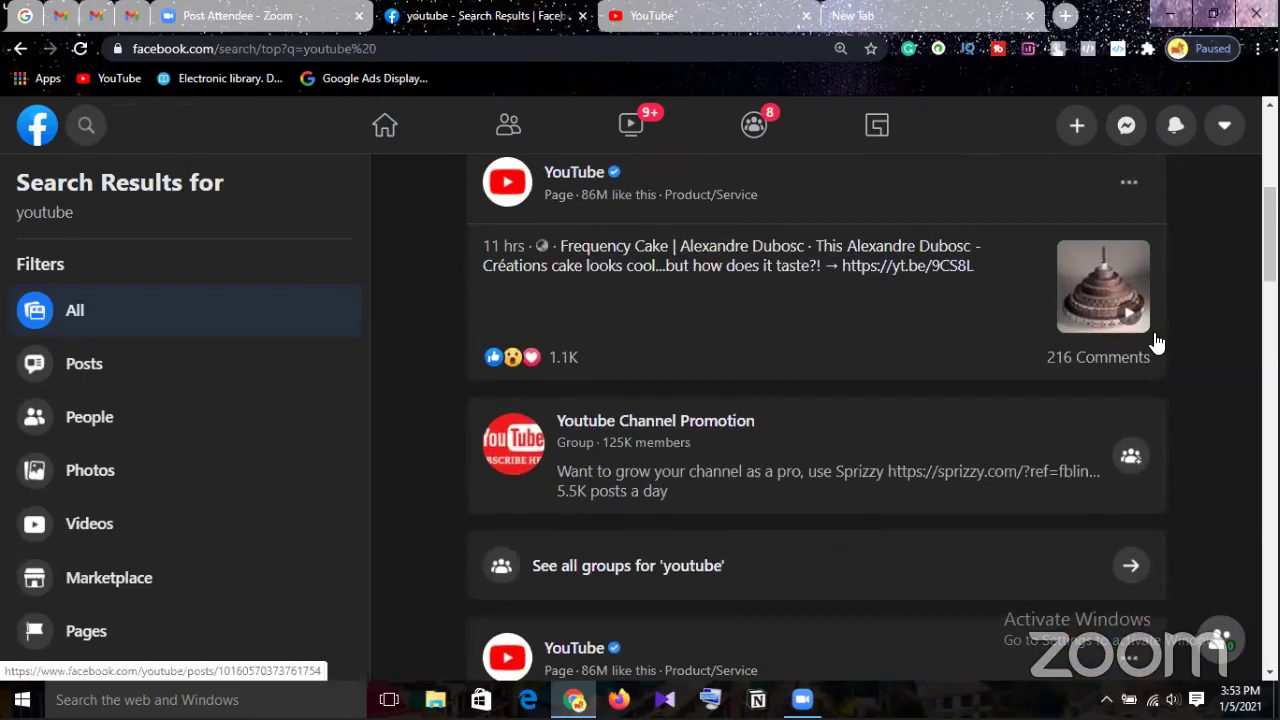
pyautogui.scroll(1, 1156, 343)
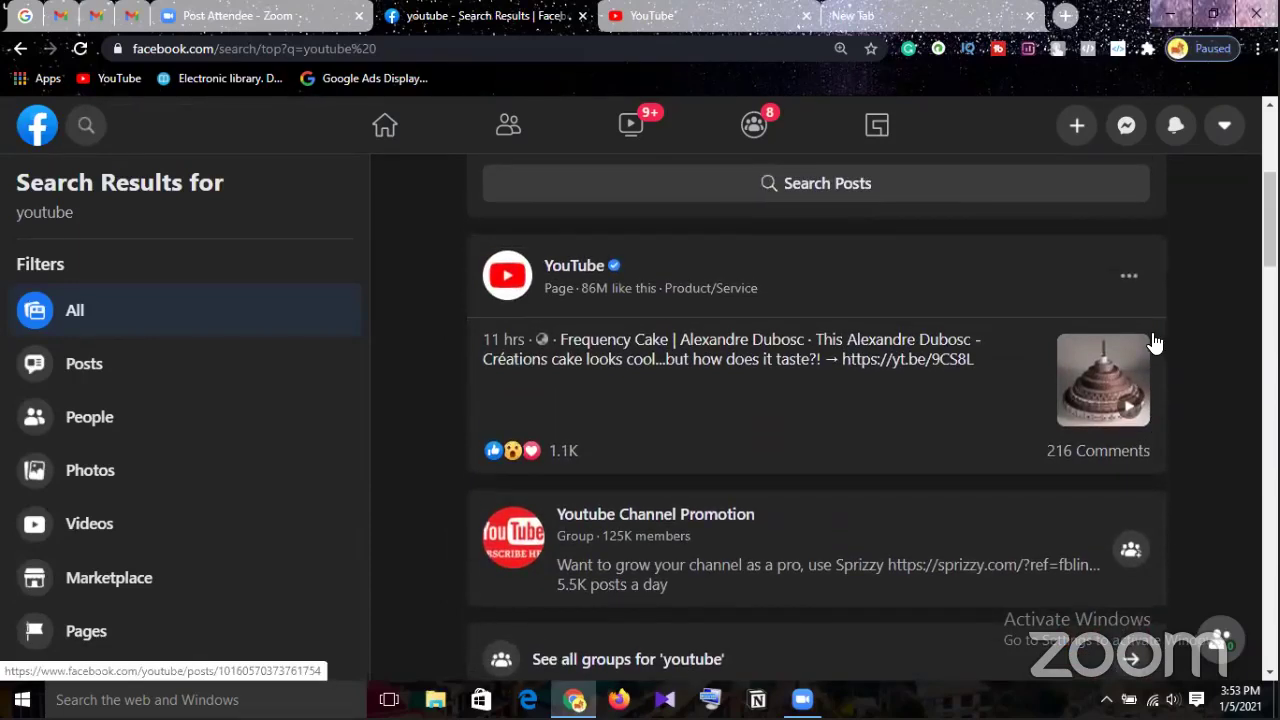
pyautogui.click(575, 266)
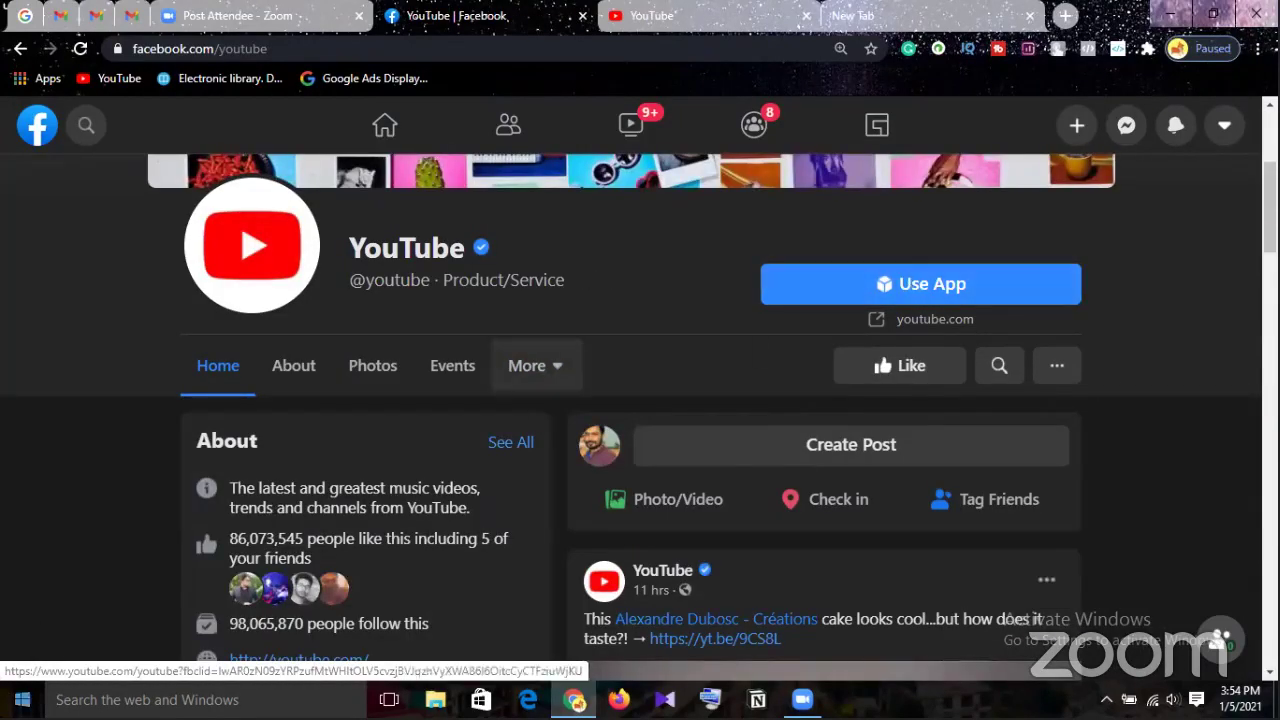
pyautogui.click(942, 294)
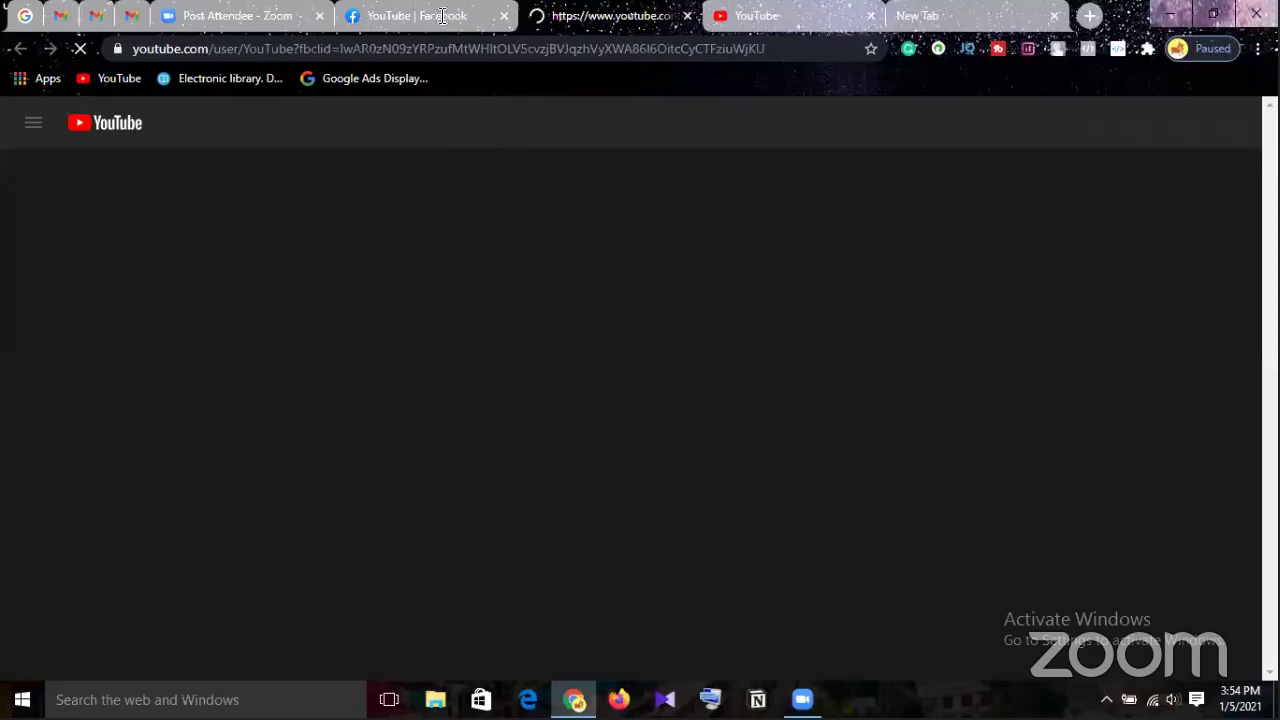
pyautogui.click(440, 17)
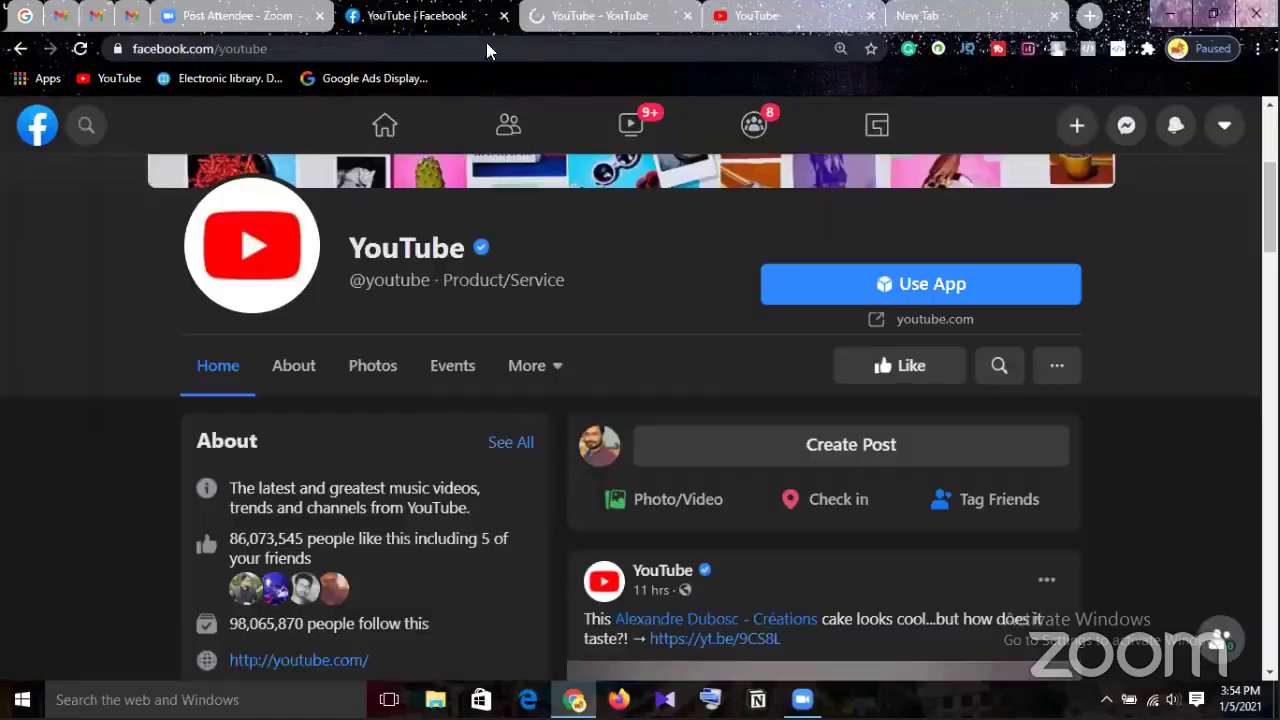
pyautogui.click(565, 17)
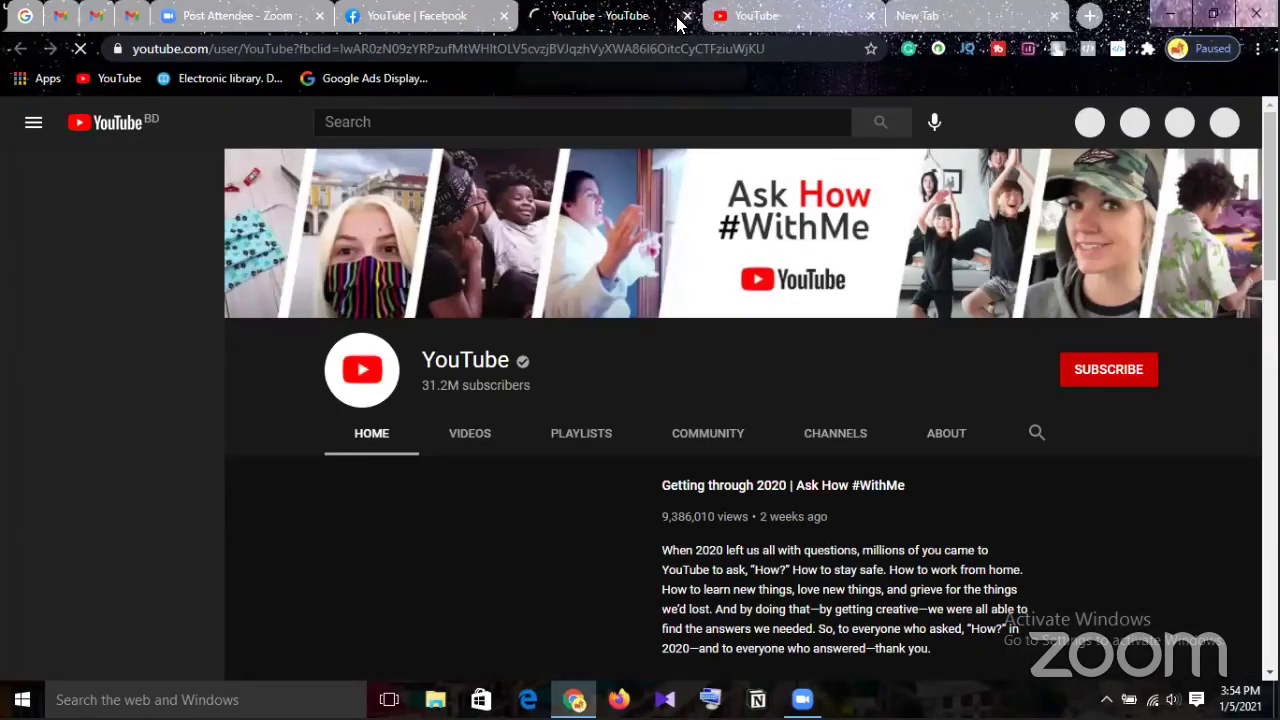
pyautogui.click(443, 17)
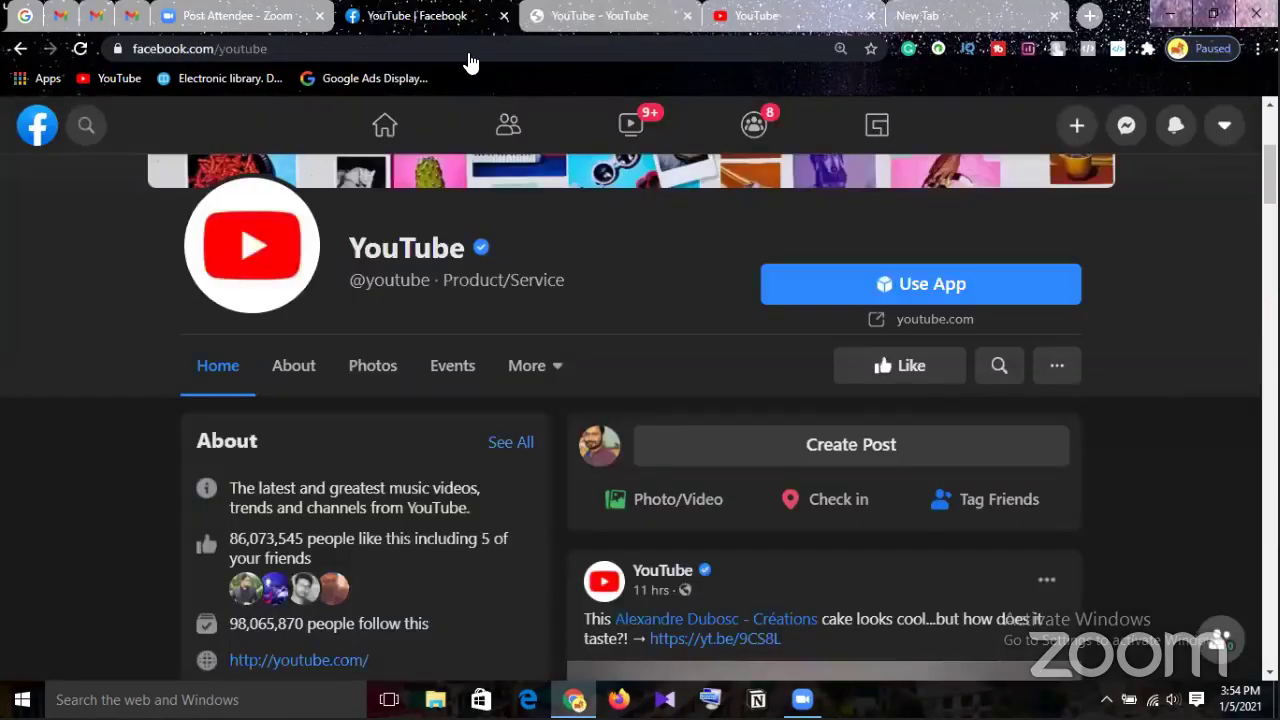
pyautogui.click(20, 48)
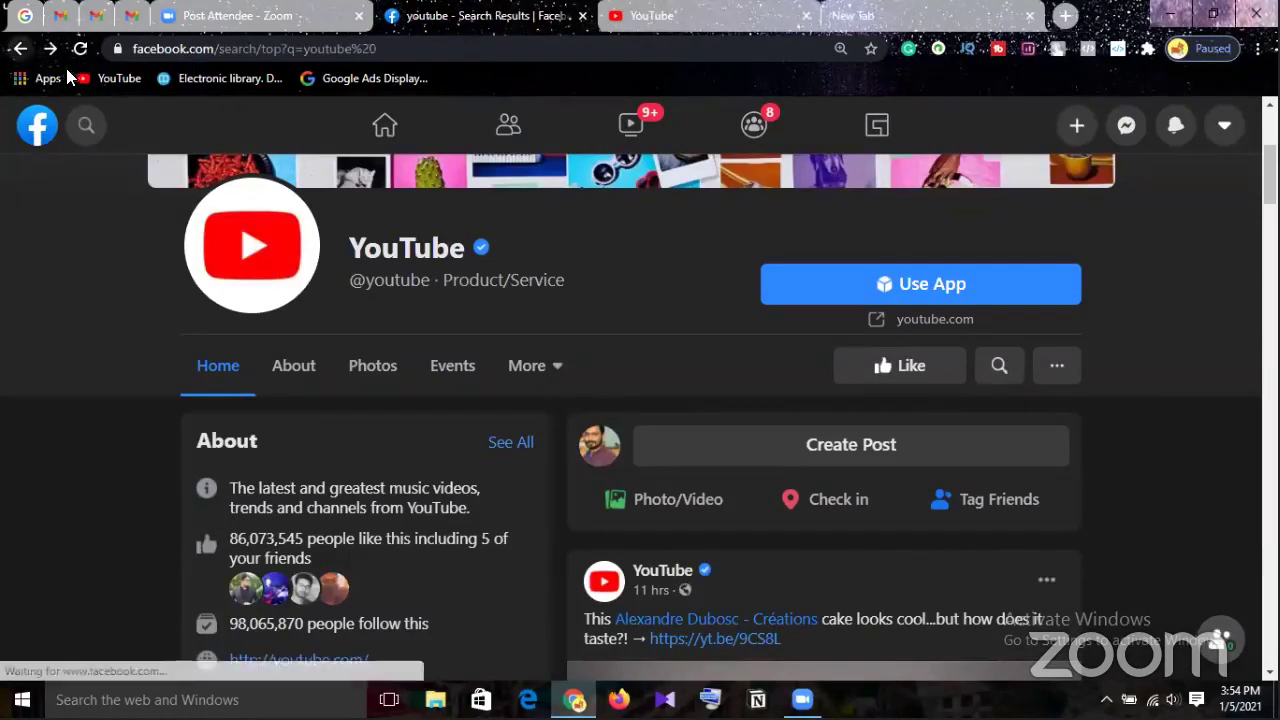
pyautogui.scroll(4, 777, 391)
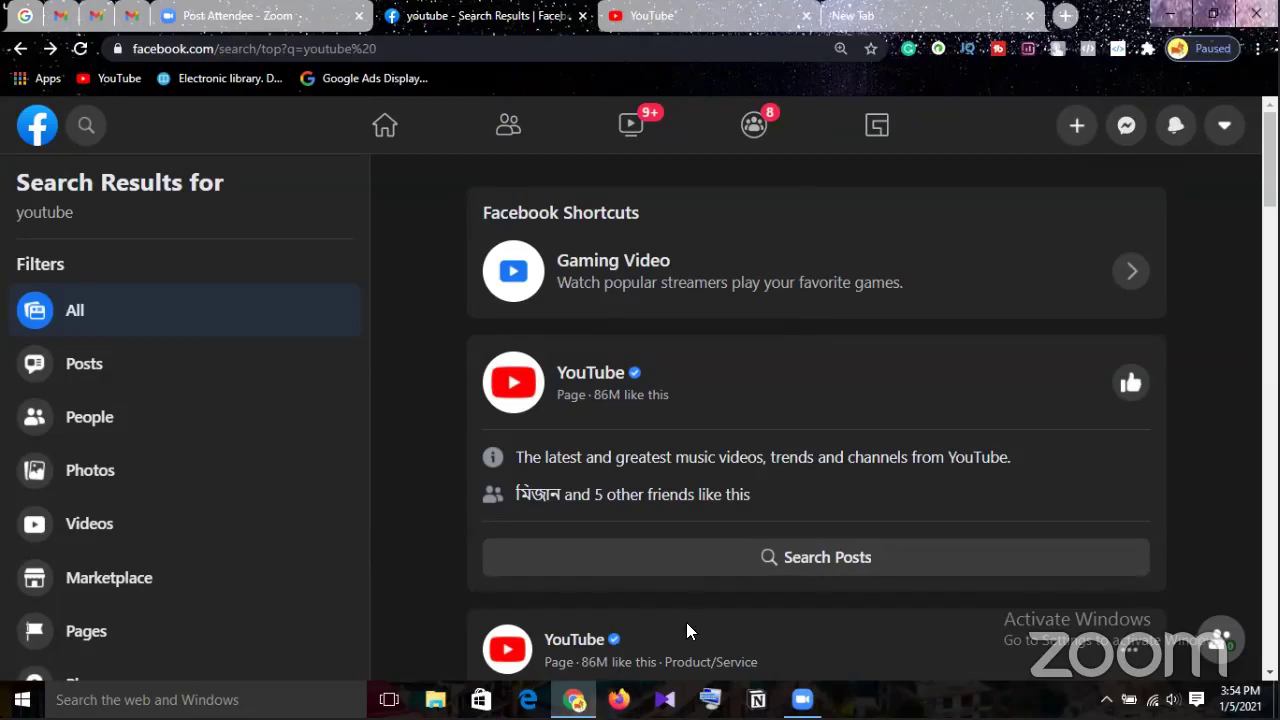
pyautogui.scroll(-1, 699, 603)
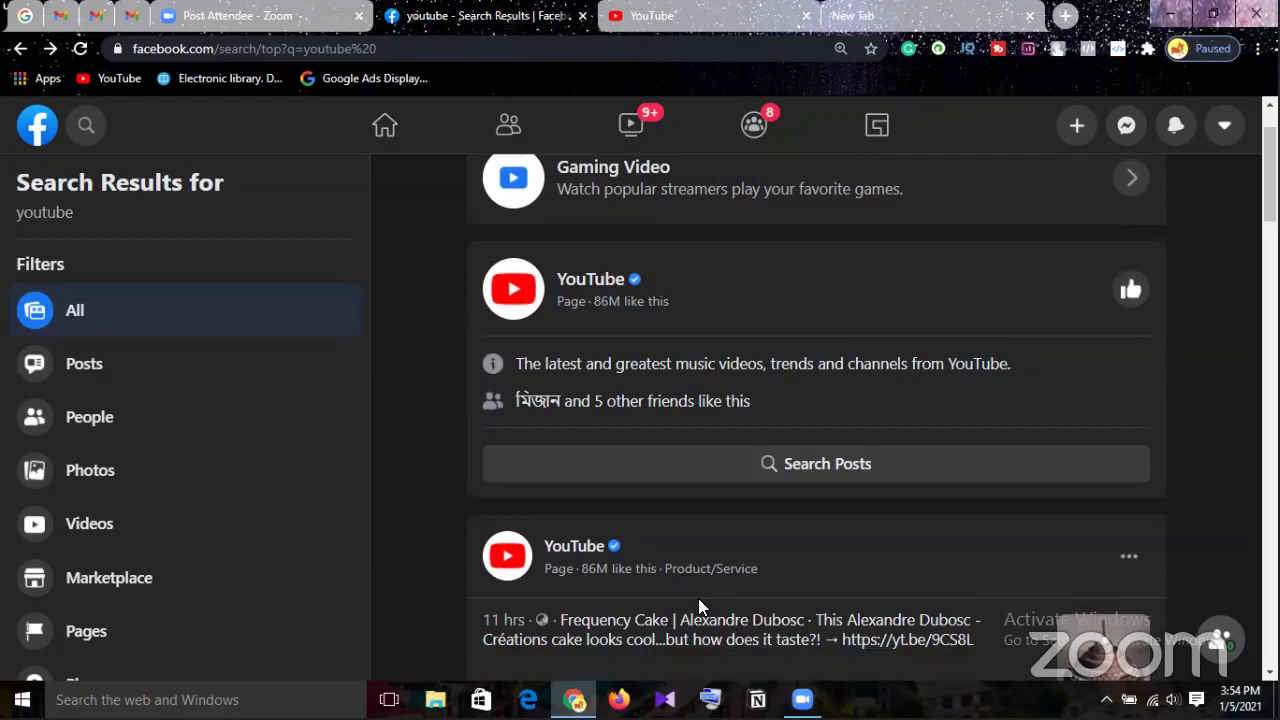
pyautogui.click(87, 125)
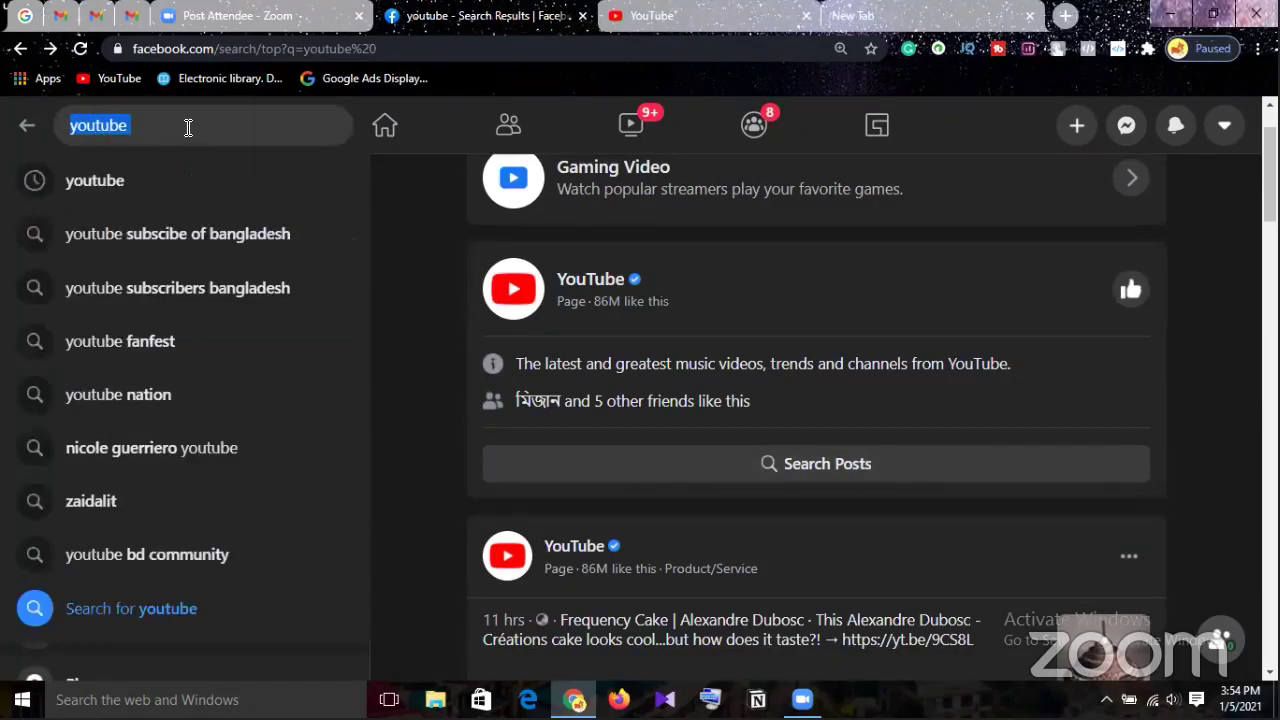
pyautogui.click(188, 127)
pyautogui.write('tab')
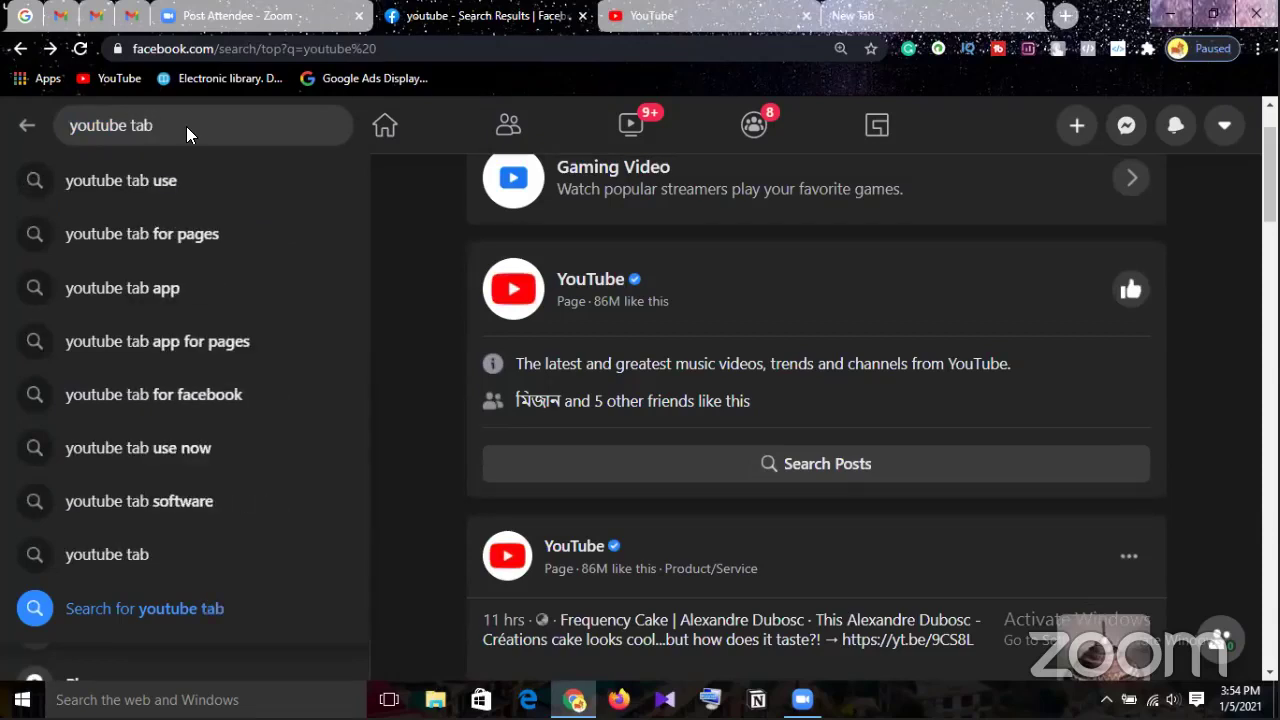
pyautogui.press('Return')
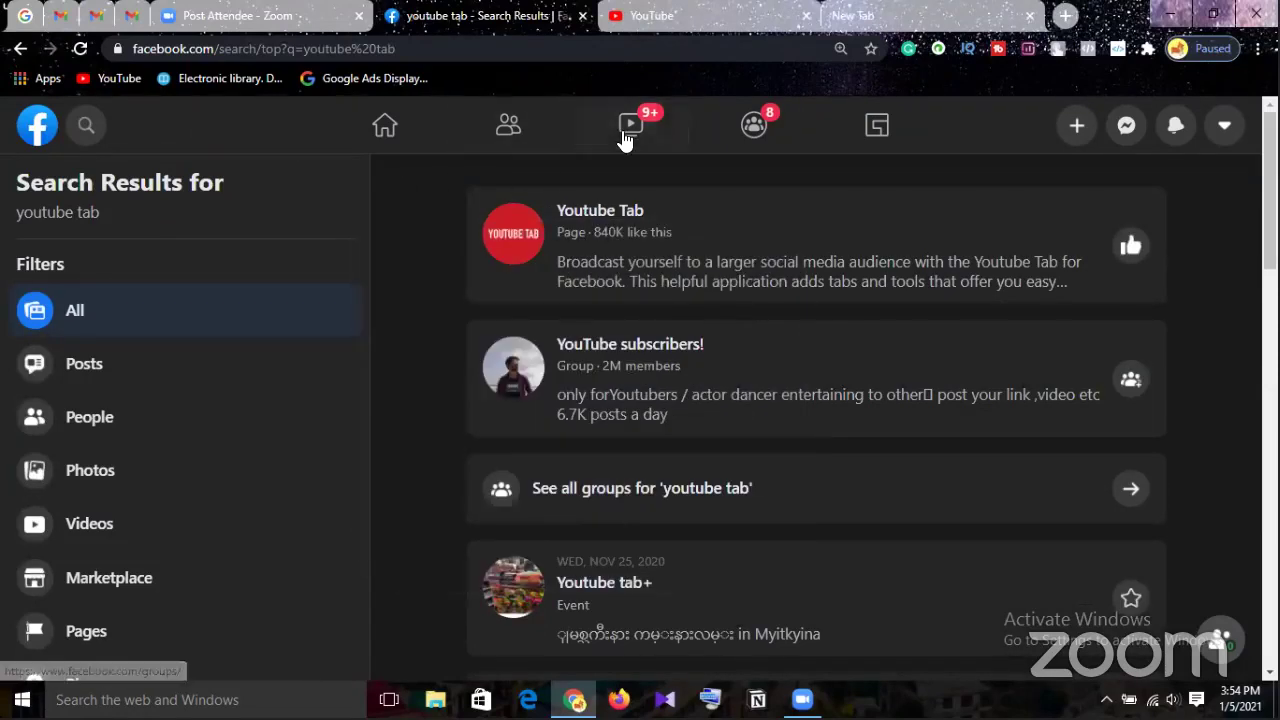
pyautogui.middleClick(597, 214)
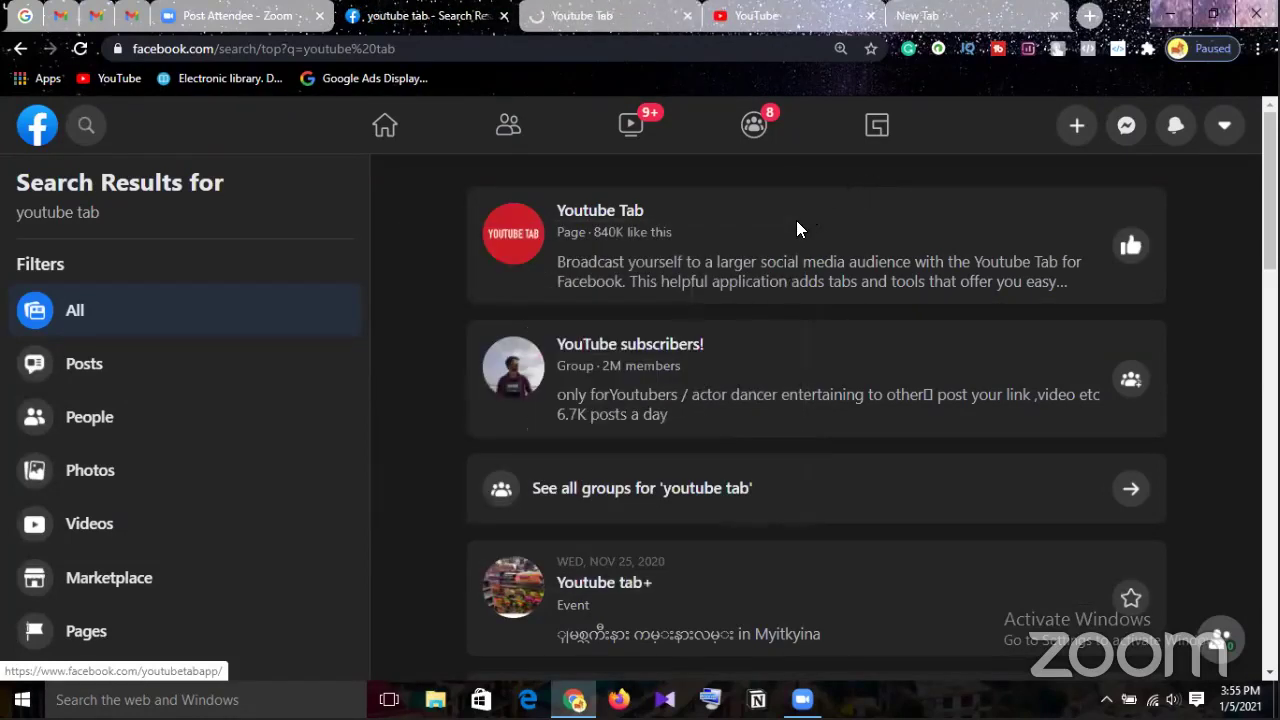
pyautogui.moveTo(610, 222)
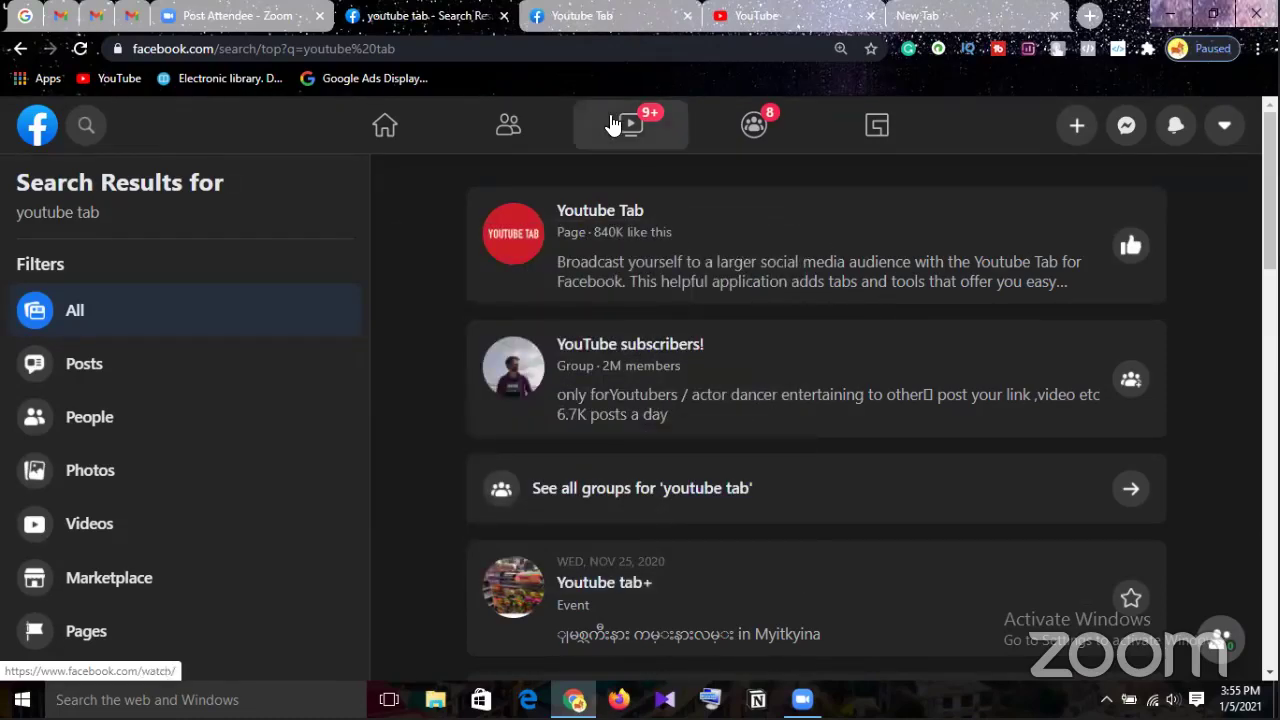
pyautogui.hotkey('ctrl', 'Tab')
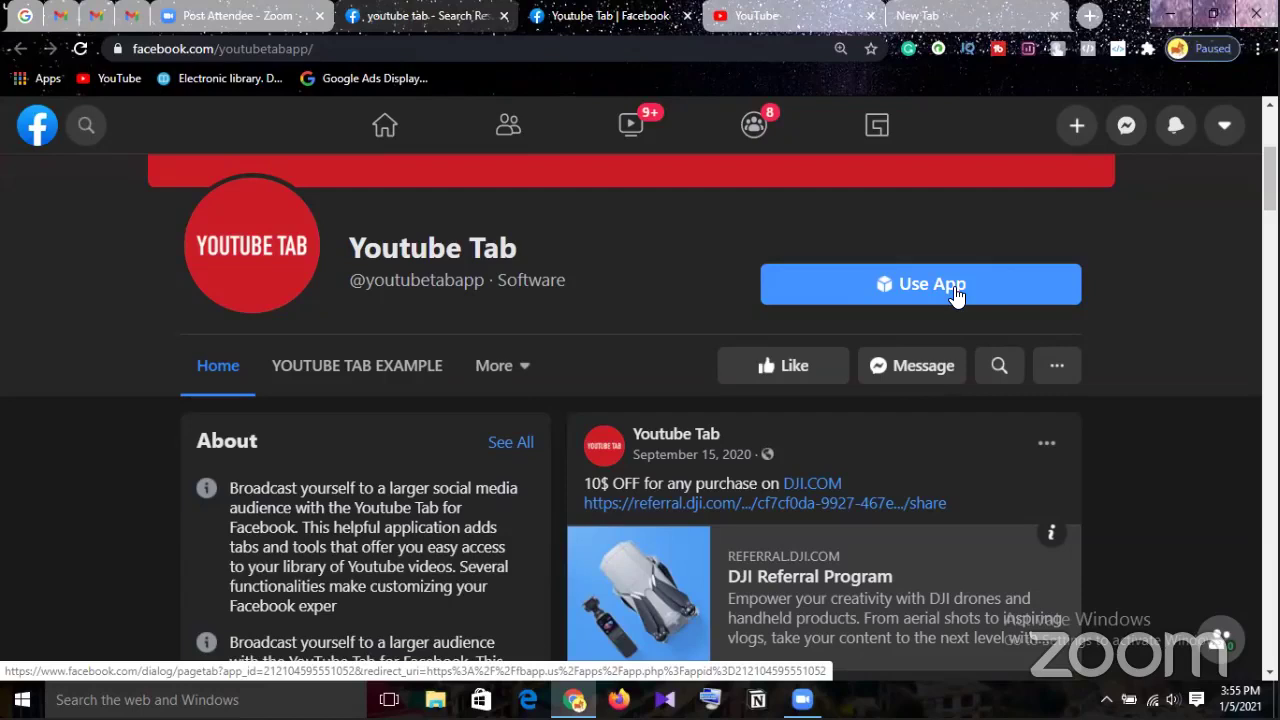
# Use the Youtube Tab app, pick Friends Telecom as the target page, and add the page tab
pyautogui.click(955, 292)
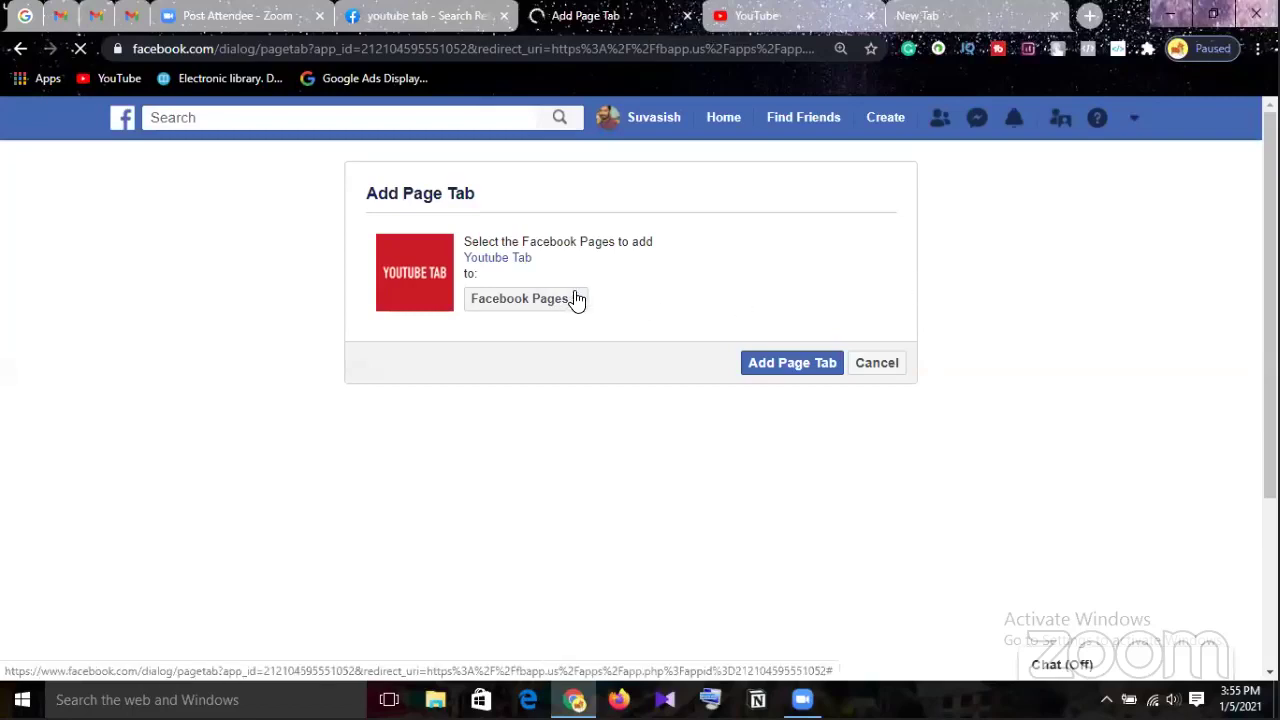
pyautogui.click(574, 302)
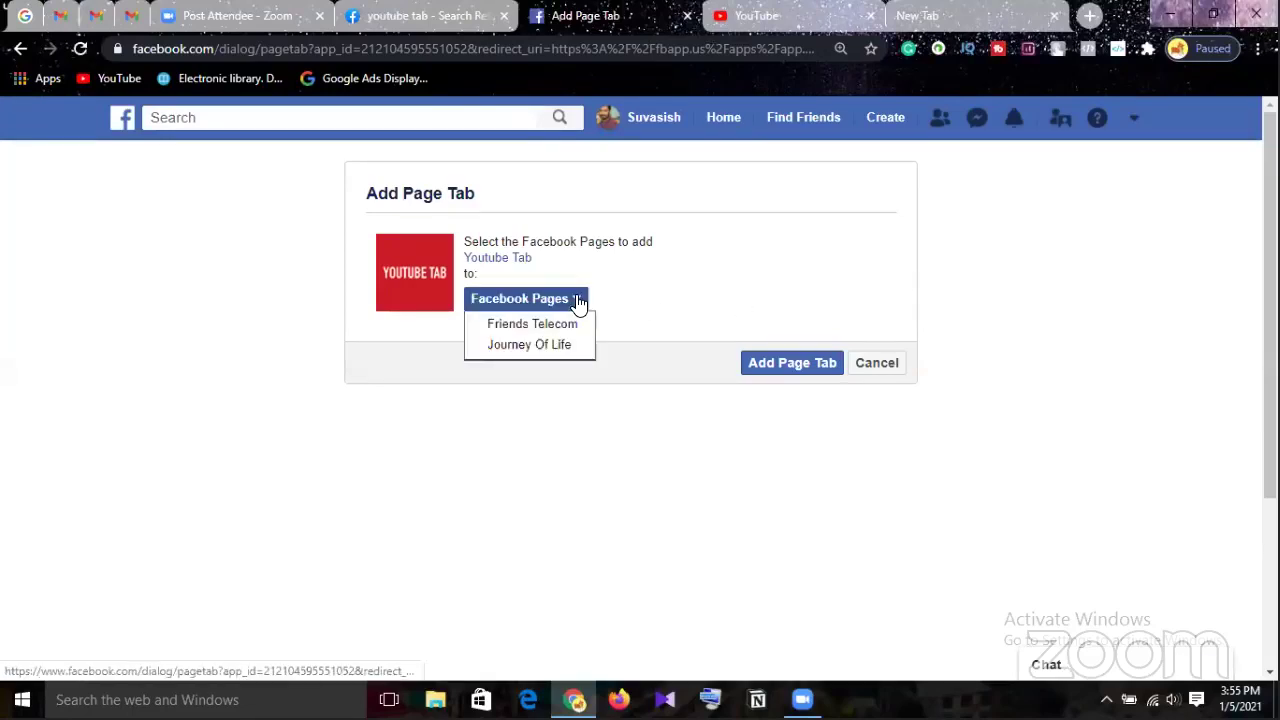
pyautogui.click(566, 324)
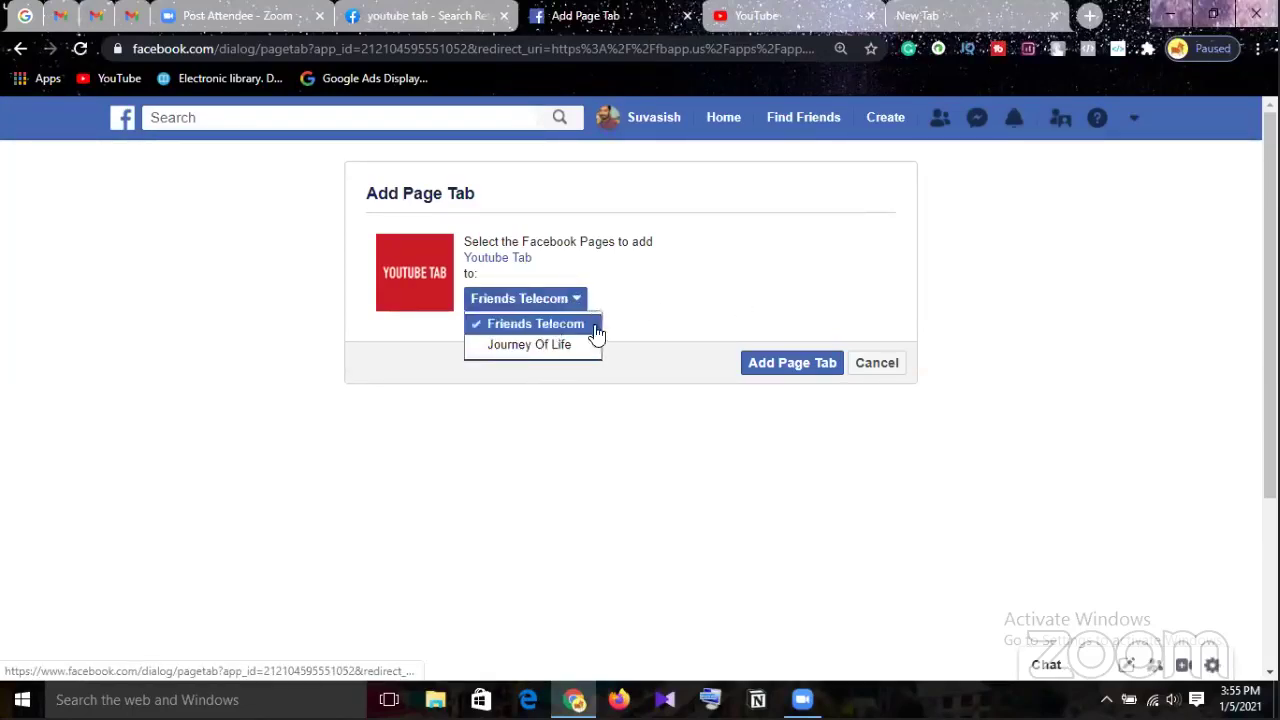
pyautogui.click(750, 307)
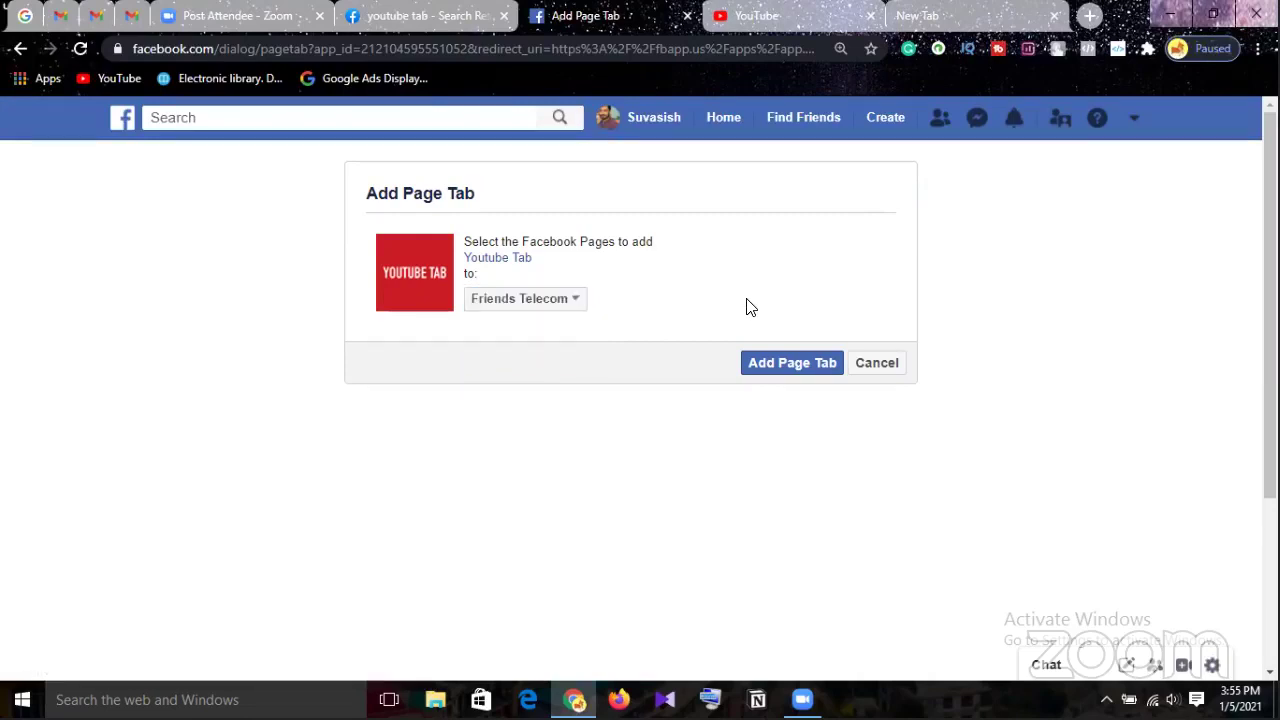
pyautogui.click(772, 375)
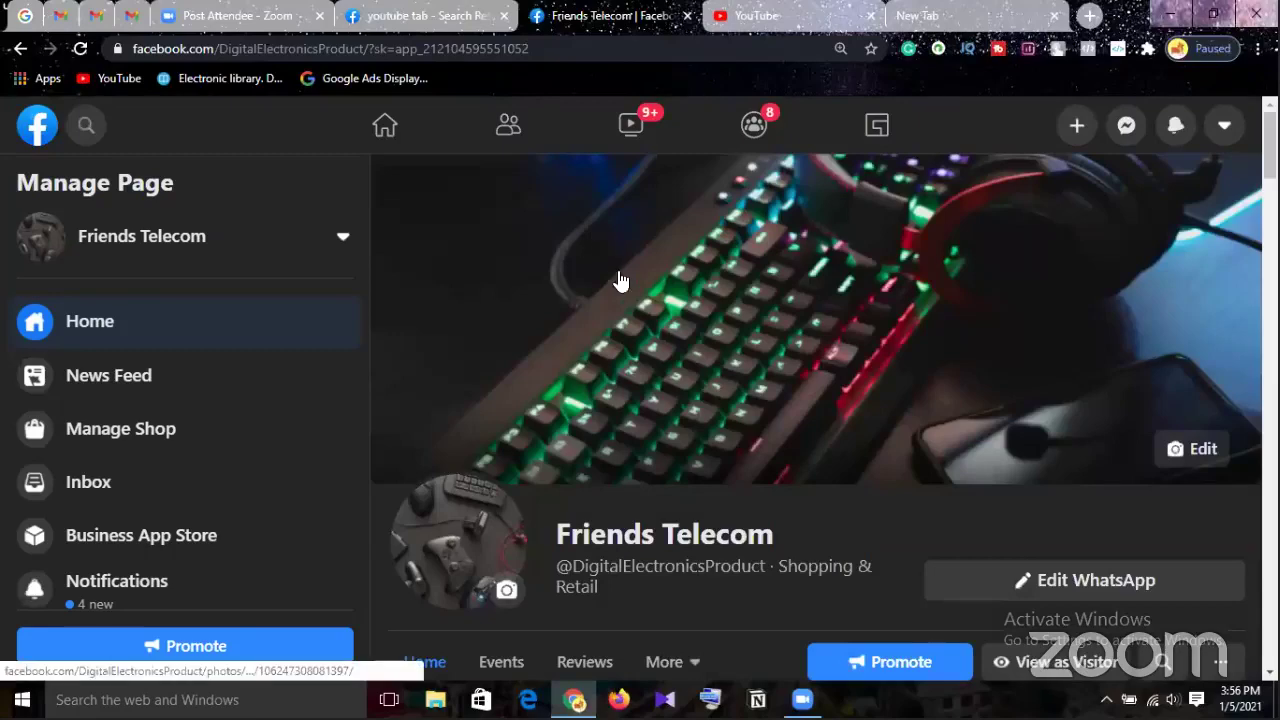
# Open the More dropdown on the Friends Telecom page to show its YouTube tab
pyautogui.scroll(-3, 636, 285)
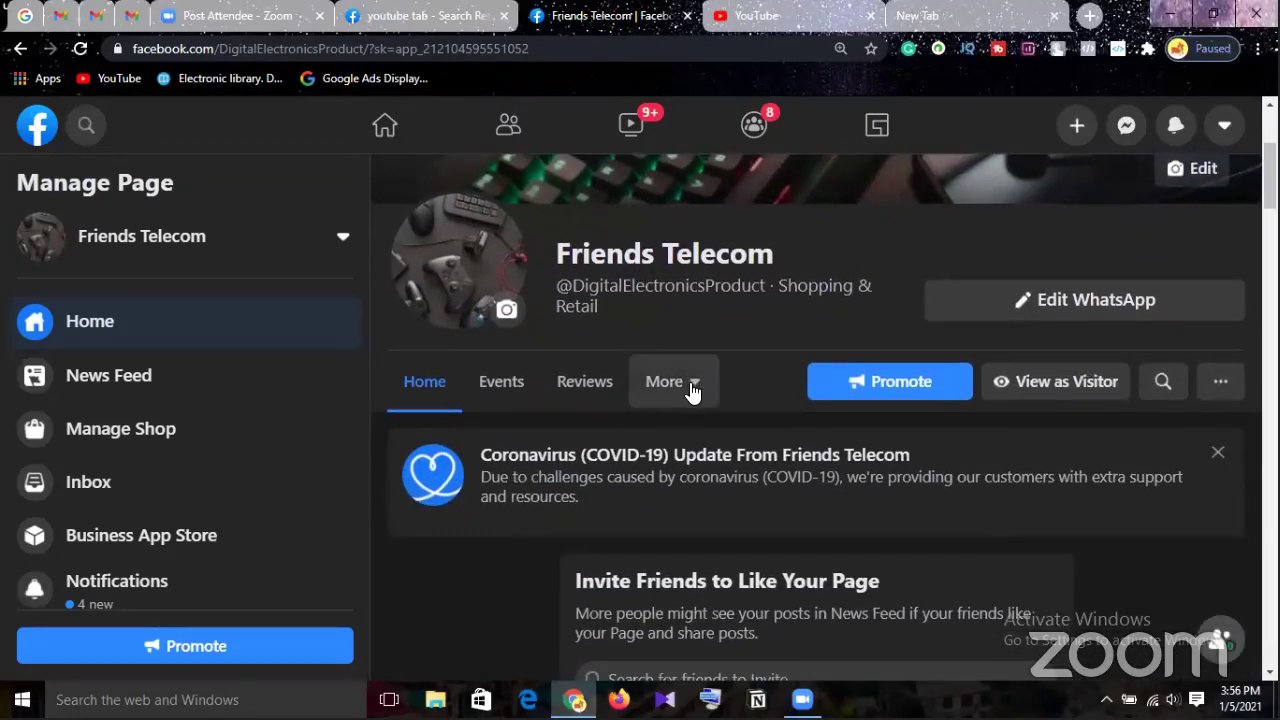
pyautogui.click(692, 390)
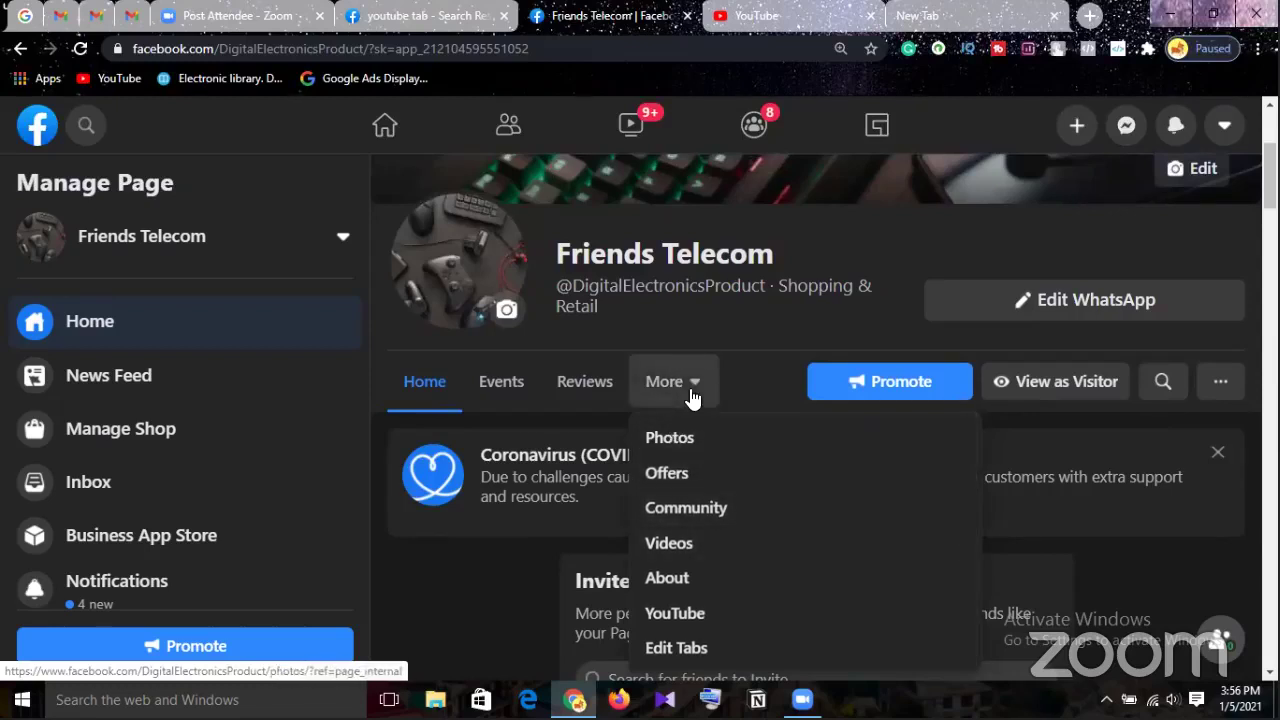
pyautogui.click(680, 384)
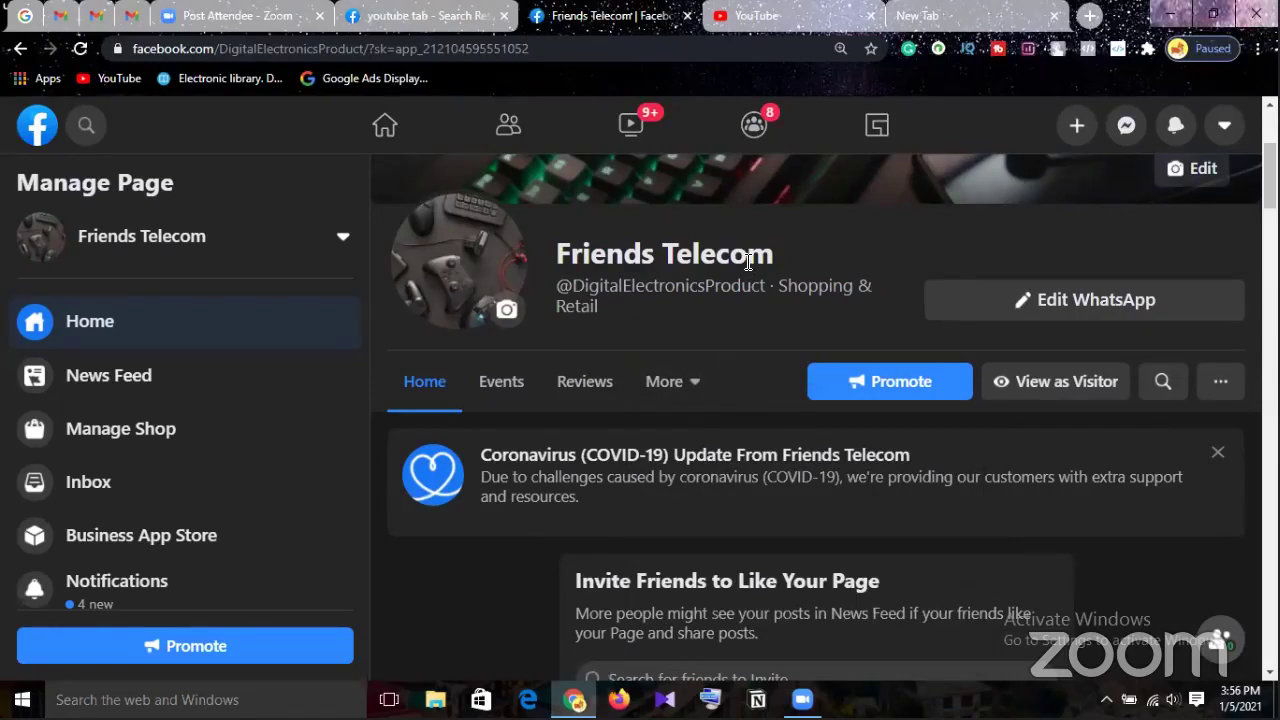
pyautogui.scroll(-2, 748, 262)
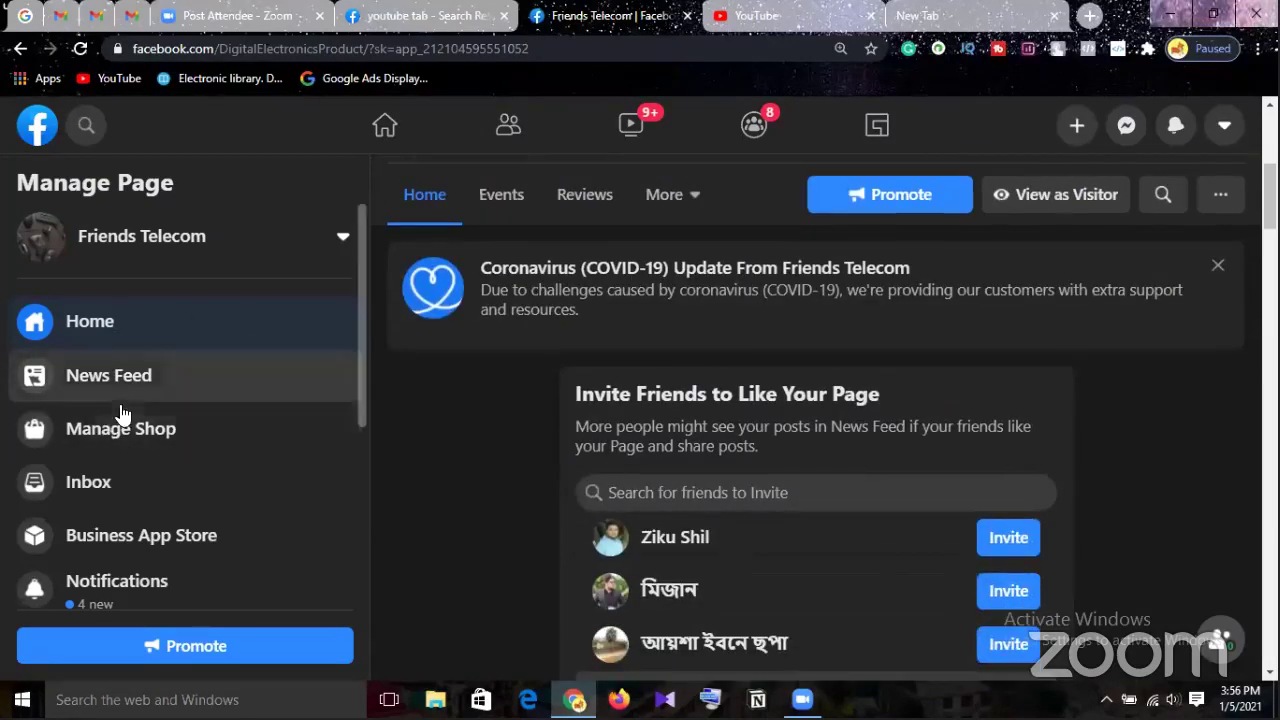
pyautogui.scroll(-4, 1088, 364)
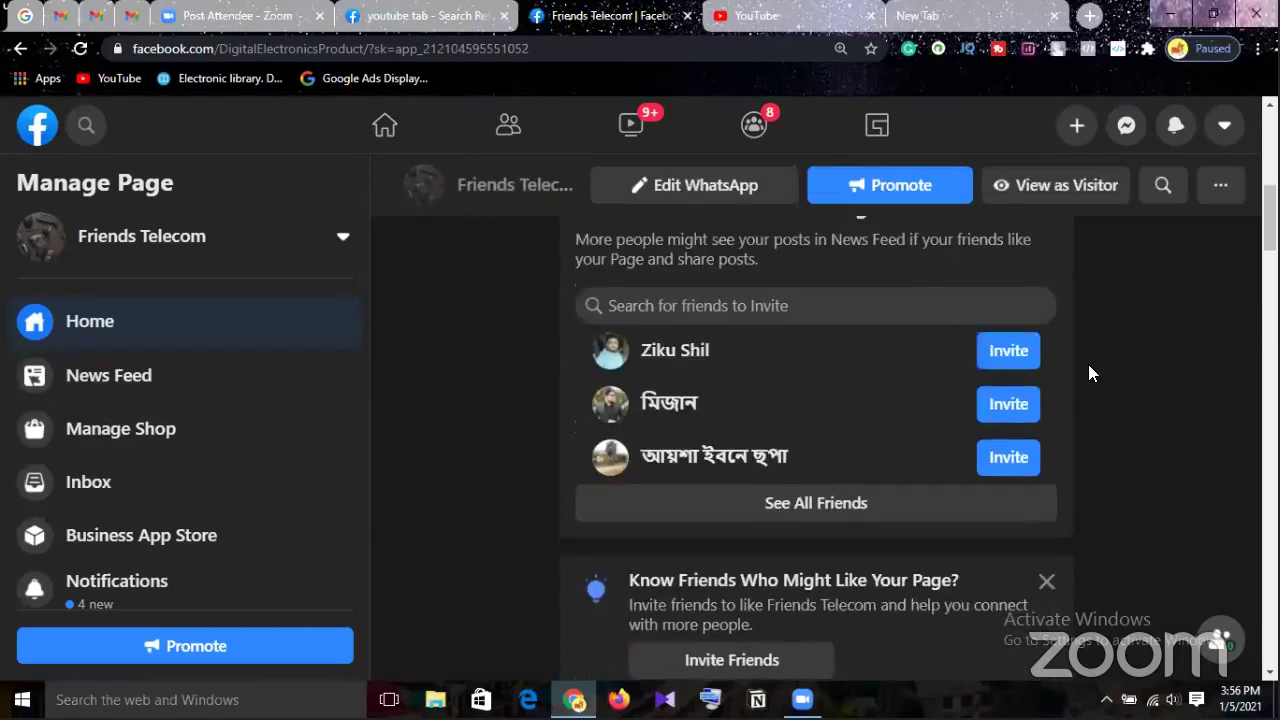
pyautogui.scroll(-6, 1090, 368)
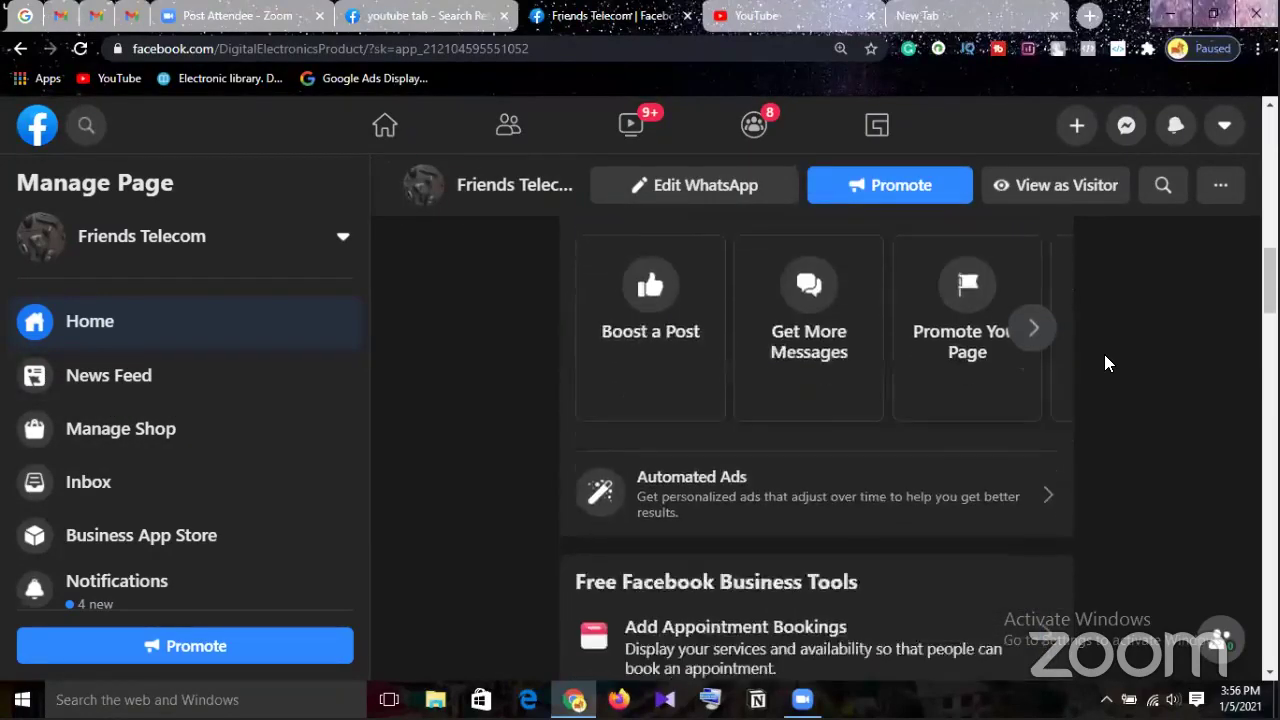
pyautogui.scroll(-2, 1106, 363)
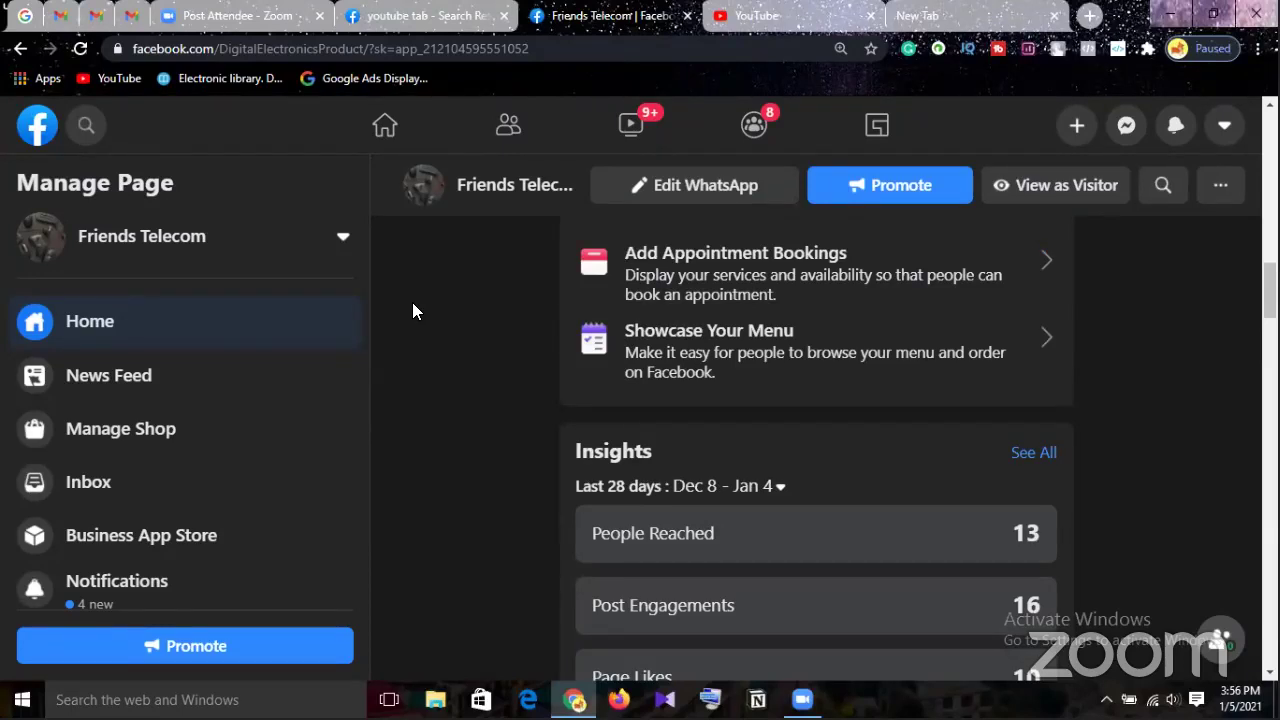
pyautogui.scroll(10, 430, 294)
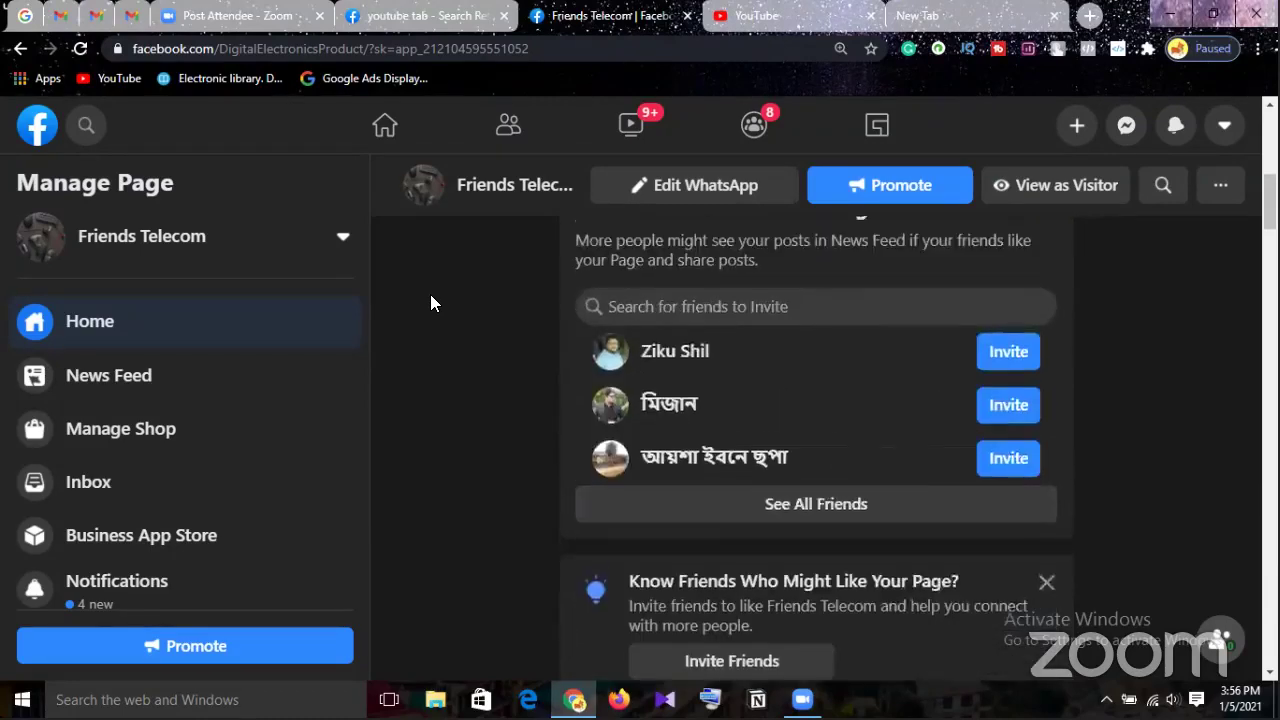
pyautogui.scroll(2, 430, 299)
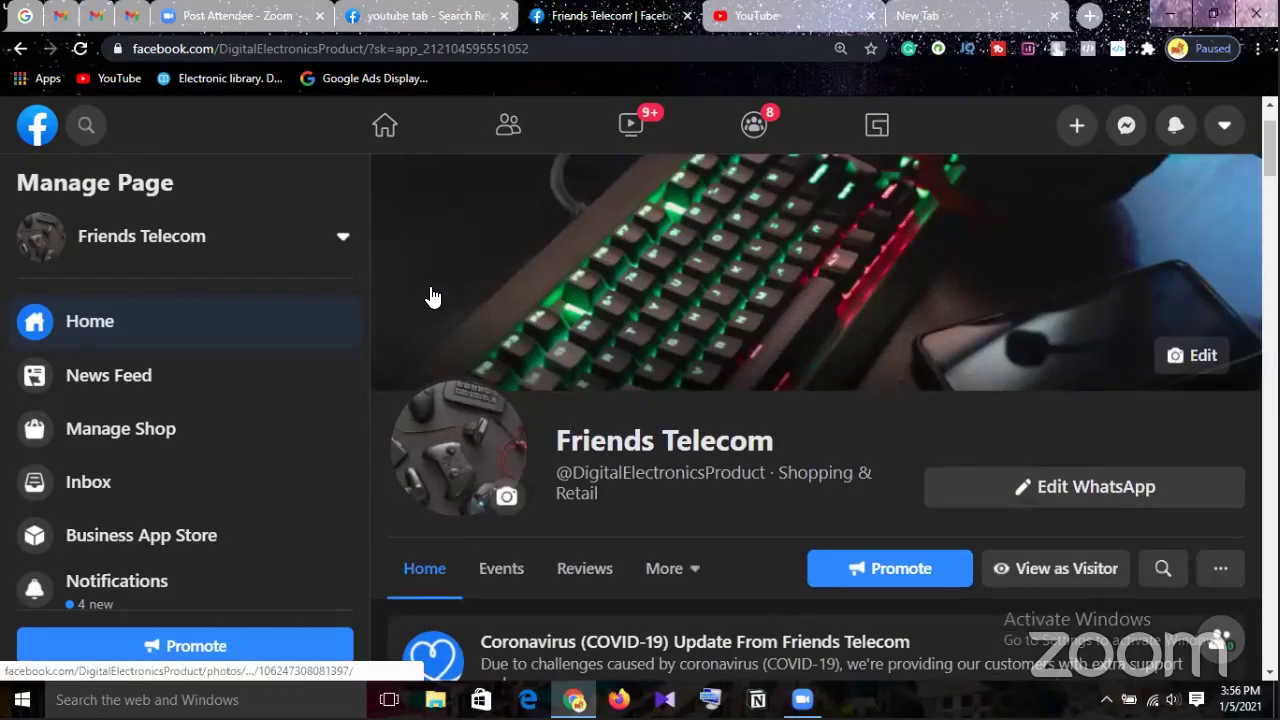
pyautogui.click(686, 568)
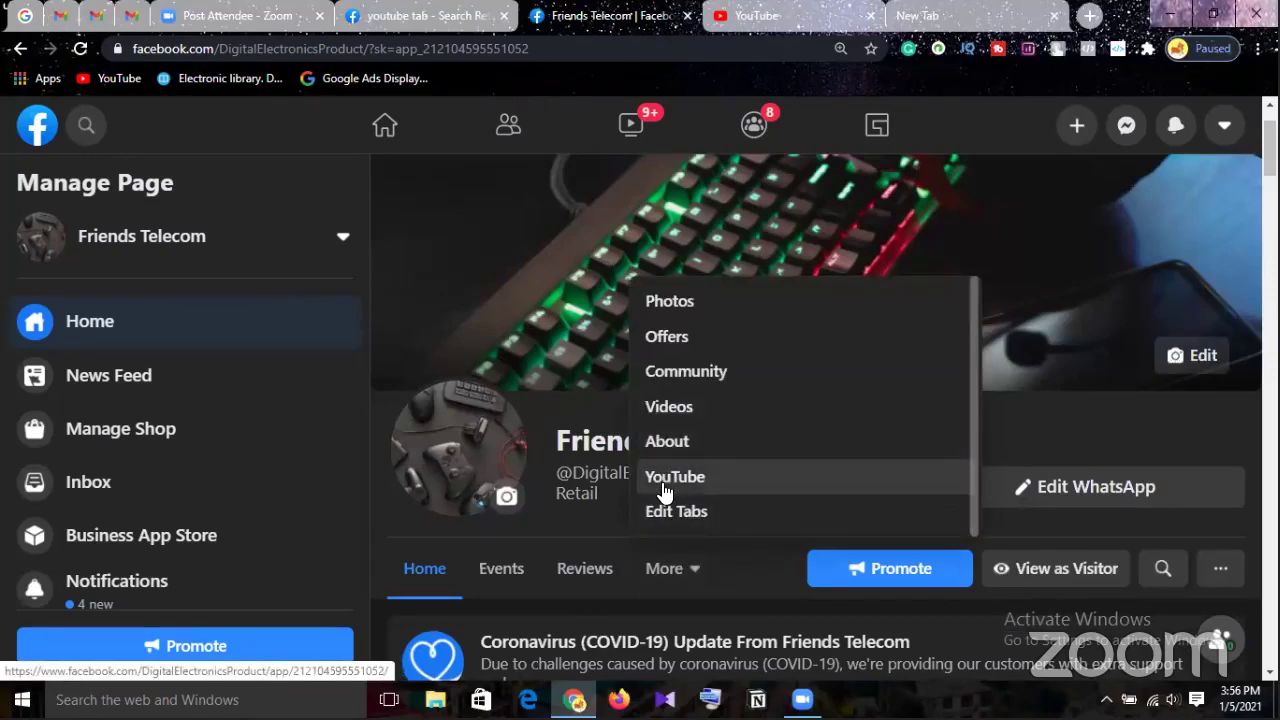
# Switch to the YouTube tab and bring its Application settings with the Channel ID field into view
pyautogui.click(663, 478)
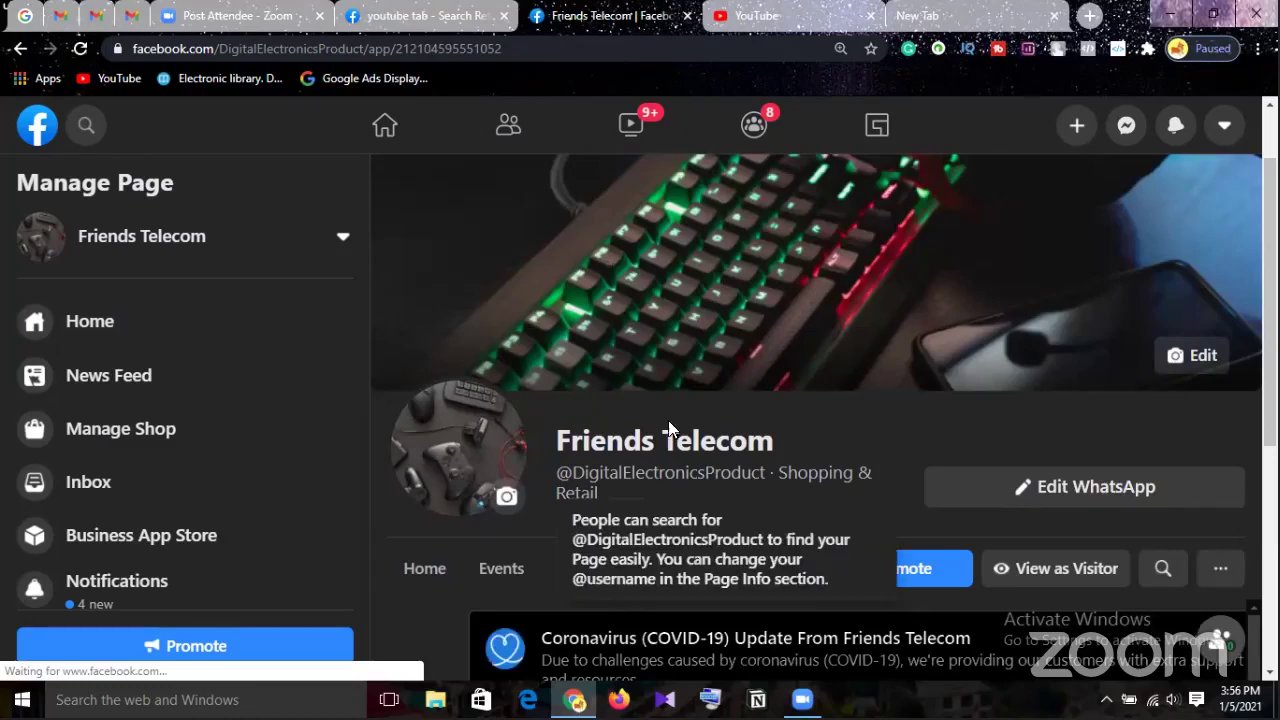
pyautogui.scroll(-3, 664, 372)
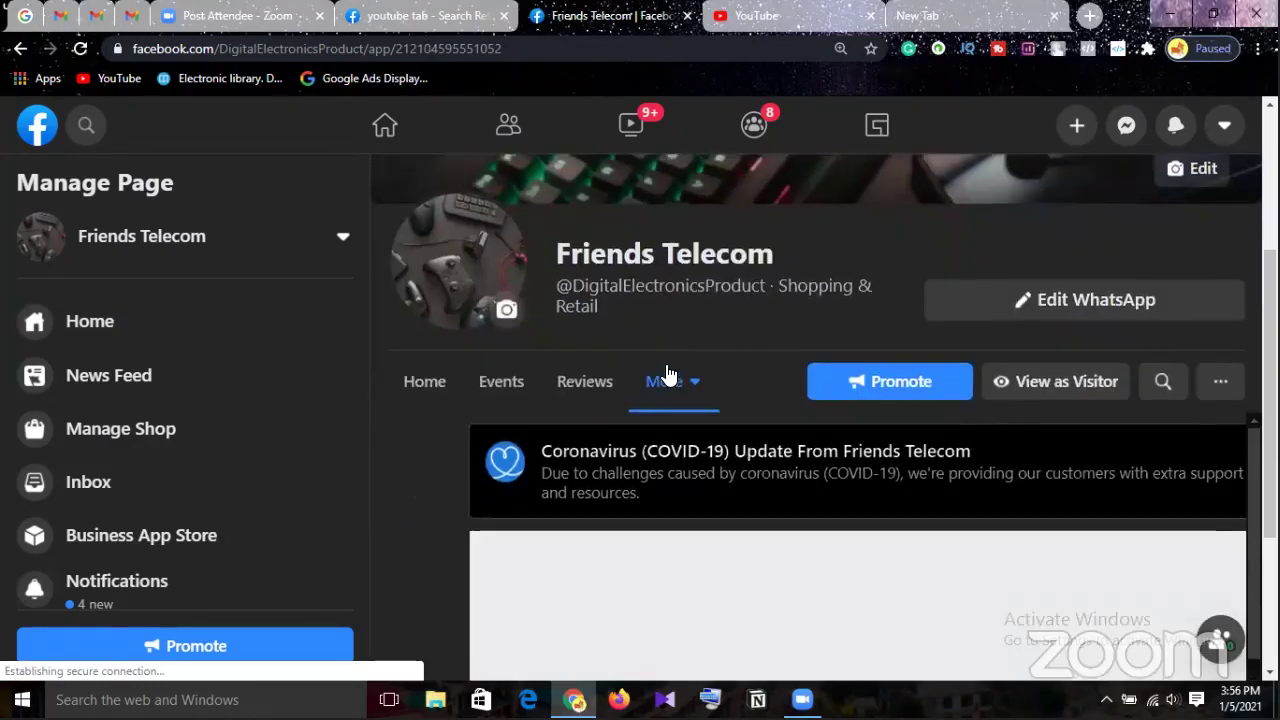
pyautogui.scroll(-3, 668, 372)
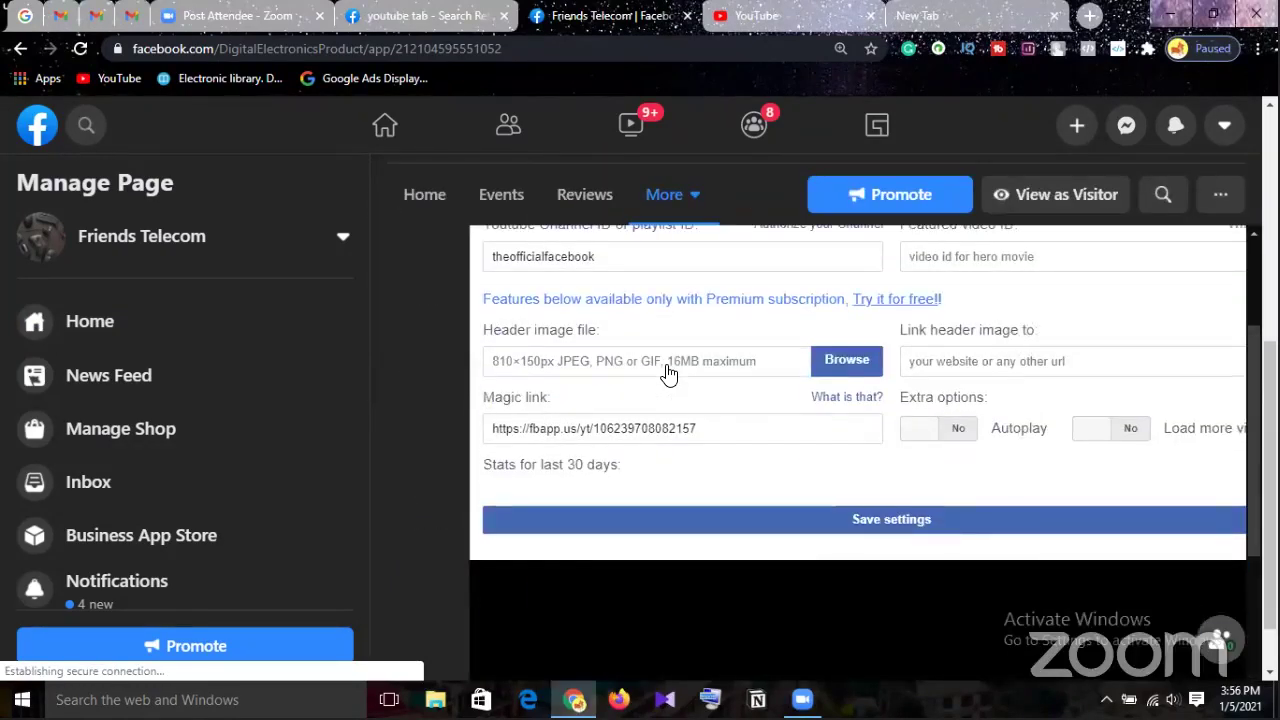
pyautogui.scroll(1, 669, 372)
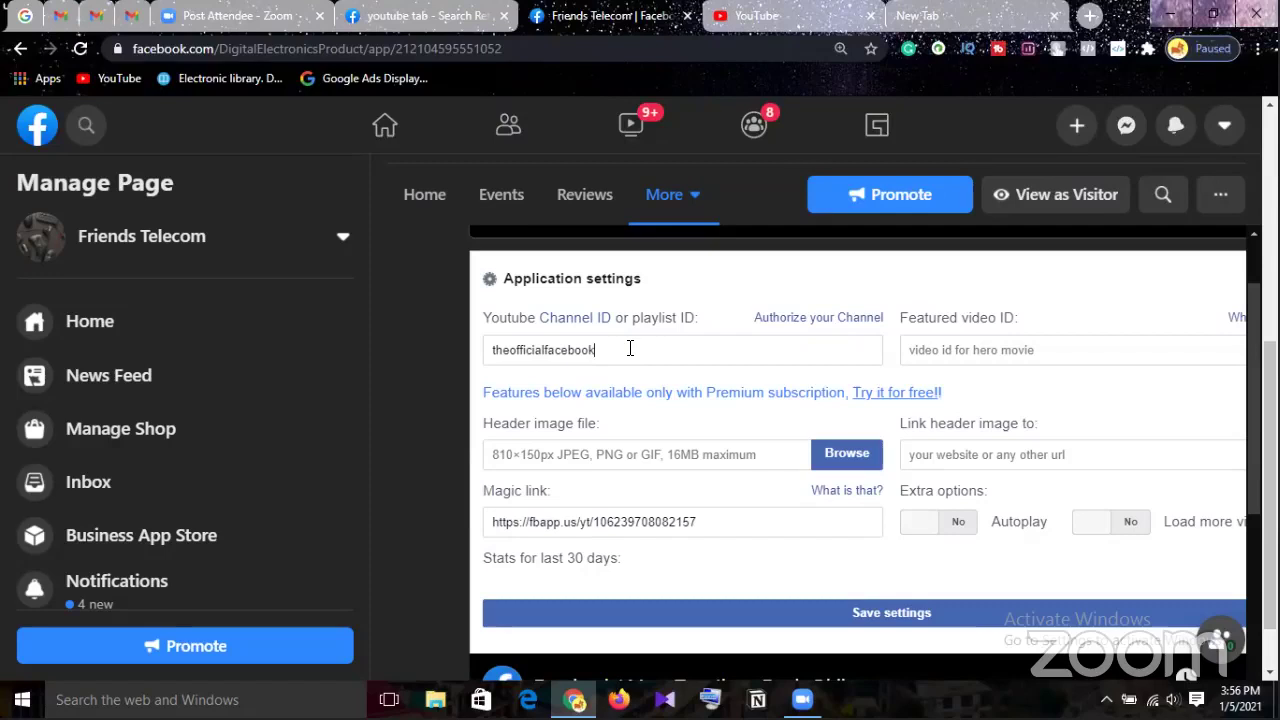
# Replace theofficialfacebook in the Channel ID field with the User ID copied from YouTube Advanced settings
pyautogui.press('BackSpace')
pyautogui.press('BackSpace')
pyautogui.press('BackSpace')
pyautogui.press('BackSpace')
pyautogui.press('BackSpace')
pyautogui.press('BackSpace')
pyautogui.press('BackSpace')
pyautogui.press('BackSpace')
pyautogui.press('BackSpace')
pyautogui.press('BackSpace')
pyautogui.press('BackSpace')
pyautogui.press('BackSpace')
pyautogui.press('BackSpace')
pyautogui.press('BackSpace')
pyautogui.press('BackSpace')
pyautogui.press('BackSpace')
pyautogui.click(760, 15)
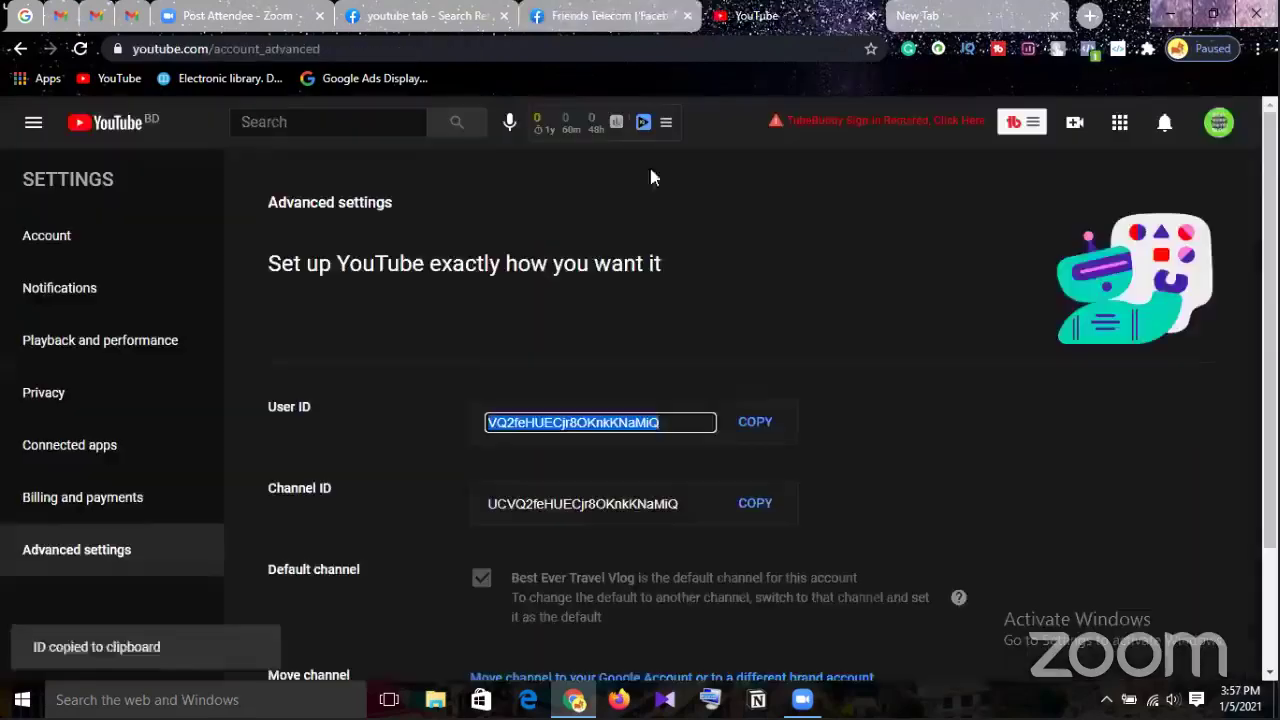
pyautogui.click(757, 424)
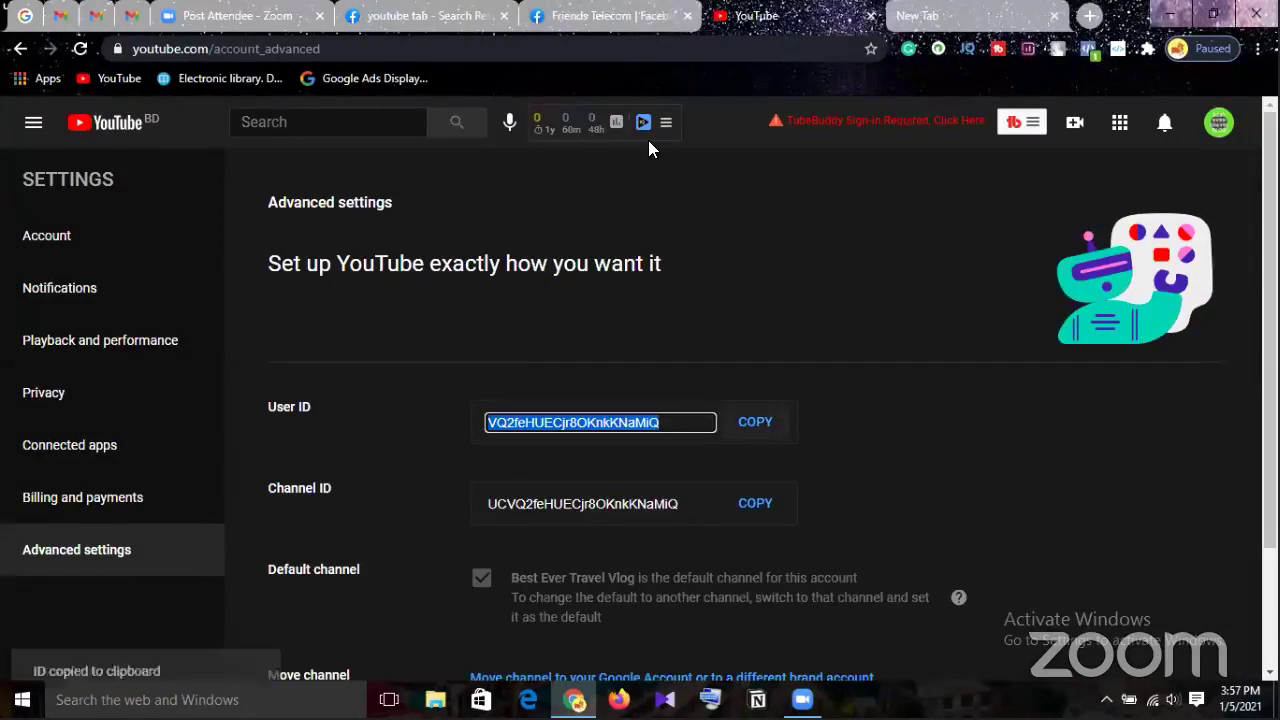
pyautogui.click(594, 10)
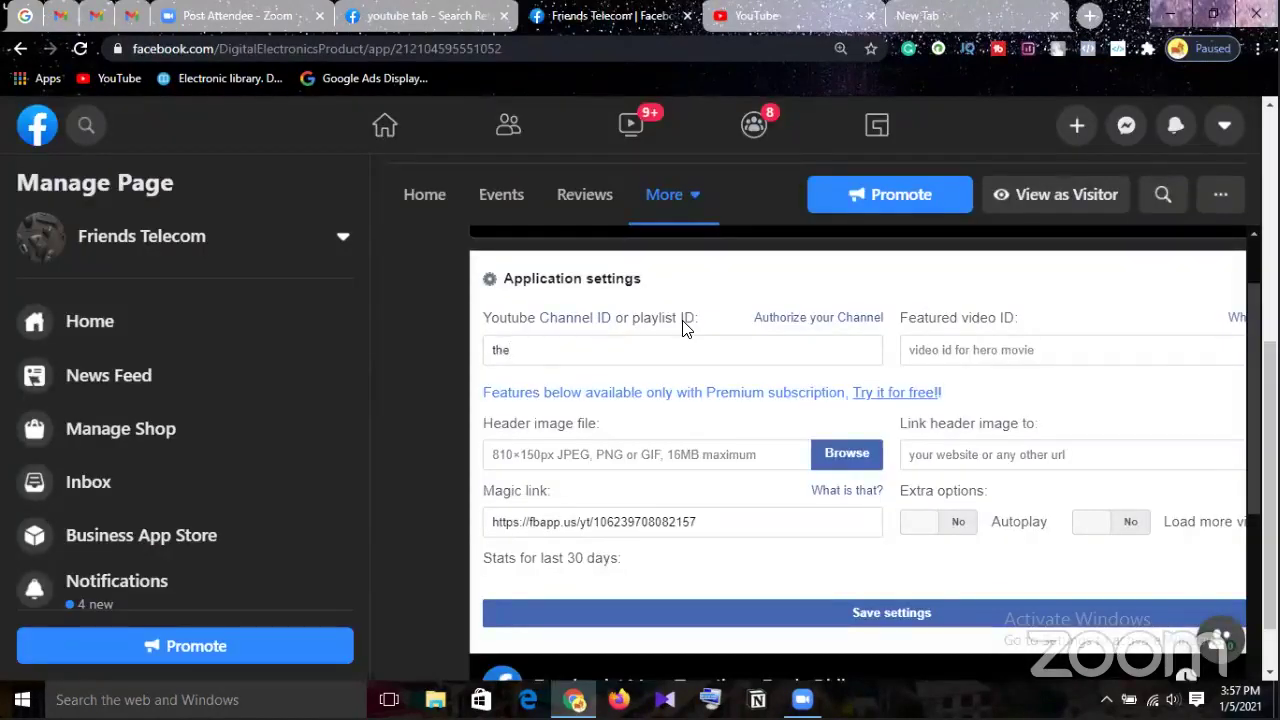
pyautogui.press('BackSpace')
pyautogui.press('BackSpace')
pyautogui.press('BackSpace')
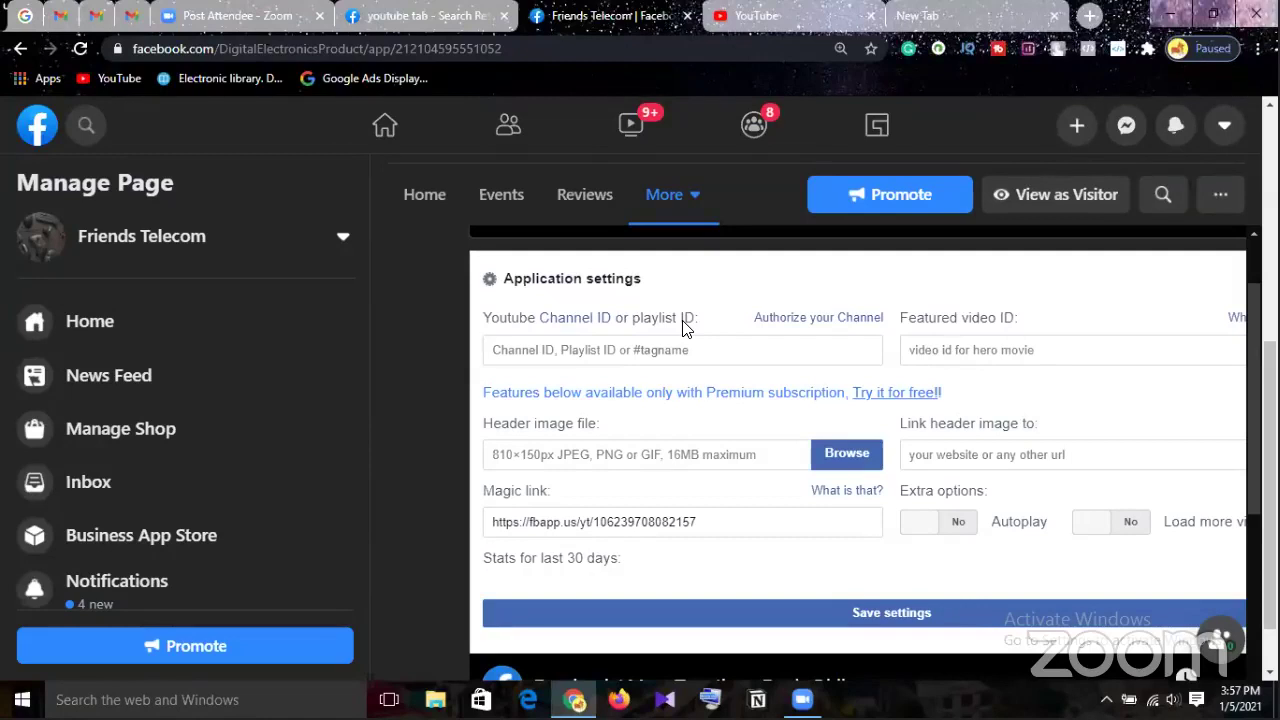
pyautogui.hotkey('ctrl', 'v')
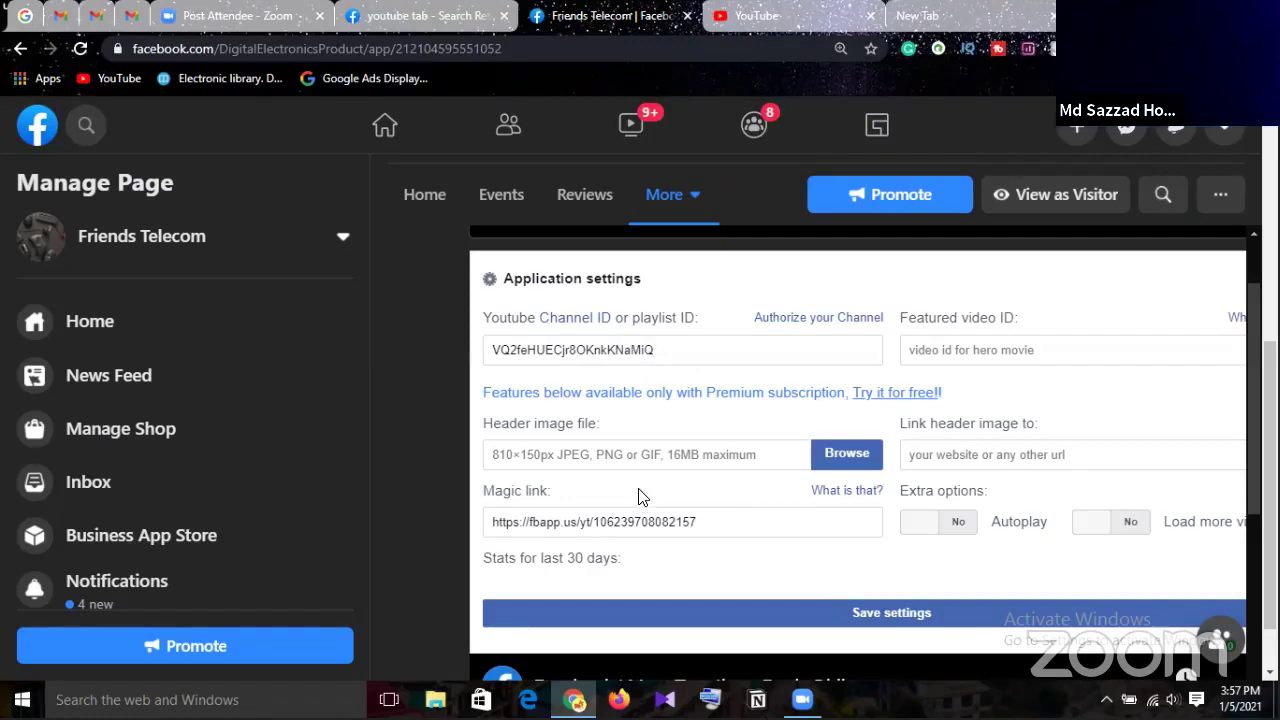
# Swap the pasted User ID for the Channel ID copied from YouTube Advanced settings
pyautogui.click(760, 16)
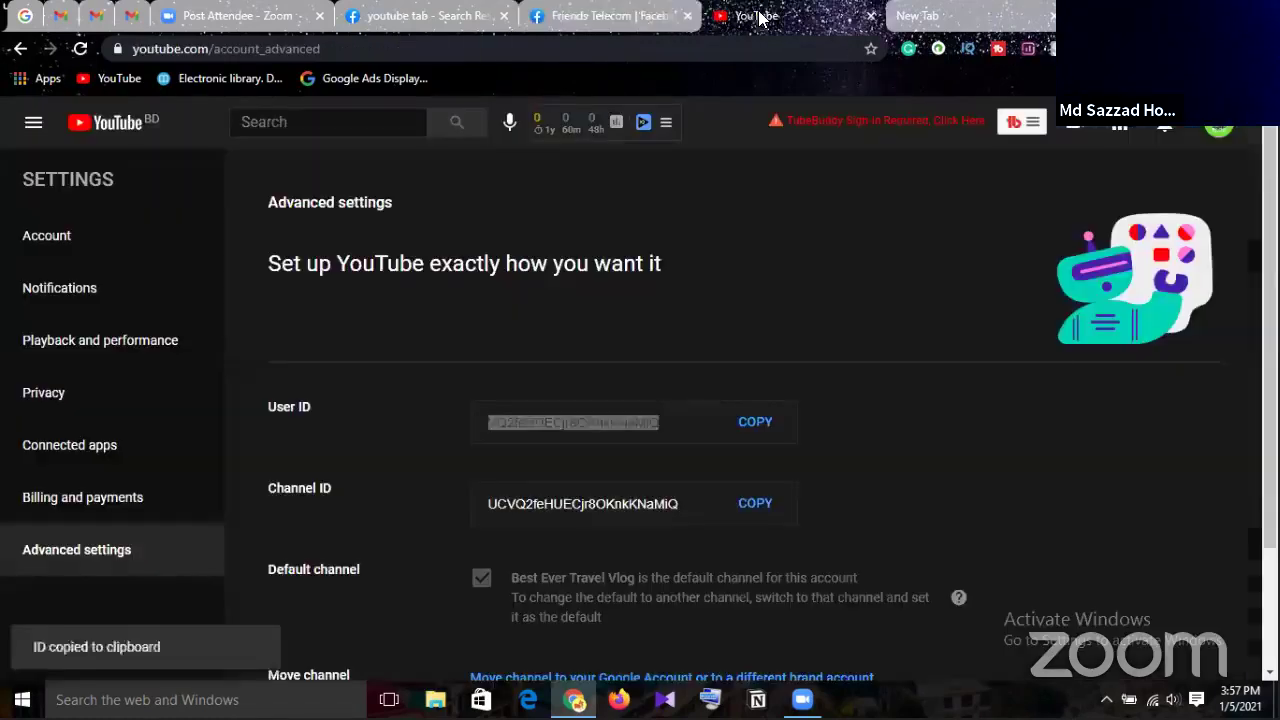
pyautogui.click(758, 505)
pyautogui.click(610, 14)
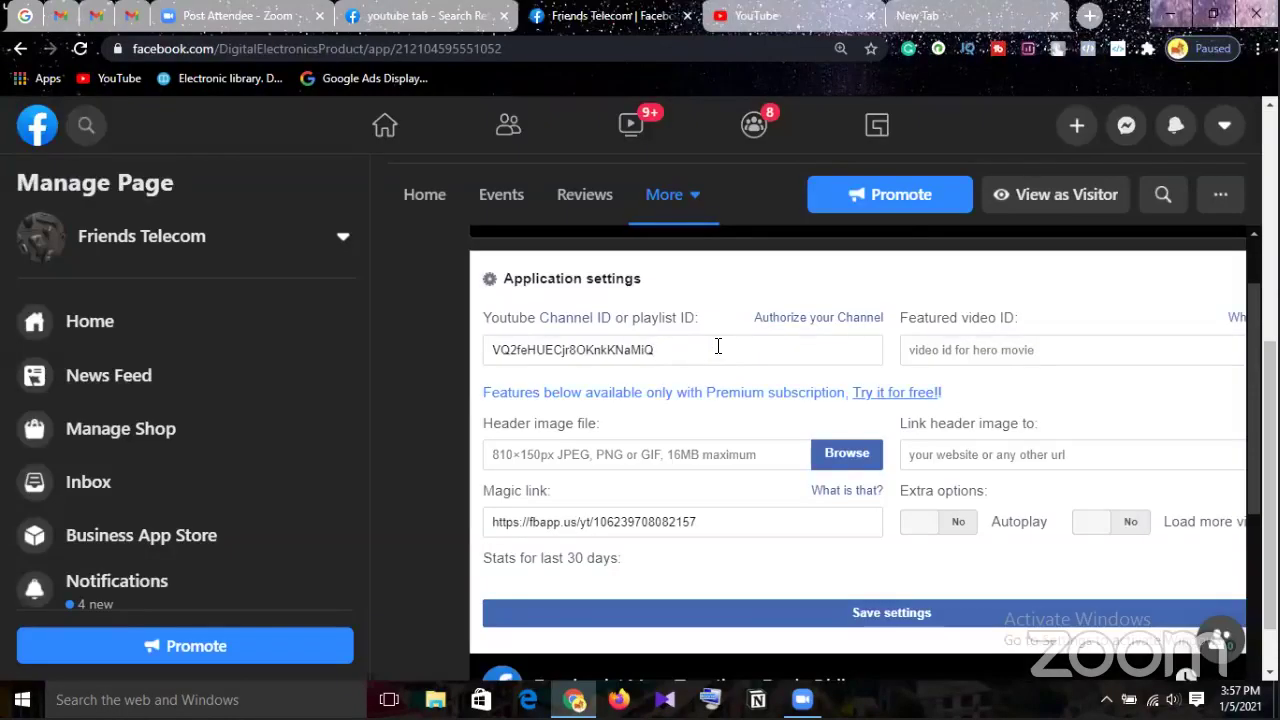
pyautogui.click(718, 346)
pyautogui.press('BackSpace')
pyautogui.press('BackSpace')
pyautogui.press('BackSpace')
pyautogui.press('BackSpace')
pyautogui.press('BackSpace')
pyautogui.press('BackSpace')
pyautogui.press('BackSpace')
pyautogui.press('BackSpace')
pyautogui.press('BackSpace')
pyautogui.press('BackSpace')
pyautogui.press('BackSpace')
pyautogui.press('BackSpace')
pyautogui.press('BackSpace')
pyautogui.press('BackSpace')
pyautogui.press('BackSpace')
pyautogui.press('BackSpace')
pyautogui.press('BackSpace')
pyautogui.press('BackSpace')
pyautogui.press('BackSpace')
pyautogui.press('BackSpace')
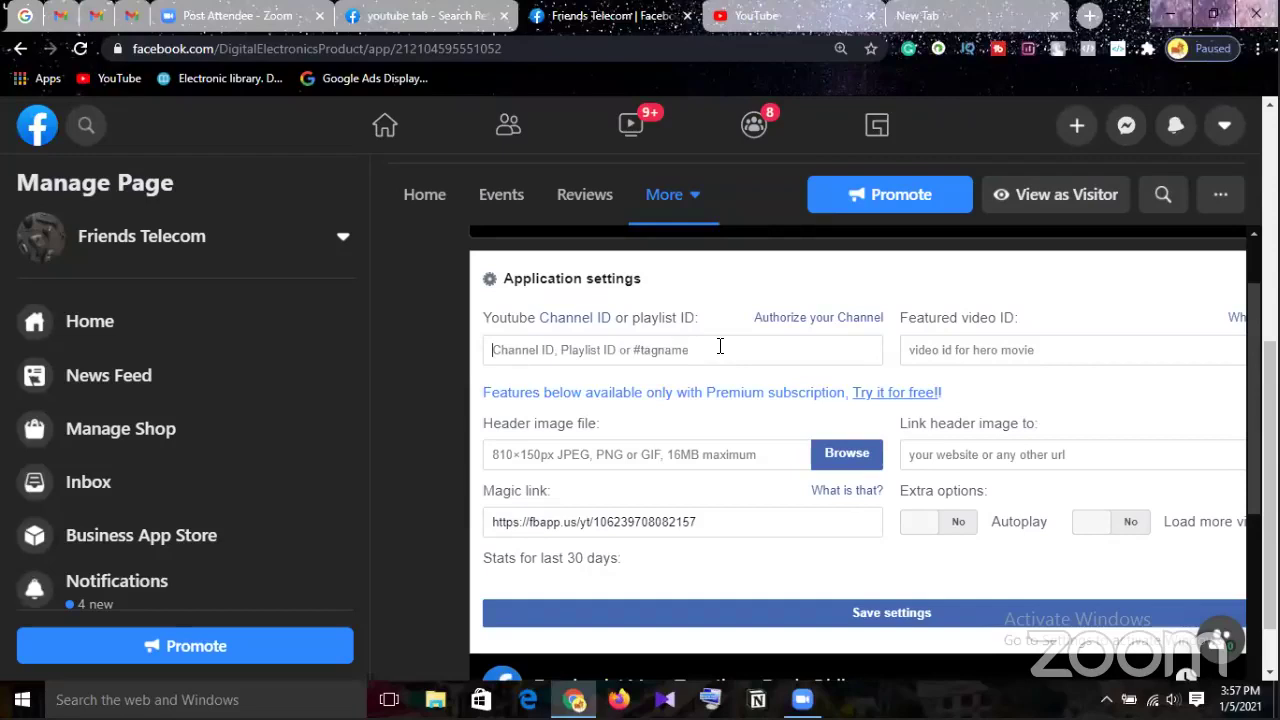
pyautogui.hotkey('ctrl', 'v')
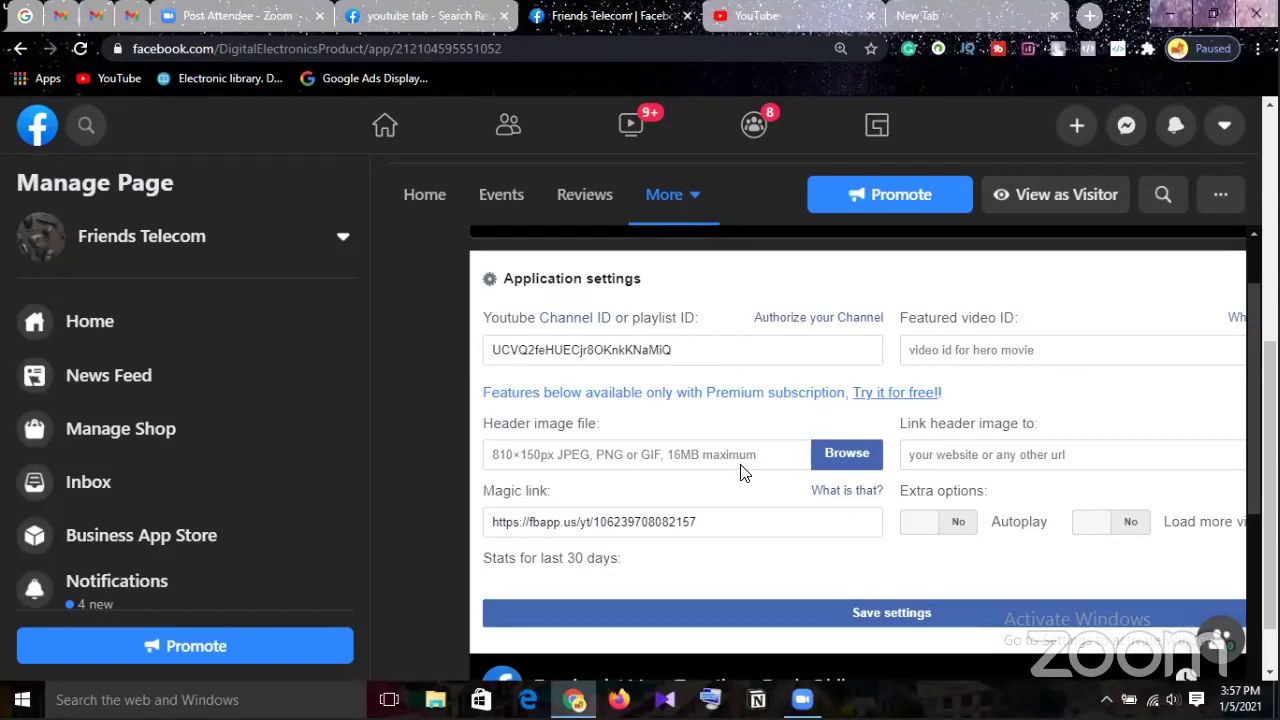
pyautogui.scroll(-1, 743, 471)
pyautogui.scroll(1, 743, 474)
# Save the YouTube tab settings, which returns a playlist-not-found error
pyautogui.click(759, 613)
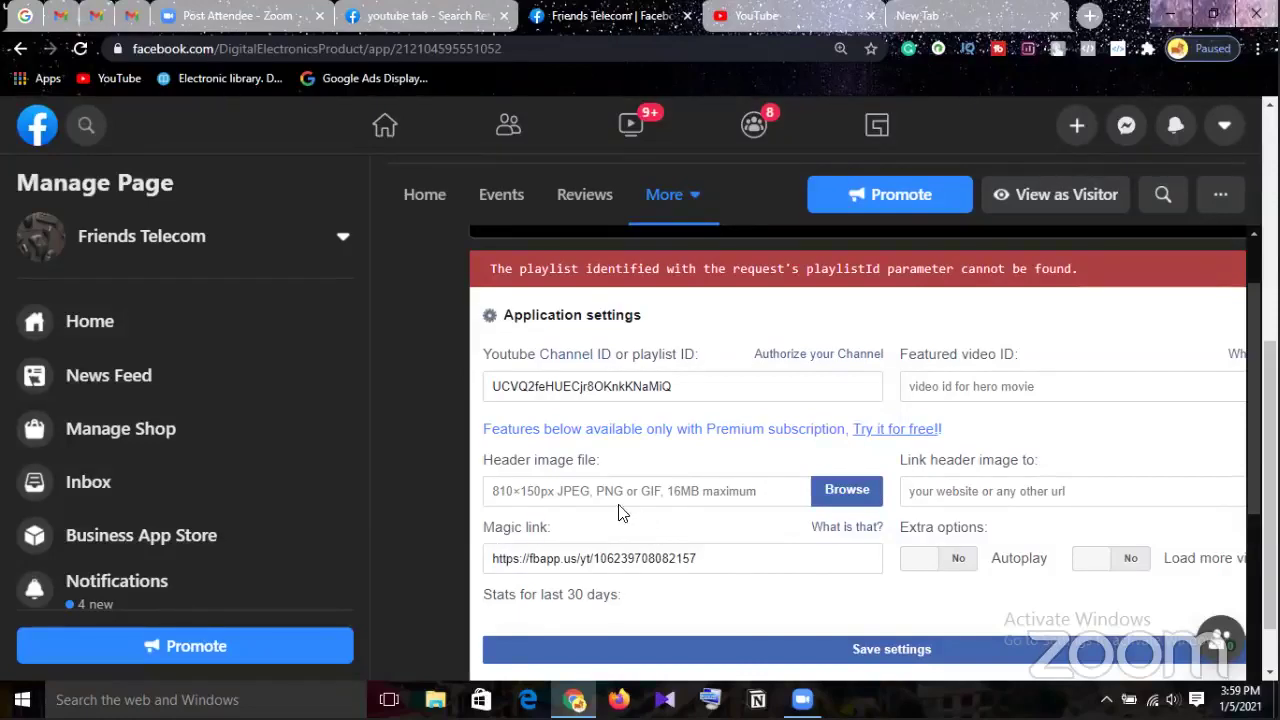
pyautogui.scroll(-3, 150, 390)
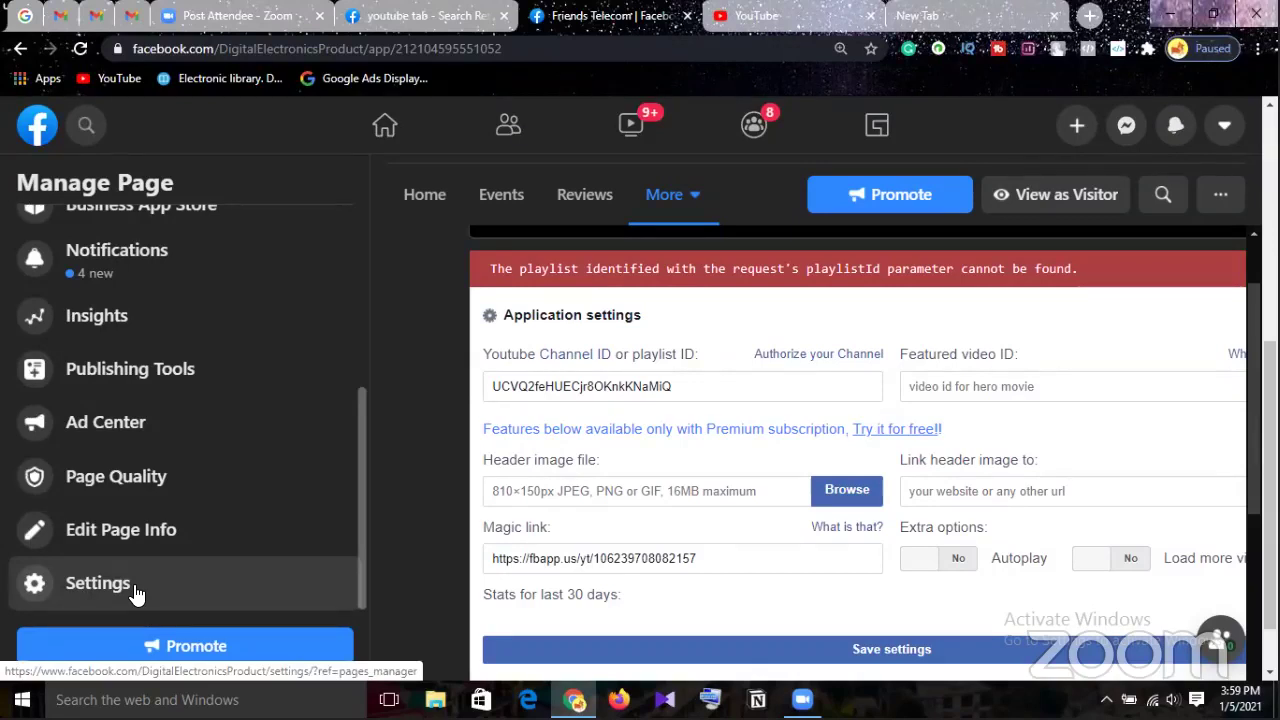
# Open the Friends Telecom page's Settings from the Manage Page sidebar
pyautogui.click(136, 592)
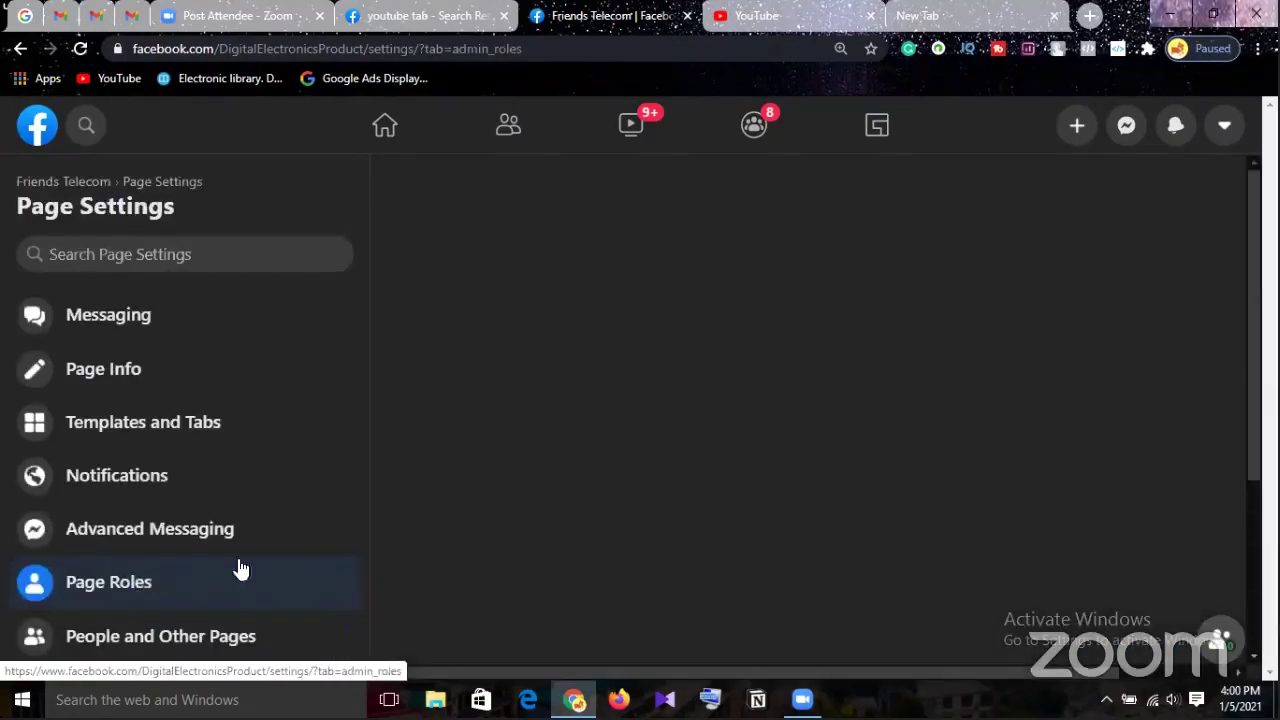
pyautogui.click(240, 568)
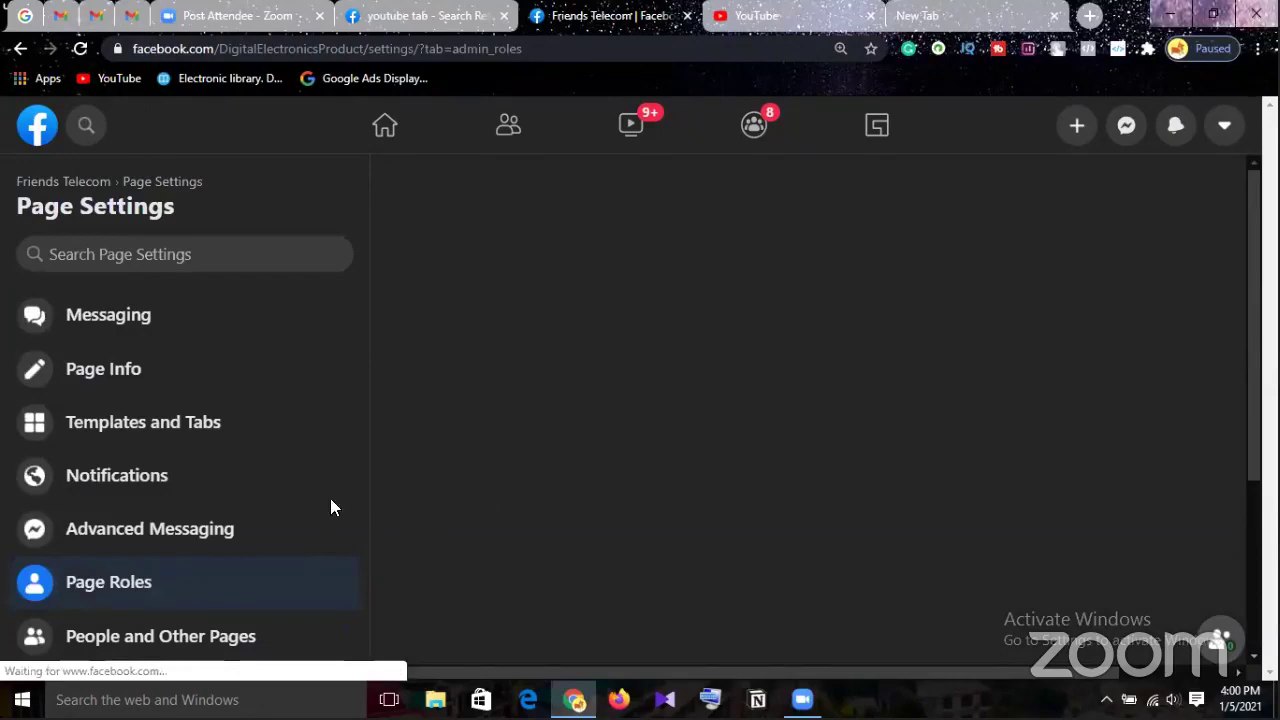
pyautogui.scroll(-4, 190, 517)
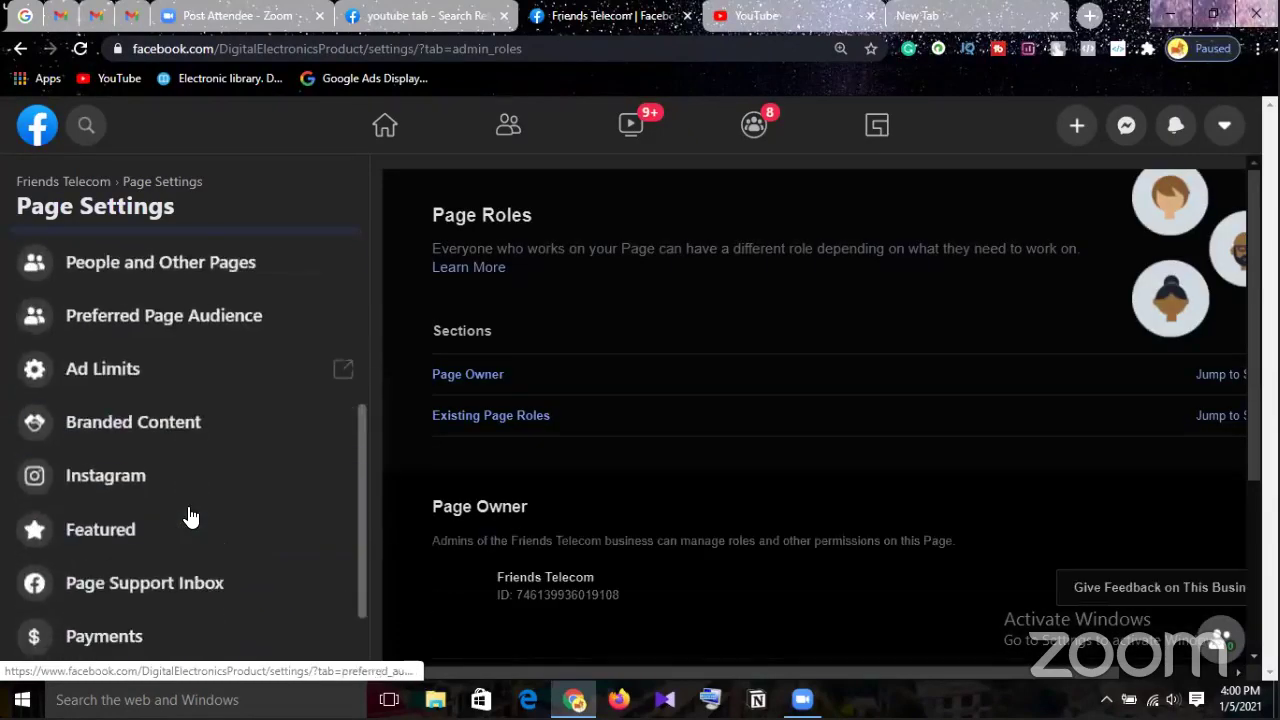
pyautogui.scroll(-2, 190, 517)
pyautogui.scroll(5, 186, 517)
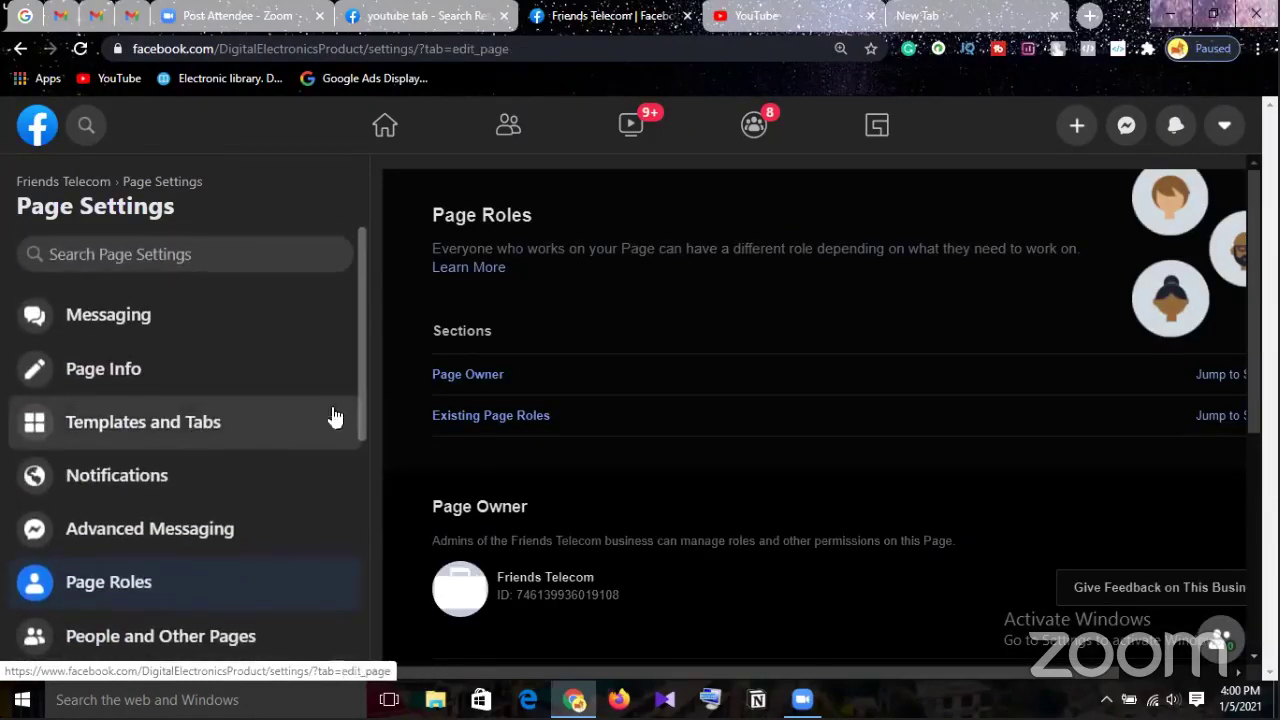
# Open Templates and Tabs and review the Tabs list, where YouTube appears as a third-party app
pyautogui.click(335, 418)
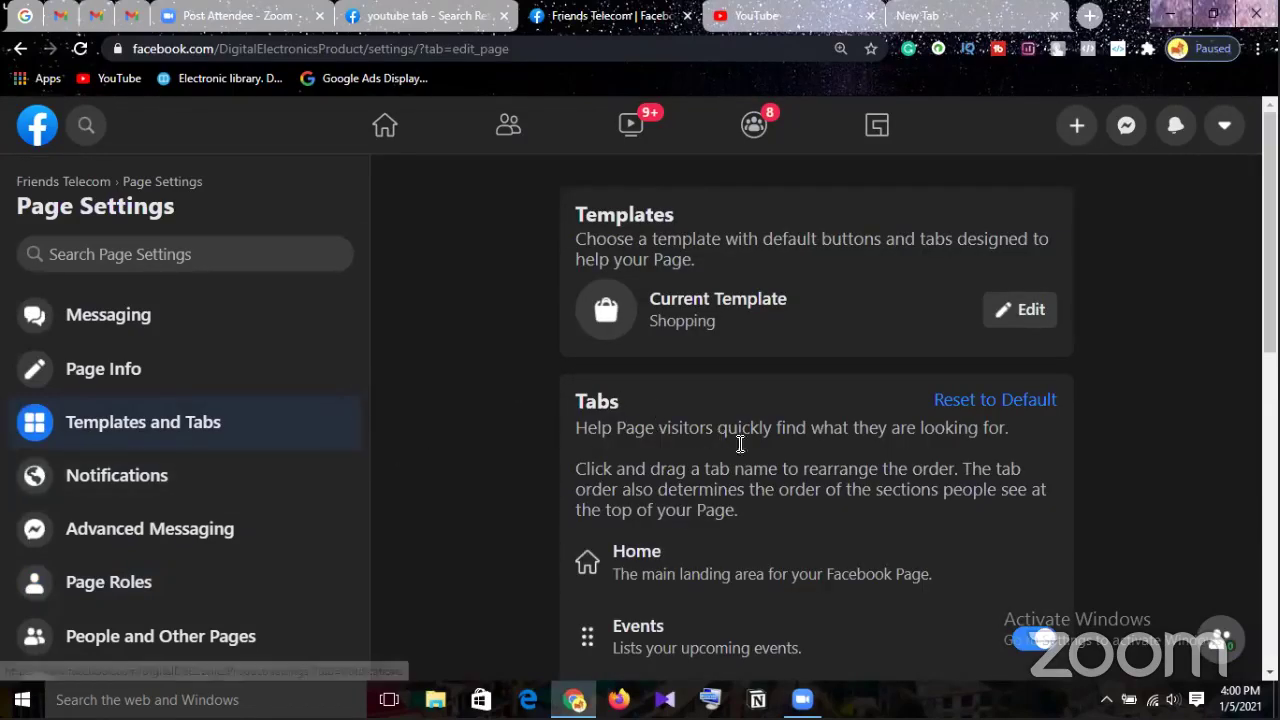
pyautogui.scroll(-1, 738, 447)
pyautogui.scroll(-5, 738, 442)
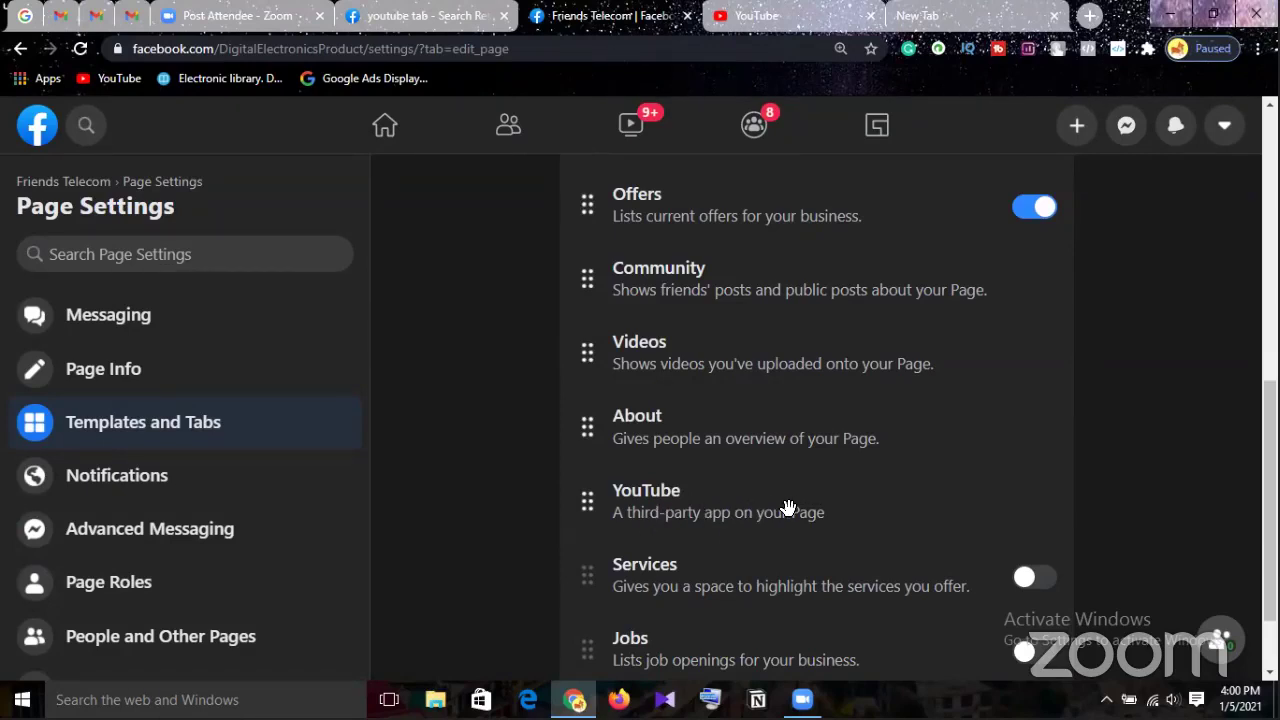
pyautogui.scroll(4, 788, 508)
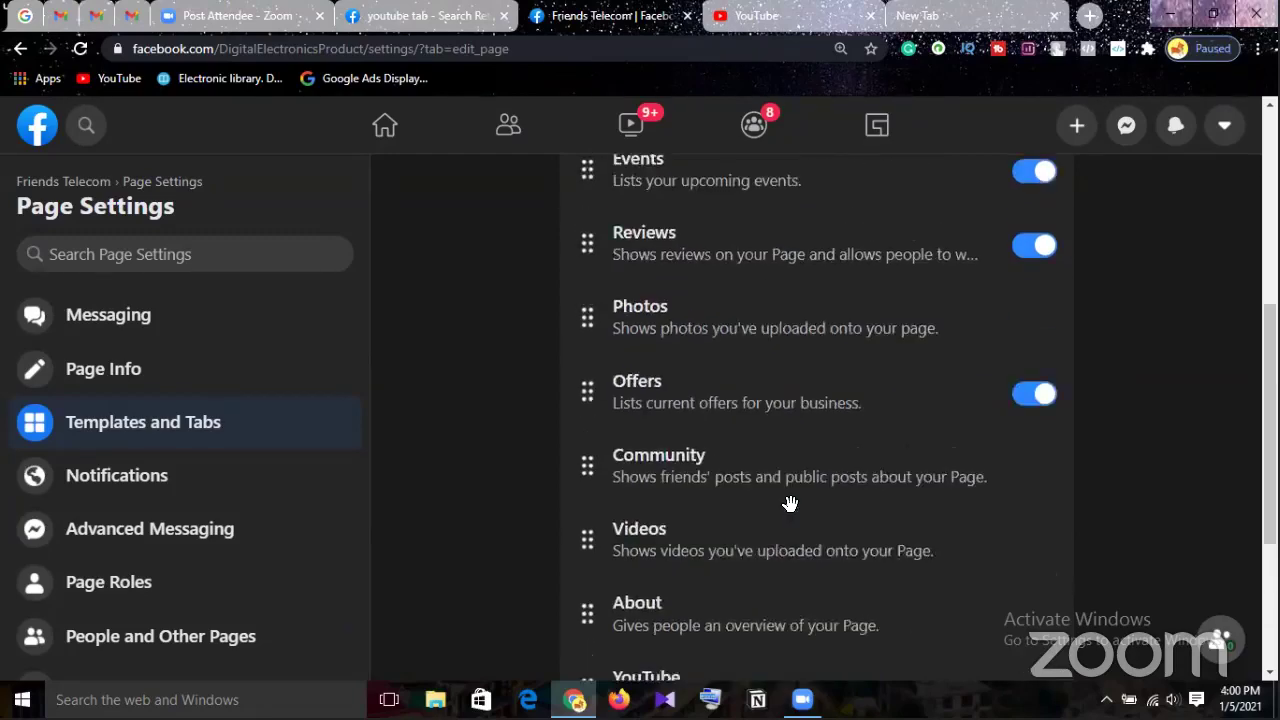
pyautogui.scroll(1, 788, 503)
pyautogui.scroll(1, 786, 495)
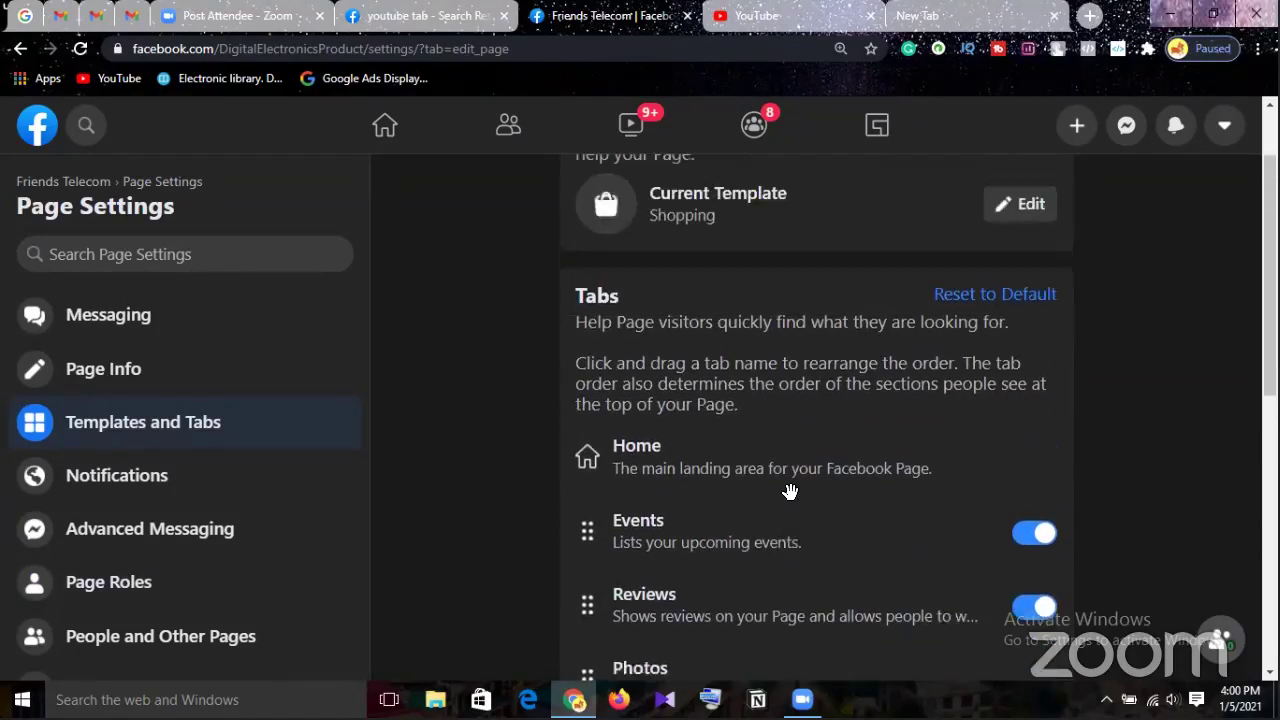
pyautogui.scroll(1, 790, 501)
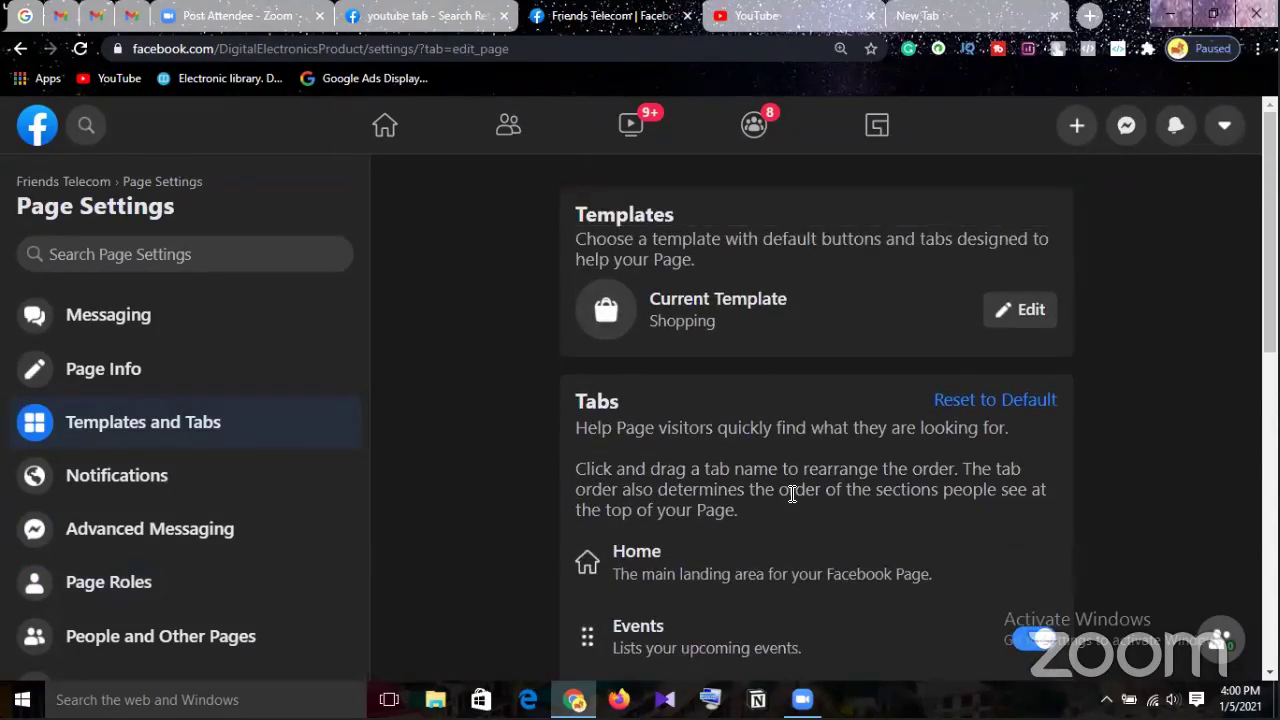
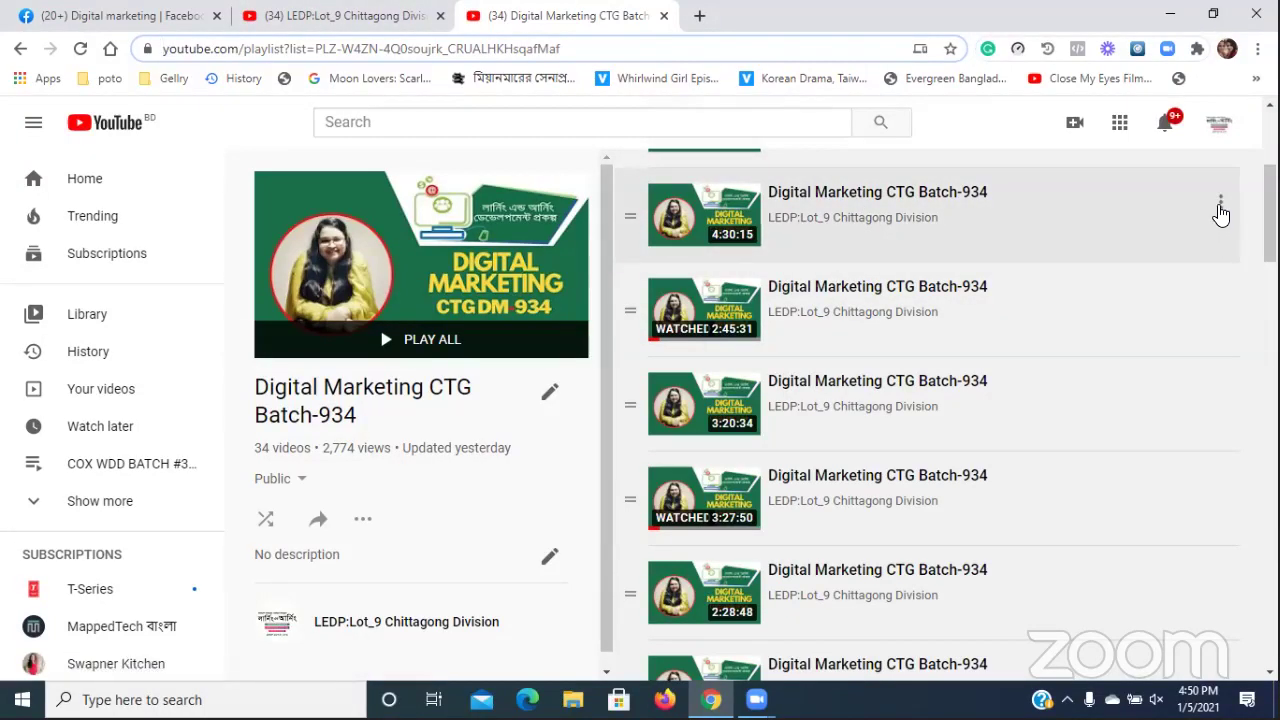
# Check the first playlist class video's options, then return to the Digital marketing Facebook page
pyautogui.click(1220, 207)
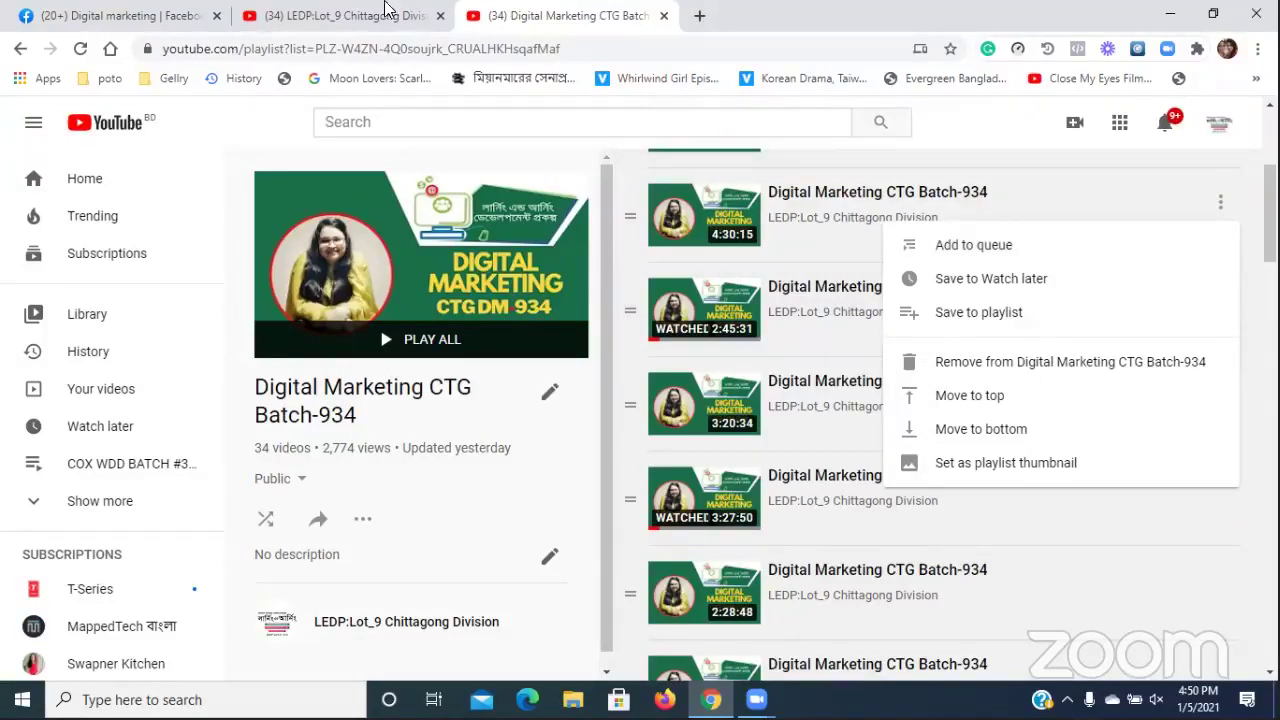
pyautogui.click(100, 17)
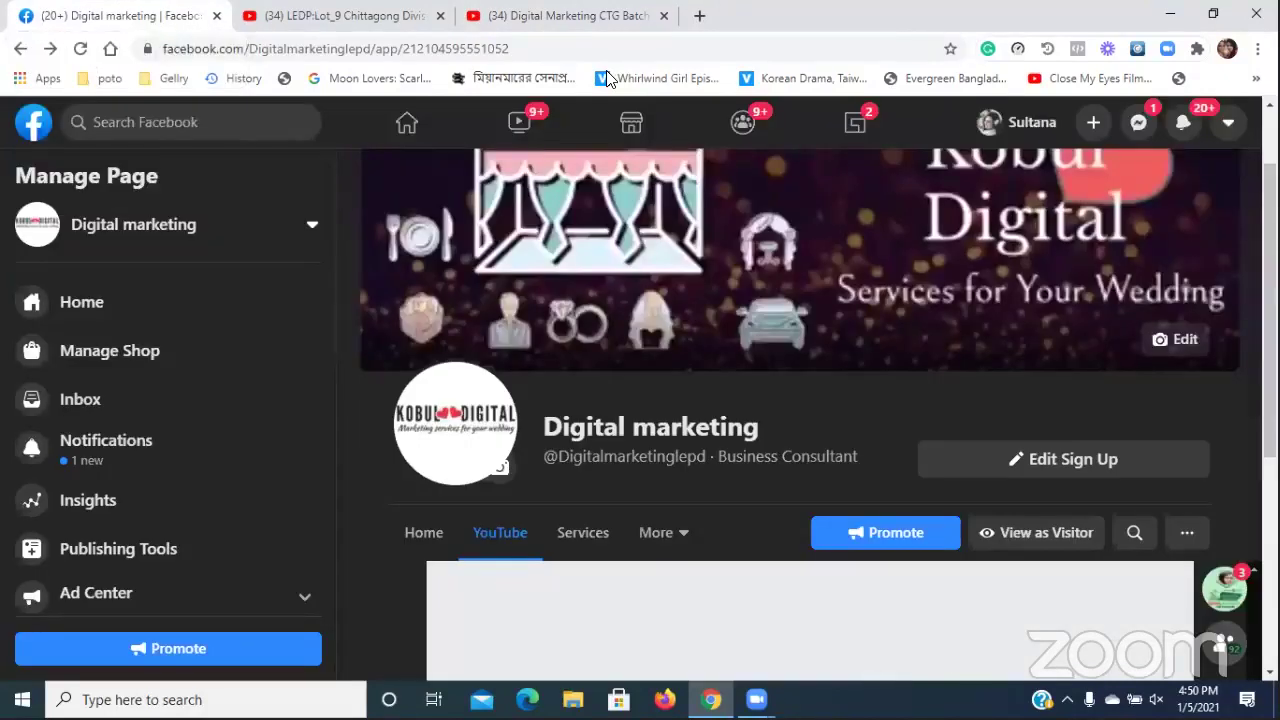
# Open the CTG DM Batch-934 group conversation from Messenger
pyautogui.click(1142, 122)
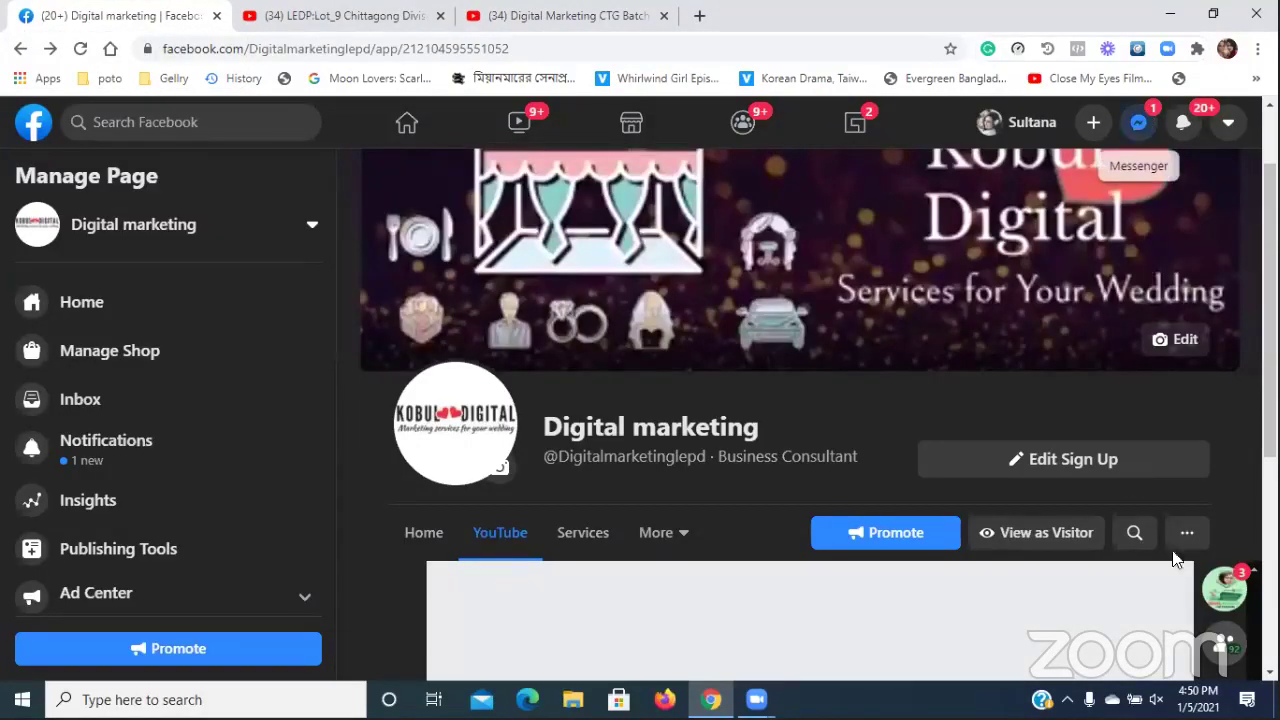
pyautogui.moveTo(1215, 597)
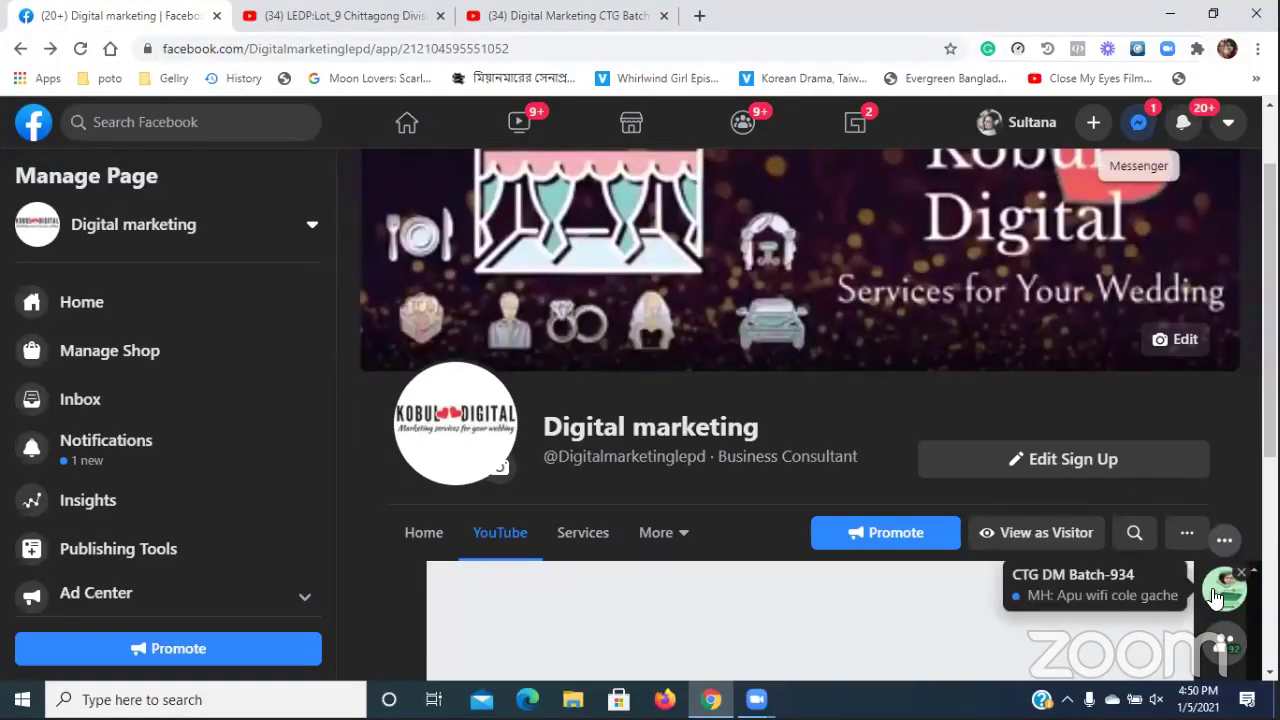
pyautogui.click(1224, 589)
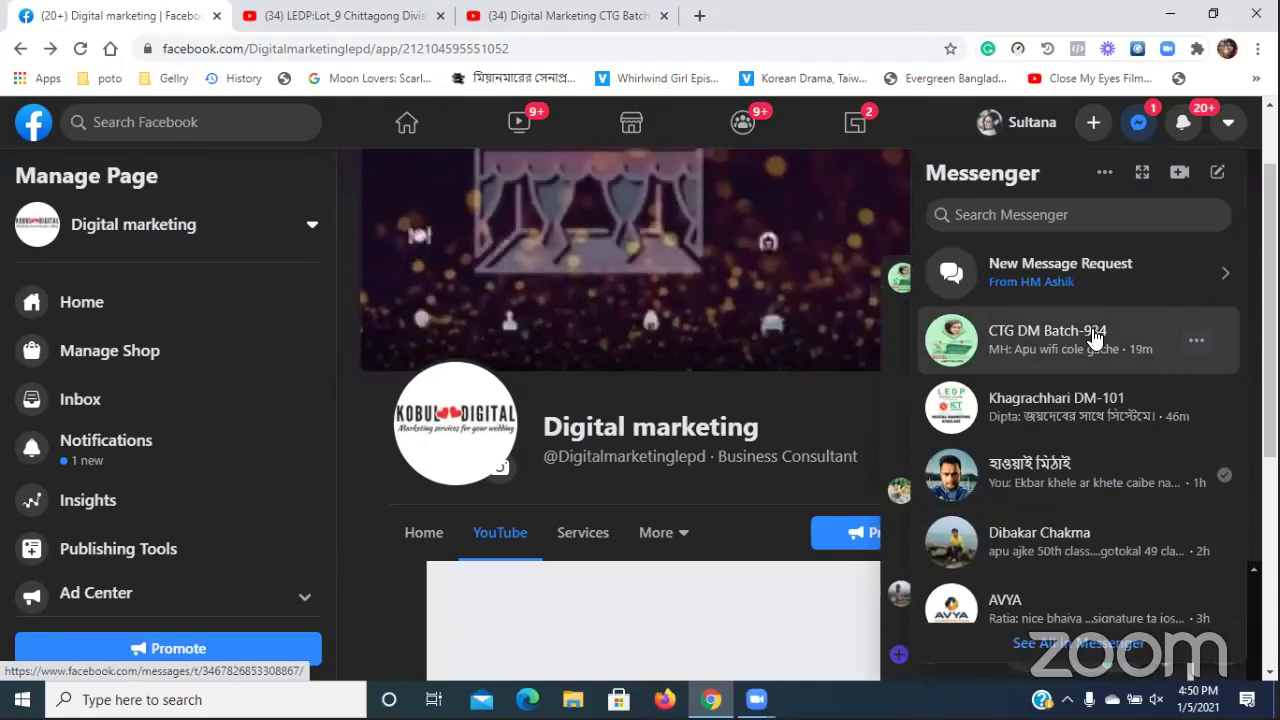
pyautogui.click(1095, 338)
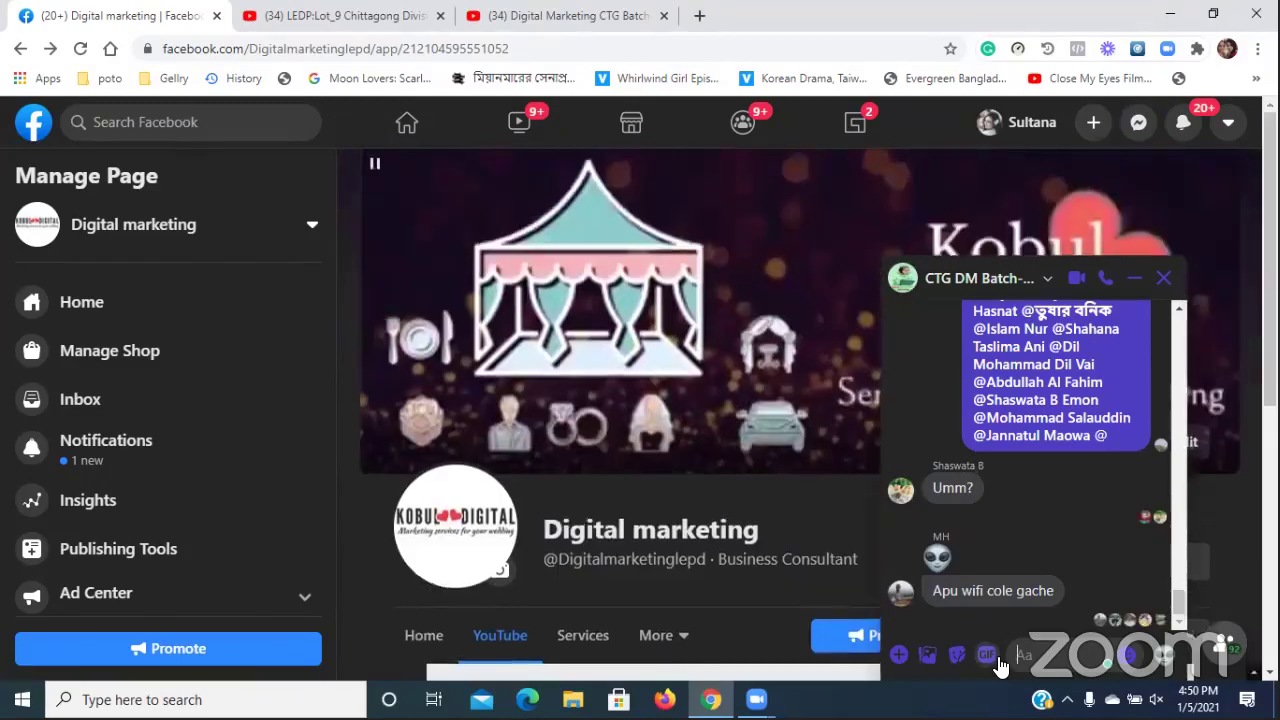
# Find the shared 'Digital Marketing CTG Batch-934' YouTube link in the chat and copy its address
pyautogui.scroll(15, 981, 505)
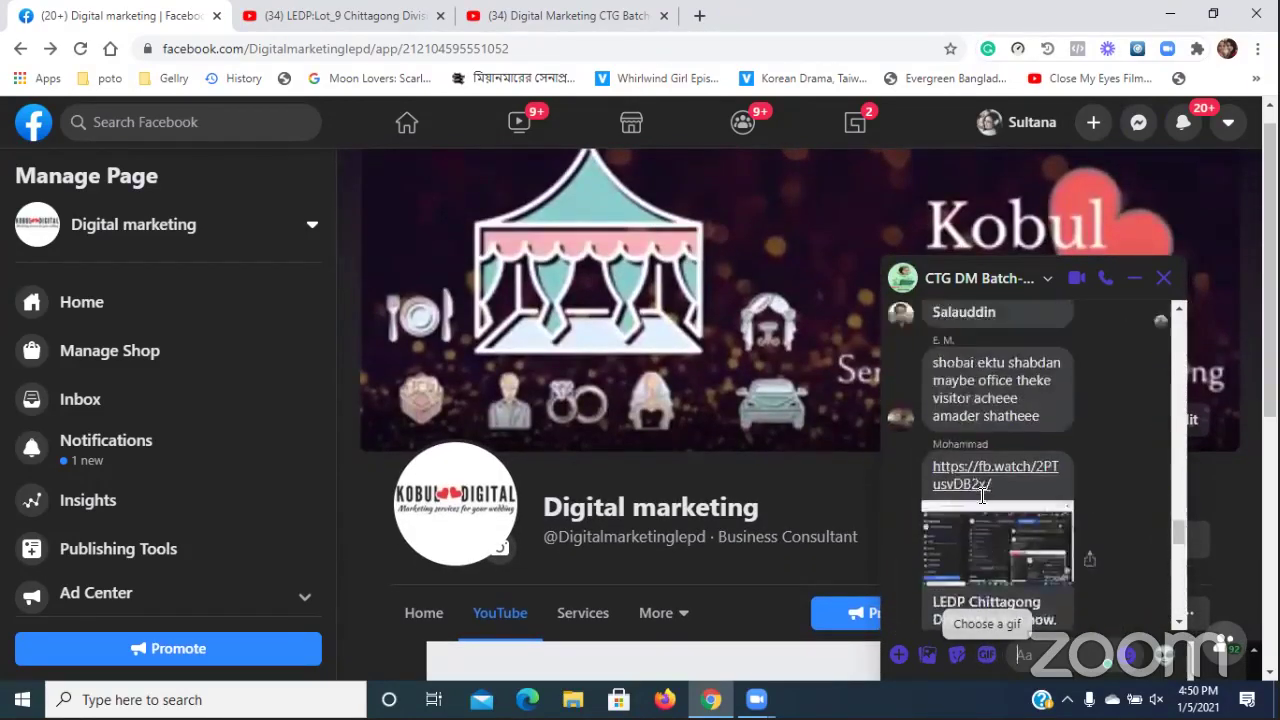
pyautogui.scroll(15, 981, 500)
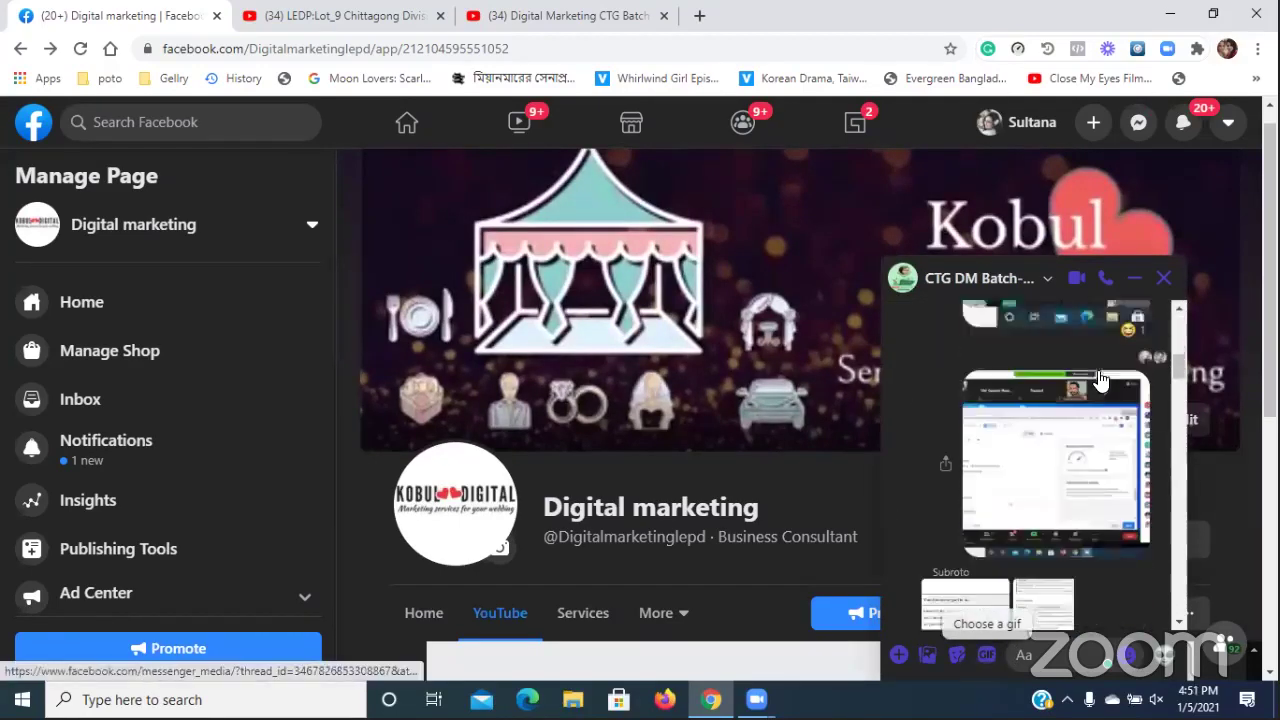
pyautogui.scroll(-3, 1100, 400)
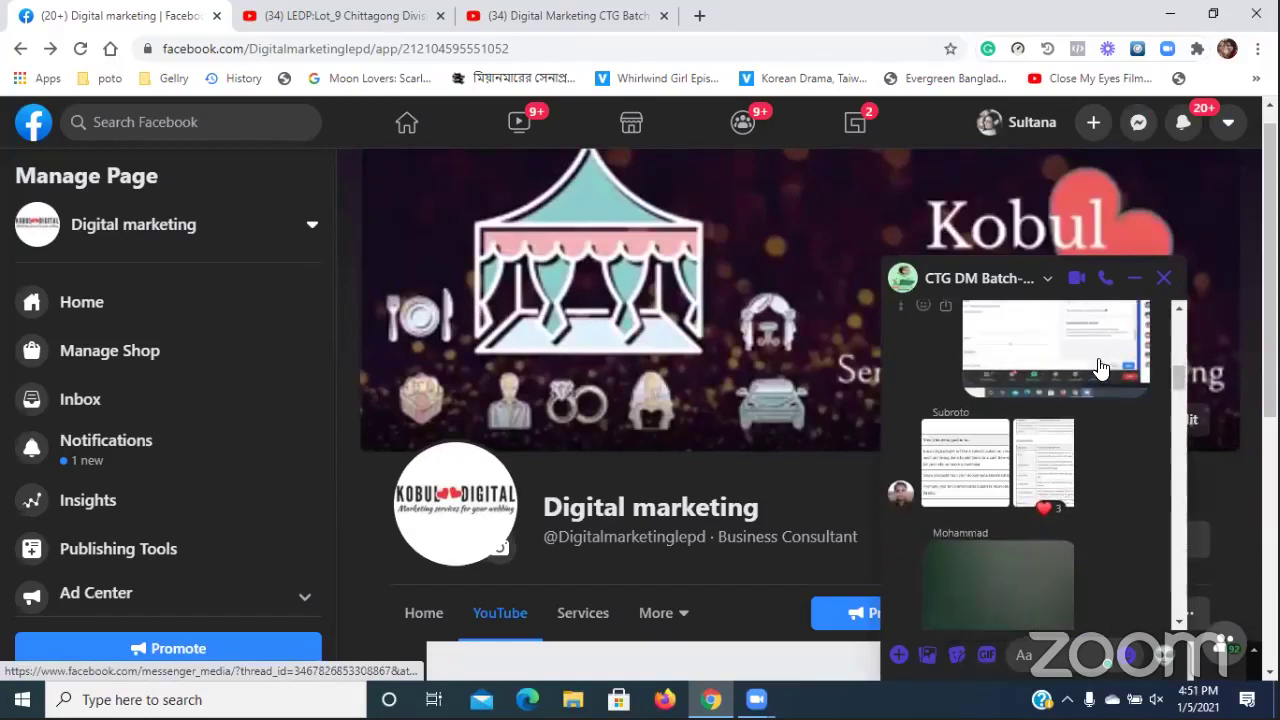
pyautogui.scroll(-4, 1100, 460)
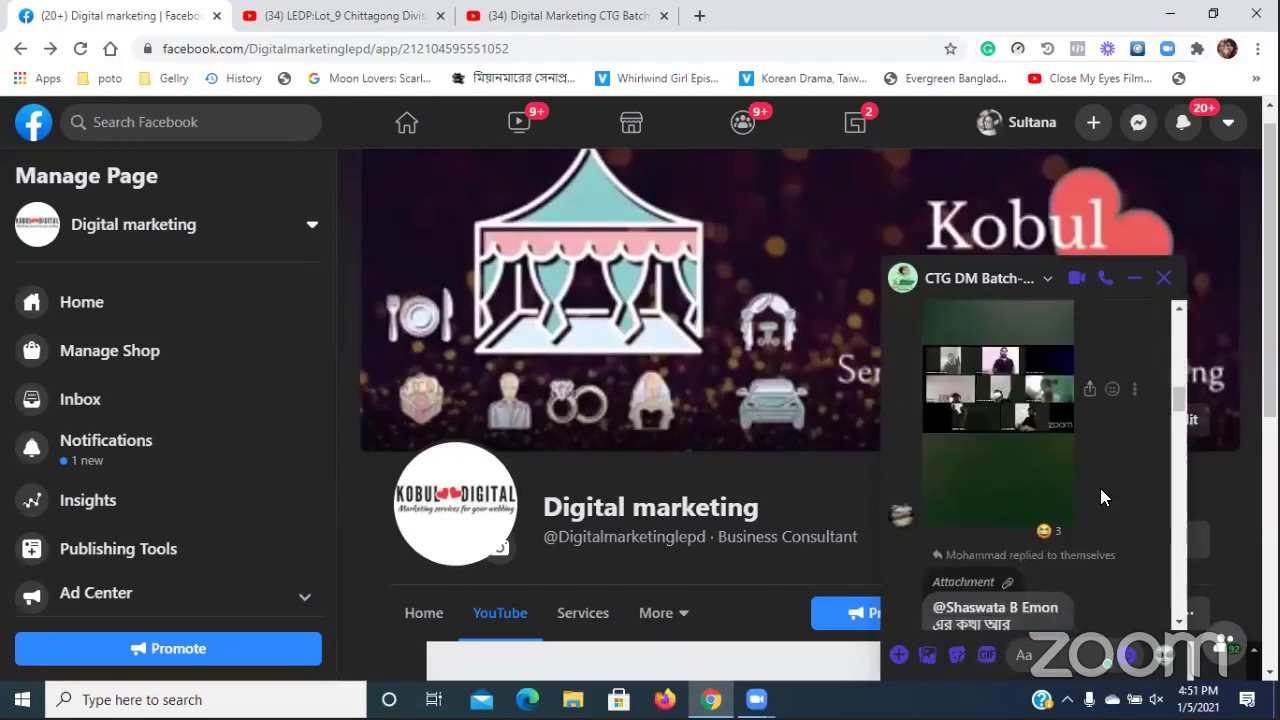
pyautogui.scroll(-1, 1100, 488)
pyautogui.scroll(-8, 1100, 488)
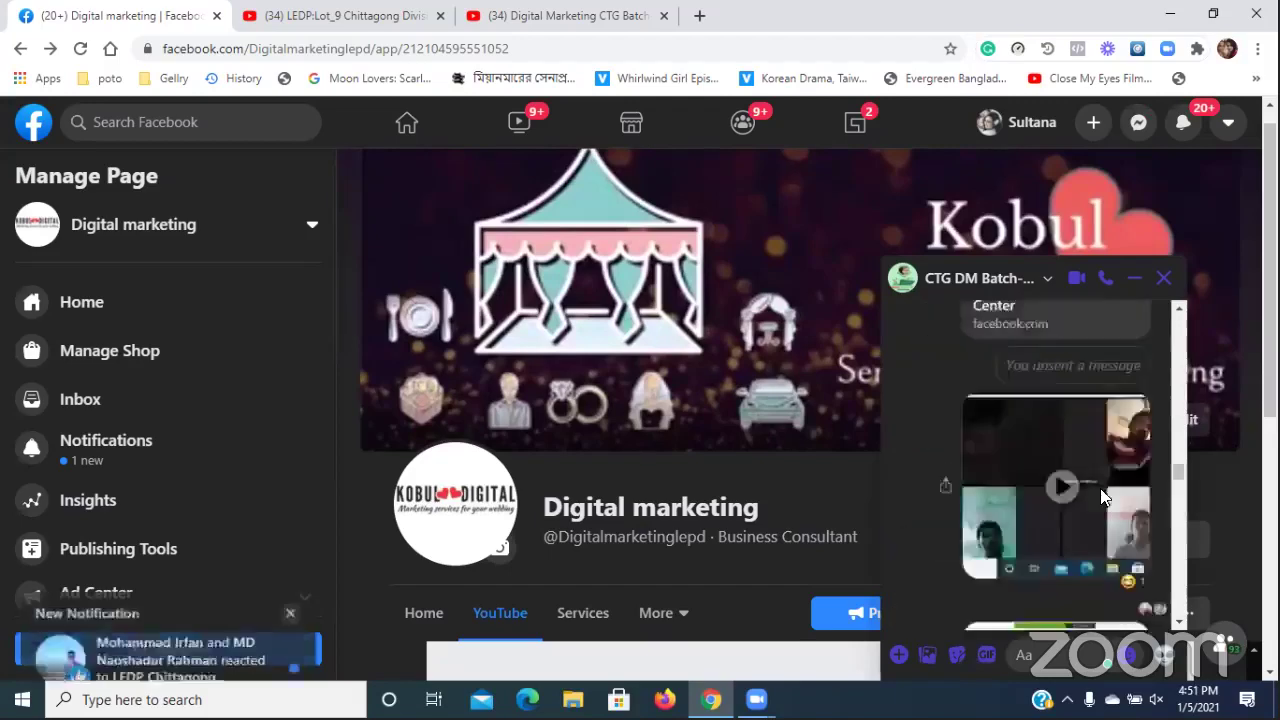
pyautogui.scroll(10, 1100, 488)
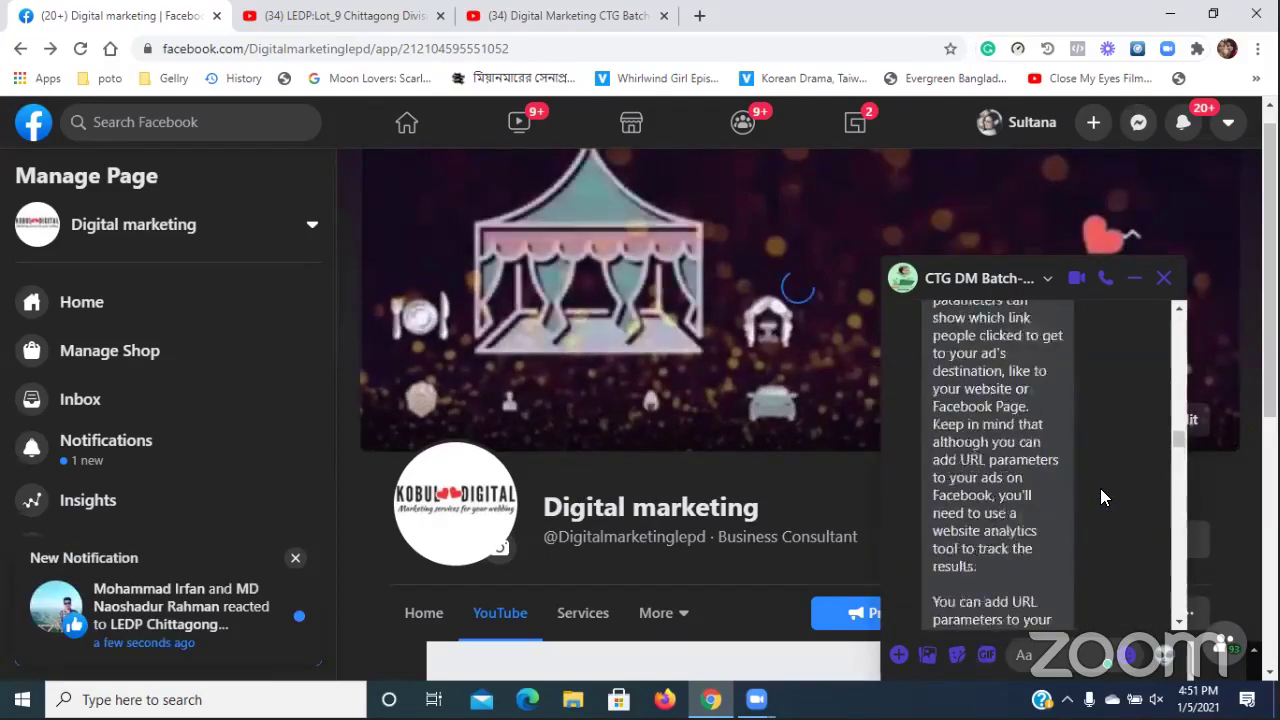
pyautogui.scroll(6, 1100, 488)
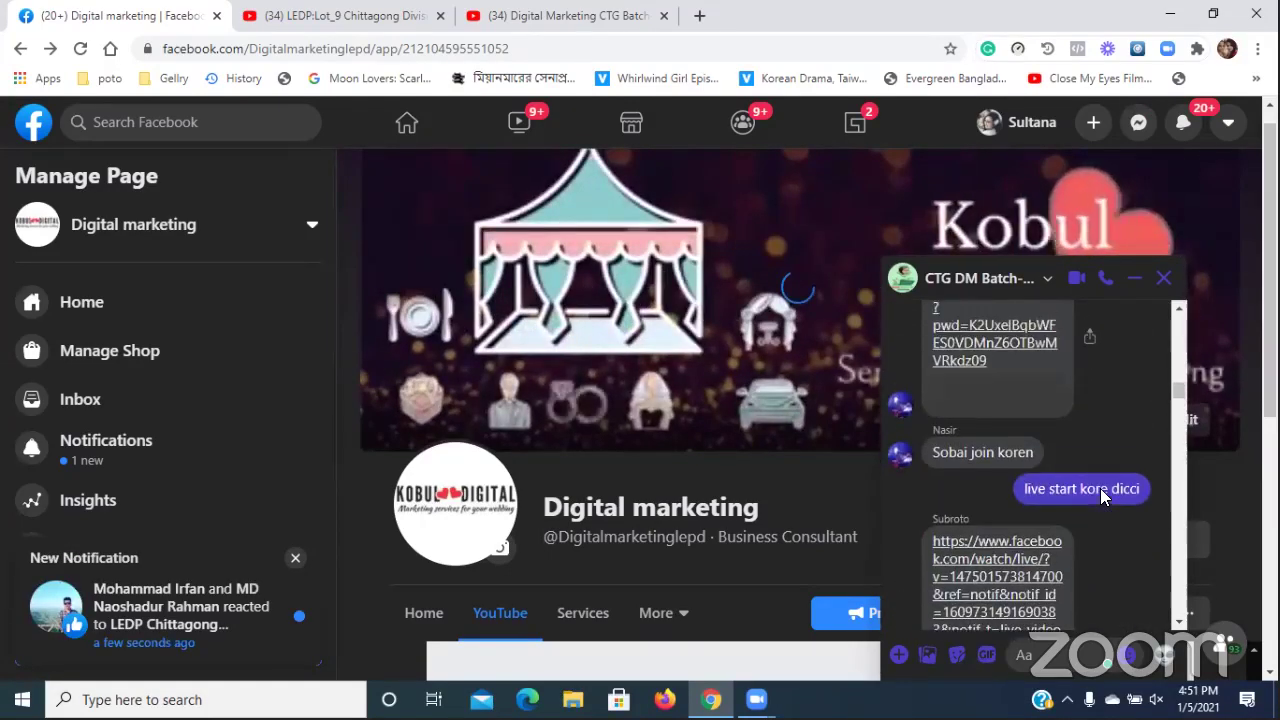
pyautogui.scroll(8, 1102, 488)
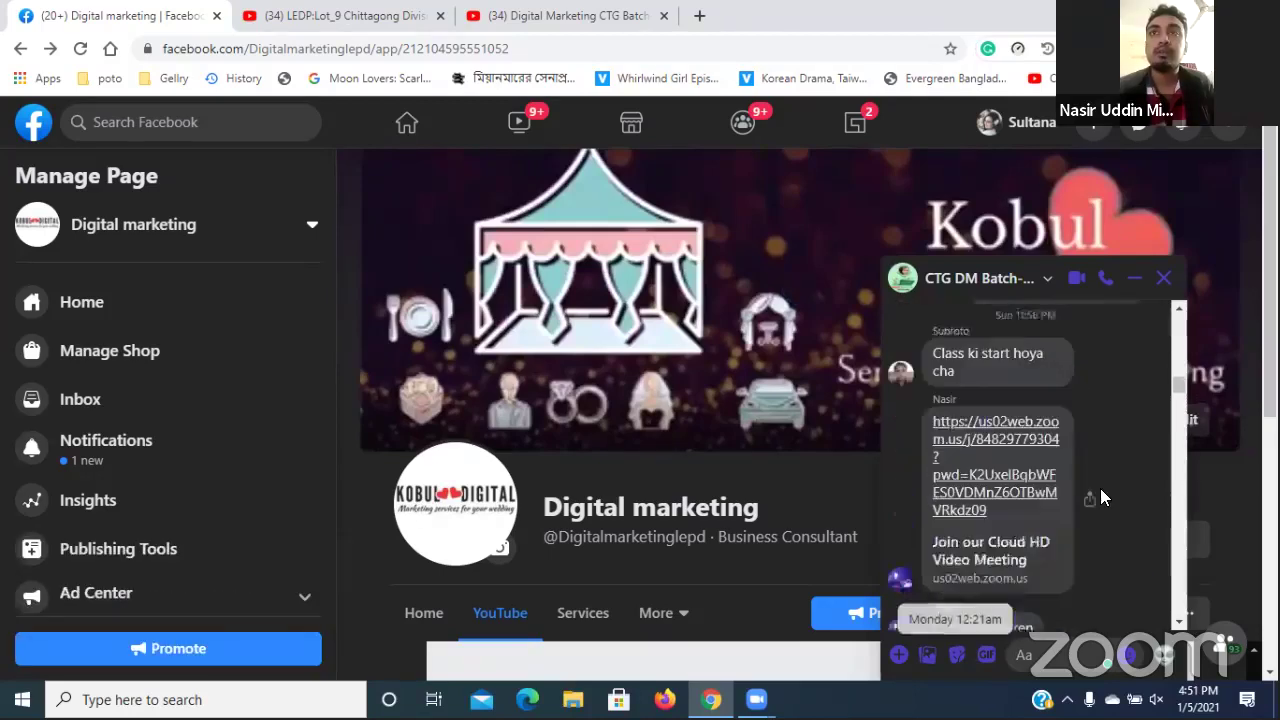
pyautogui.scroll(2, 1102, 495)
pyautogui.scroll(-4, 1102, 495)
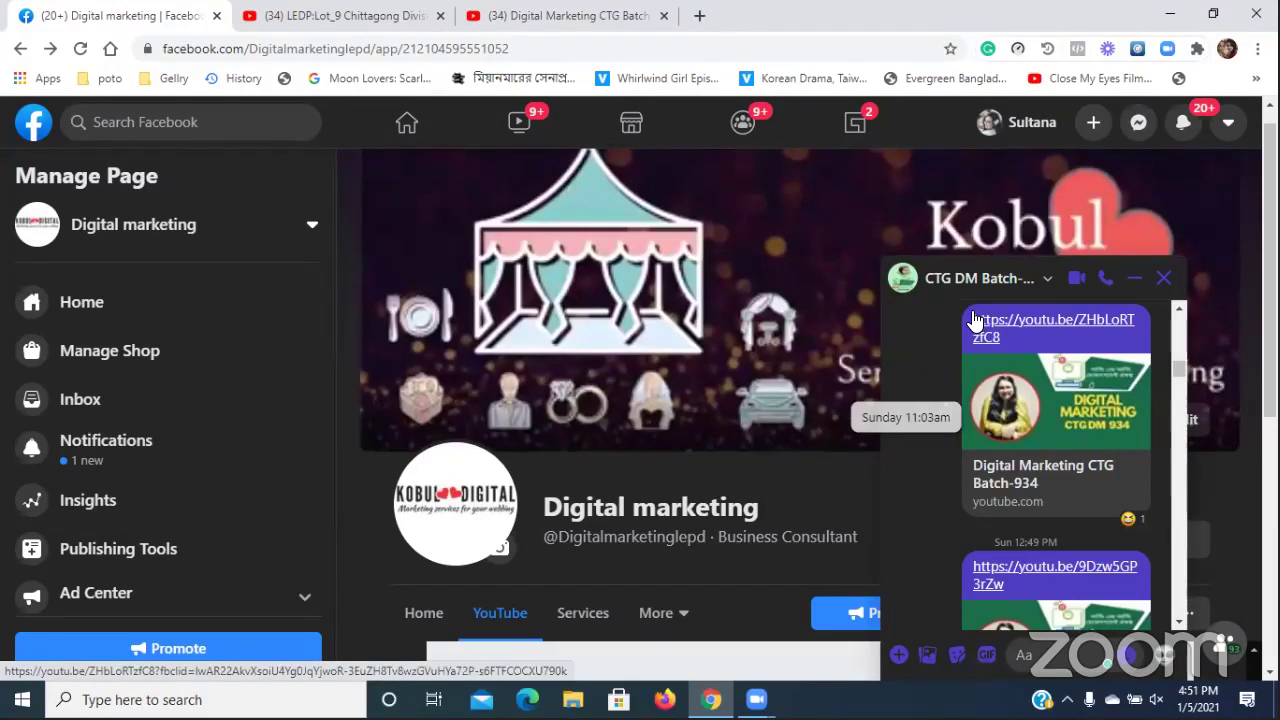
pyautogui.moveTo(971, 322)
pyautogui.mouseDown()
pyautogui.moveTo(993, 334)
pyautogui.moveTo(983, 337)
pyautogui.mouseUp()
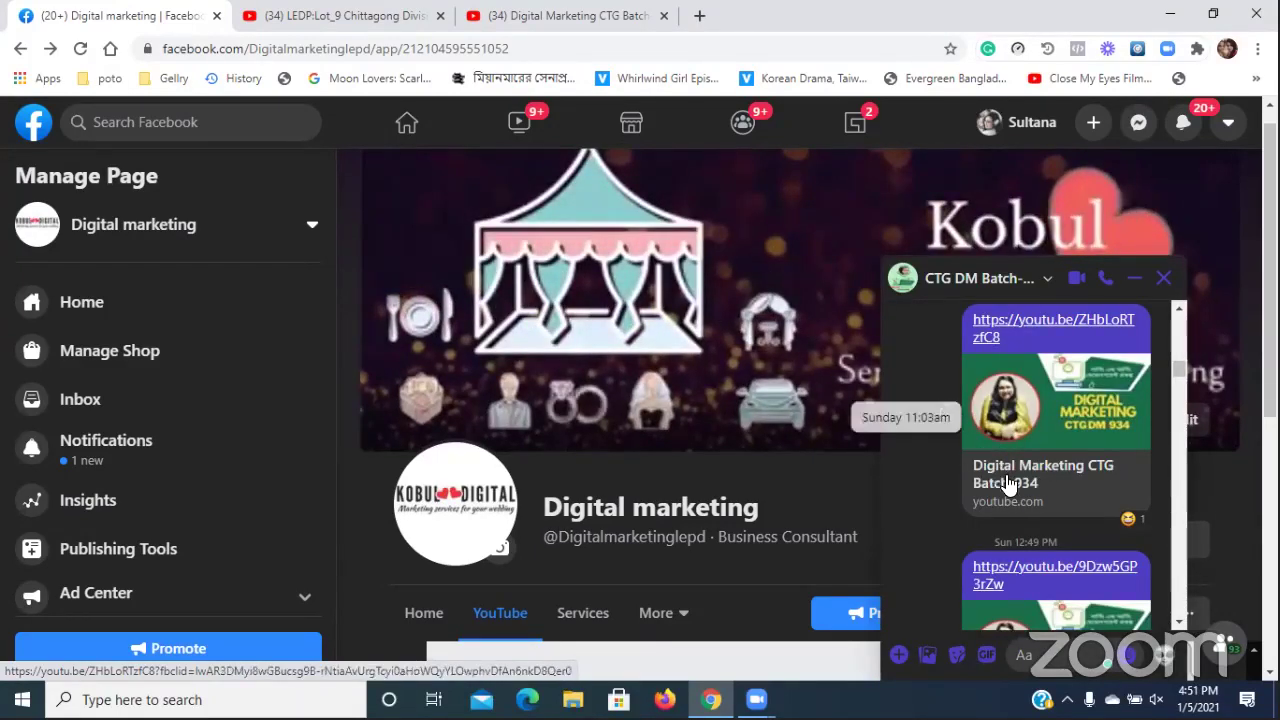
pyautogui.rightClick(977, 328)
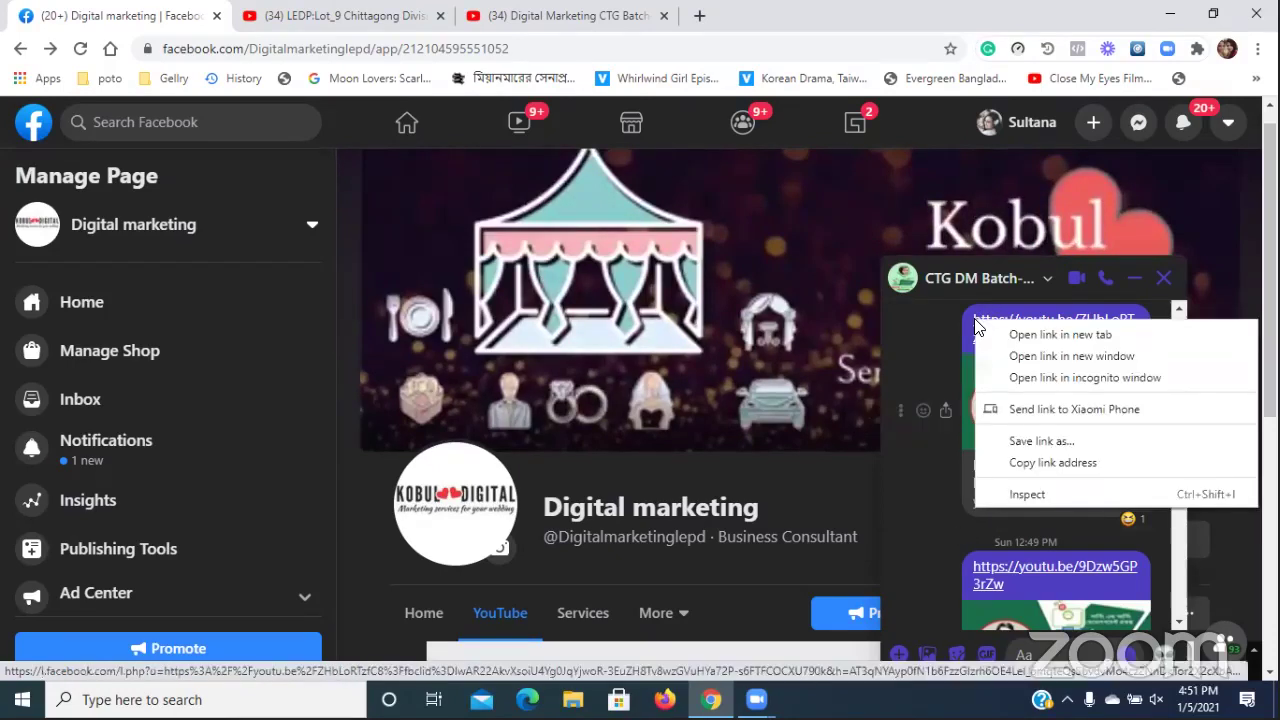
pyautogui.click(1020, 466)
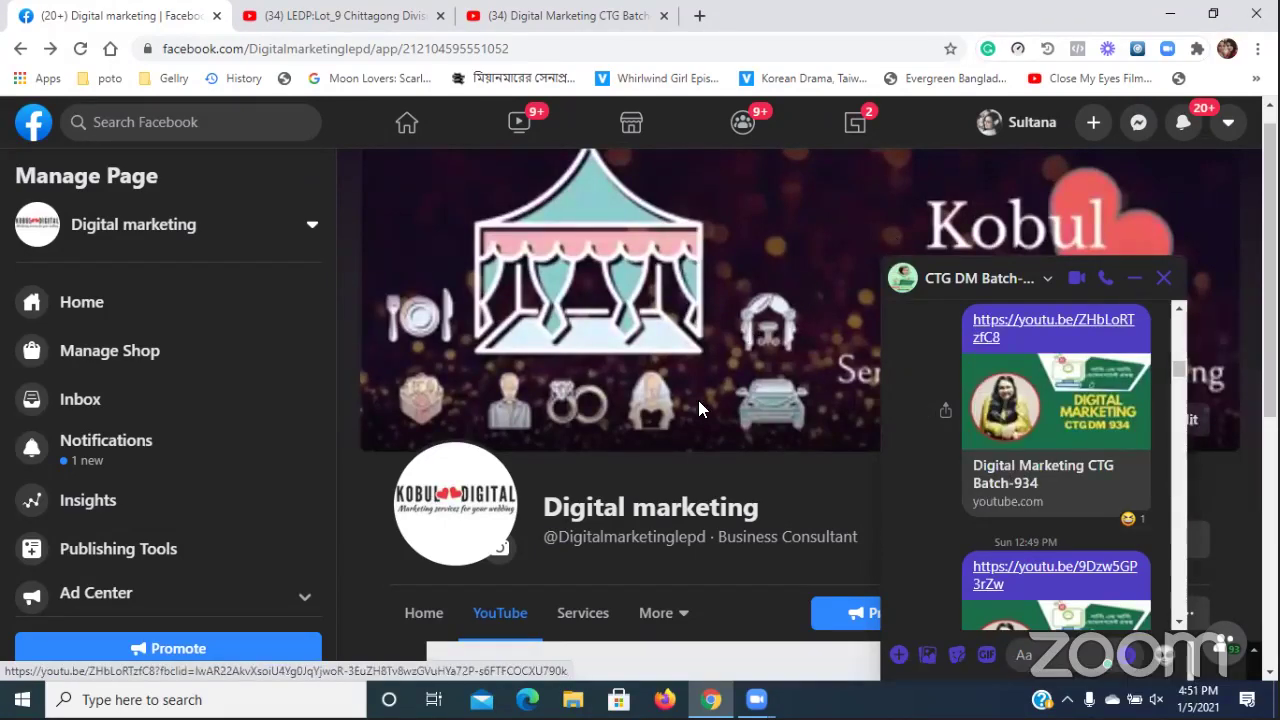
pyautogui.scroll(-5, 698, 400)
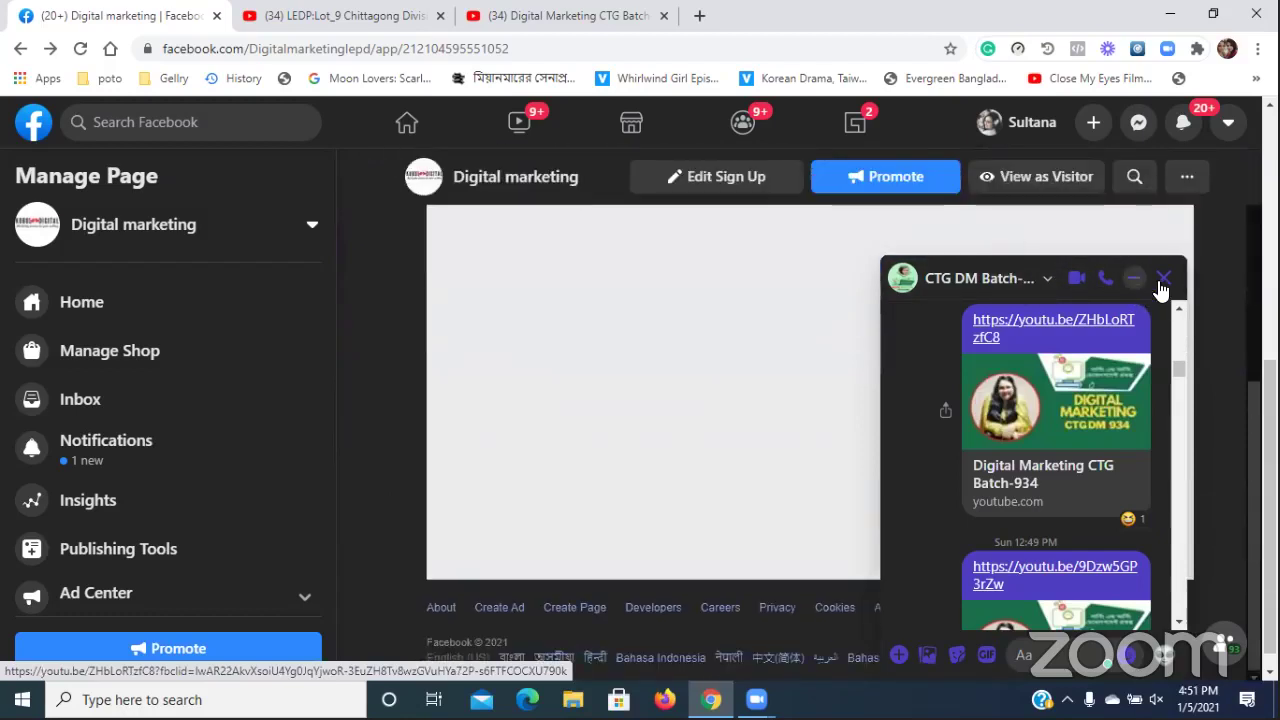
# Close the CTG DM Batch-934 chat and start a Create Post from the Digital marketing page's Home feed
pyautogui.click(1160, 280)
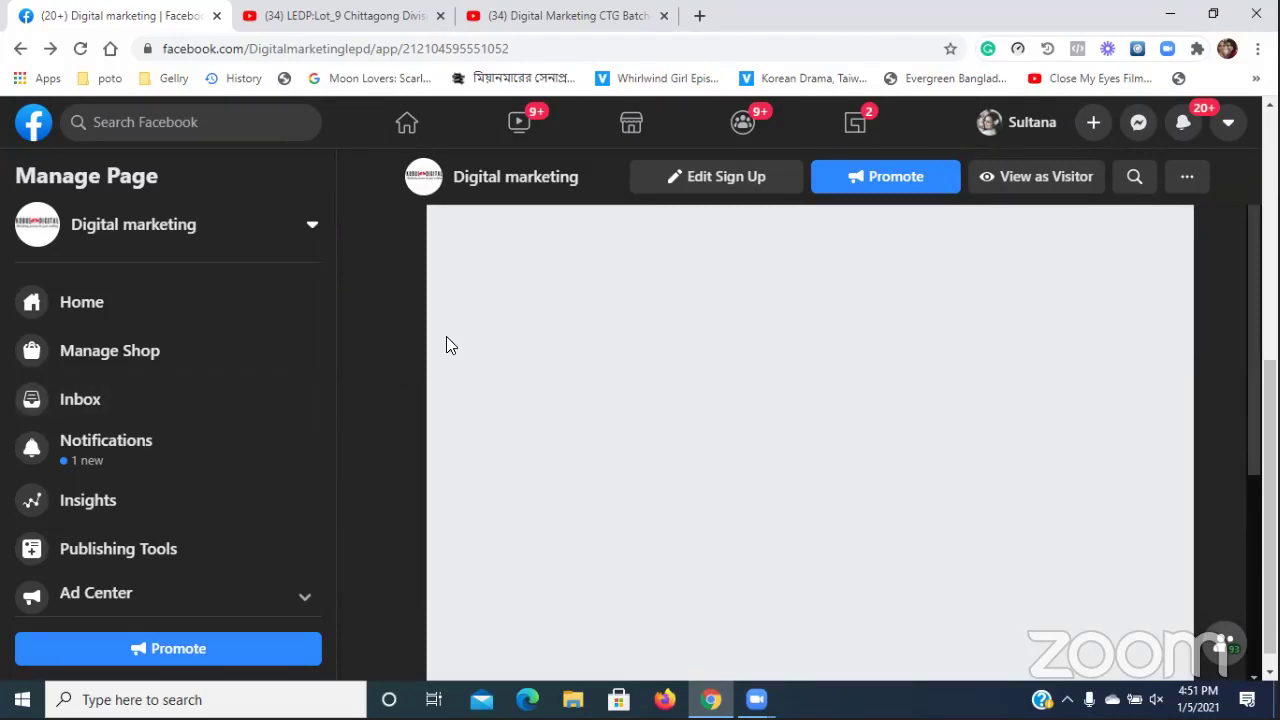
pyautogui.scroll(5, 446, 336)
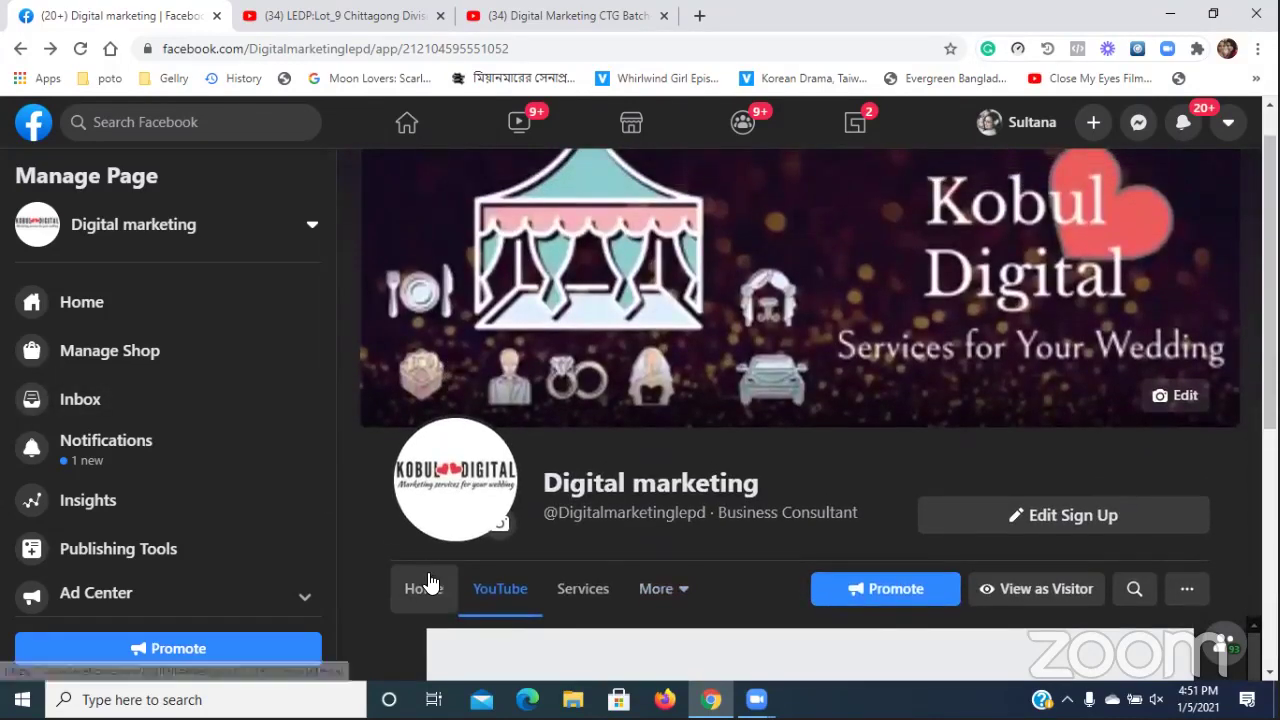
pyautogui.click(430, 582)
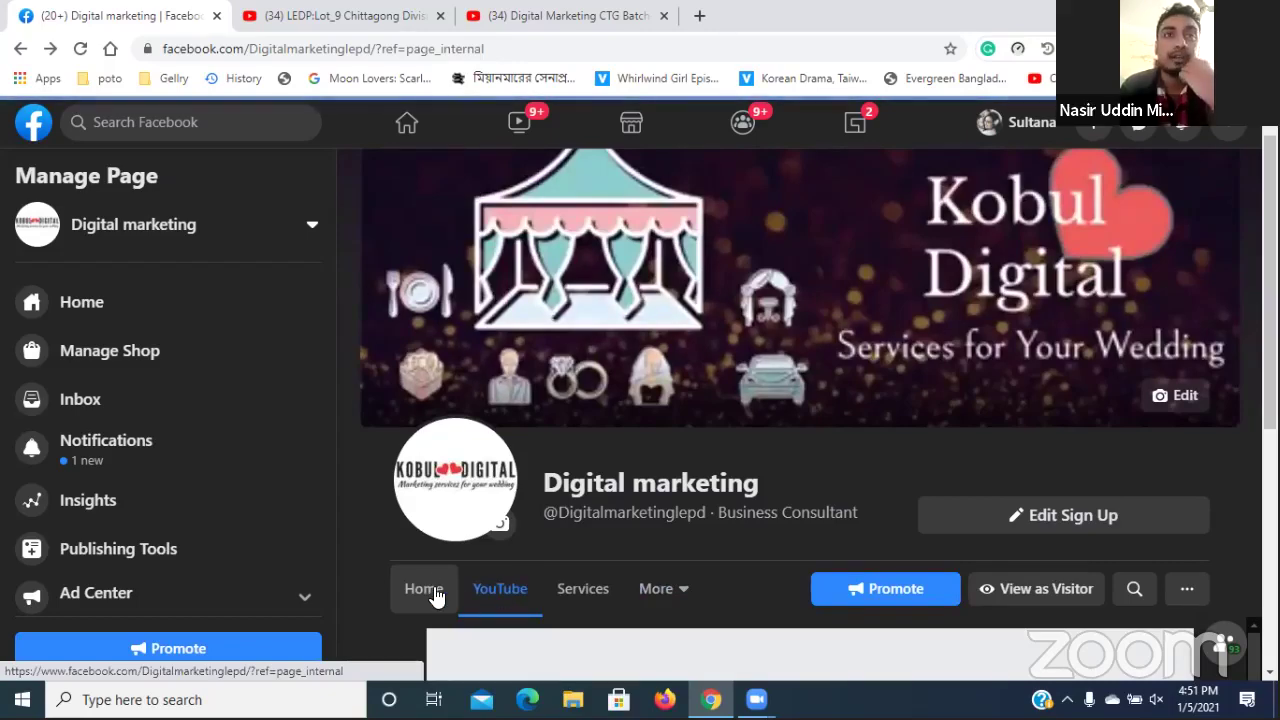
pyautogui.click(432, 592)
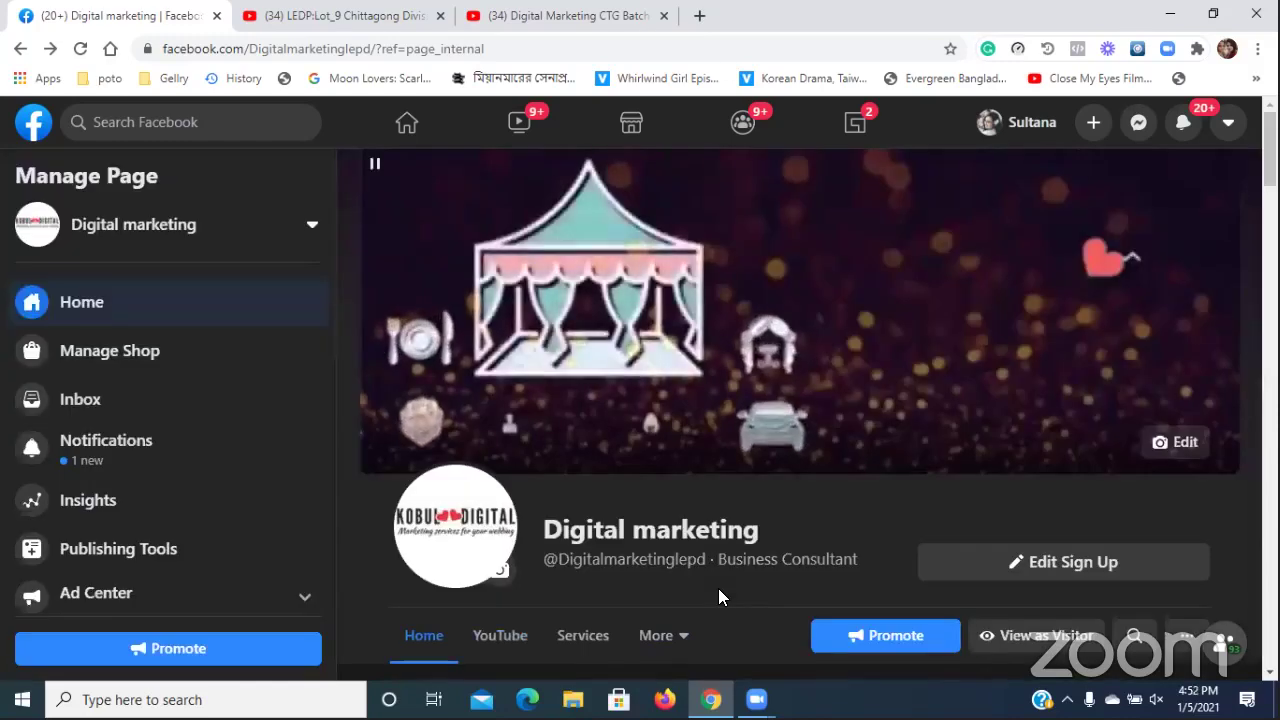
pyautogui.scroll(-3, 716, 590)
pyautogui.scroll(-2, 706, 493)
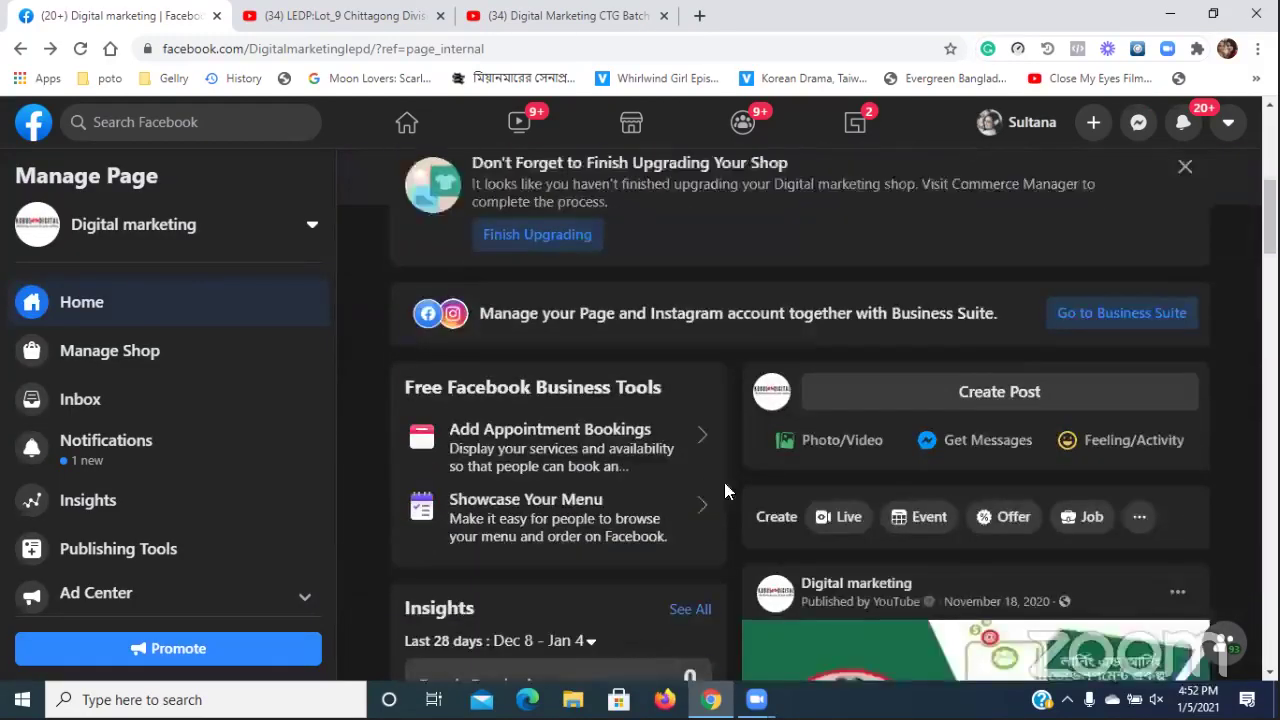
pyautogui.click(966, 370)
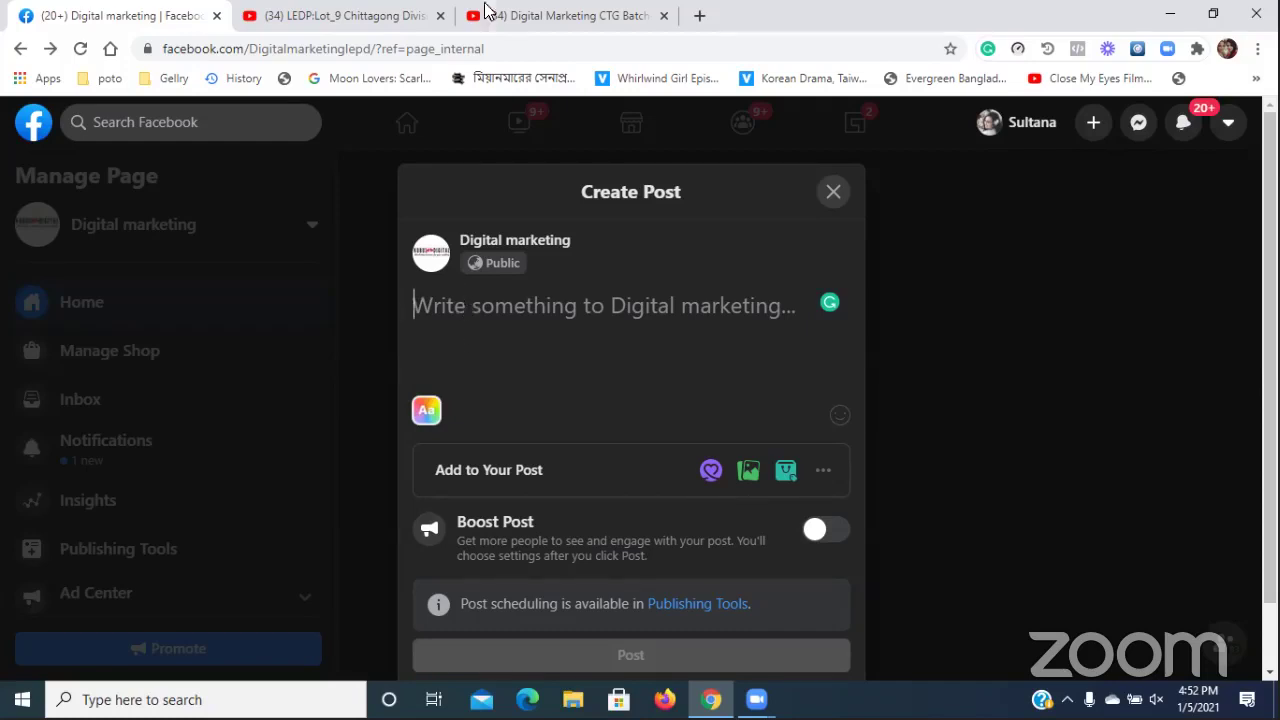
# Open the top class video in the YouTube playlist and copy its short share link
pyautogui.click(537, 12)
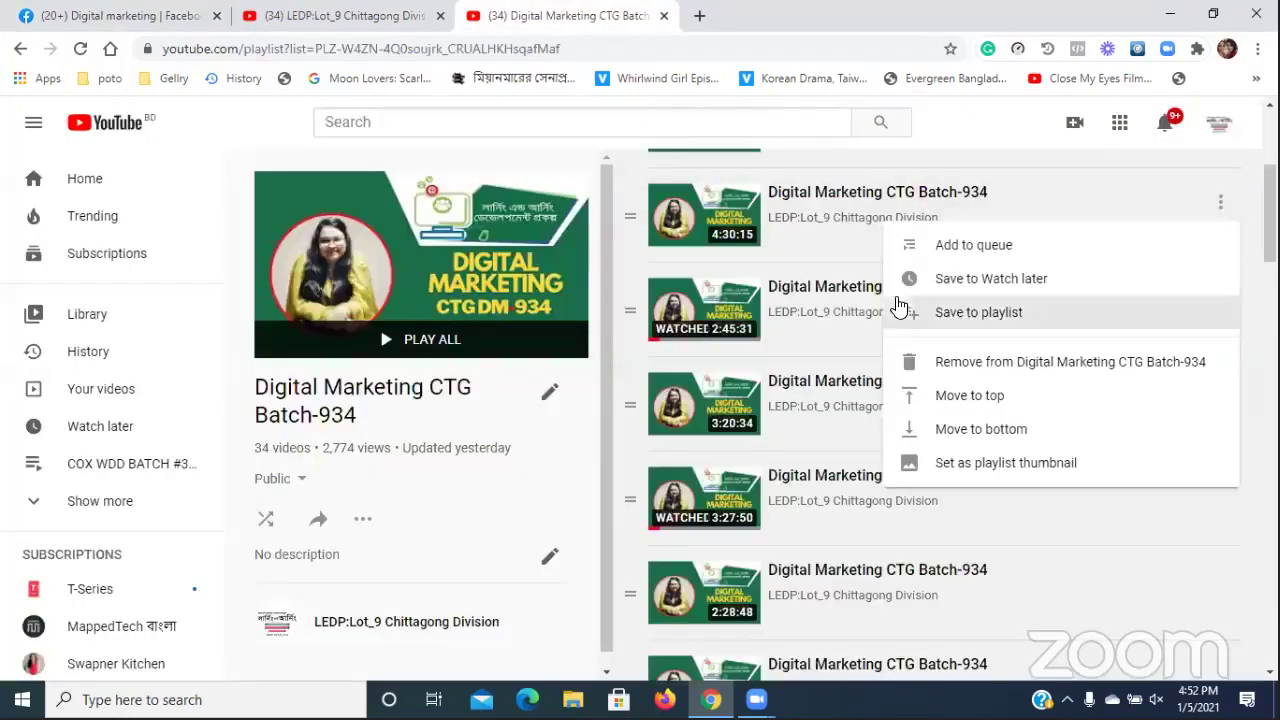
pyautogui.click(834, 205)
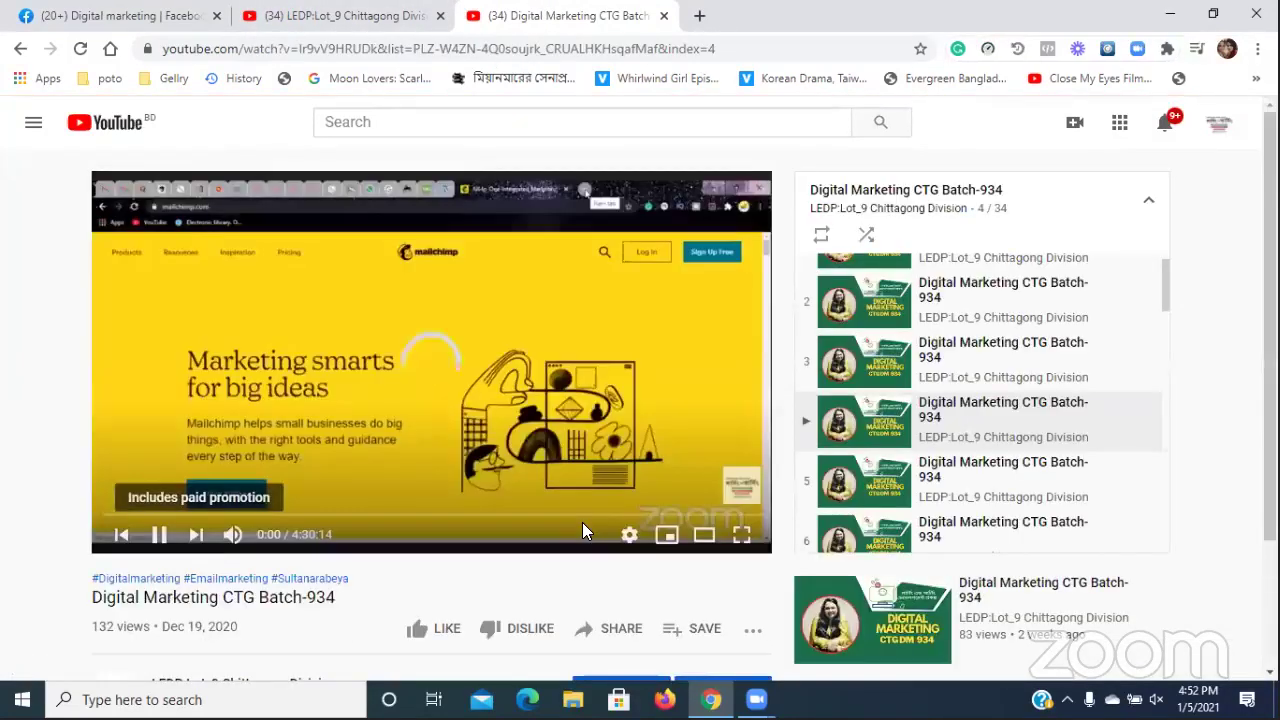
pyautogui.scroll(-2, 586, 515)
pyautogui.click(596, 462)
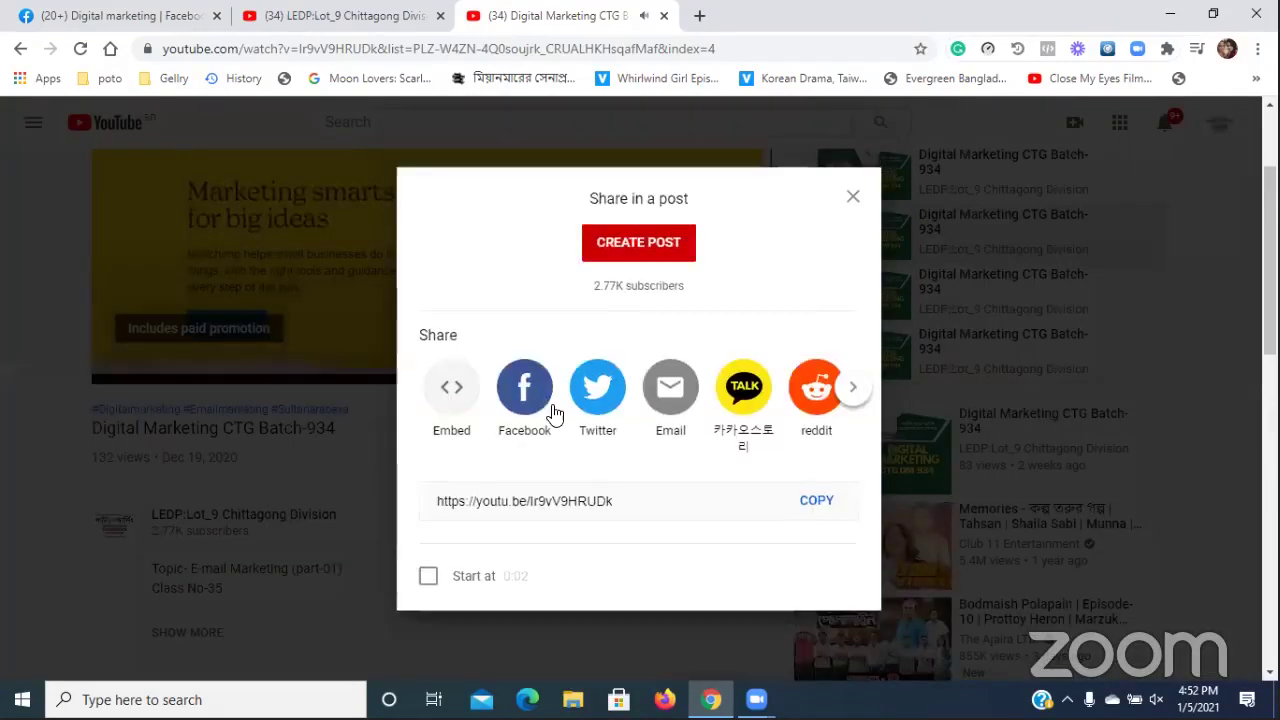
pyautogui.click(815, 505)
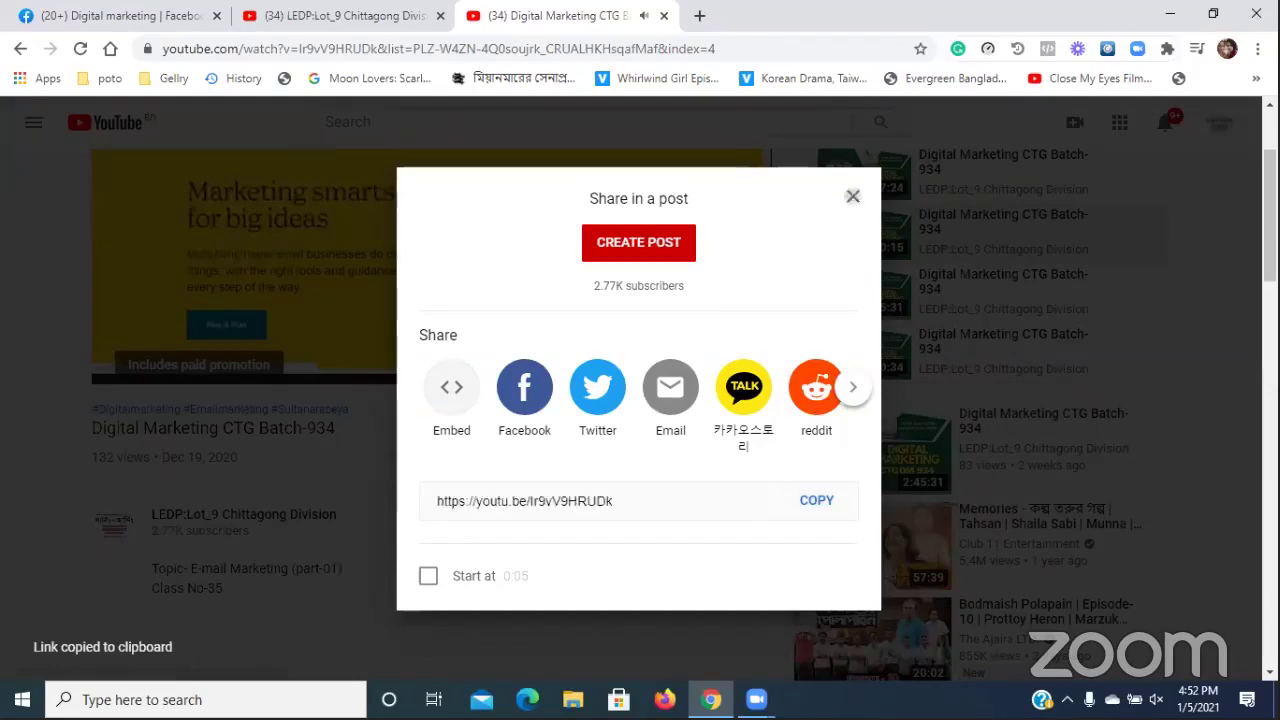
pyautogui.click(855, 199)
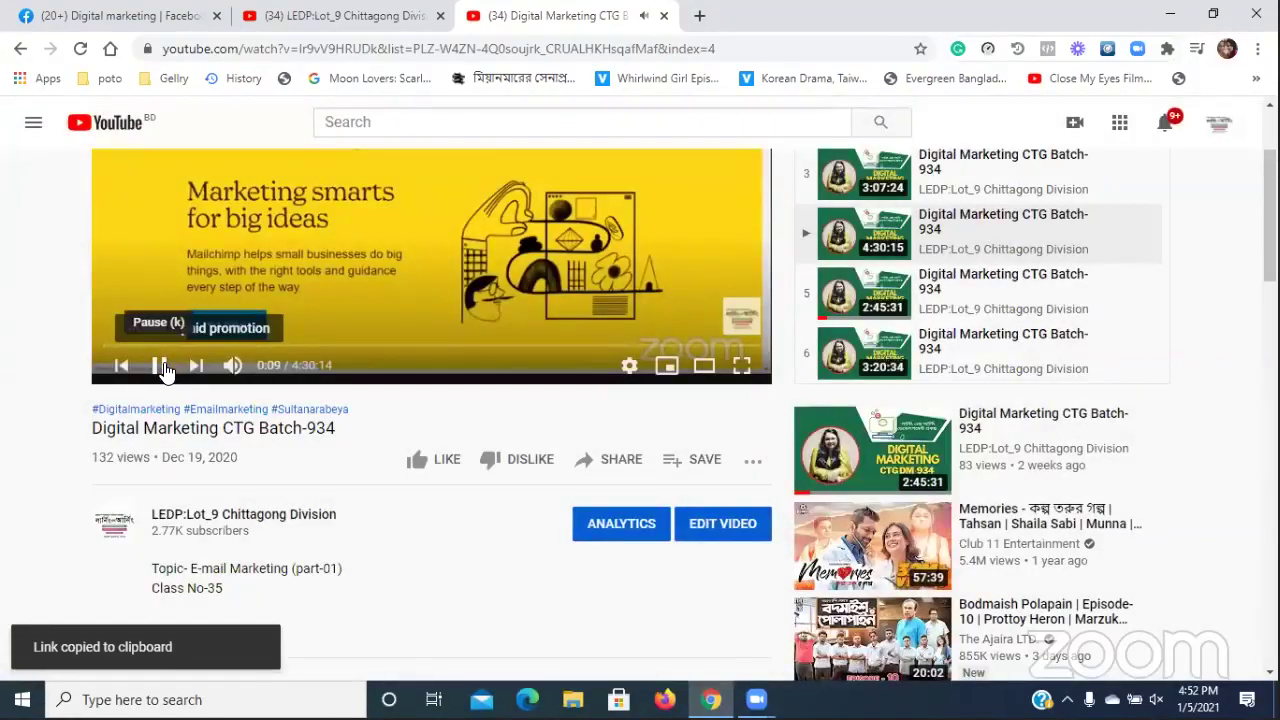
# Pause the class video, browse further sharing destinations, then return to Facebook
pyautogui.click(165, 364)
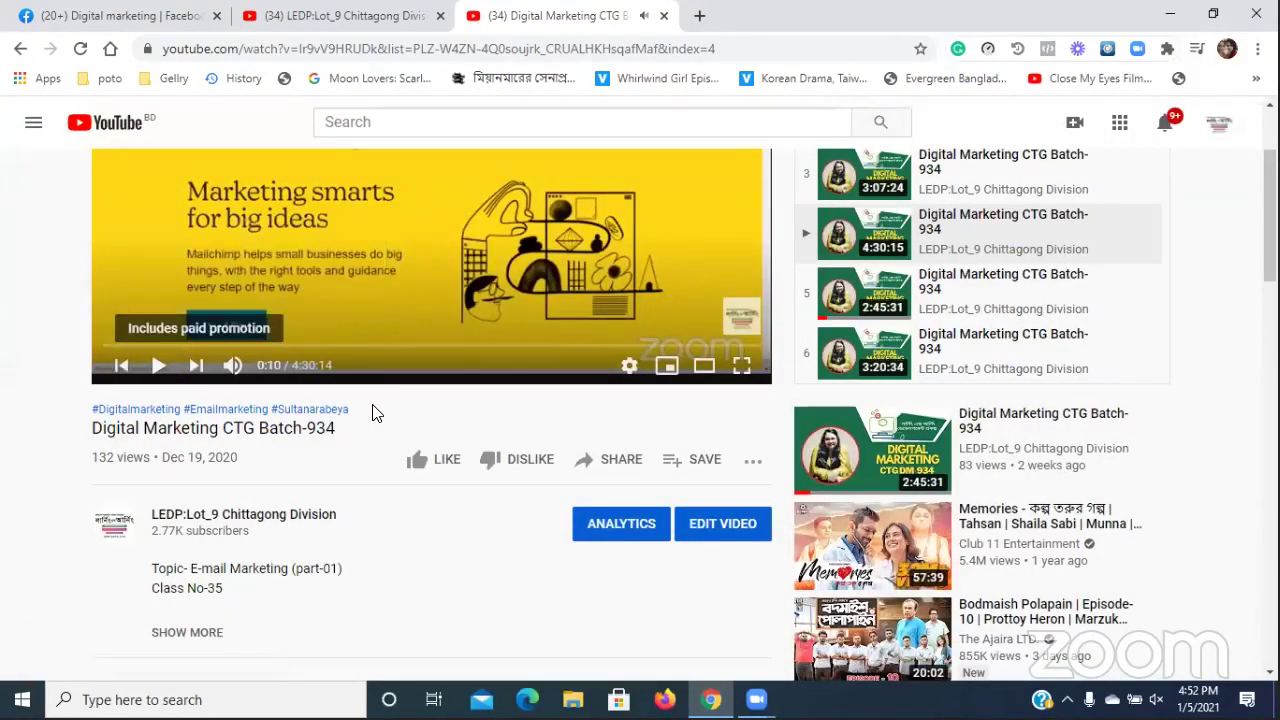
pyautogui.click(612, 460)
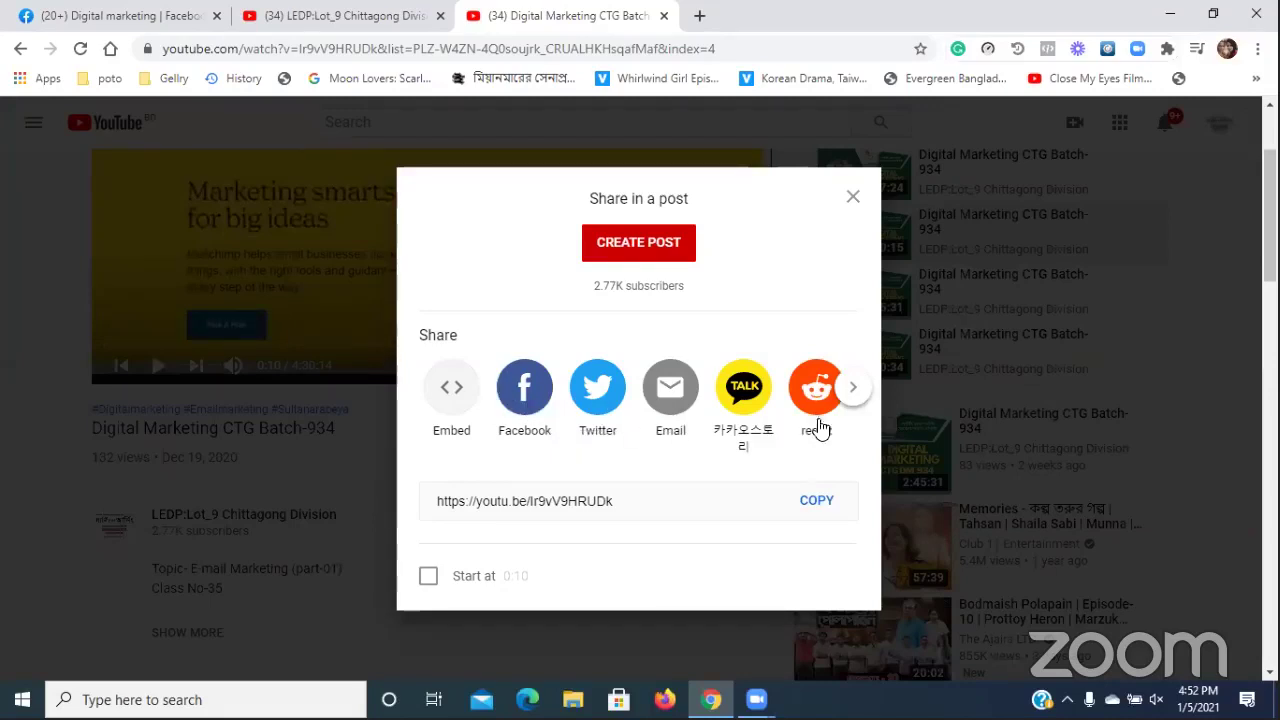
pyautogui.click(857, 390)
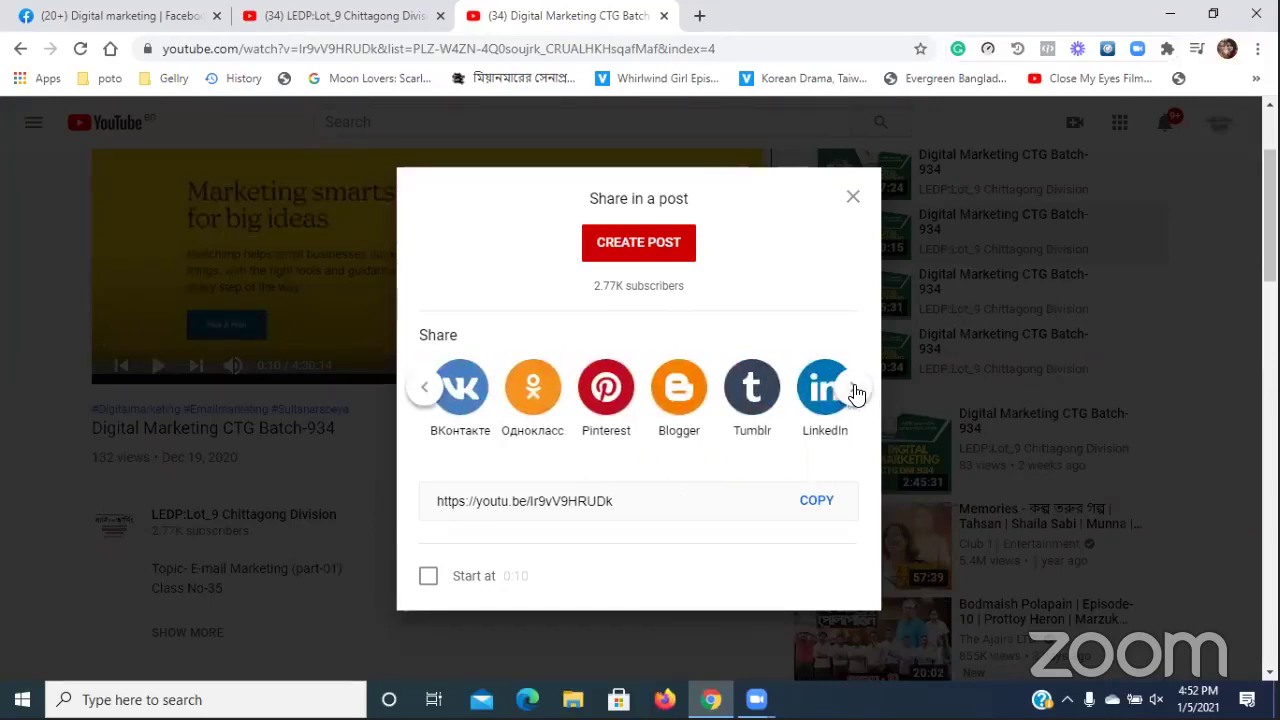
pyautogui.click(857, 390)
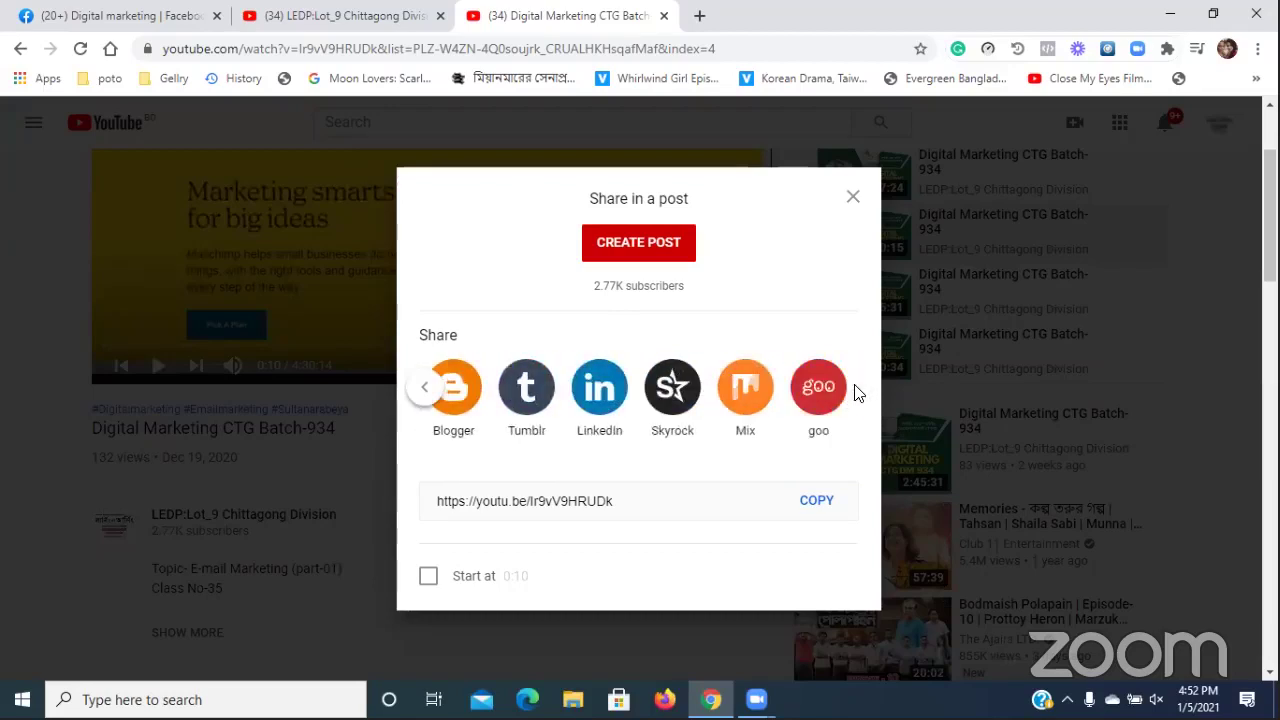
pyautogui.click(853, 197)
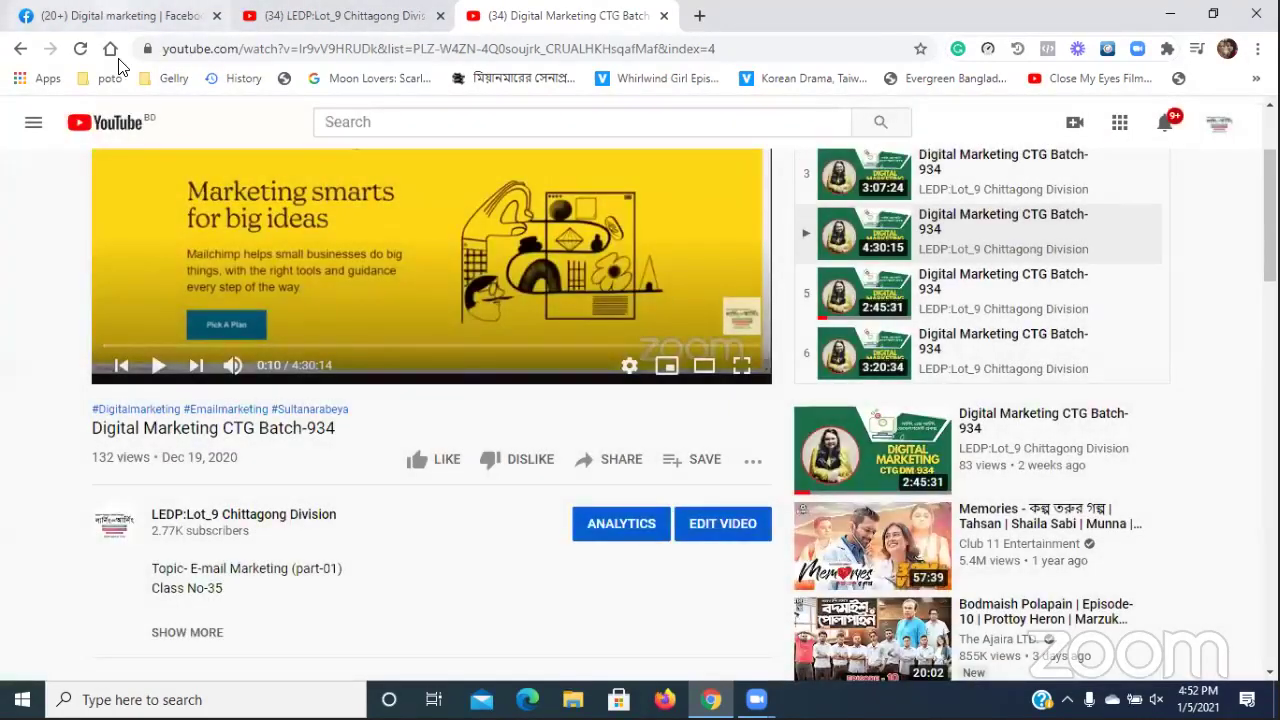
pyautogui.click(115, 16)
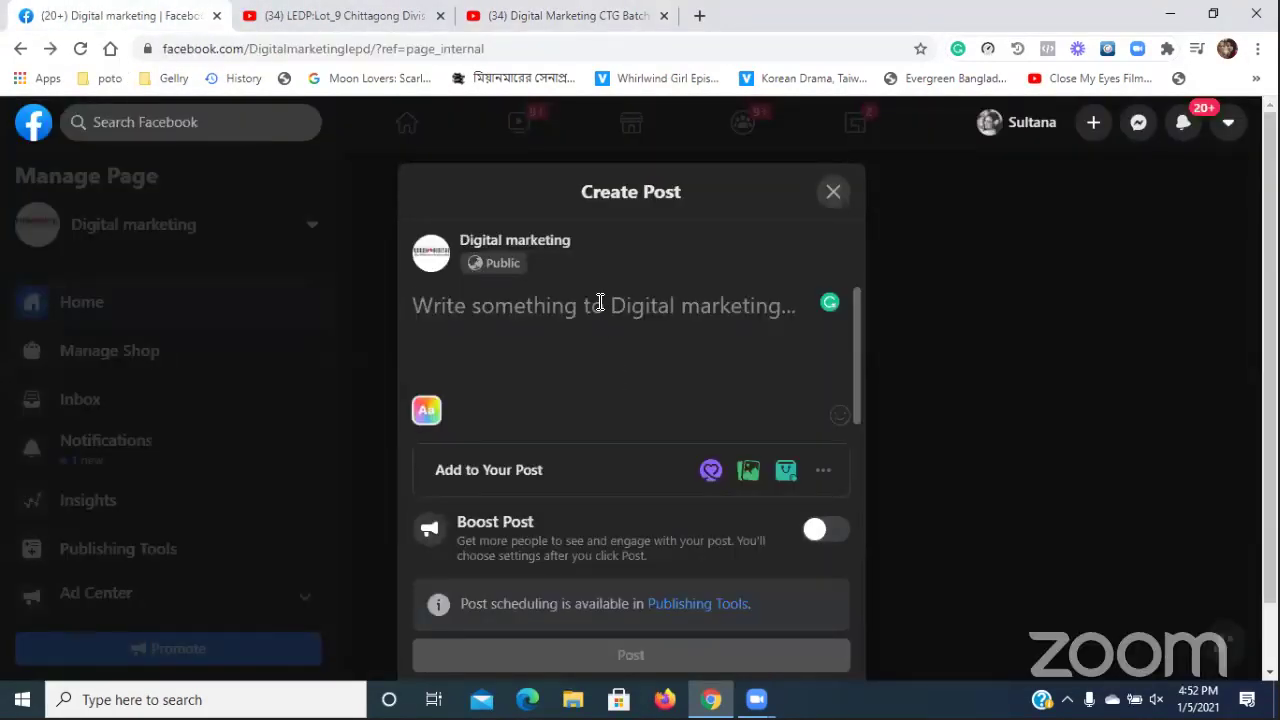
# Paste the YouTube class link into the page post, publish it, and open its link card
pyautogui.hotkey('ctrl', 'v')
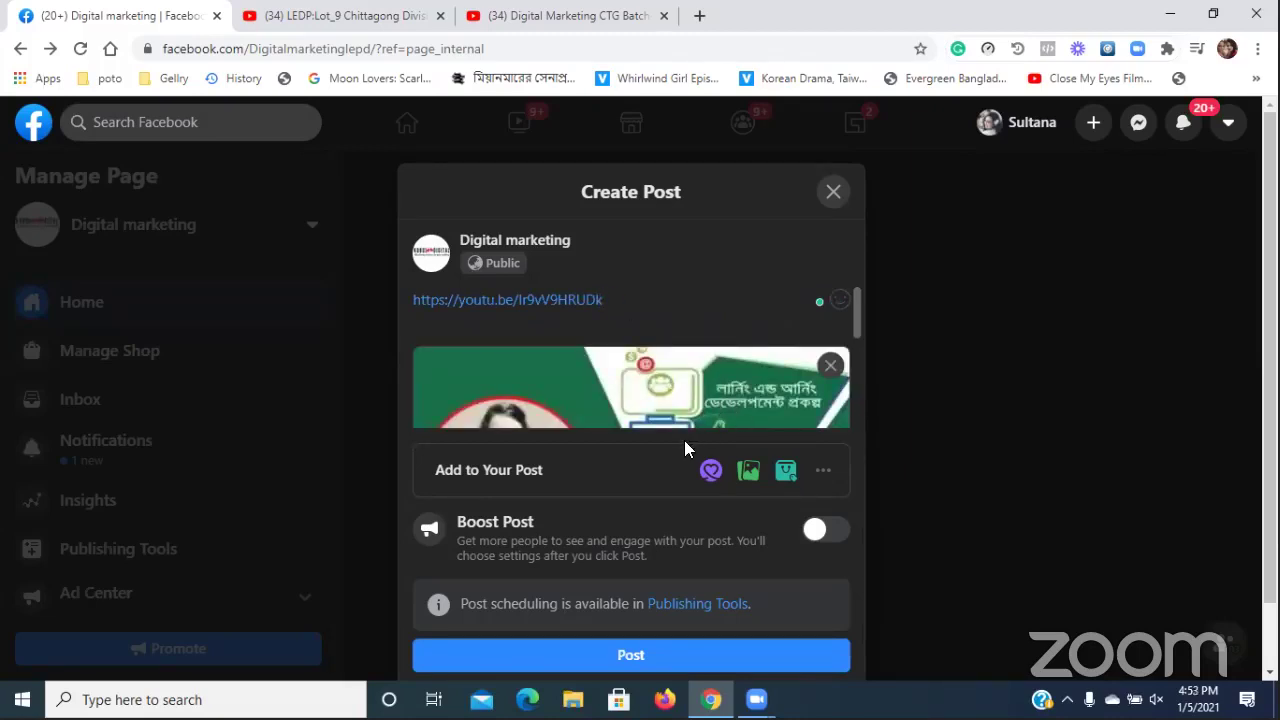
pyautogui.click(641, 660)
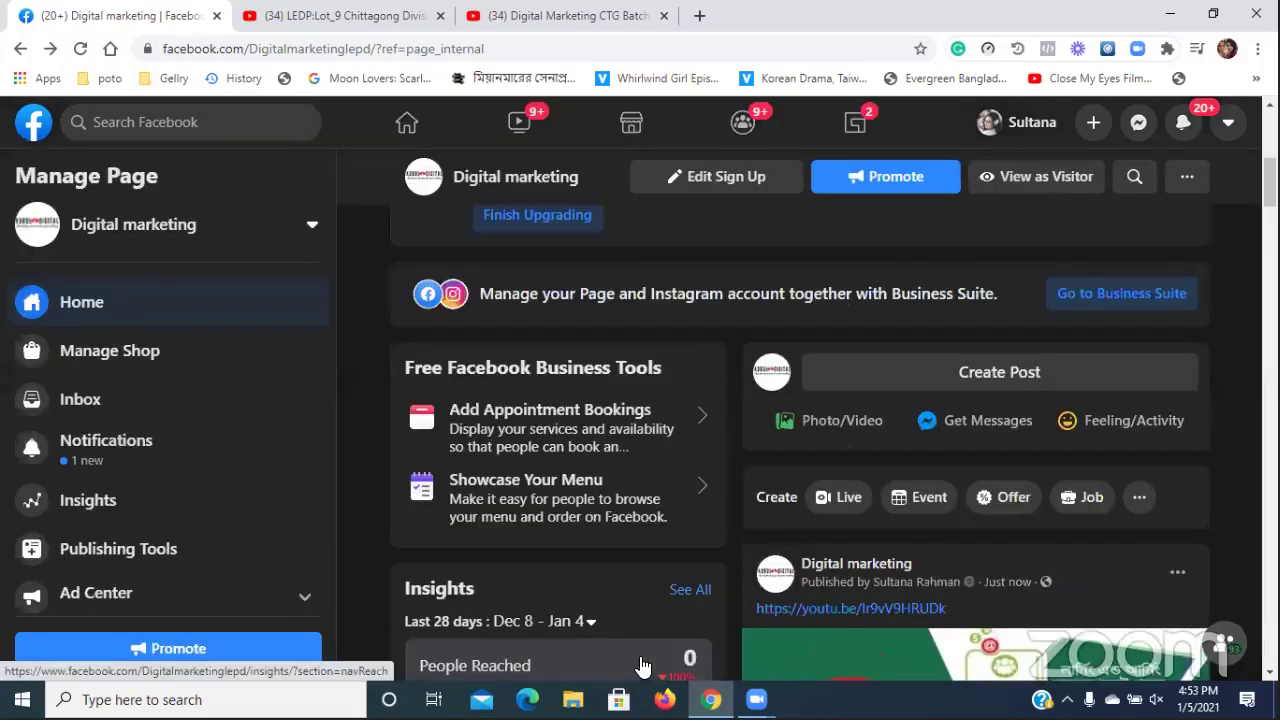
pyautogui.scroll(-2, 908, 645)
pyautogui.scroll(-3, 908, 645)
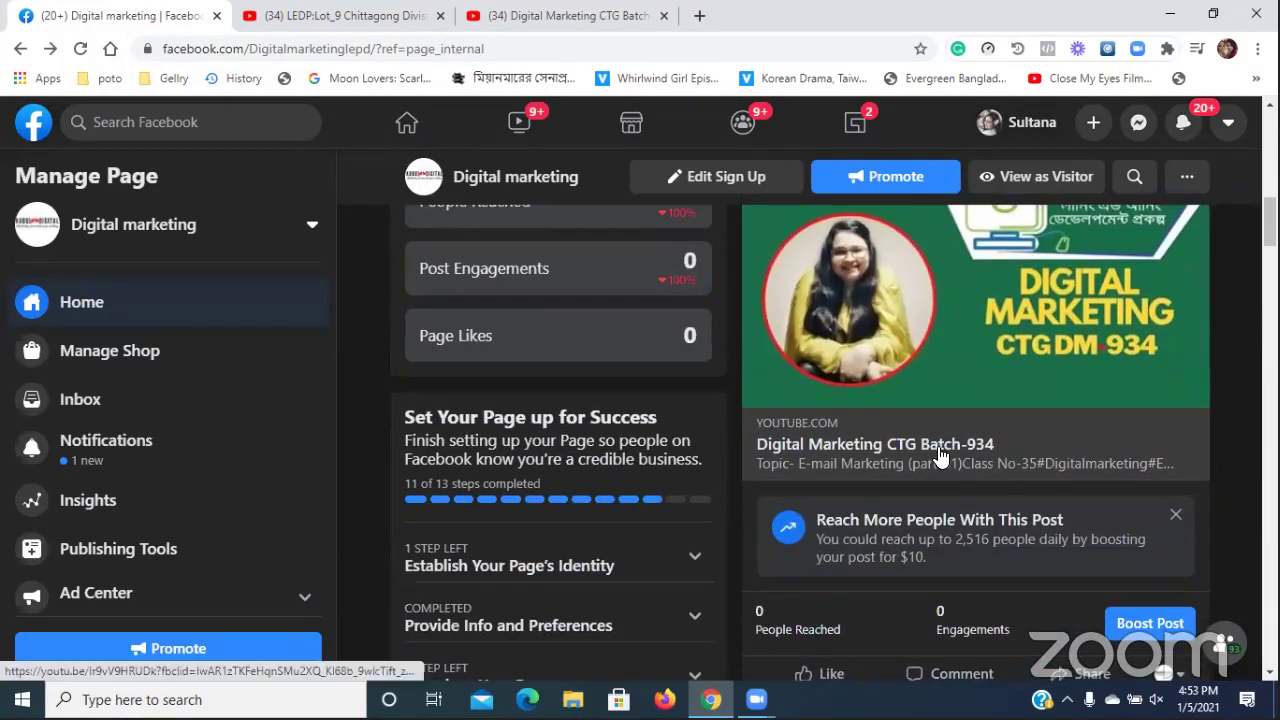
pyautogui.click(940, 455)
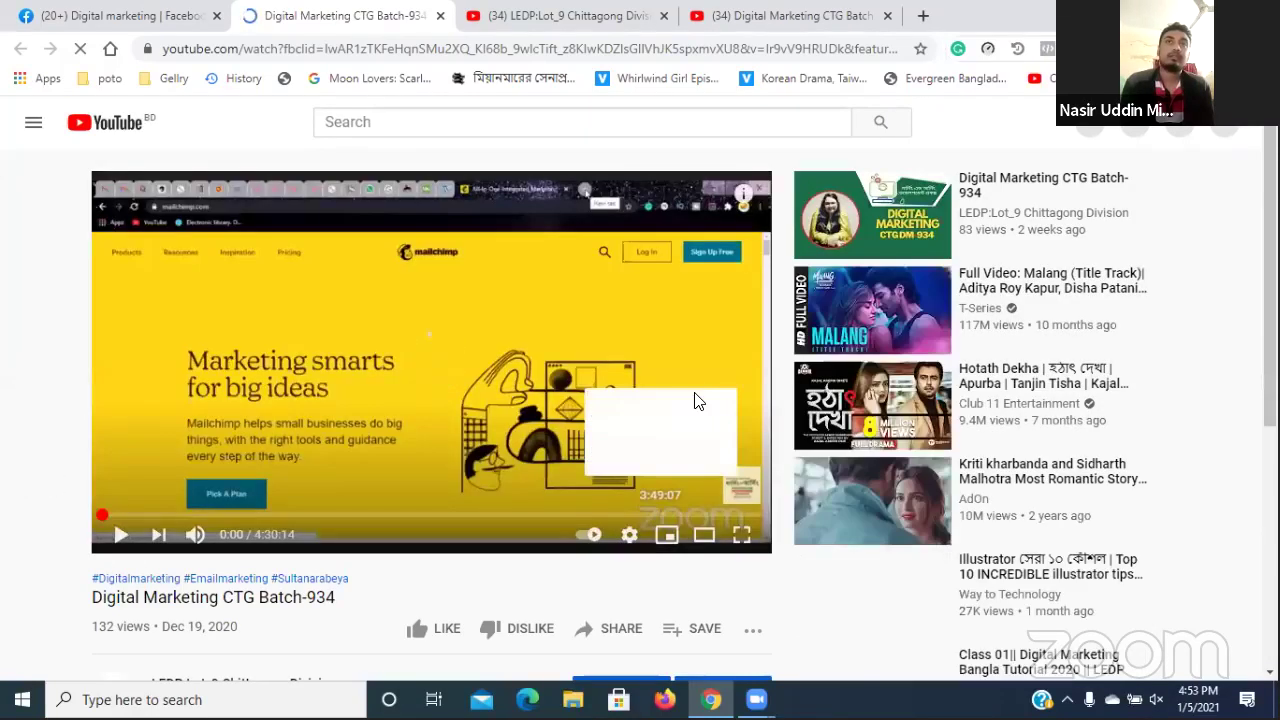
# Close the YouTube video tab and the amazon.com tab opened from an older post
pyautogui.click(440, 17)
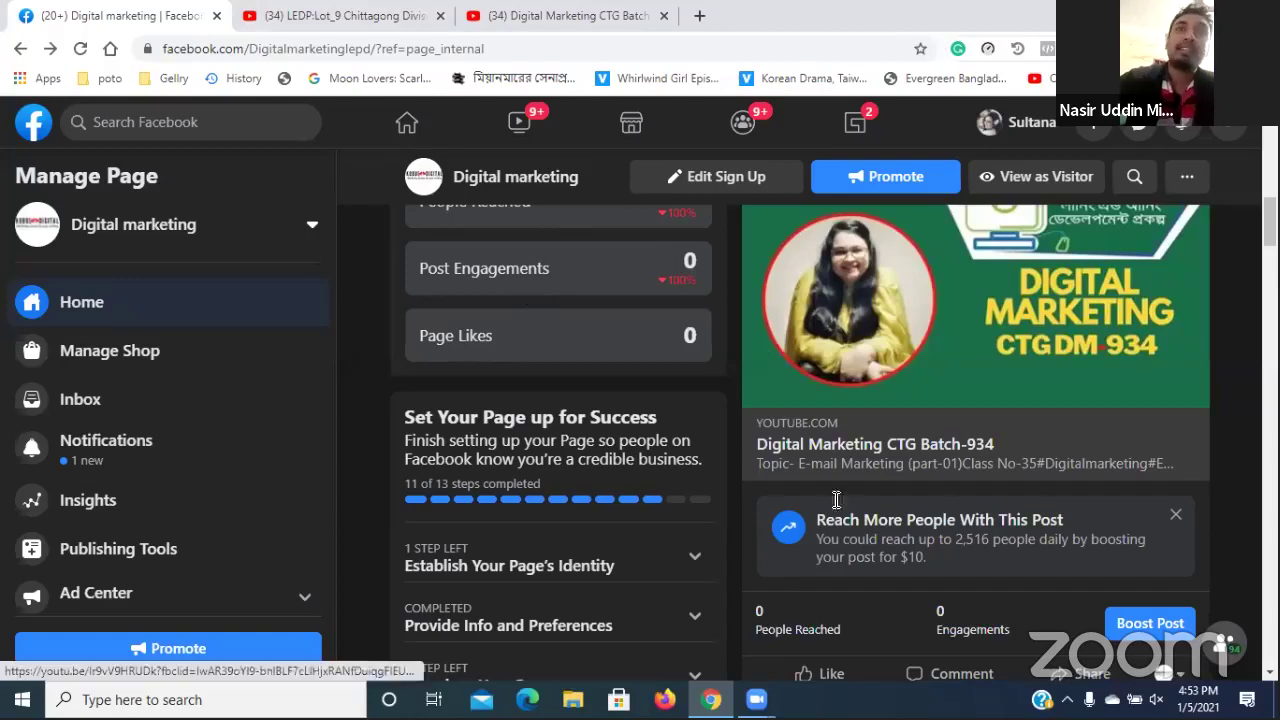
pyautogui.scroll(-4, 872, 400)
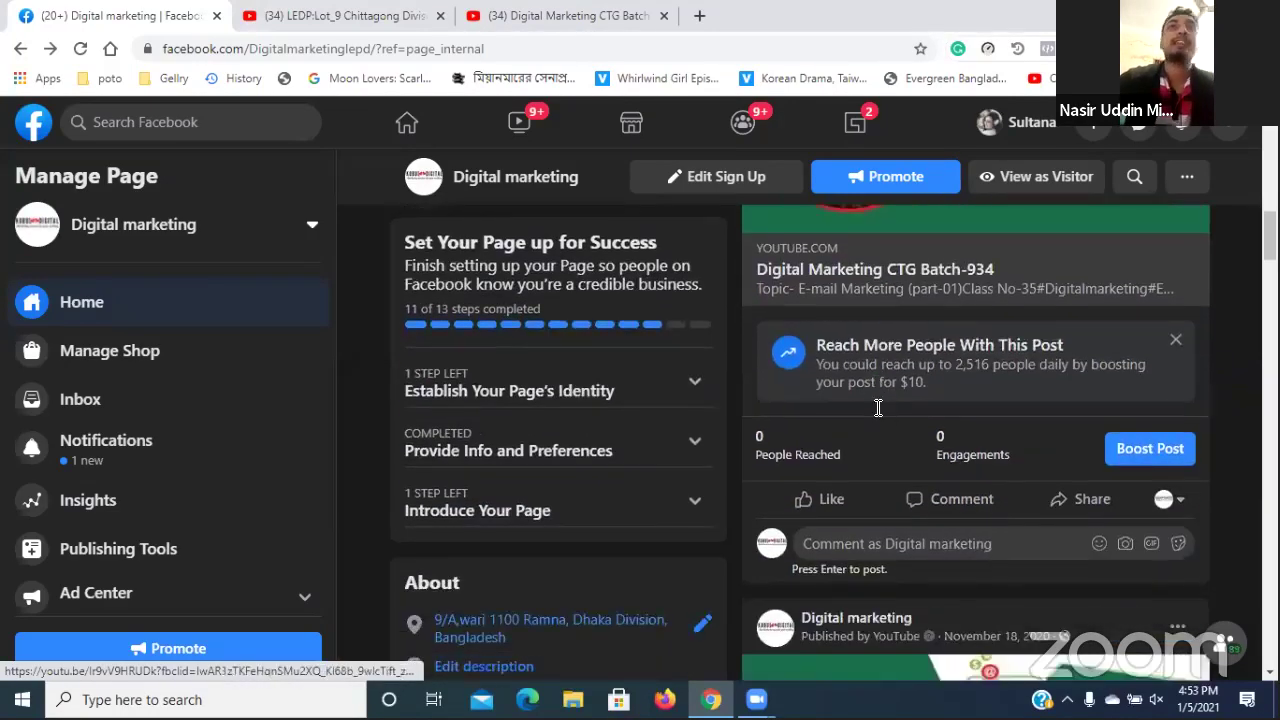
pyautogui.scroll(-5, 880, 400)
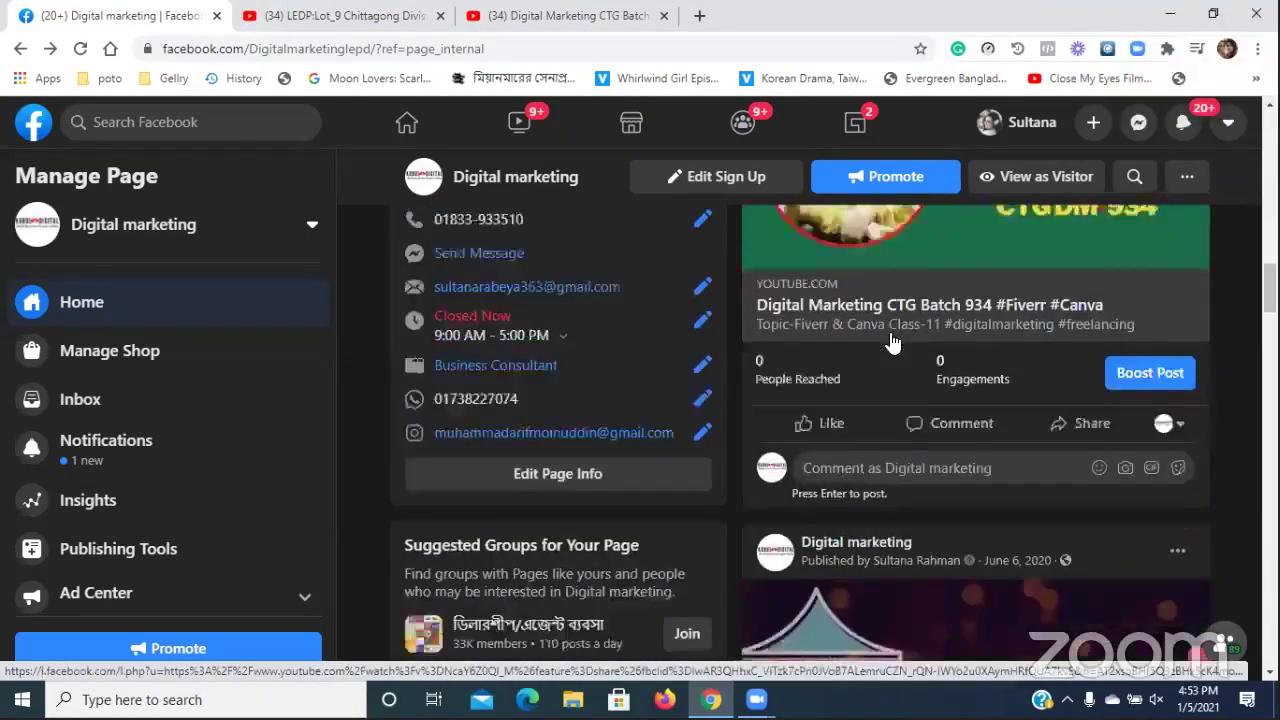
pyautogui.scroll(-4, 890, 341)
pyautogui.click(890, 340)
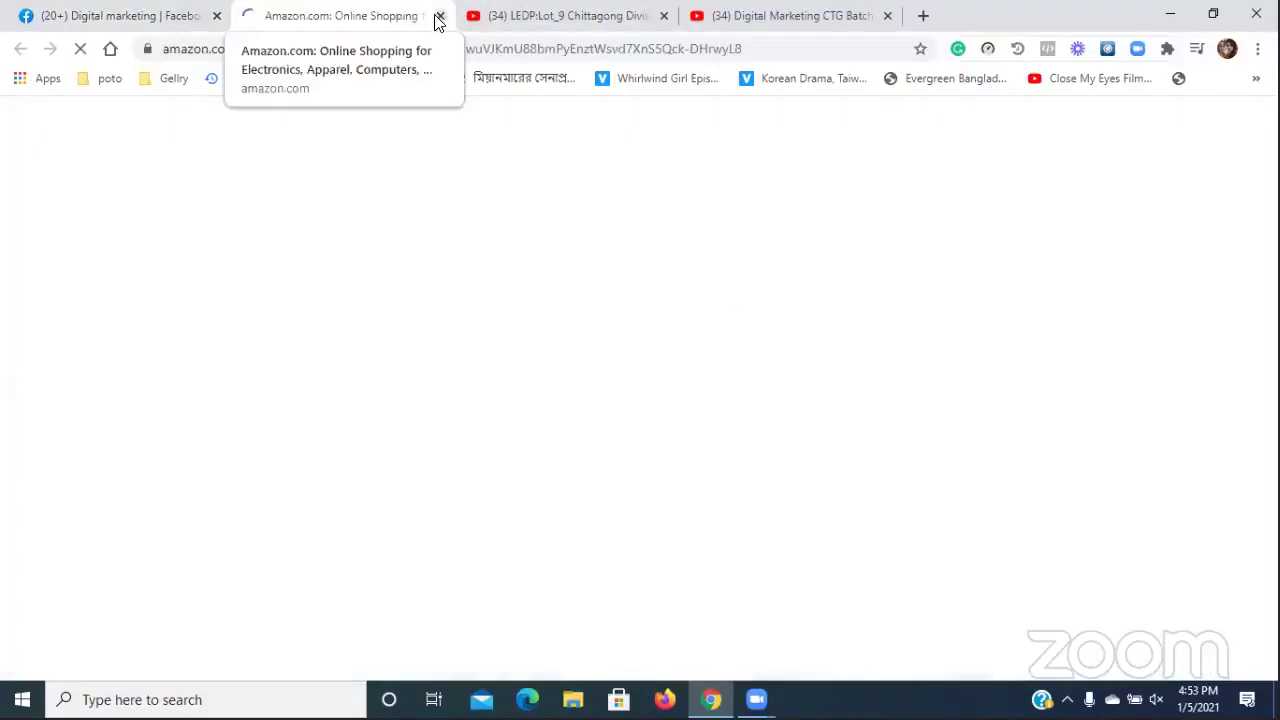
pyautogui.click(440, 16)
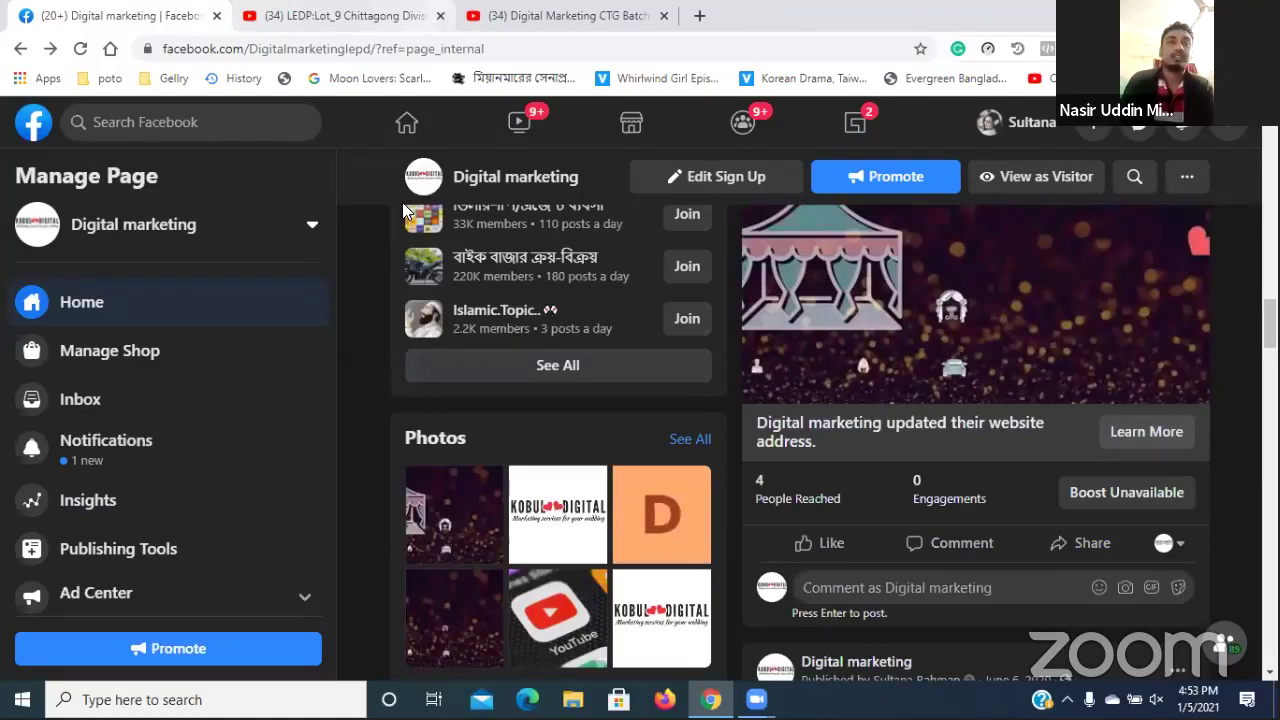
# From the page's Ad Center, create a new ad with the Get More Subscribers goal
pyautogui.scroll(15, 614, 485)
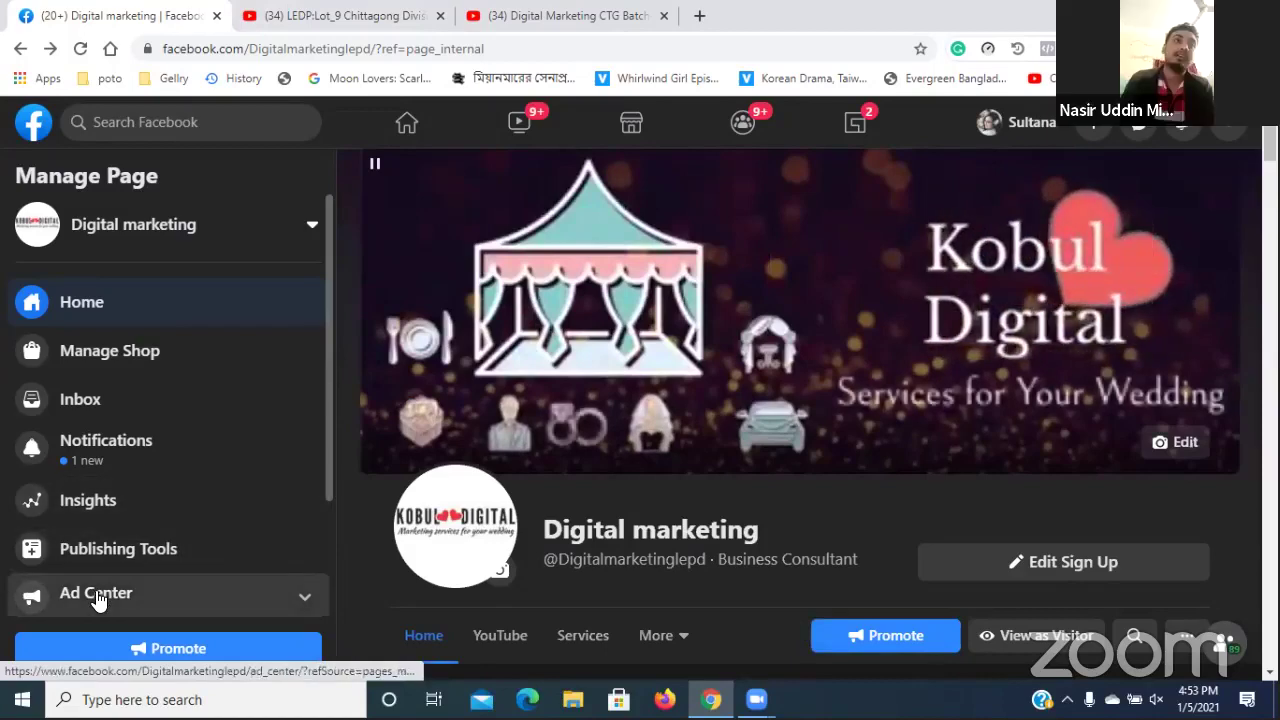
pyautogui.click(97, 597)
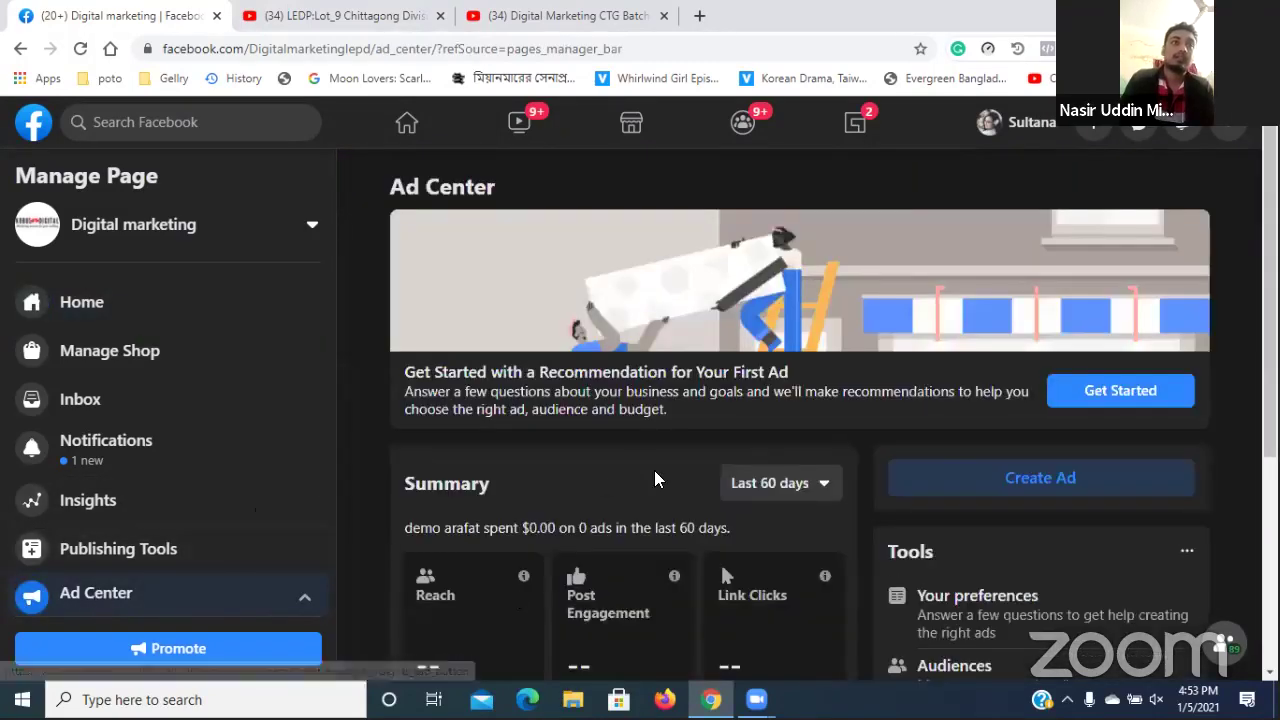
pyautogui.scroll(-3, 656, 474)
pyautogui.scroll(3, 656, 474)
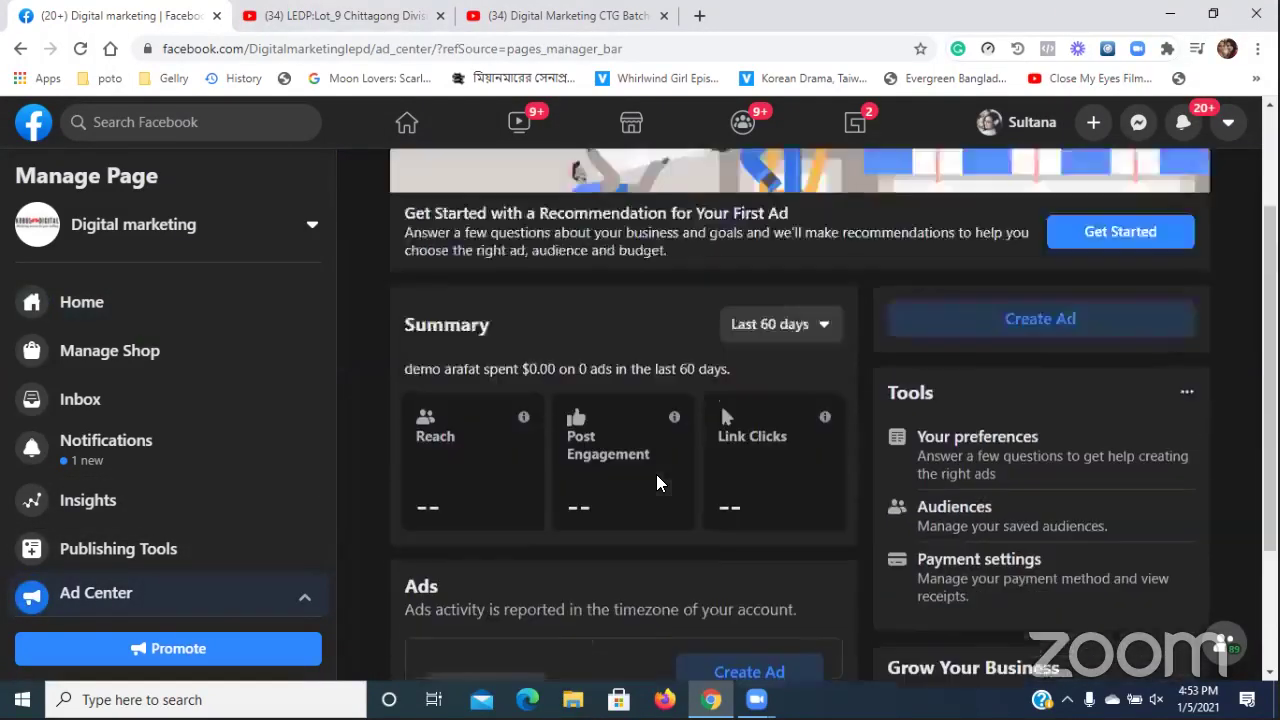
pyautogui.click(1074, 489)
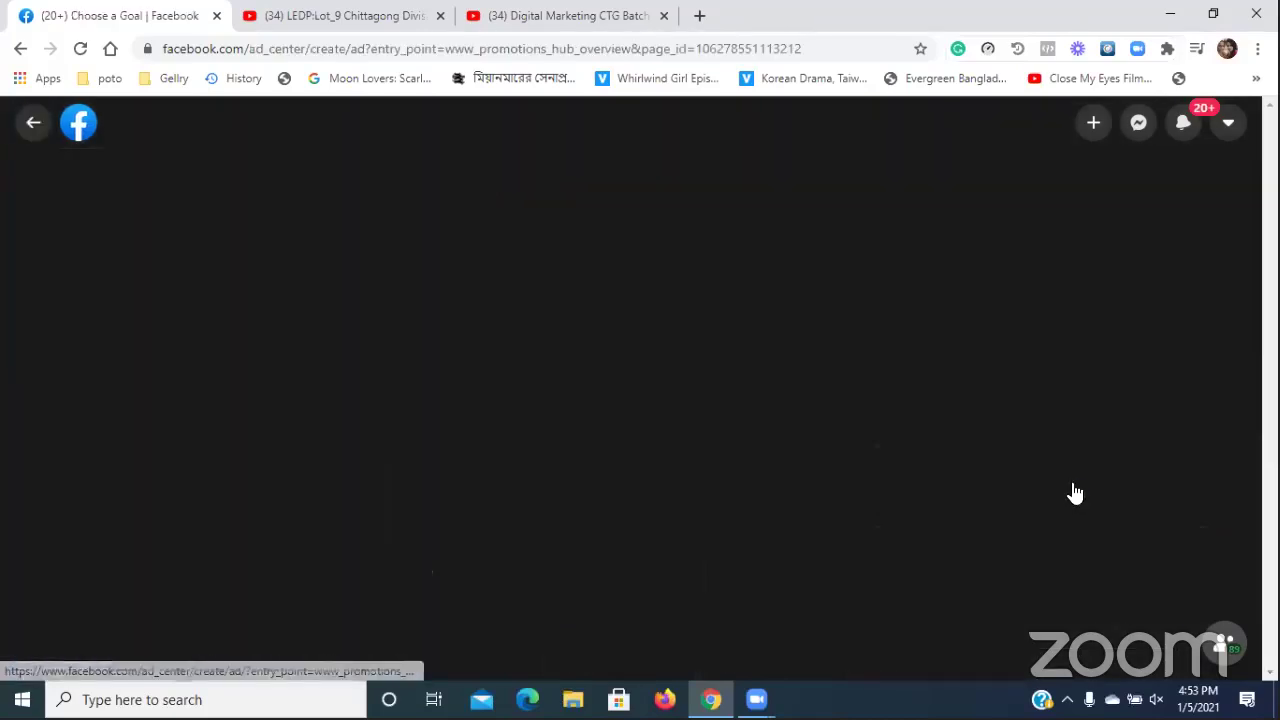
pyautogui.scroll(-1, 1068, 481)
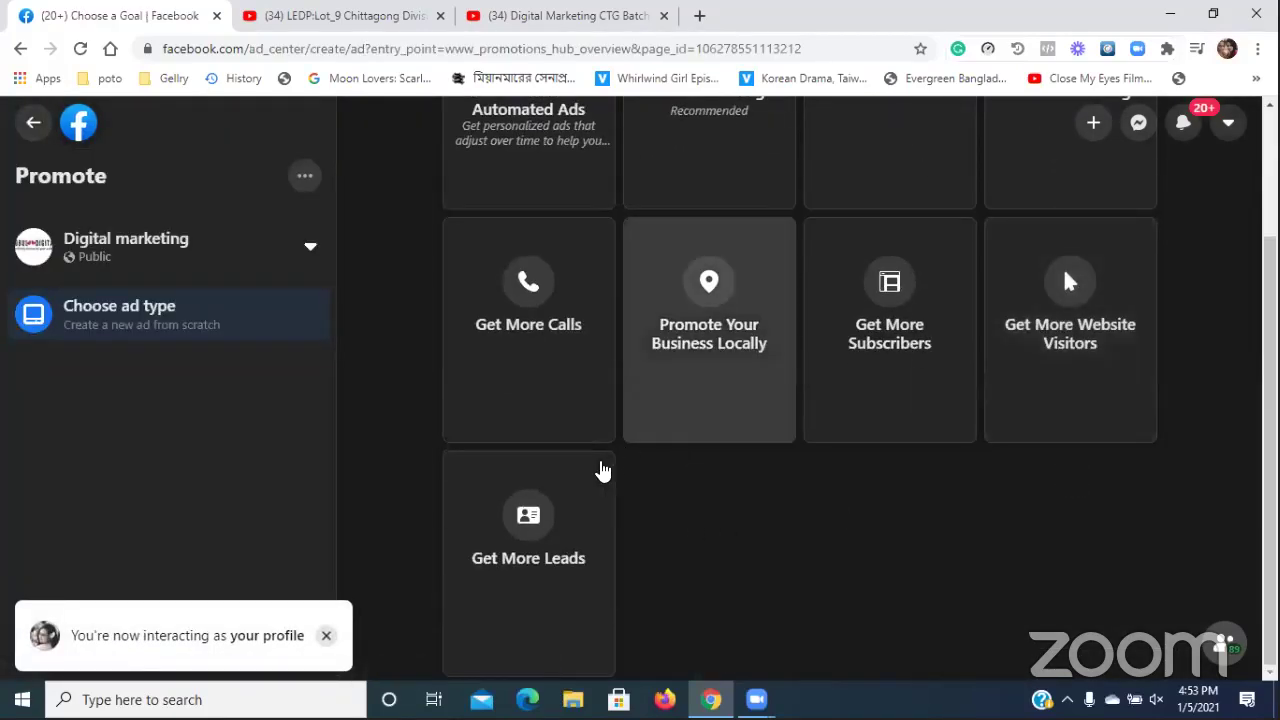
pyautogui.click(866, 334)
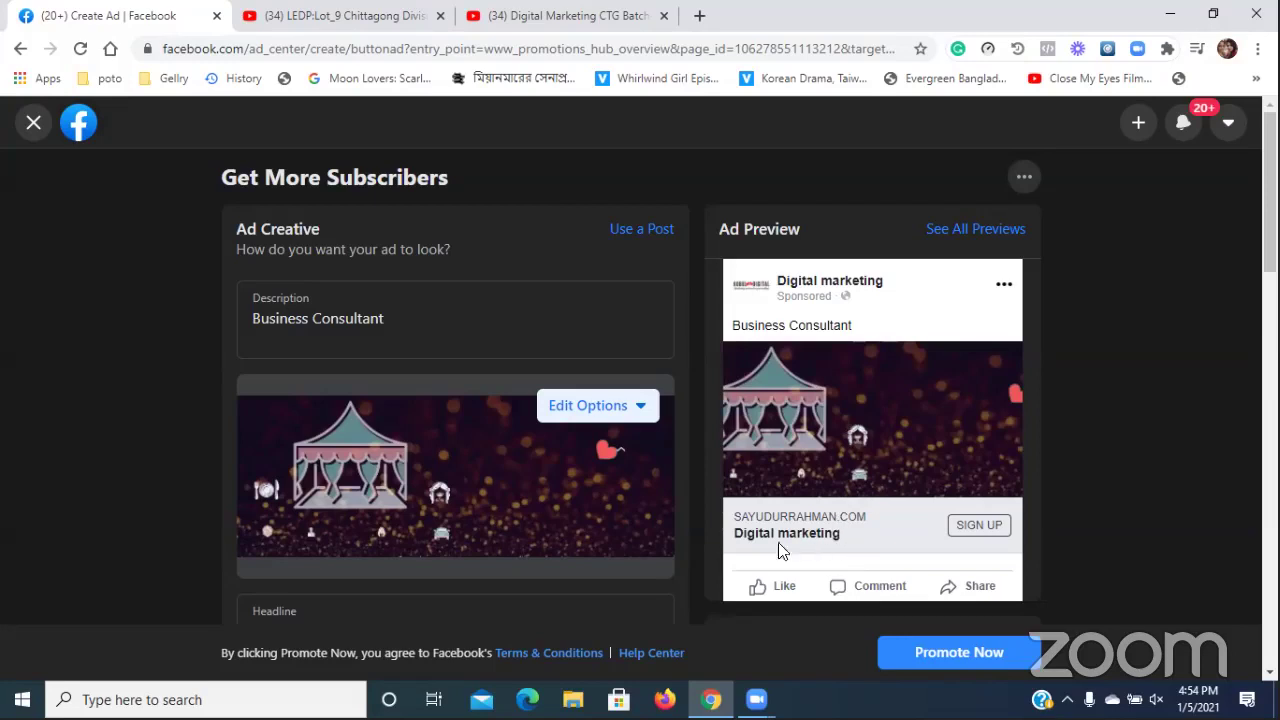
pyautogui.scroll(-3, 920, 538)
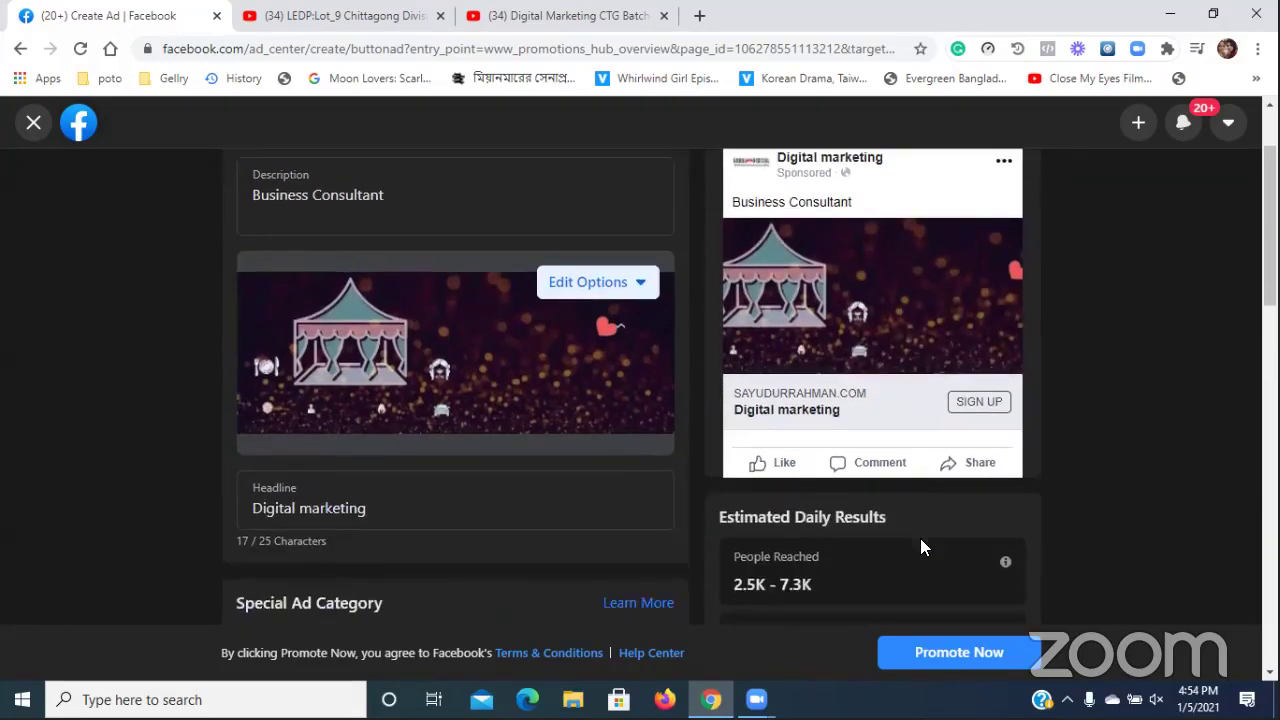
pyautogui.scroll(-4, 920, 476)
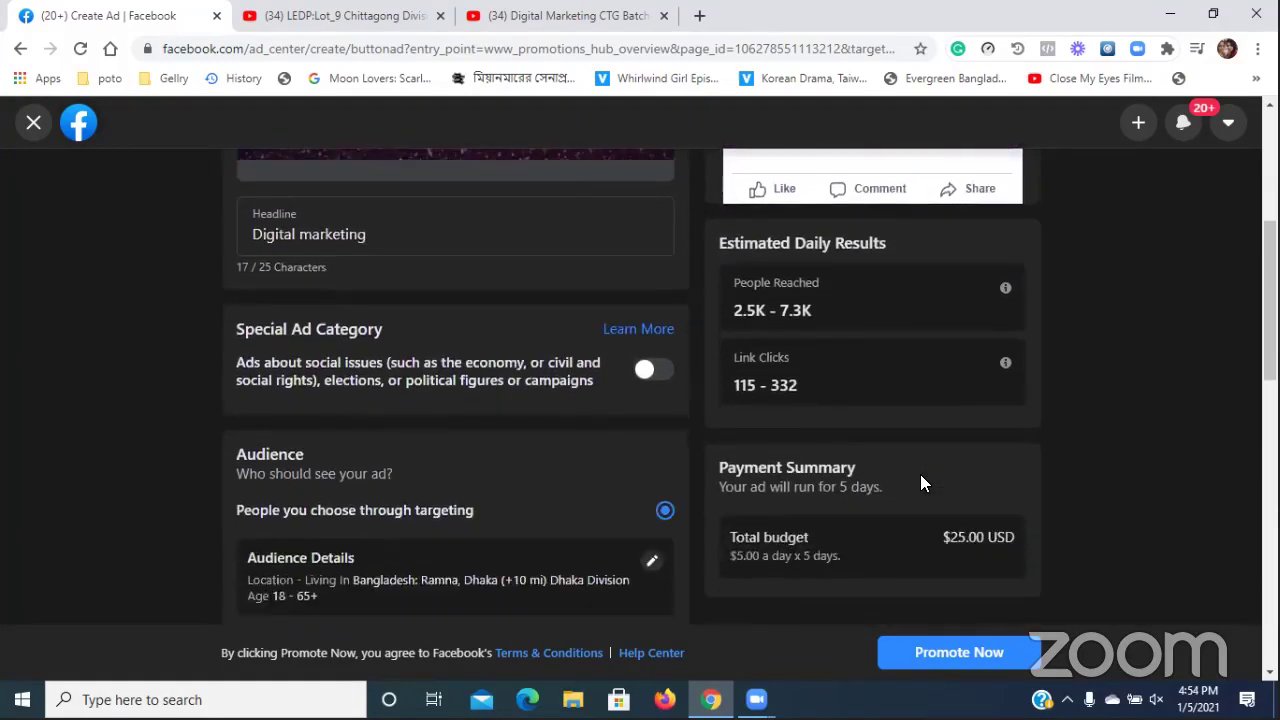
pyautogui.scroll(-2, 921, 420)
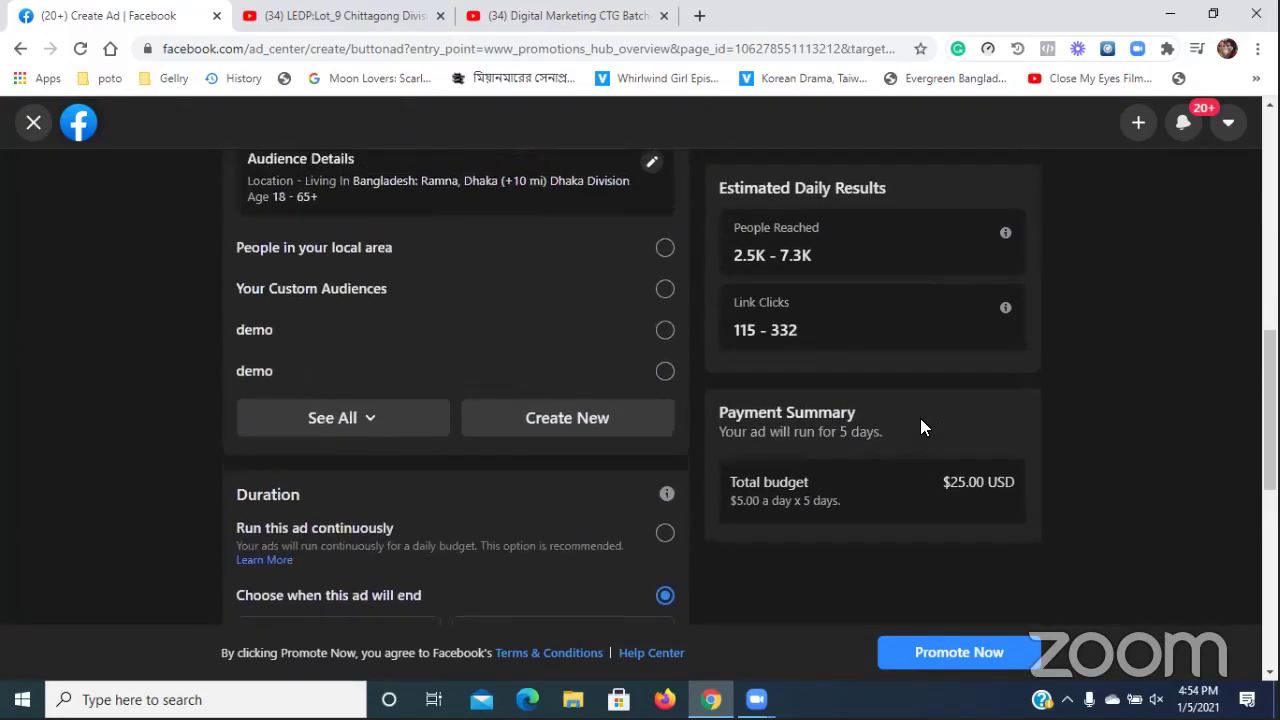
pyautogui.scroll(-6, 928, 356)
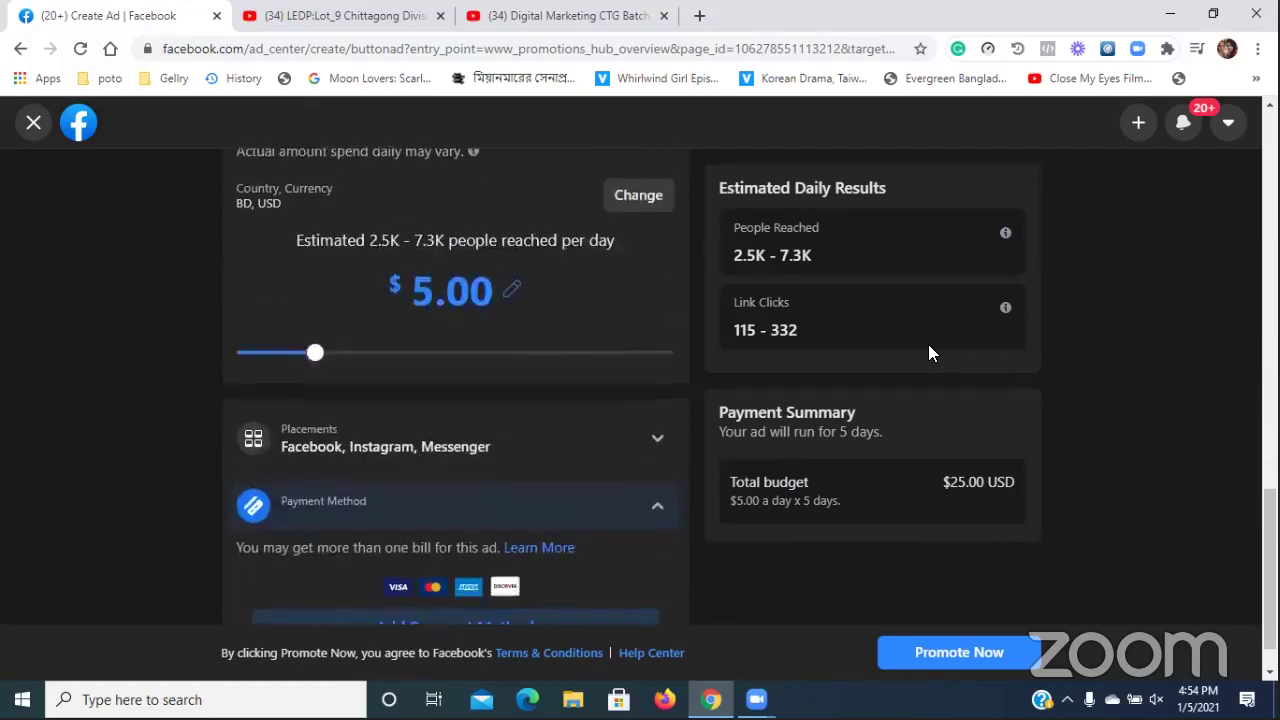
pyautogui.scroll(4, 928, 350)
pyautogui.scroll(10, 928, 344)
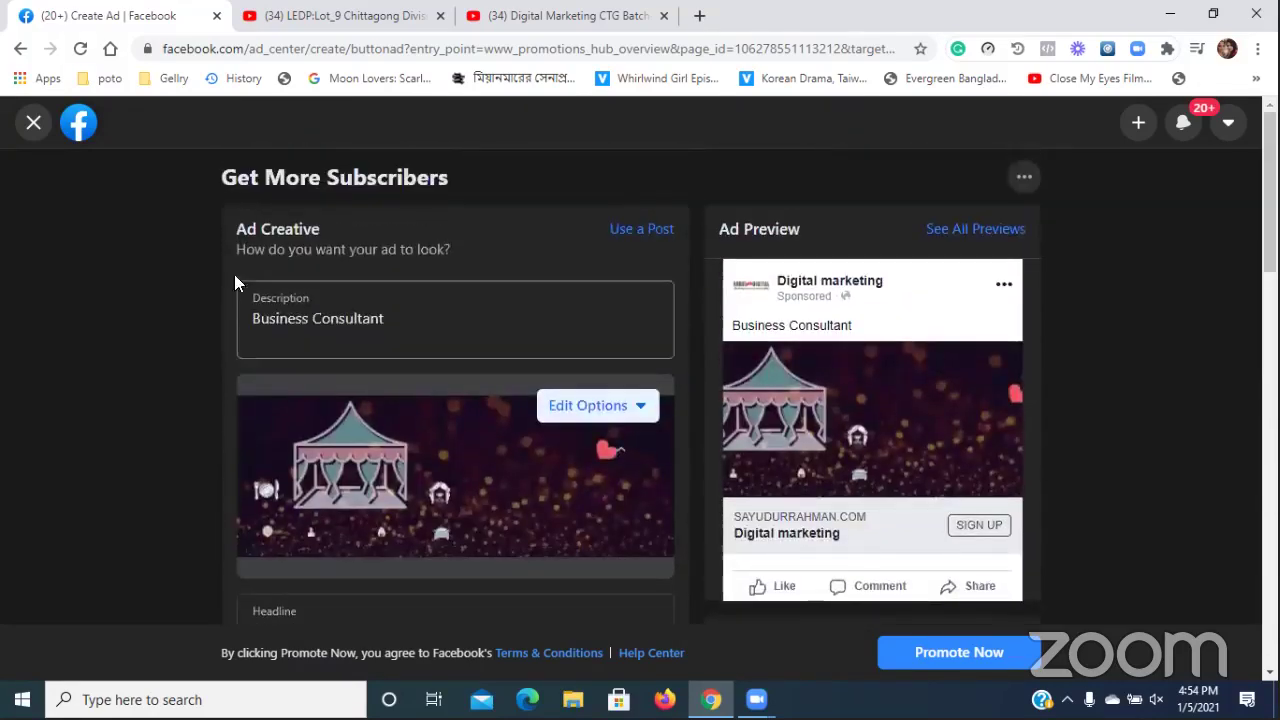
# Browse Instagram, page images and videos, and ad account media, then close the media browser unchanged
pyautogui.click(597, 410)
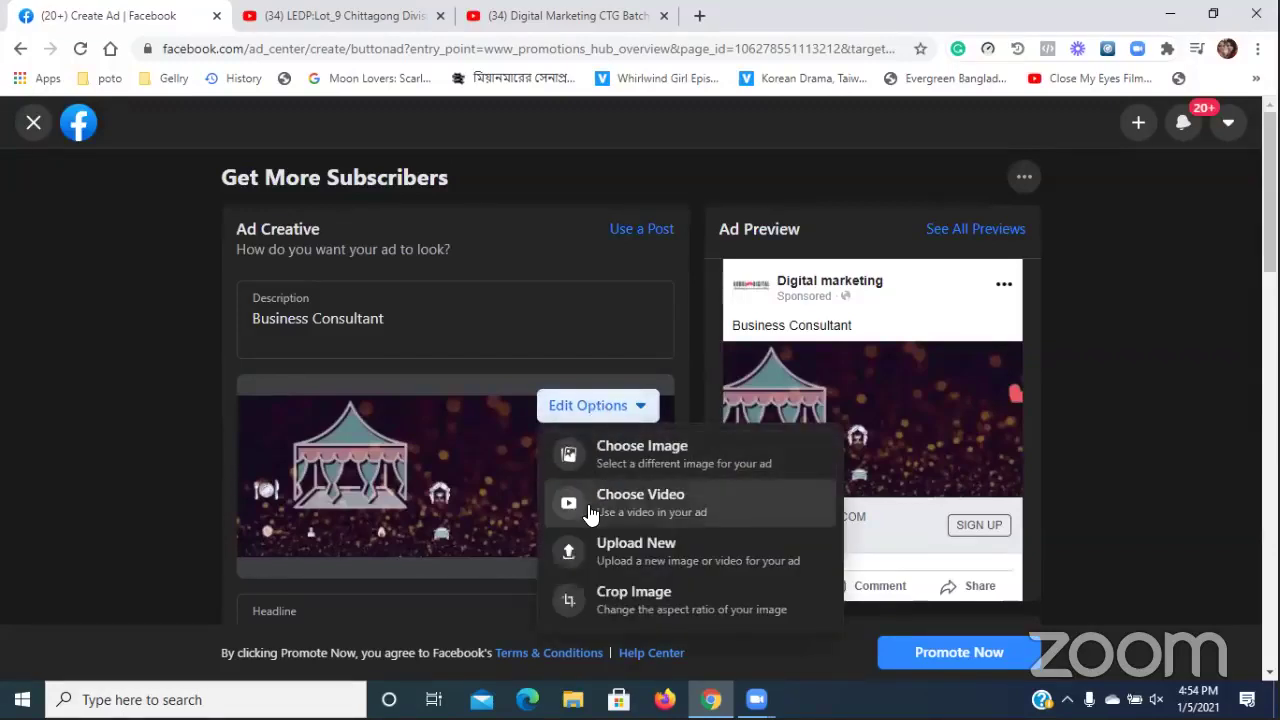
pyautogui.click(590, 512)
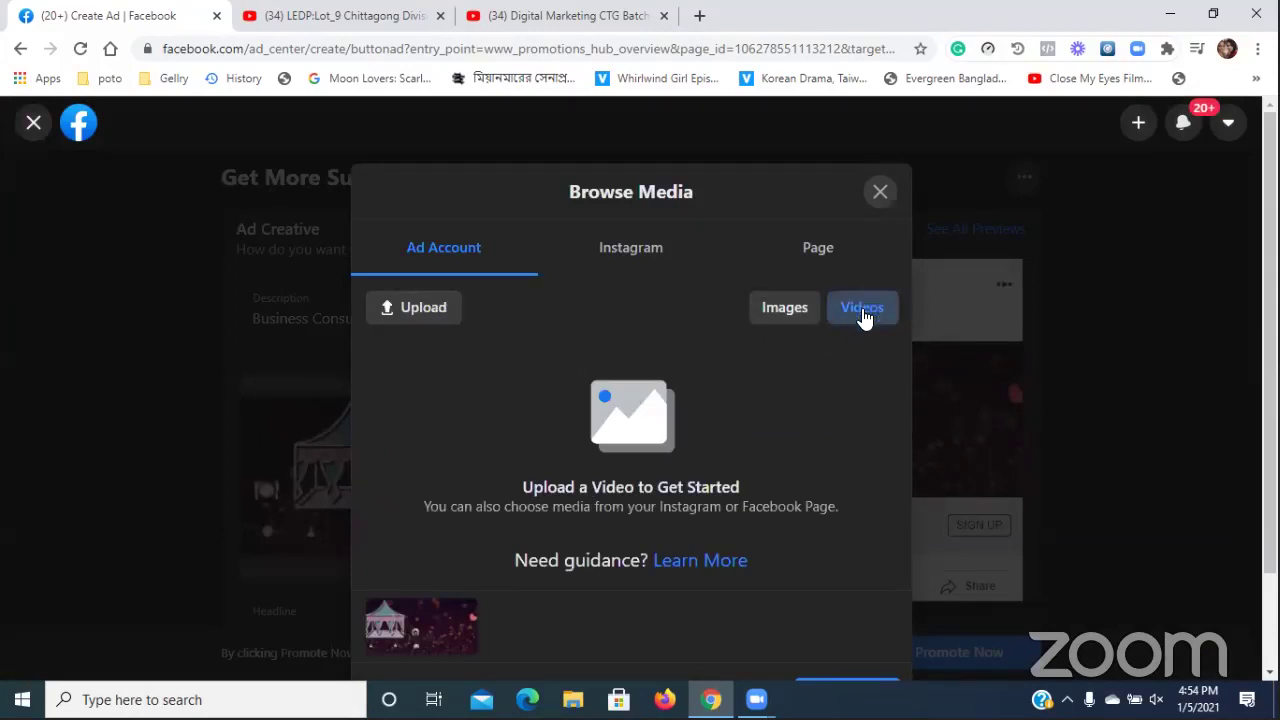
pyautogui.click(650, 253)
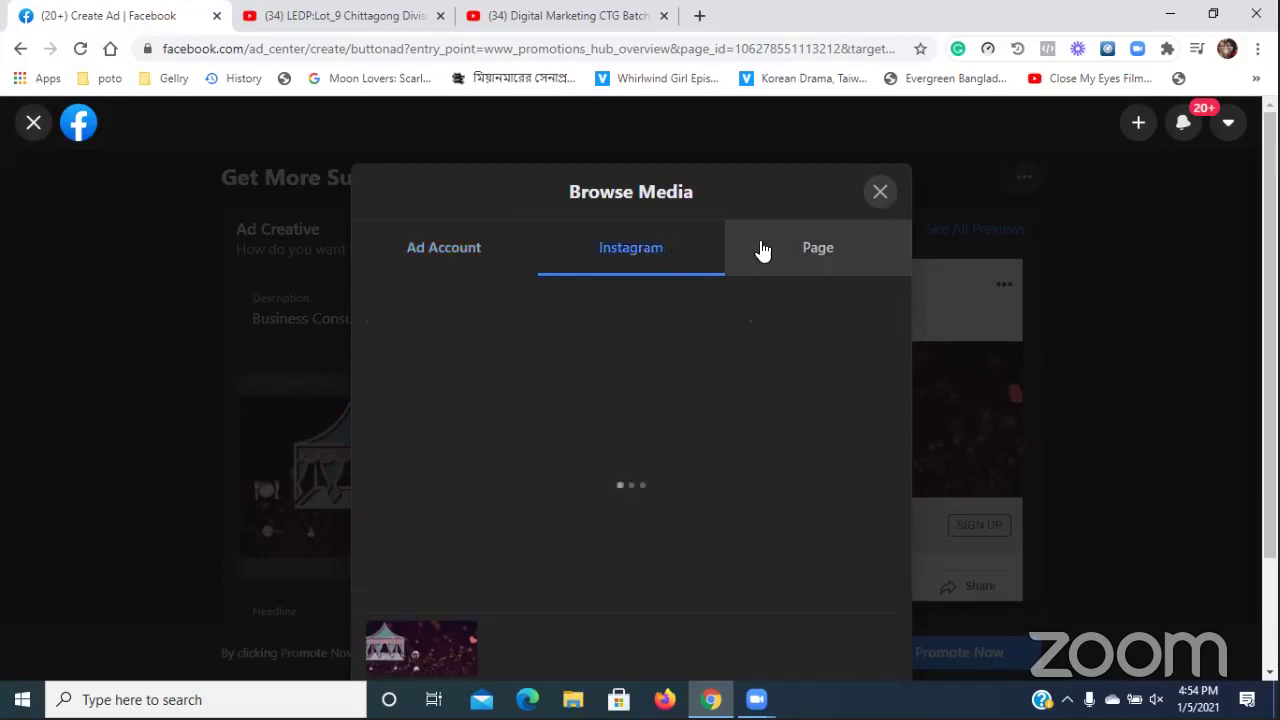
pyautogui.click(792, 257)
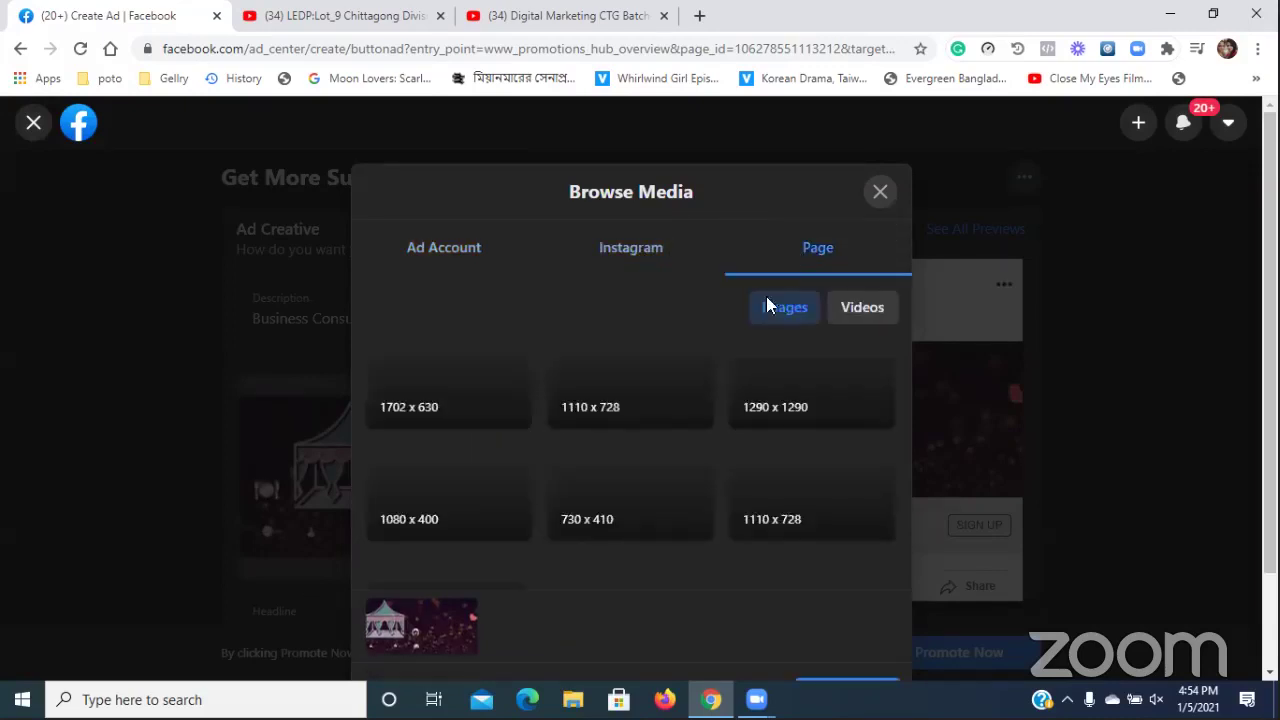
pyautogui.scroll(-2, 657, 490)
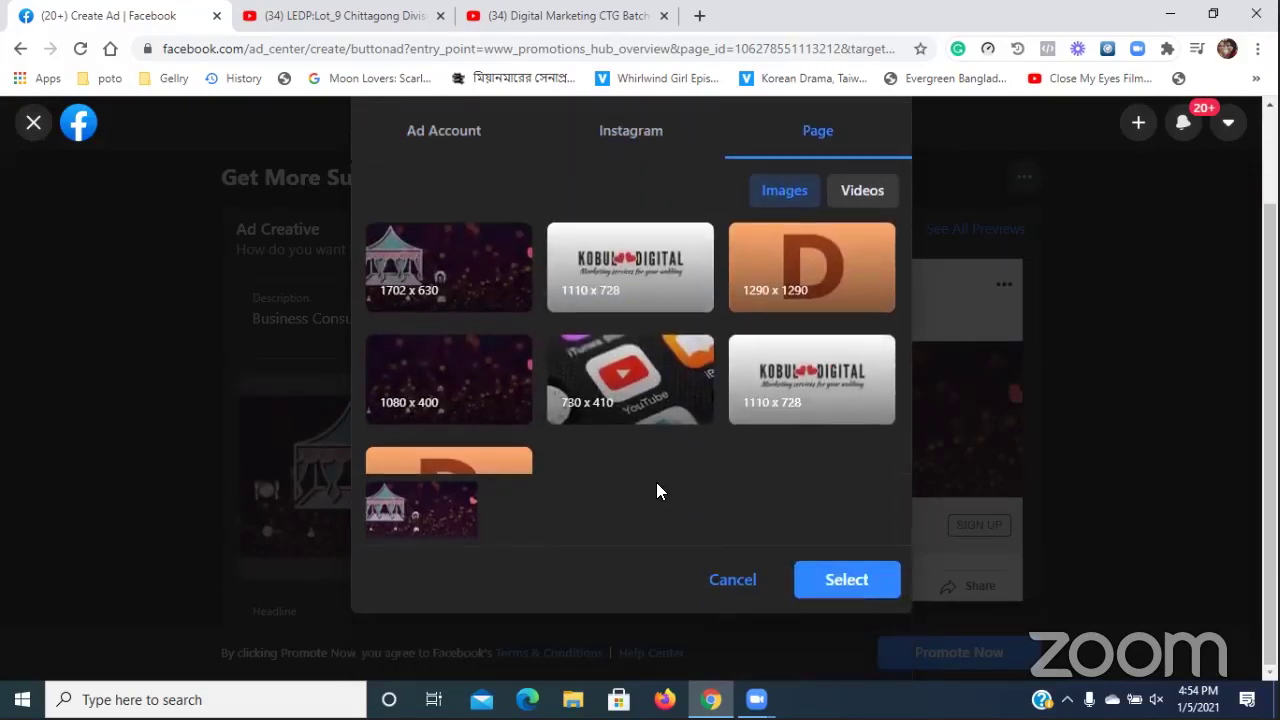
pyautogui.scroll(2, 657, 490)
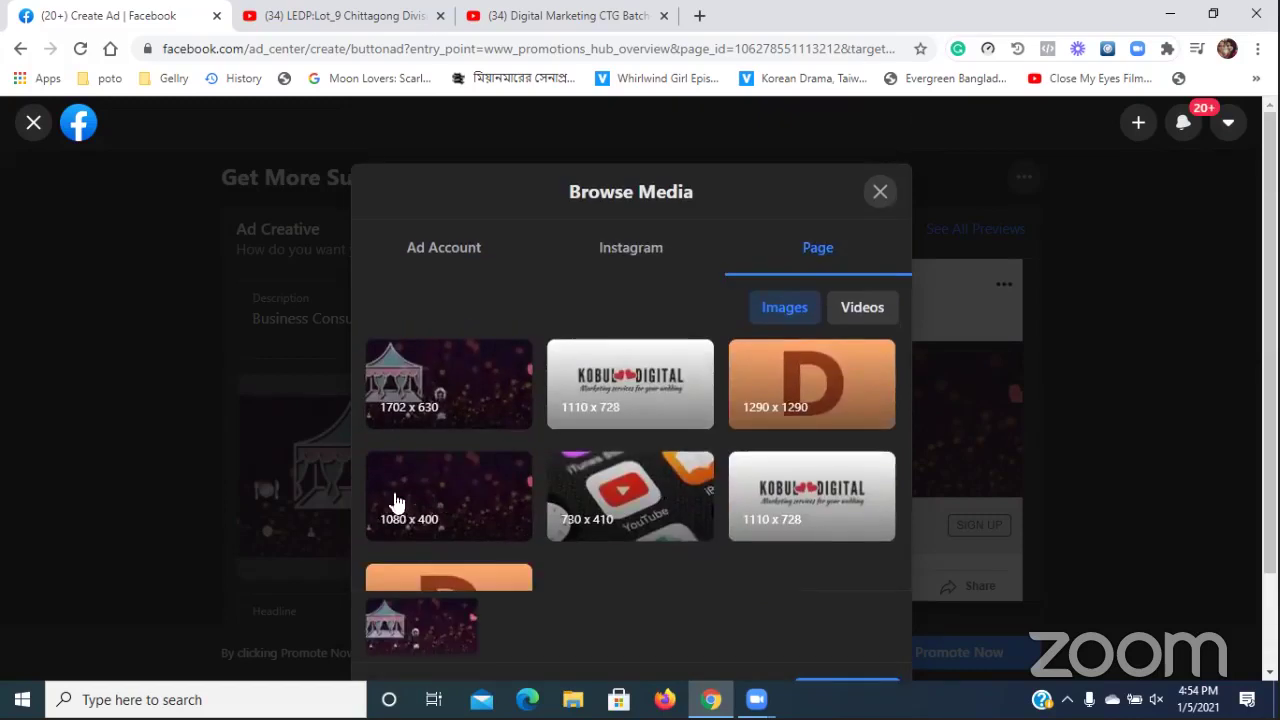
pyautogui.click(872, 309)
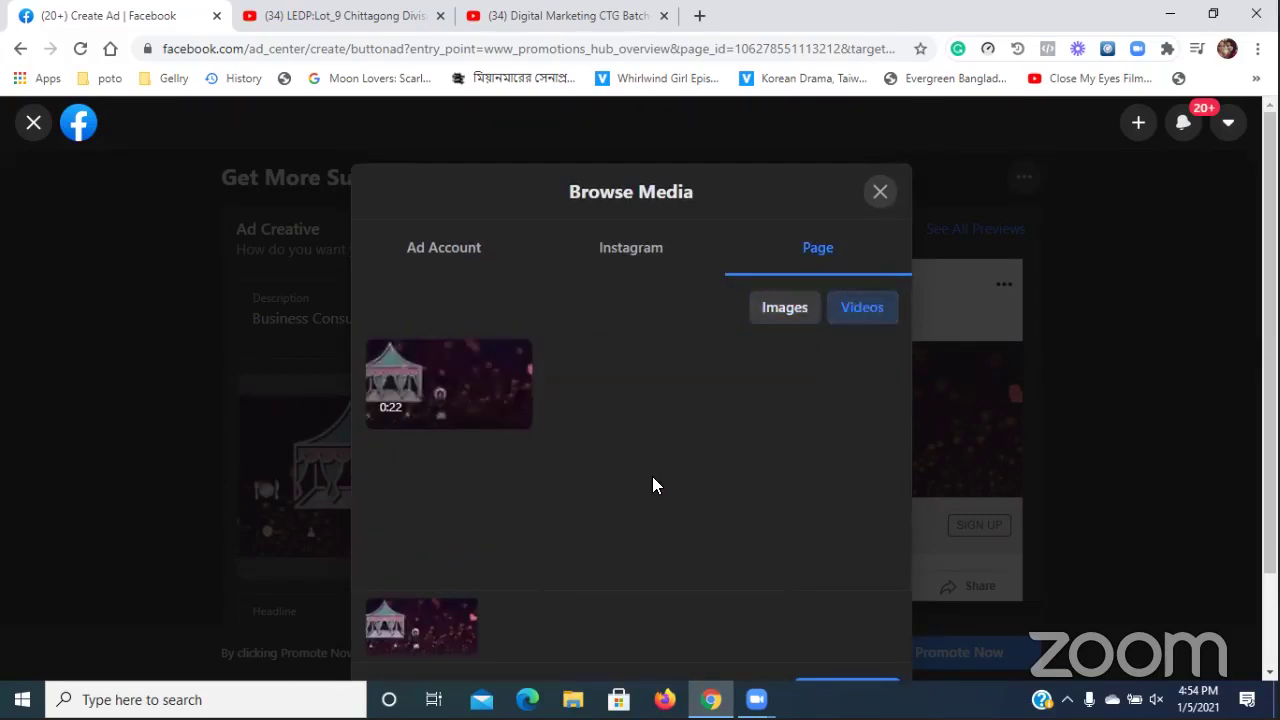
pyautogui.scroll(-2, 652, 476)
pyautogui.scroll(2, 652, 476)
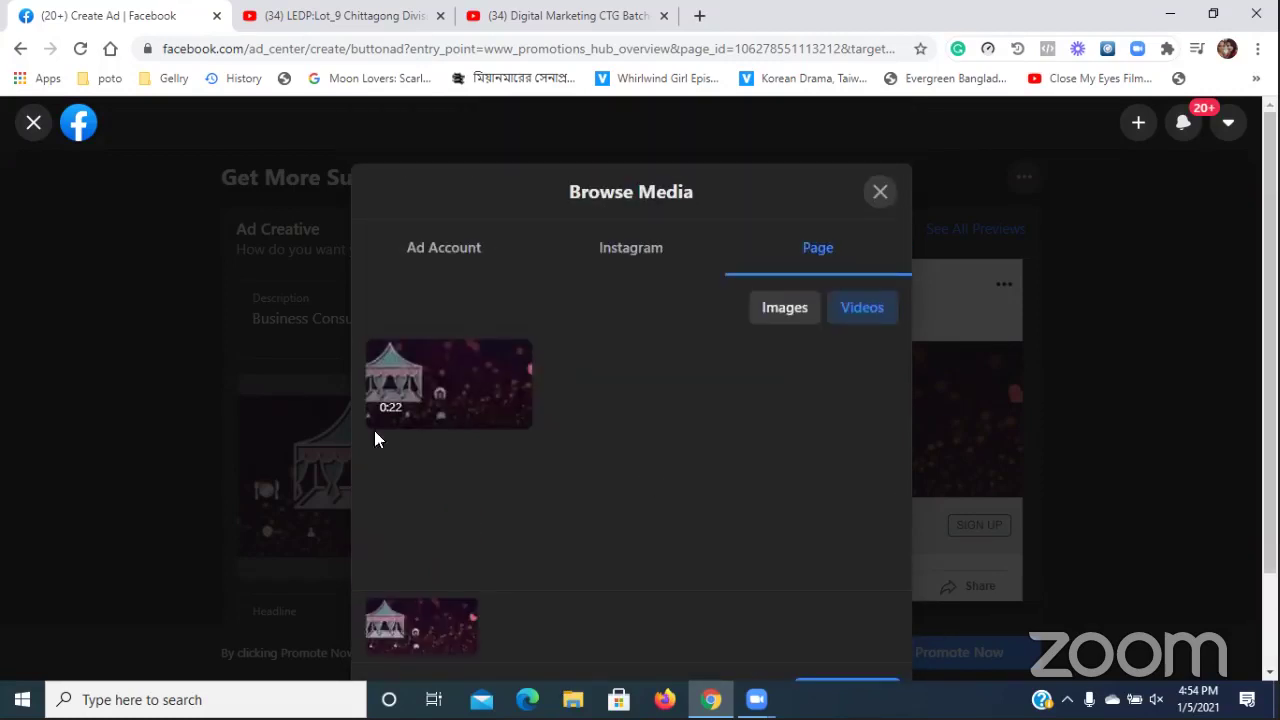
pyautogui.click(425, 261)
pyautogui.scroll(-1, 494, 472)
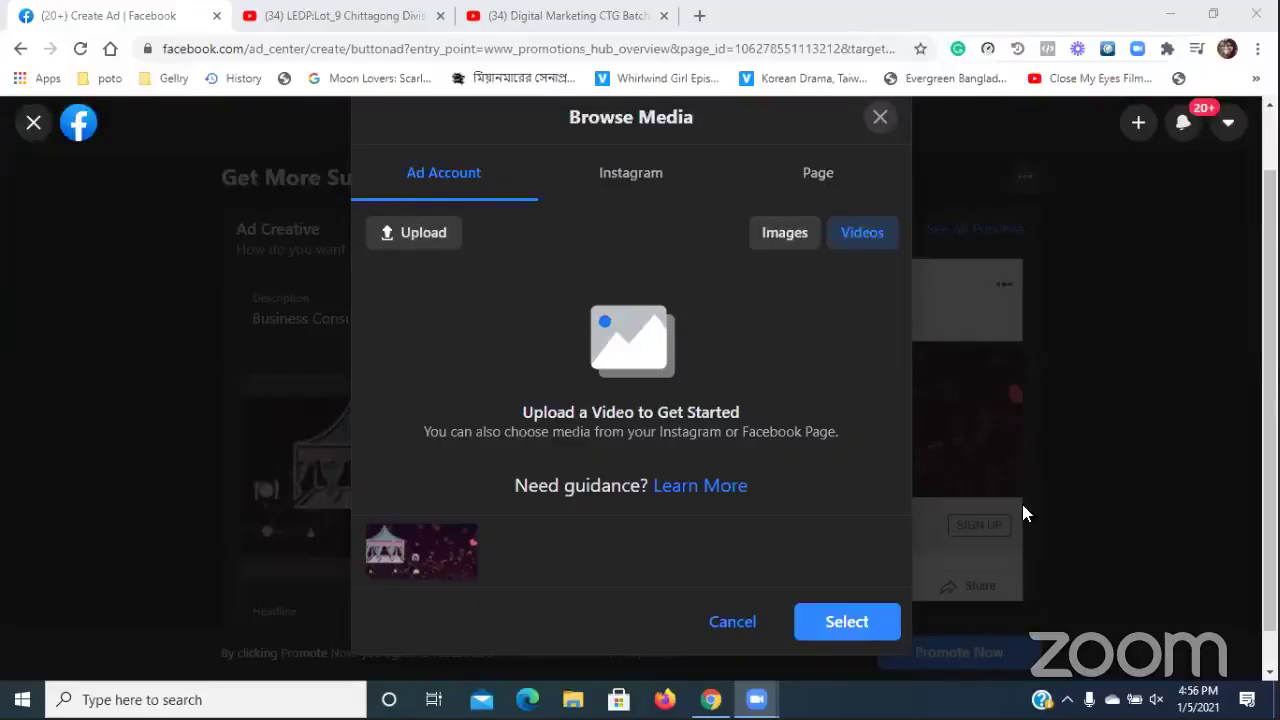
pyautogui.click(875, 124)
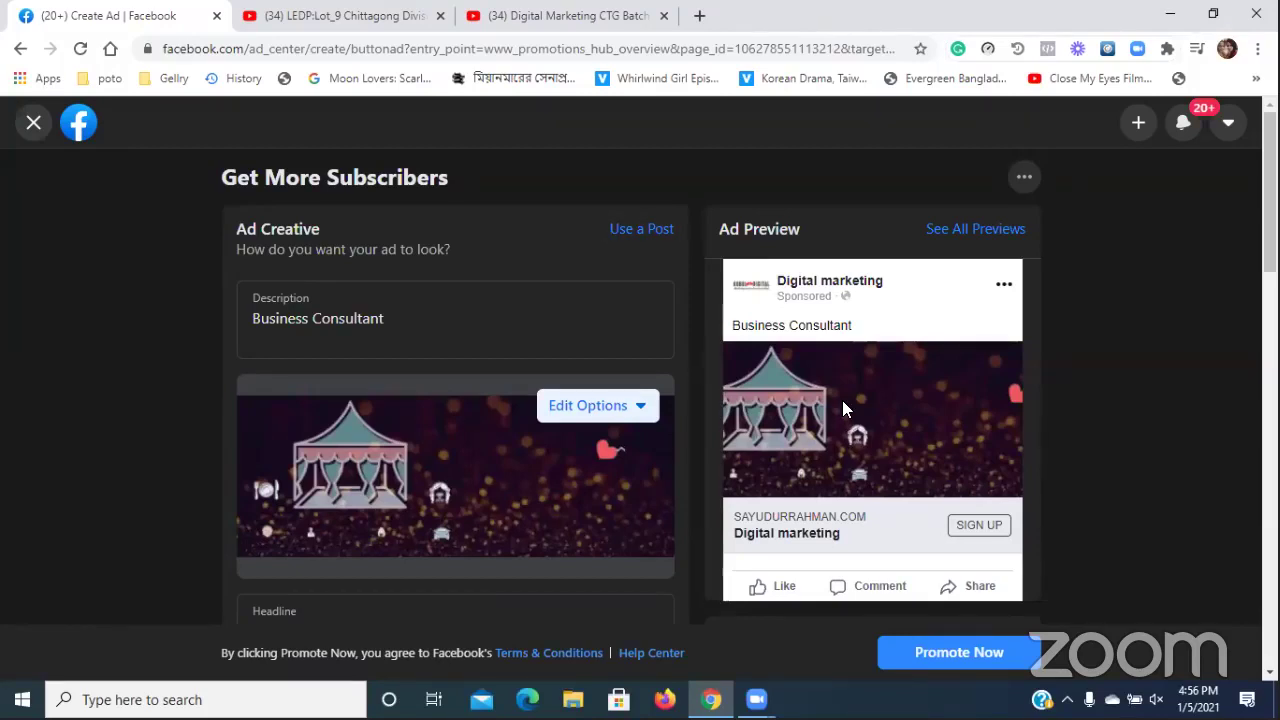
# Exit the Get More Subscribers ad creation and confirm discarding the draft
pyautogui.scroll(-1, 842, 400)
pyautogui.scroll(-2, 844, 390)
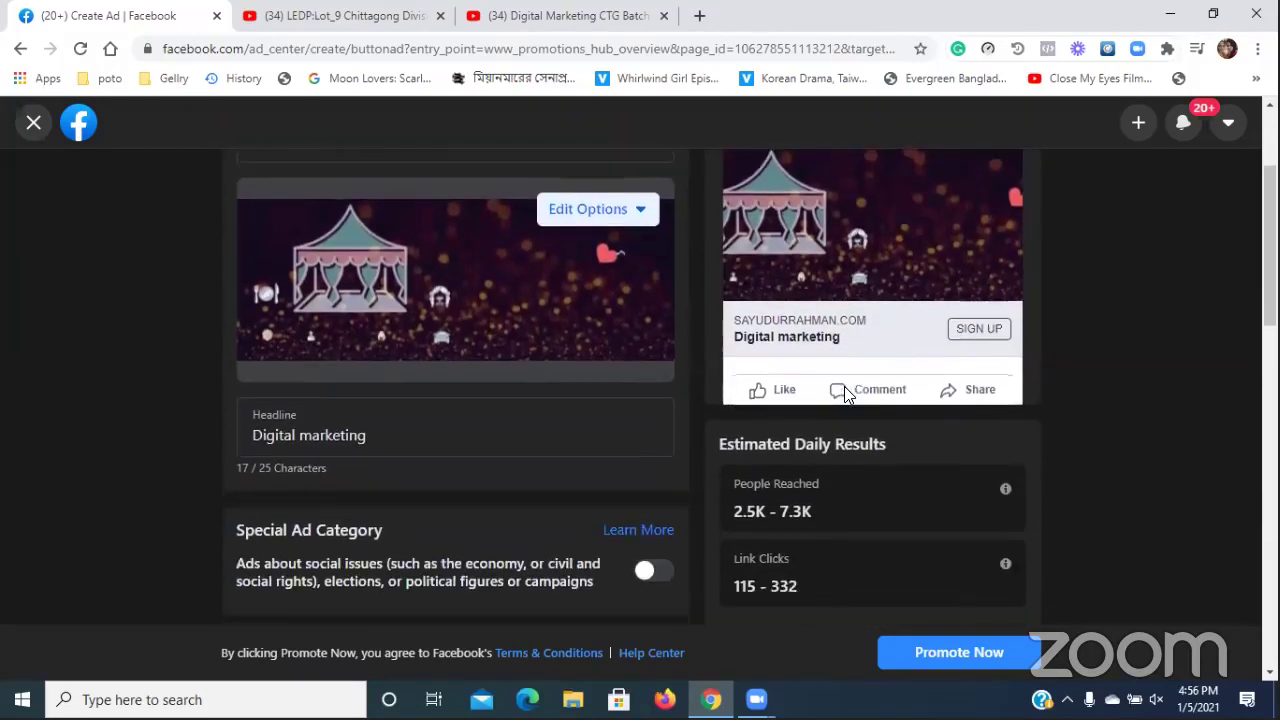
pyautogui.scroll(-3, 844, 385)
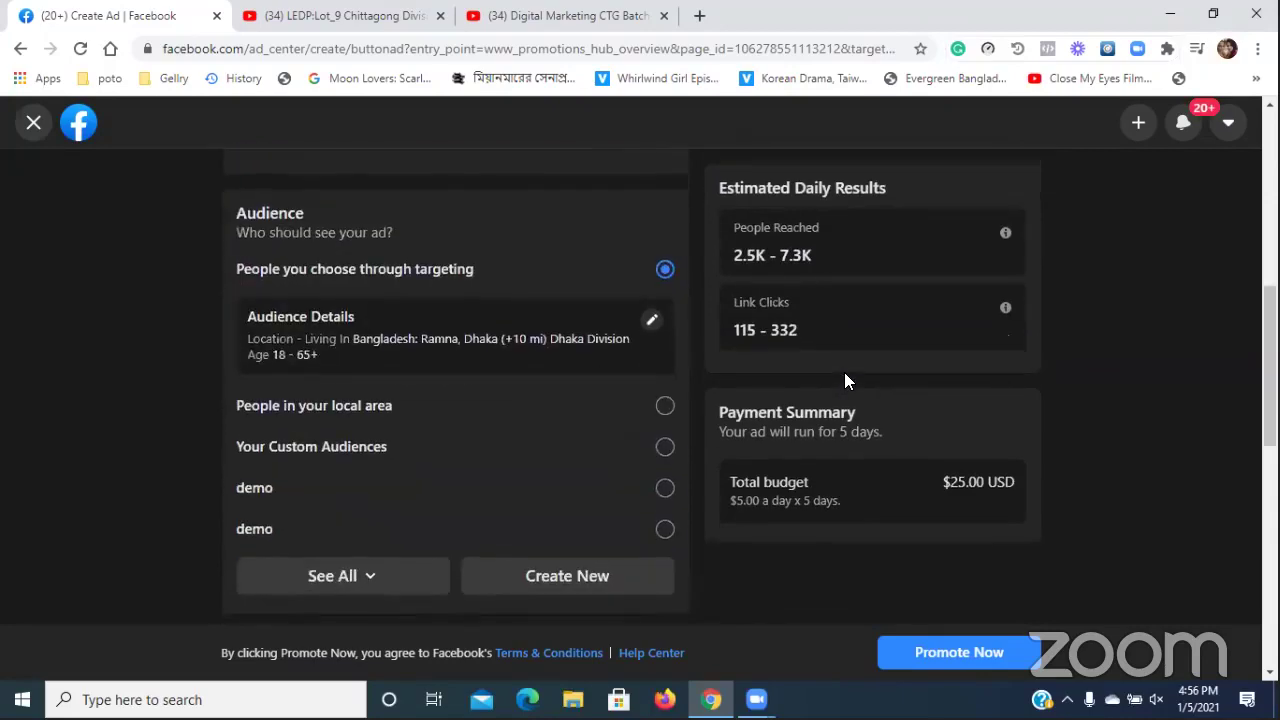
pyautogui.scroll(2, 844, 375)
pyautogui.scroll(5, 844, 372)
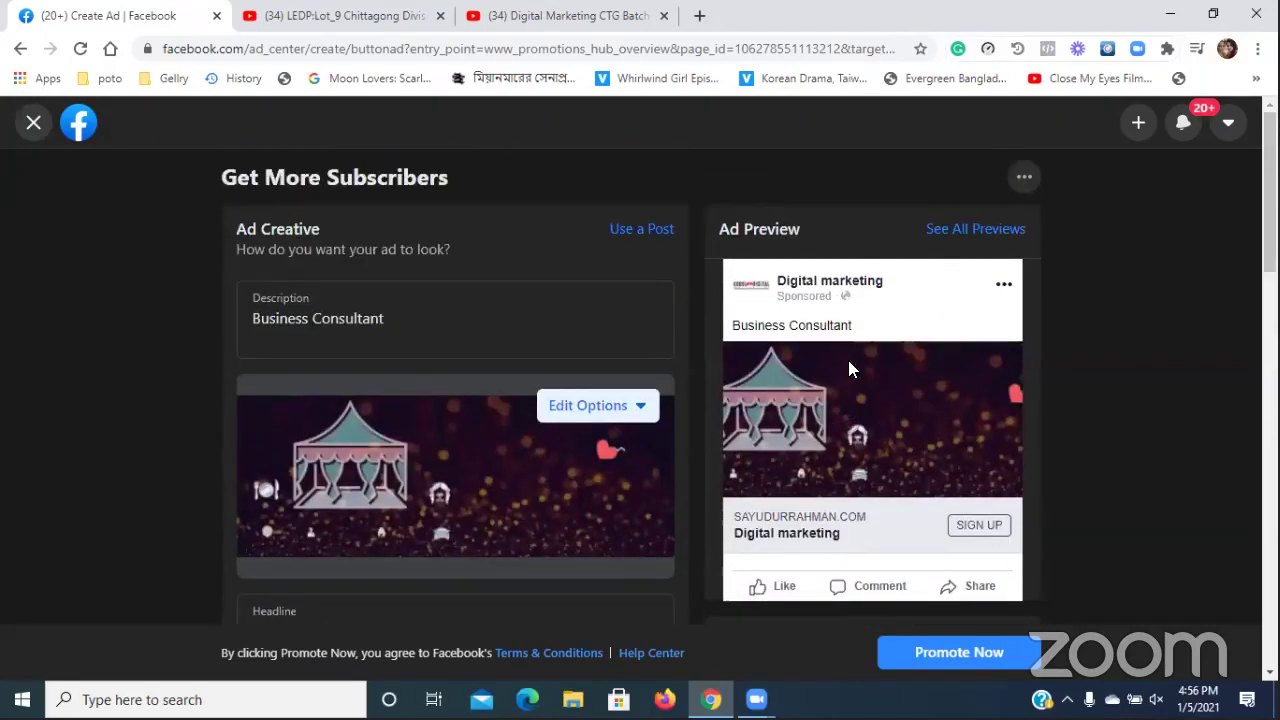
pyautogui.click(33, 122)
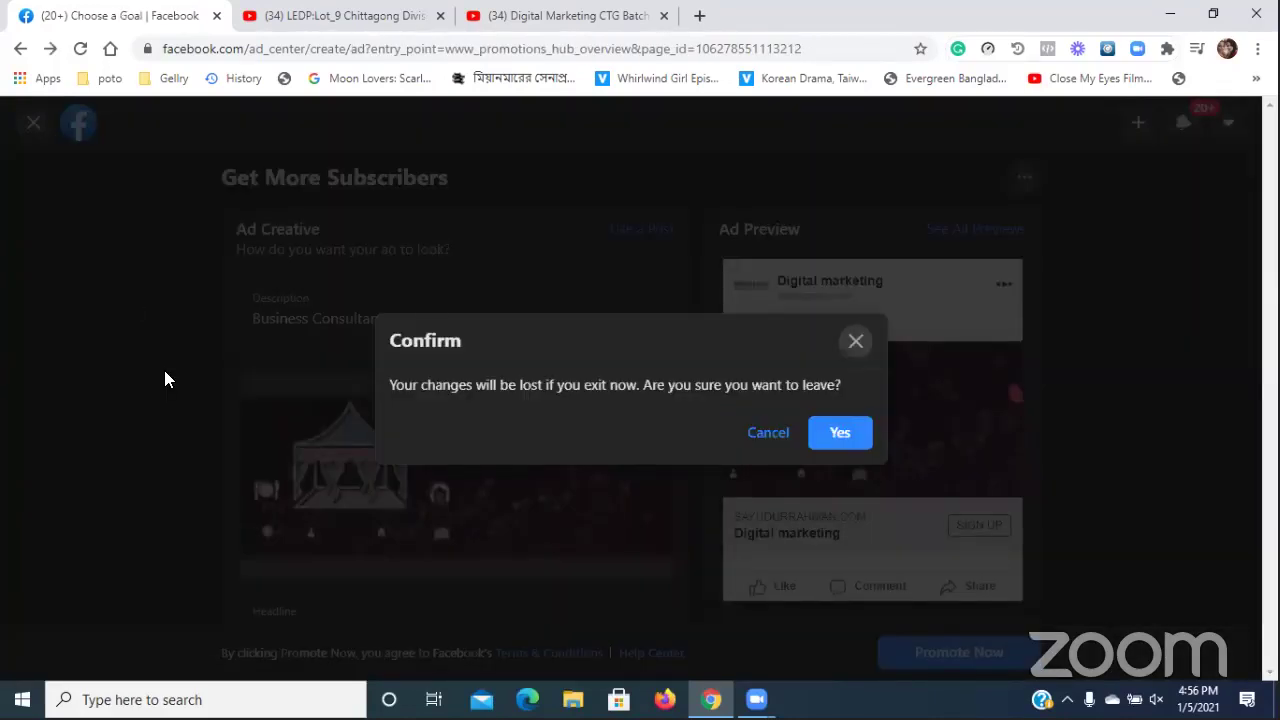
pyautogui.click(838, 437)
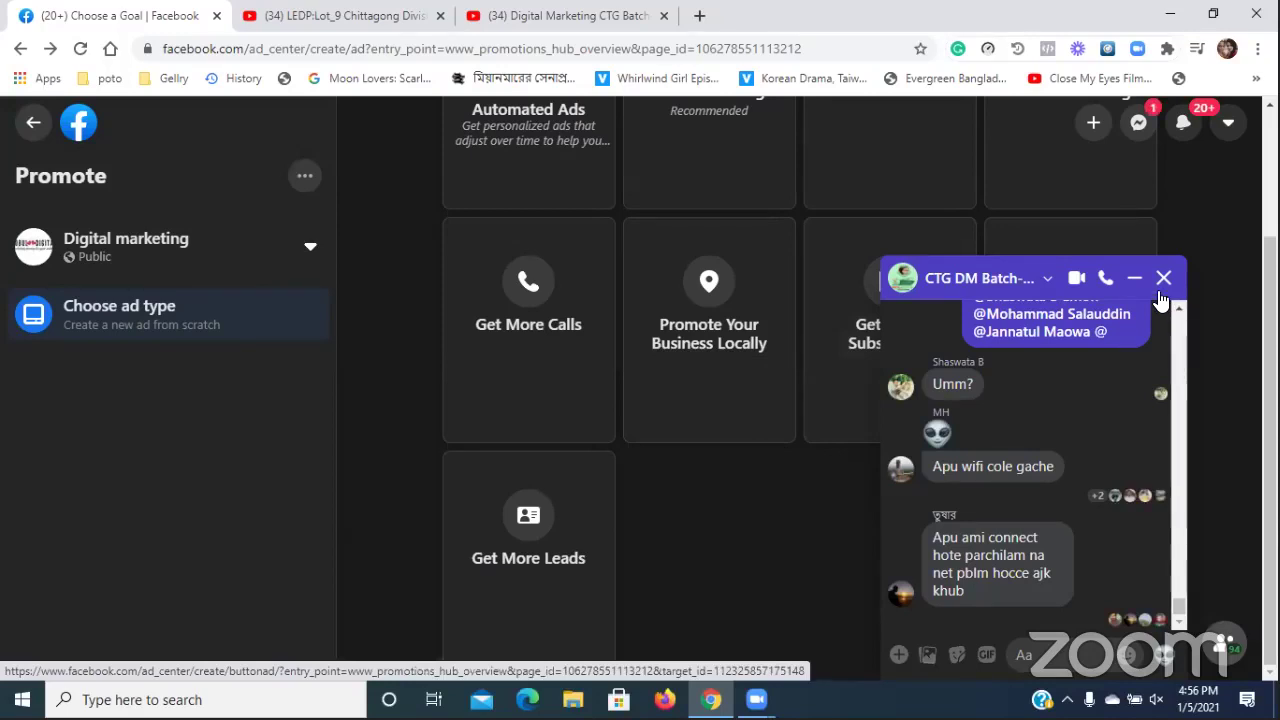
# Close the group chat window and go back to the Digital marketing Ad Center
pyautogui.click(1163, 278)
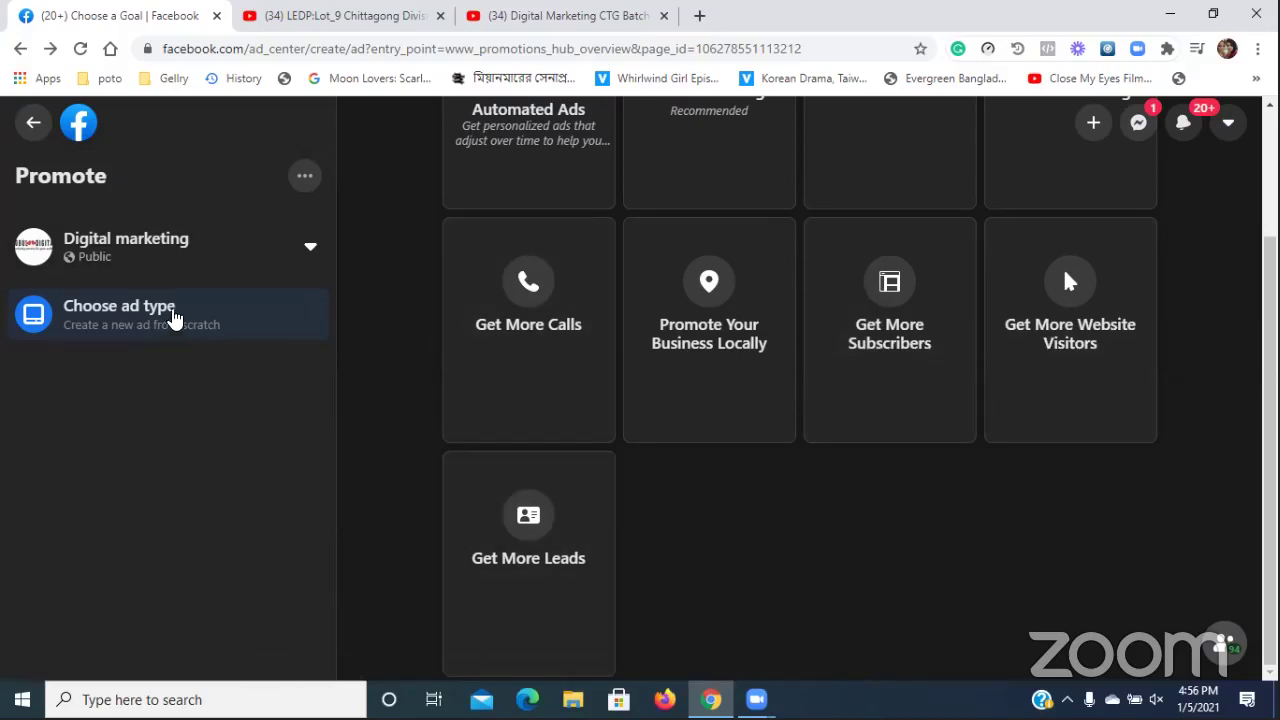
pyautogui.click(174, 258)
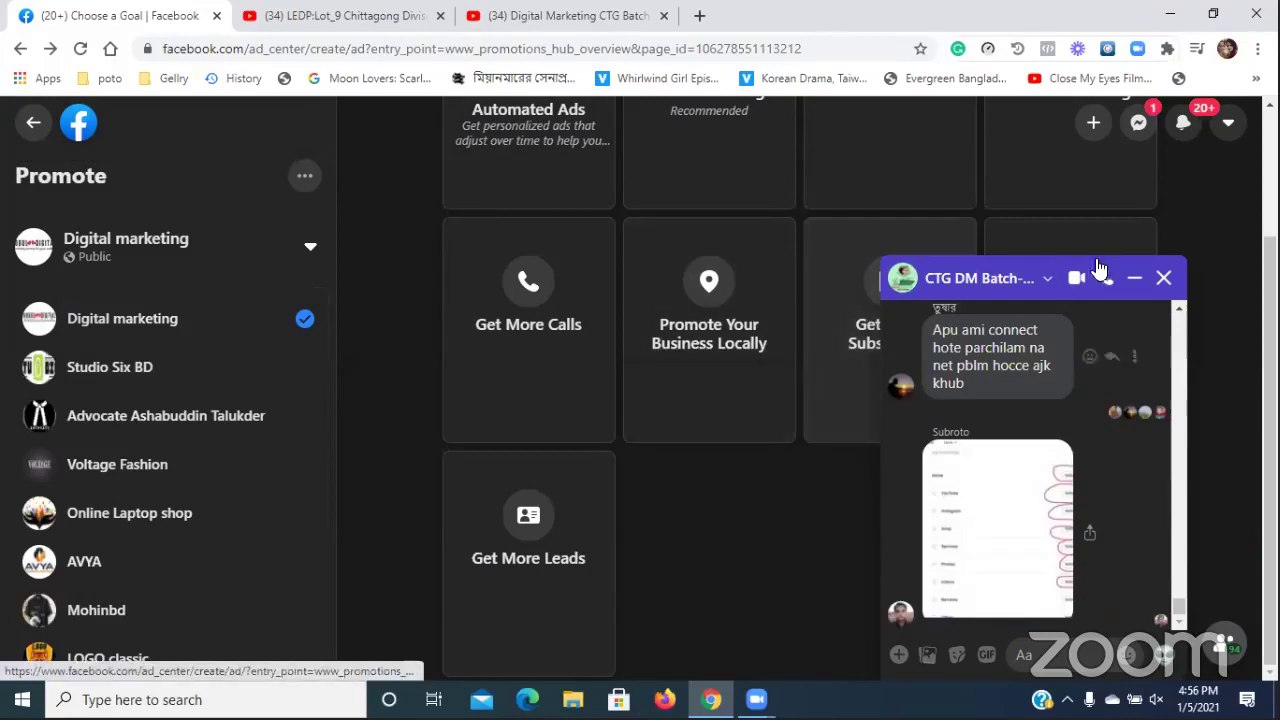
pyautogui.click(1163, 278)
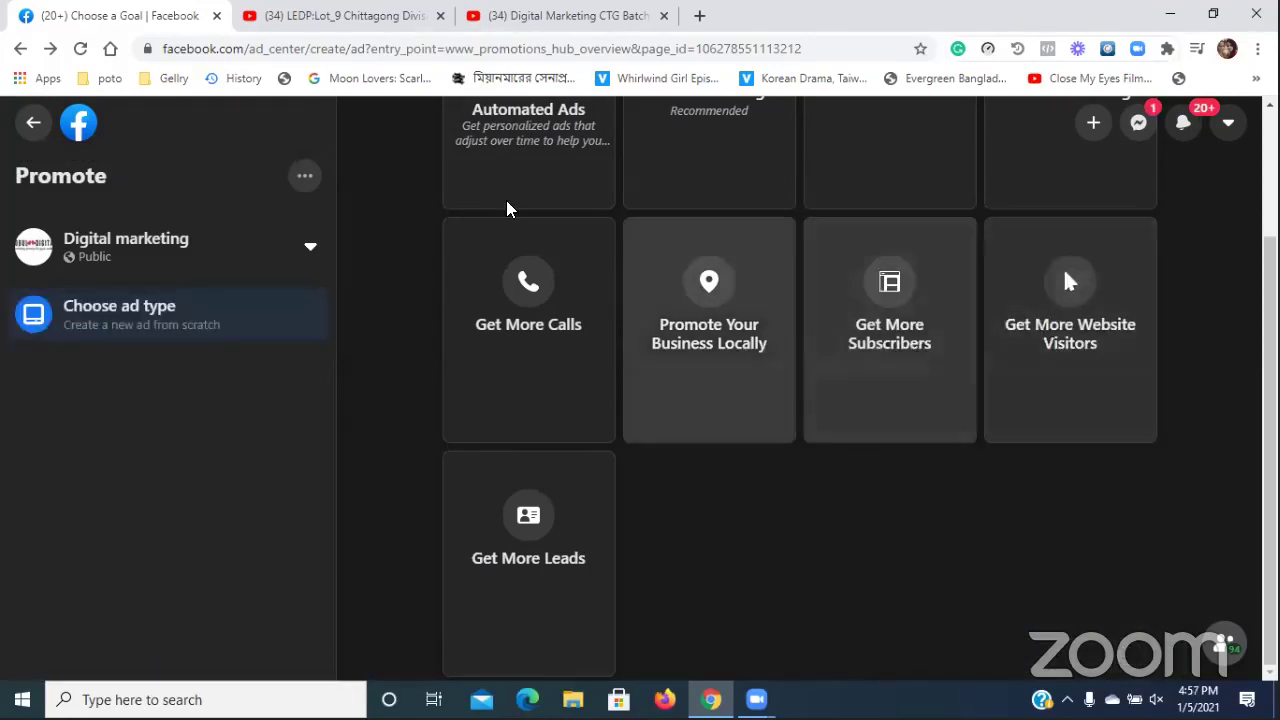
pyautogui.click(36, 126)
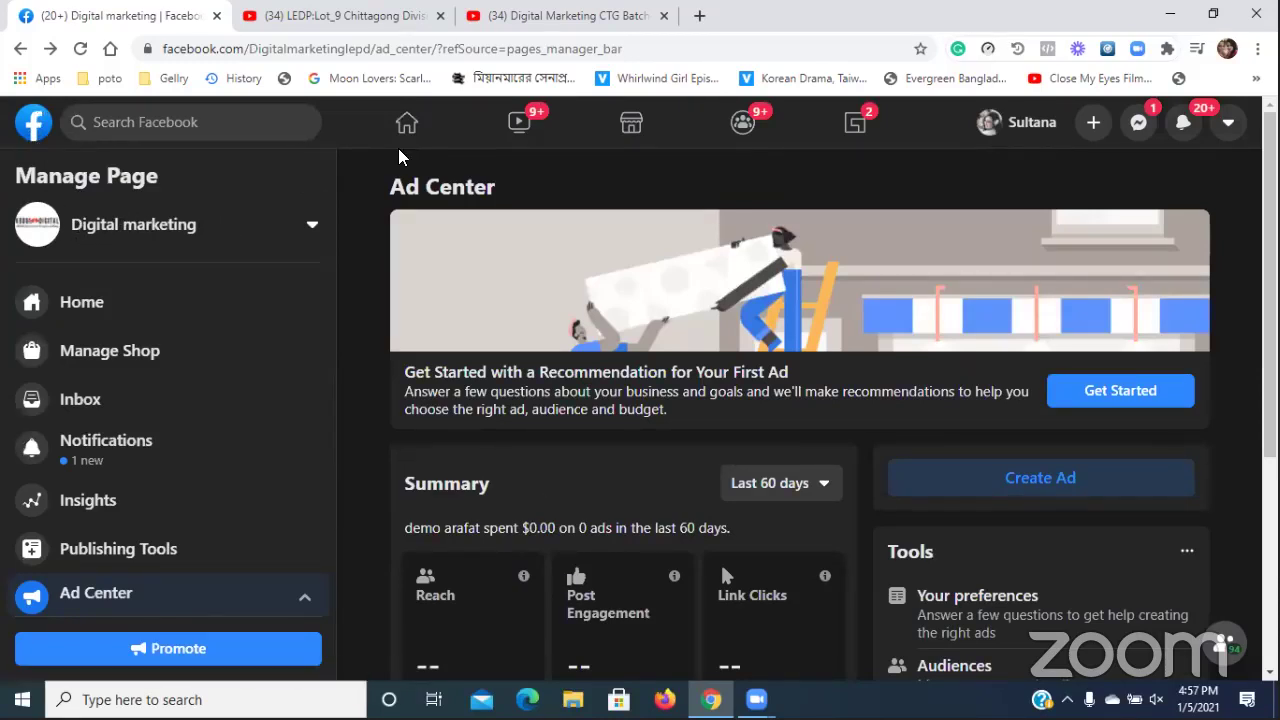
# Go to the personal Facebook home news feed and scroll through it
pyautogui.click(458, 153)
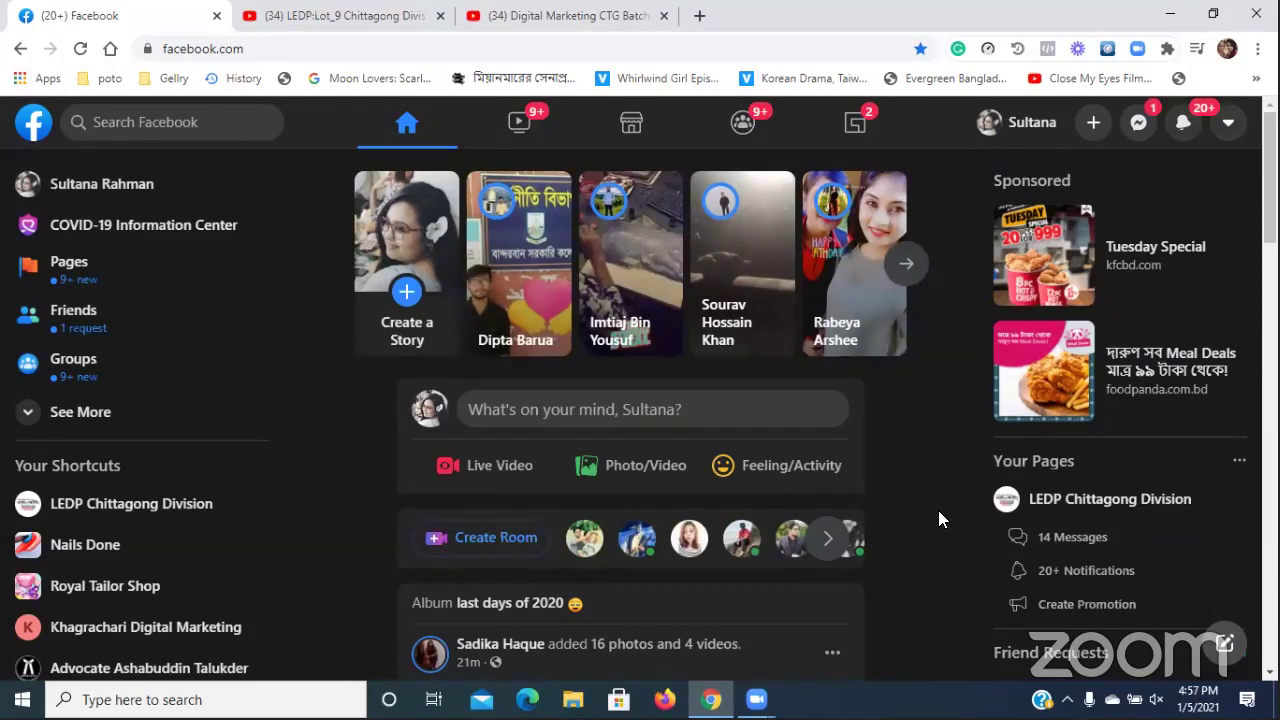
pyautogui.scroll(-5, 938, 518)
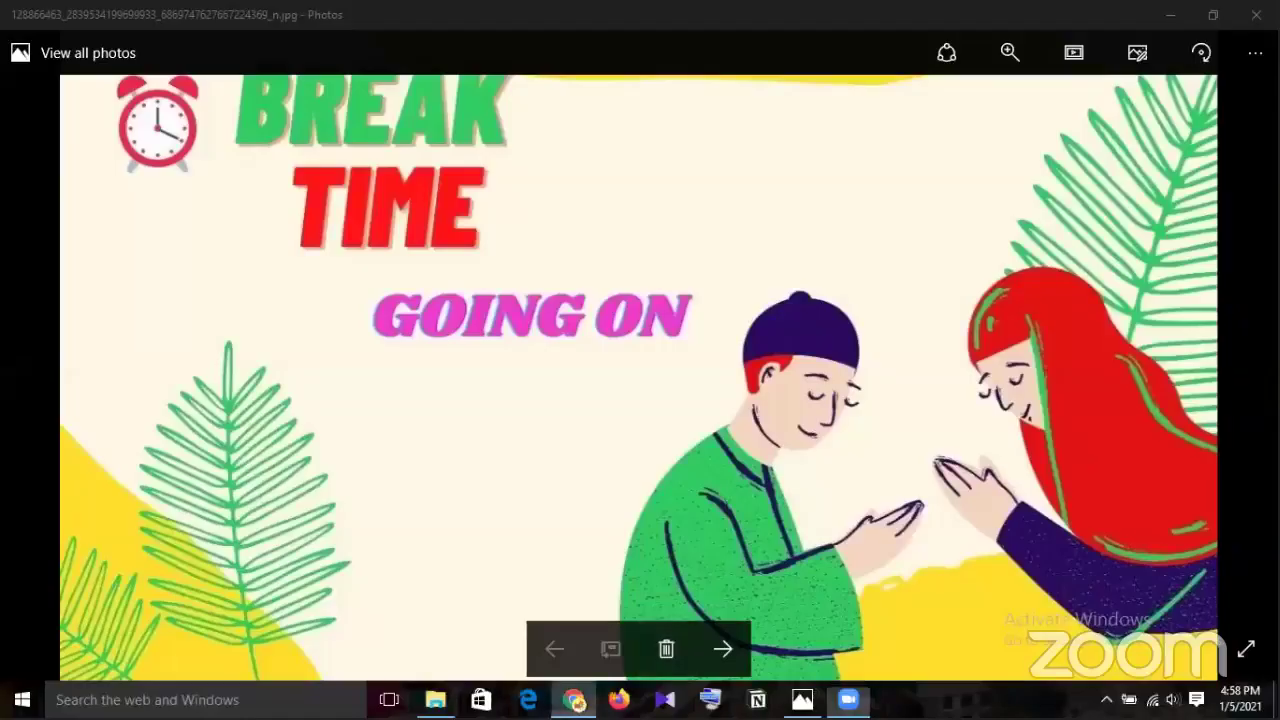
# Go to the Digital marketing page through Pages and show its YouTube tab with the Batch-934 video
pyautogui.click(575, 699)
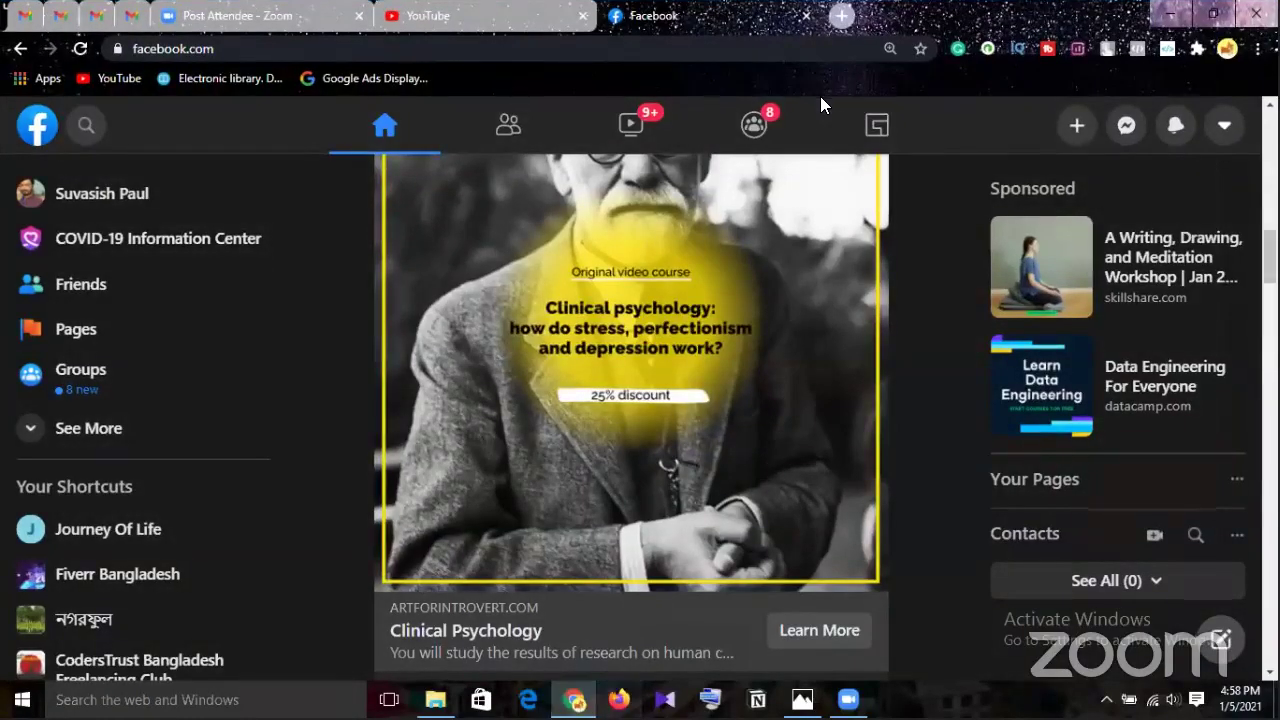
pyautogui.click(68, 323)
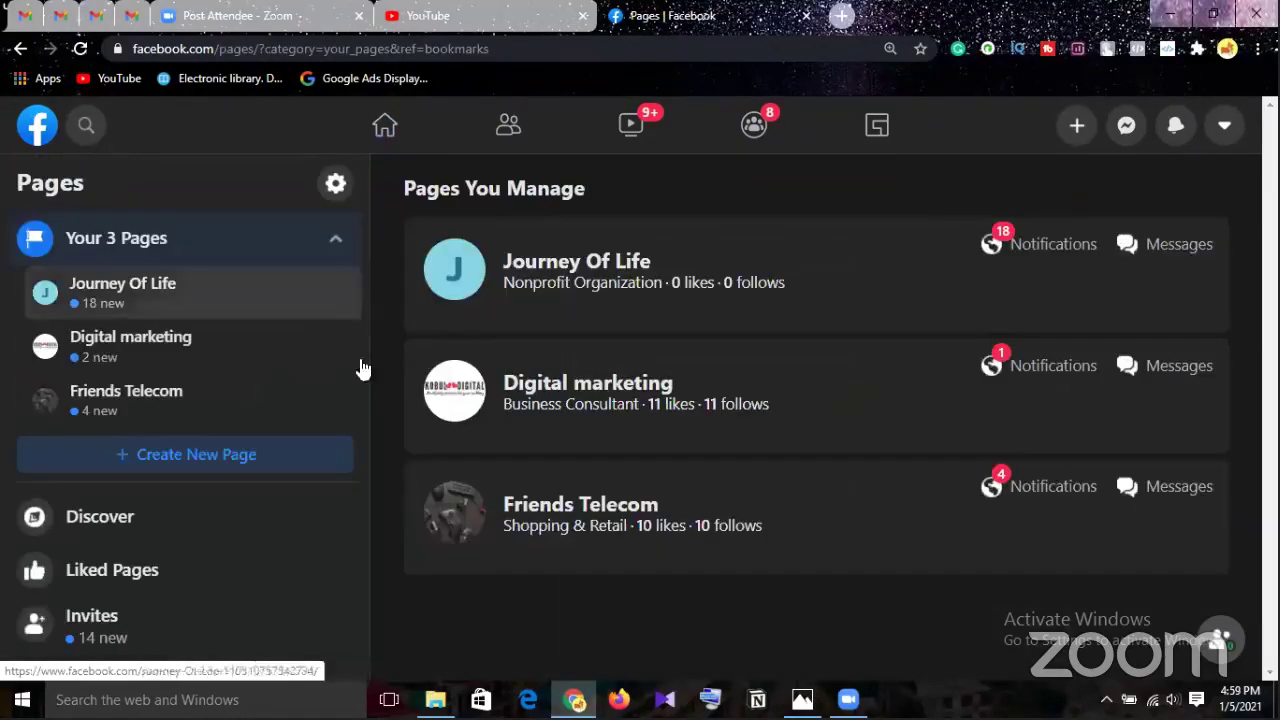
pyautogui.click(455, 395)
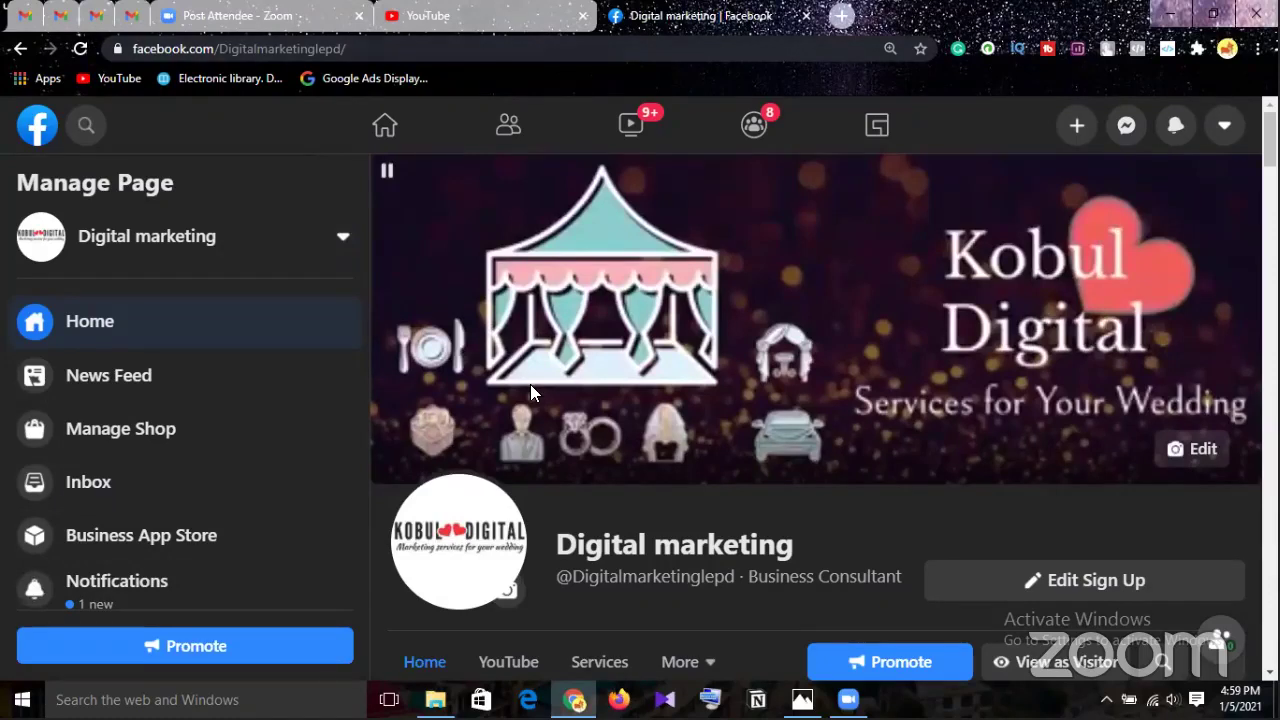
pyautogui.scroll(-2, 722, 440)
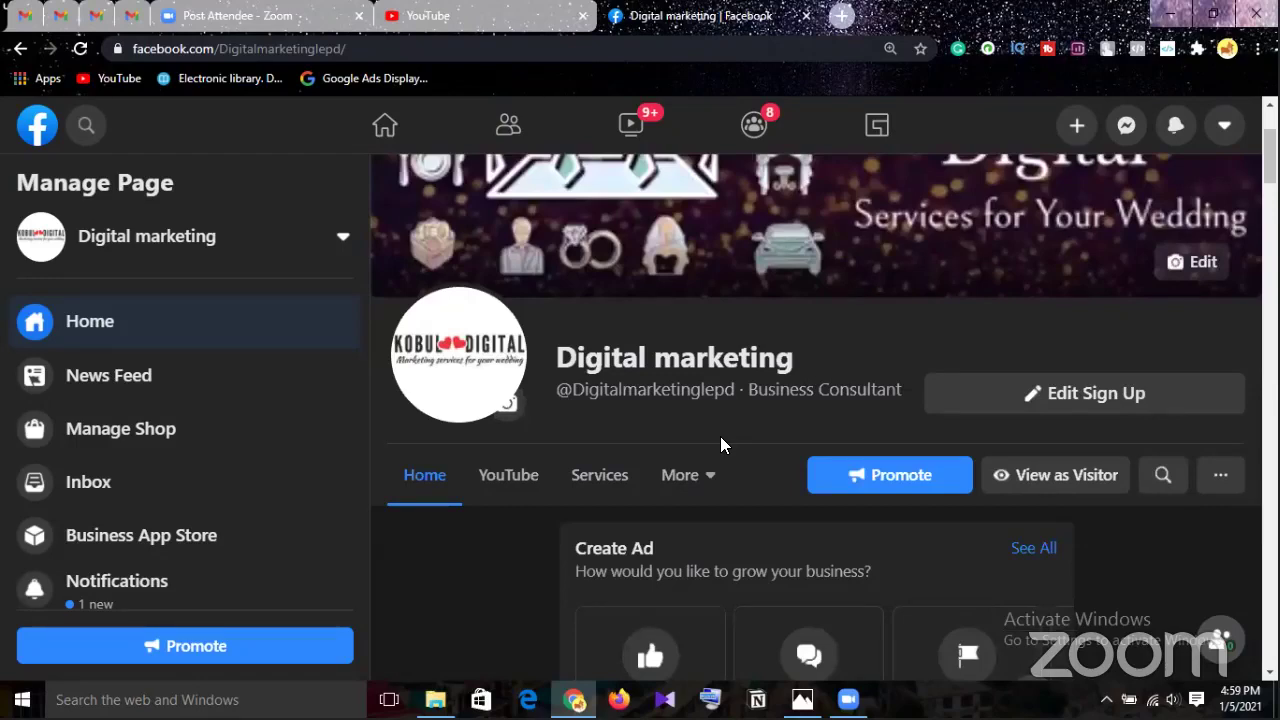
pyautogui.scroll(-4, 720, 440)
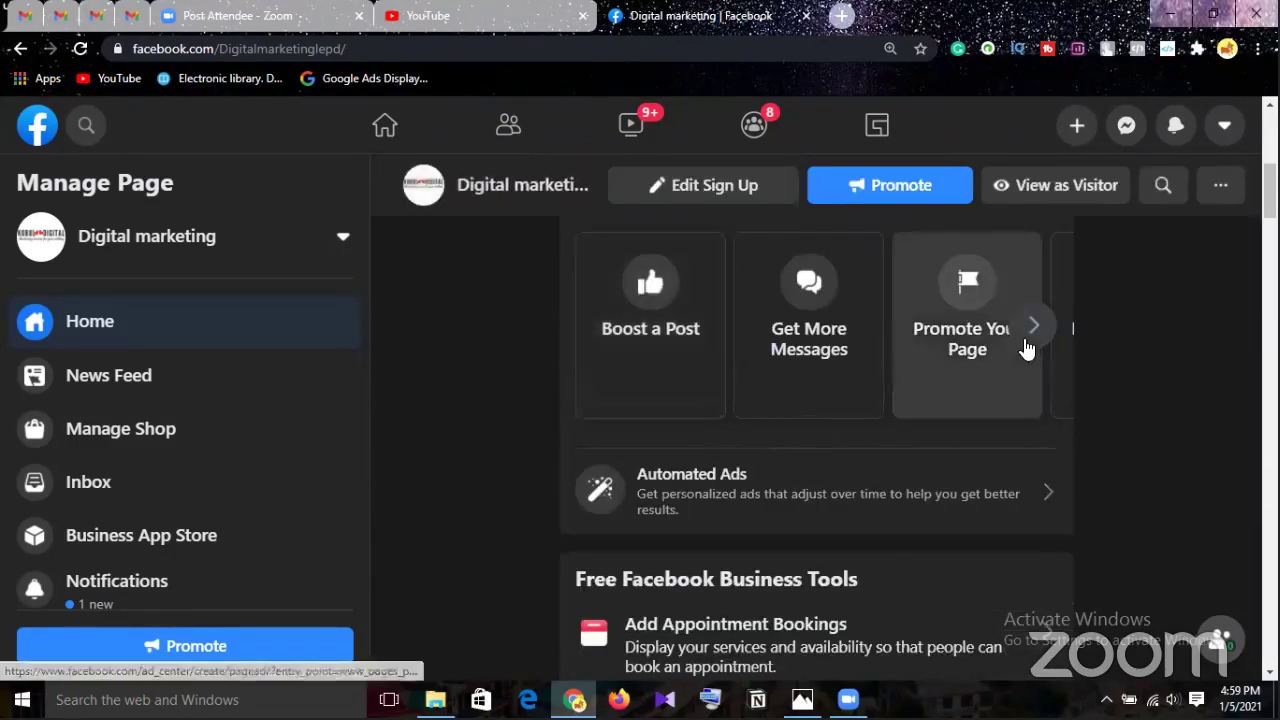
pyautogui.scroll(1, 1017, 362)
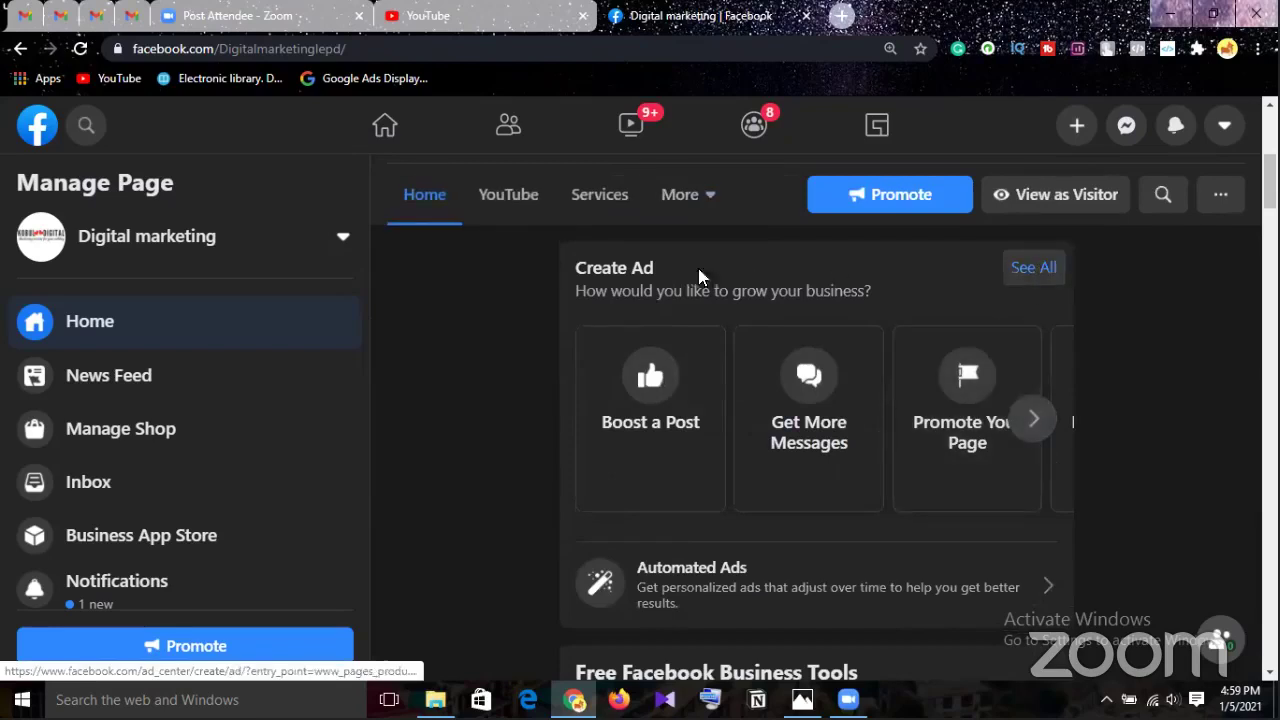
pyautogui.click(520, 198)
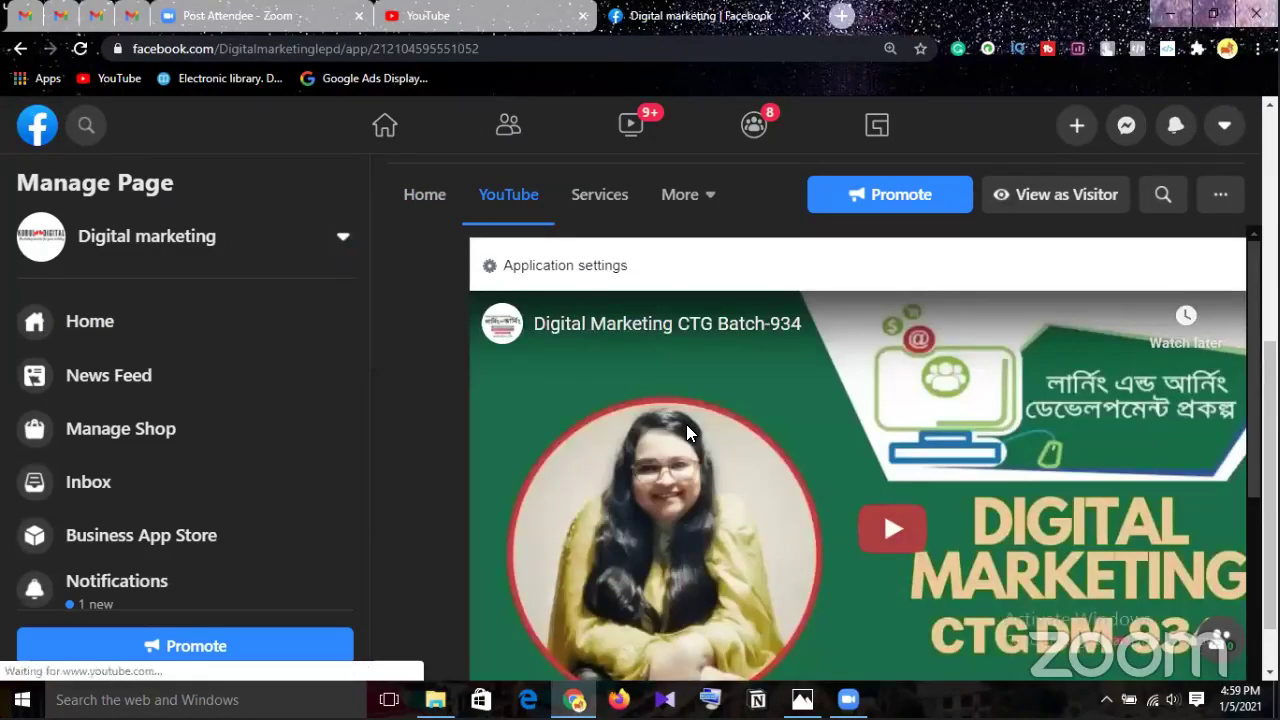
# Check the page's YouTube application settings, then load the YouTube bookmark in a new browser tab
pyautogui.click(601, 268)
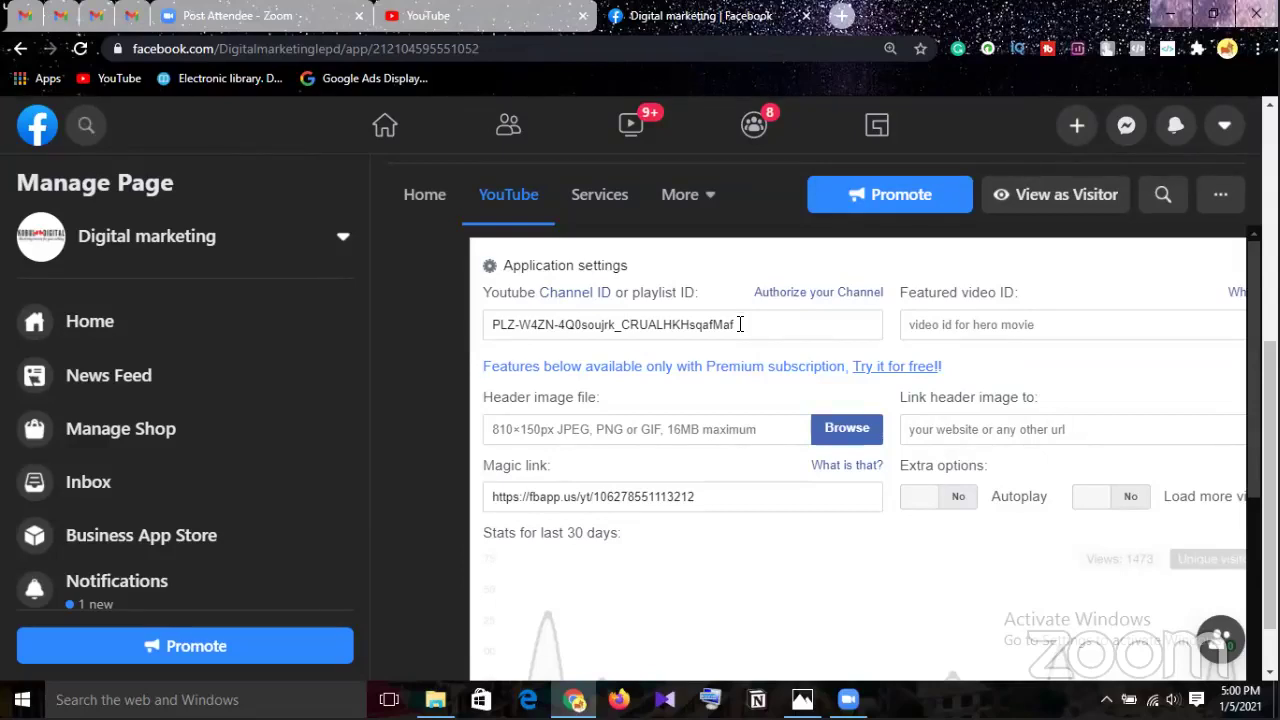
pyautogui.click(841, 15)
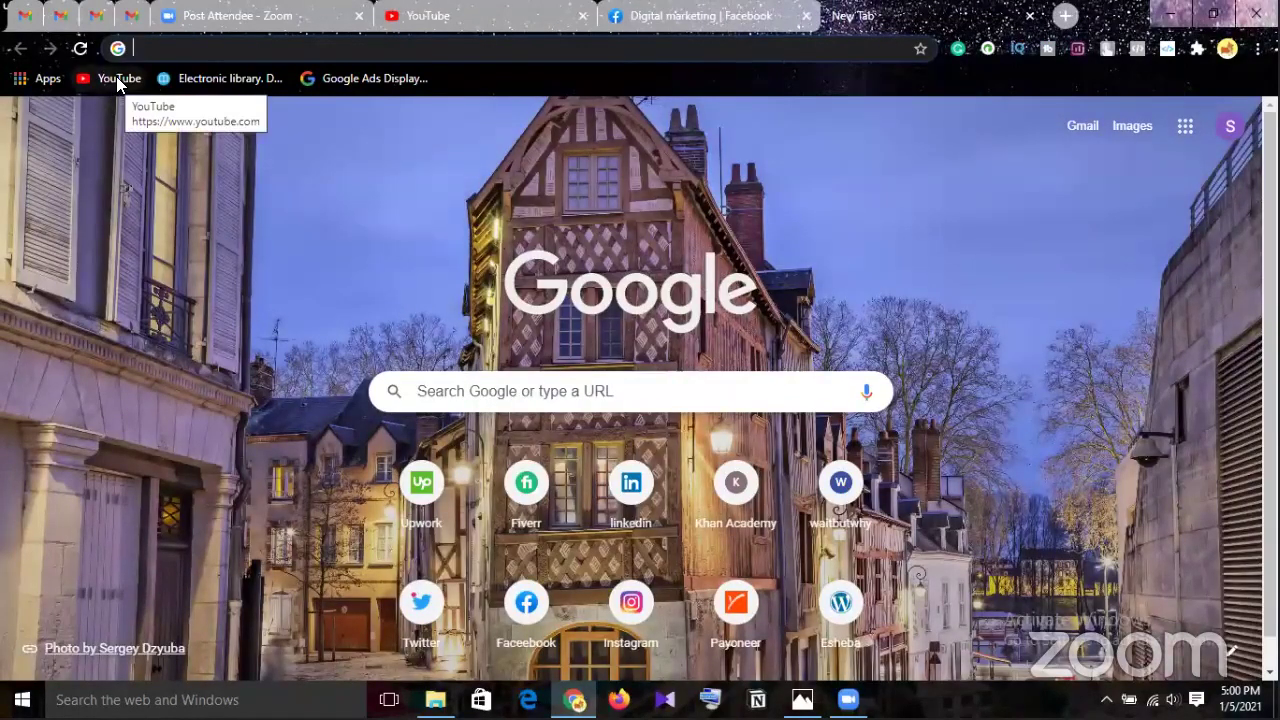
pyautogui.click(117, 80)
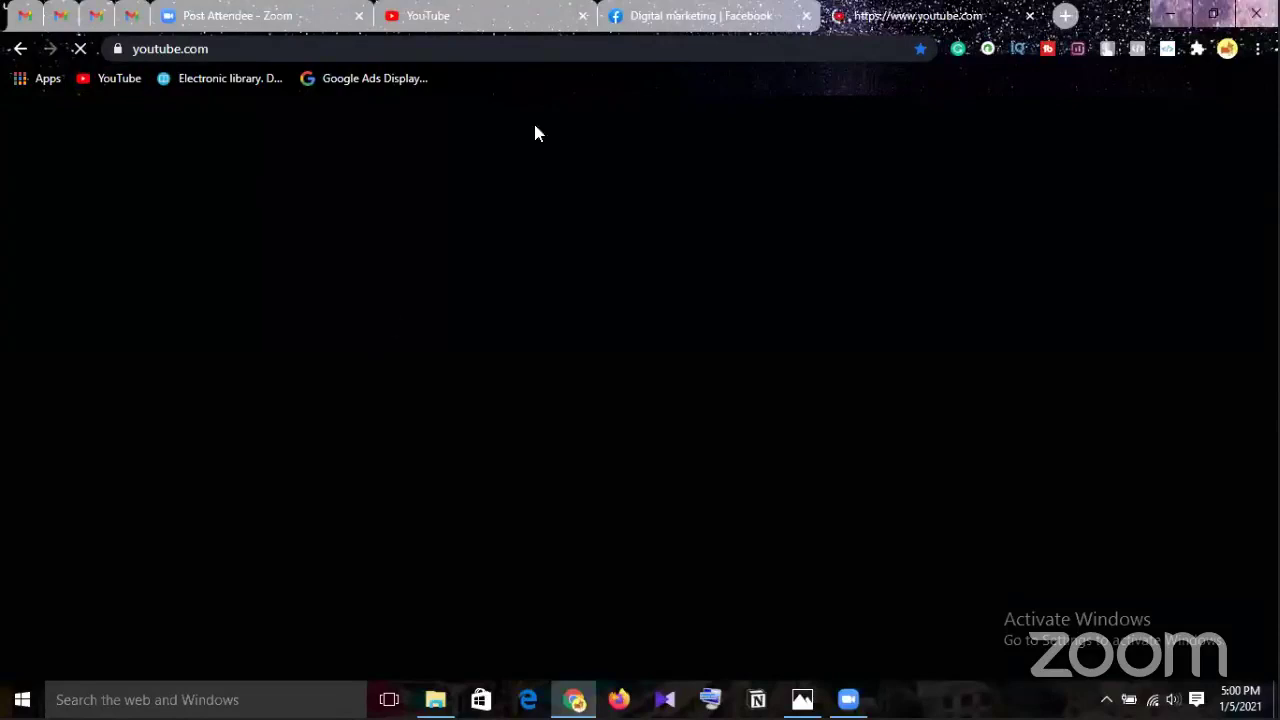
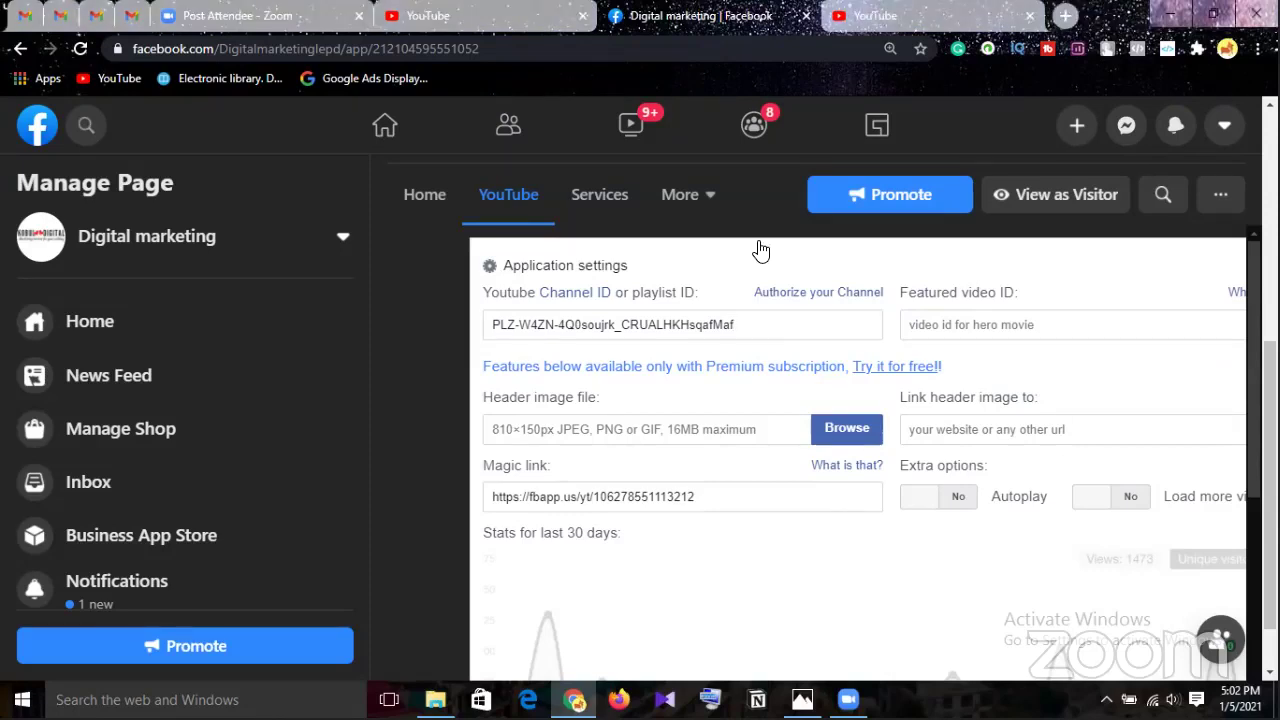
# Swap the YouTube tab's Channel ID for the new channel's ID and save the app settings
pyautogui.press('BackSpace')
pyautogui.press('BackSpace')
pyautogui.press('BackSpace')
pyautogui.press('BackSpace')
pyautogui.press('BackSpace')
pyautogui.press('BackSpace')
pyautogui.press('BackSpace')
pyautogui.press('BackSpace')
pyautogui.press('BackSpace')
pyautogui.press('BackSpace')
pyautogui.press('BackSpace')
pyautogui.press('BackSpace')
pyautogui.press('BackSpace')
pyautogui.press('BackSpace')
pyautogui.press('BackSpace')
pyautogui.press('BackSpace')
pyautogui.press('BackSpace')
pyautogui.press('BackSpace')
pyautogui.press('BackSpace')
pyautogui.press('BackSpace')
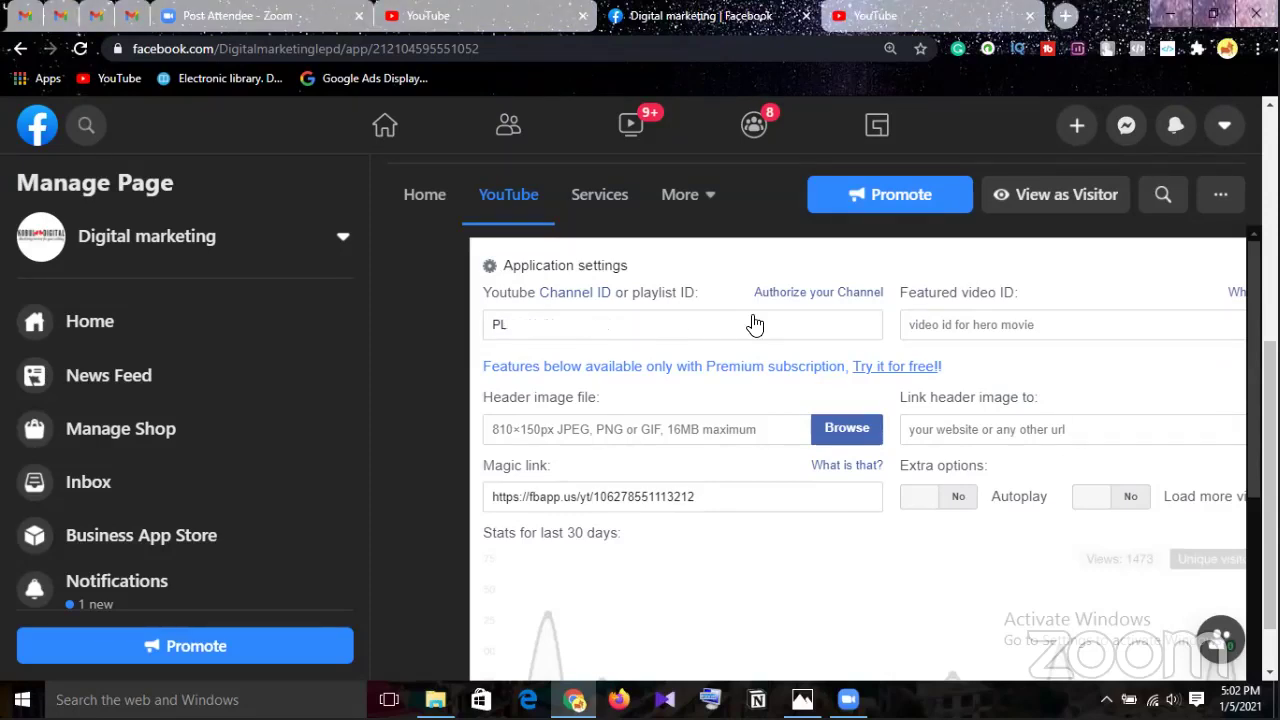
pyautogui.press('BackSpace')
pyautogui.press('BackSpace')
pyautogui.write('UCpPPBunPUa4JBpzCgWmShTg')
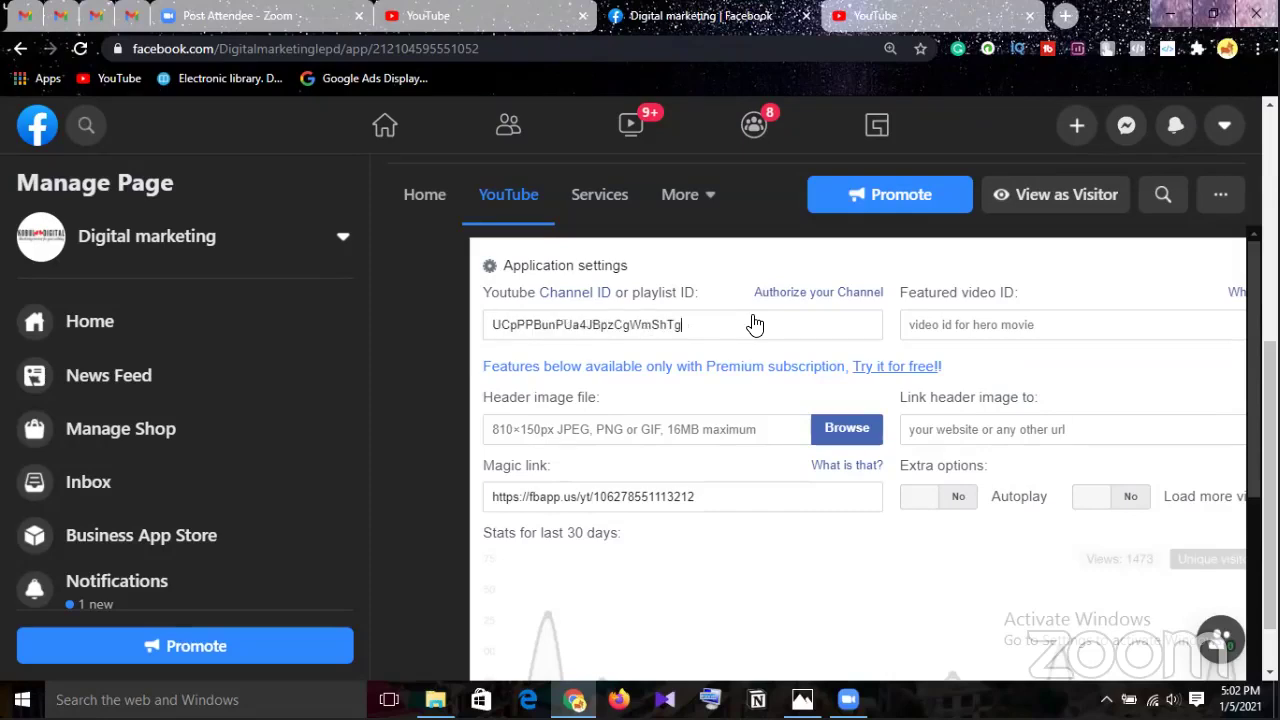
pyautogui.scroll(-4, 983, 477)
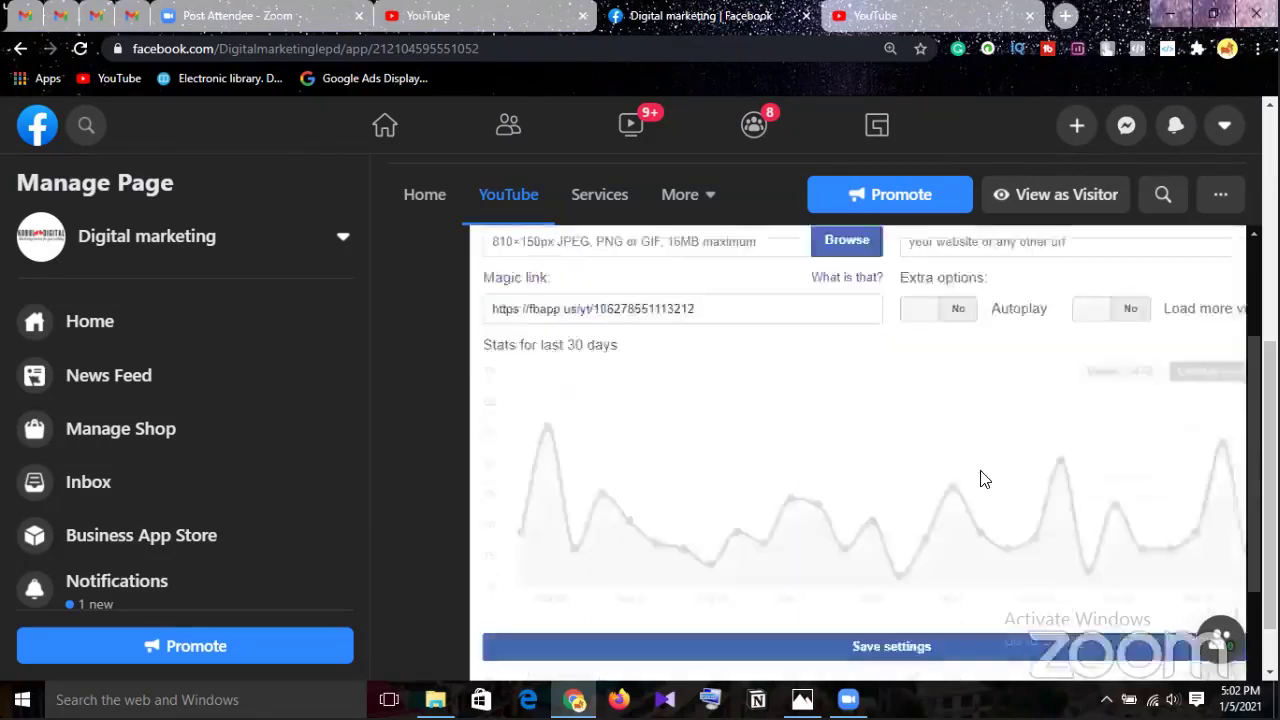
pyautogui.scroll(3, 920, 465)
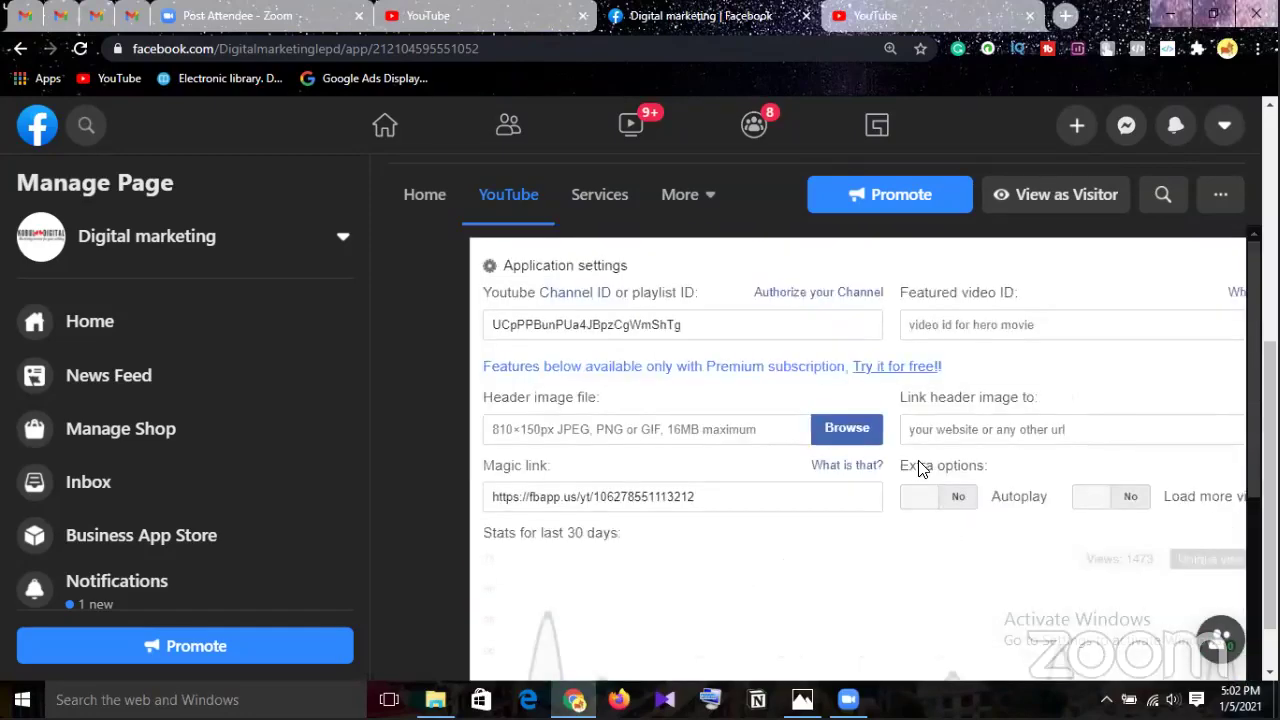
pyautogui.scroll(-2, 920, 465)
pyautogui.scroll(1, 910, 560)
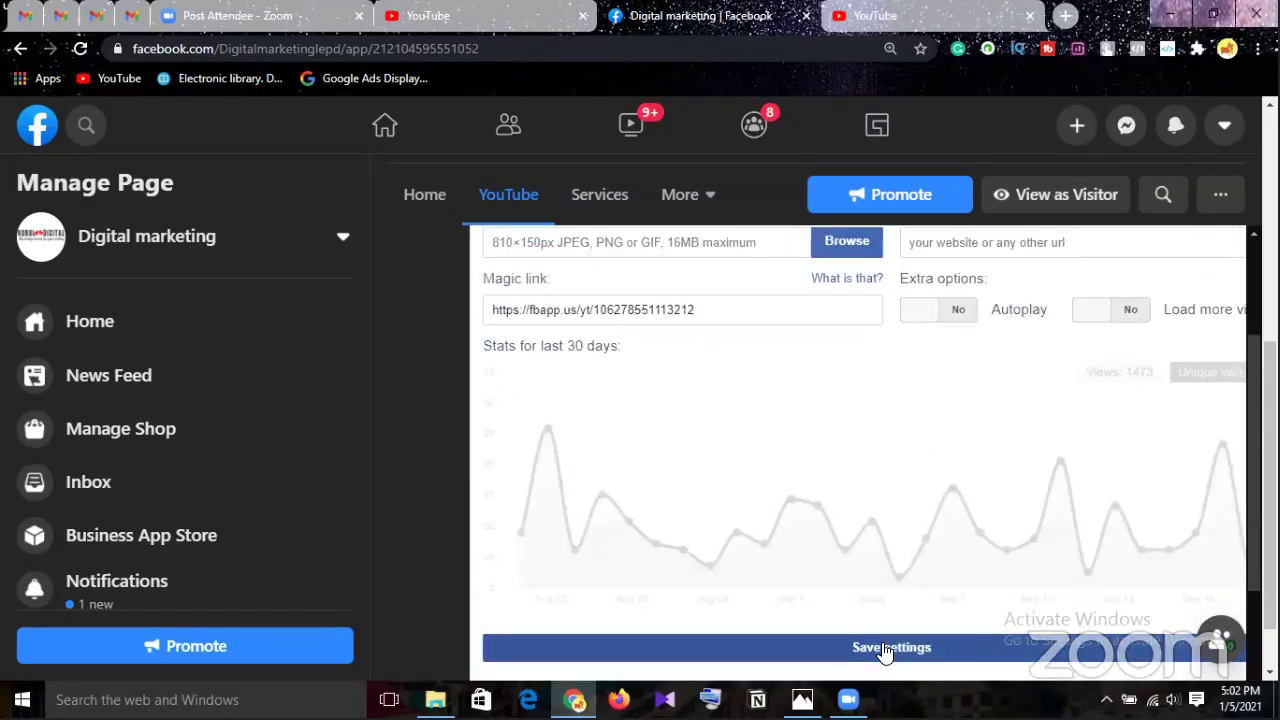
pyautogui.click(885, 648)
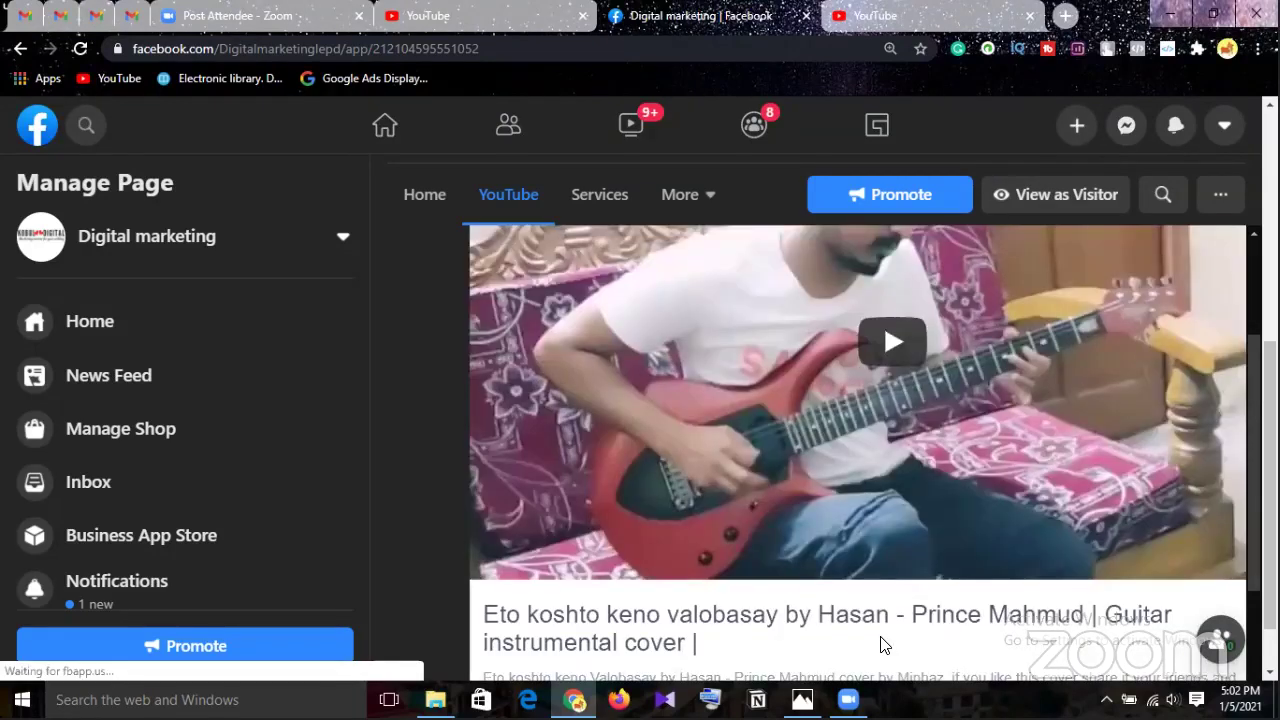
pyautogui.scroll(-2, 883, 645)
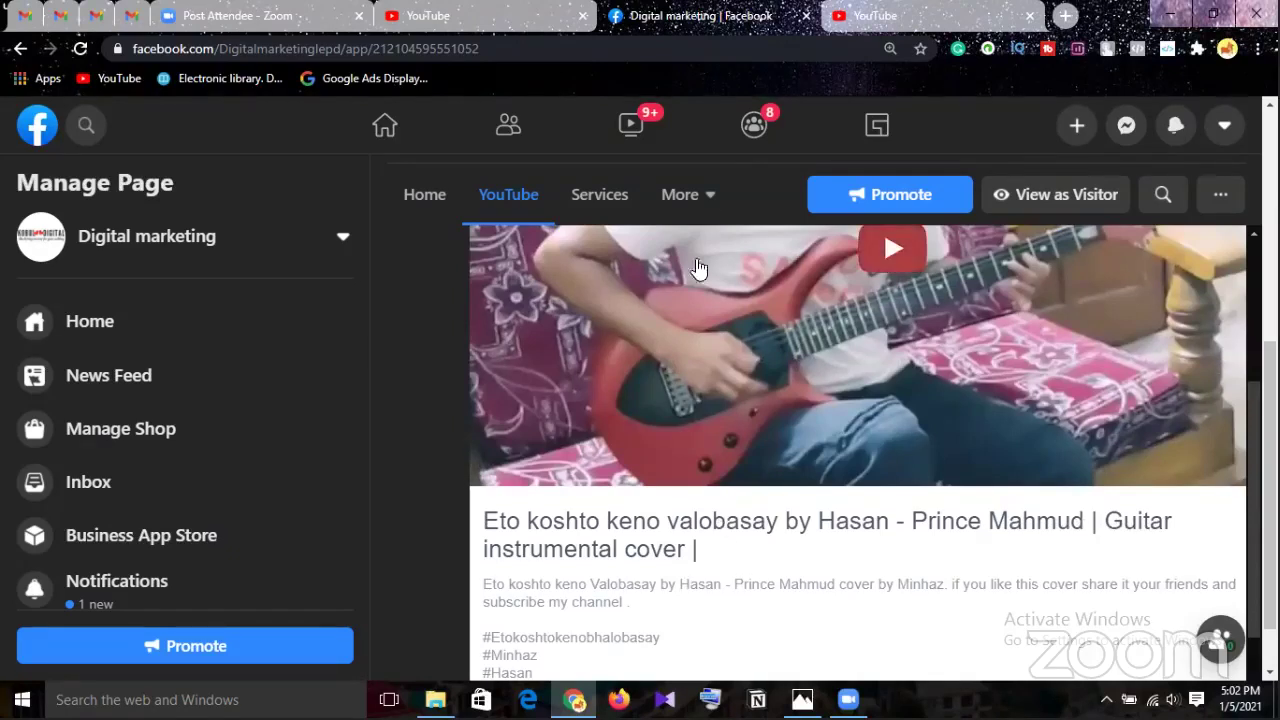
pyautogui.click(712, 194)
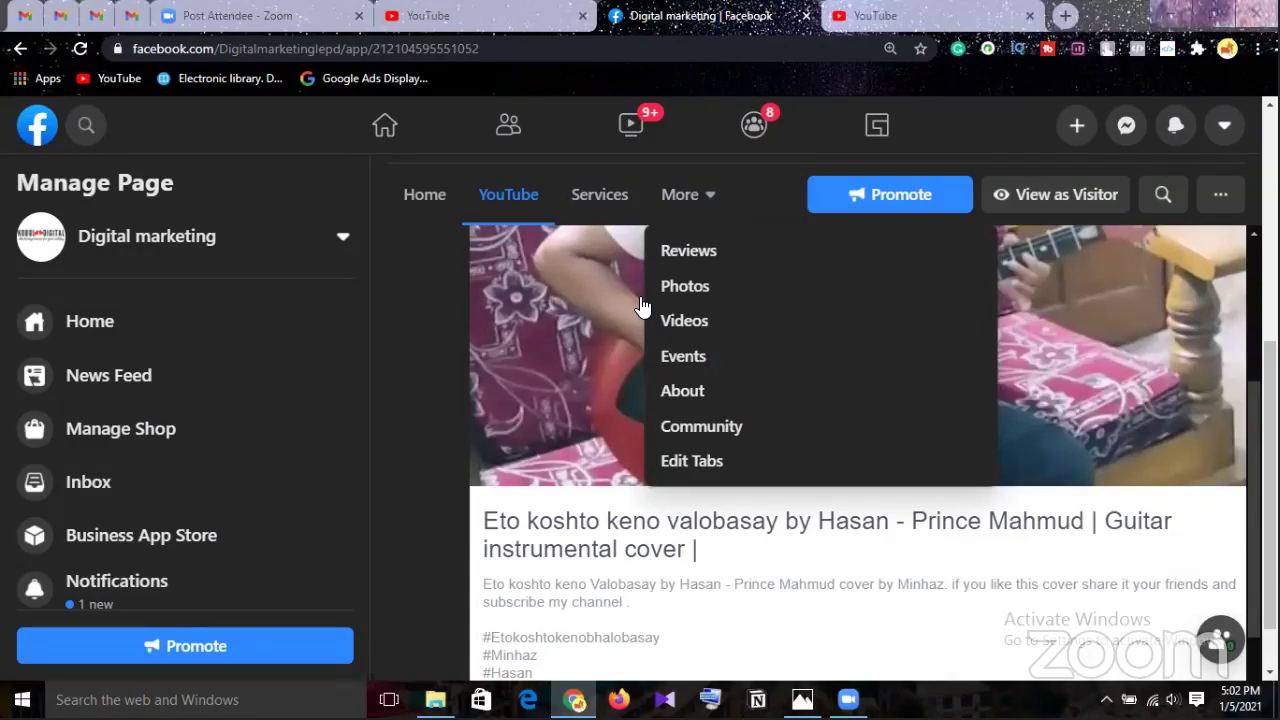
pyautogui.click(396, 366)
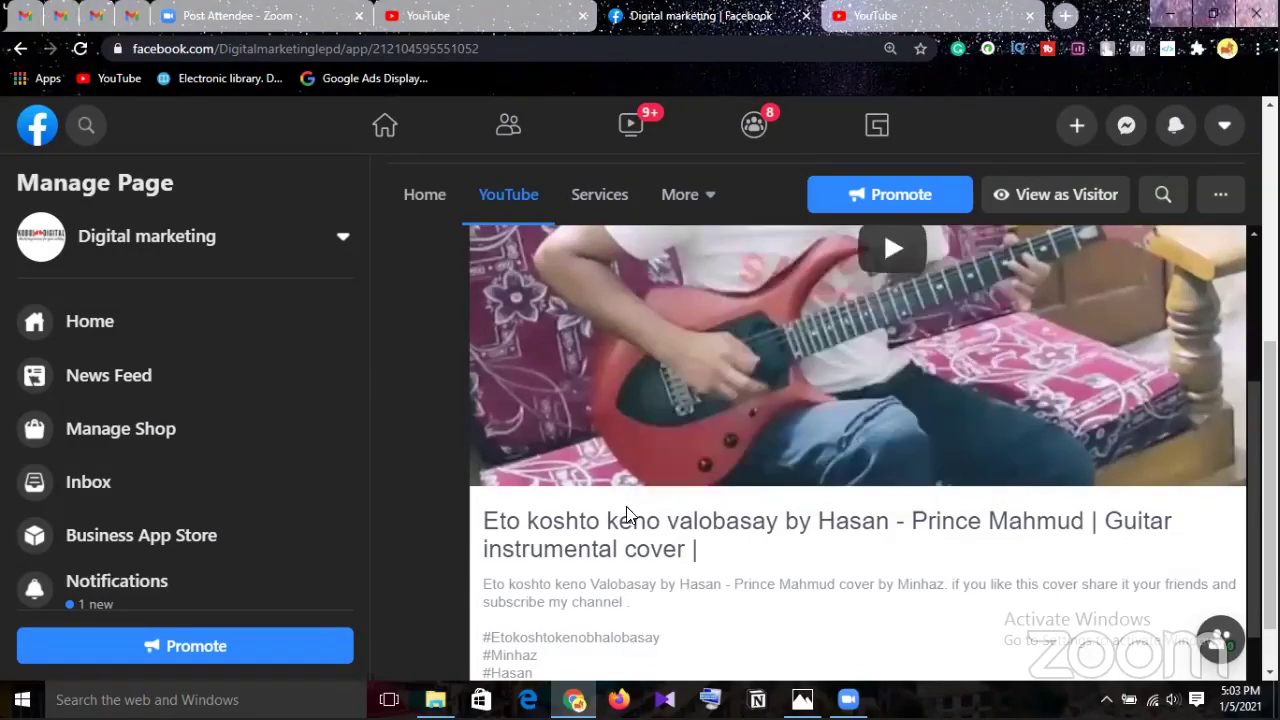
pyautogui.scroll(-4, 626, 506)
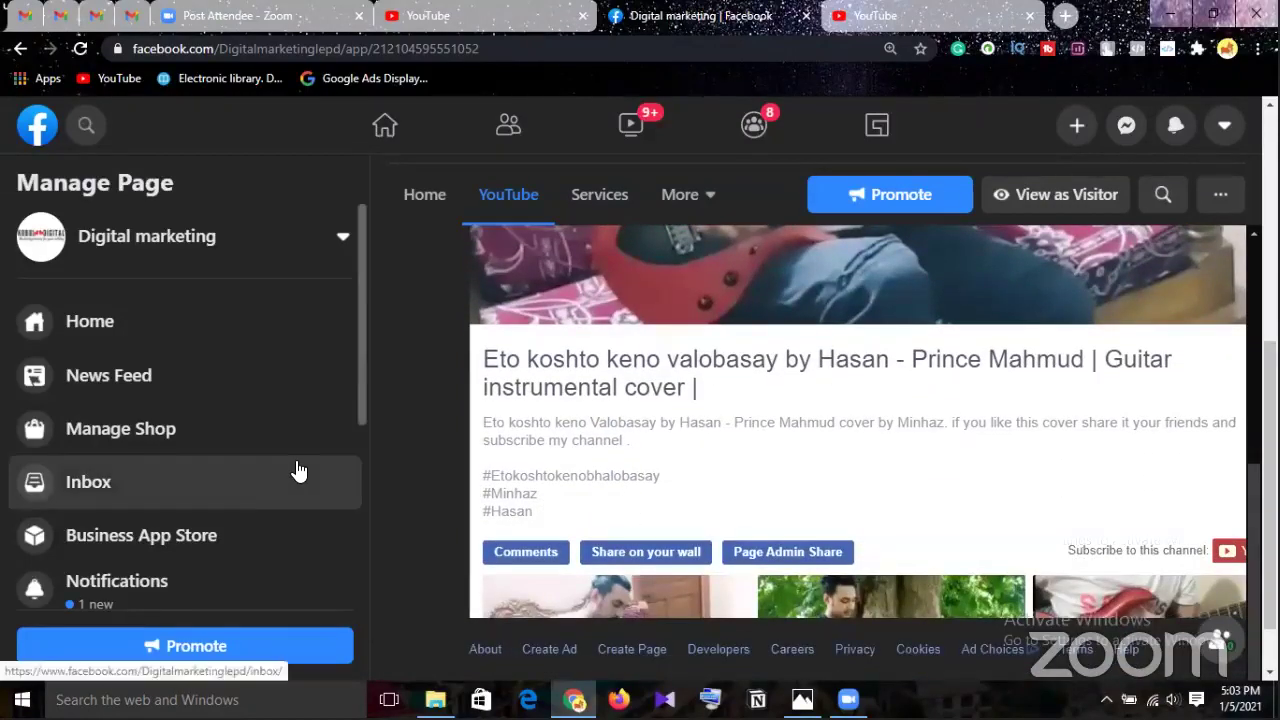
pyautogui.scroll(-3, 298, 468)
# From the Digital marketing page's Ad Center, start creating a new ad
pyautogui.click(222, 486)
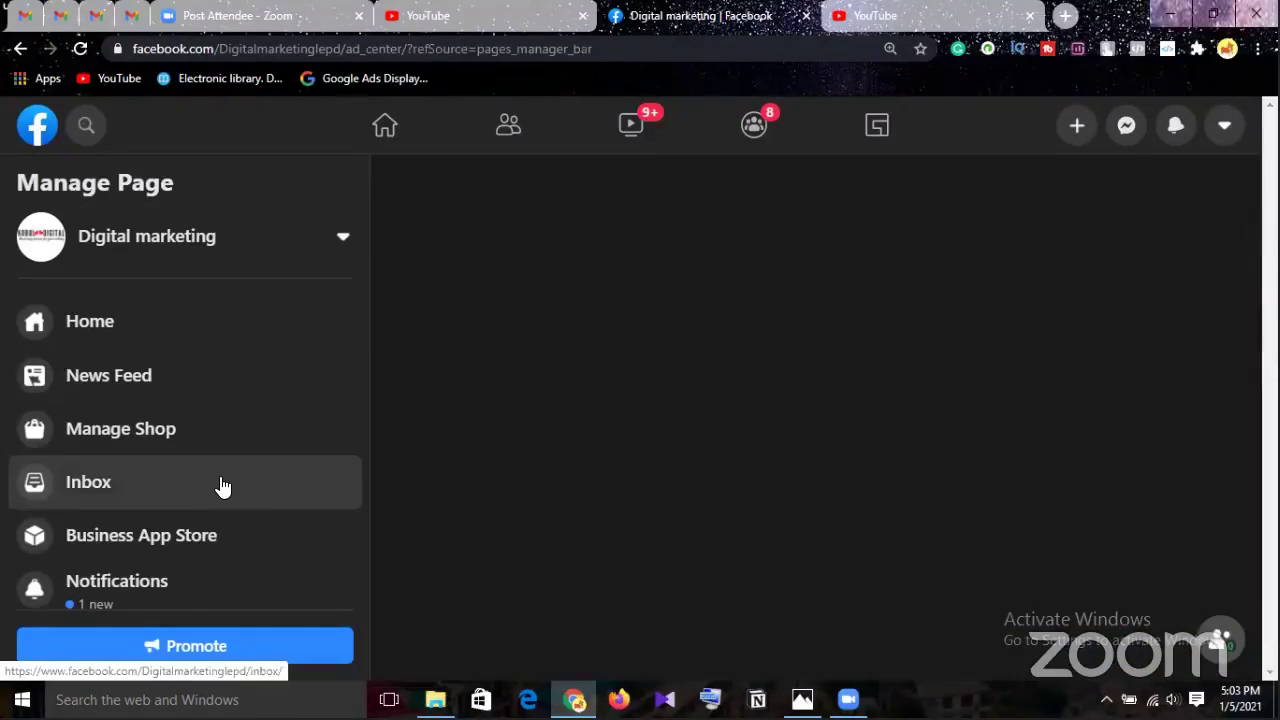
pyautogui.scroll(-2, 478, 500)
pyautogui.scroll(-3, 478, 492)
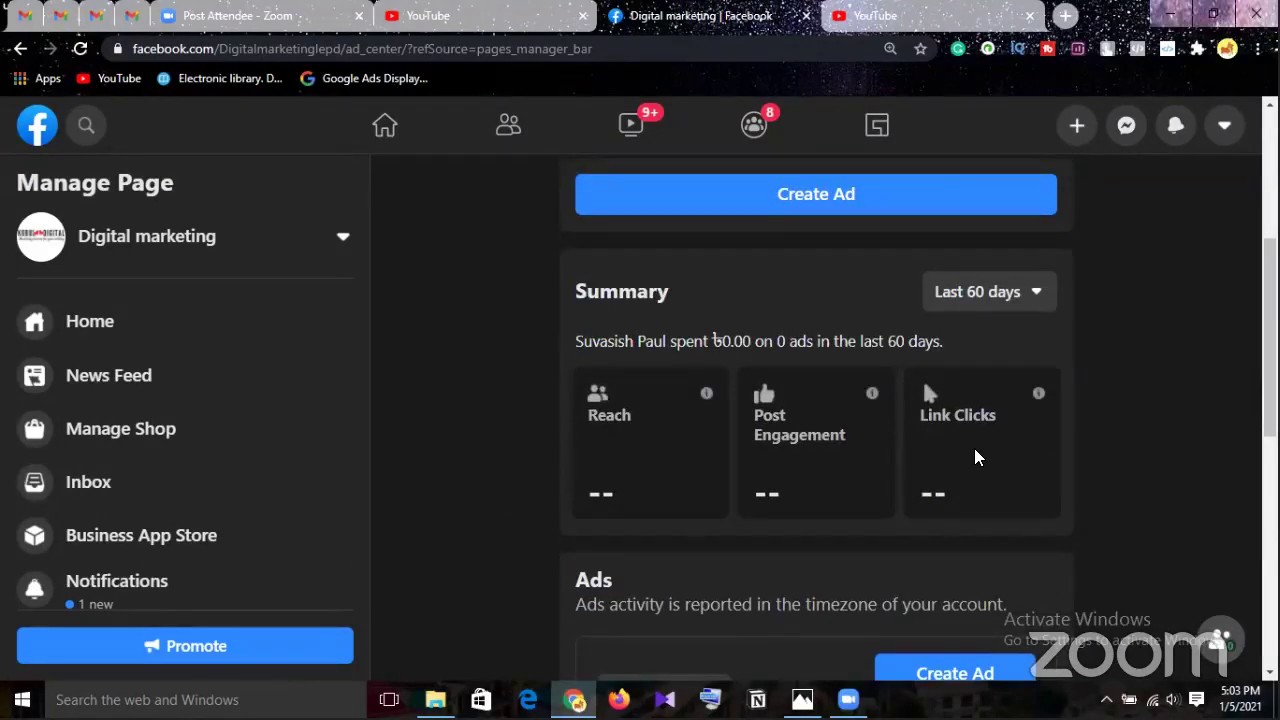
pyautogui.scroll(2, 974, 448)
pyautogui.click(883, 390)
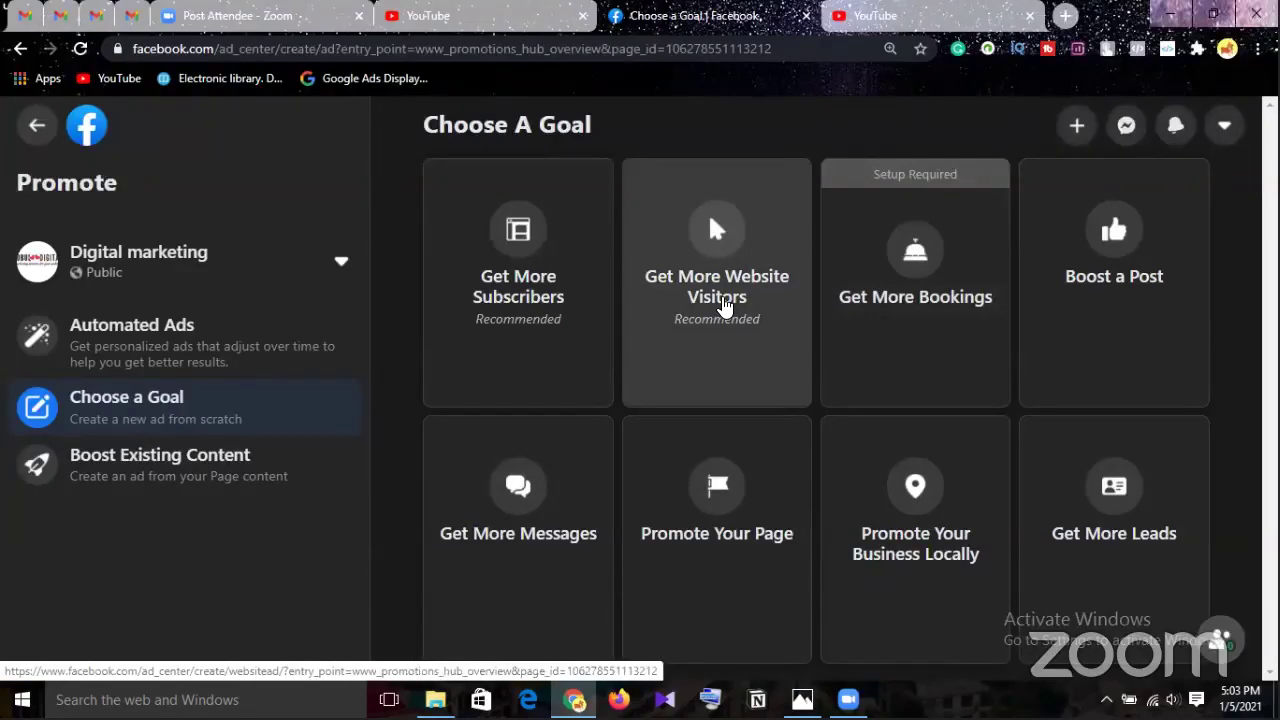
pyautogui.click(508, 304)
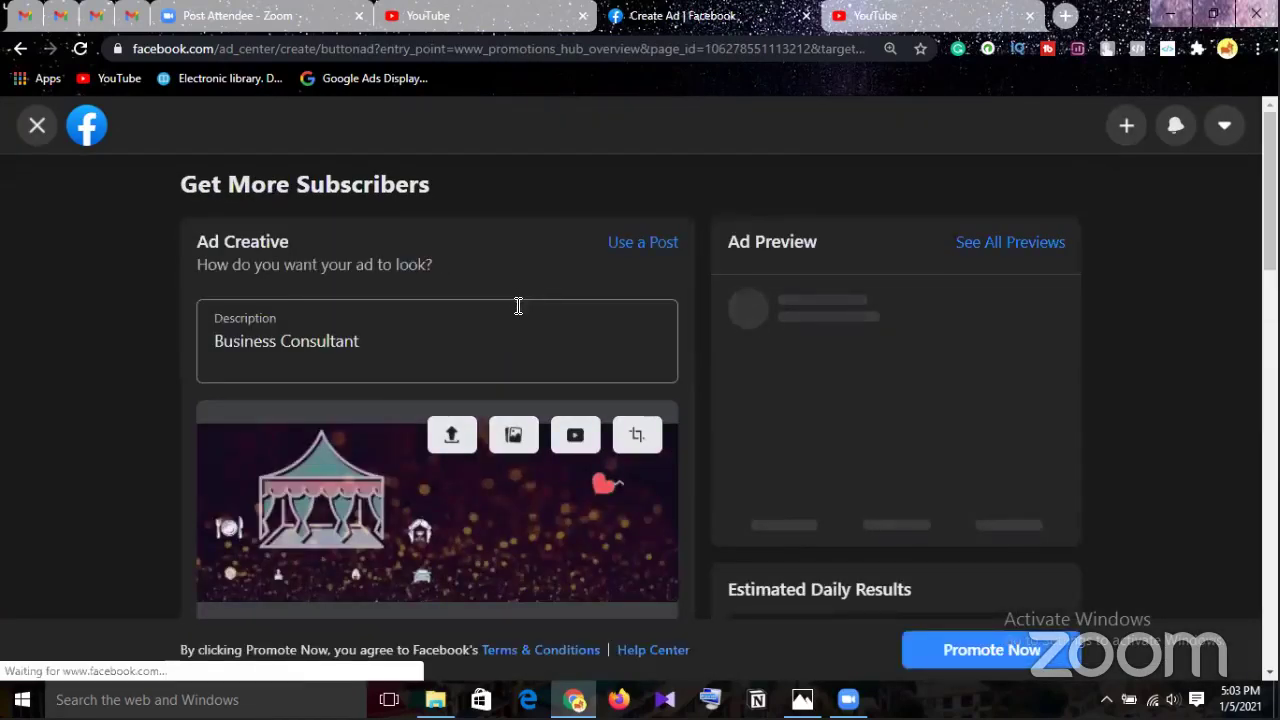
pyautogui.scroll(-2, 1149, 364)
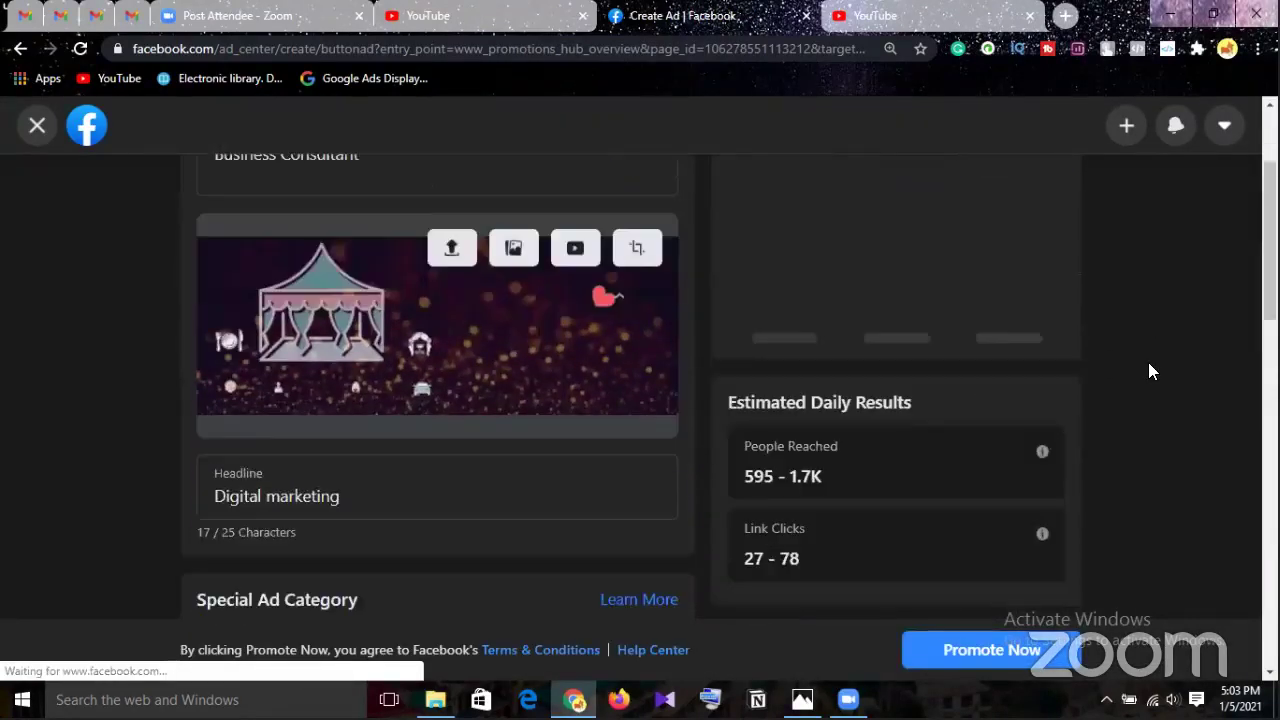
pyautogui.scroll(1, 1148, 362)
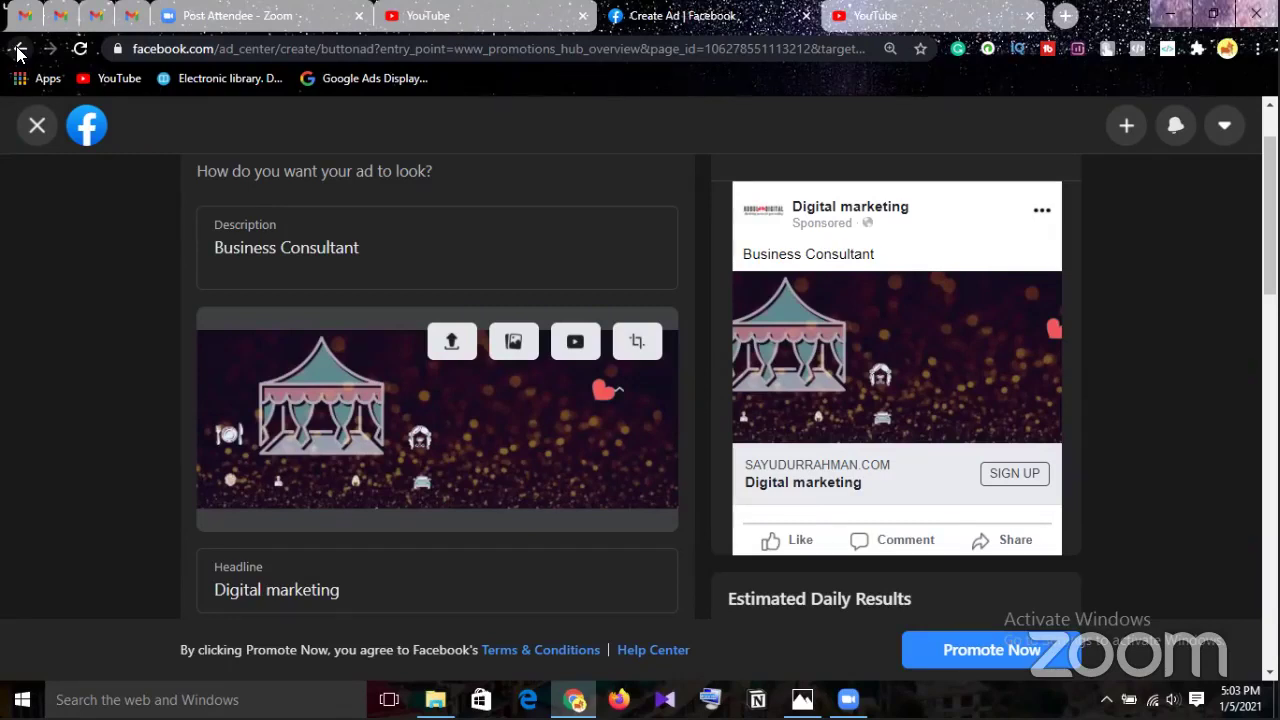
pyautogui.click(18, 52)
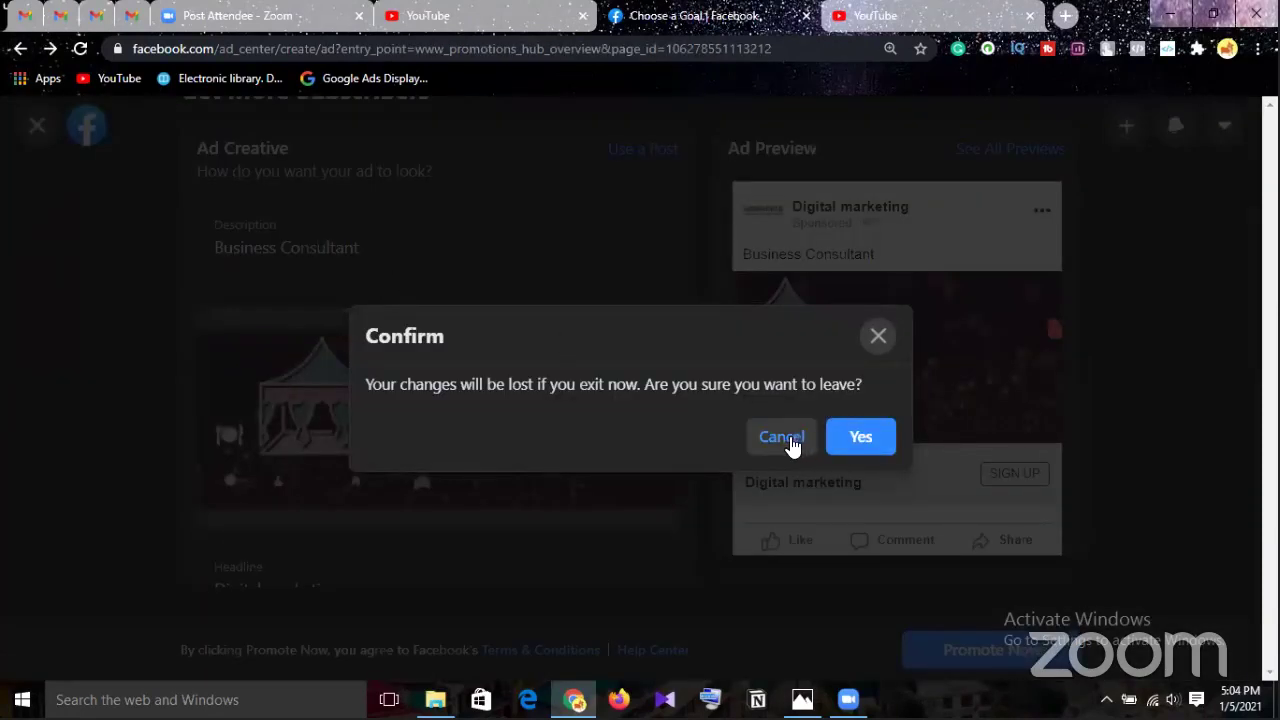
pyautogui.click(846, 444)
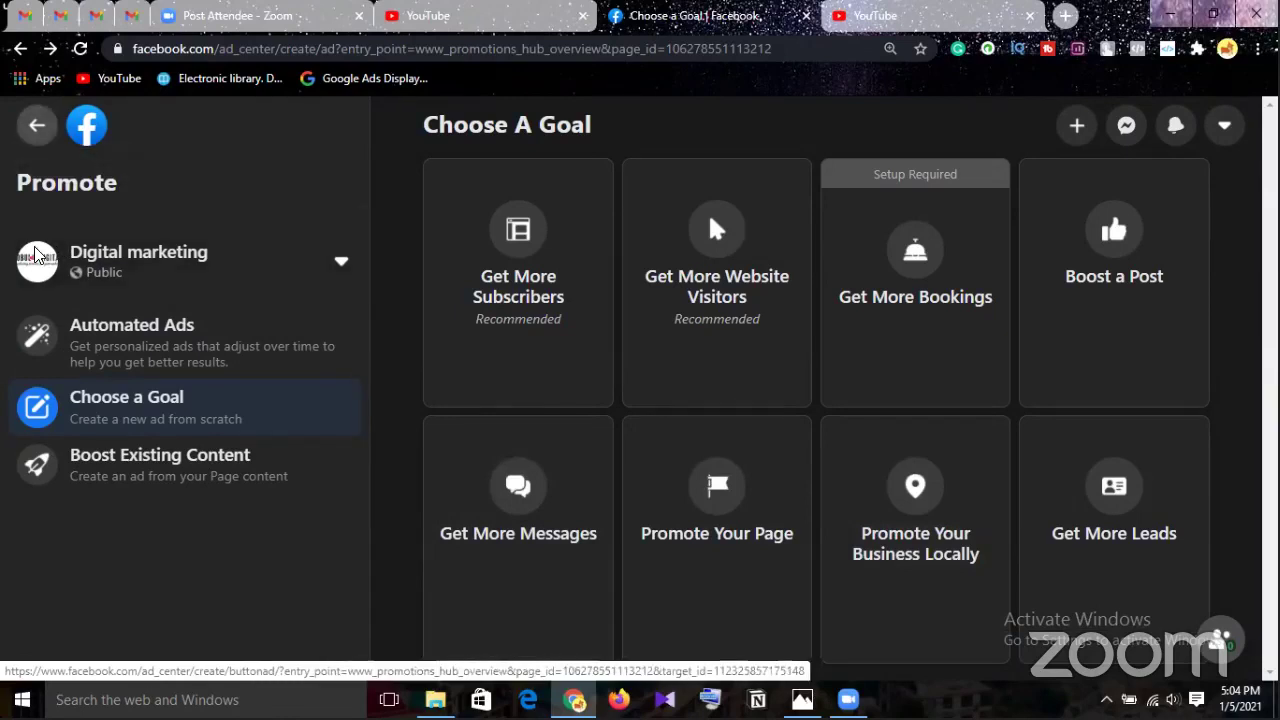
# Go back from ad creation to Ad Center, then to the Digital marketing page's Home
pyautogui.click(37, 125)
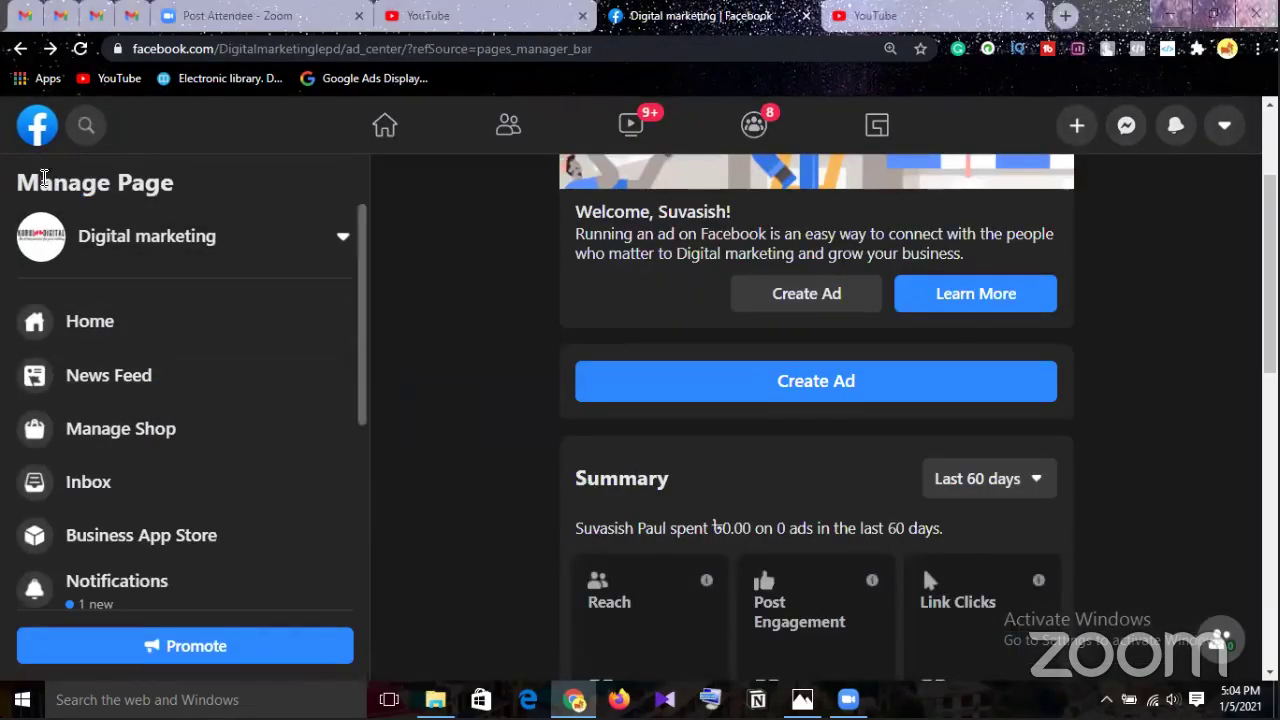
pyautogui.scroll(-3, 237, 520)
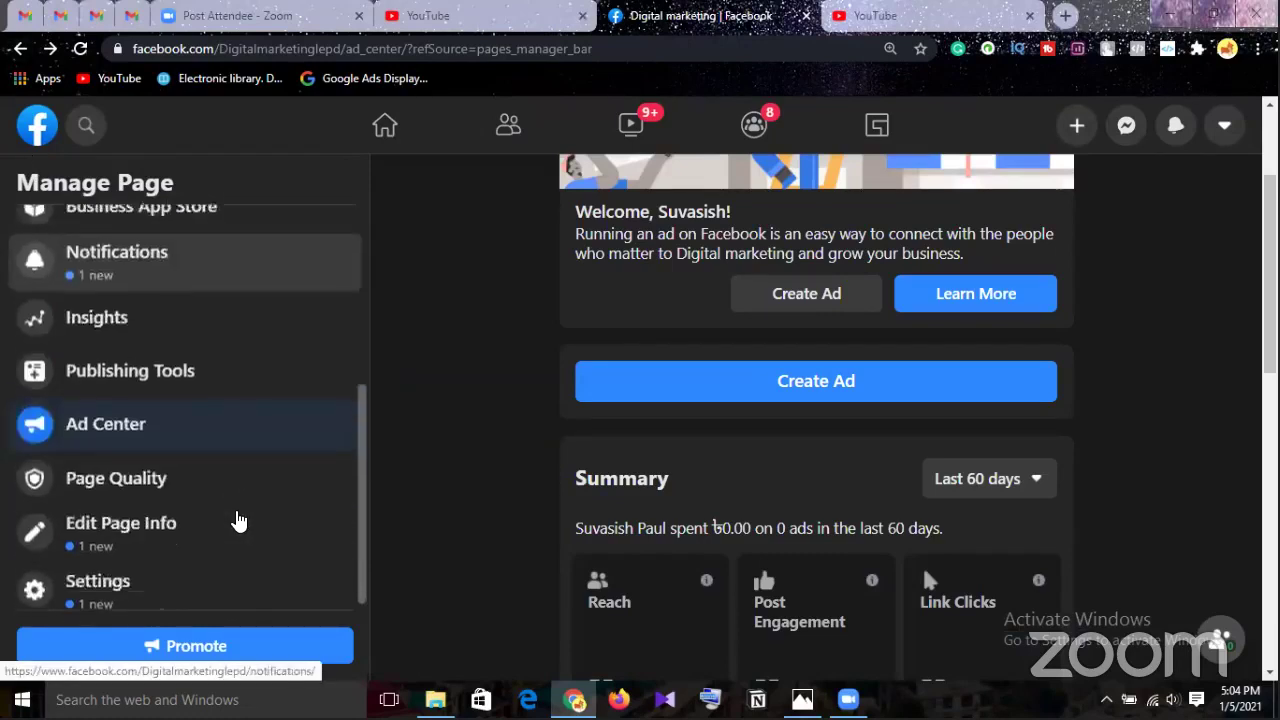
pyautogui.scroll(-1, 158, 583)
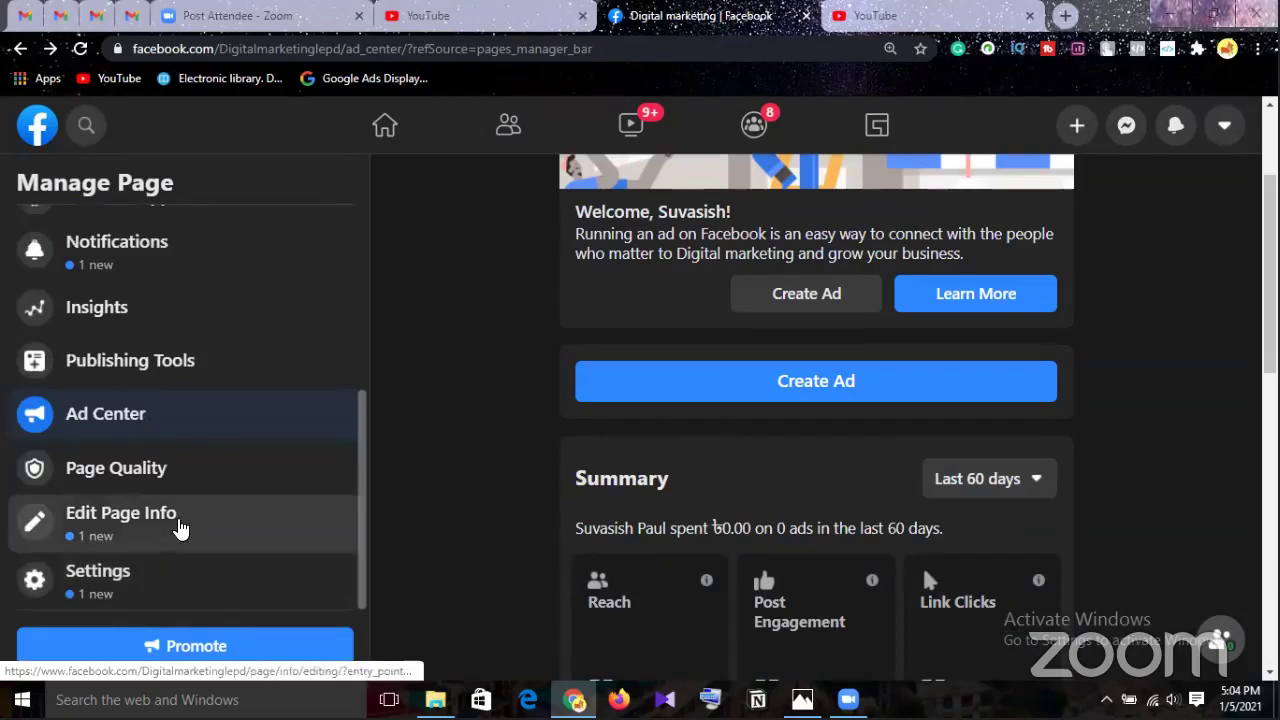
pyautogui.scroll(5, 180, 526)
pyautogui.scroll(2, 448, 430)
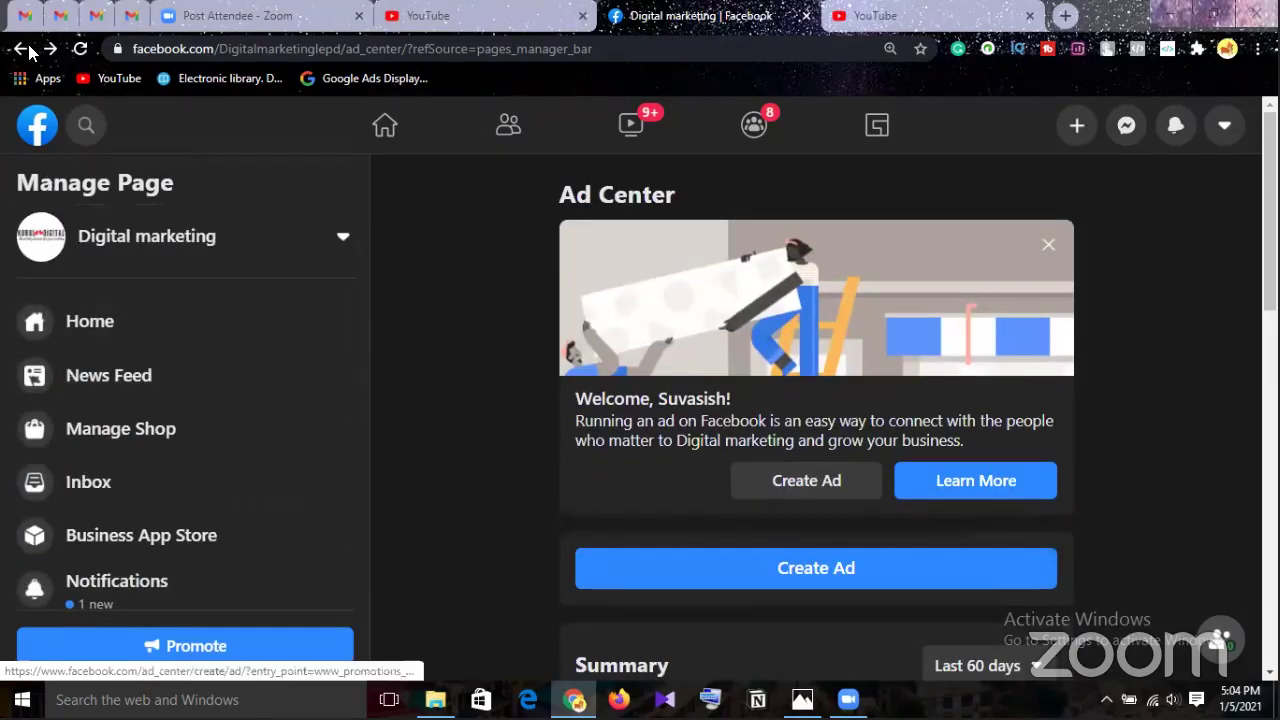
pyautogui.click(103, 328)
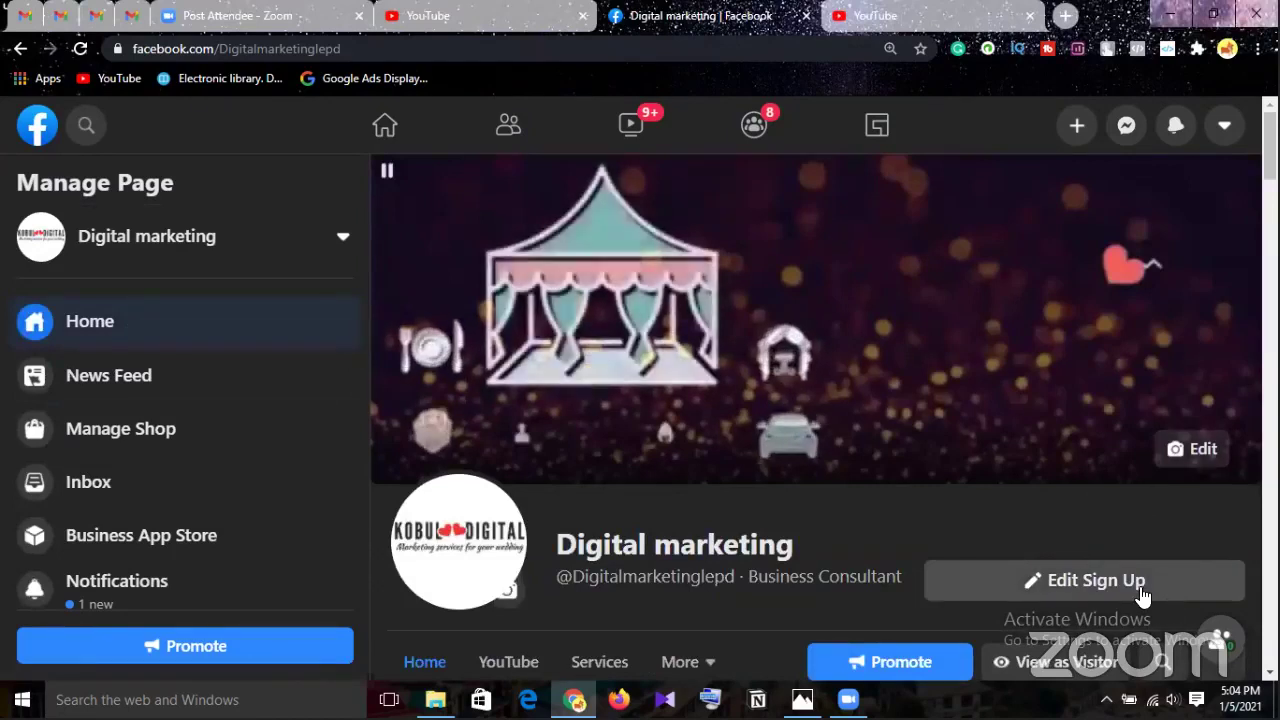
# Choose Sign Up as the new action for the page's button
pyautogui.click(1143, 590)
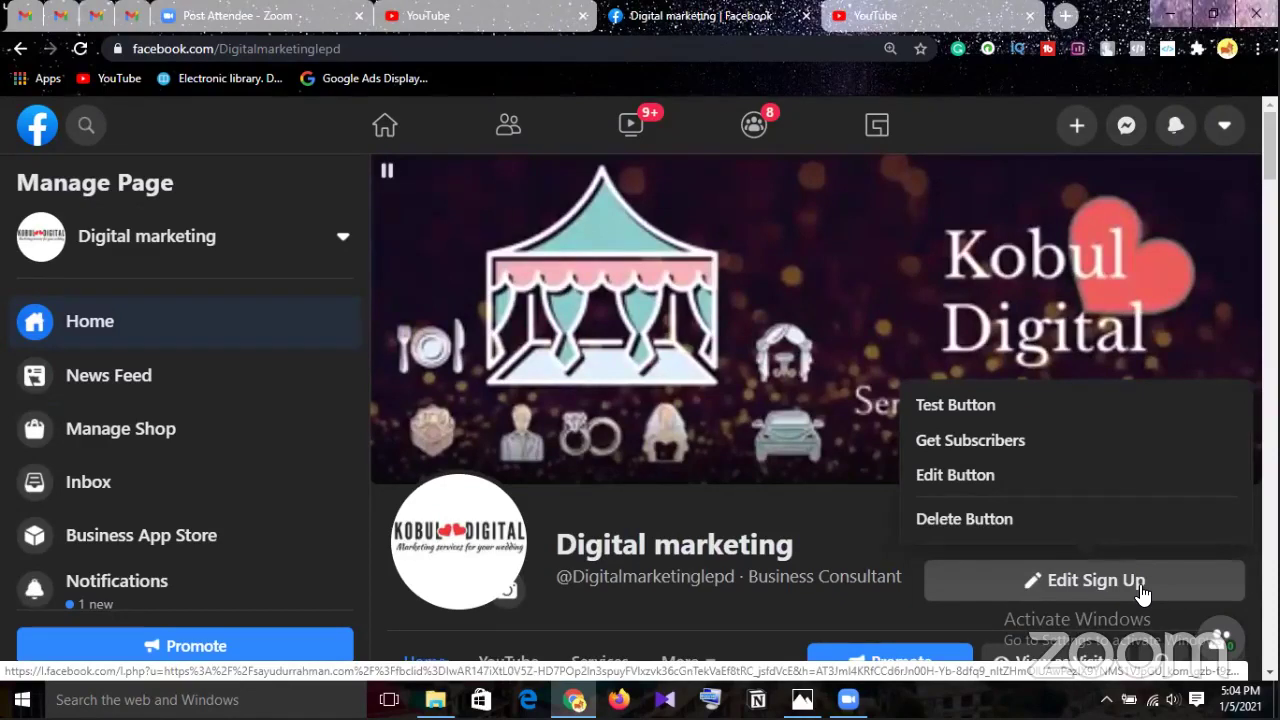
pyautogui.click(980, 476)
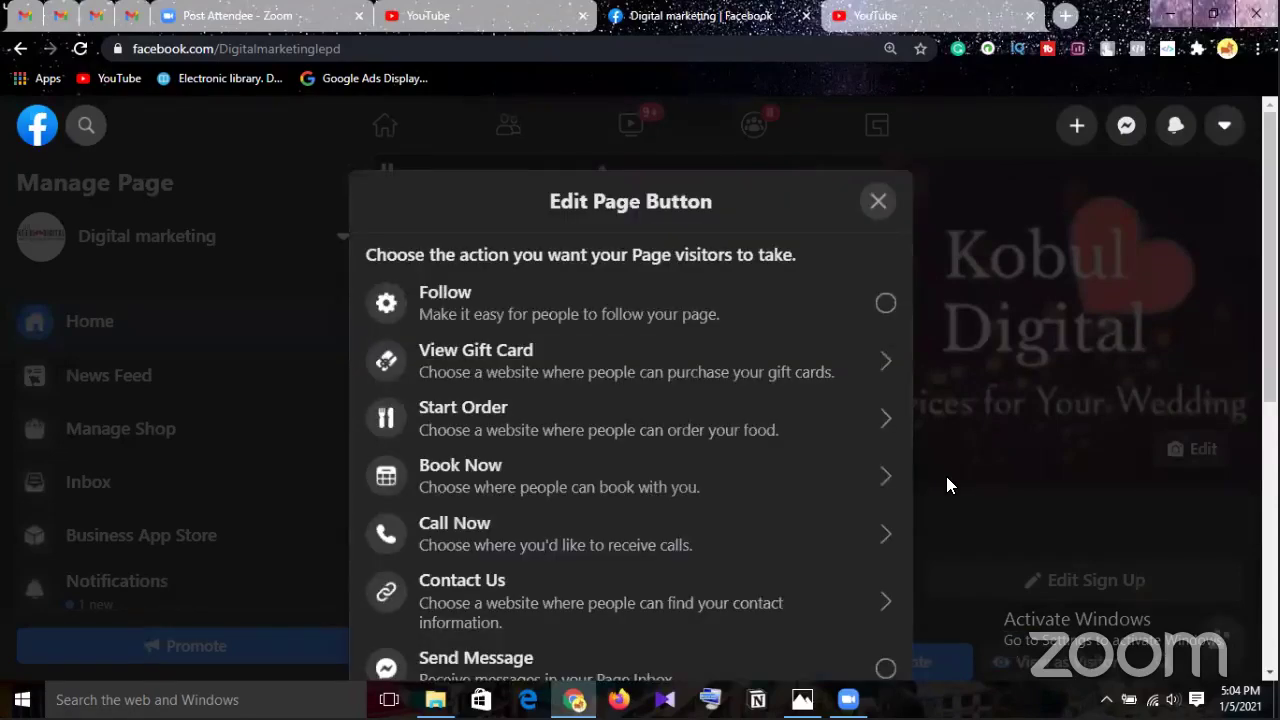
pyautogui.scroll(-4, 688, 511)
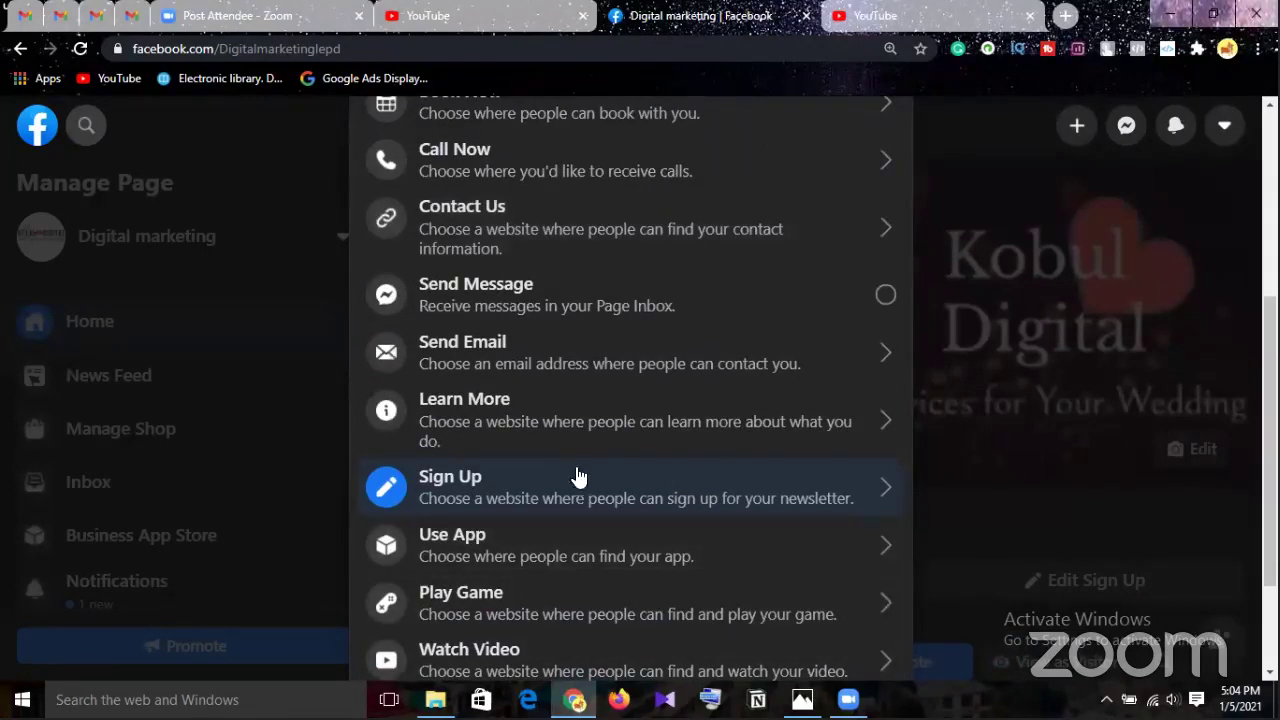
pyautogui.click(846, 488)
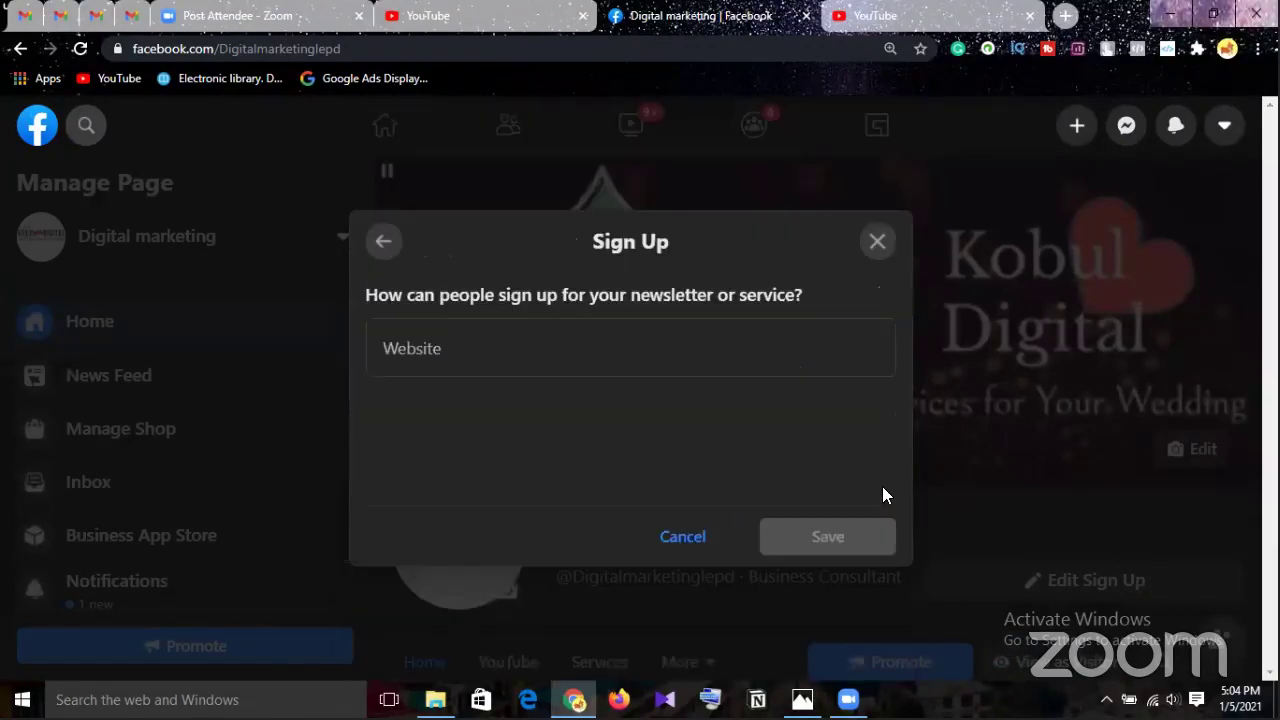
# Paste the copied channel ID into the sign-up Website field, erase it, and cancel the change
pyautogui.click(700, 346)
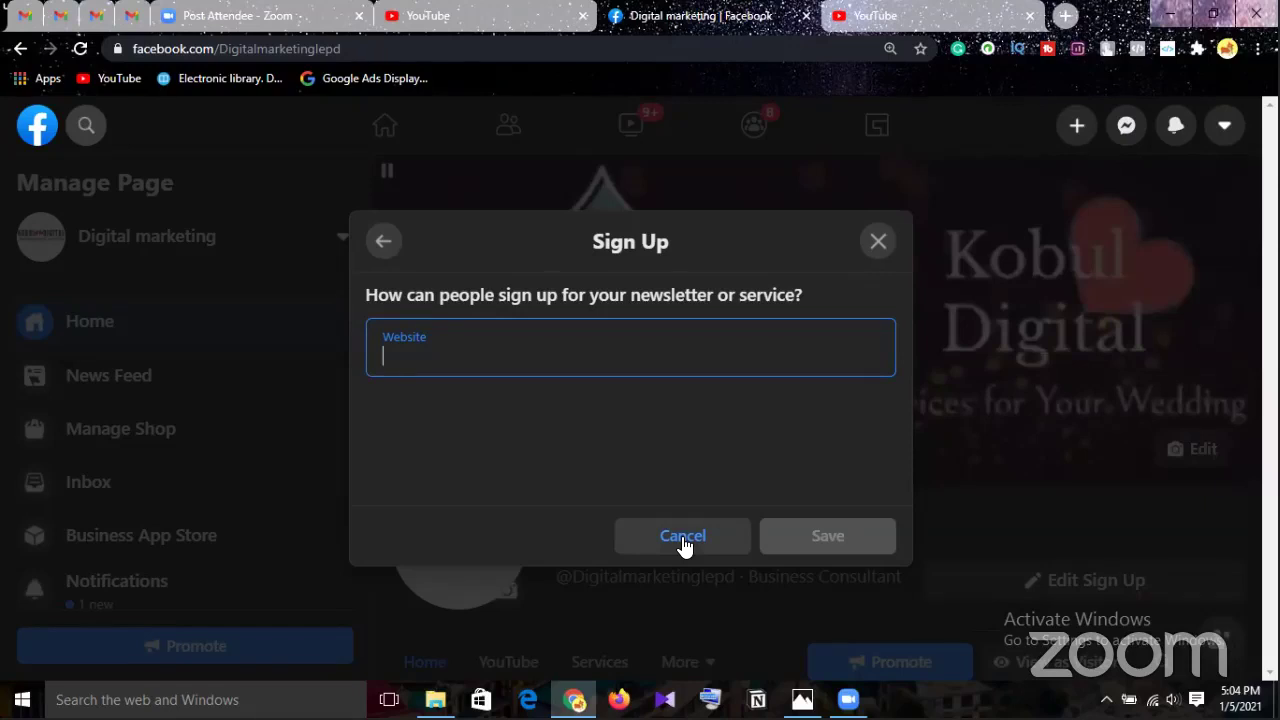
pyautogui.rightClick(601, 348)
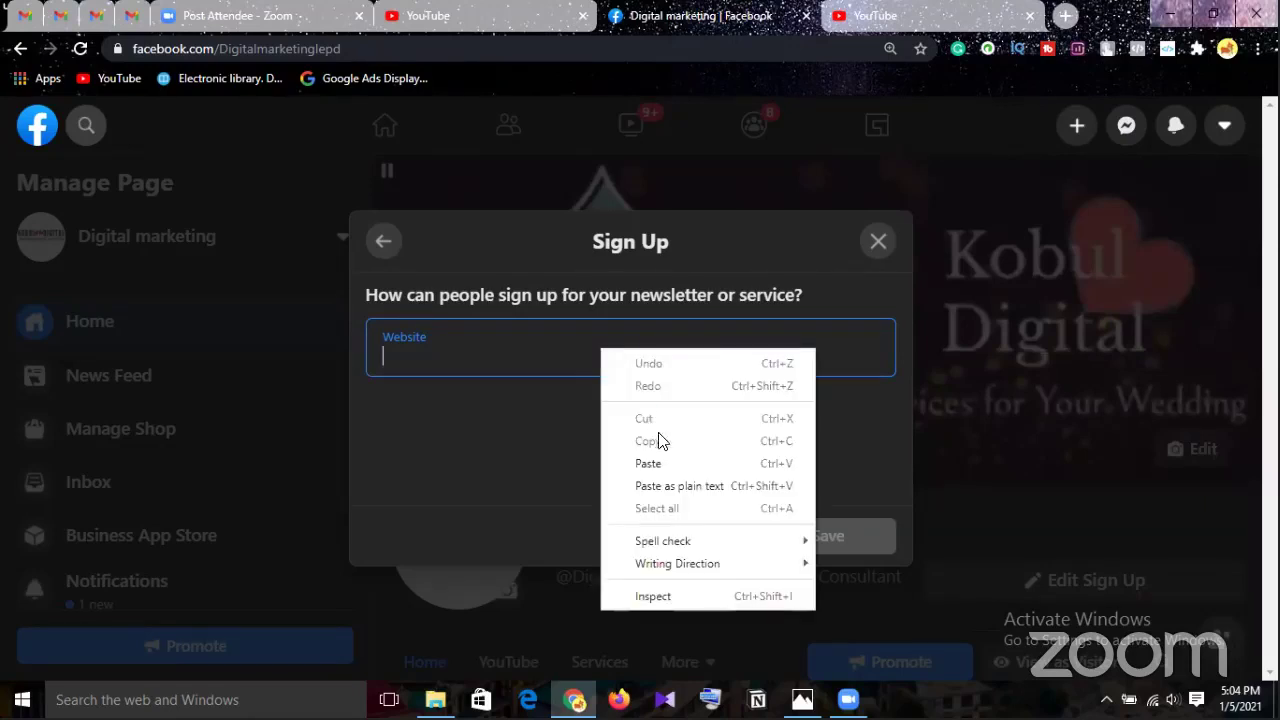
pyautogui.click(662, 463)
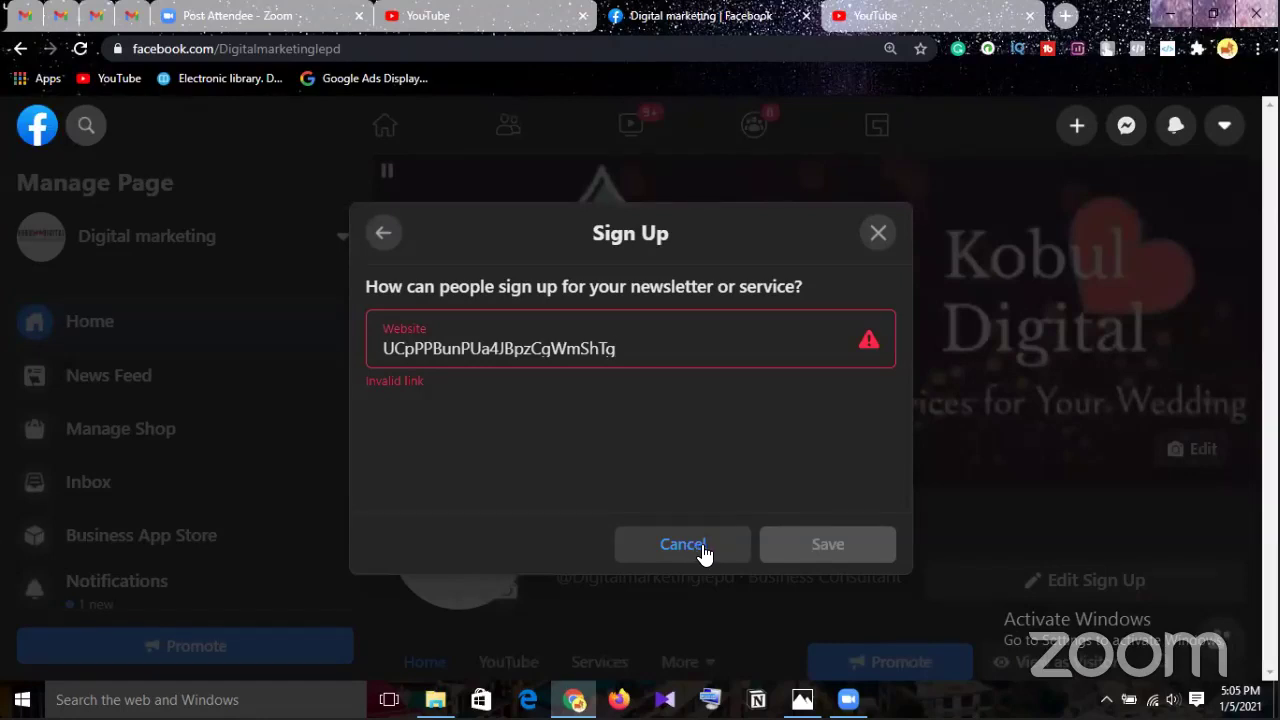
pyautogui.press('BackSpace')
pyautogui.press('BackSpace')
pyautogui.press('BackSpace')
pyautogui.press('BackSpace')
pyautogui.press('BackSpace')
pyautogui.press('BackSpace')
pyautogui.press('BackSpace')
pyautogui.press('BackSpace')
pyautogui.press('BackSpace')
pyautogui.press('BackSpace')
pyautogui.press('BackSpace')
pyautogui.press('BackSpace')
pyautogui.press('BackSpace')
pyautogui.press('BackSpace')
pyautogui.press('BackSpace')
pyautogui.press('BackSpace')
pyautogui.press('BackSpace')
pyautogui.press('BackSpace')
pyautogui.press('BackSpace')
pyautogui.press('BackSpace')
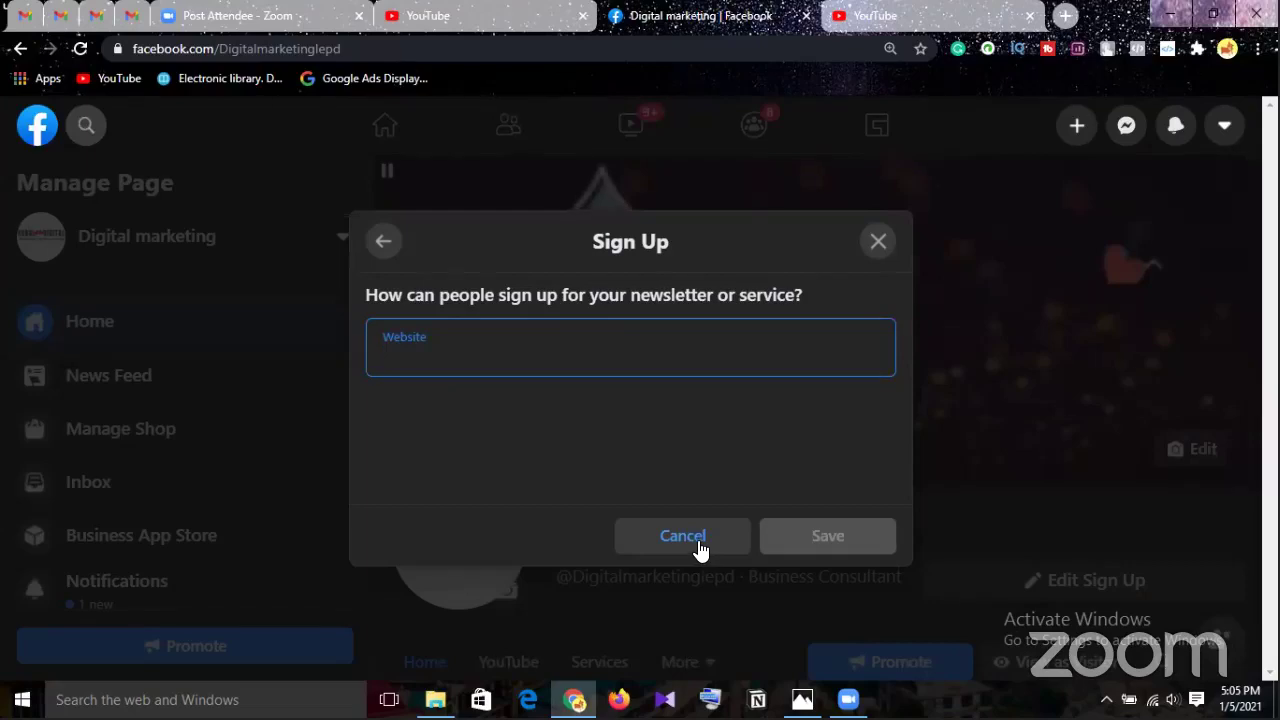
pyautogui.click(702, 540)
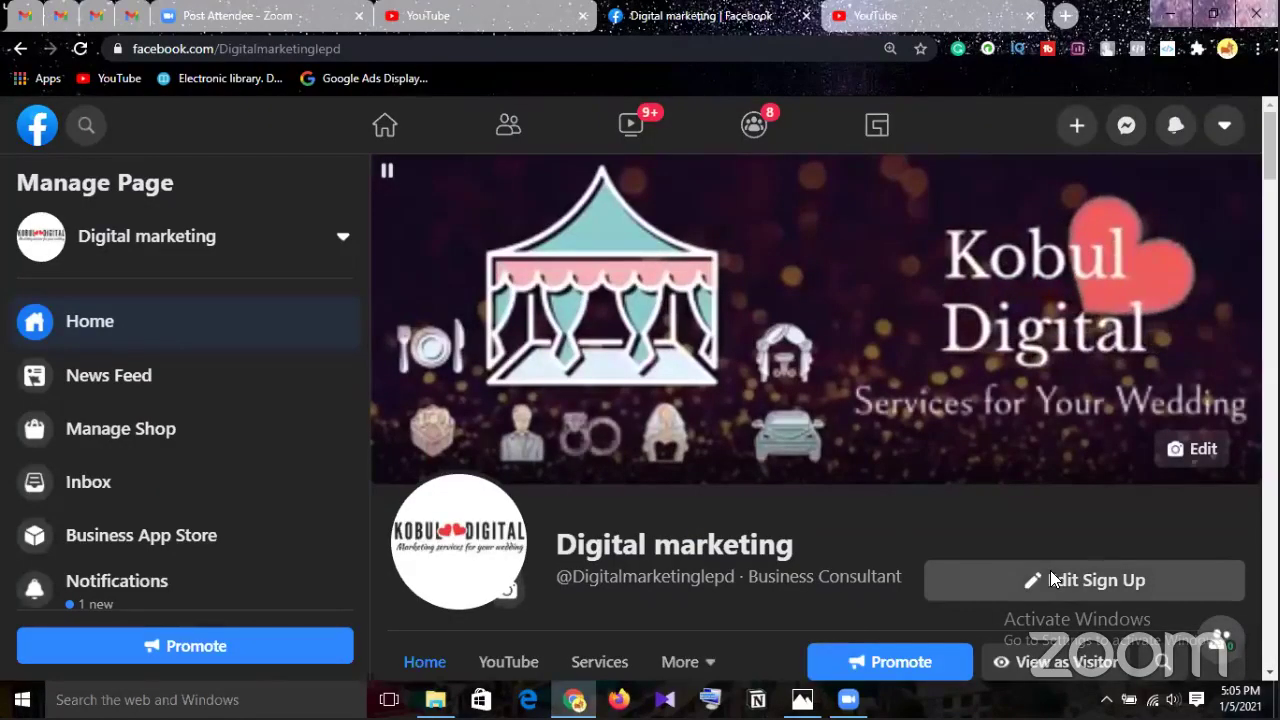
pyautogui.scroll(-1, 800, 555)
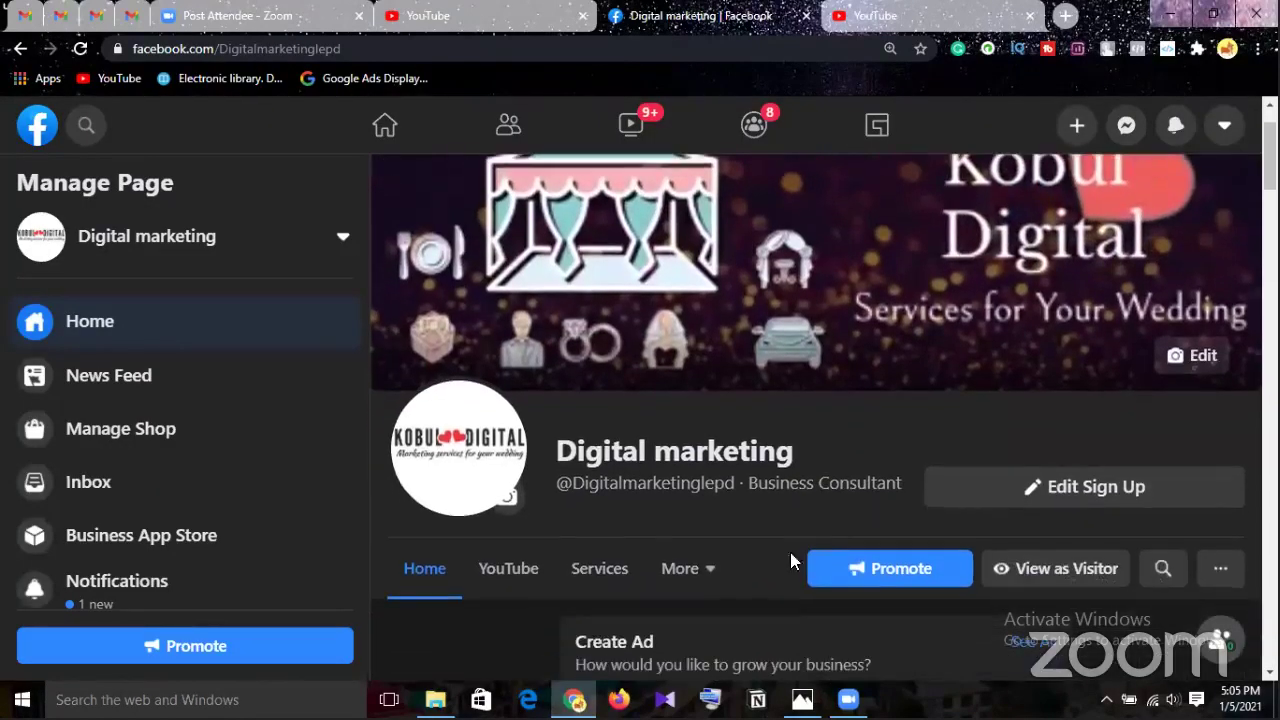
pyautogui.click(1100, 492)
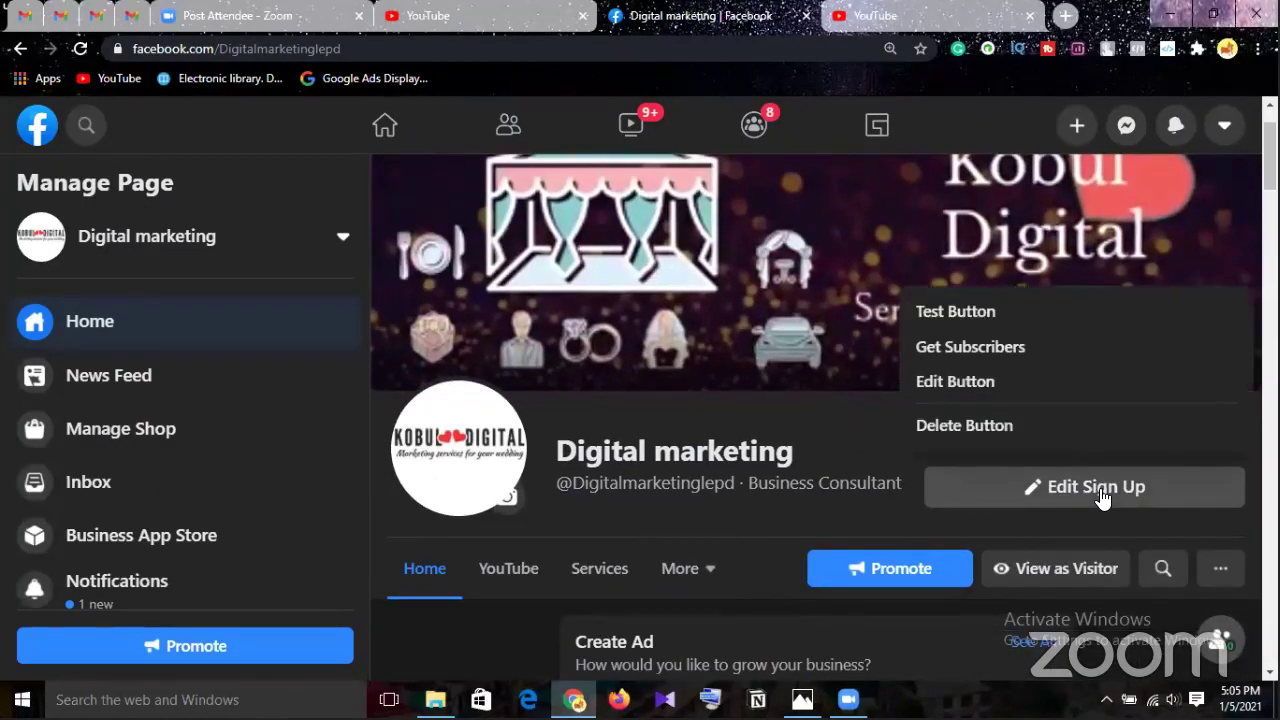
pyautogui.click(1018, 347)
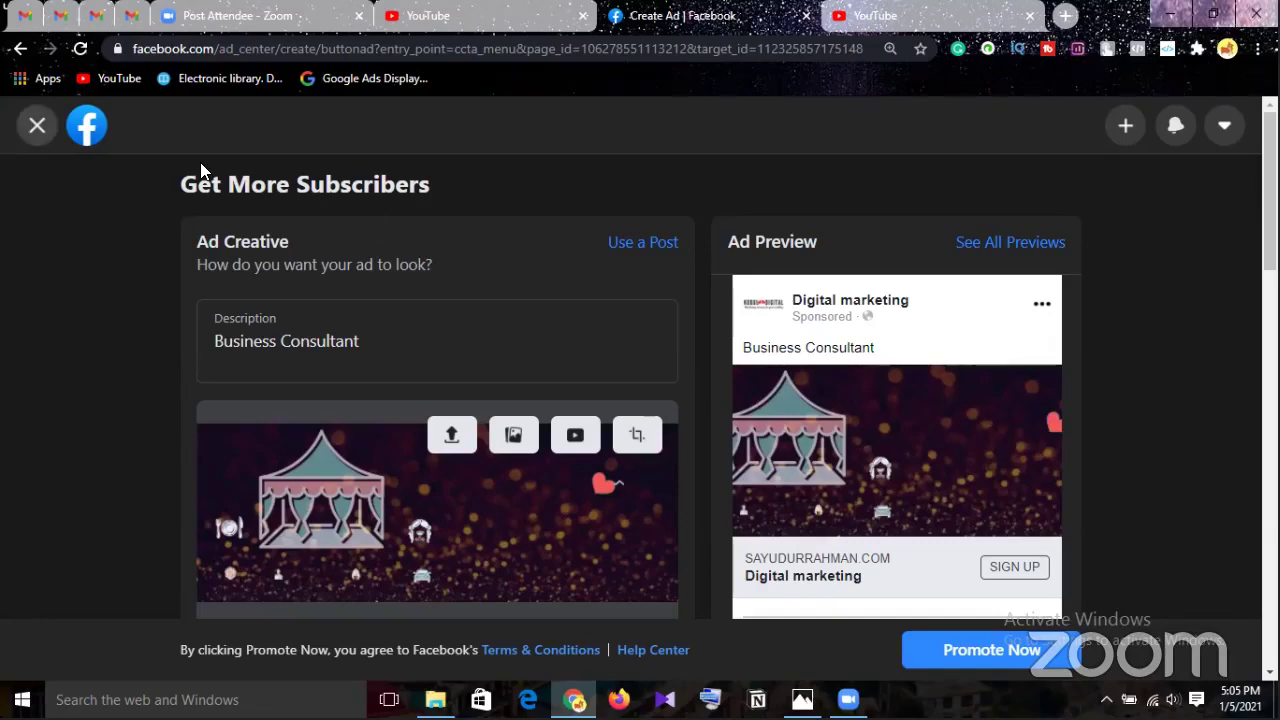
pyautogui.click(17, 53)
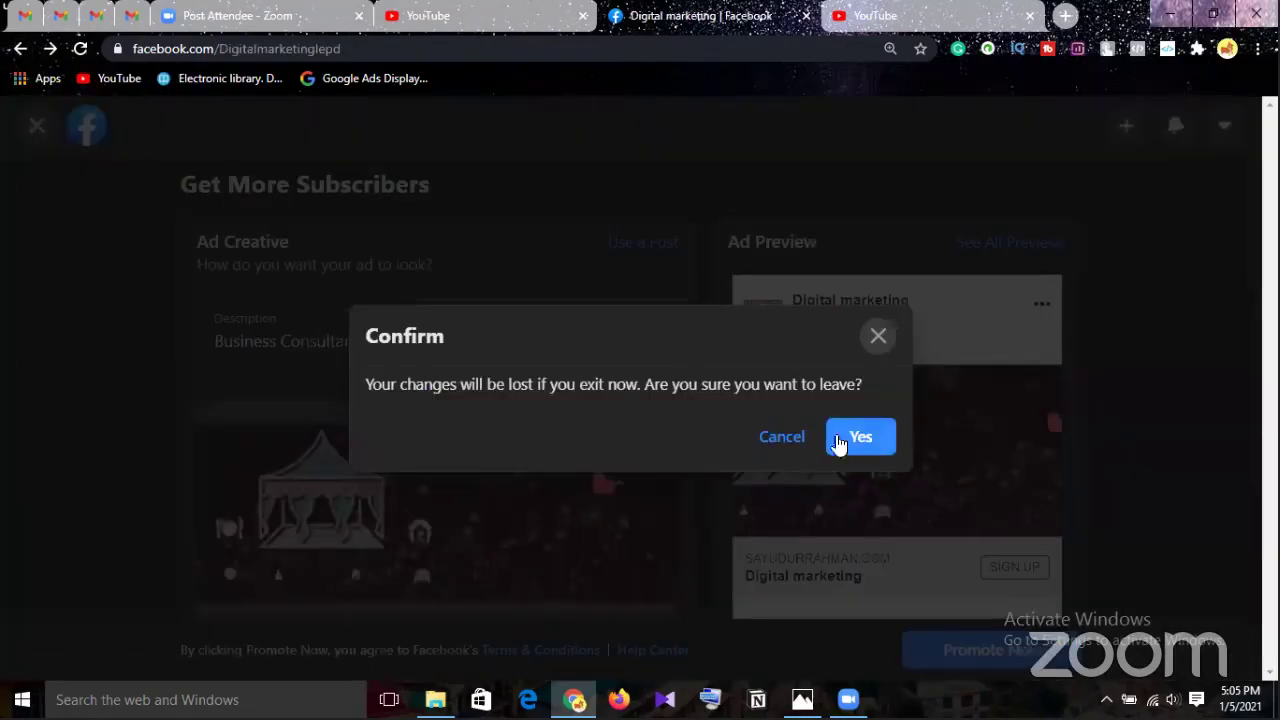
pyautogui.click(782, 436)
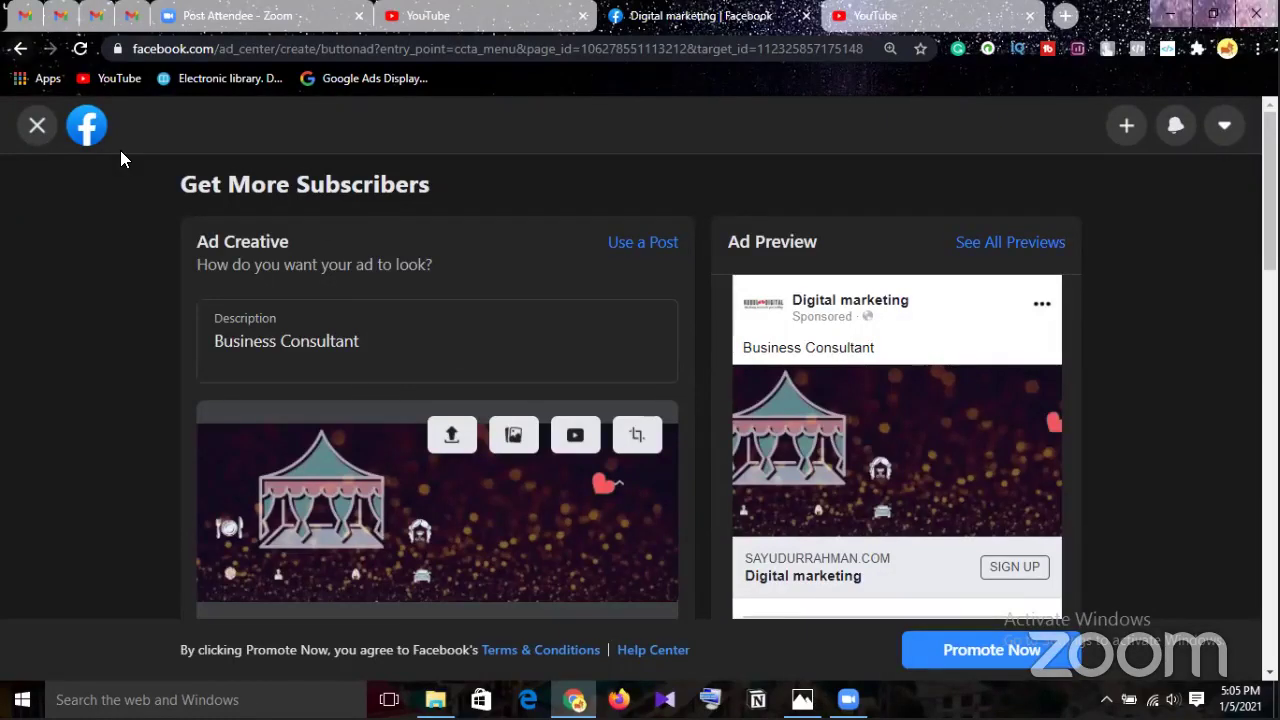
pyautogui.click(24, 15)
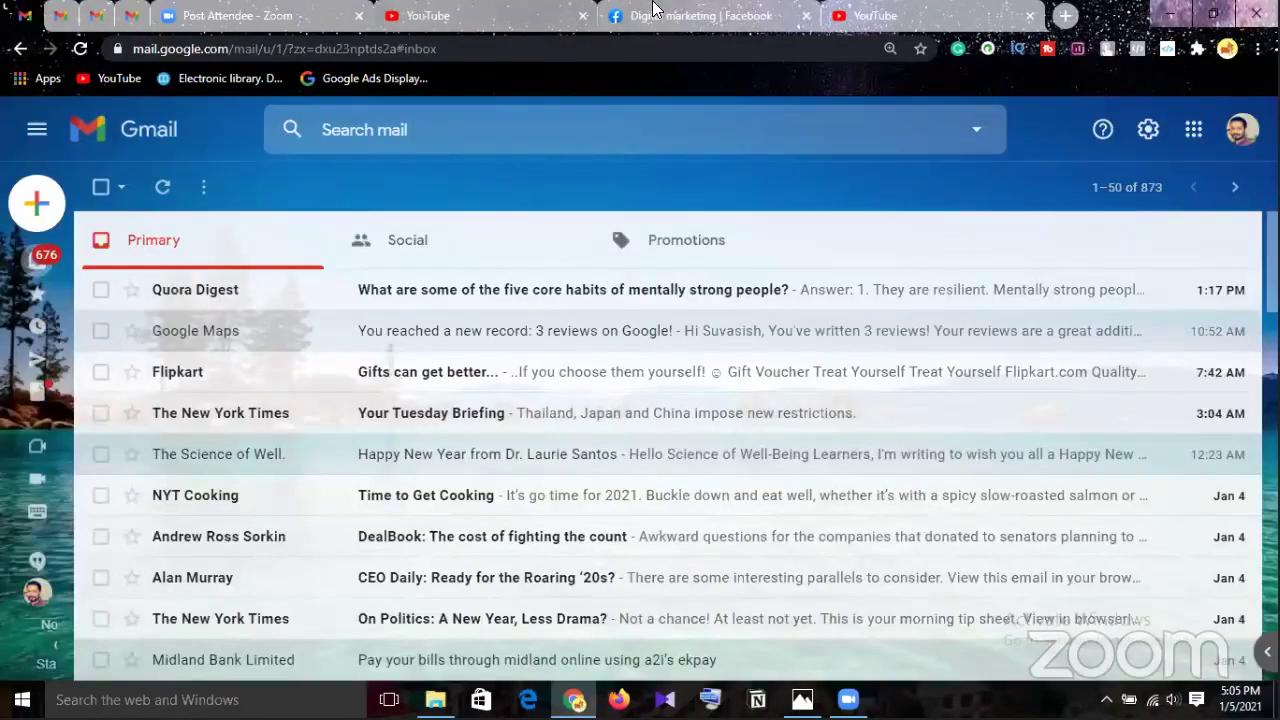
pyautogui.hotkey('ctrl', '7')
pyautogui.click(20, 50)
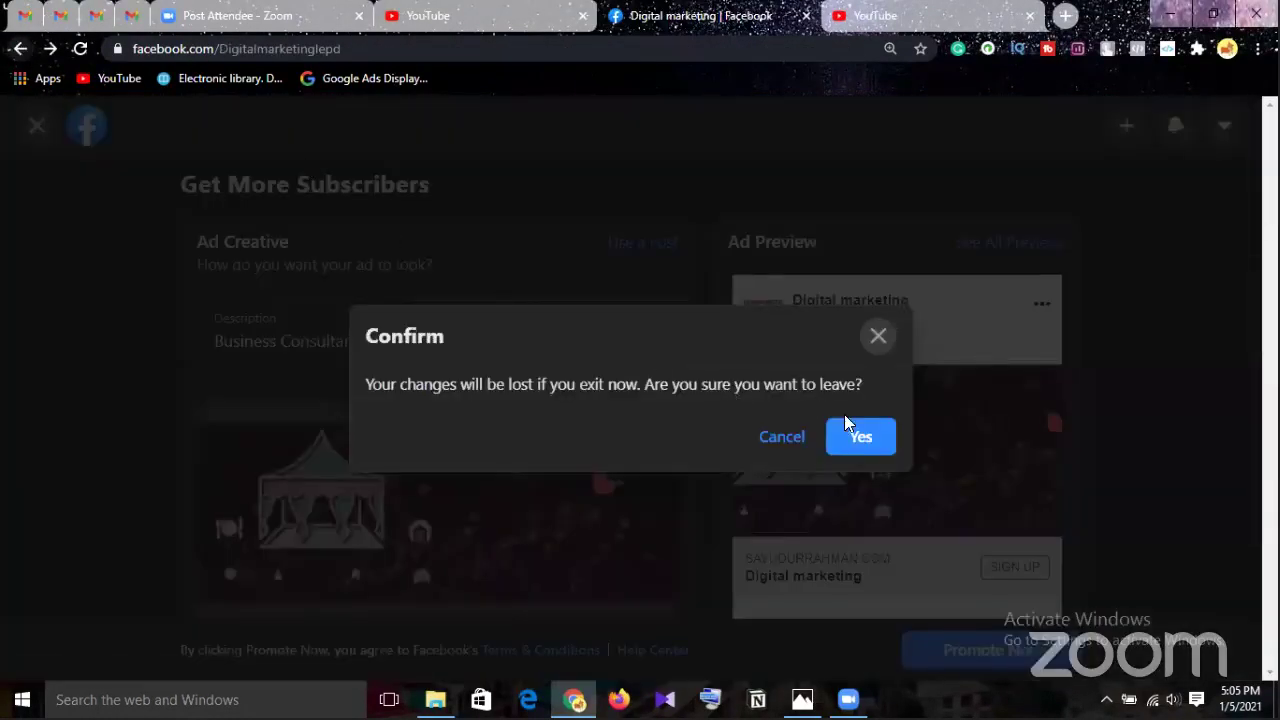
pyautogui.press('Return')
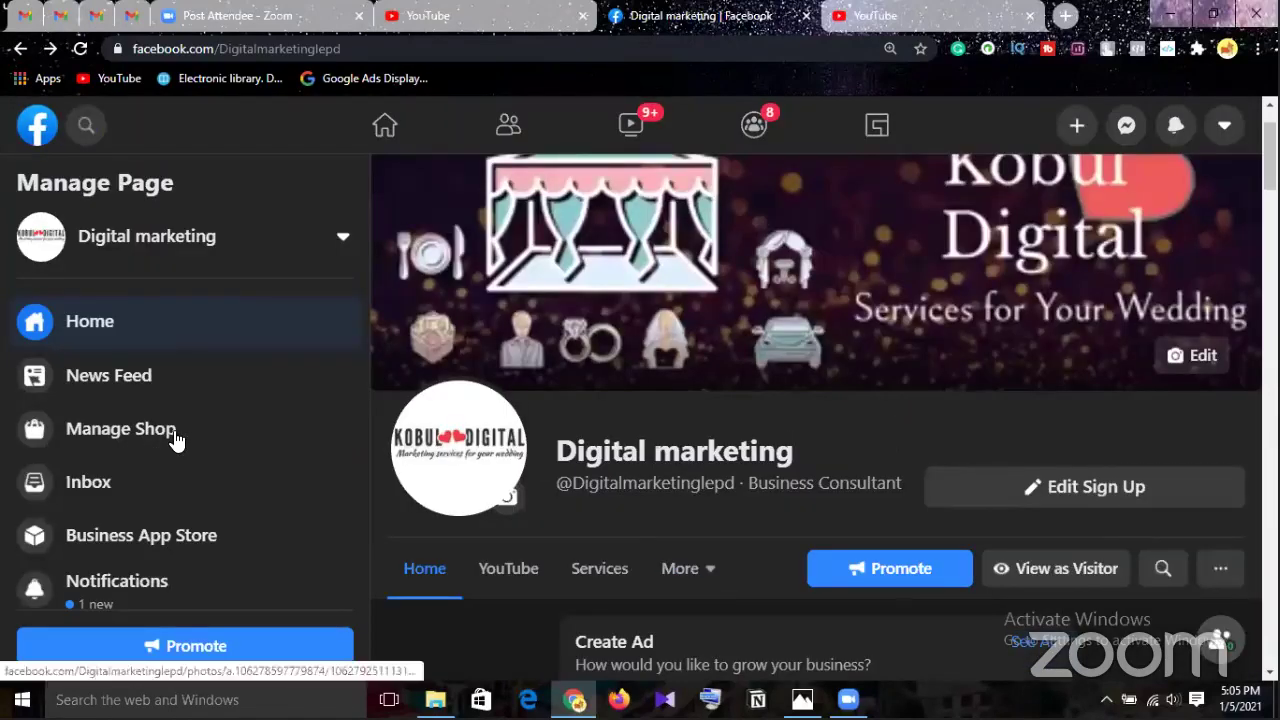
pyautogui.scroll(-3, 175, 440)
pyautogui.scroll(3, 180, 440)
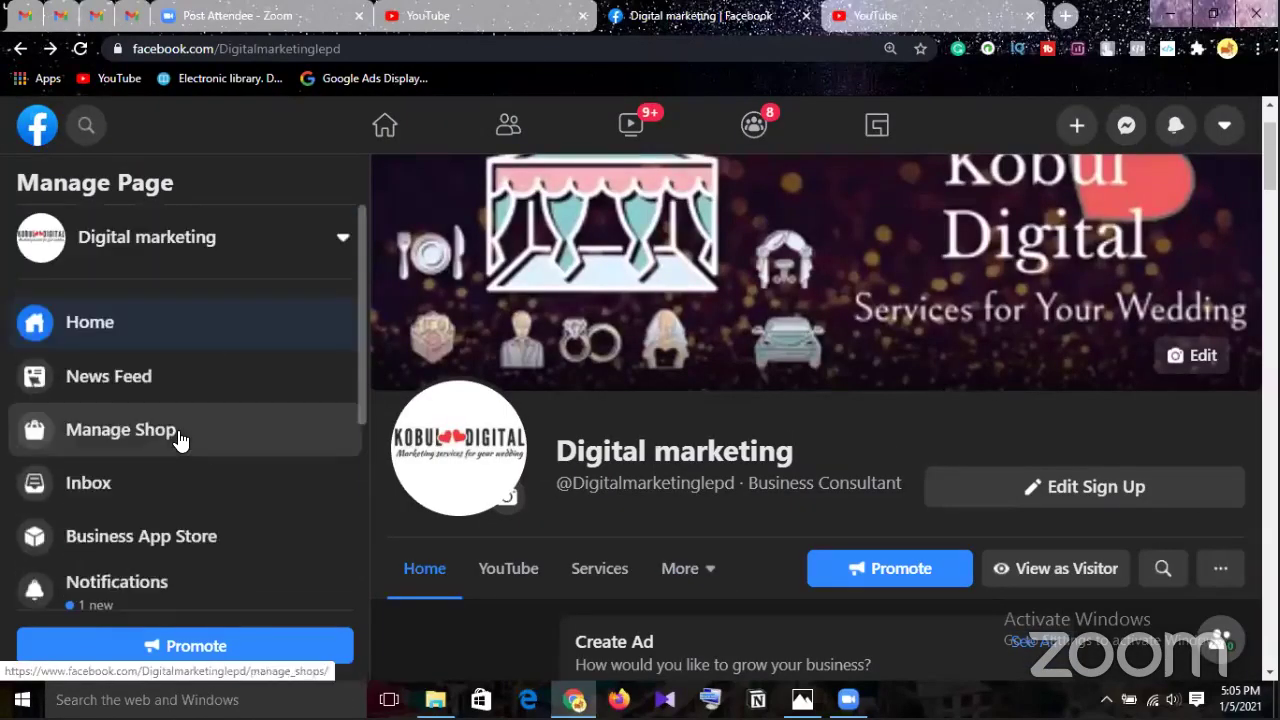
pyautogui.scroll(-1, 178, 440)
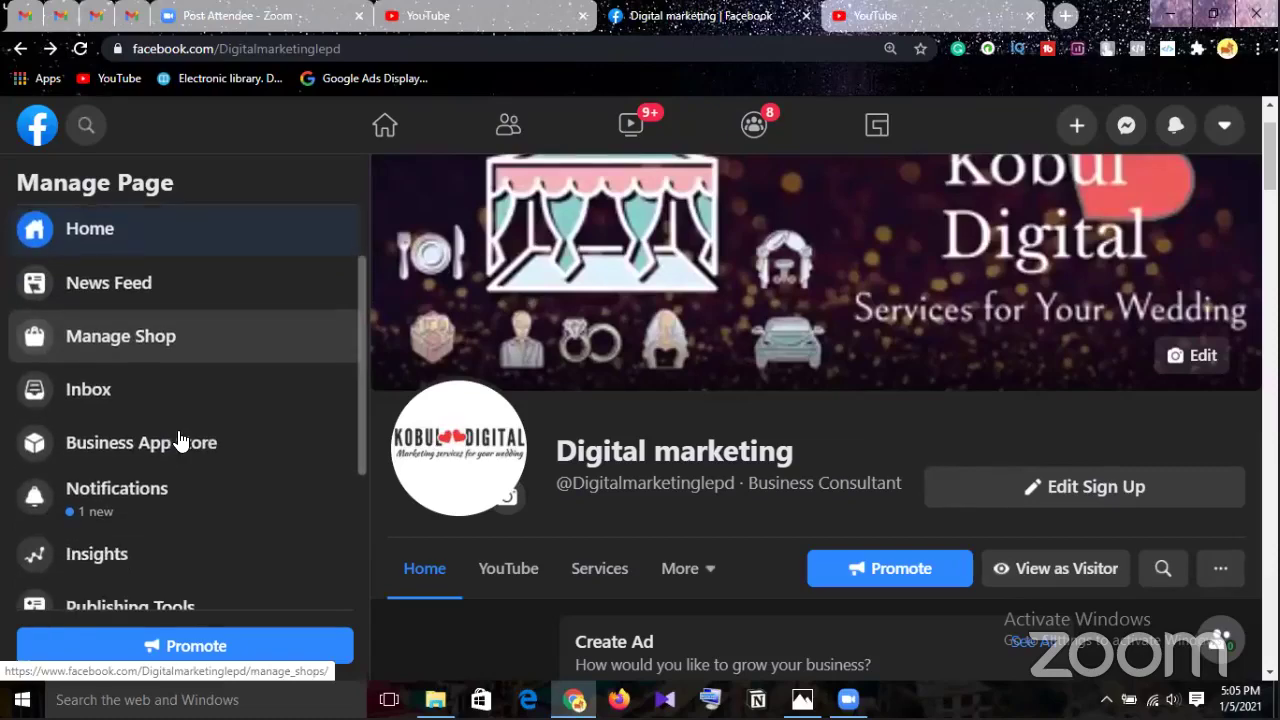
# Browse the page button's actions, preview Use App, and dismiss it without saving
pyautogui.click(1060, 494)
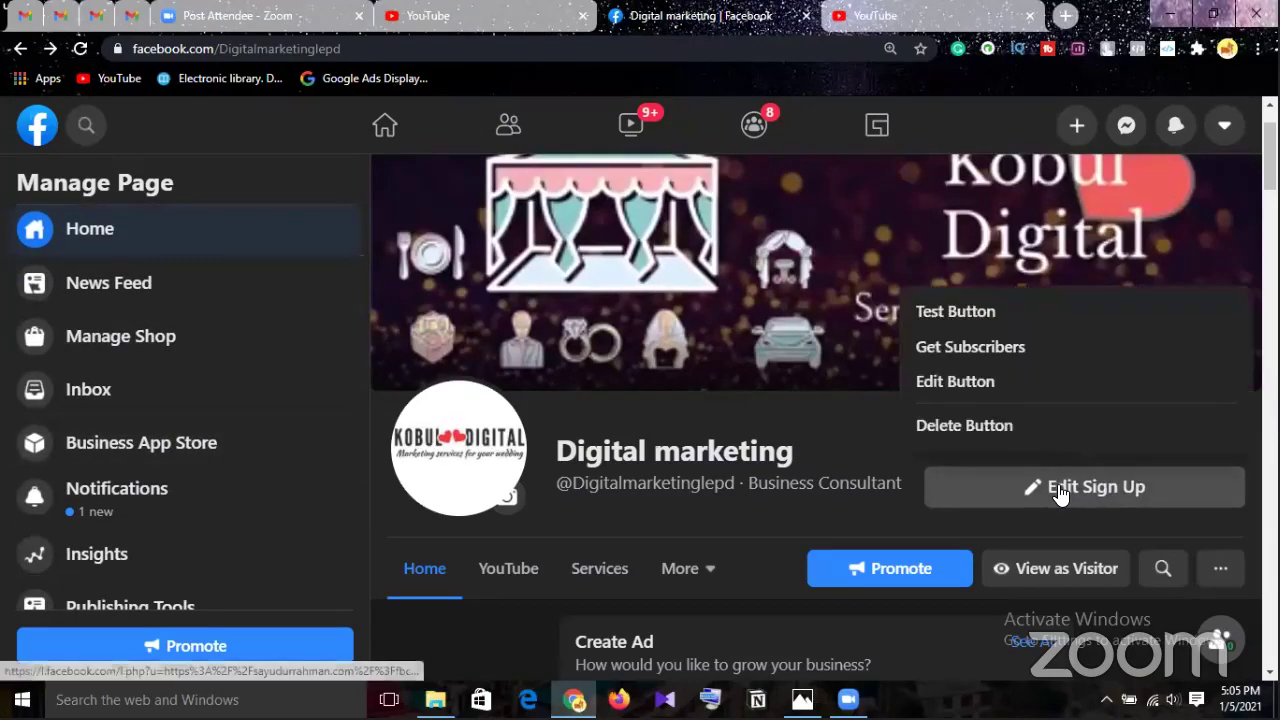
pyautogui.click(968, 381)
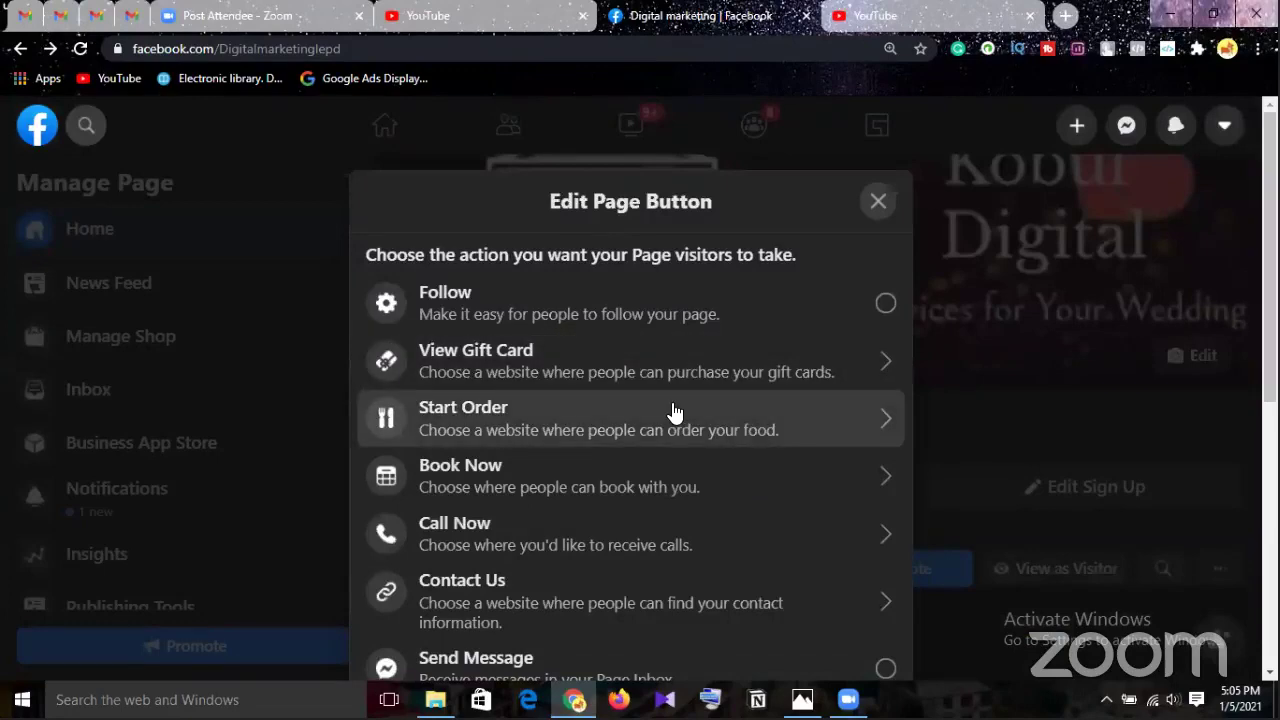
pyautogui.scroll(-3, 675, 412)
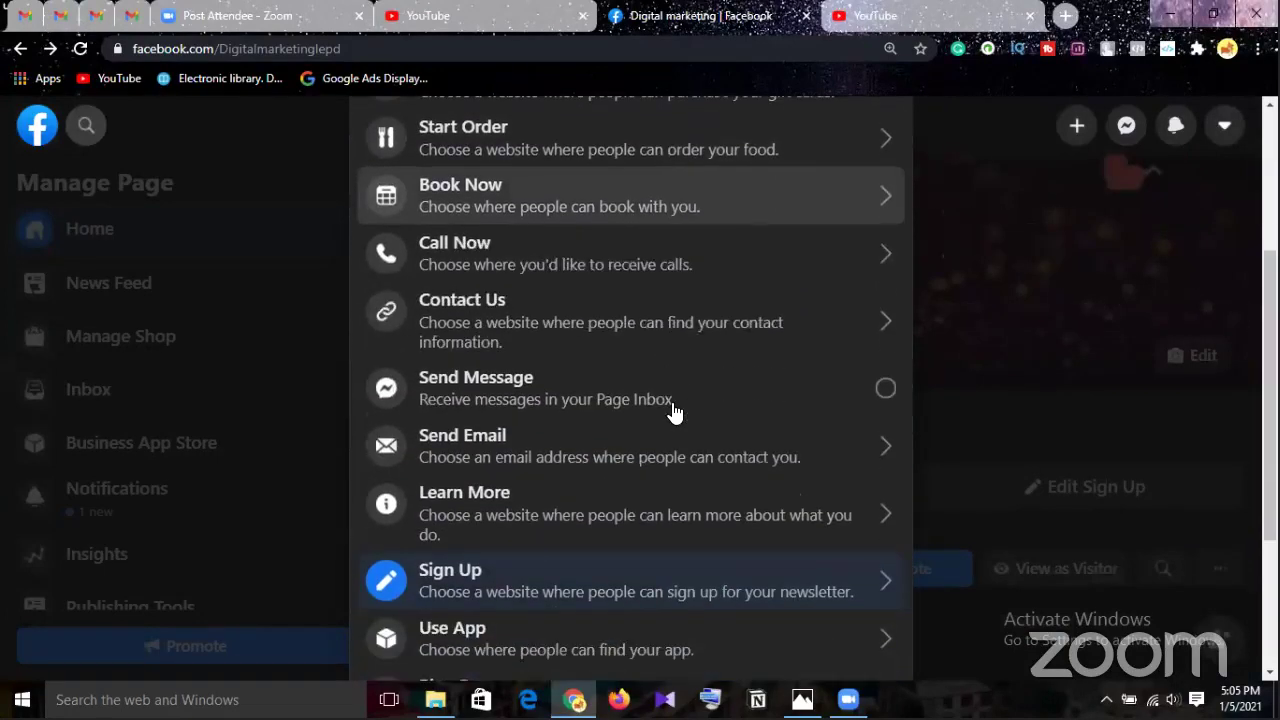
pyautogui.scroll(-3, 675, 412)
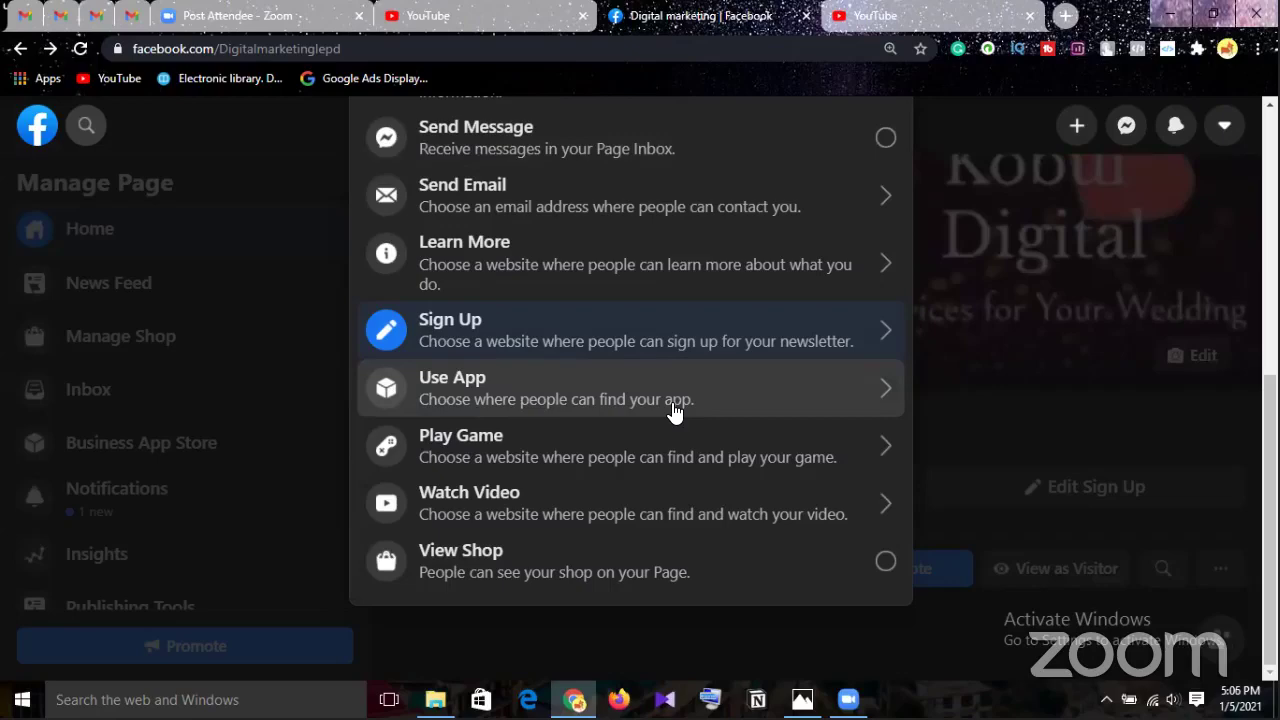
pyautogui.click(672, 408)
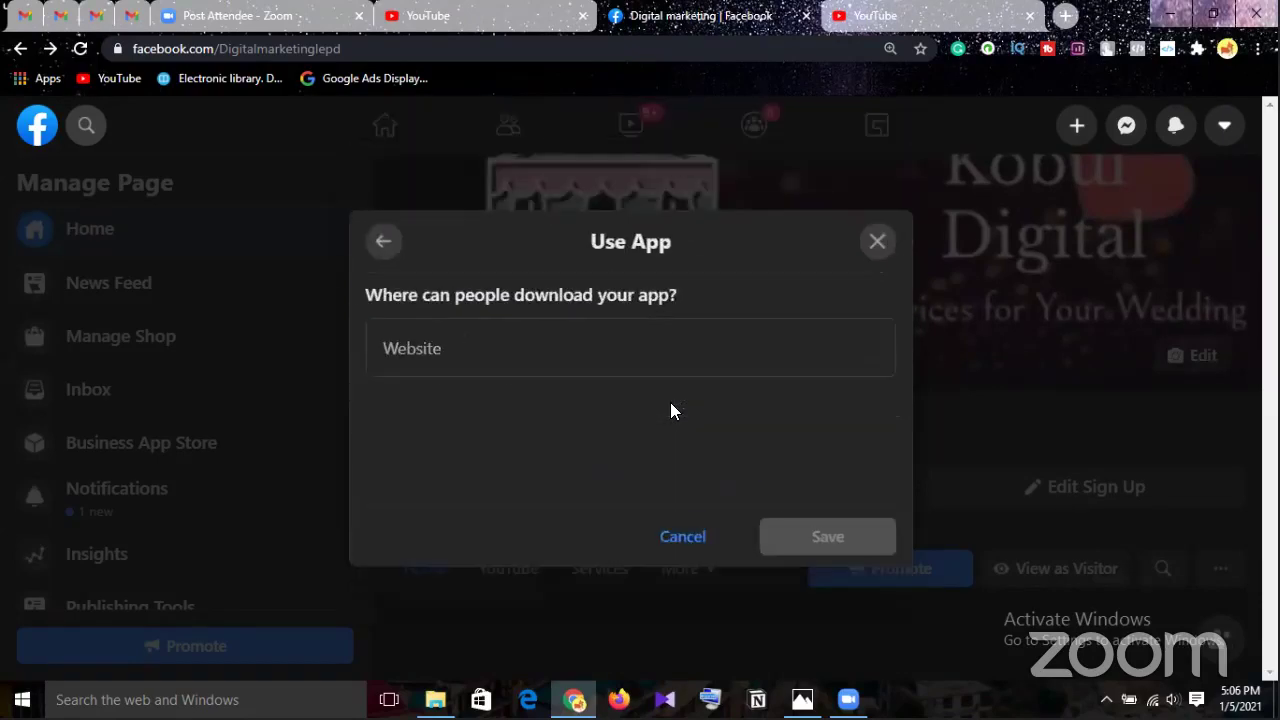
pyautogui.press('Escape')
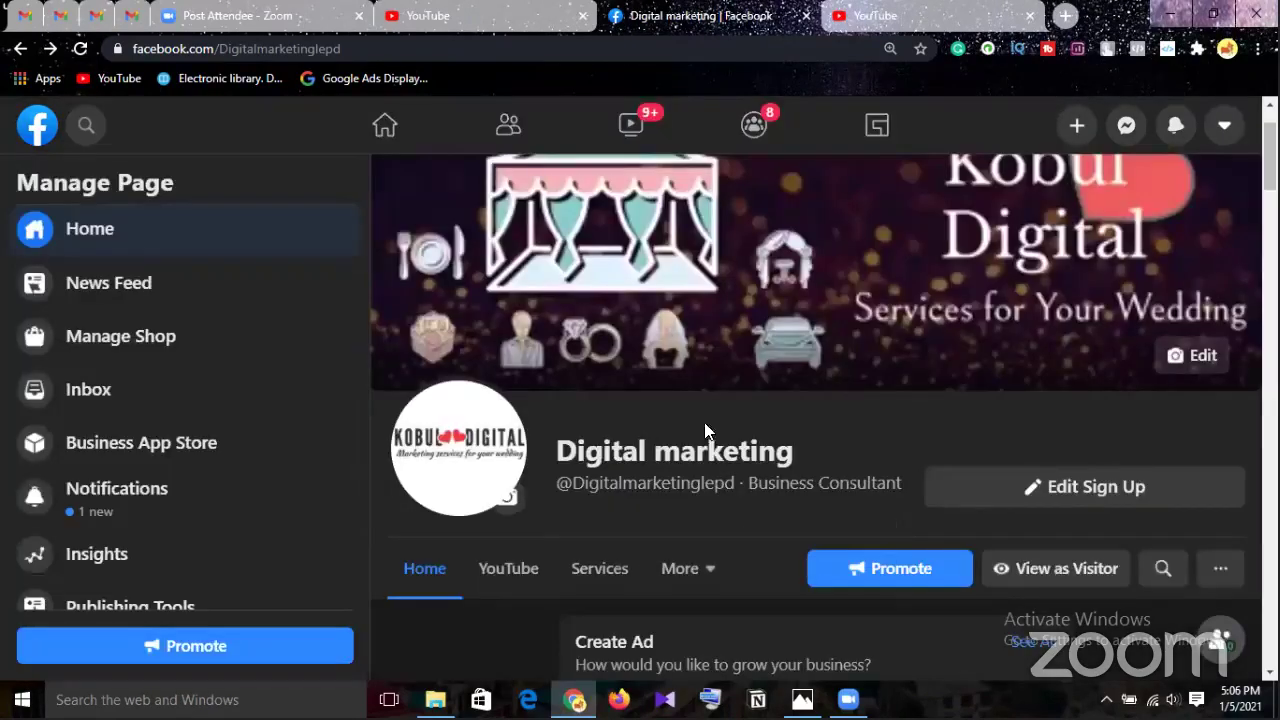
# Pick Watch Video as the page button's new action
pyautogui.click(1005, 502)
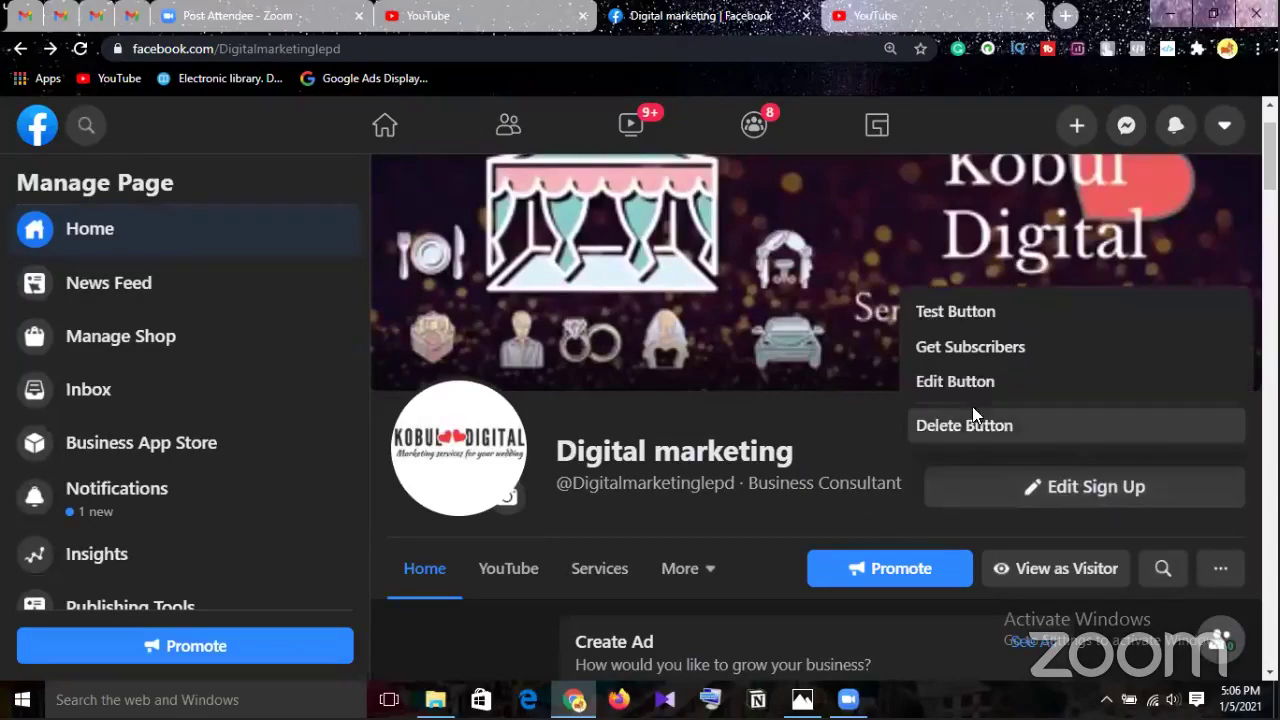
pyautogui.click(964, 393)
pyautogui.scroll(-5, 670, 440)
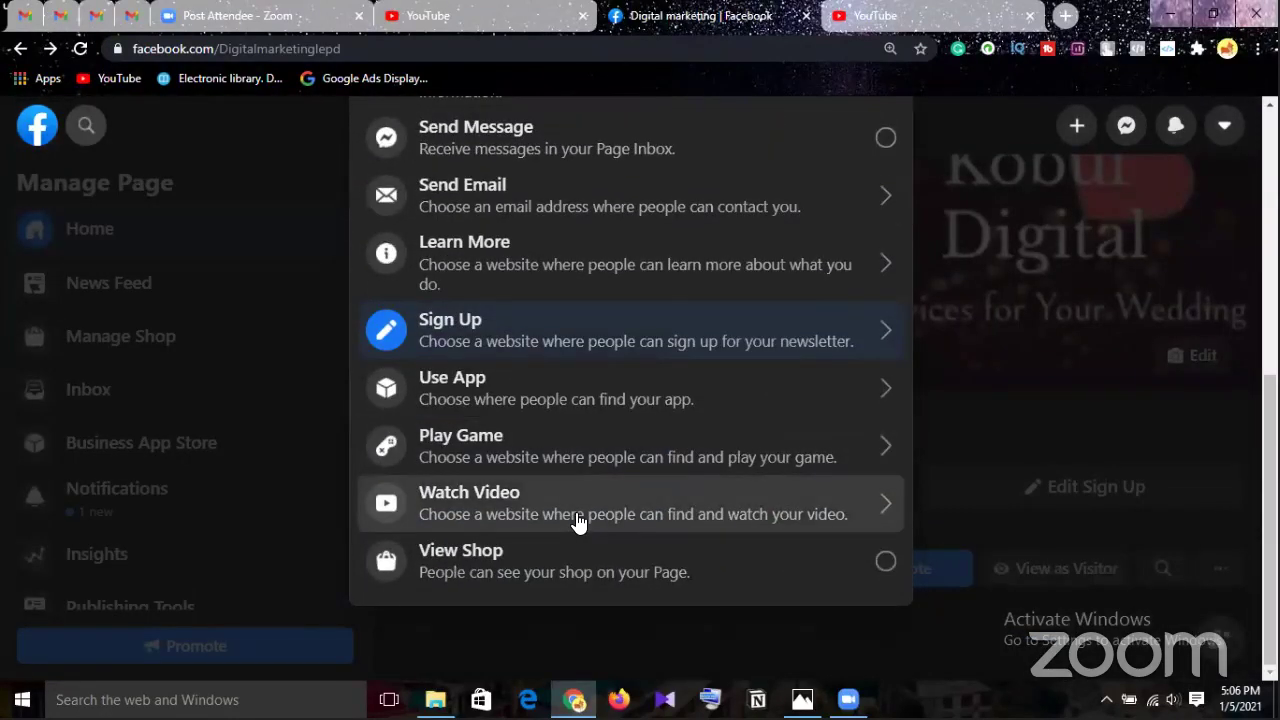
pyautogui.click(578, 512)
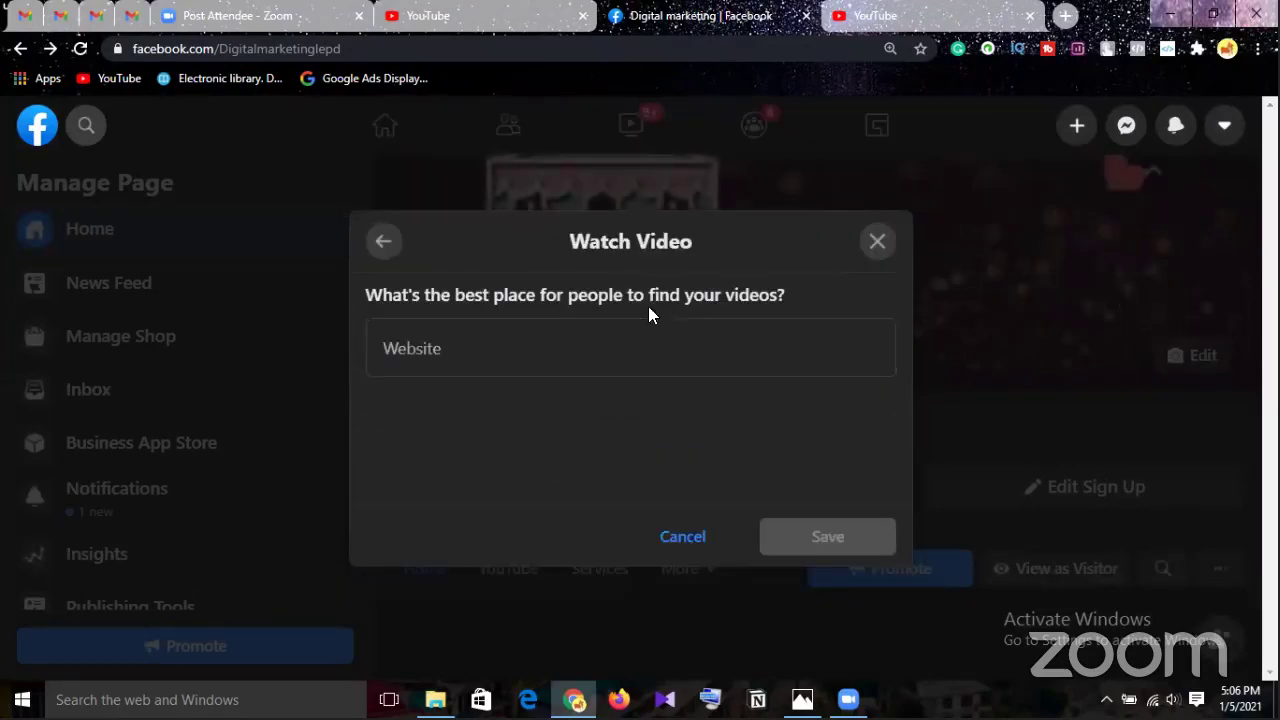
# Paste the copied channel ID into the video Website field, then trim its end
pyautogui.click(588, 338)
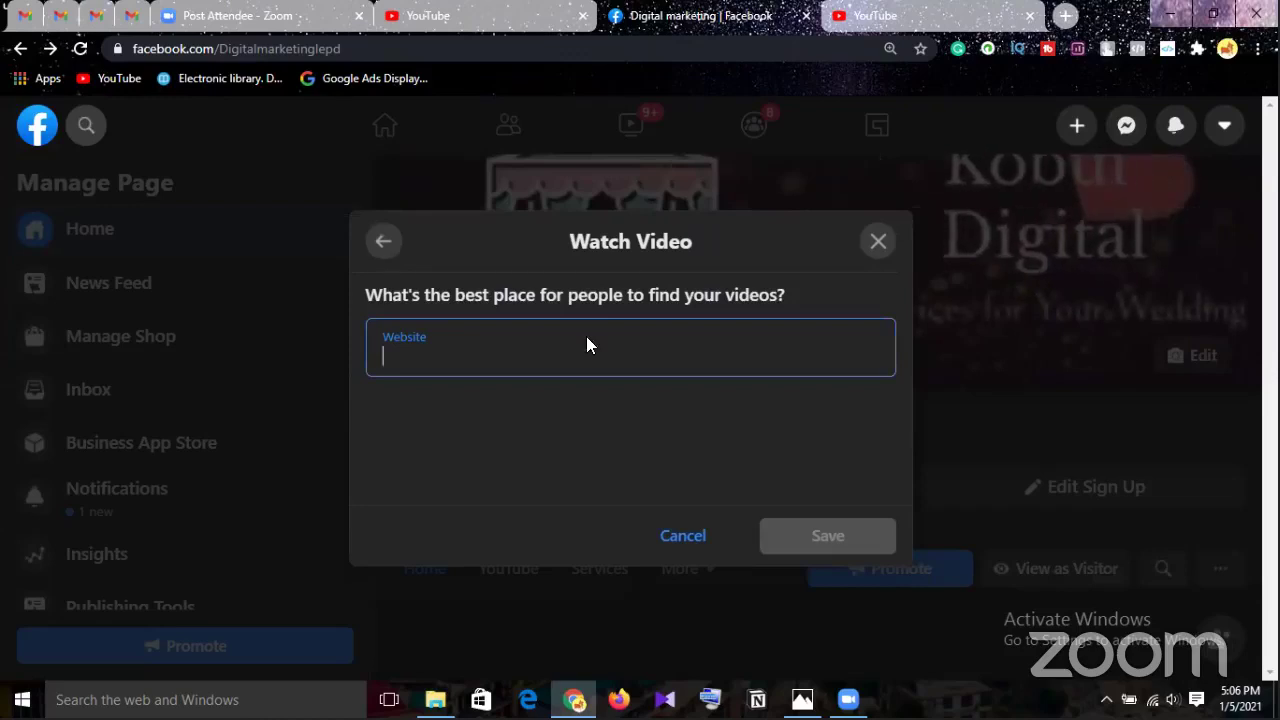
pyautogui.rightClick(587, 337)
pyautogui.click(648, 454)
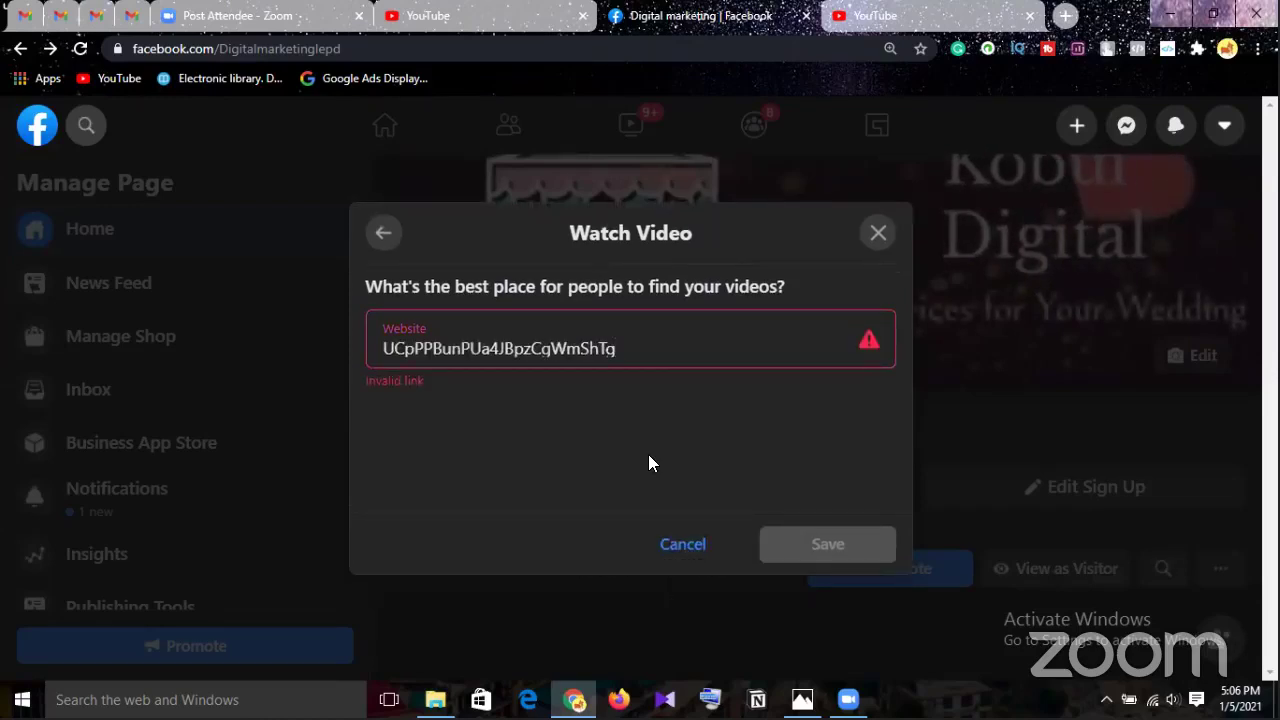
pyautogui.press('BackSpace')
pyautogui.press('BackSpace')
pyautogui.press('BackSpace')
pyautogui.press('BackSpace')
pyautogui.press('BackSpace')
pyautogui.press('BackSpace')
pyautogui.press('BackSpace')
pyautogui.press('BackSpace')
pyautogui.press('BackSpace')
pyautogui.press('BackSpace')
pyautogui.press('BackSpace')
pyautogui.press('BackSpace')
pyautogui.press('BackSpace')
pyautogui.press('BackSpace')
pyautogui.press('BackSpace')
pyautogui.press('BackSpace')
pyautogui.press('BackSpace')
pyautogui.press('BackSpace')
pyautogui.press('BackSpace')
pyautogui.press('BackSpace')
pyautogui.press('BackSpace')
pyautogui.press('BackSpace')
pyautogui.press('BackSpace')
pyautogui.press('BackSpace')
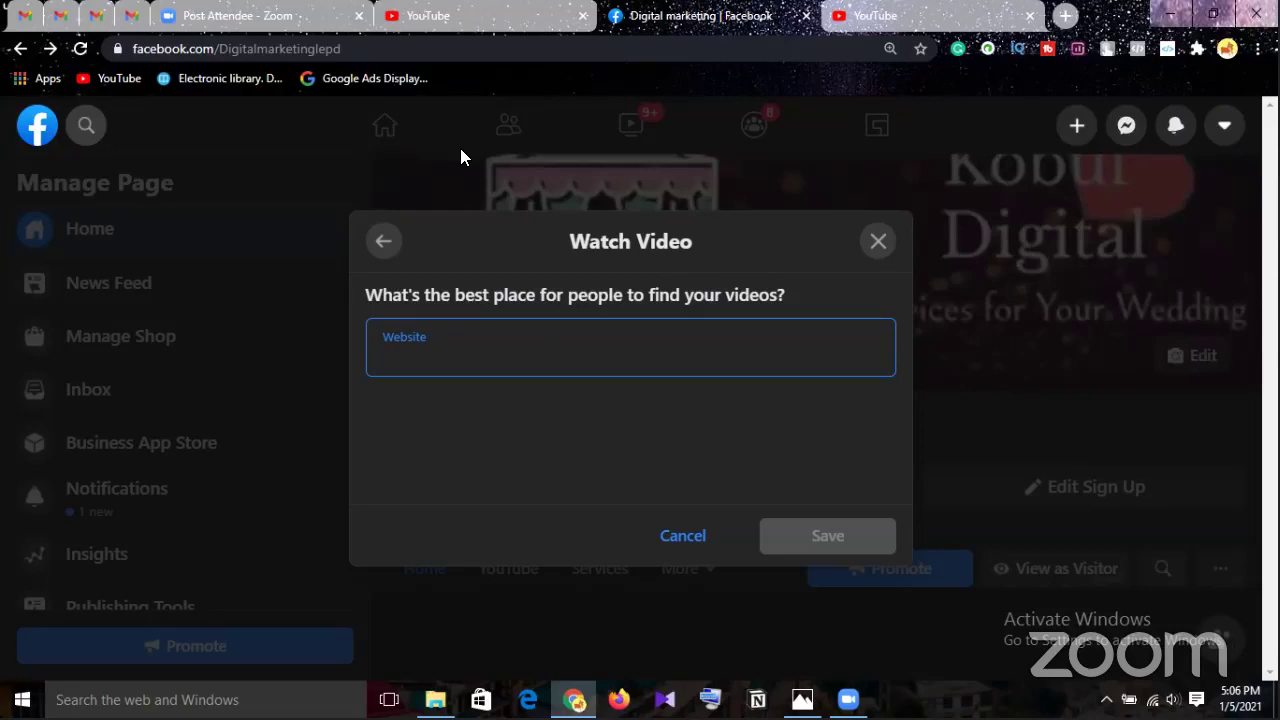
# Paste the YouTube channel URL into the Website field and save the Watch Video button
pyautogui.click(436, 351)
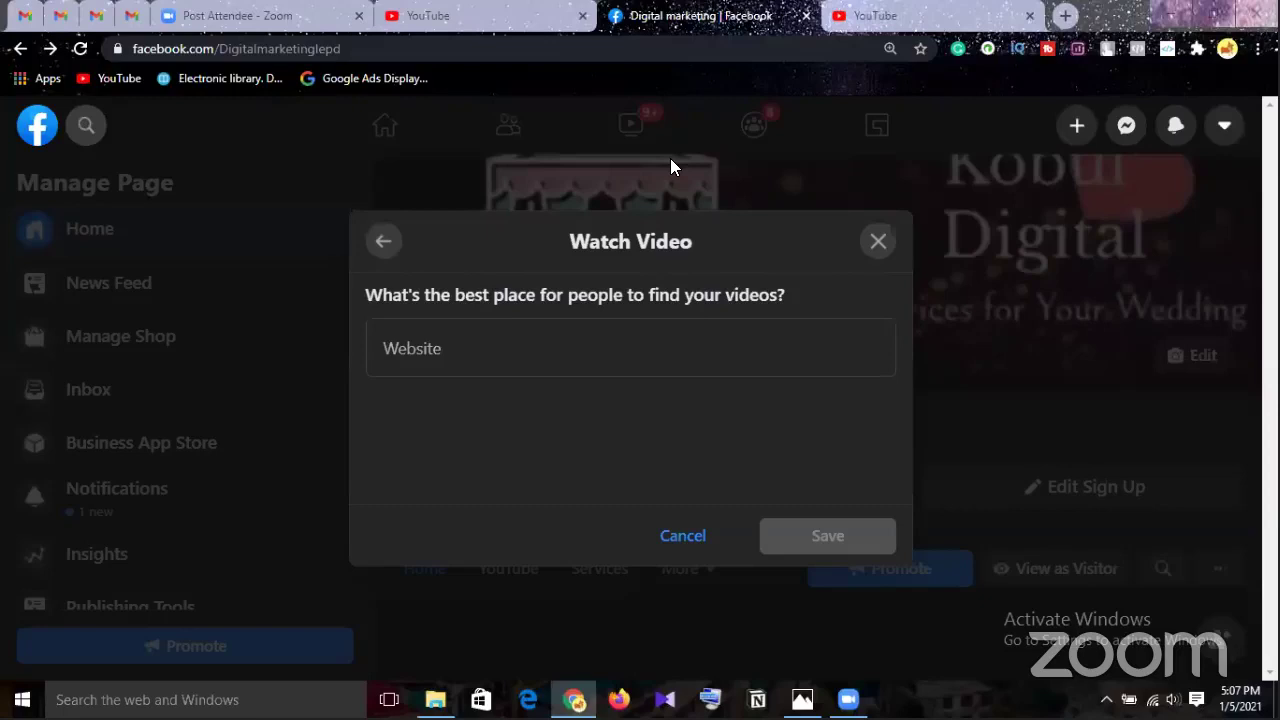
pyautogui.click(520, 337)
pyautogui.rightClick(520, 332)
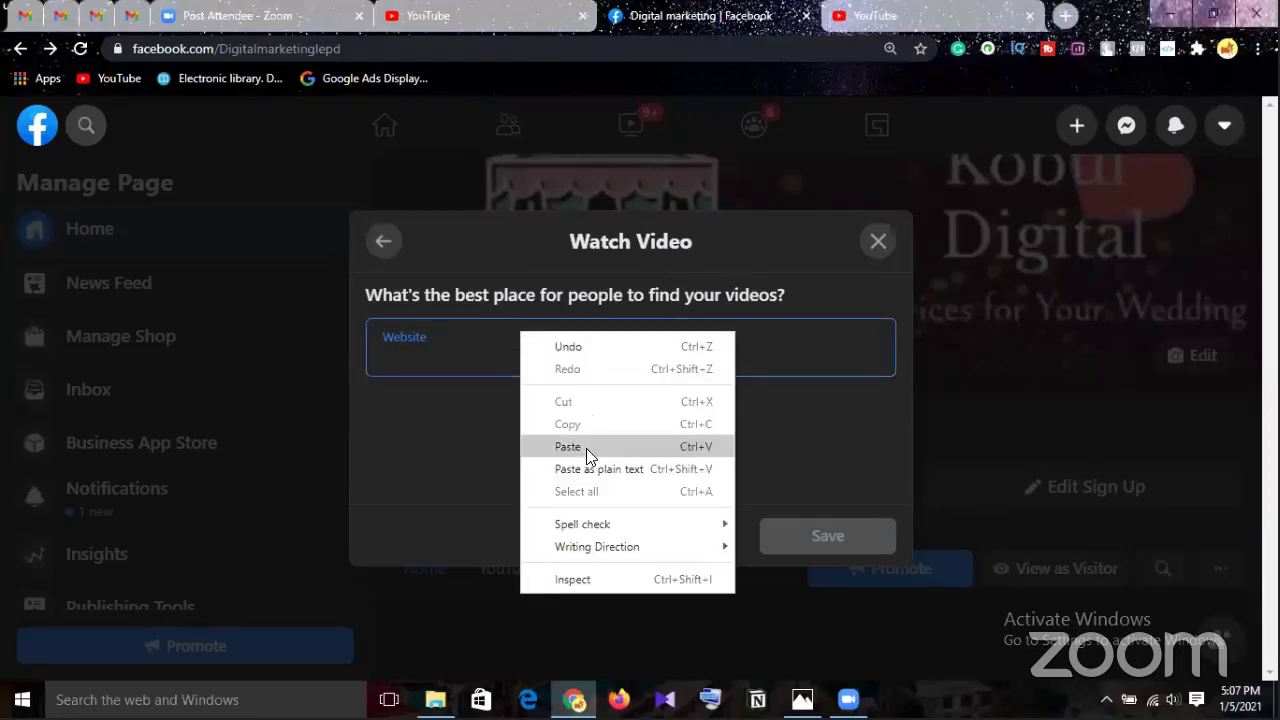
pyautogui.click(586, 448)
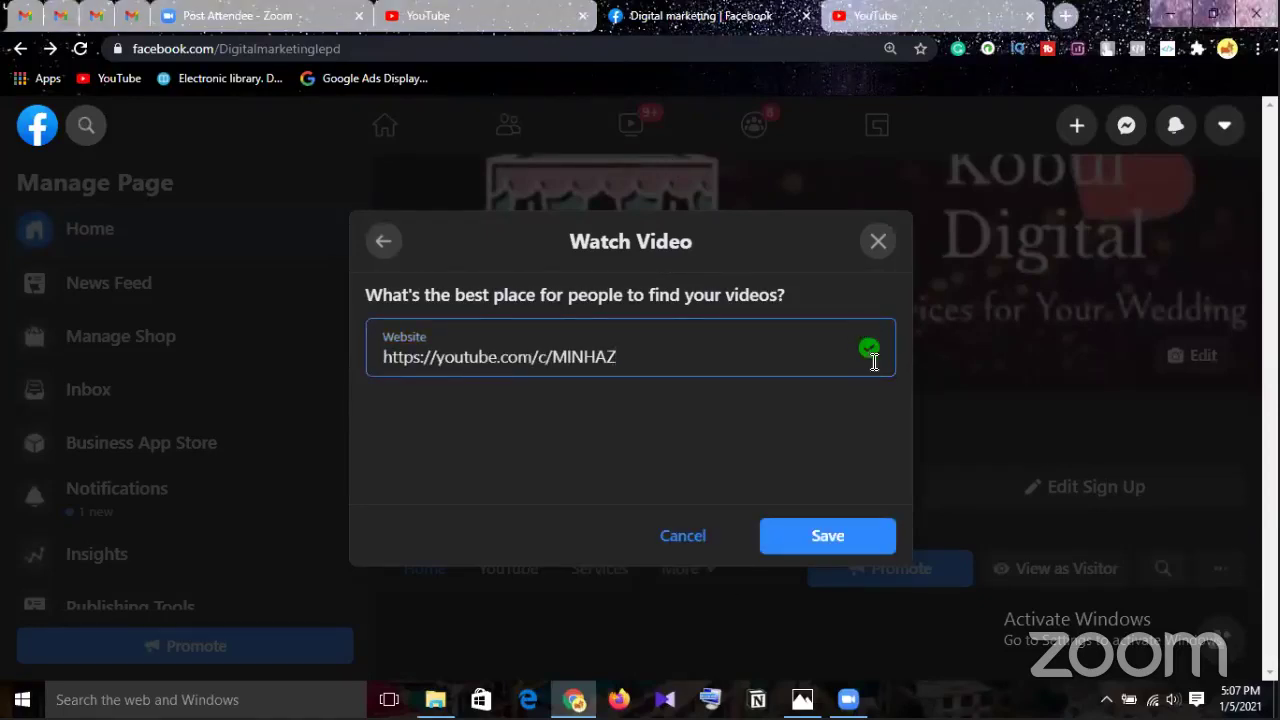
pyautogui.click(831, 540)
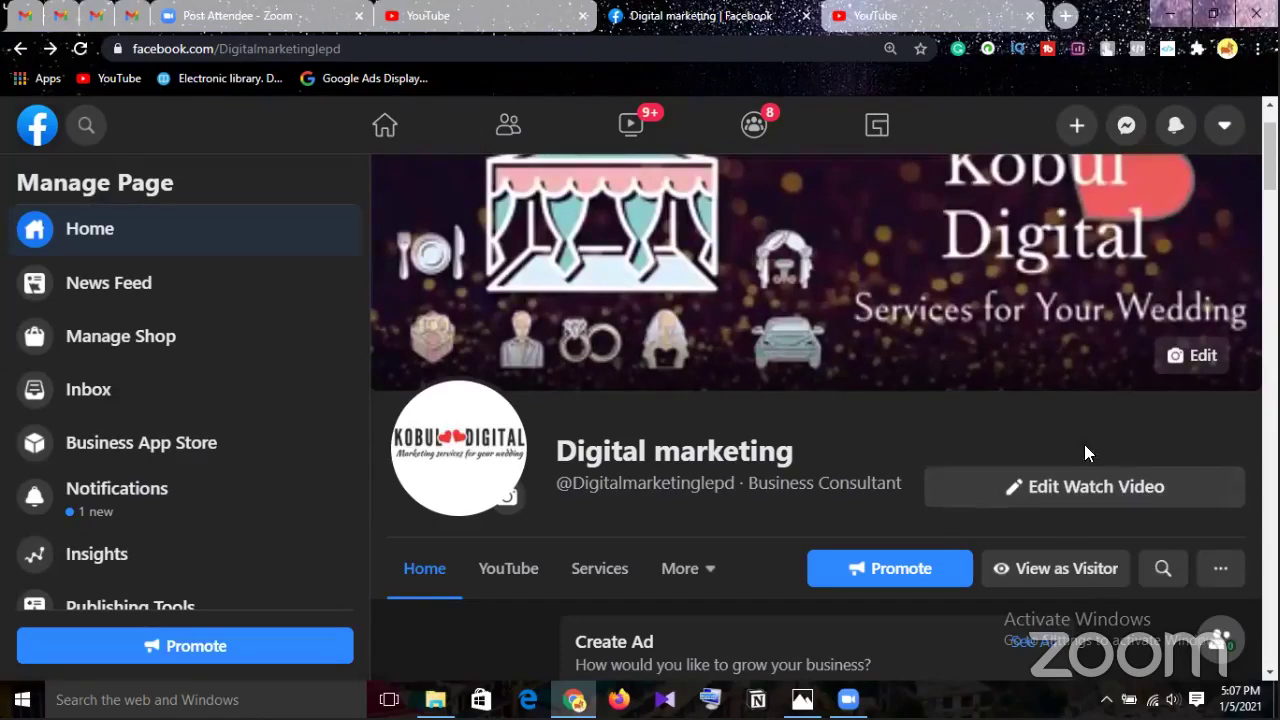
# View the page as a visitor, confirm Watch Video opens YouTube, and return to Facebook
pyautogui.click(1063, 566)
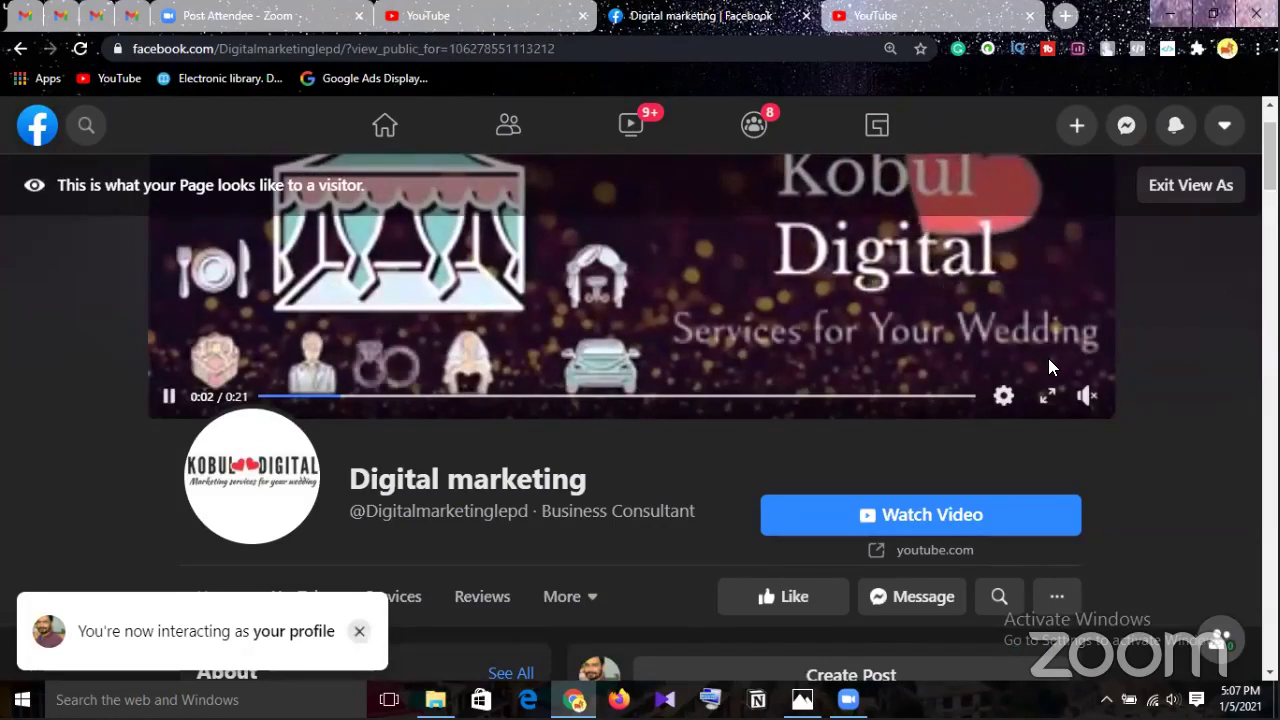
pyautogui.click(1168, 197)
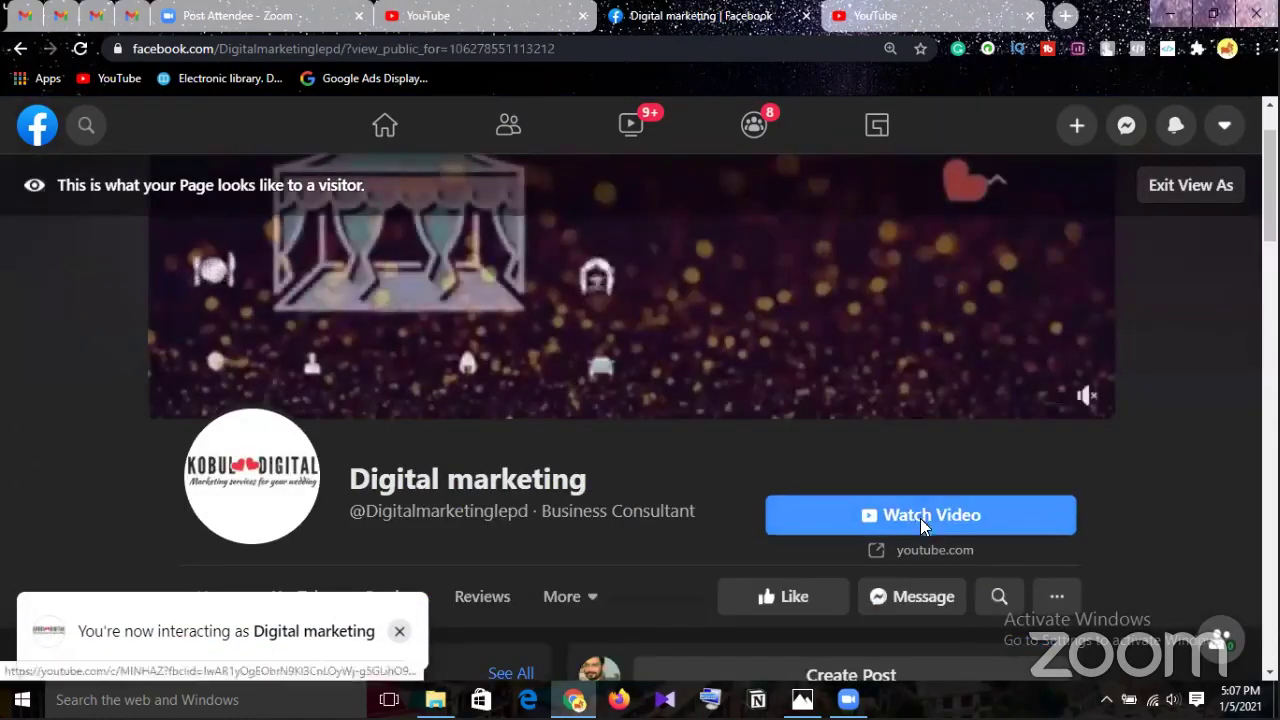
pyautogui.click(921, 520)
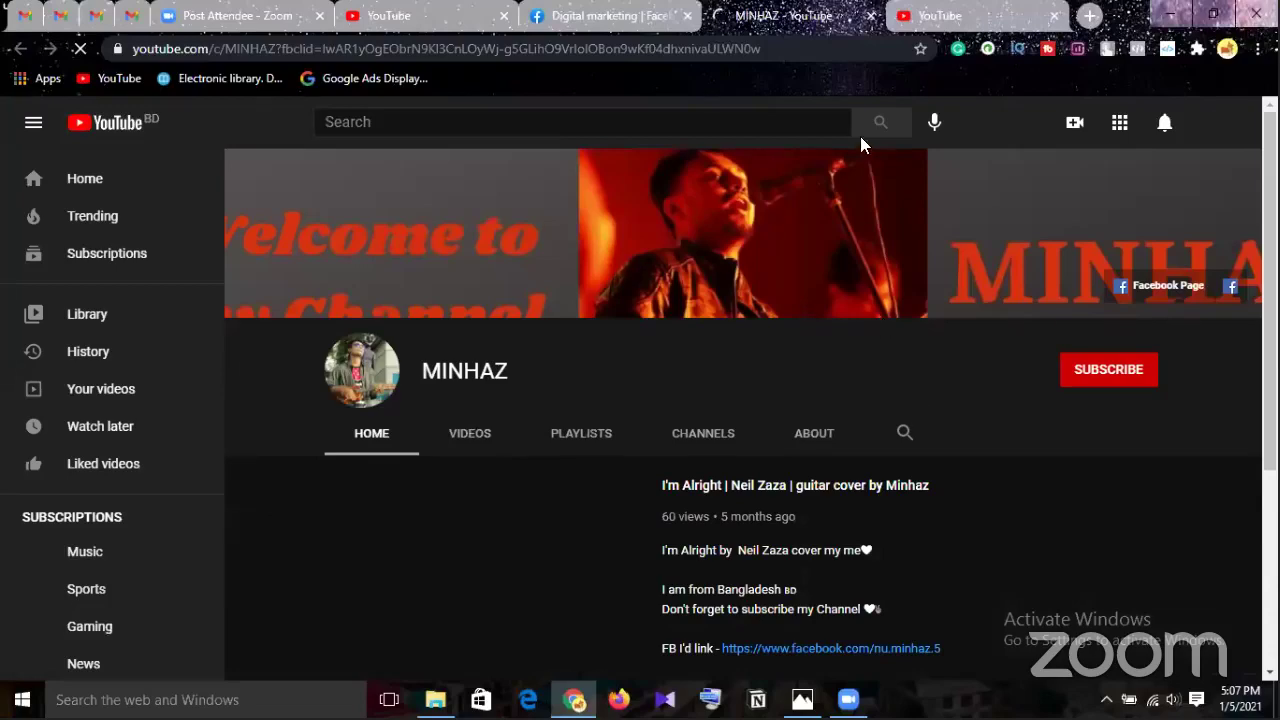
pyautogui.click(630, 14)
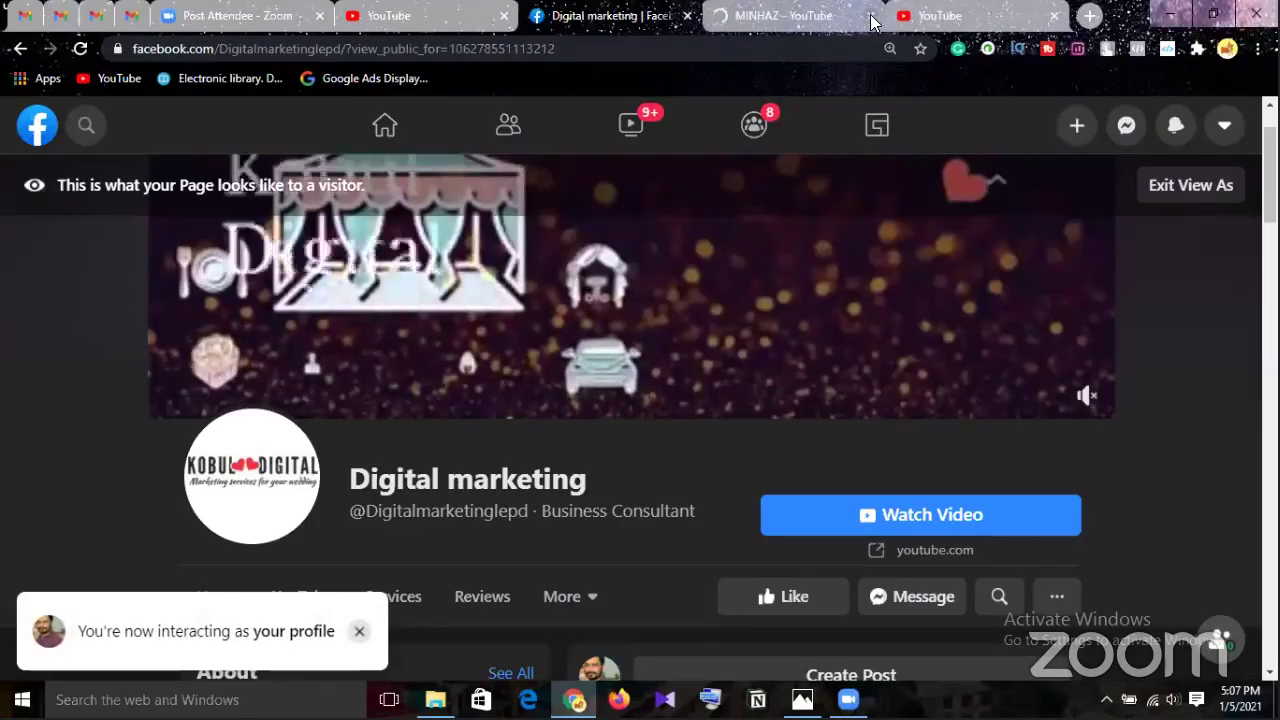
pyautogui.scroll(-6, 612, 442)
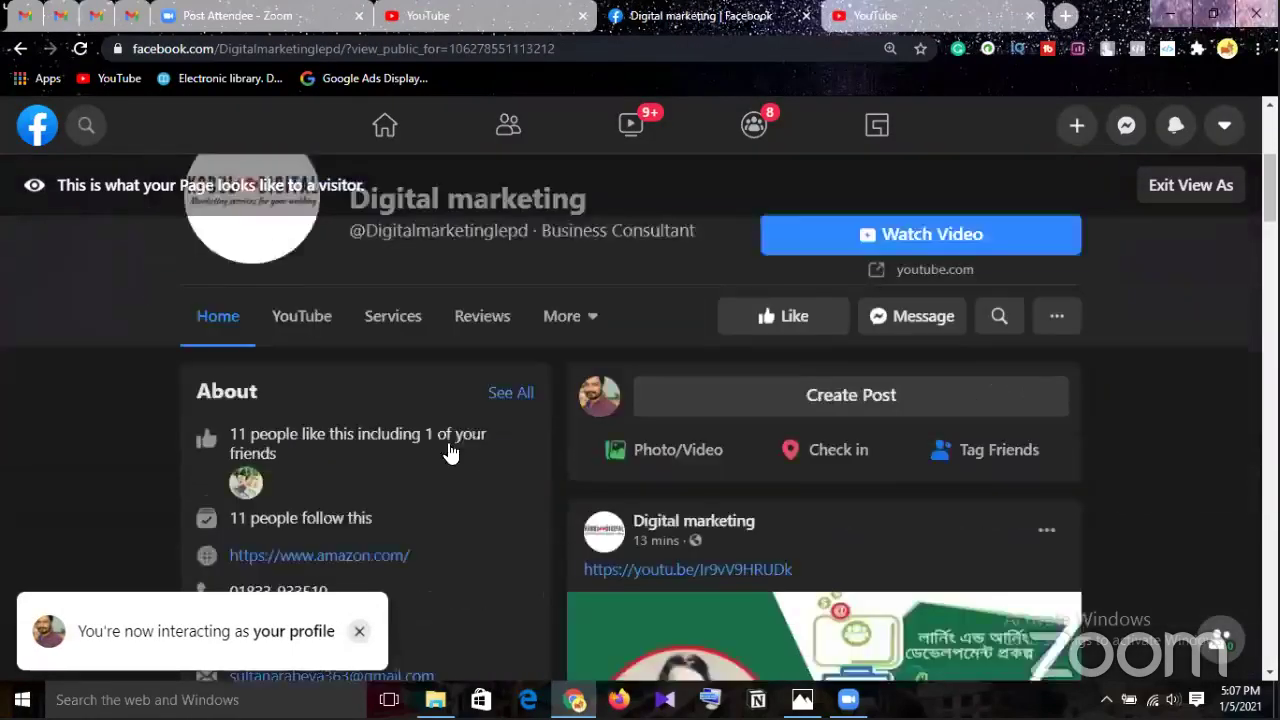
pyautogui.scroll(6, 309, 420)
# Exit the visitor preview and start a new ad from the page's Ad Center
pyautogui.click(1190, 186)
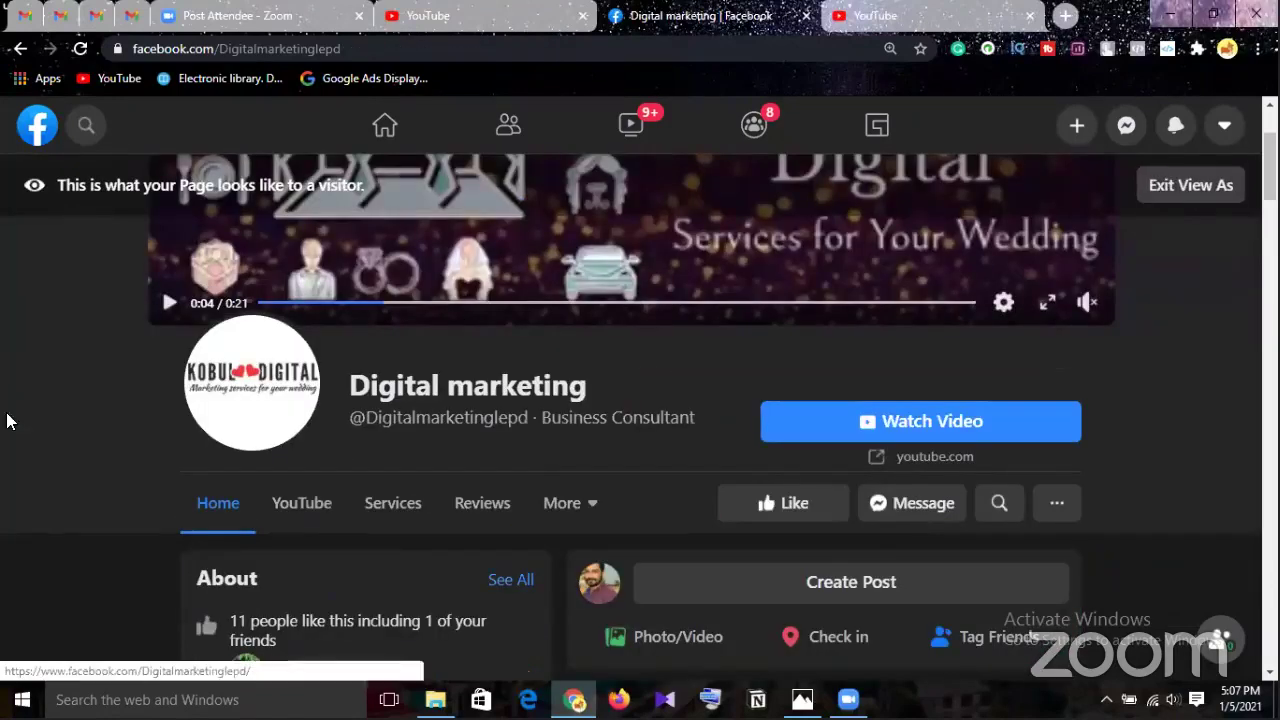
pyautogui.scroll(-1, 152, 458)
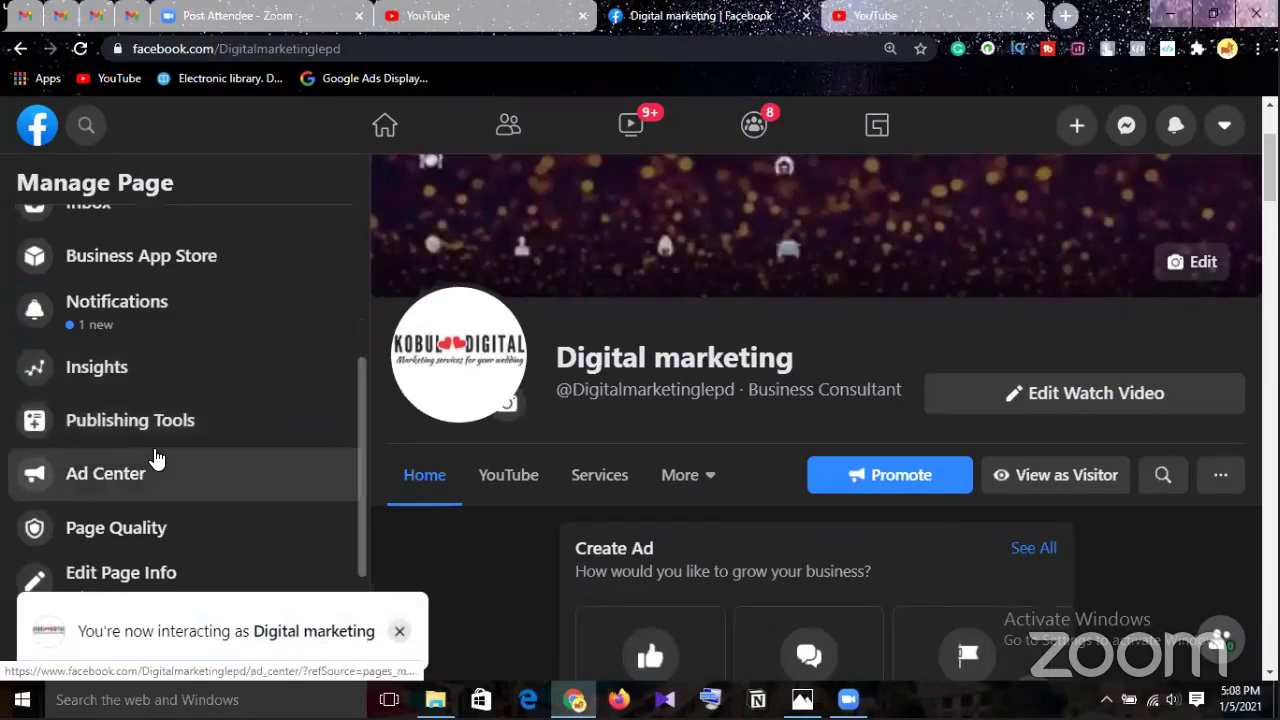
pyautogui.click(144, 472)
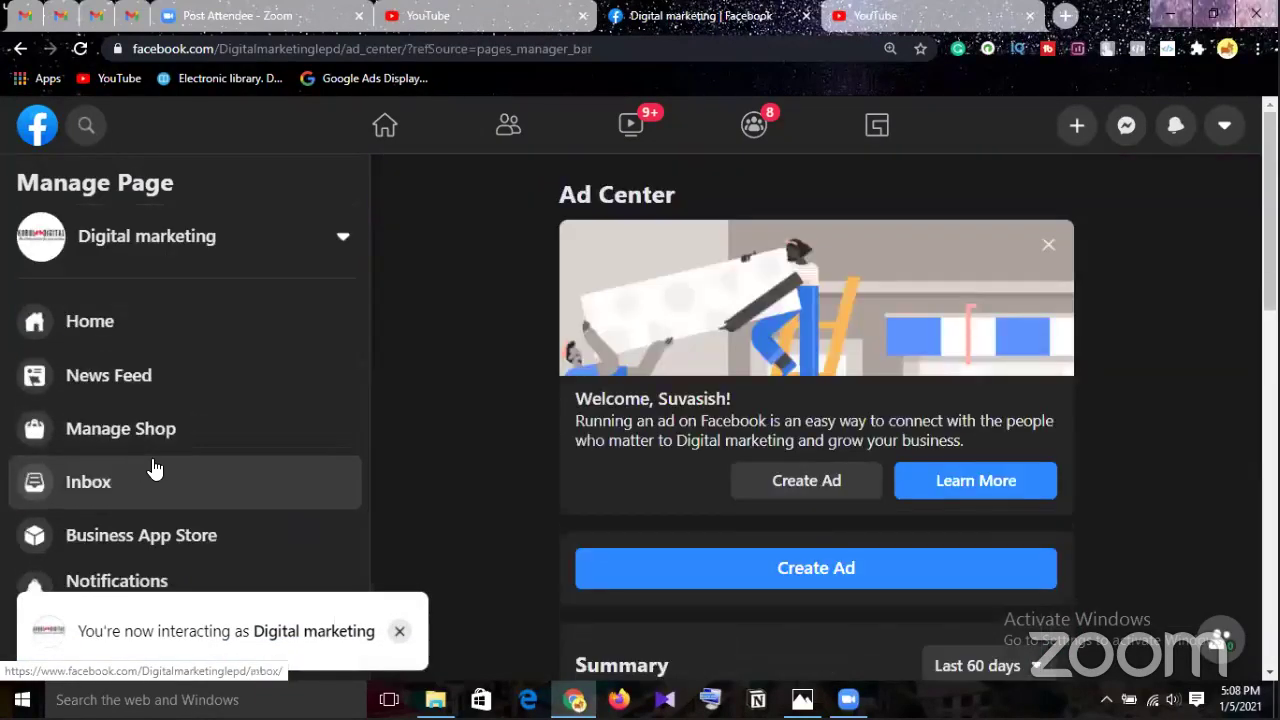
pyautogui.scroll(-3, 620, 426)
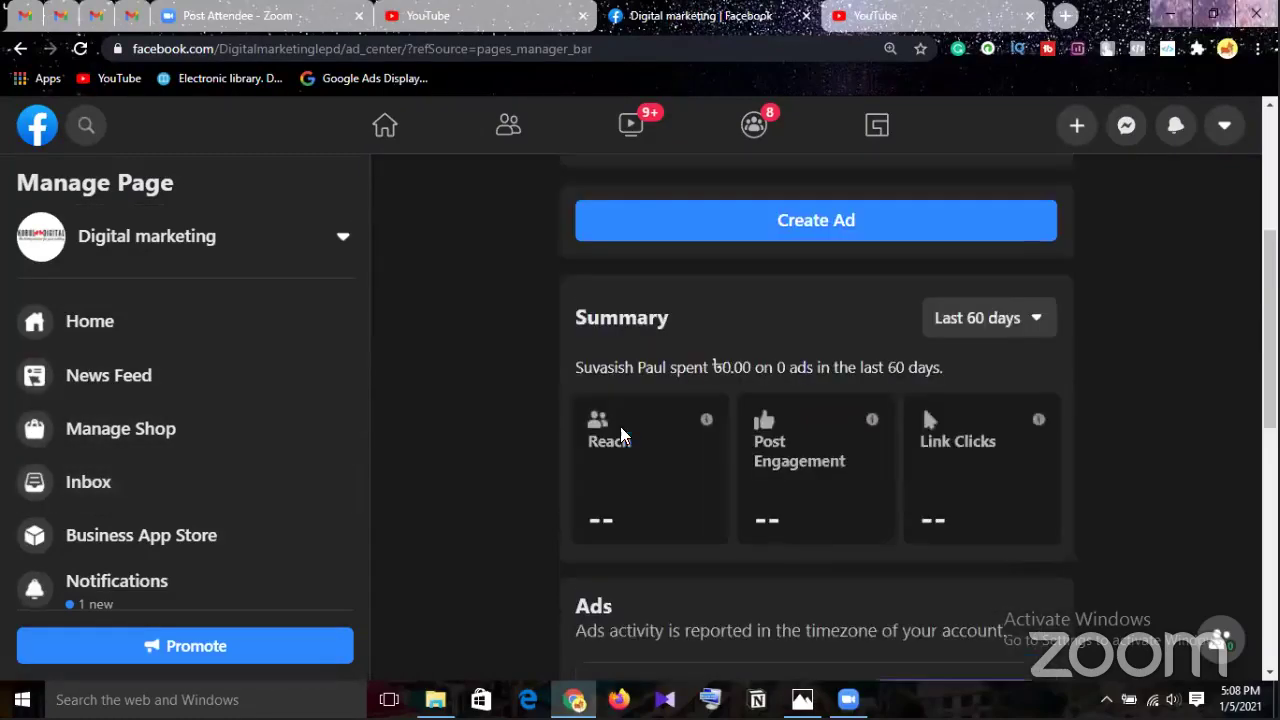
pyautogui.scroll(2, 664, 366)
pyautogui.click(662, 384)
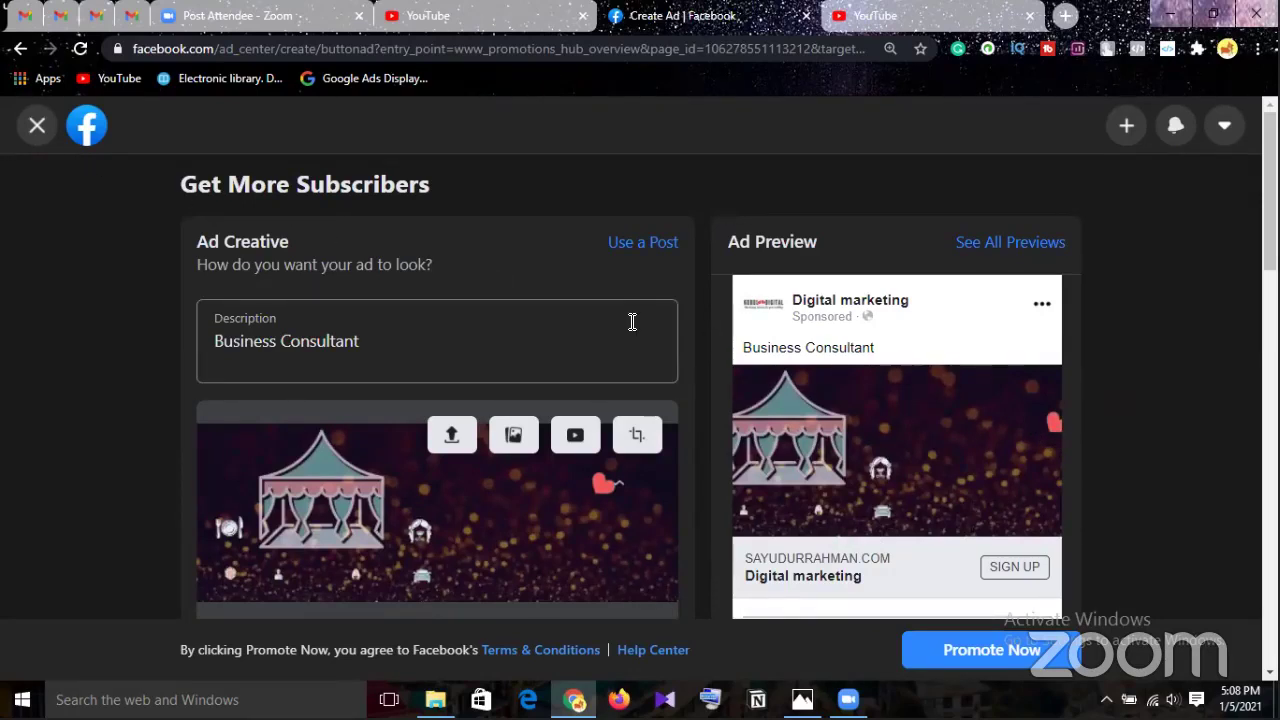
# Look over the Get More Subscribers ad draft, then discard it to return to Choose A Goal
pyautogui.scroll(-1, 630, 322)
pyautogui.scroll(-1, 626, 329)
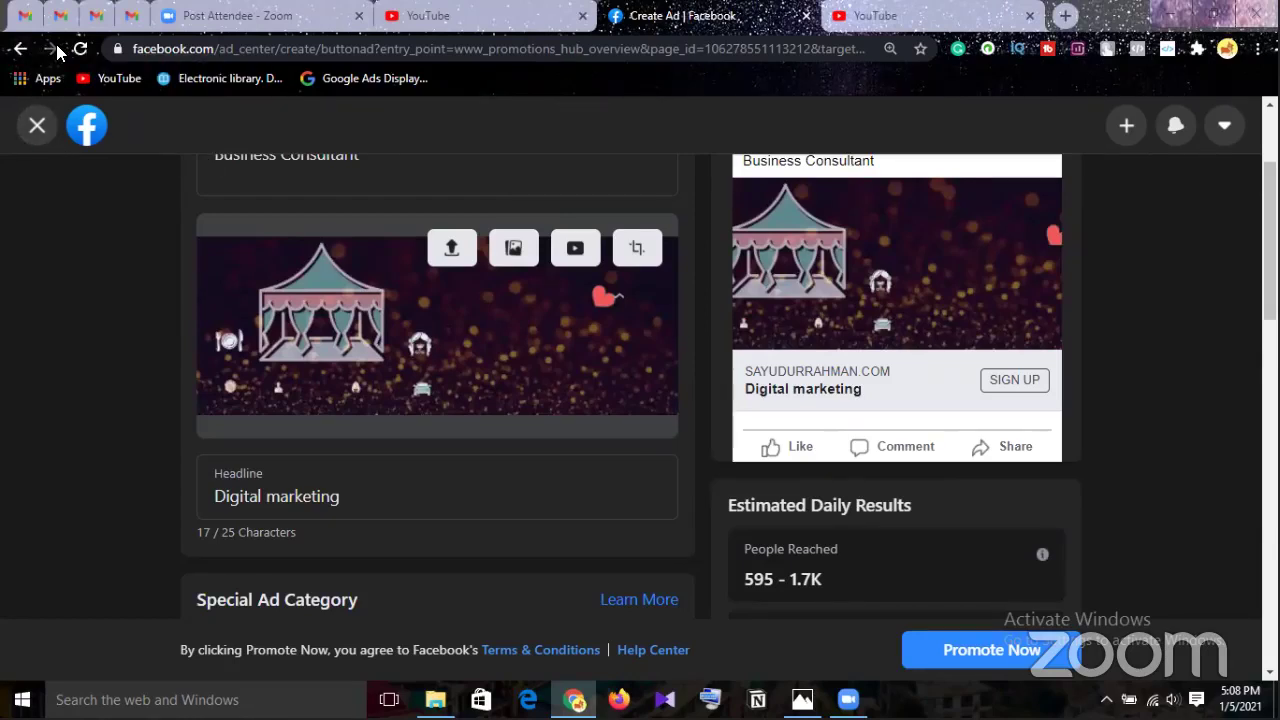
pyautogui.click(20, 48)
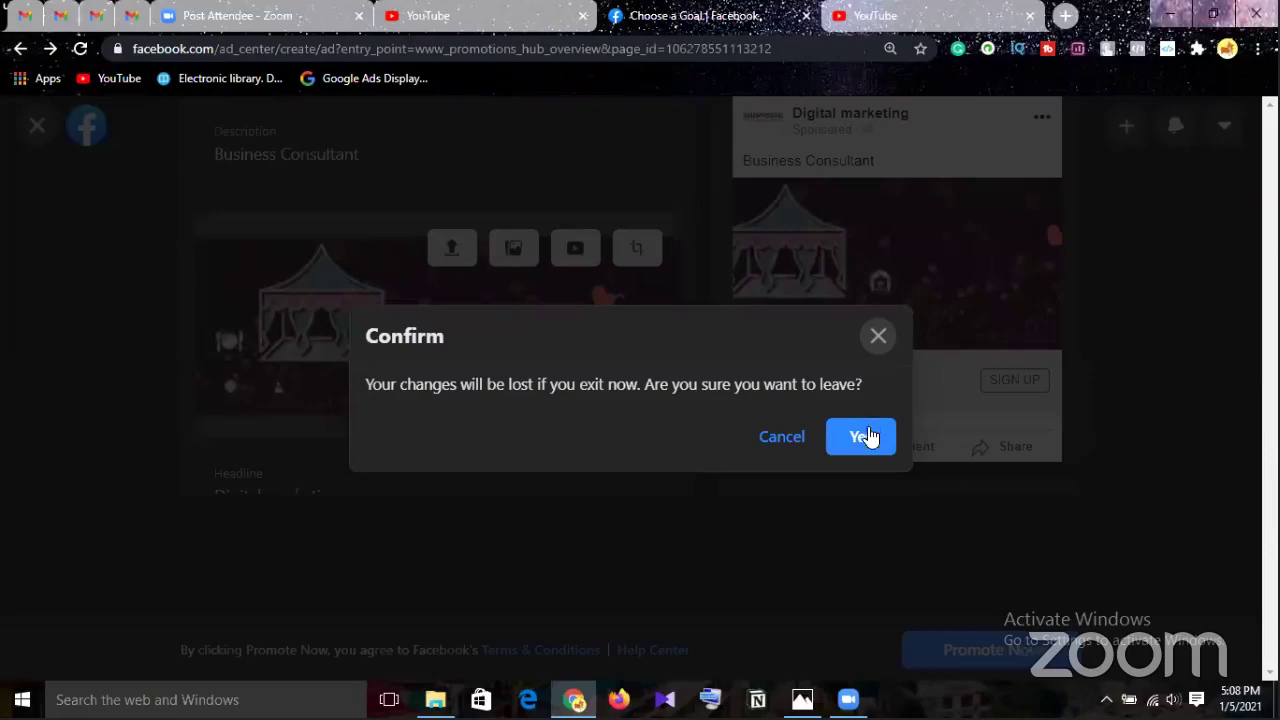
pyautogui.click(866, 437)
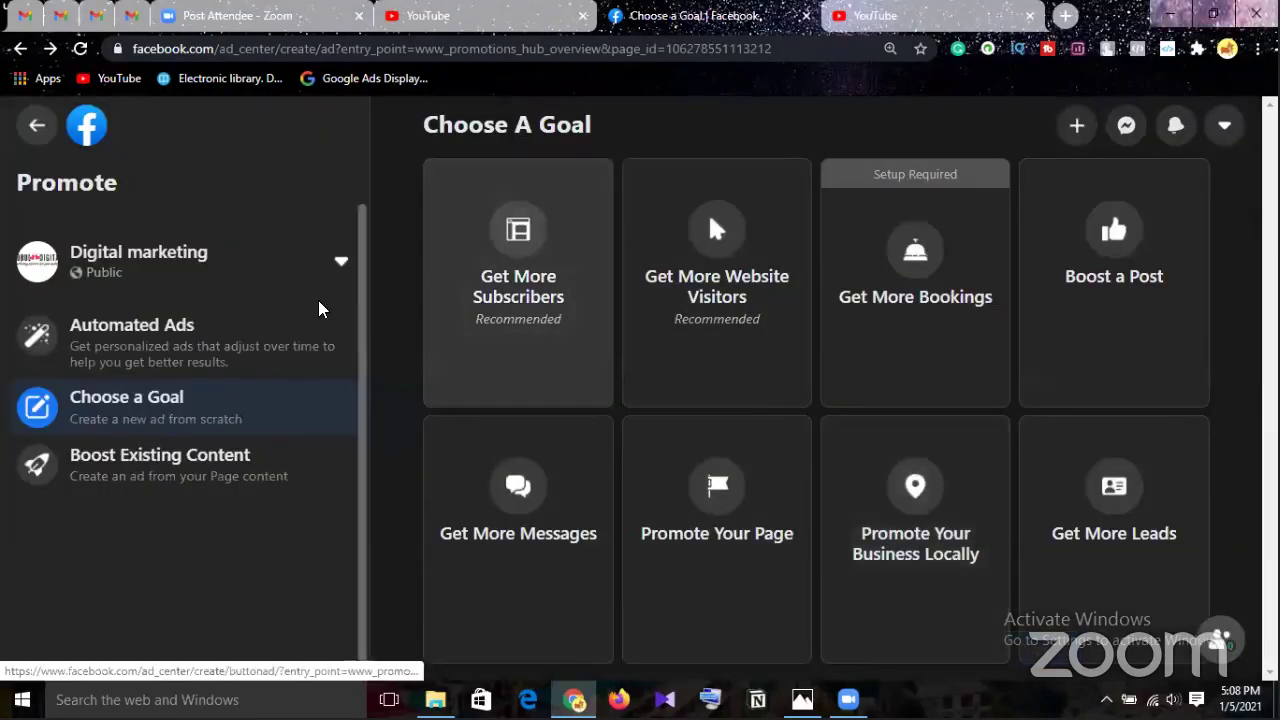
# Go back to Ad Center, then to the page's Home, now showing Edit Watch Video
pyautogui.click(20, 48)
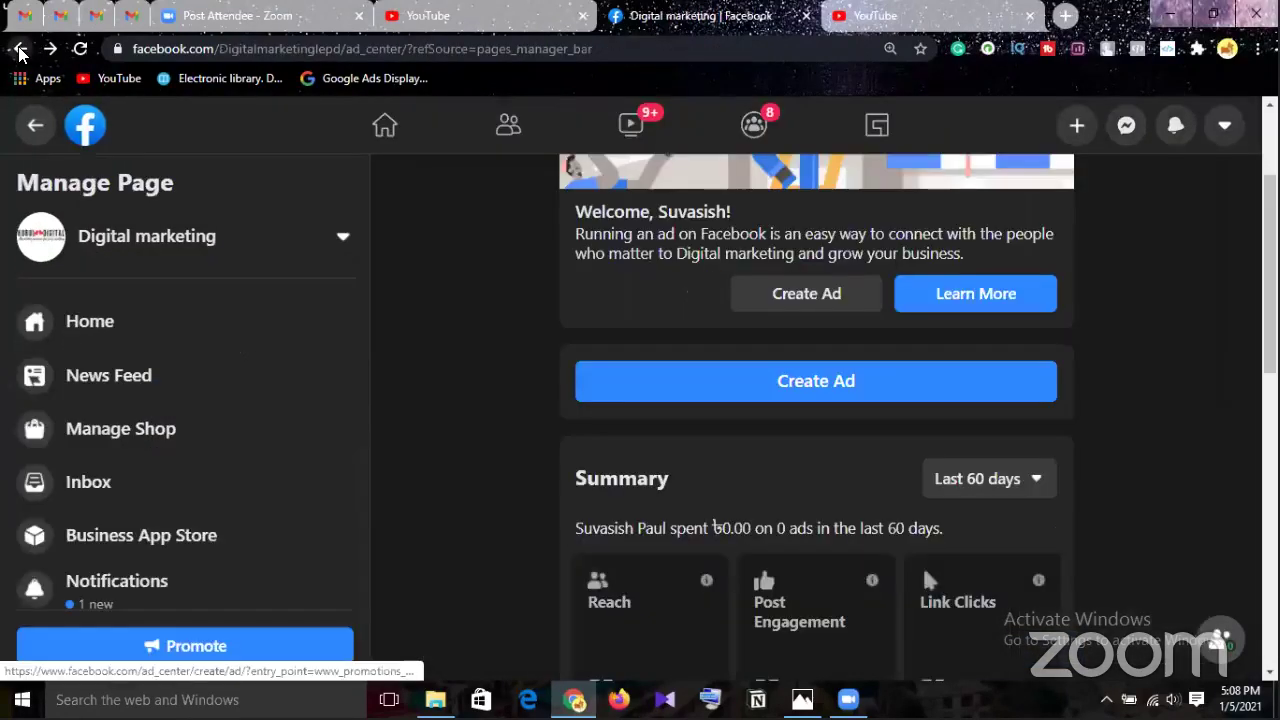
pyautogui.click(119, 329)
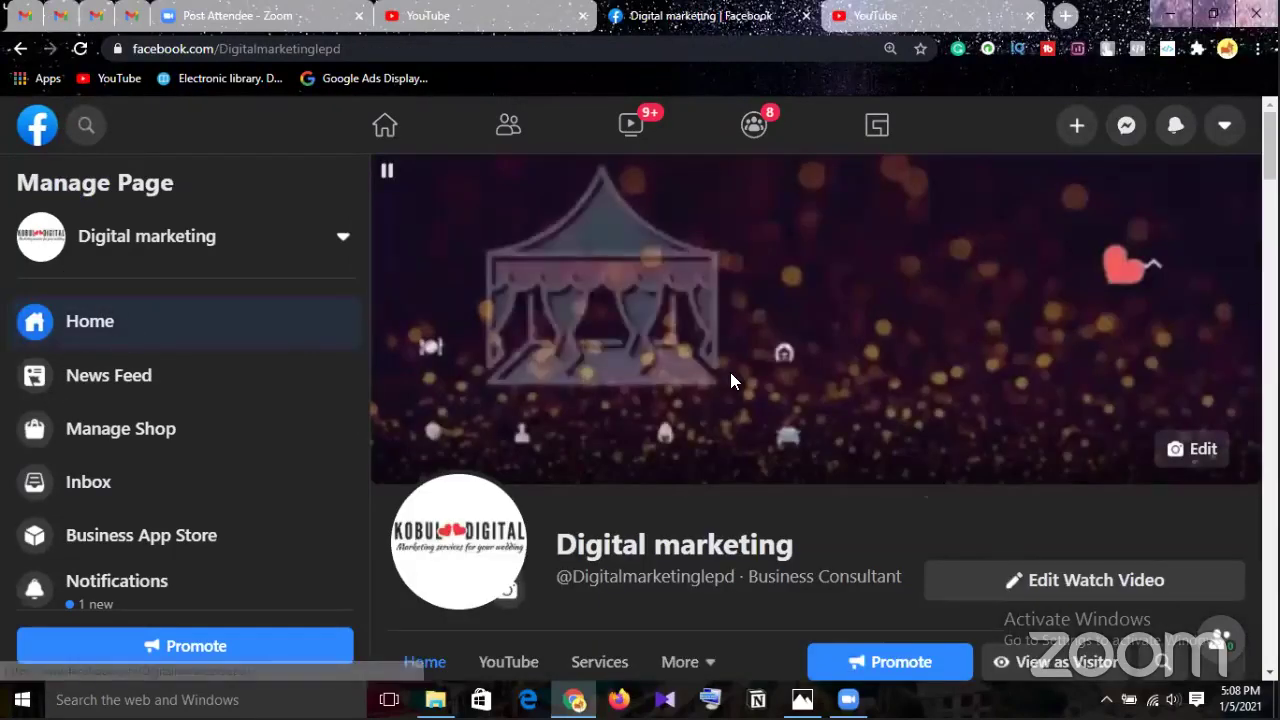
pyautogui.scroll(-3, 731, 376)
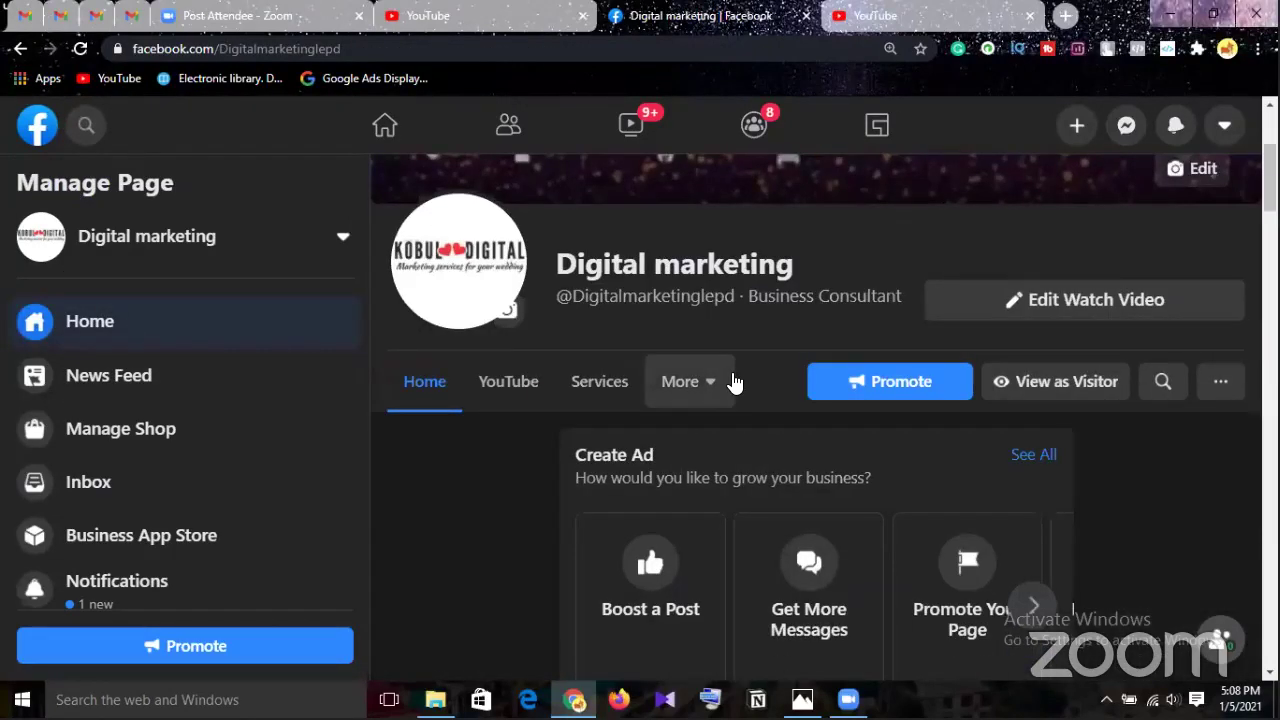
pyautogui.scroll(-3, 733, 382)
pyautogui.scroll(5, 732, 372)
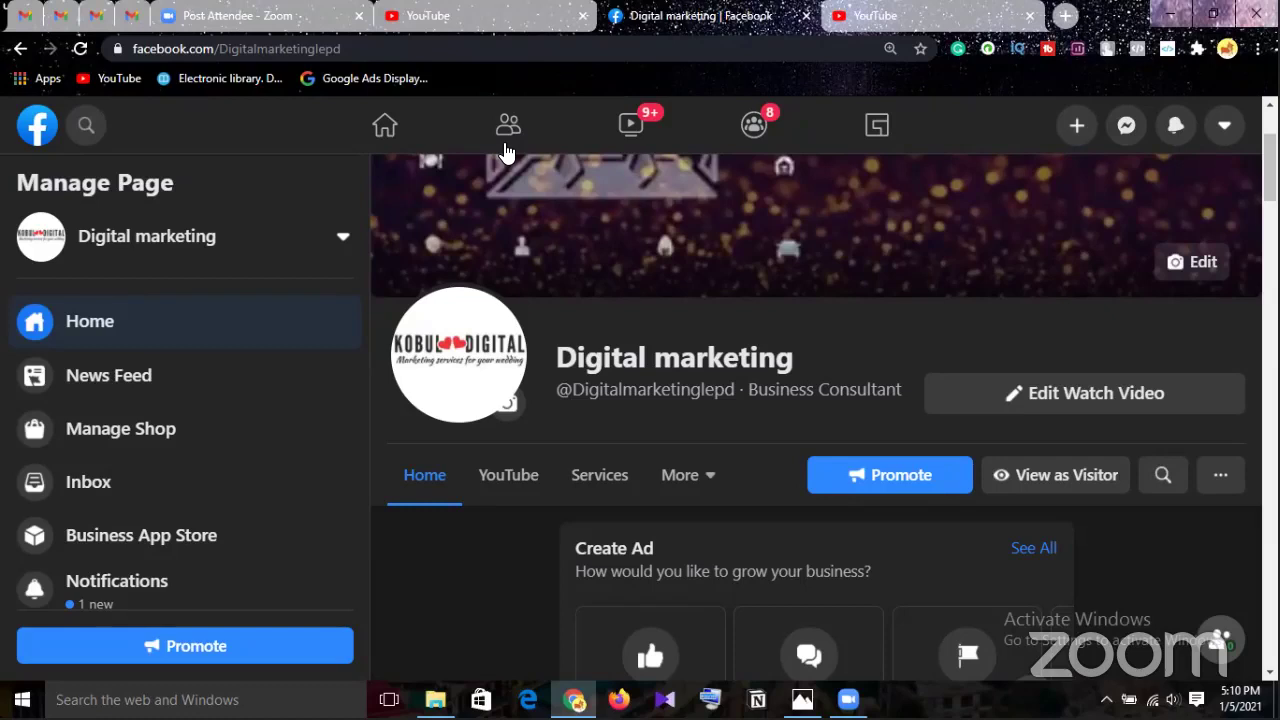
pyautogui.scroll(-2, 203, 442)
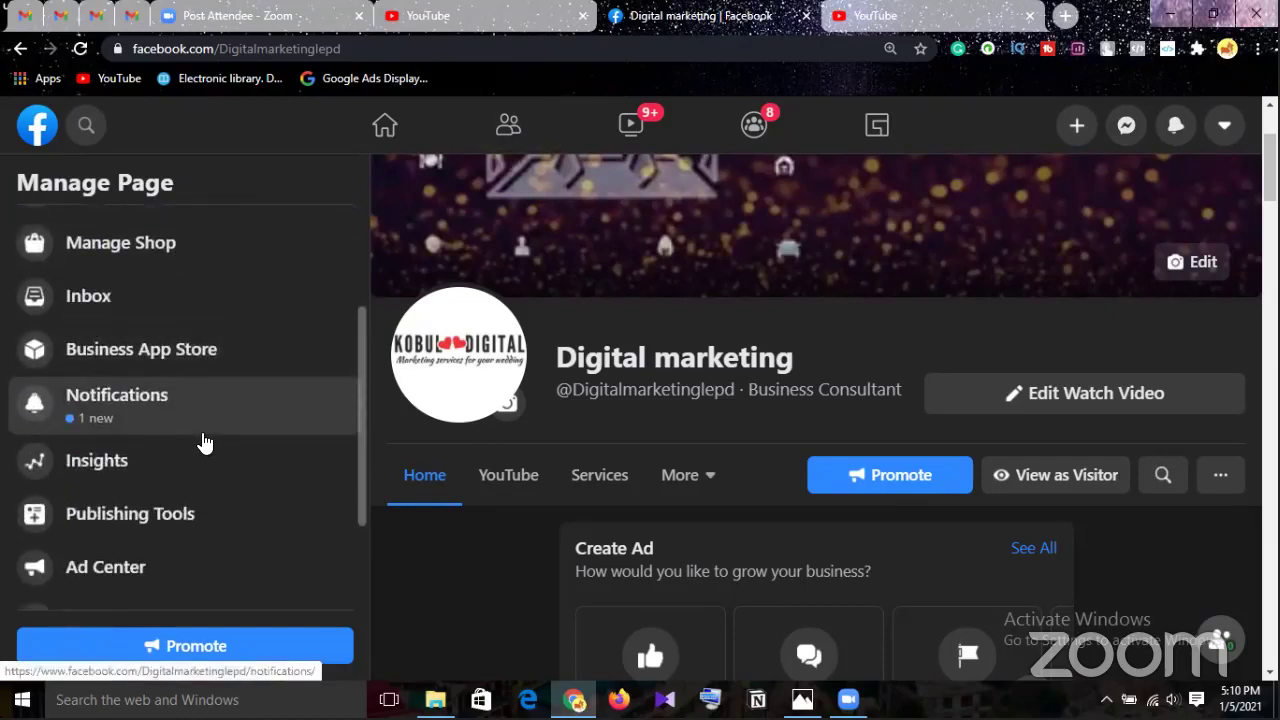
pyautogui.scroll(-2, 203, 442)
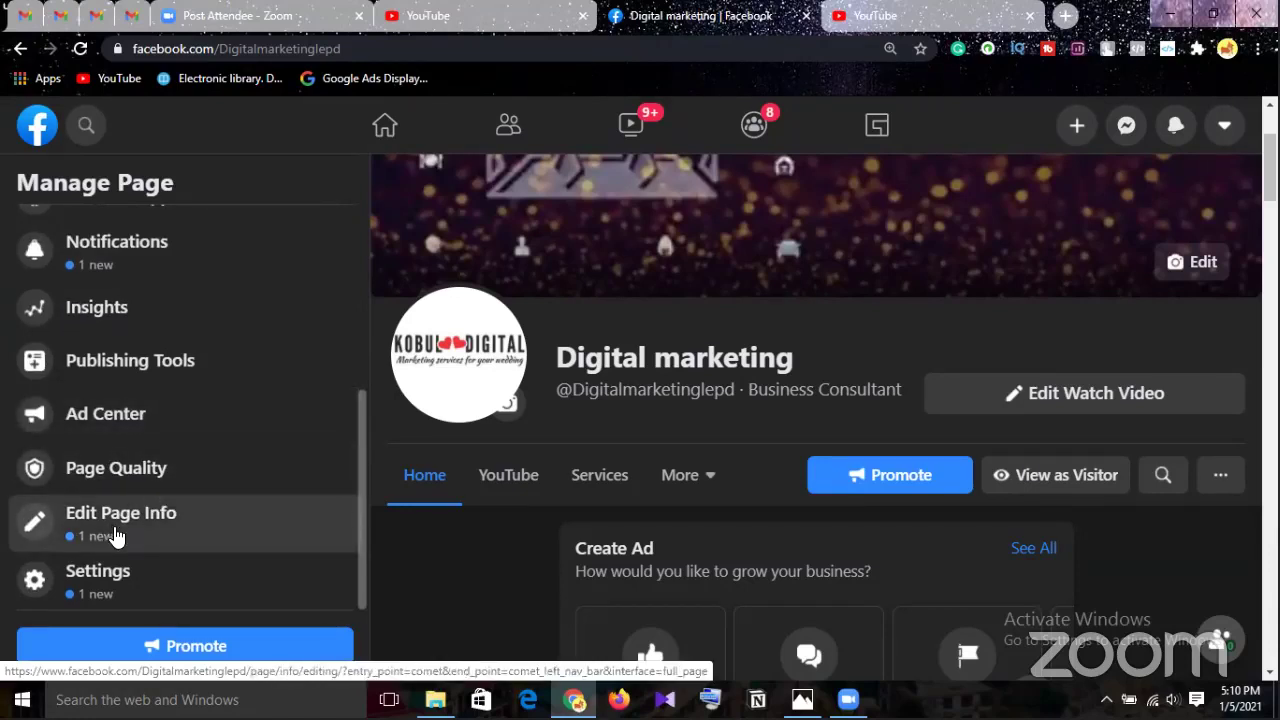
pyautogui.click(115, 537)
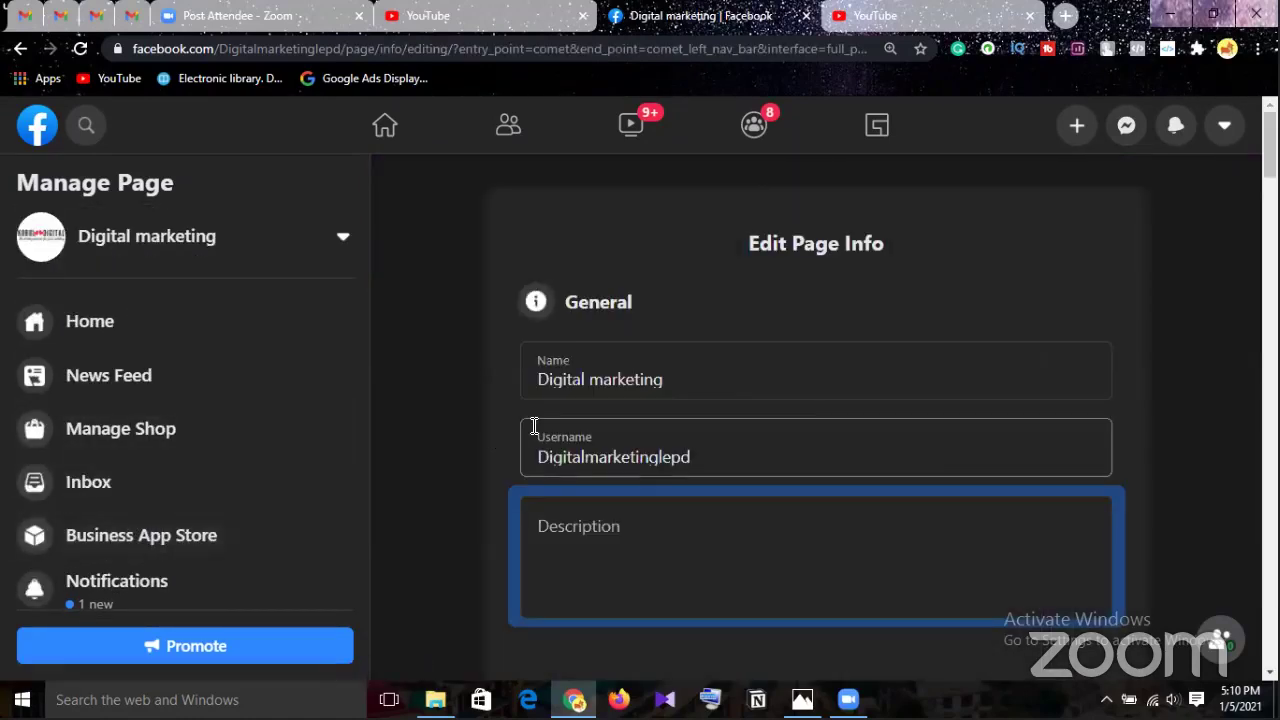
pyautogui.scroll(-3, 531, 423)
pyautogui.scroll(-5, 531, 423)
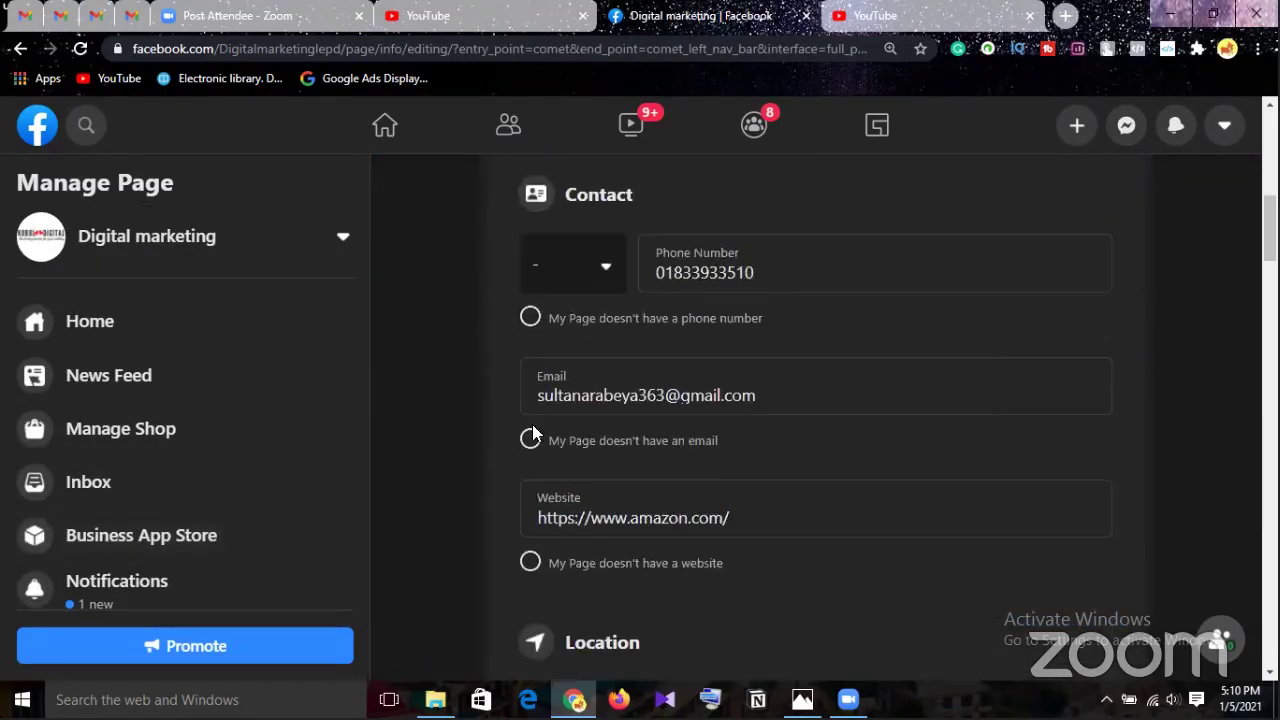
pyautogui.scroll(-2, 760, 423)
pyautogui.scroll(-7, 758, 426)
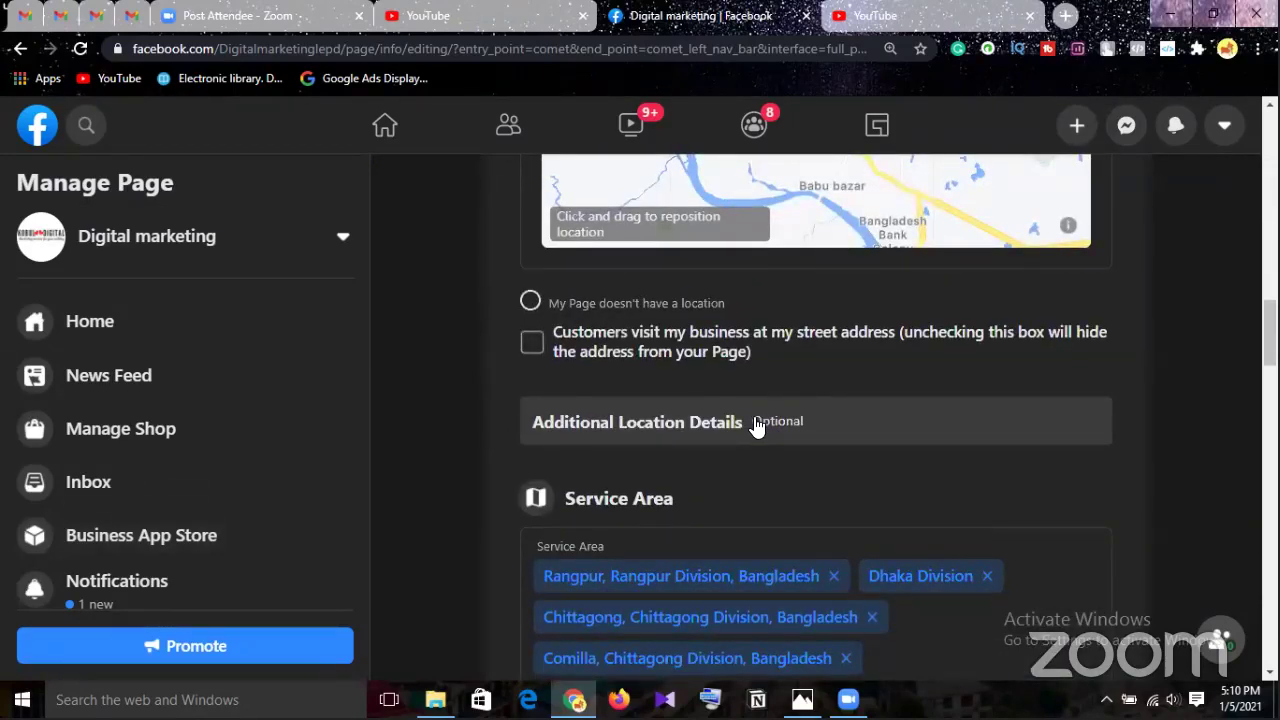
pyautogui.scroll(5, 755, 426)
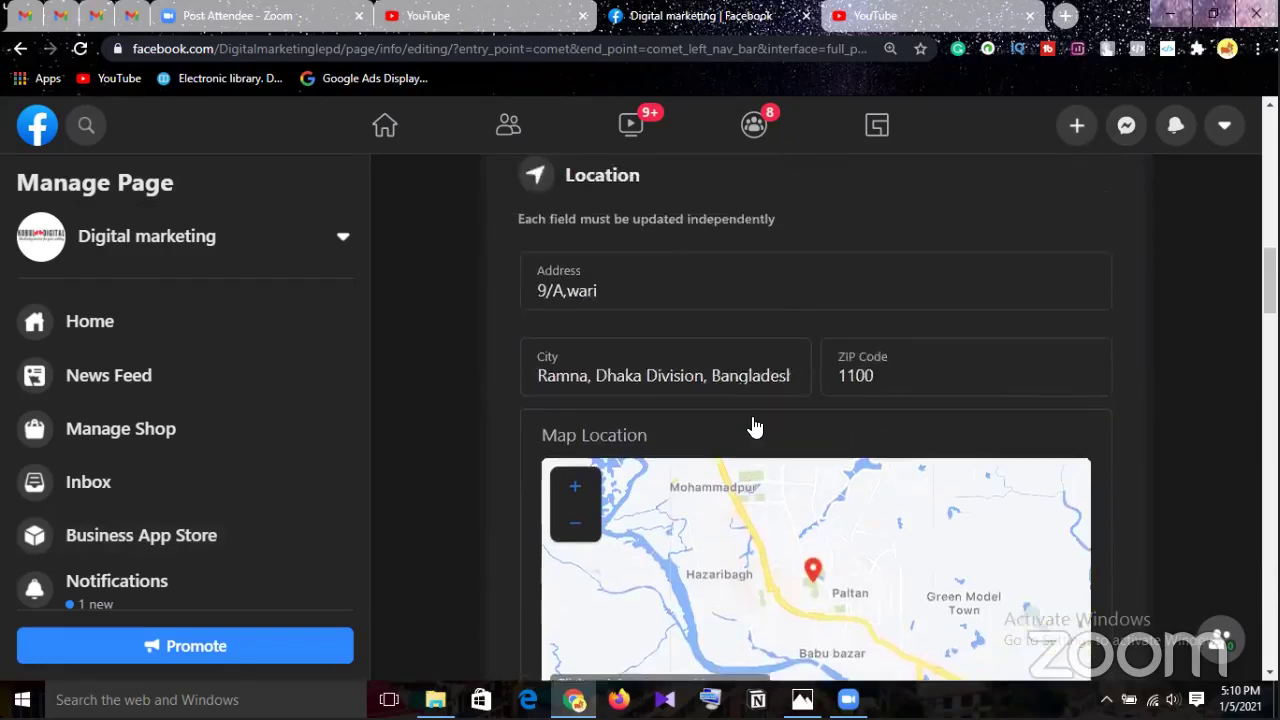
pyautogui.scroll(2, 755, 427)
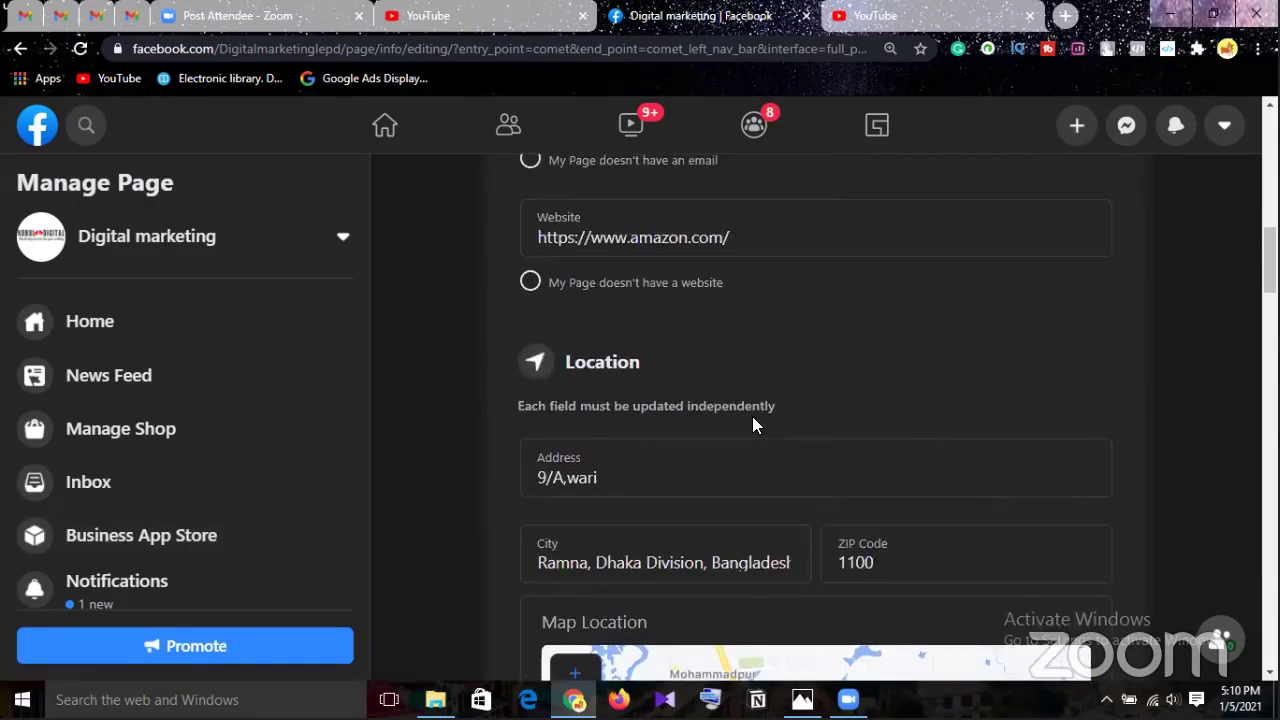
pyautogui.scroll(1, 754, 426)
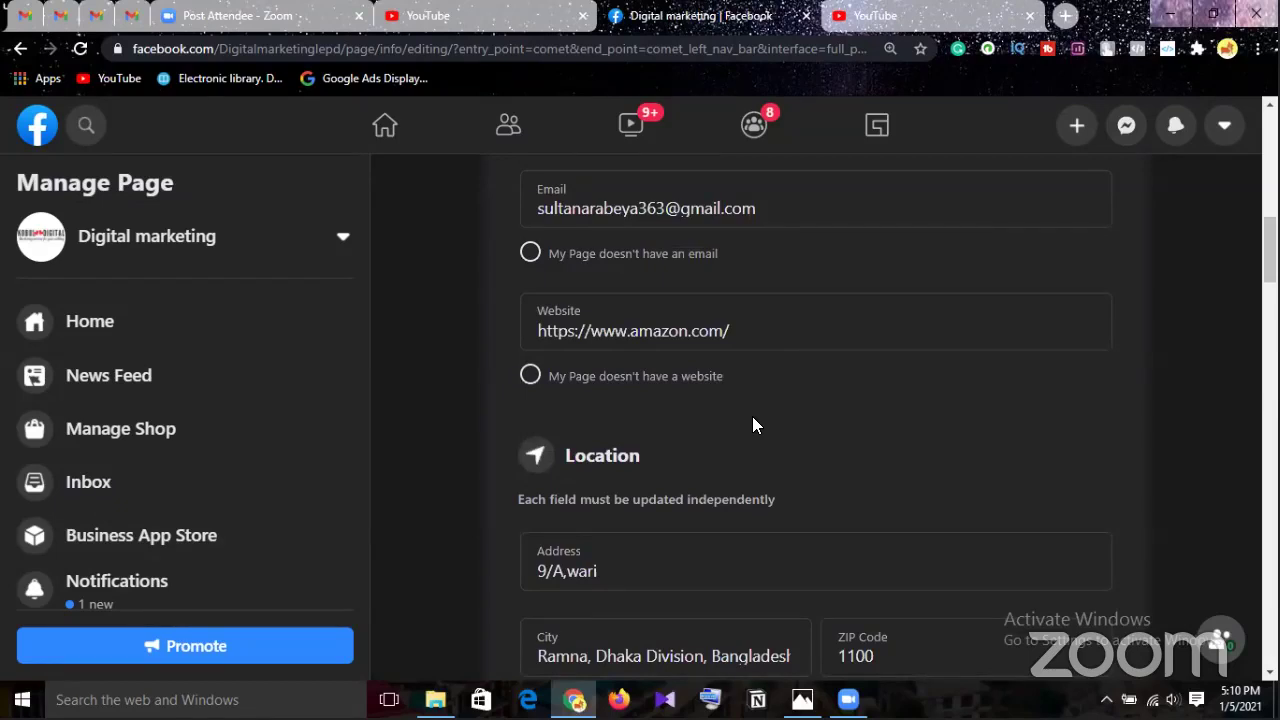
pyautogui.scroll(-1, 754, 426)
pyautogui.scroll(-1, 753, 418)
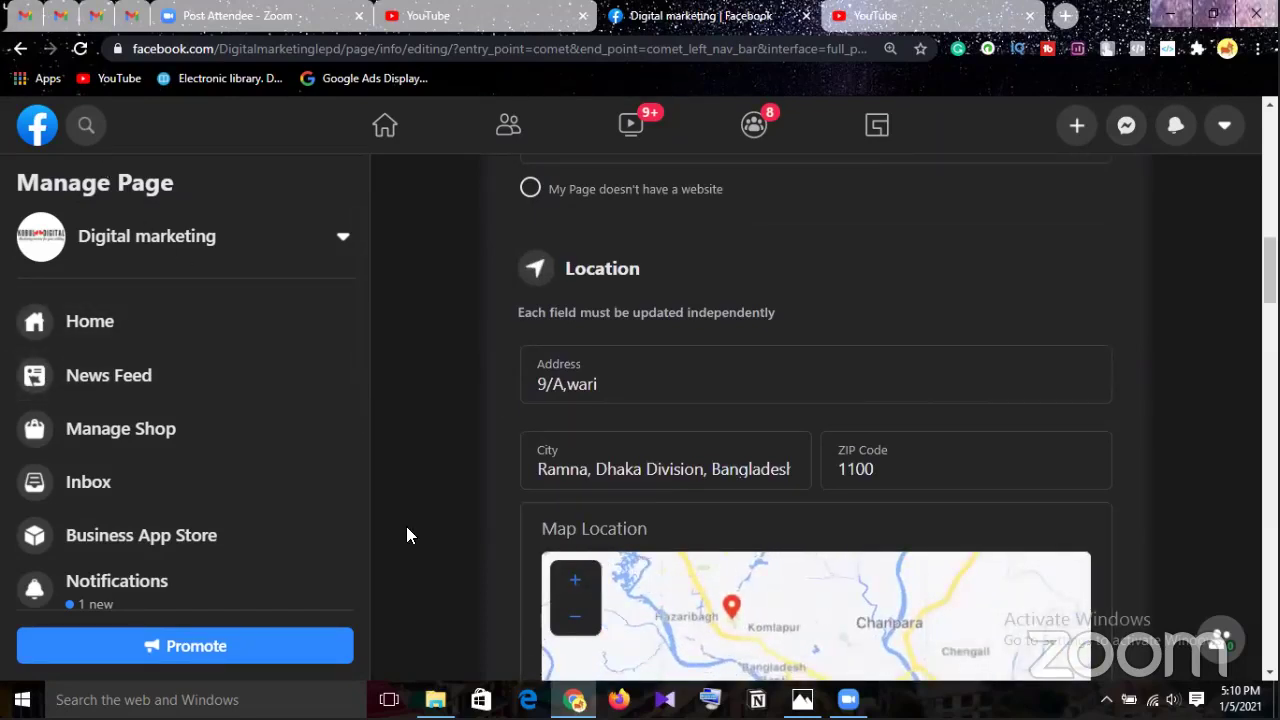
pyautogui.scroll(-4, 406, 532)
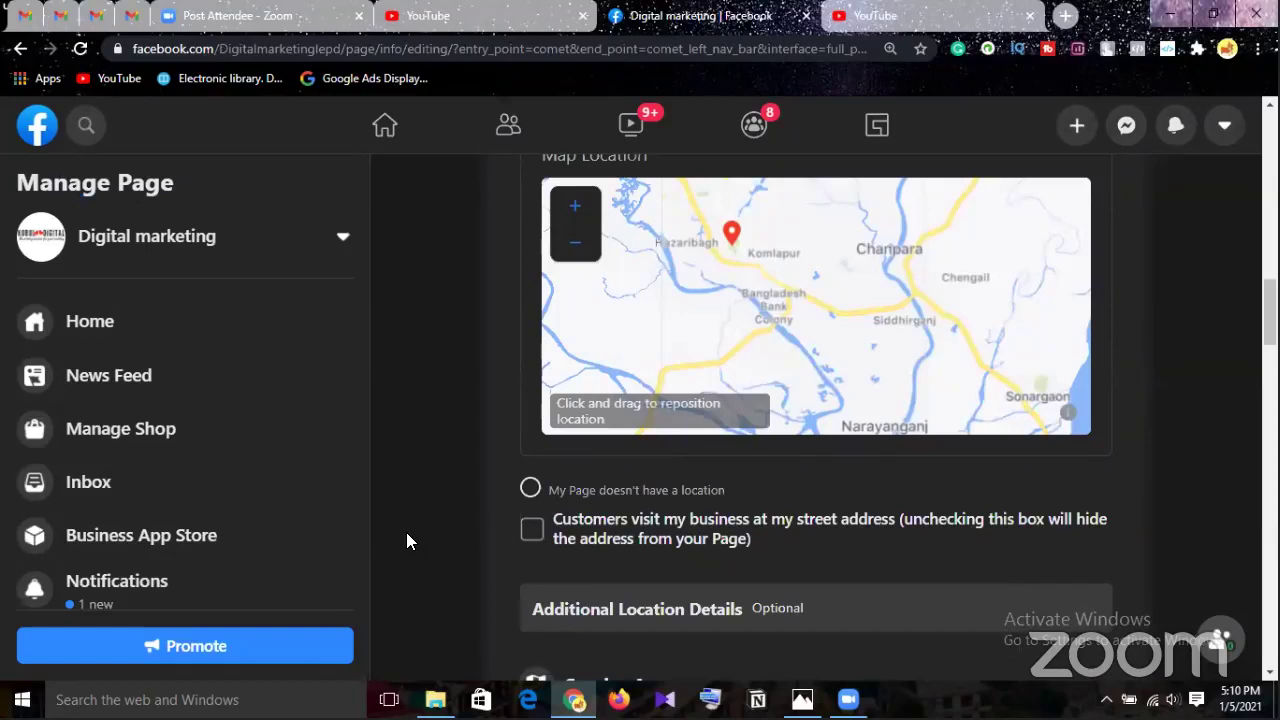
pyautogui.scroll(-4, 420, 543)
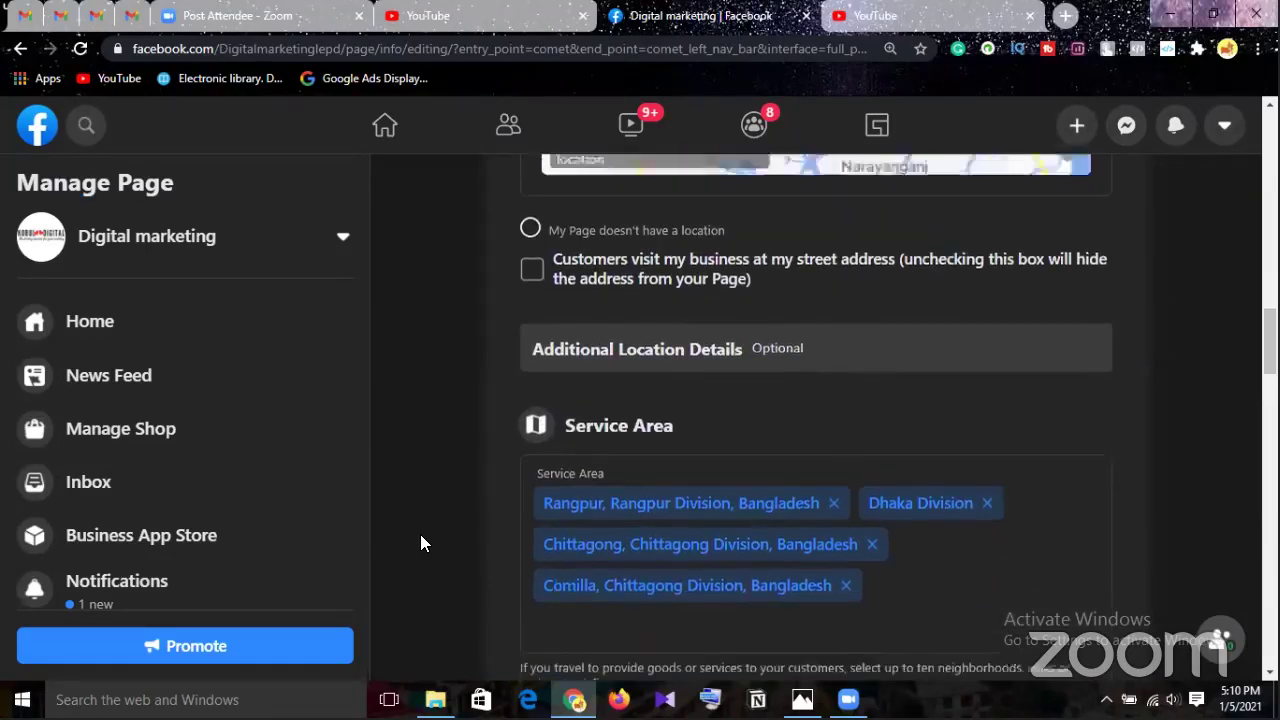
pyautogui.scroll(-3, 420, 543)
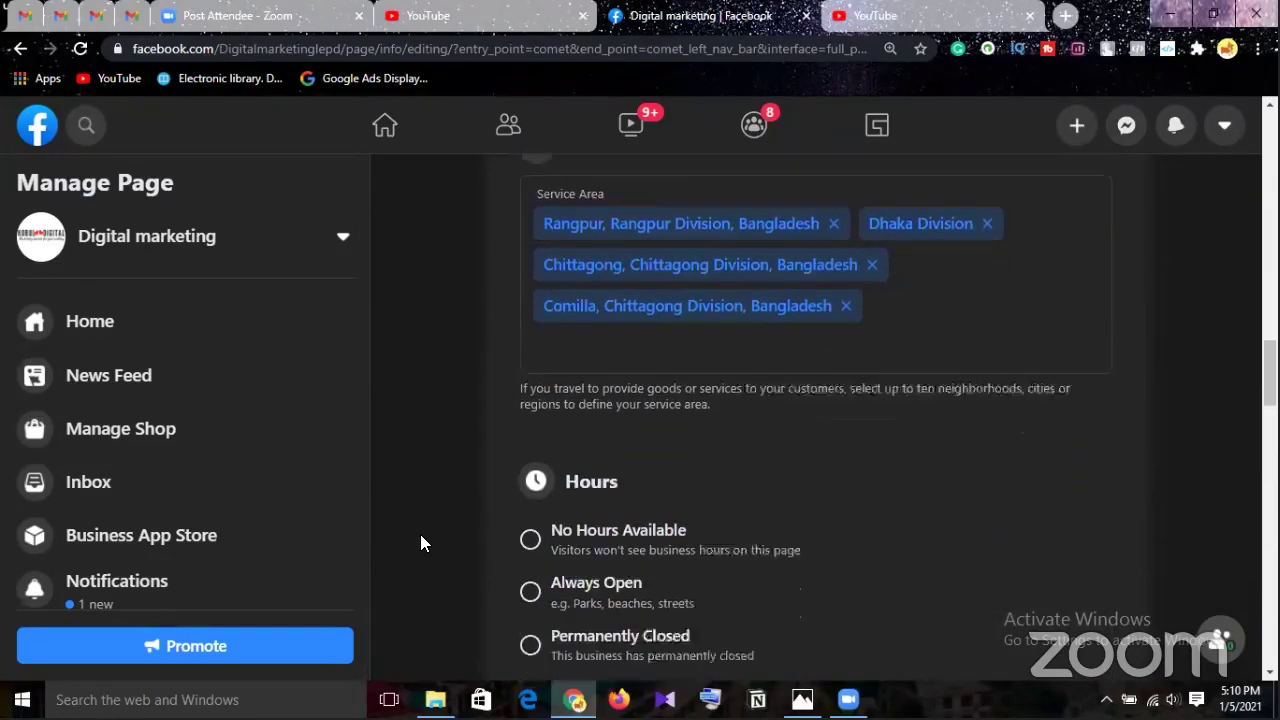
pyautogui.scroll(-5, 420, 543)
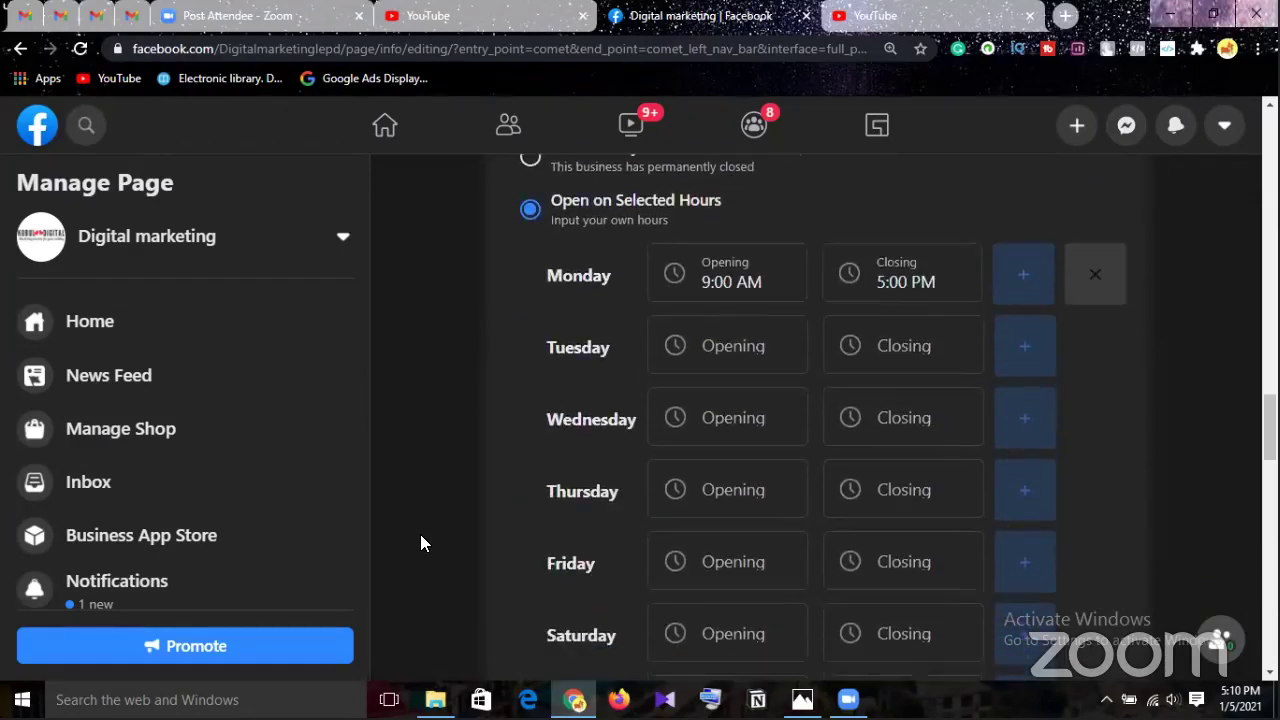
pyautogui.scroll(-8, 420, 543)
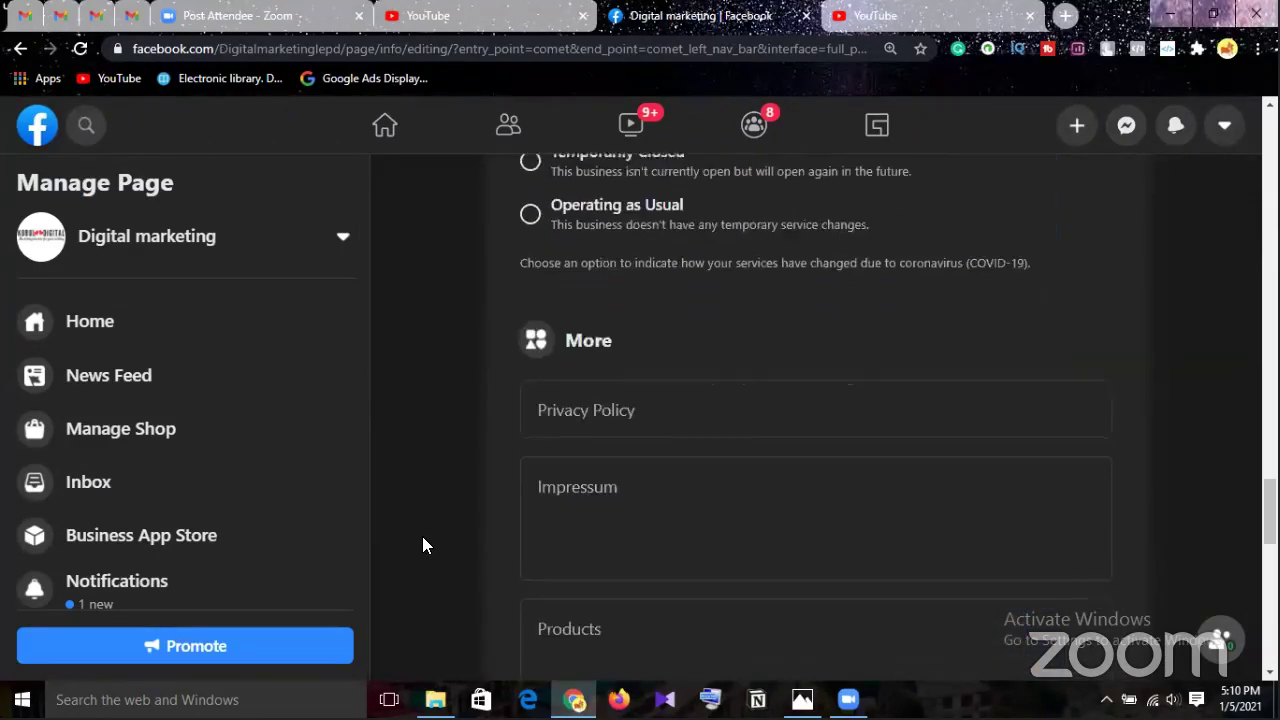
pyautogui.scroll(-7, 423, 545)
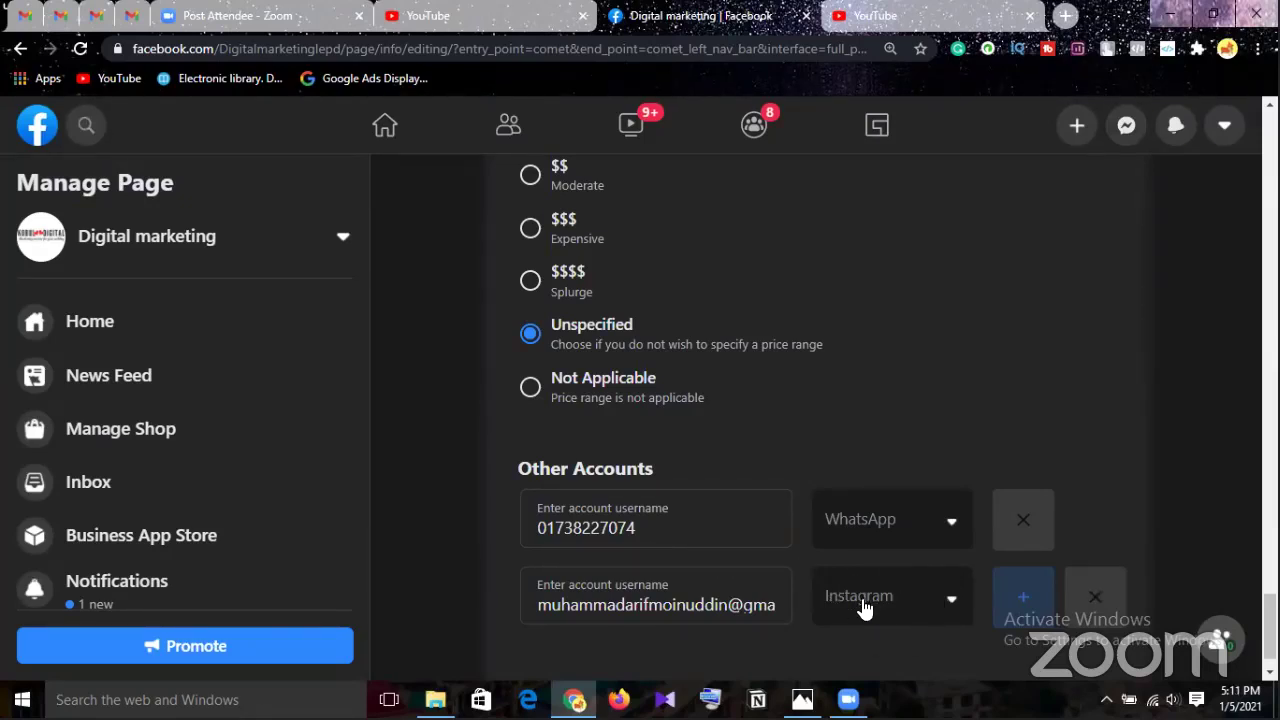
pyautogui.scroll(4, 394, 494)
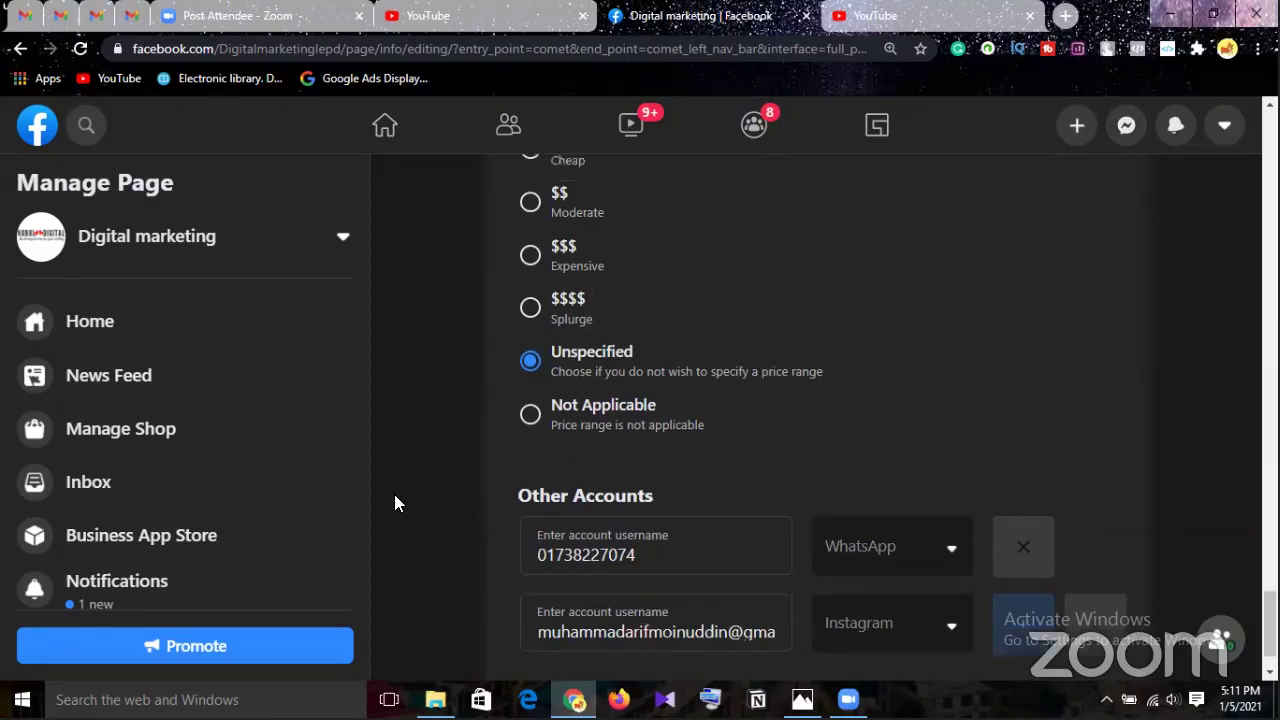
pyautogui.scroll(-2, 400, 493)
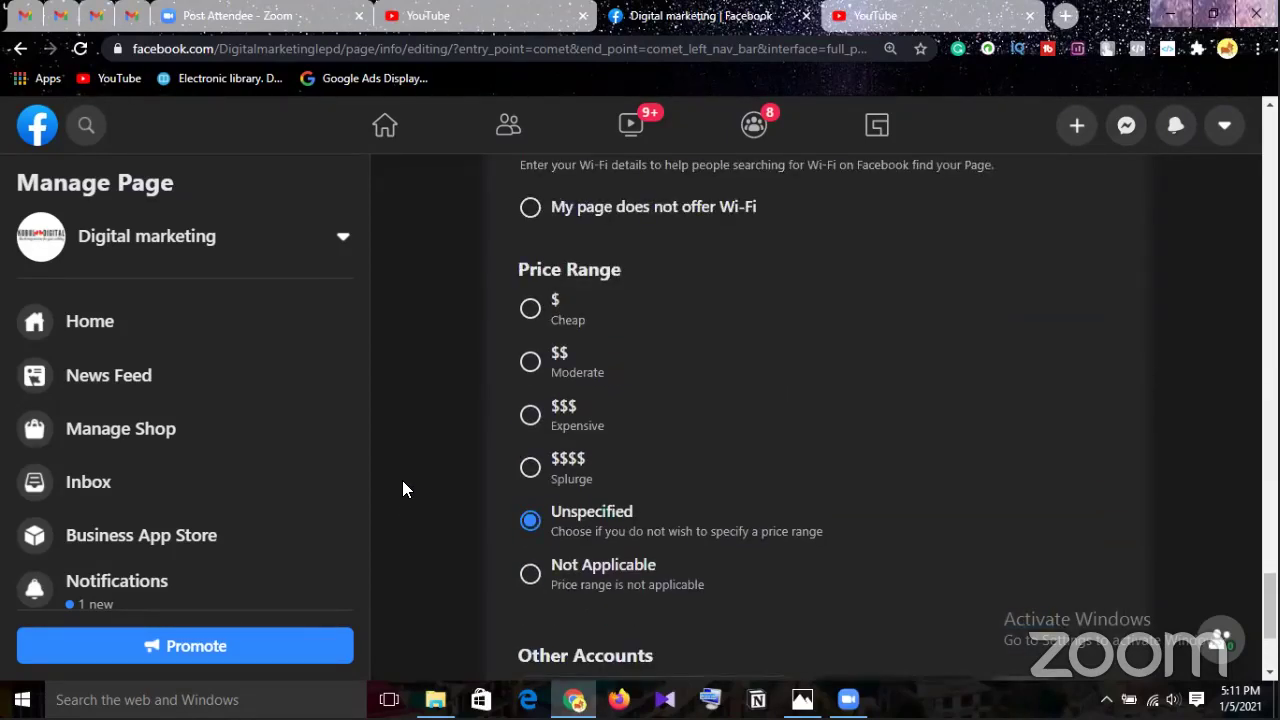
pyautogui.scroll(-2, 404, 481)
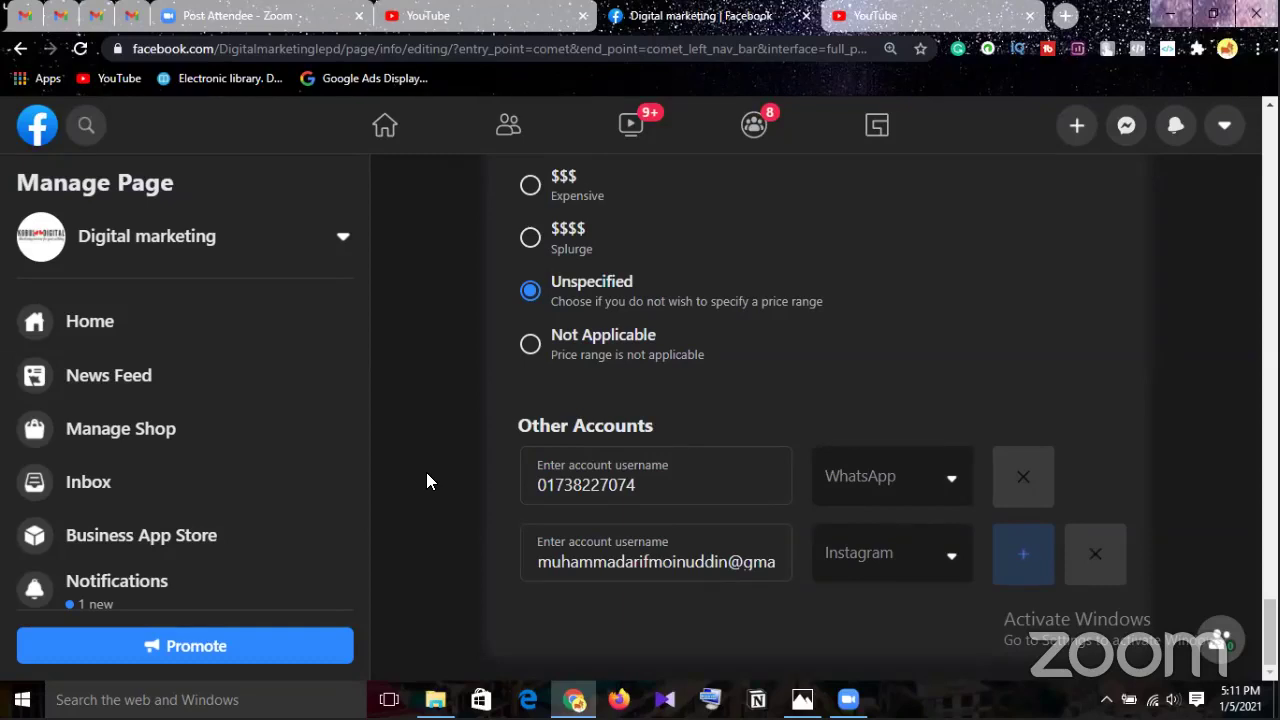
pyautogui.scroll(-3, 231, 511)
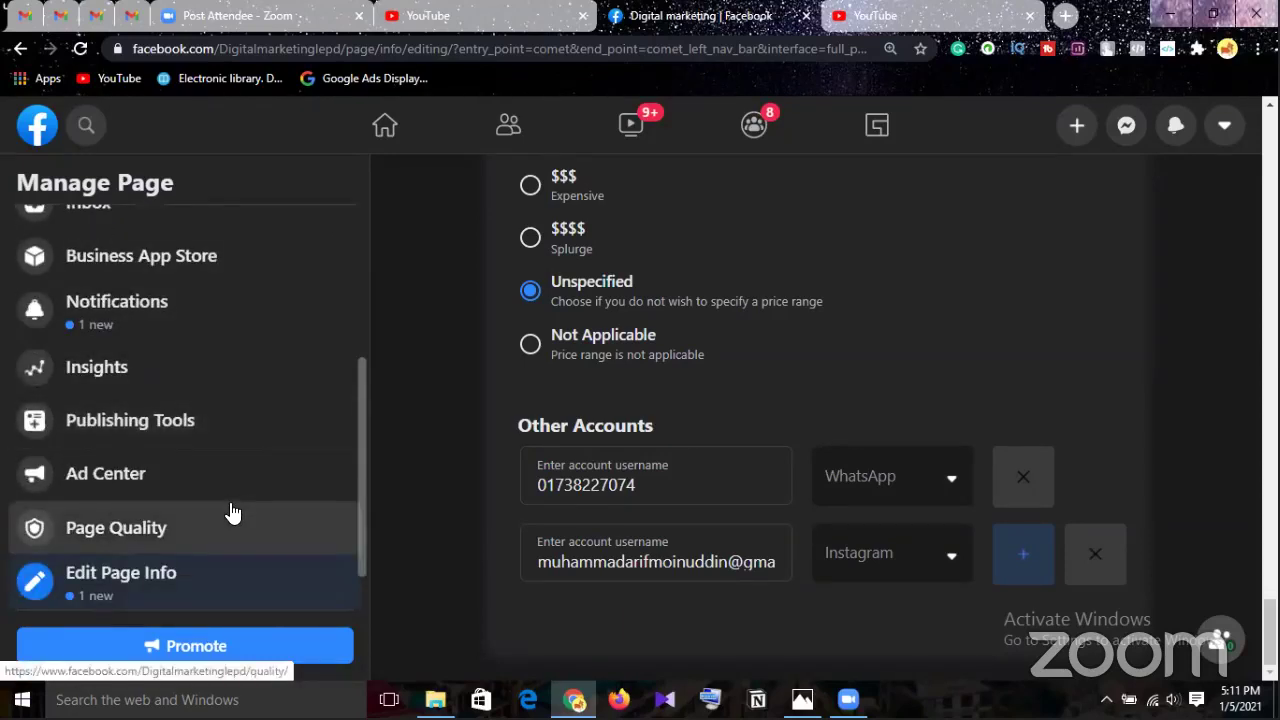
pyautogui.scroll(-1, 231, 513)
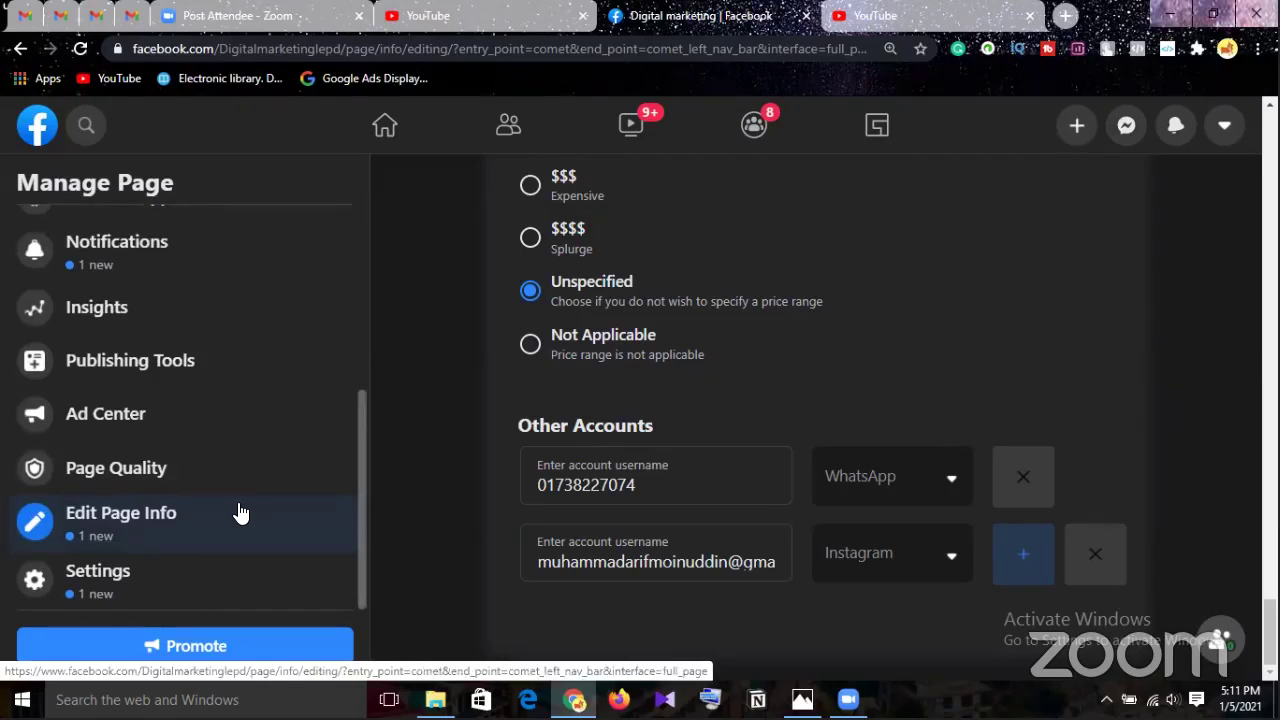
pyautogui.scroll(-1, 240, 513)
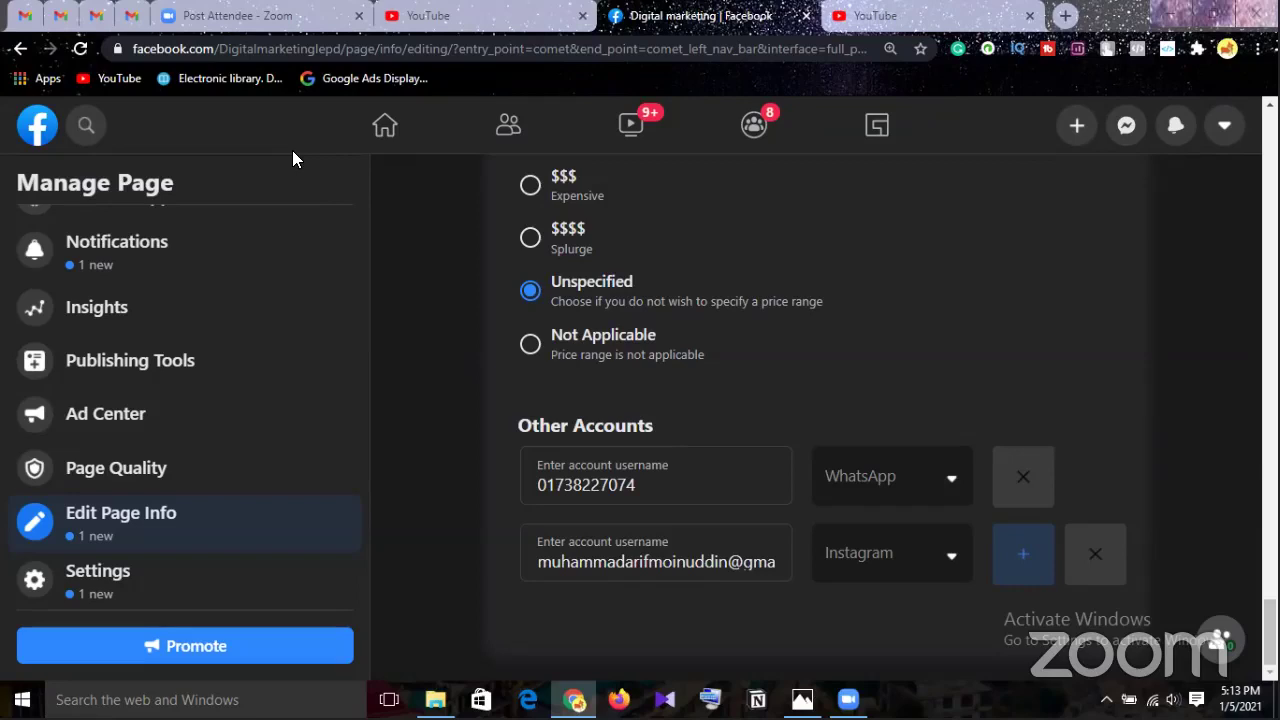
pyautogui.scroll(5, 297, 192)
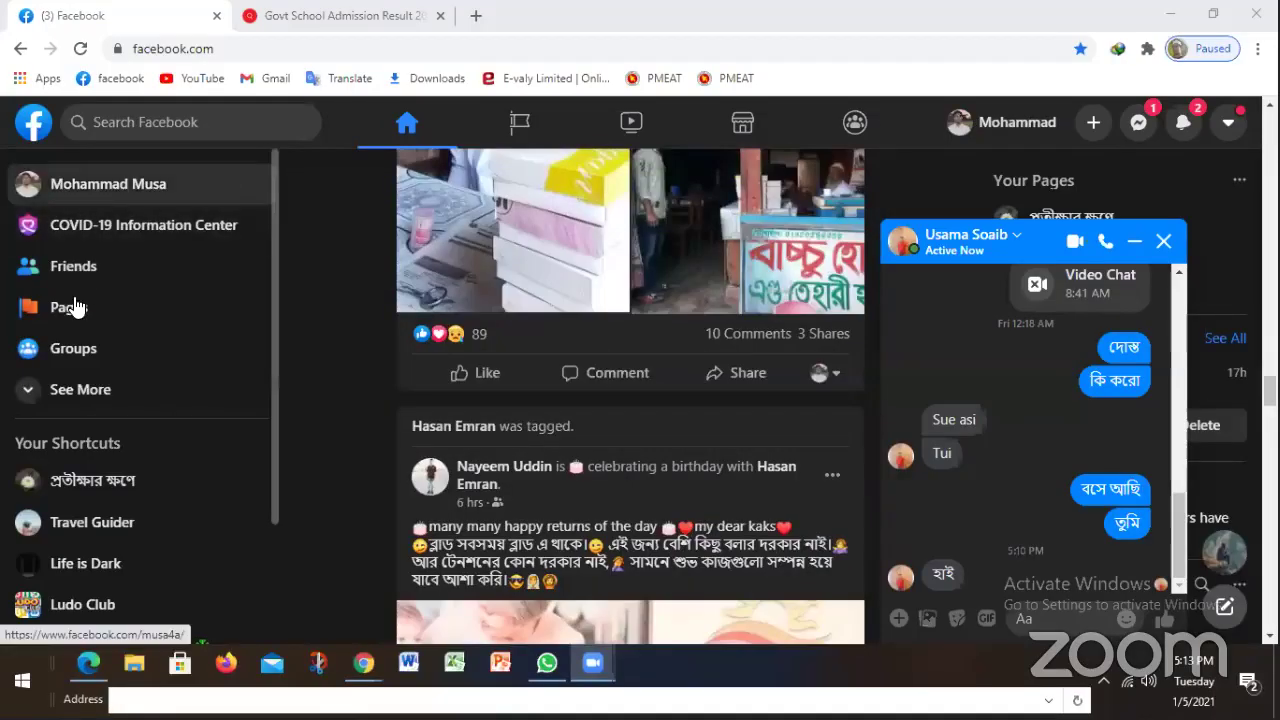
# Show Pages You Manage (প্রতীক্ষার ক্ষণে, Travel Guider, Life is Dark) and minimize the chat window
pyautogui.click(68, 307)
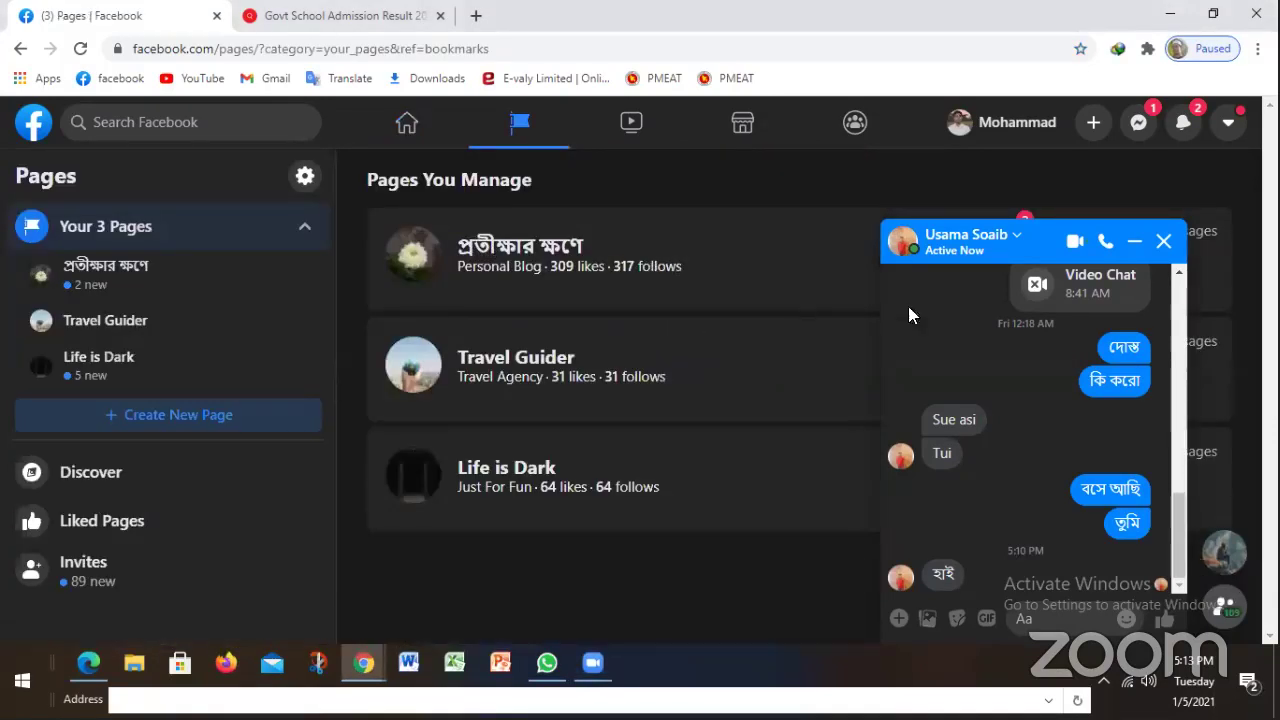
pyautogui.click(1140, 242)
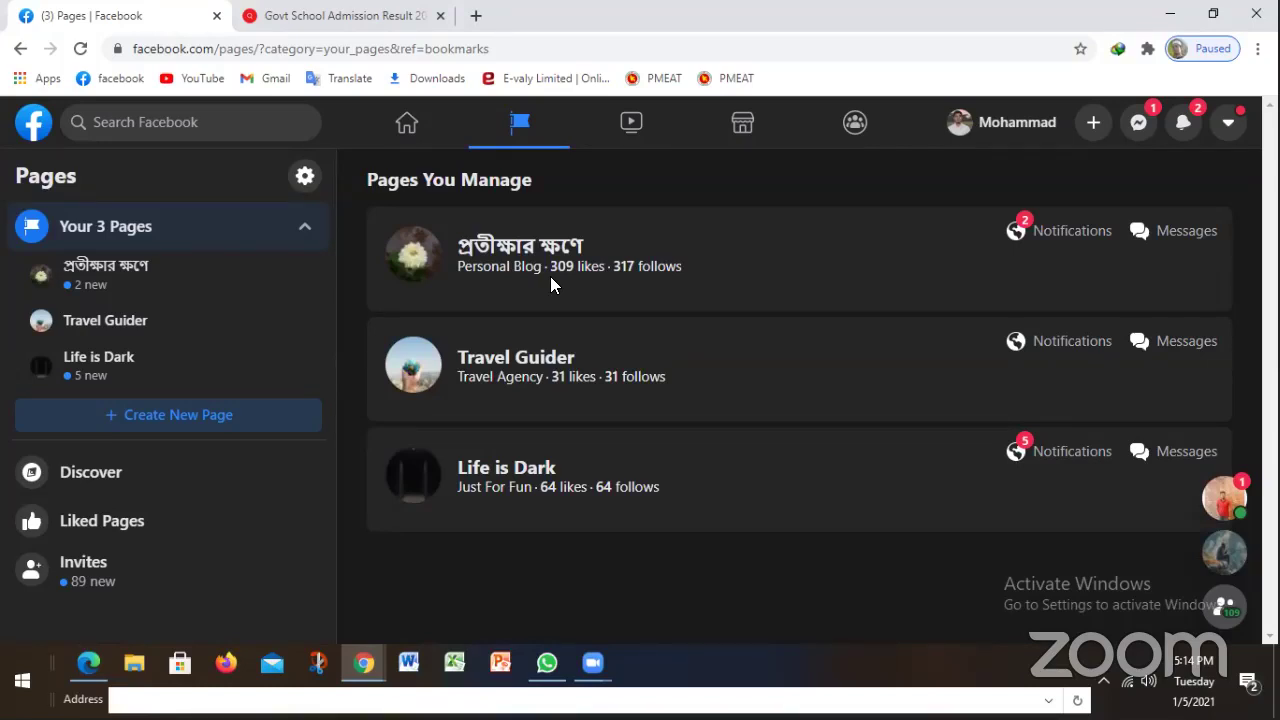
# Open the প্রতীক্ষার ক্ষণে Personal Blog page from the managed list
pyautogui.click(496, 256)
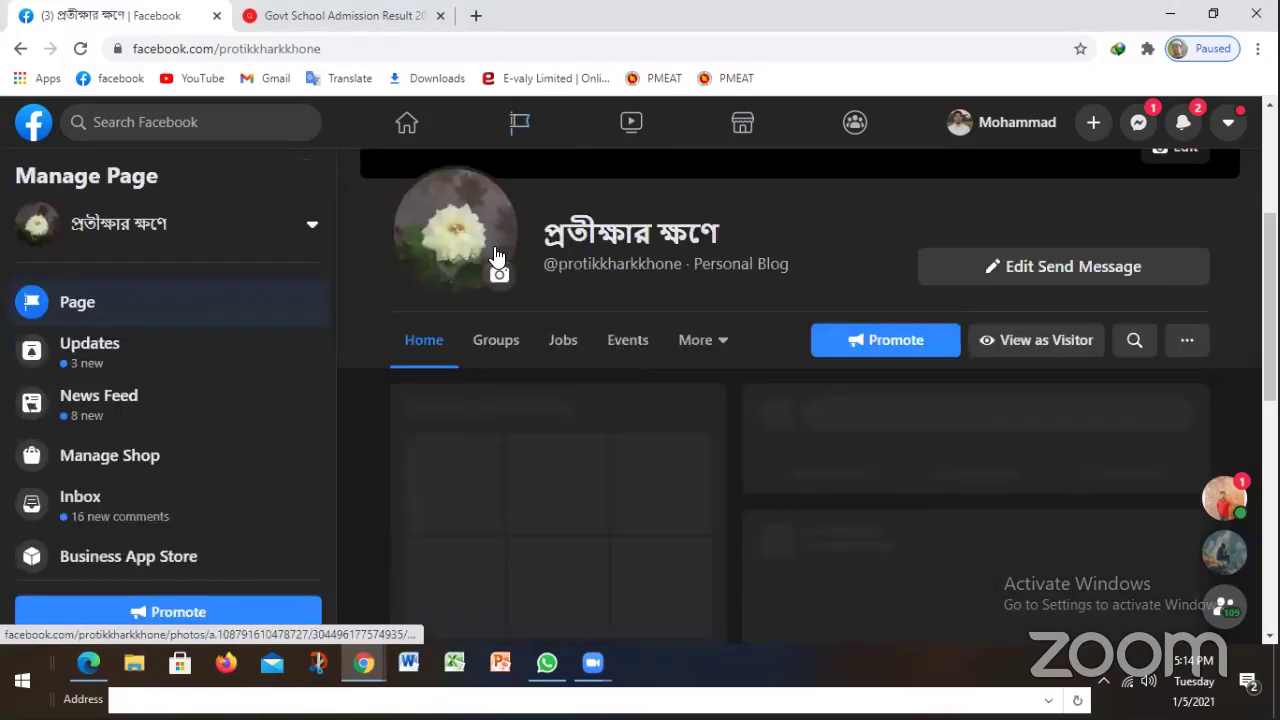
pyautogui.scroll(-3, 57, 322)
pyautogui.scroll(-1, 77, 337)
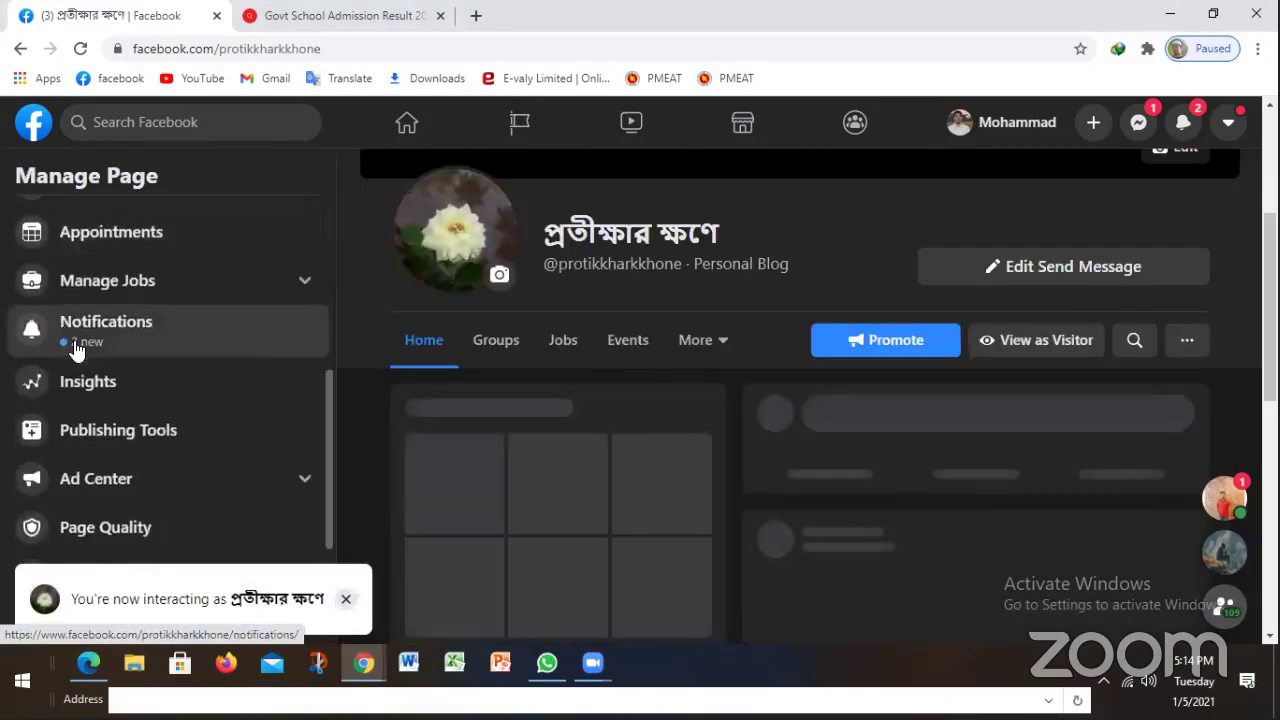
pyautogui.scroll(-1, 94, 371)
pyautogui.scroll(1, 93, 372)
pyautogui.scroll(4, 93, 372)
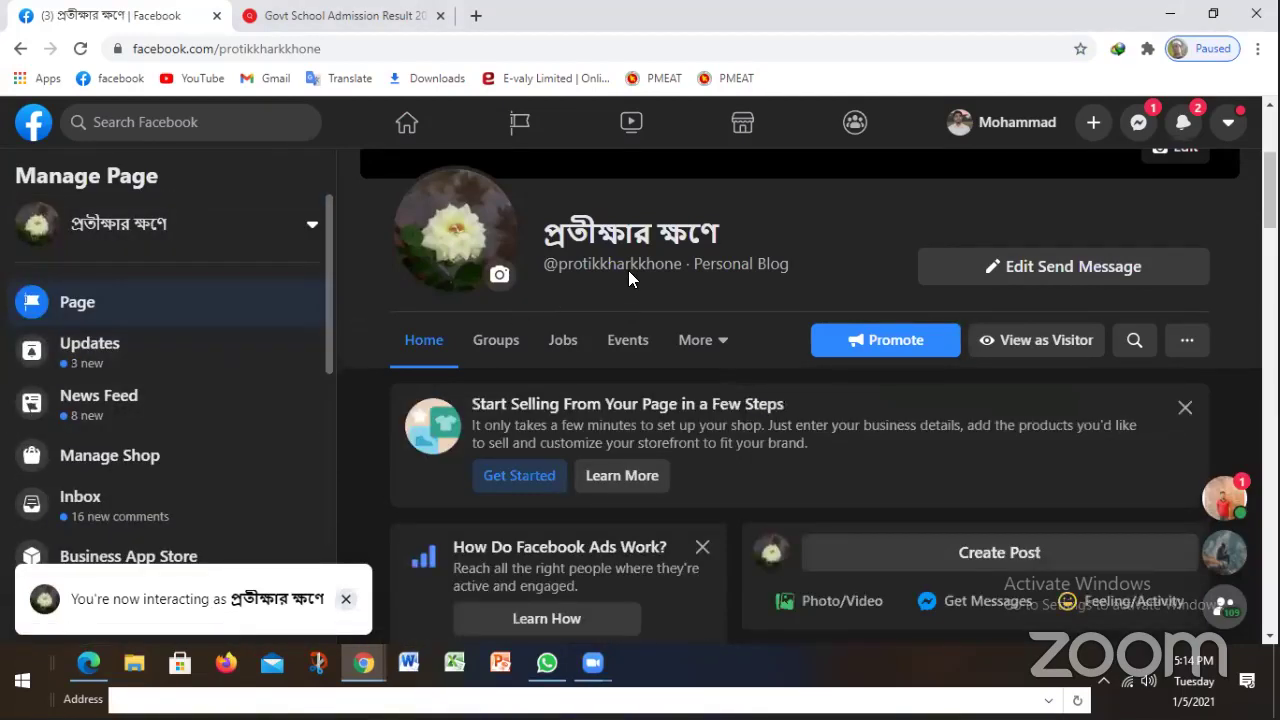
pyautogui.moveTo(580, 268)
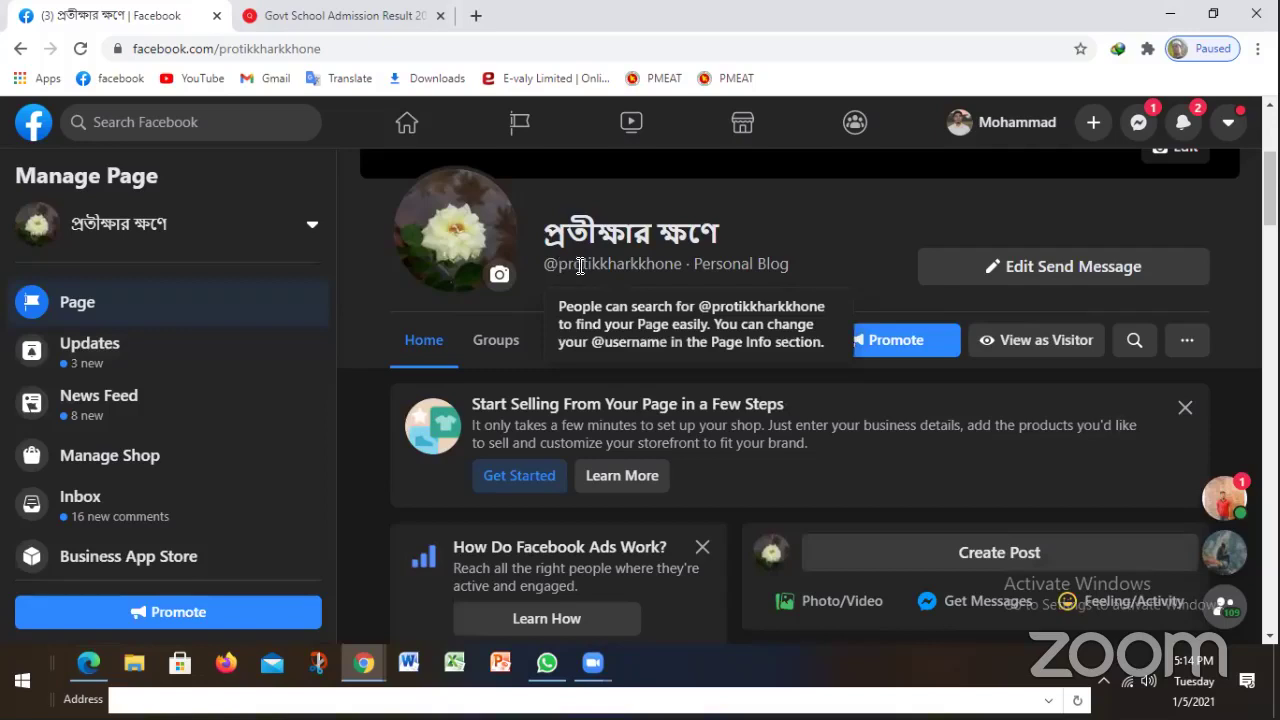
pyautogui.moveTo(558, 264); pyautogui.dragTo(686, 266)
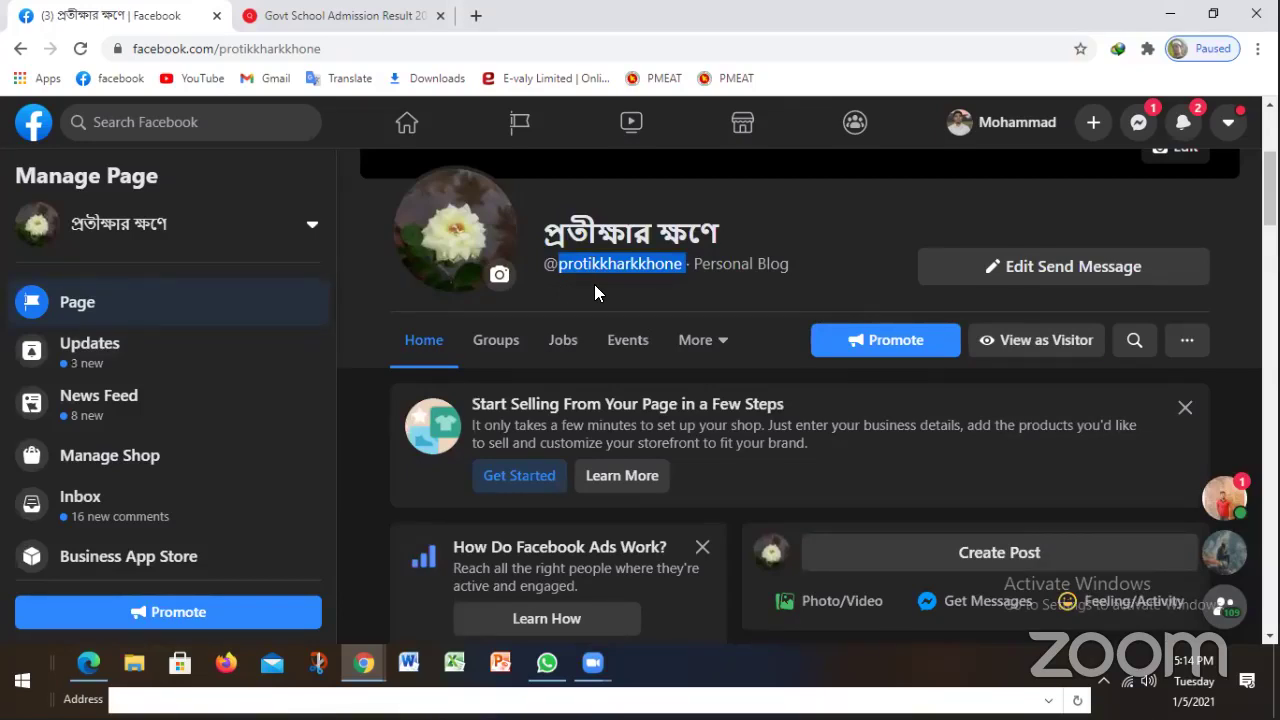
pyautogui.moveTo(610, 264)
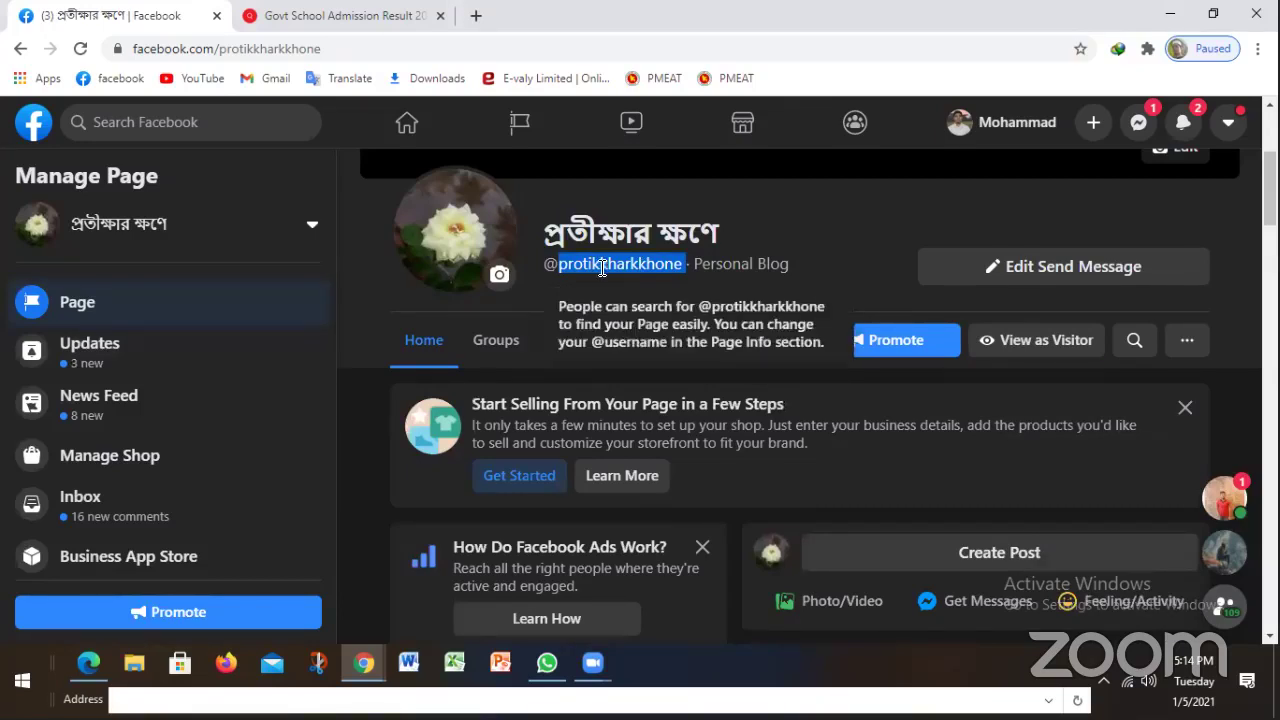